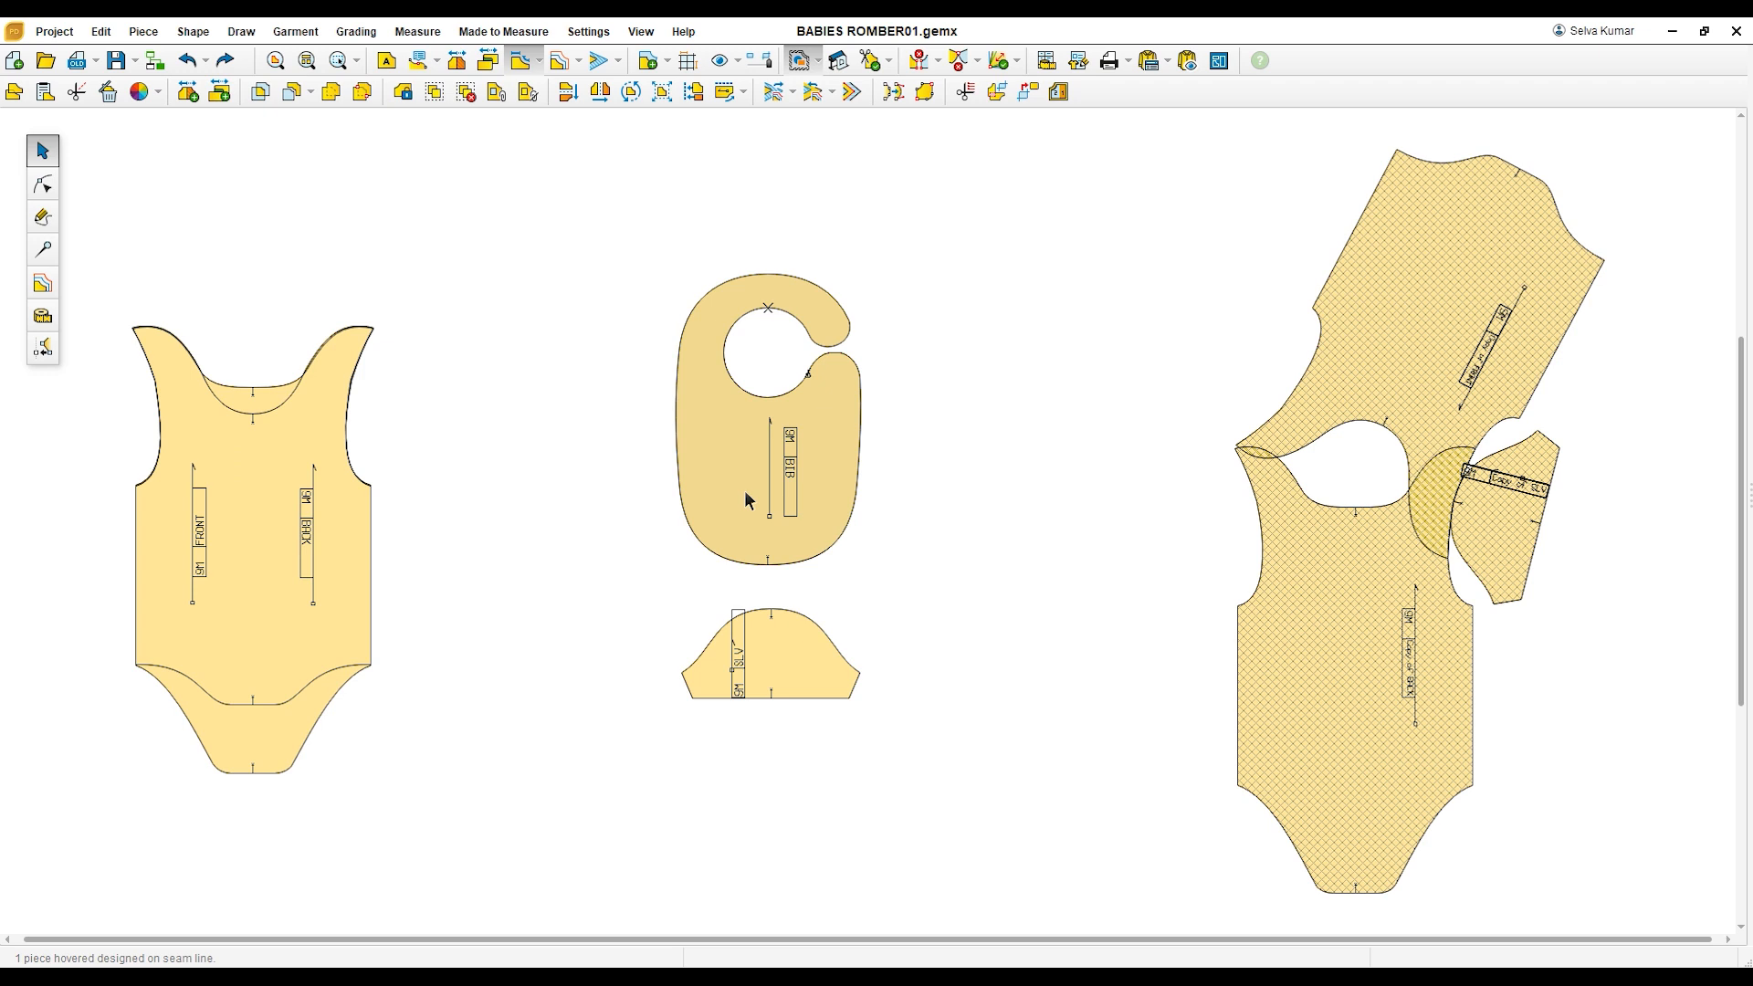
Step: Separate the overlapping front and back pieces side by side, shifting the bib piece over to make room
{"action": "left_click_drag", "start_coordinate": [747, 493], "coordinate": [839, 499]}
{"action": "left_click_drag", "start_coordinate": [338, 544], "coordinate": [602, 497]}
{"action": "left_click_drag", "start_coordinate": [344, 567], "coordinate": [450, 501]}
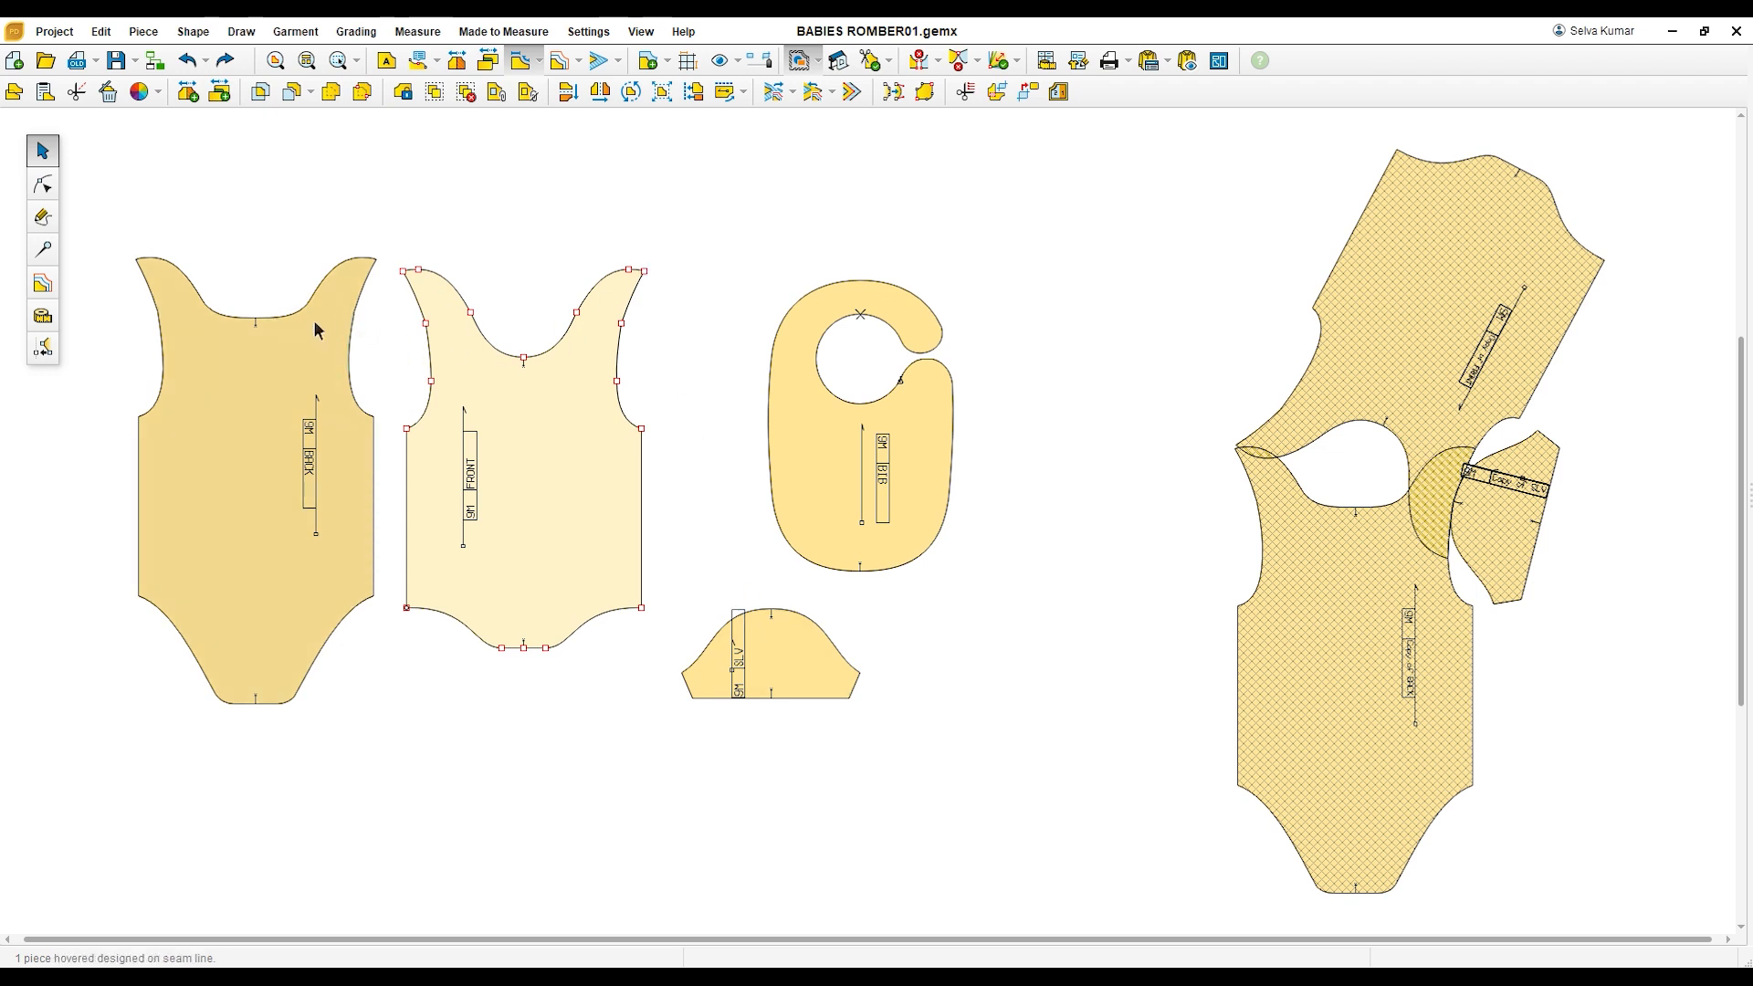
Step: Draw a straight shoulder line across the overlap of the joined front and back copies, from the neckline to the sleeve cap notch
{"action": "scroll", "coordinate": [137, 271], "scroll_direction": "up", "scroll_amount": 1}
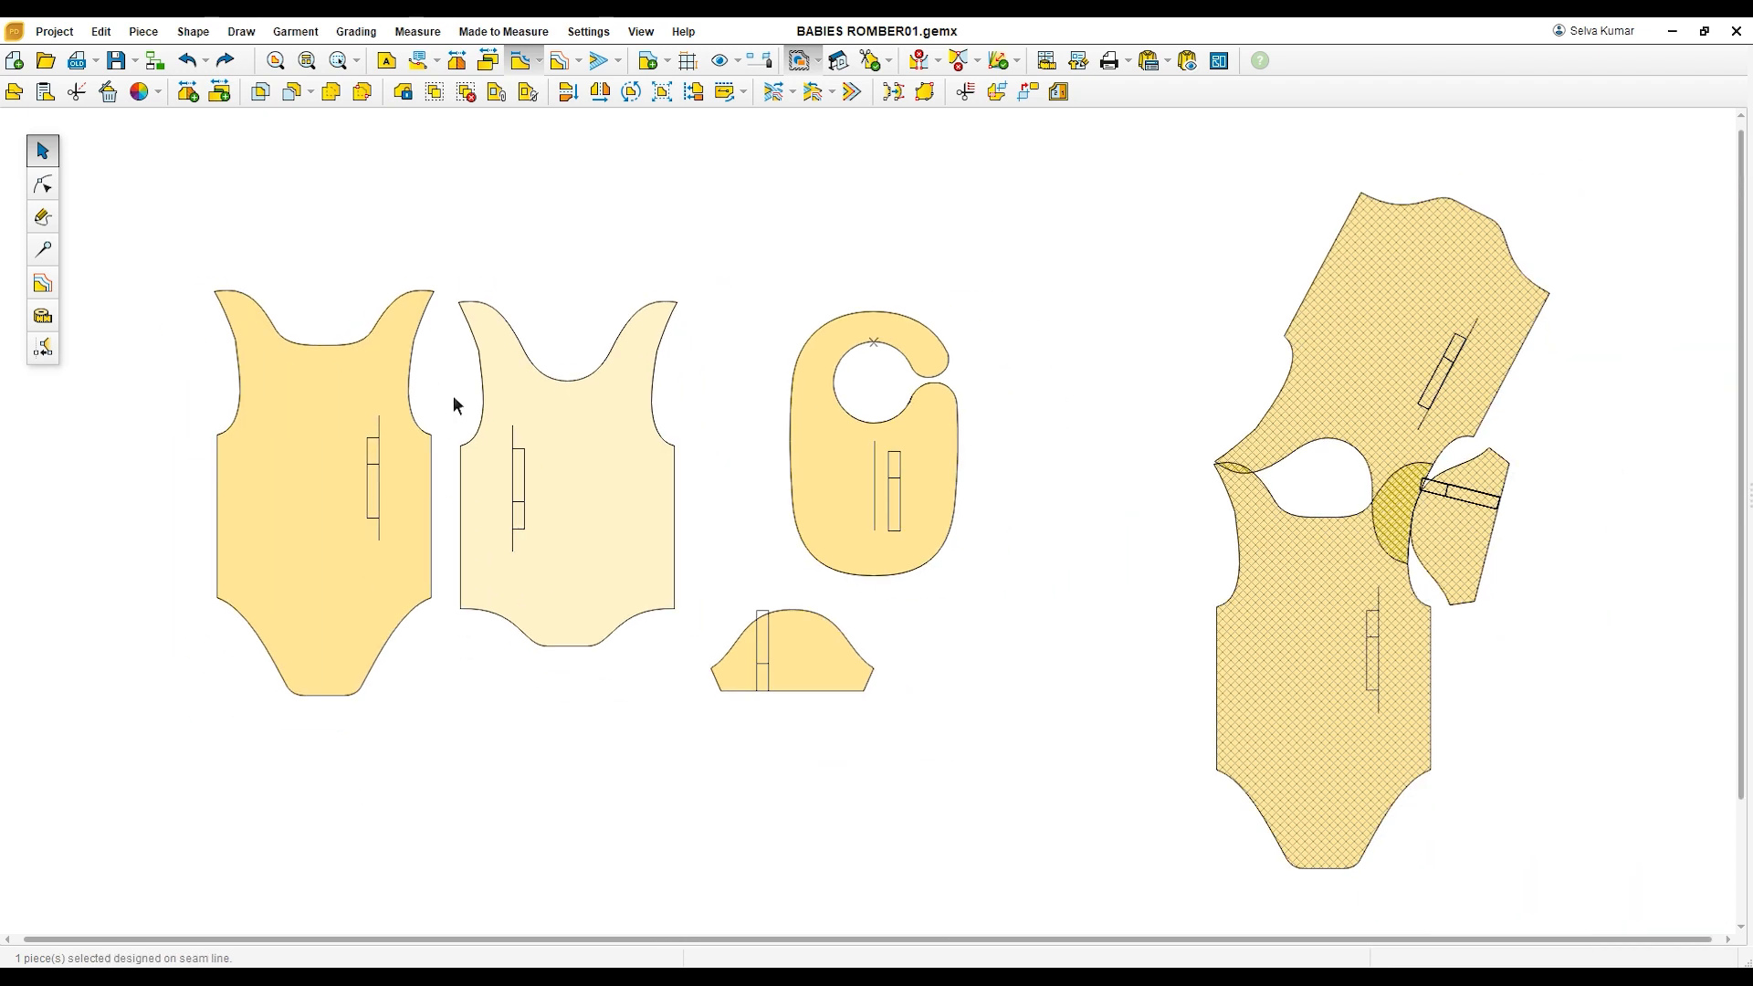
{"action": "scroll", "coordinate": [460, 405], "scroll_direction": "down", "scroll_amount": 1}
{"action": "left_click", "coordinate": [1279, 654]}
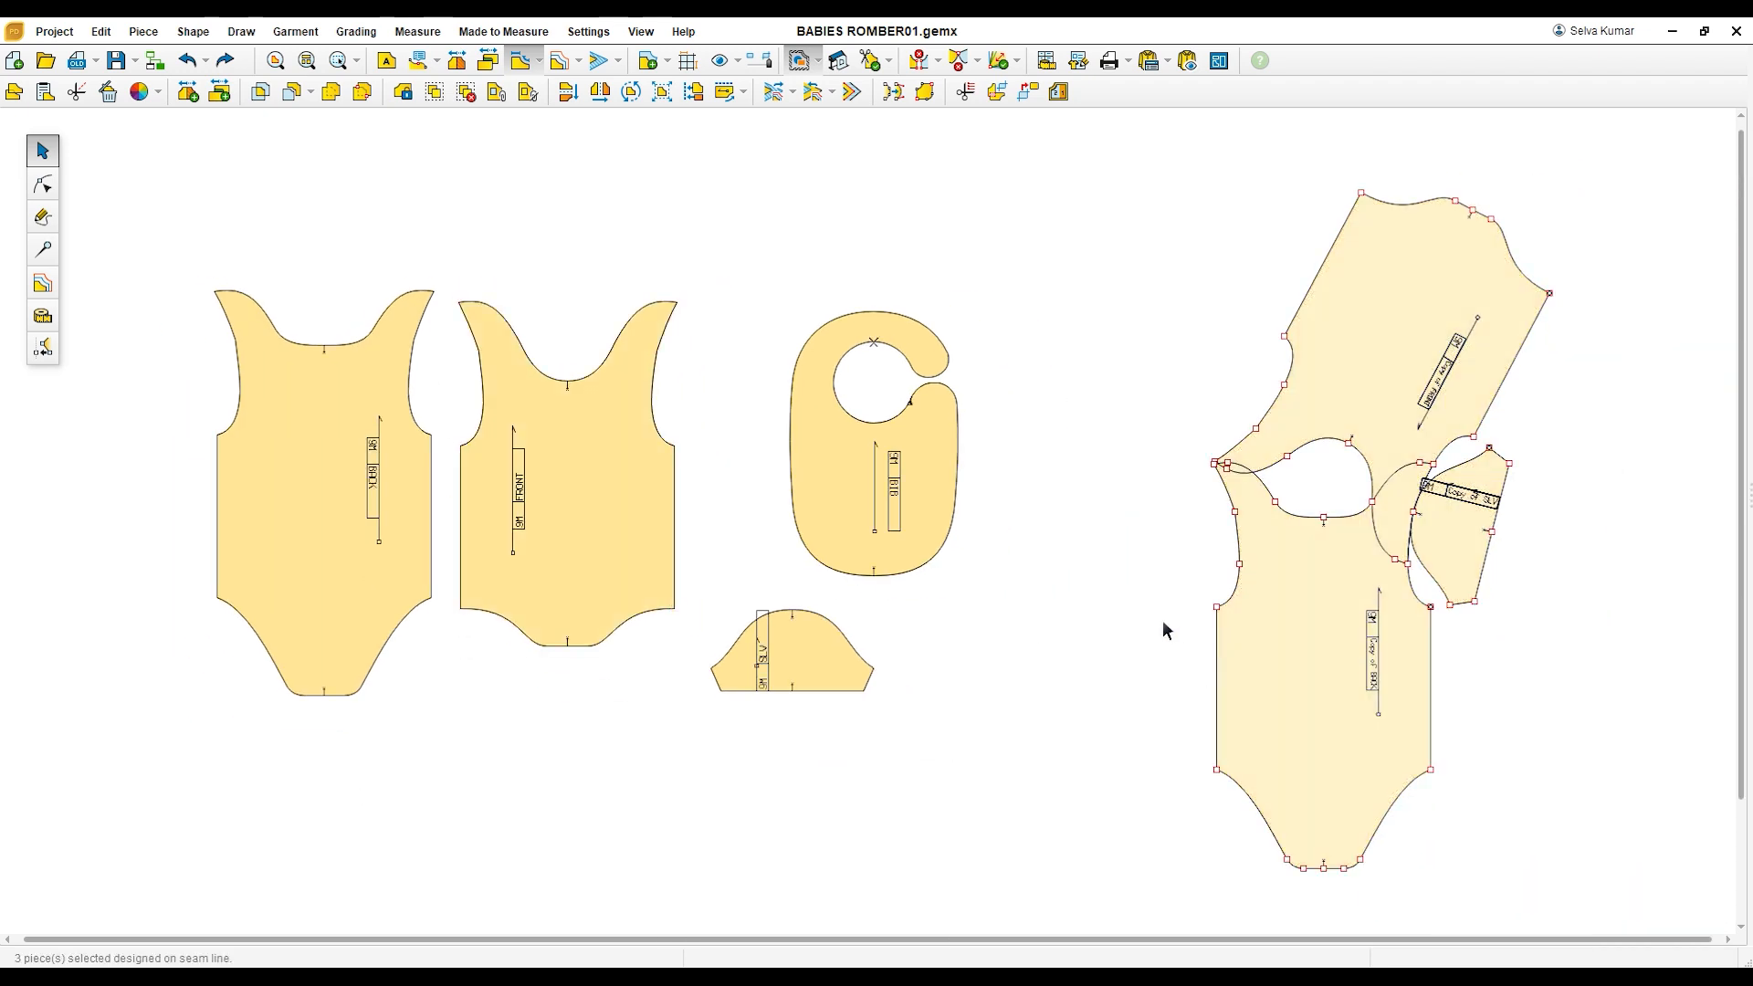
{"action": "scroll", "coordinate": [1318, 533], "scroll_direction": "up", "scroll_amount": 1}
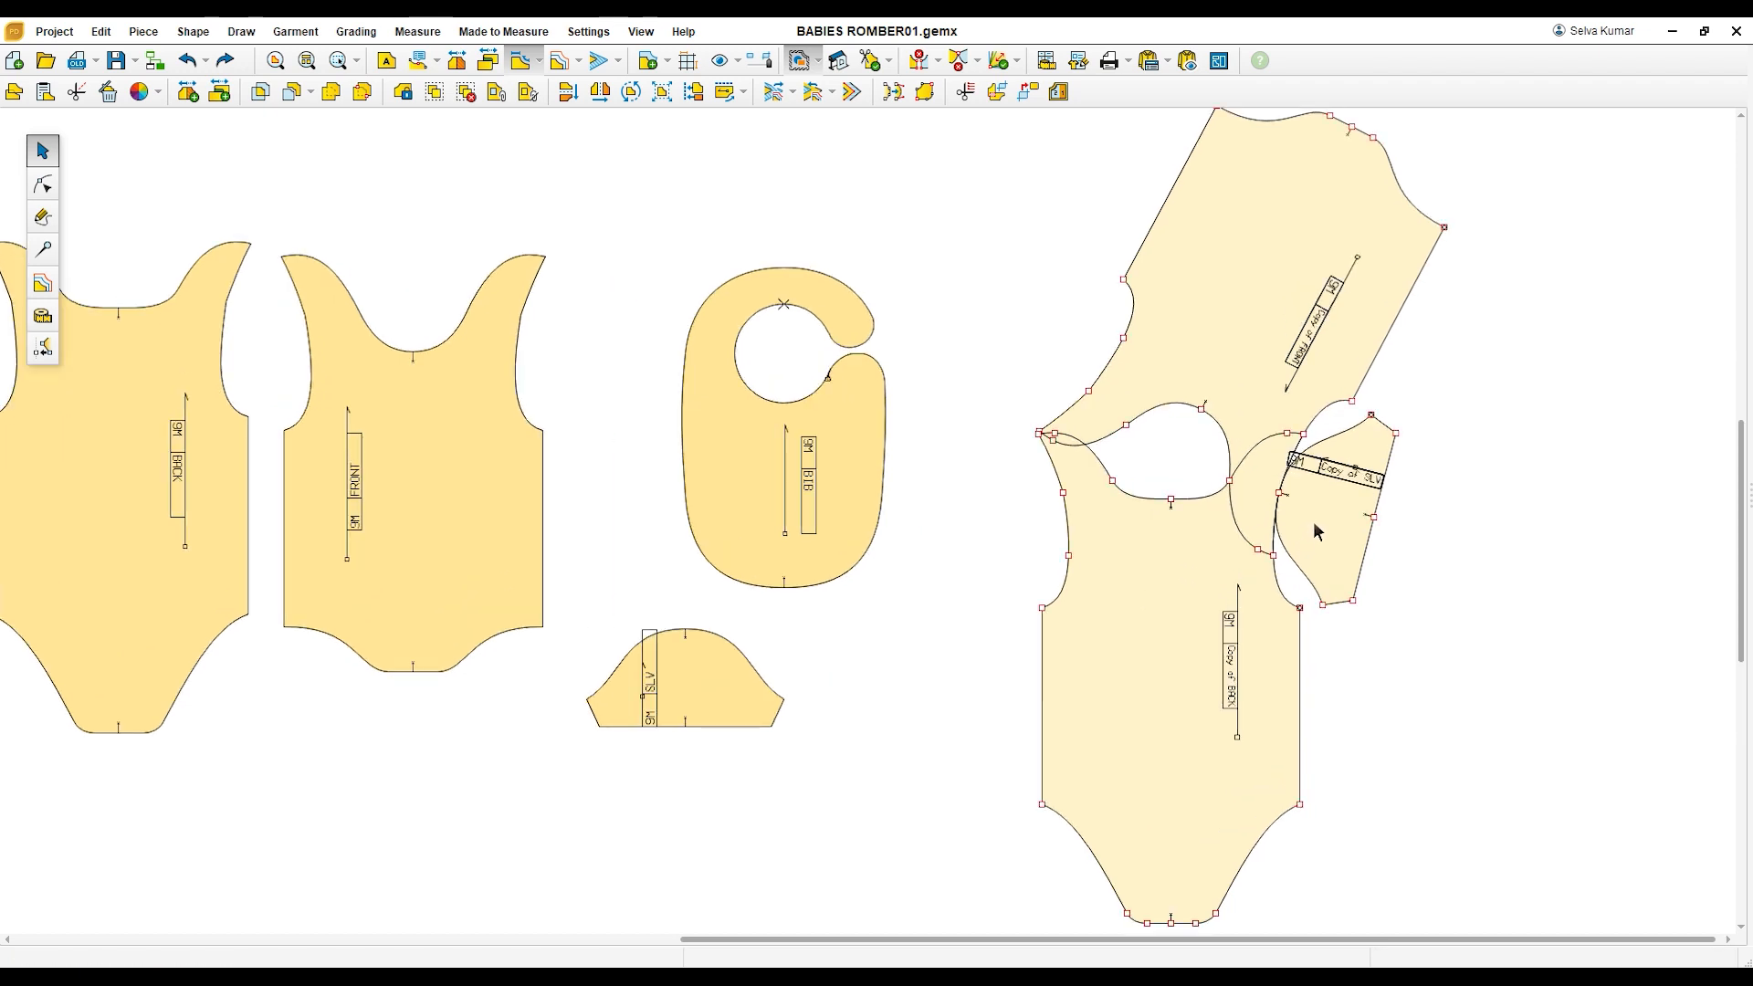
{"action": "scroll", "coordinate": [1318, 533], "scroll_direction": "up", "scroll_amount": 1}
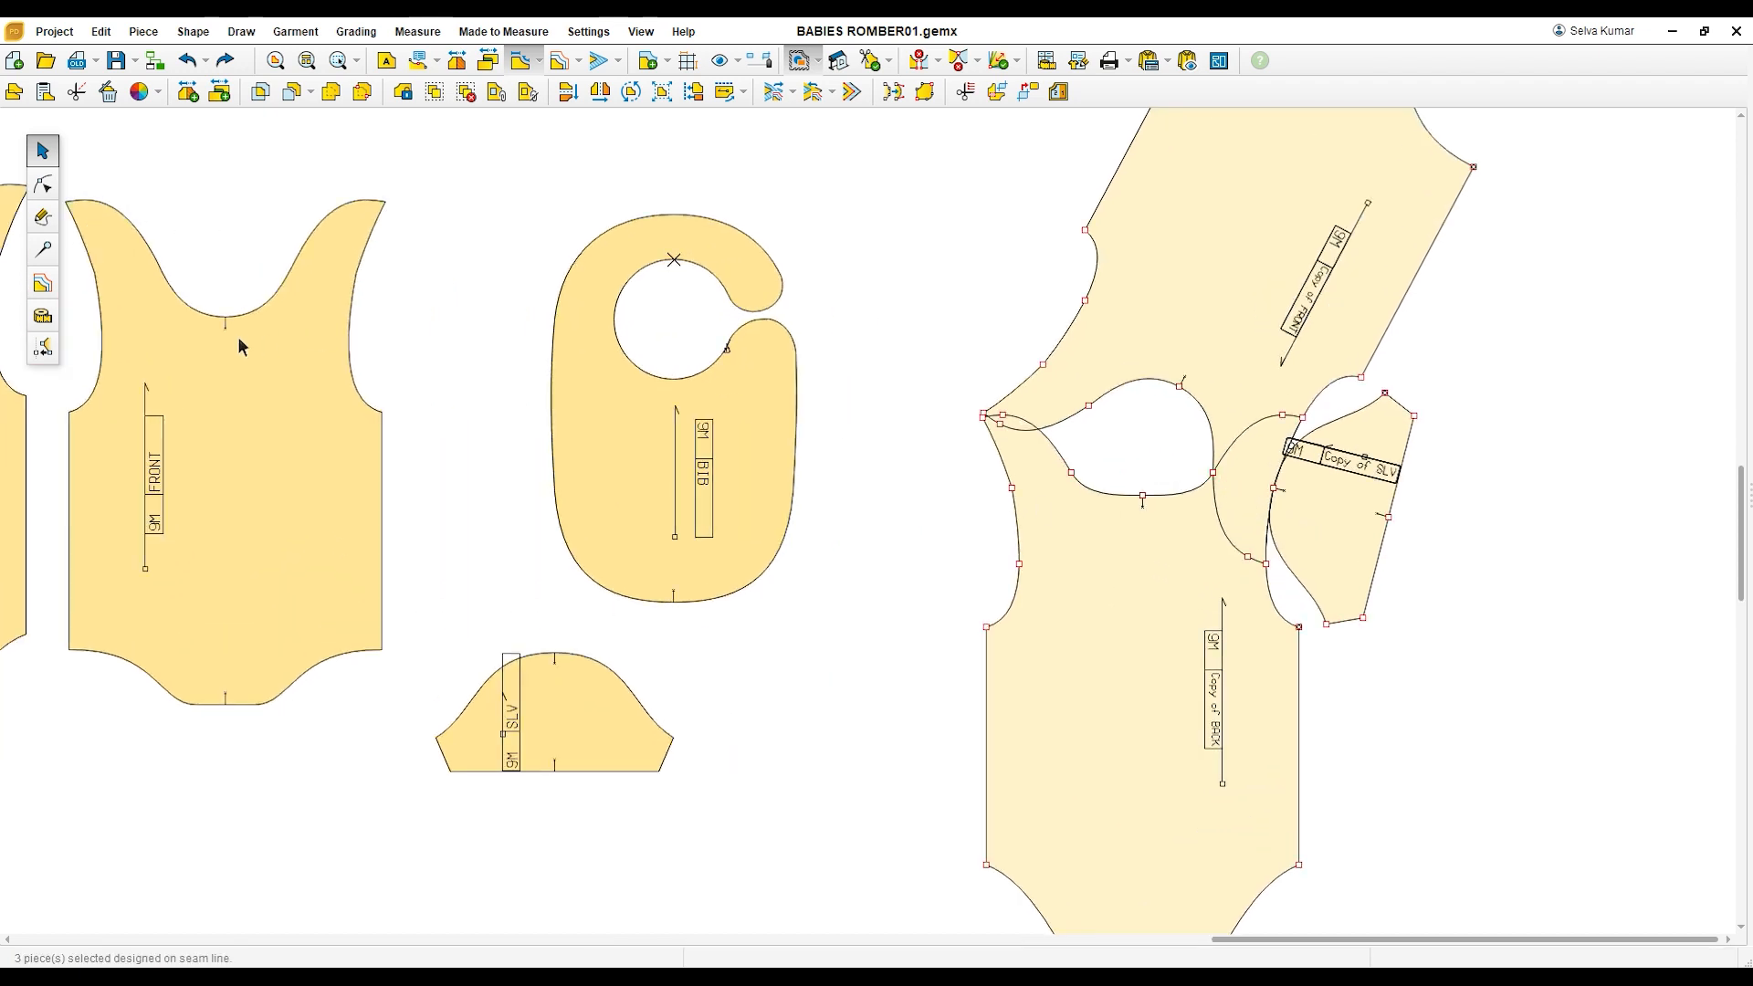
{"action": "left_click", "coordinate": [42, 216]}
{"action": "left_click", "coordinate": [1212, 472]}
{"action": "left_click", "coordinate": [1274, 490]}
{"action": "right_click", "coordinate": [1336, 515]}
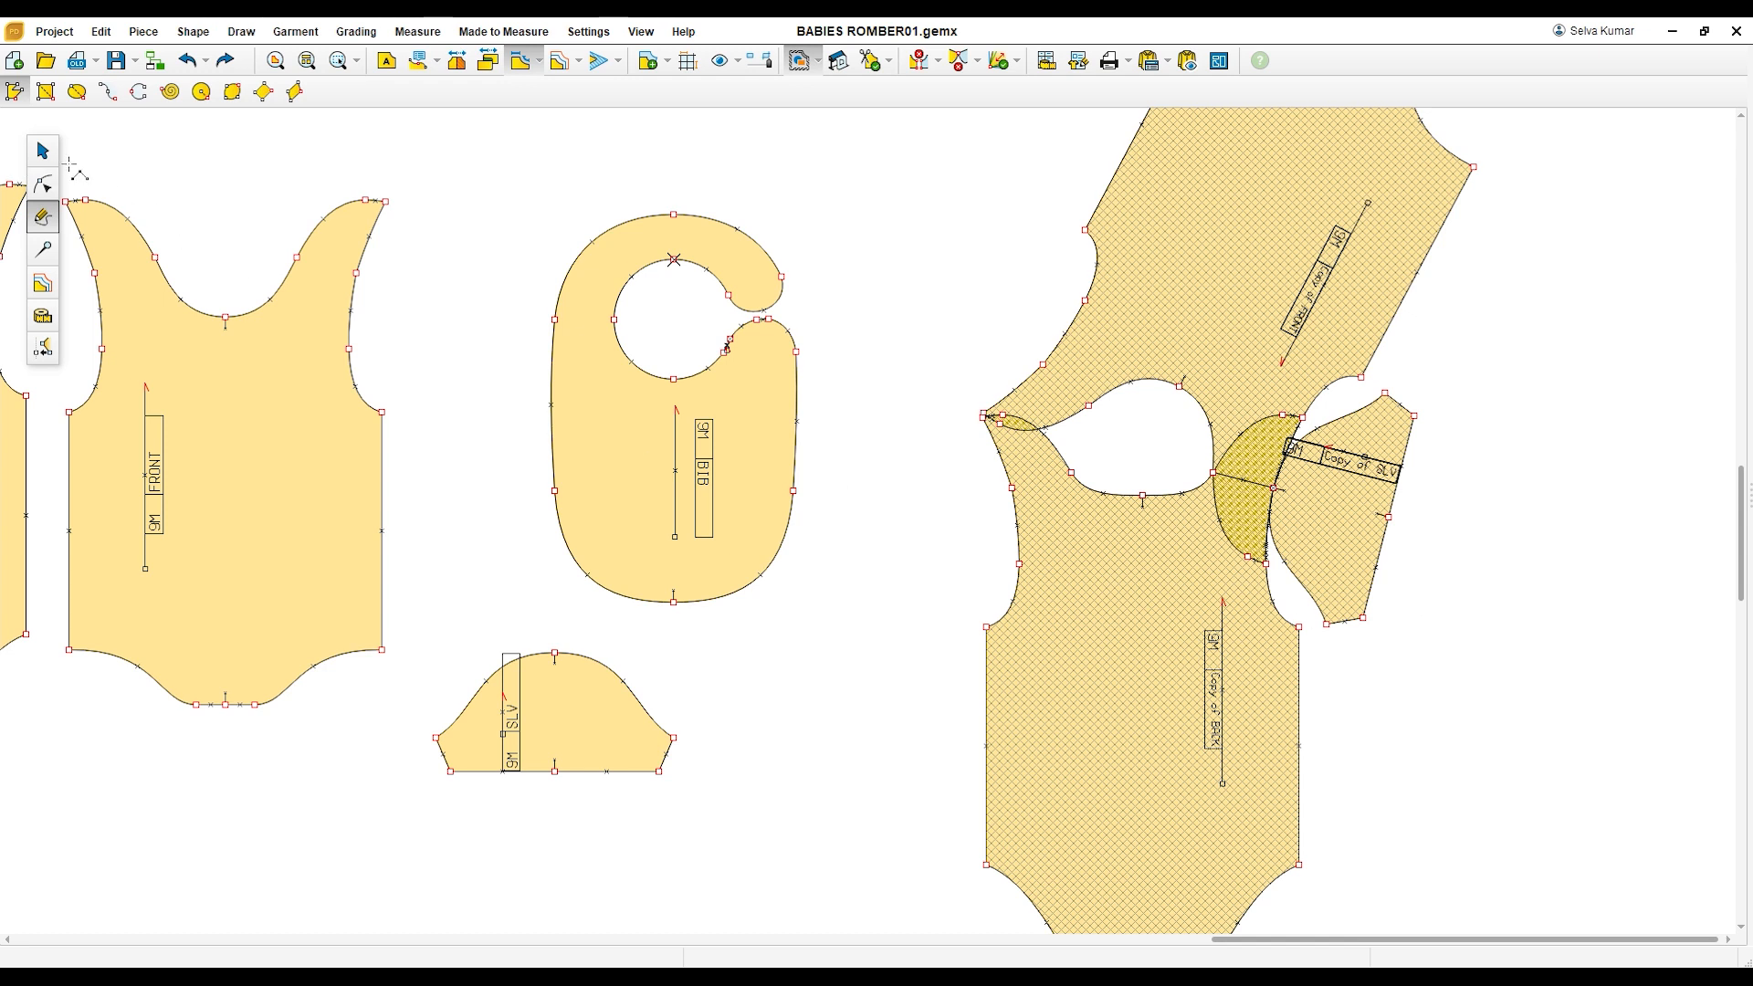
Step: Examine how the front and back copies overlap at the shoulders and how the sleeve copy meets the armhole
{"action": "left_click", "coordinate": [42, 151]}
{"action": "scroll", "coordinate": [1350, 489], "scroll_direction": "up", "scroll_amount": 2}
{"action": "scroll", "coordinate": [1355, 490], "scroll_direction": "up", "scroll_amount": 2}
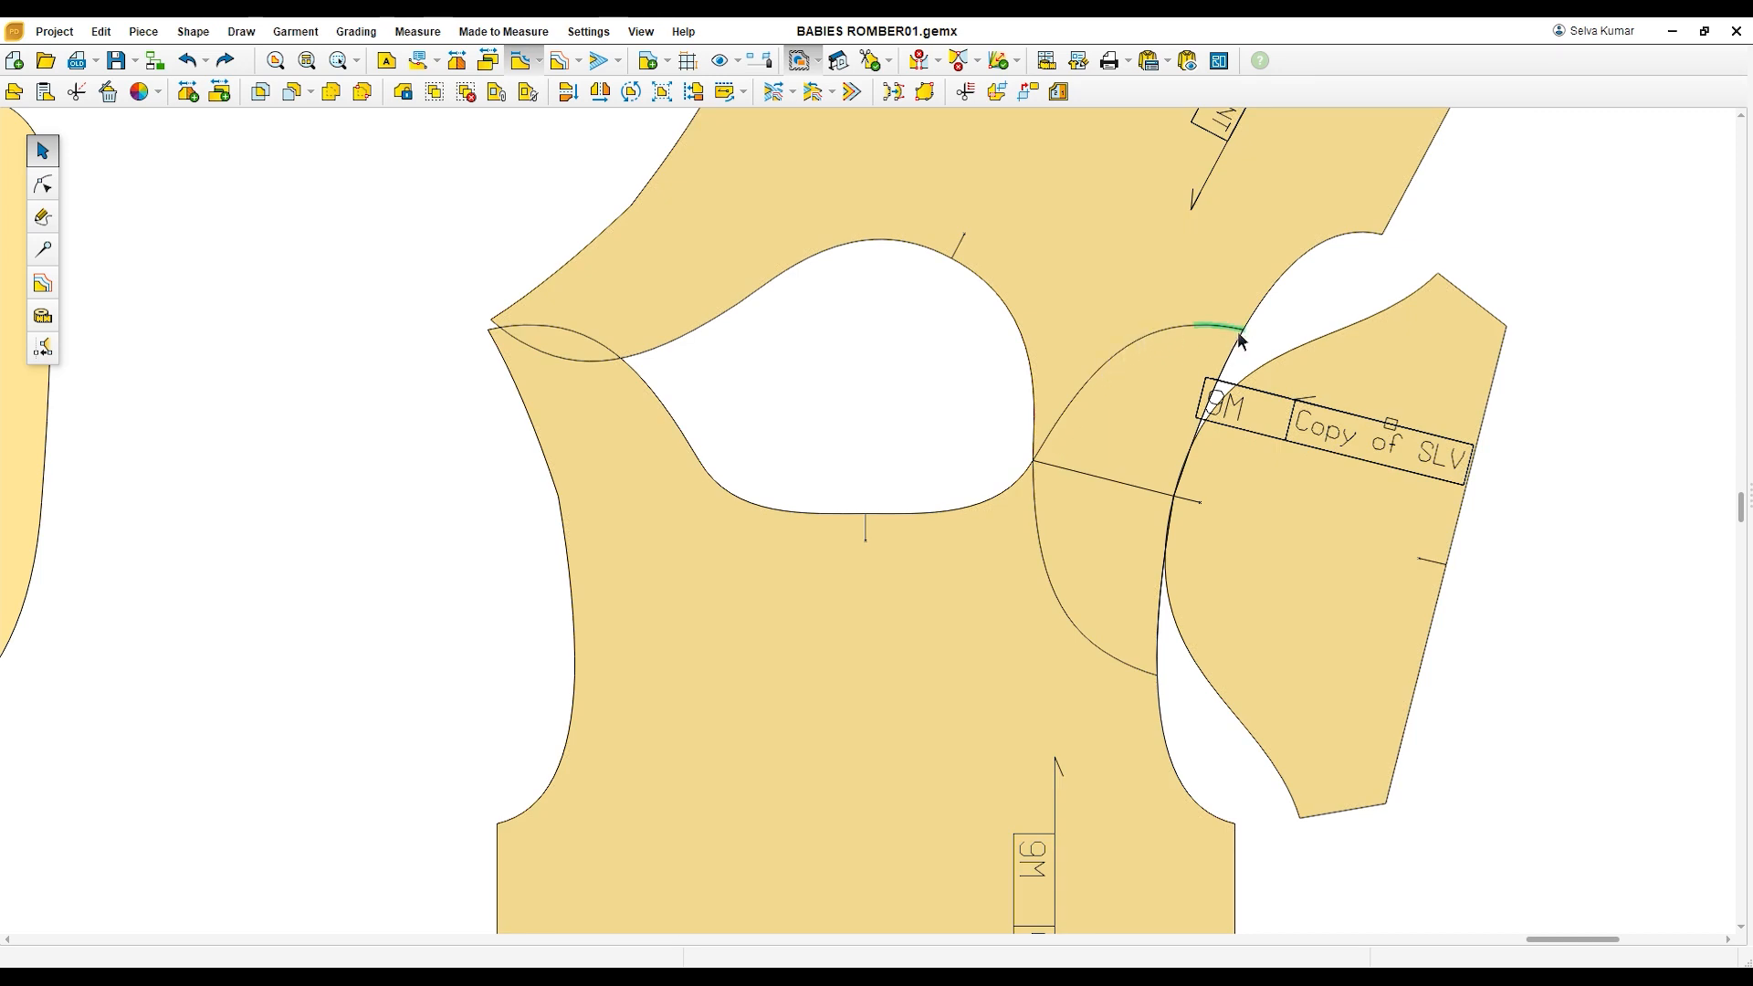
{"action": "left_click", "coordinate": [1046, 501]}
{"action": "left_click", "coordinate": [1037, 495]}
{"action": "left_click", "coordinate": [1050, 517]}
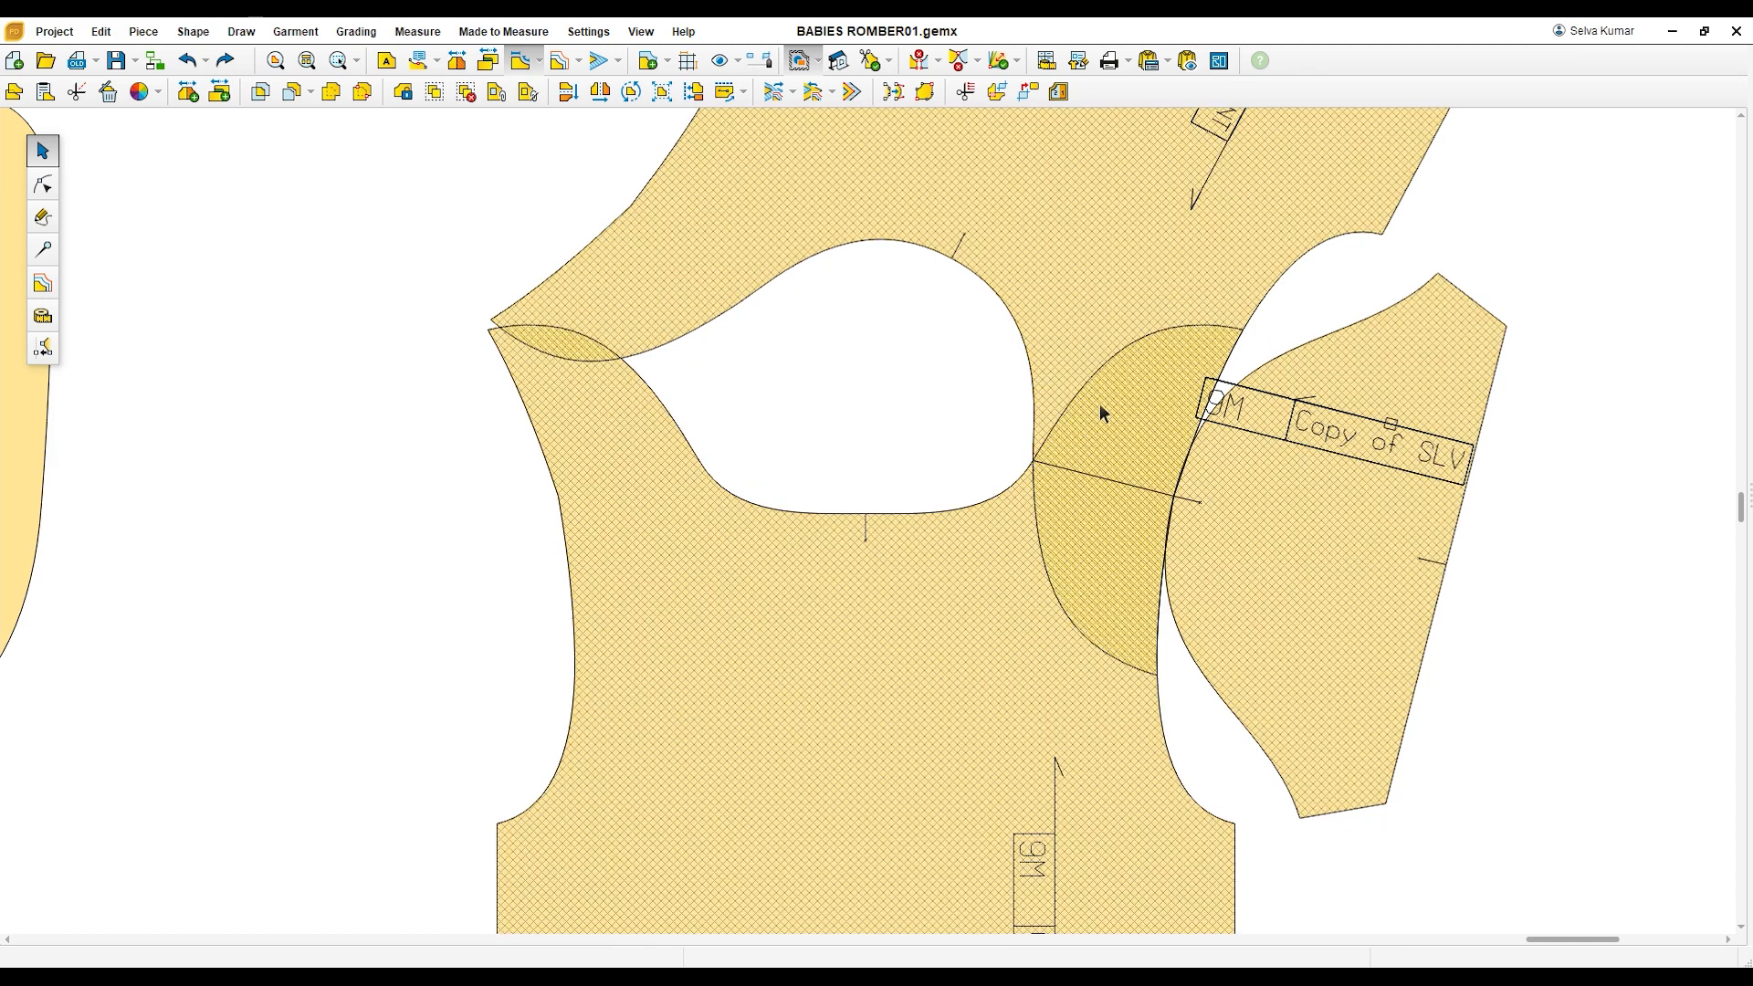
{"action": "scroll", "coordinate": [992, 574], "scroll_direction": "down", "scroll_amount": 3}
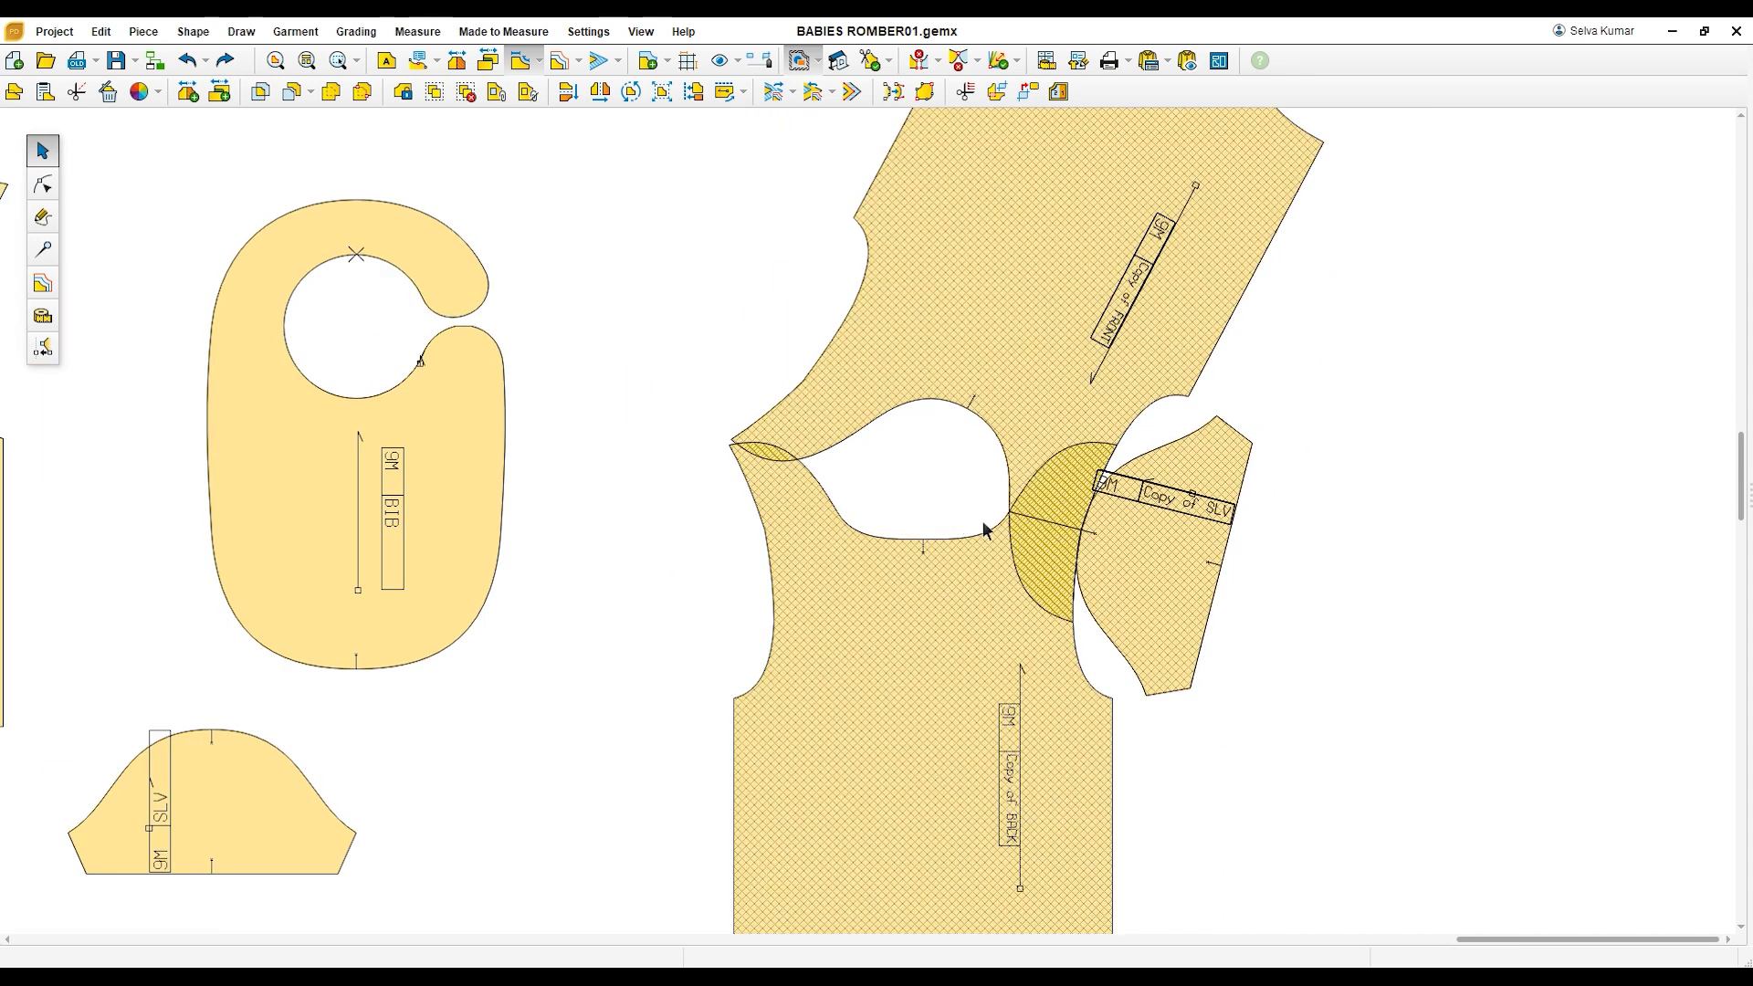
{"action": "scroll", "coordinate": [931, 518], "scroll_direction": "down", "scroll_amount": 1}
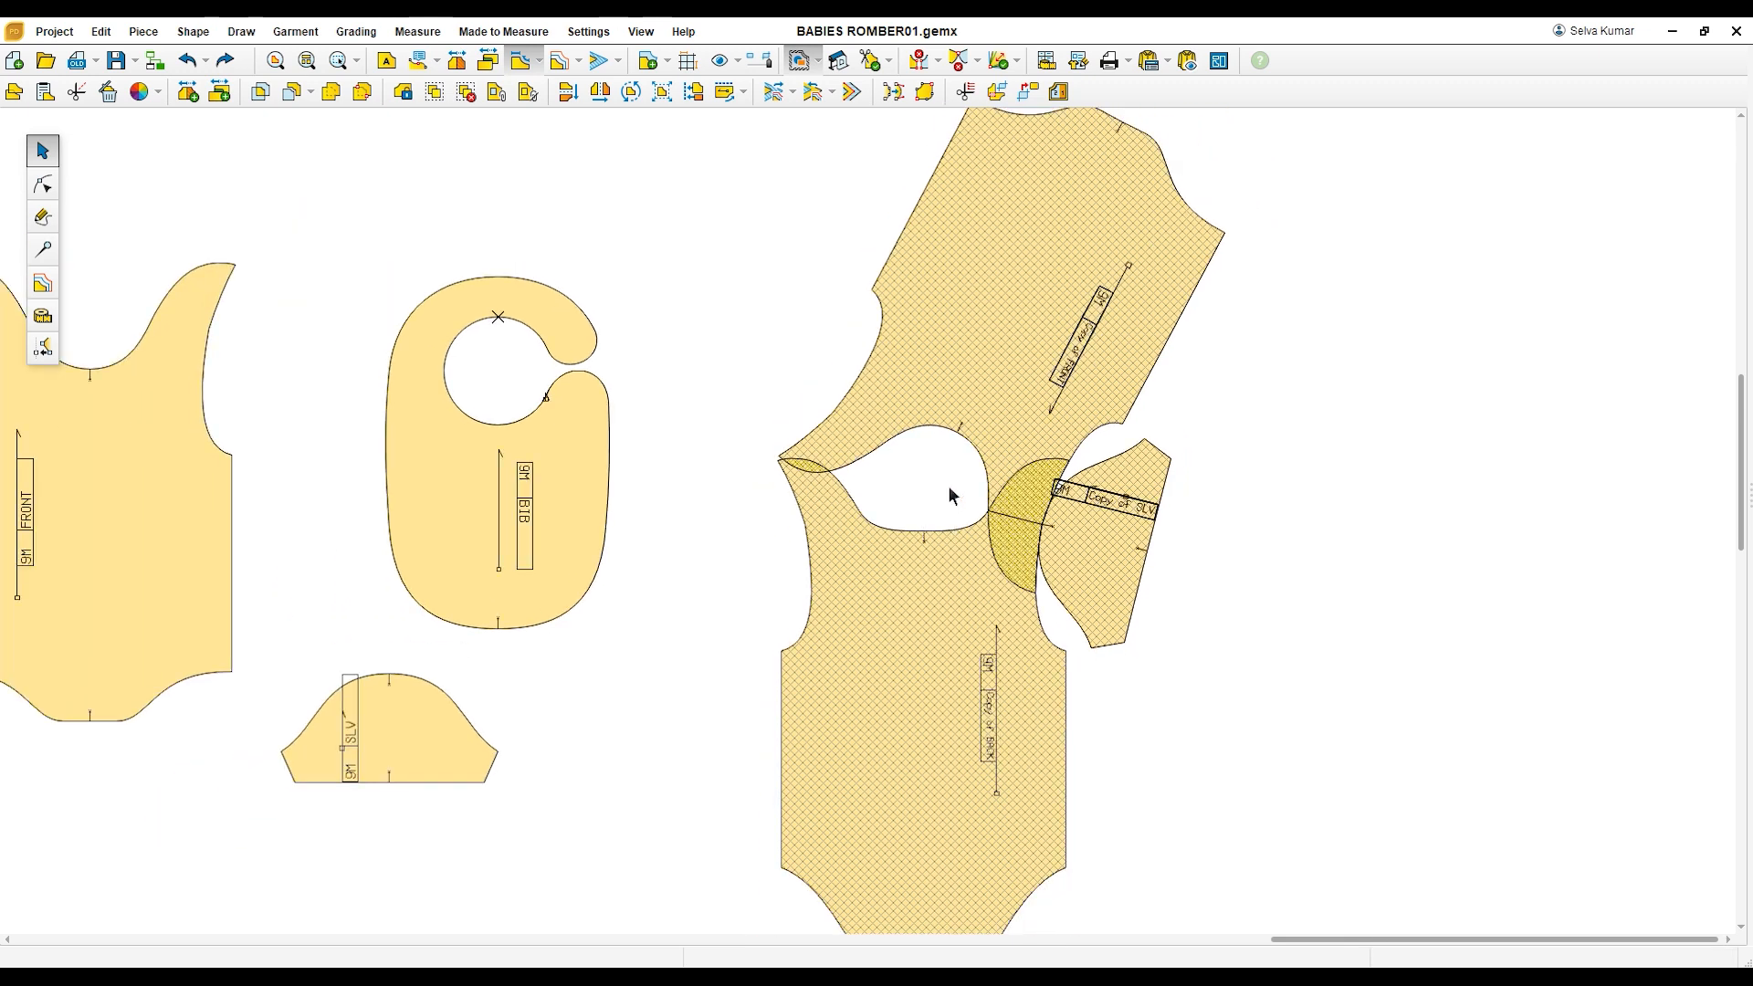
{"action": "scroll", "coordinate": [997, 481], "scroll_direction": "up", "scroll_amount": 1}
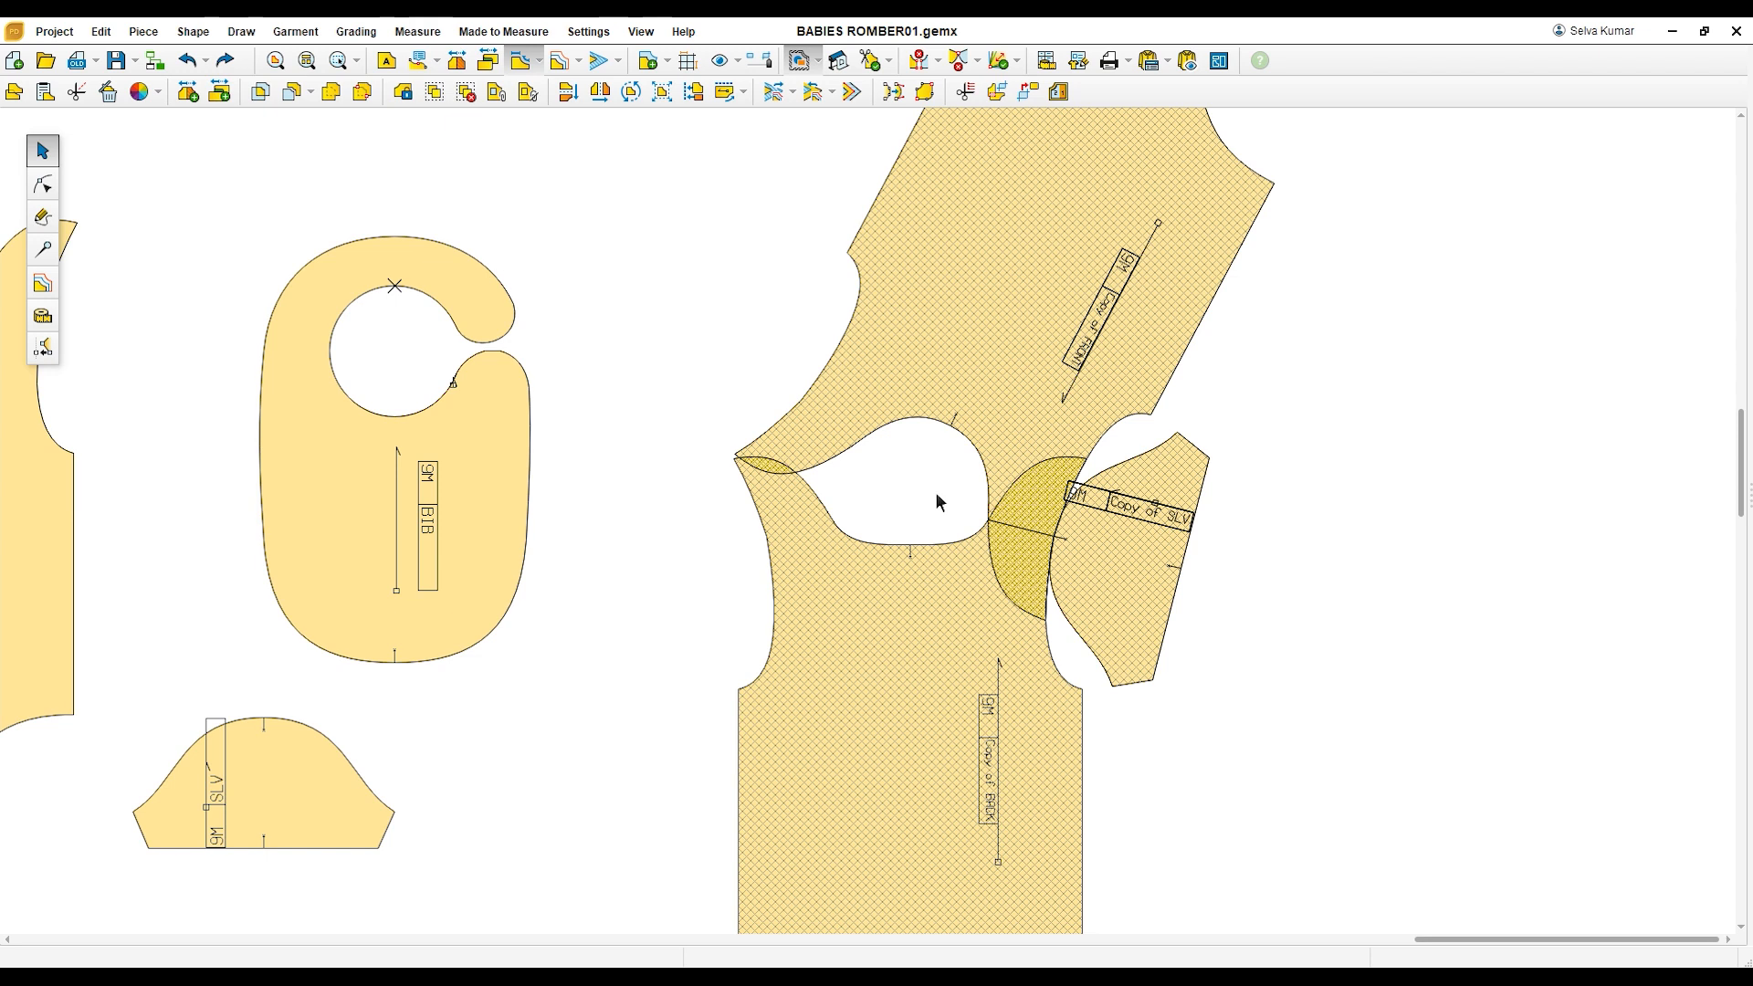
{"action": "scroll", "coordinate": [995, 537], "scroll_direction": "up", "scroll_amount": 1}
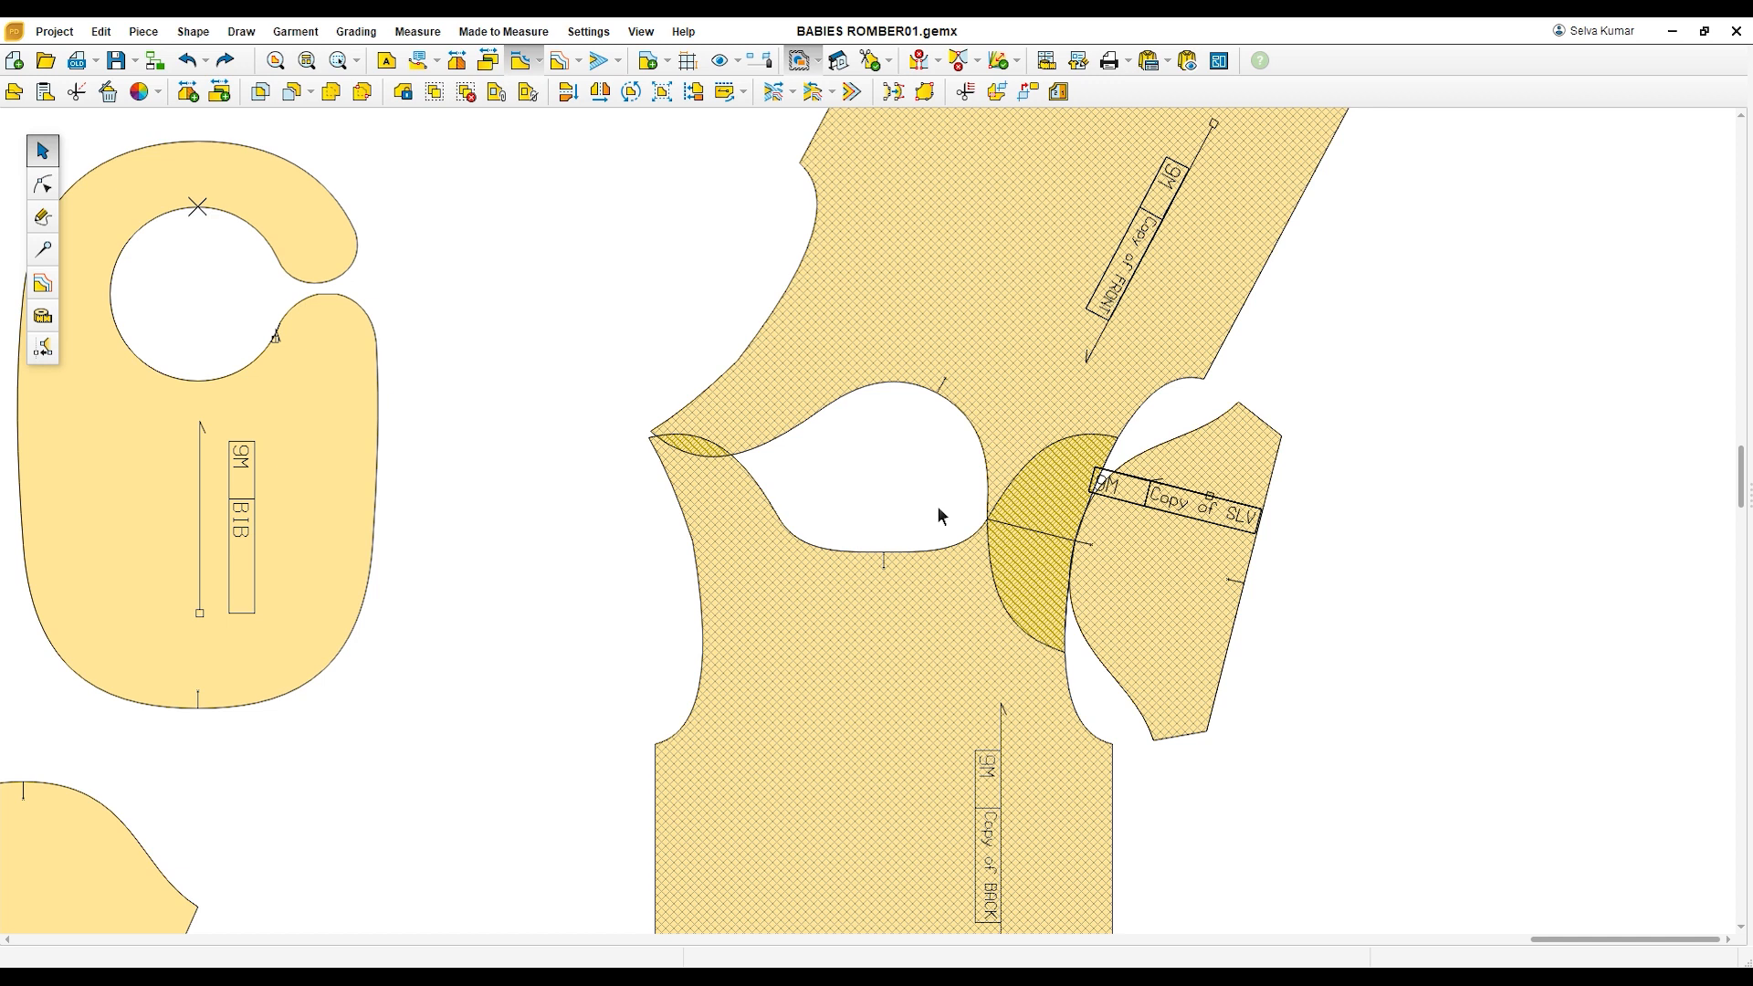
{"action": "scroll", "coordinate": [940, 515], "scroll_direction": "down", "scroll_amount": 3}
{"action": "scroll", "coordinate": [940, 514], "scroll_direction": "down", "scroll_amount": 5}
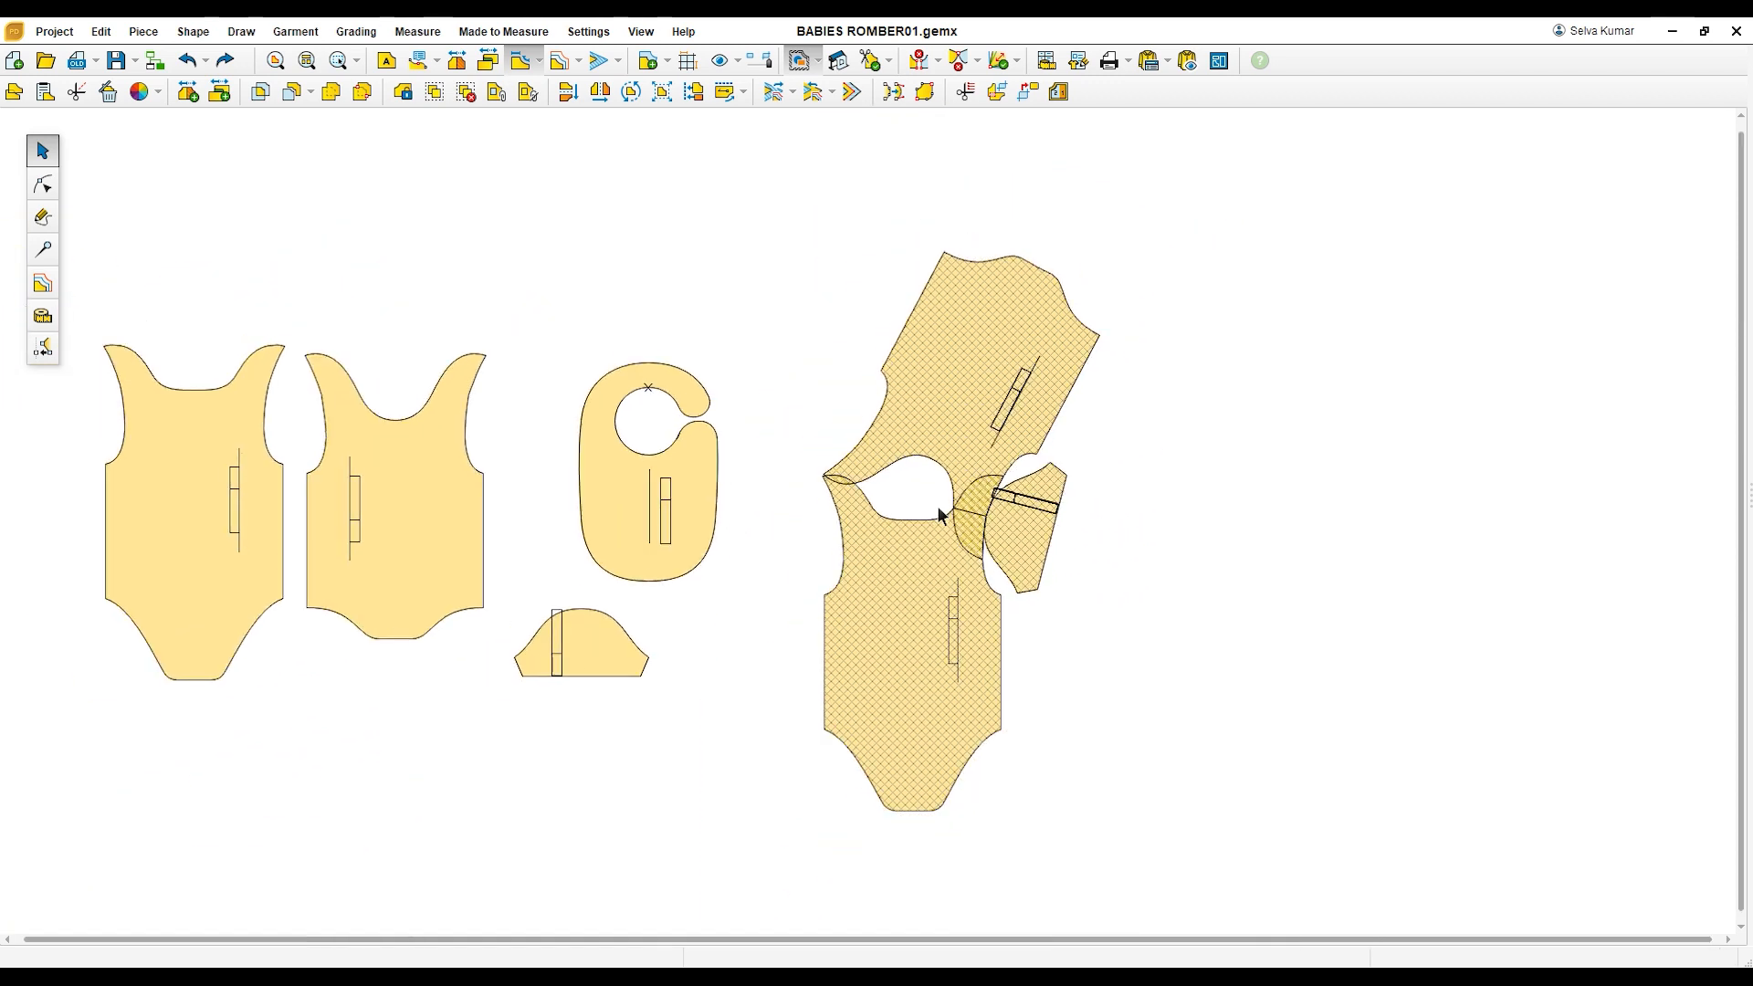
{"action": "scroll", "coordinate": [934, 523], "scroll_direction": "up", "scroll_amount": 1}
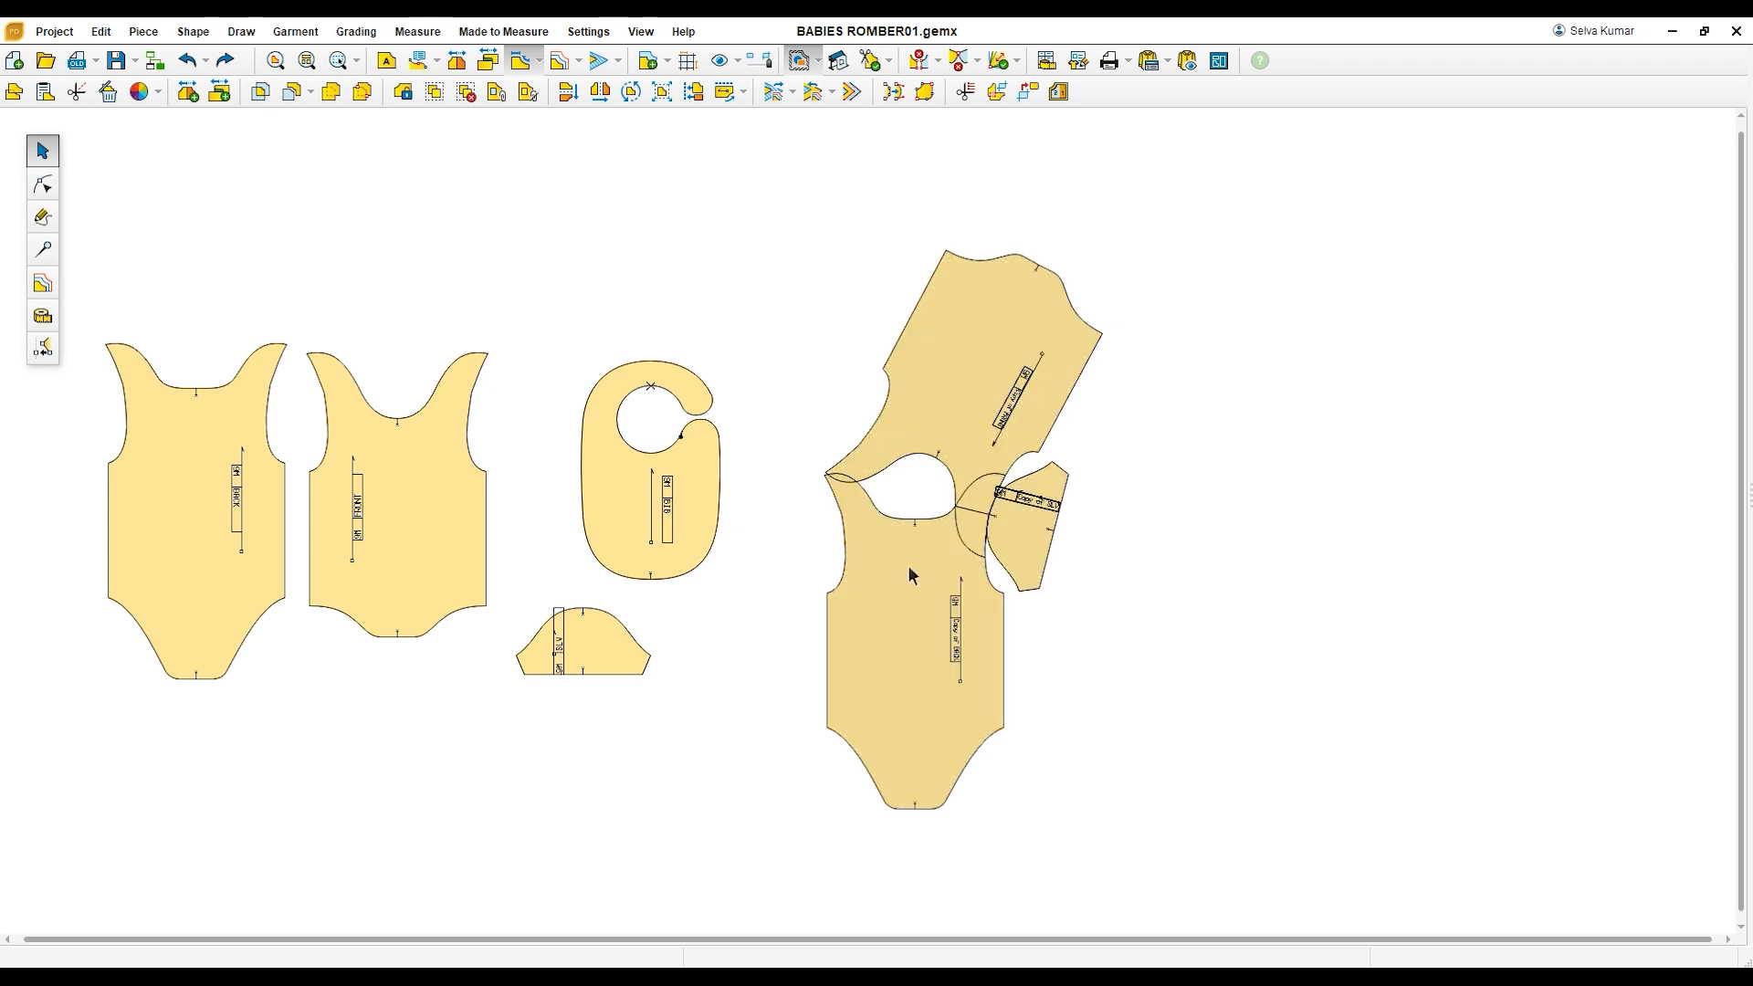
{"action": "left_click", "coordinate": [828, 589]}
{"action": "scroll", "coordinate": [869, 614], "scroll_direction": "up", "scroll_amount": 1}
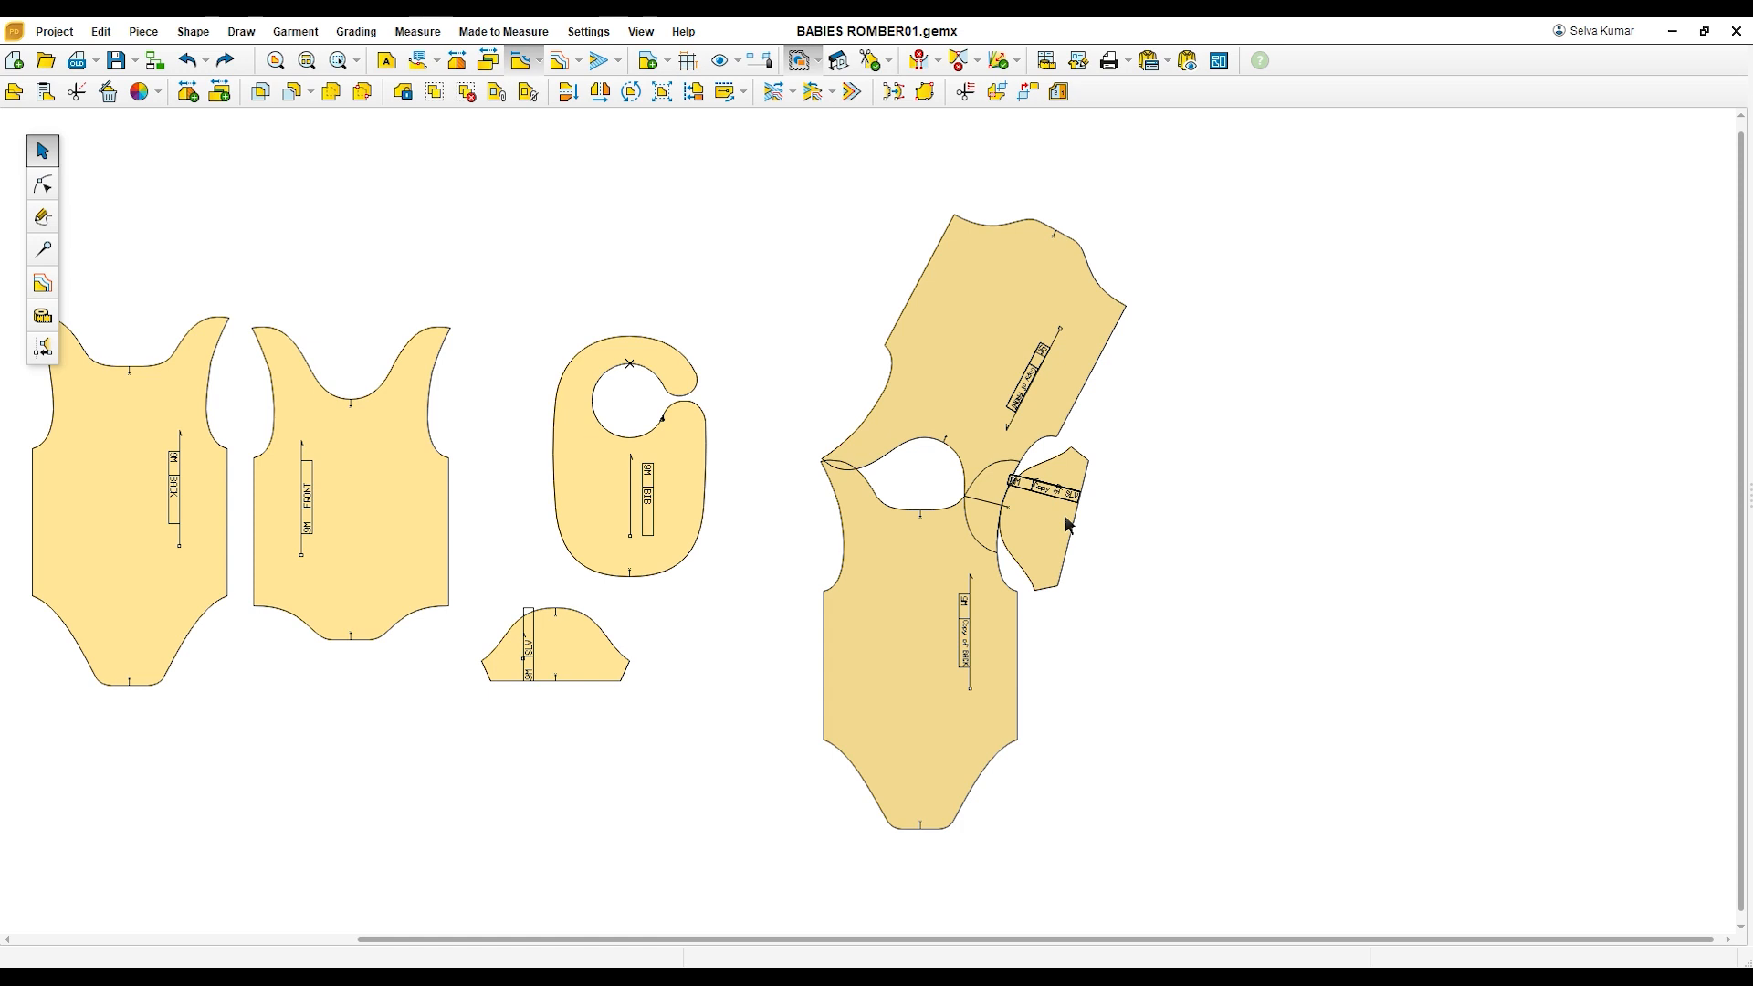
{"action": "left_click", "coordinate": [943, 539]}
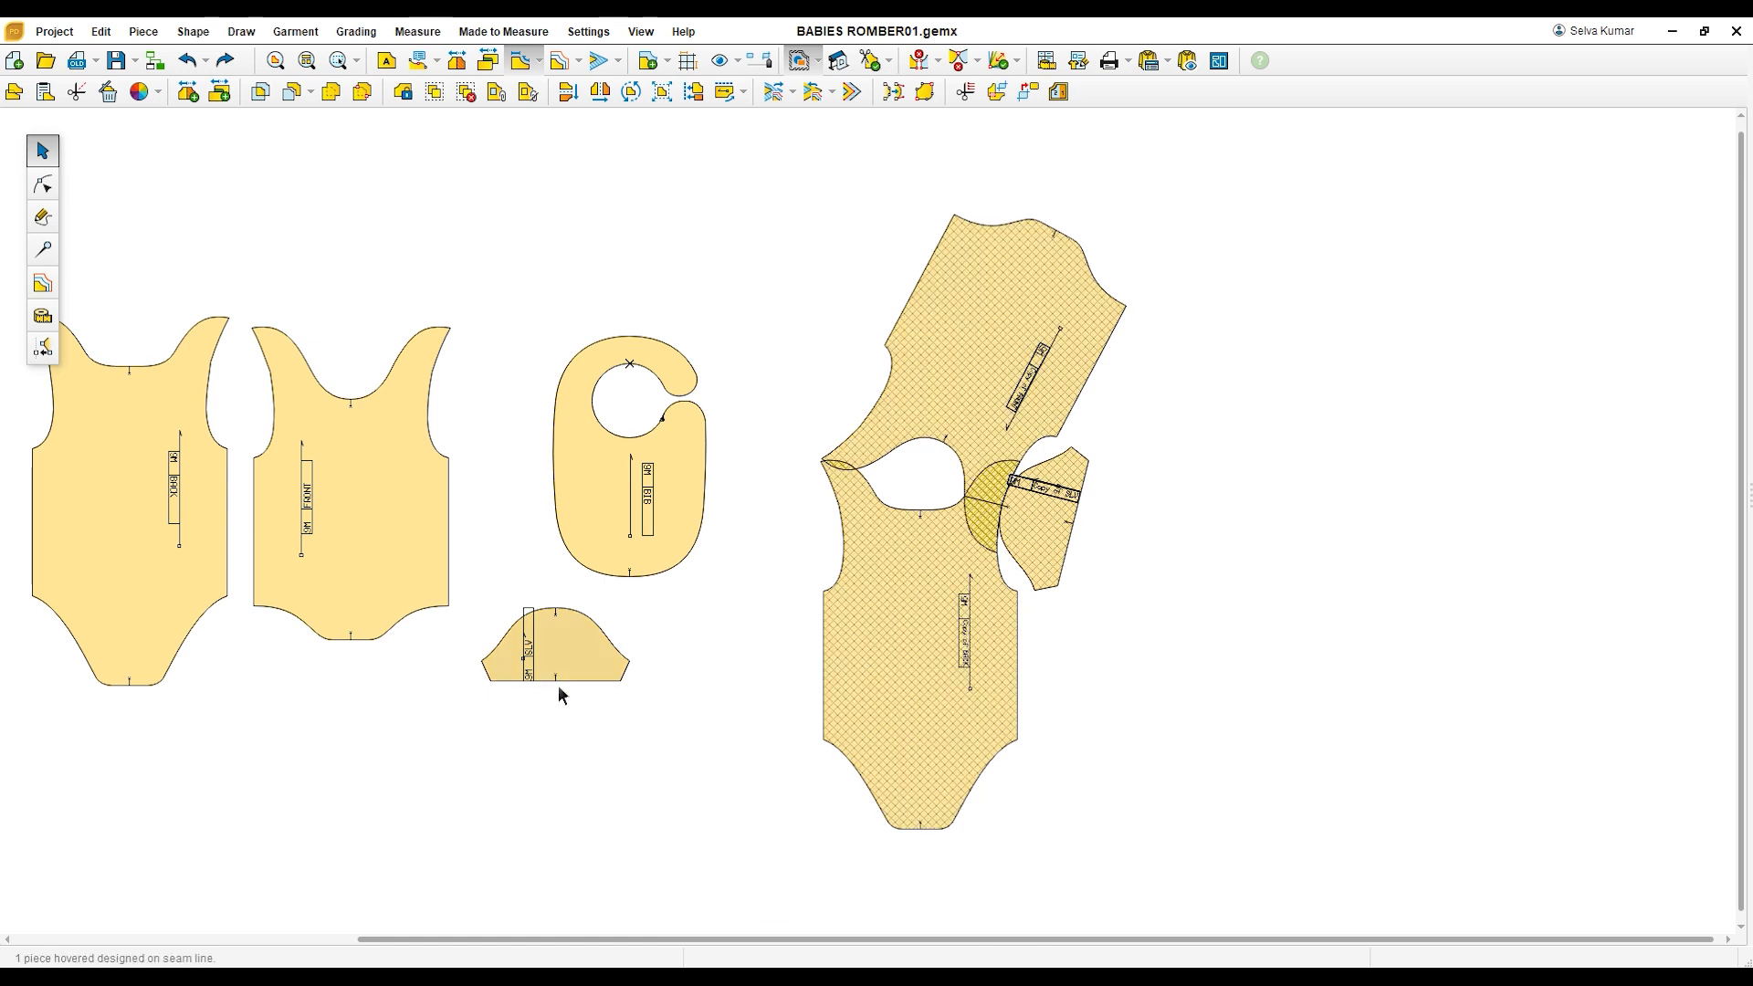
Step: Measure the back piece's chest width between the underarm points and its vertical length from the neckline point to the crotch edge
{"action": "scroll", "coordinate": [716, 677], "scroll_direction": "down", "scroll_amount": 1}
{"action": "scroll", "coordinate": [285, 548], "scroll_direction": "up", "scroll_amount": 1}
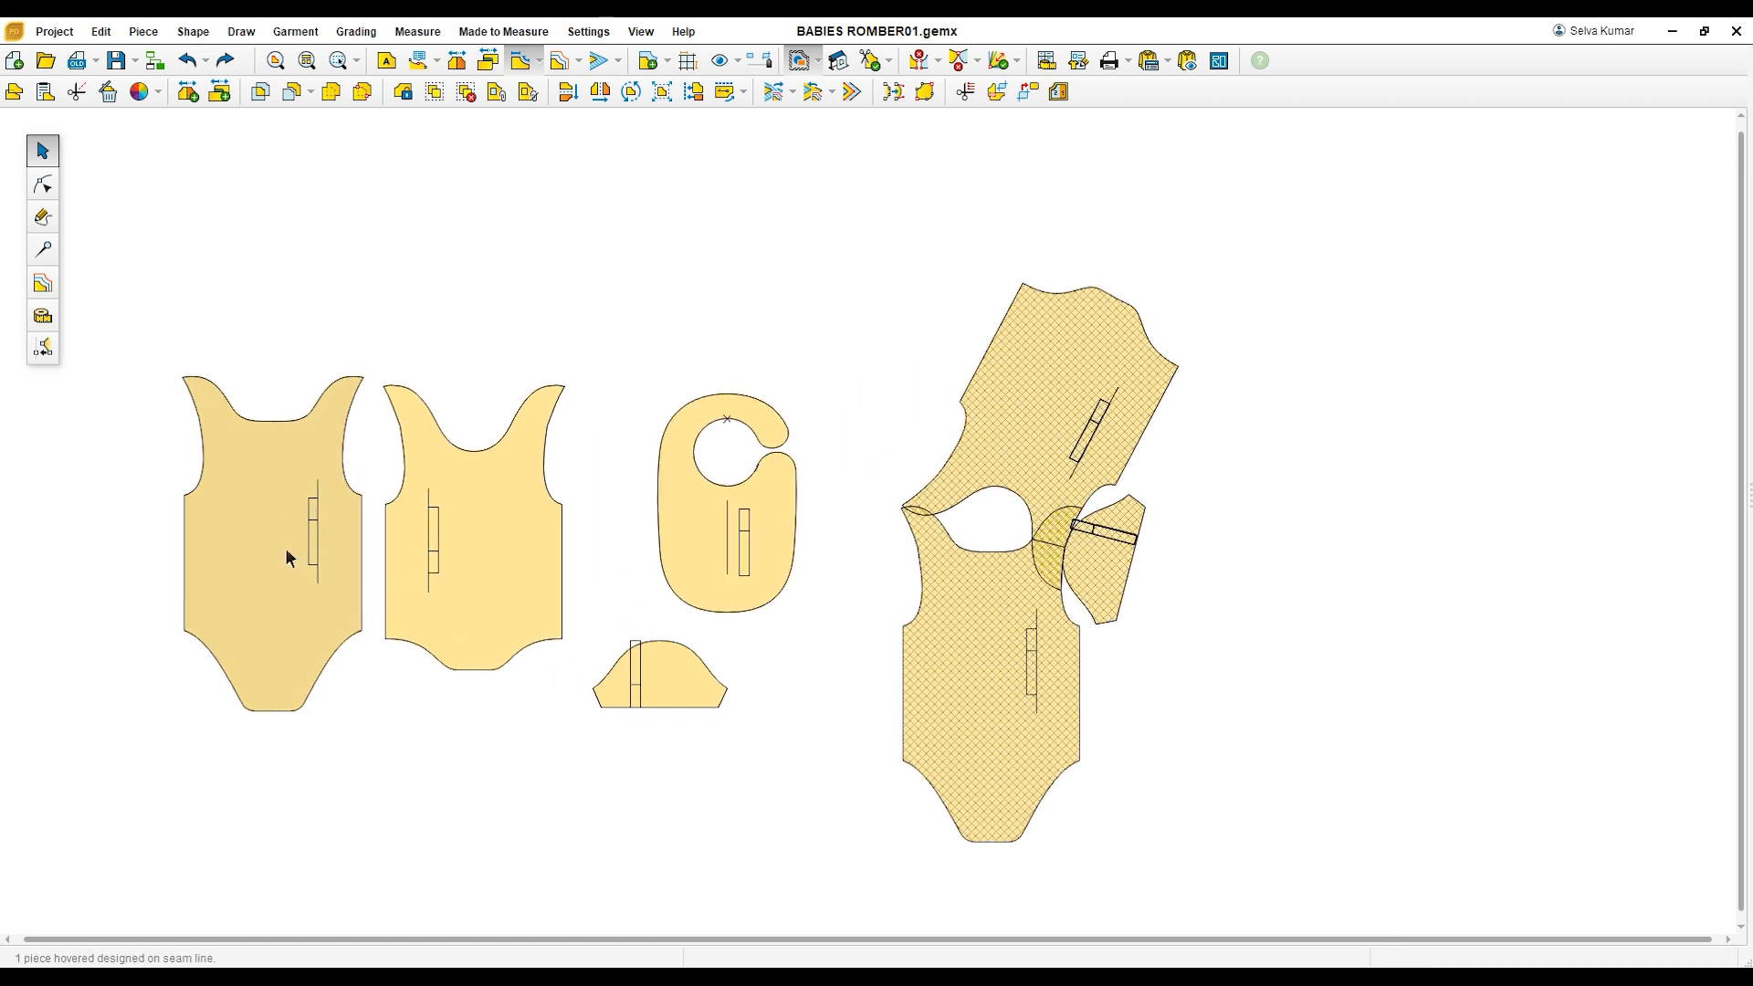
{"action": "scroll", "coordinate": [220, 524], "scroll_direction": "up", "scroll_amount": 1}
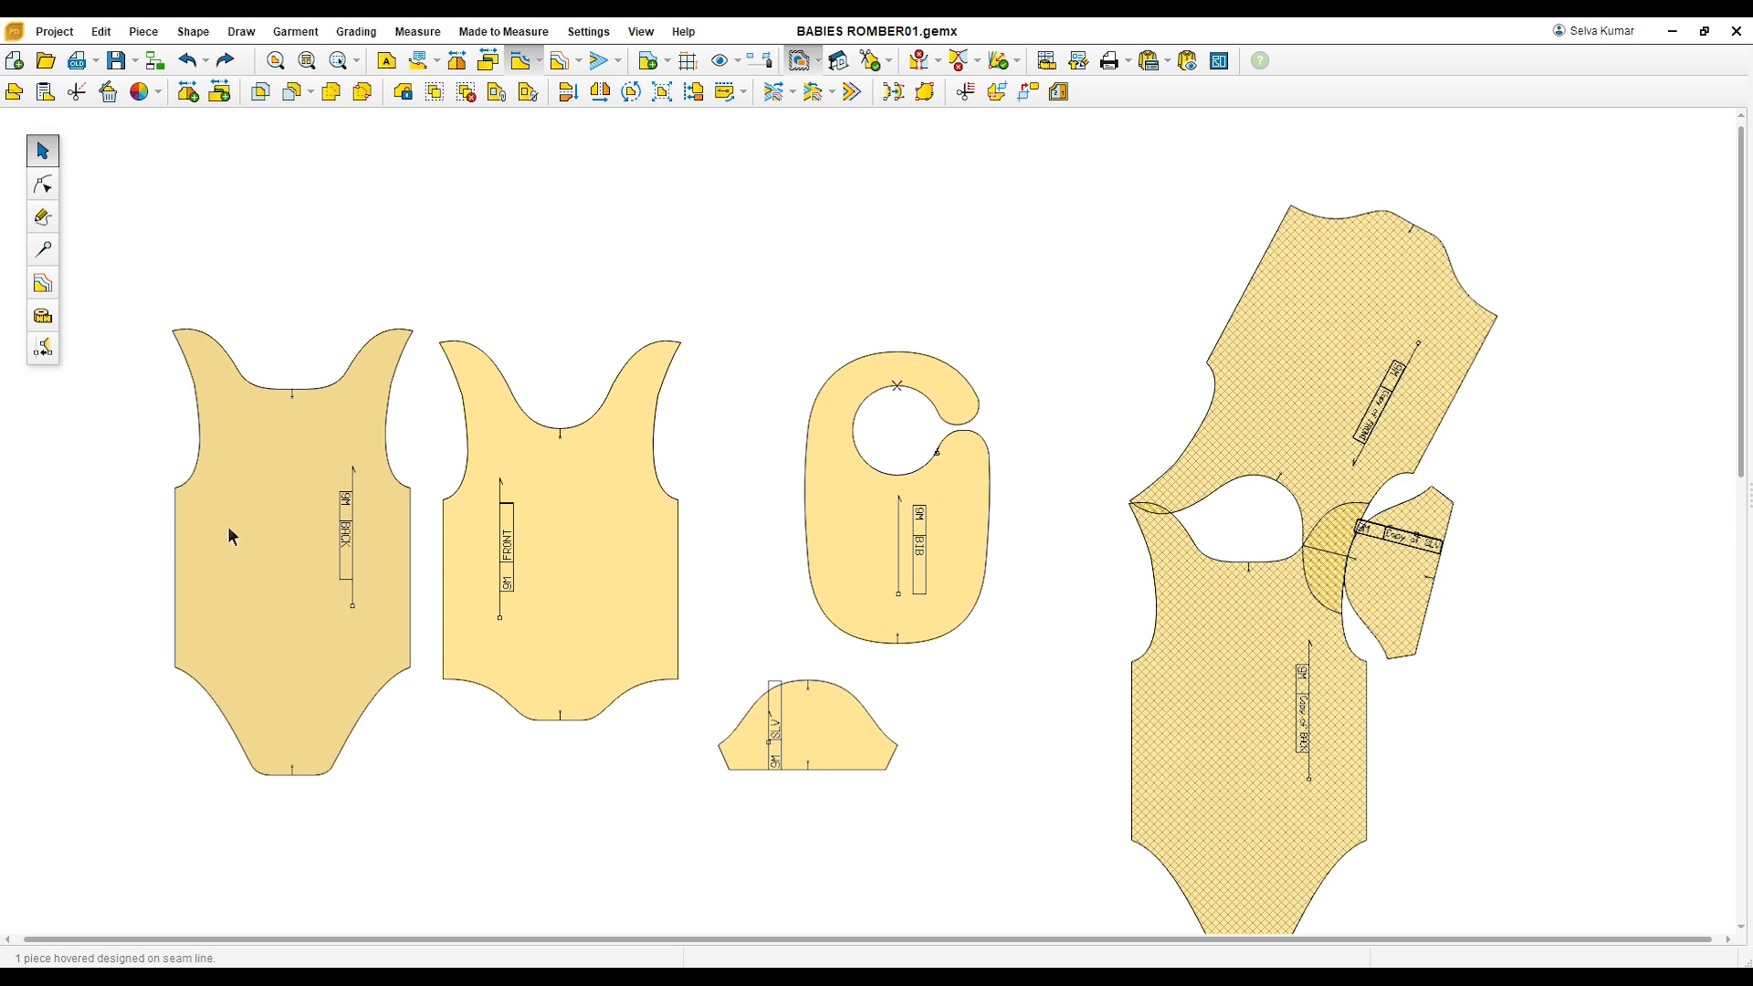
{"action": "scroll", "coordinate": [226, 528], "scroll_direction": "up", "scroll_amount": 1}
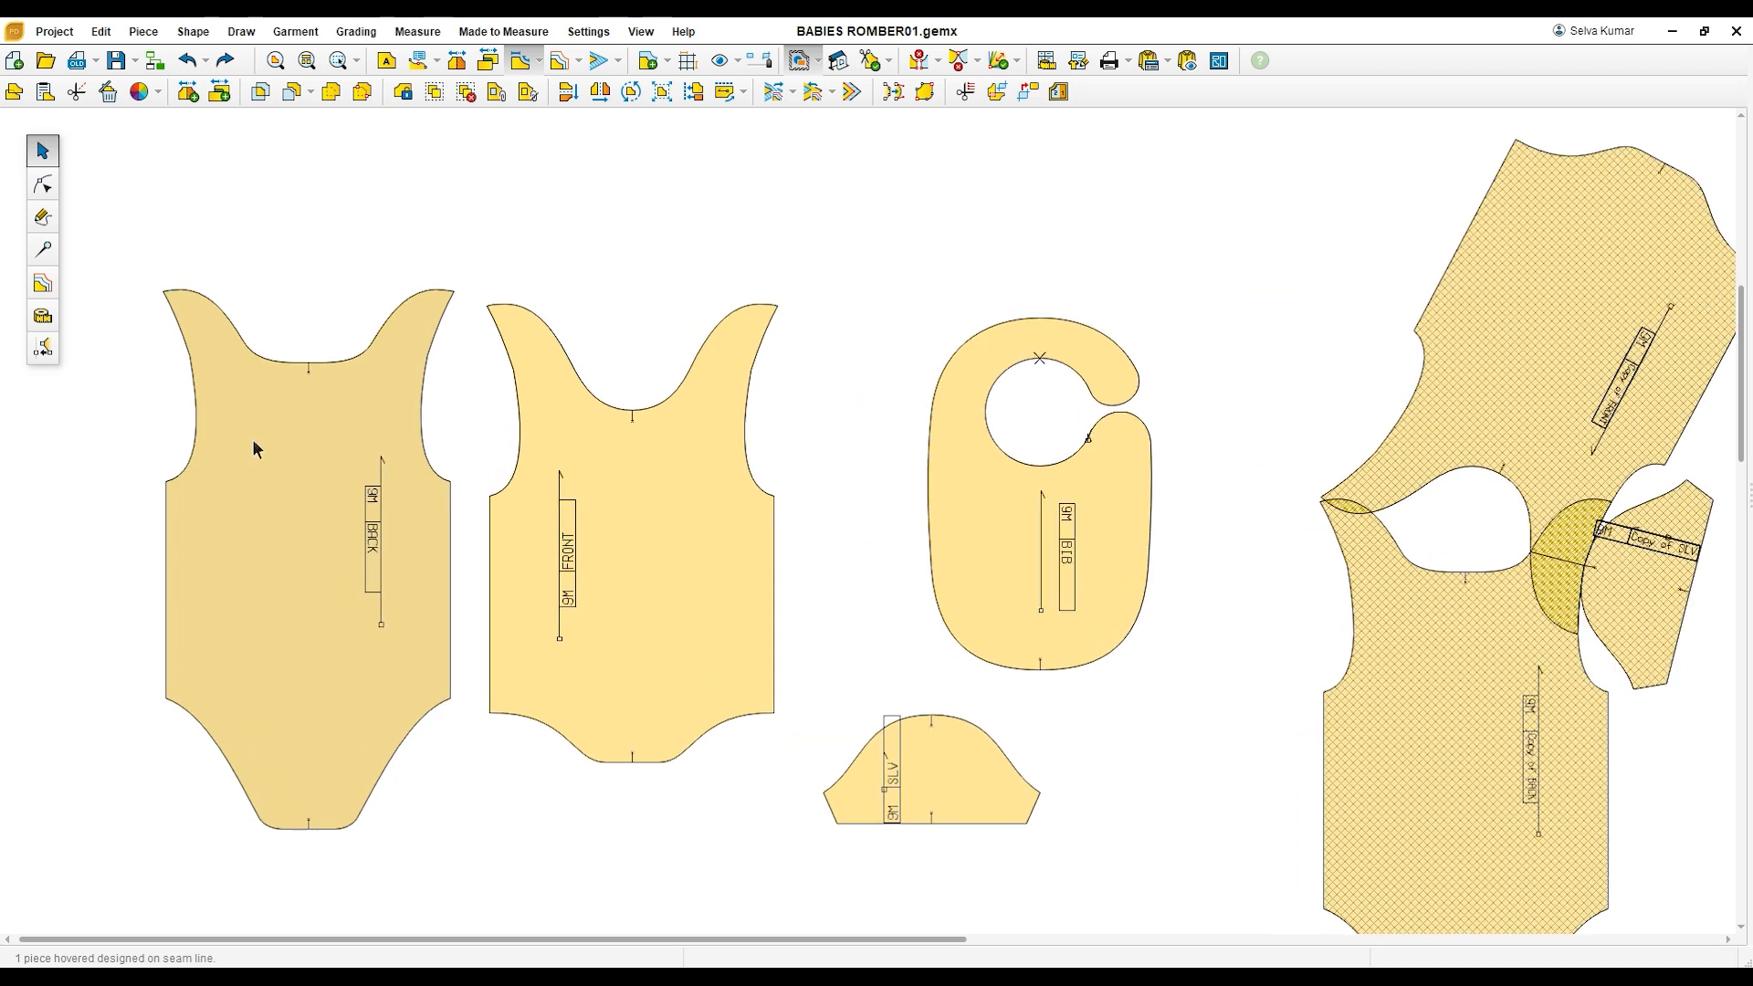
{"action": "left_click", "coordinate": [54, 325]}
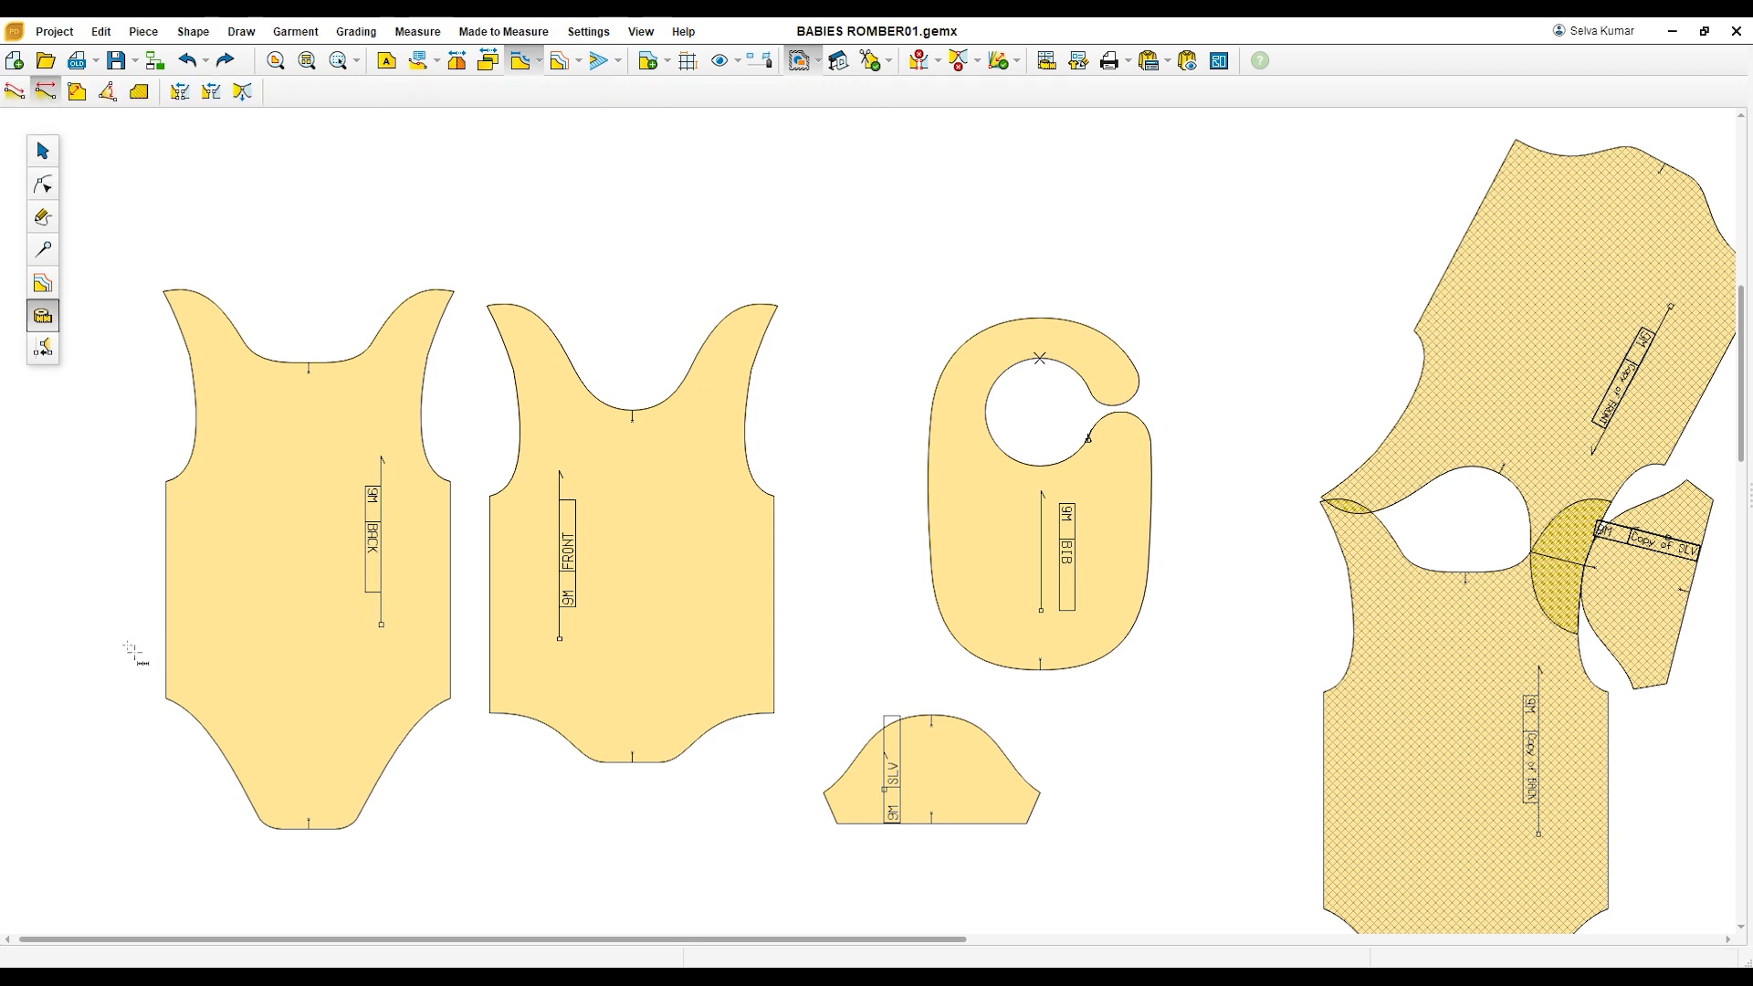
{"action": "left_click", "coordinate": [165, 481]}
{"action": "left_click", "coordinate": [451, 481]}
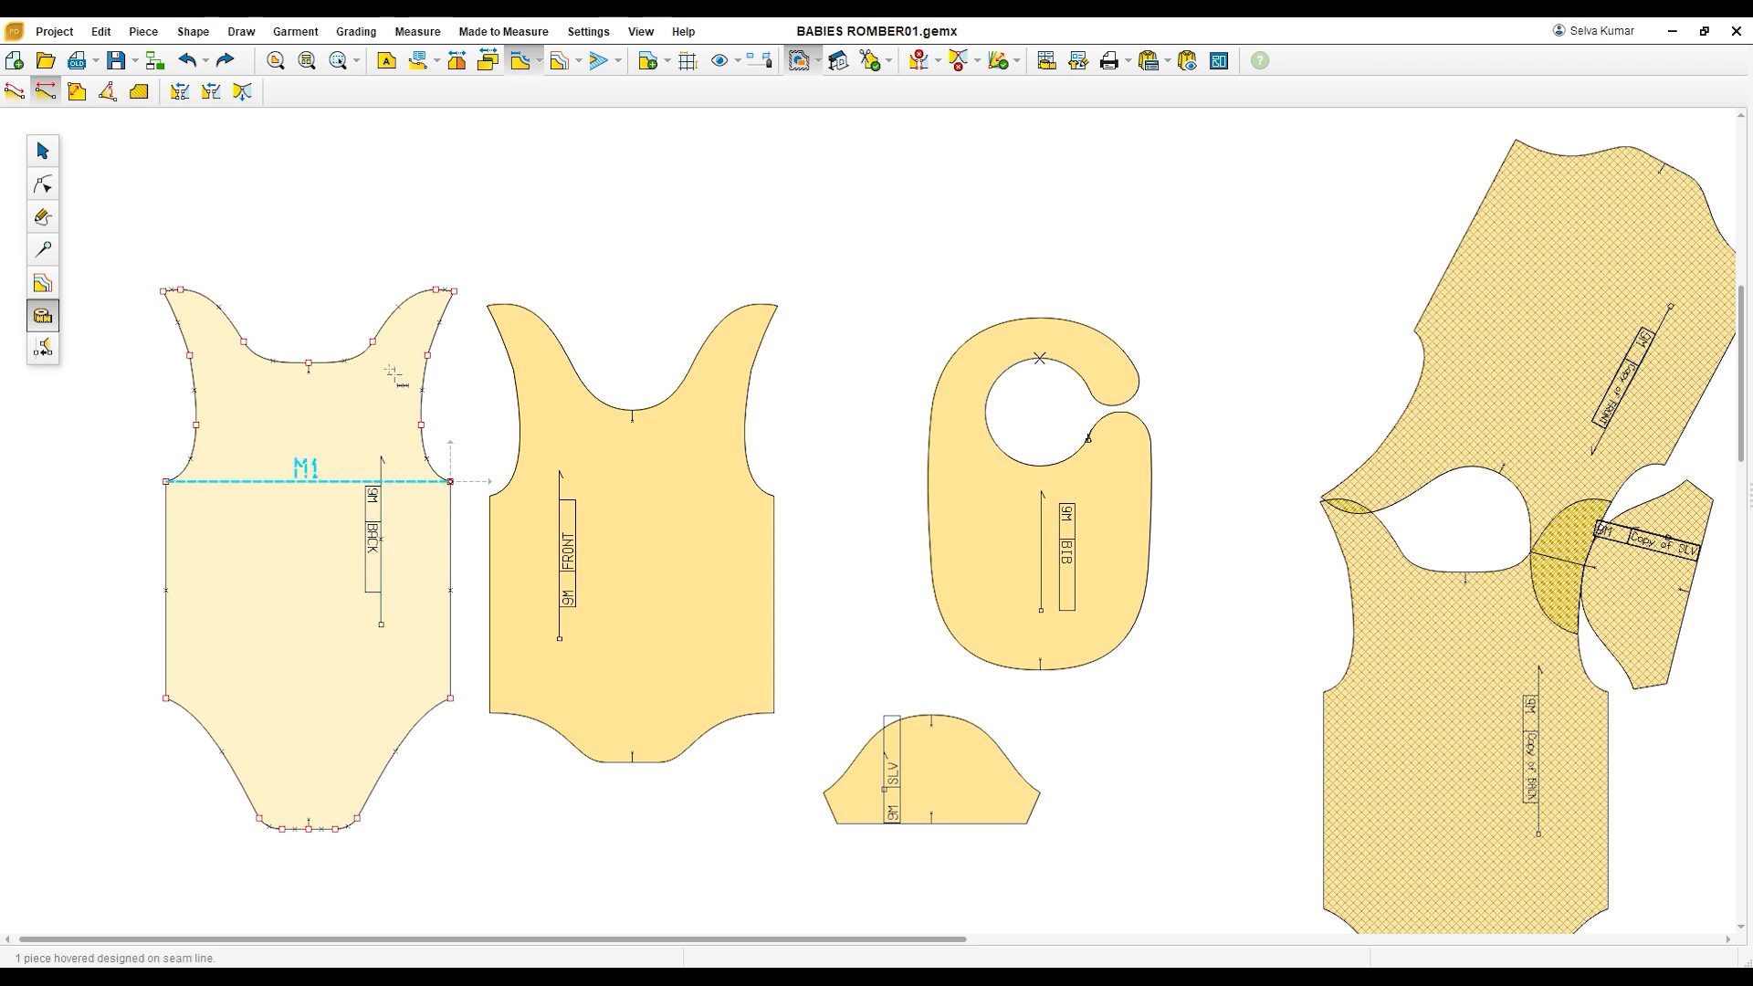
{"action": "left_click", "coordinate": [374, 343]}
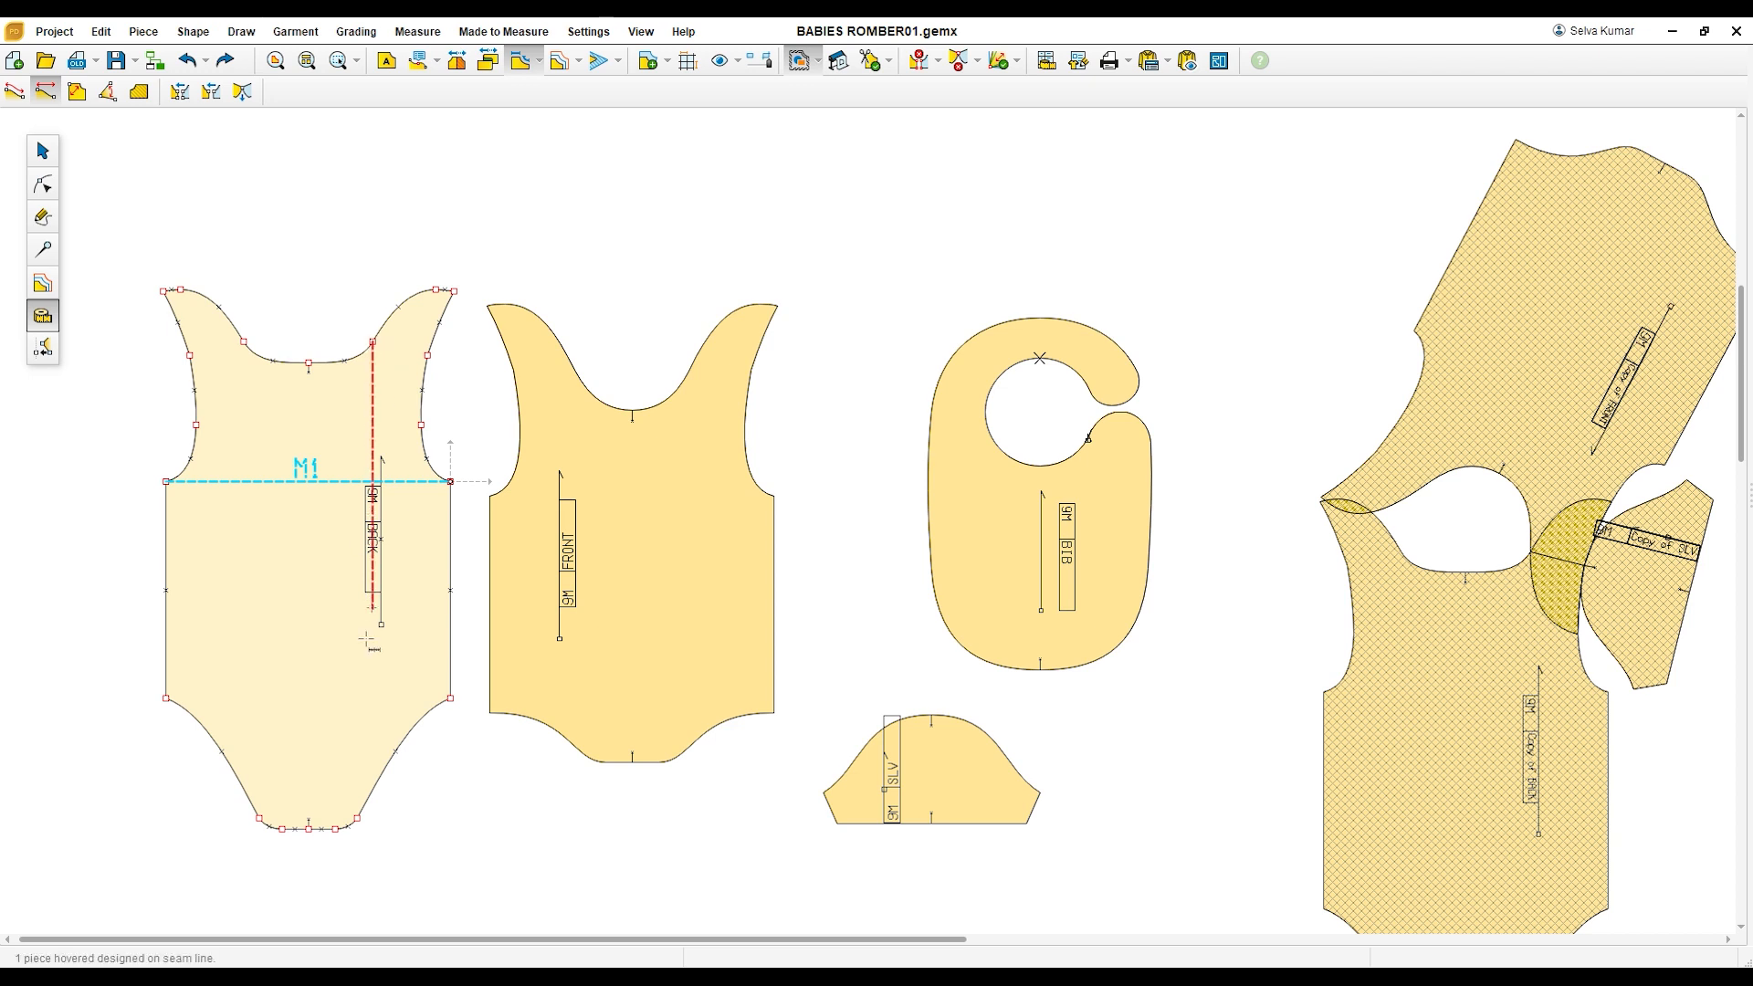
{"action": "left_click", "coordinate": [374, 833]}
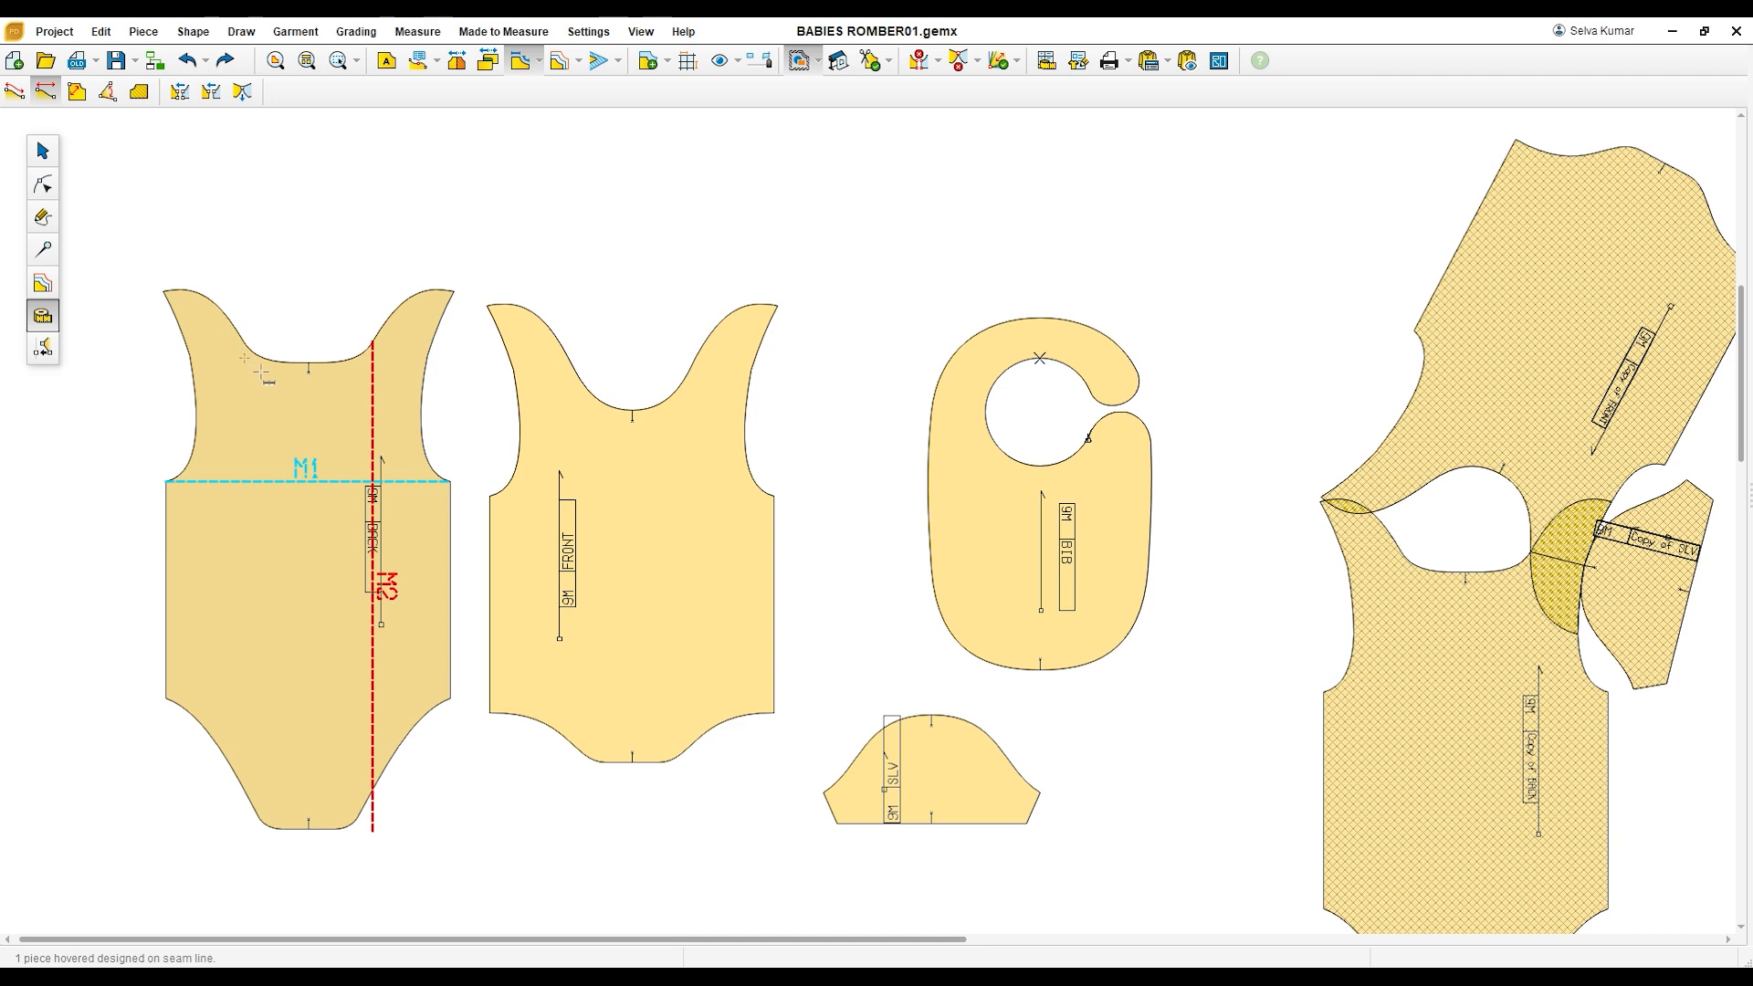
Step: Measure the back piece's neck width and its straight armhole distance from the upper armhole point to the underarm
{"action": "left_click", "coordinate": [267, 409]}
{"action": "left_click", "coordinate": [244, 343]}
{"action": "left_click", "coordinate": [372, 343]}
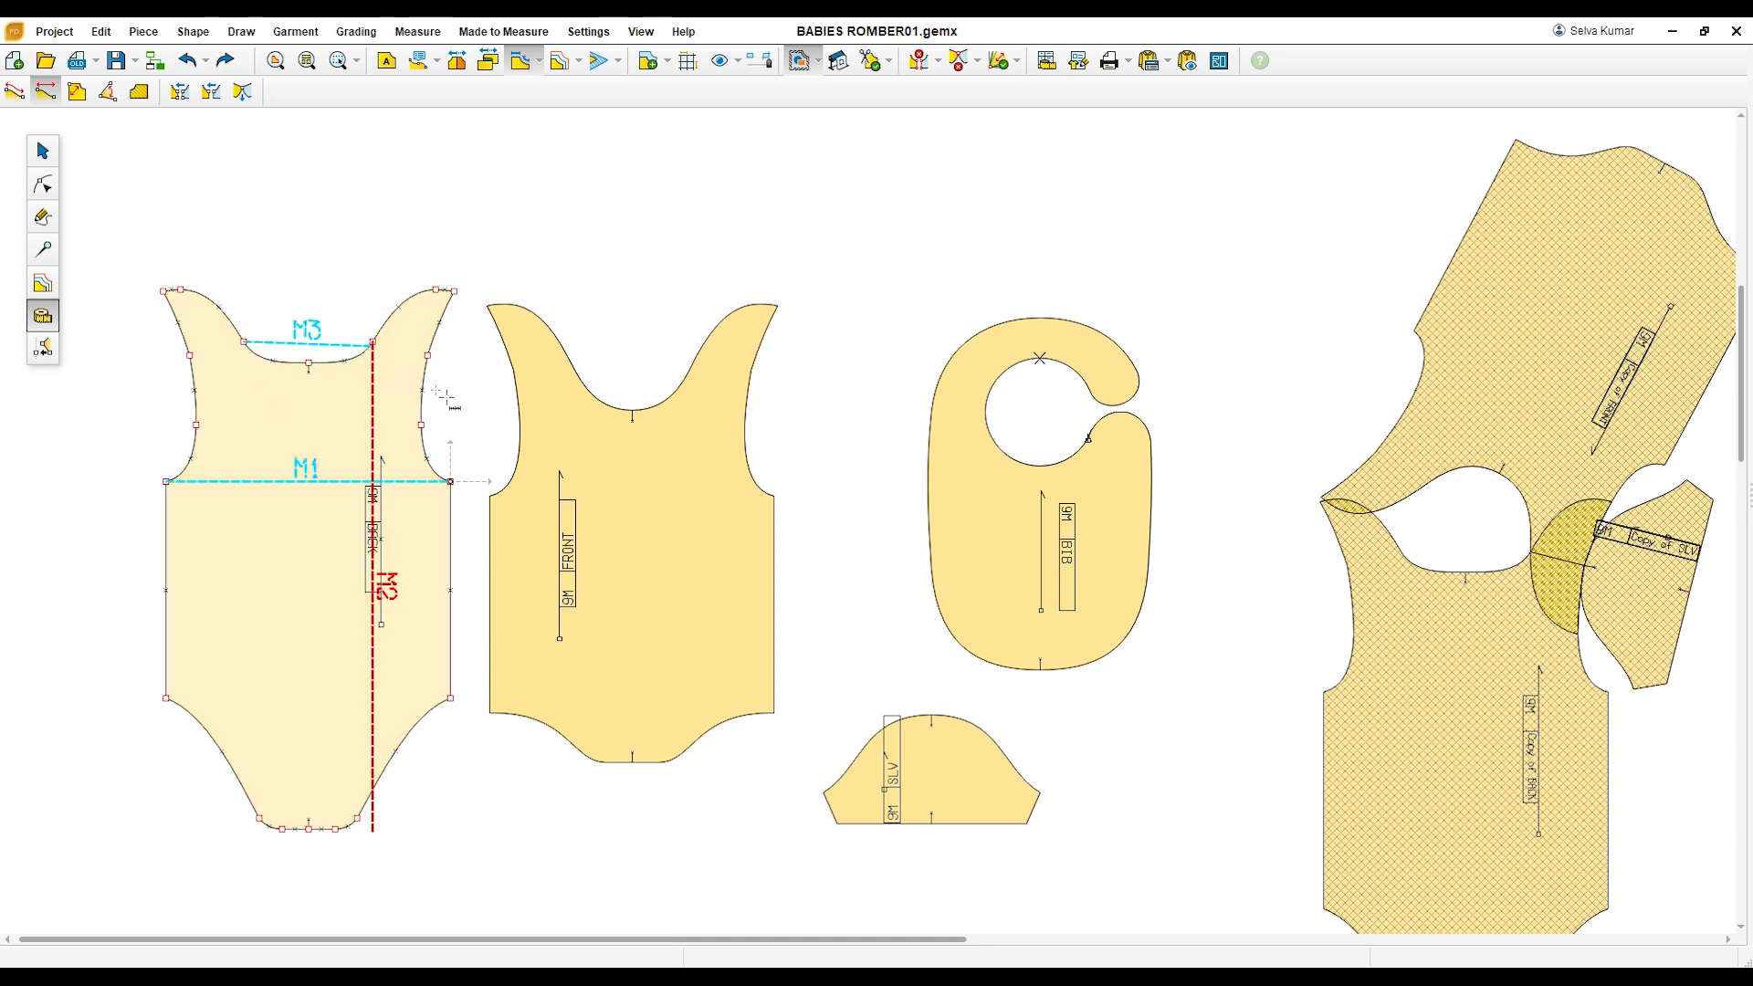
{"action": "left_click", "coordinate": [427, 355]}
{"action": "left_click", "coordinate": [450, 481]}
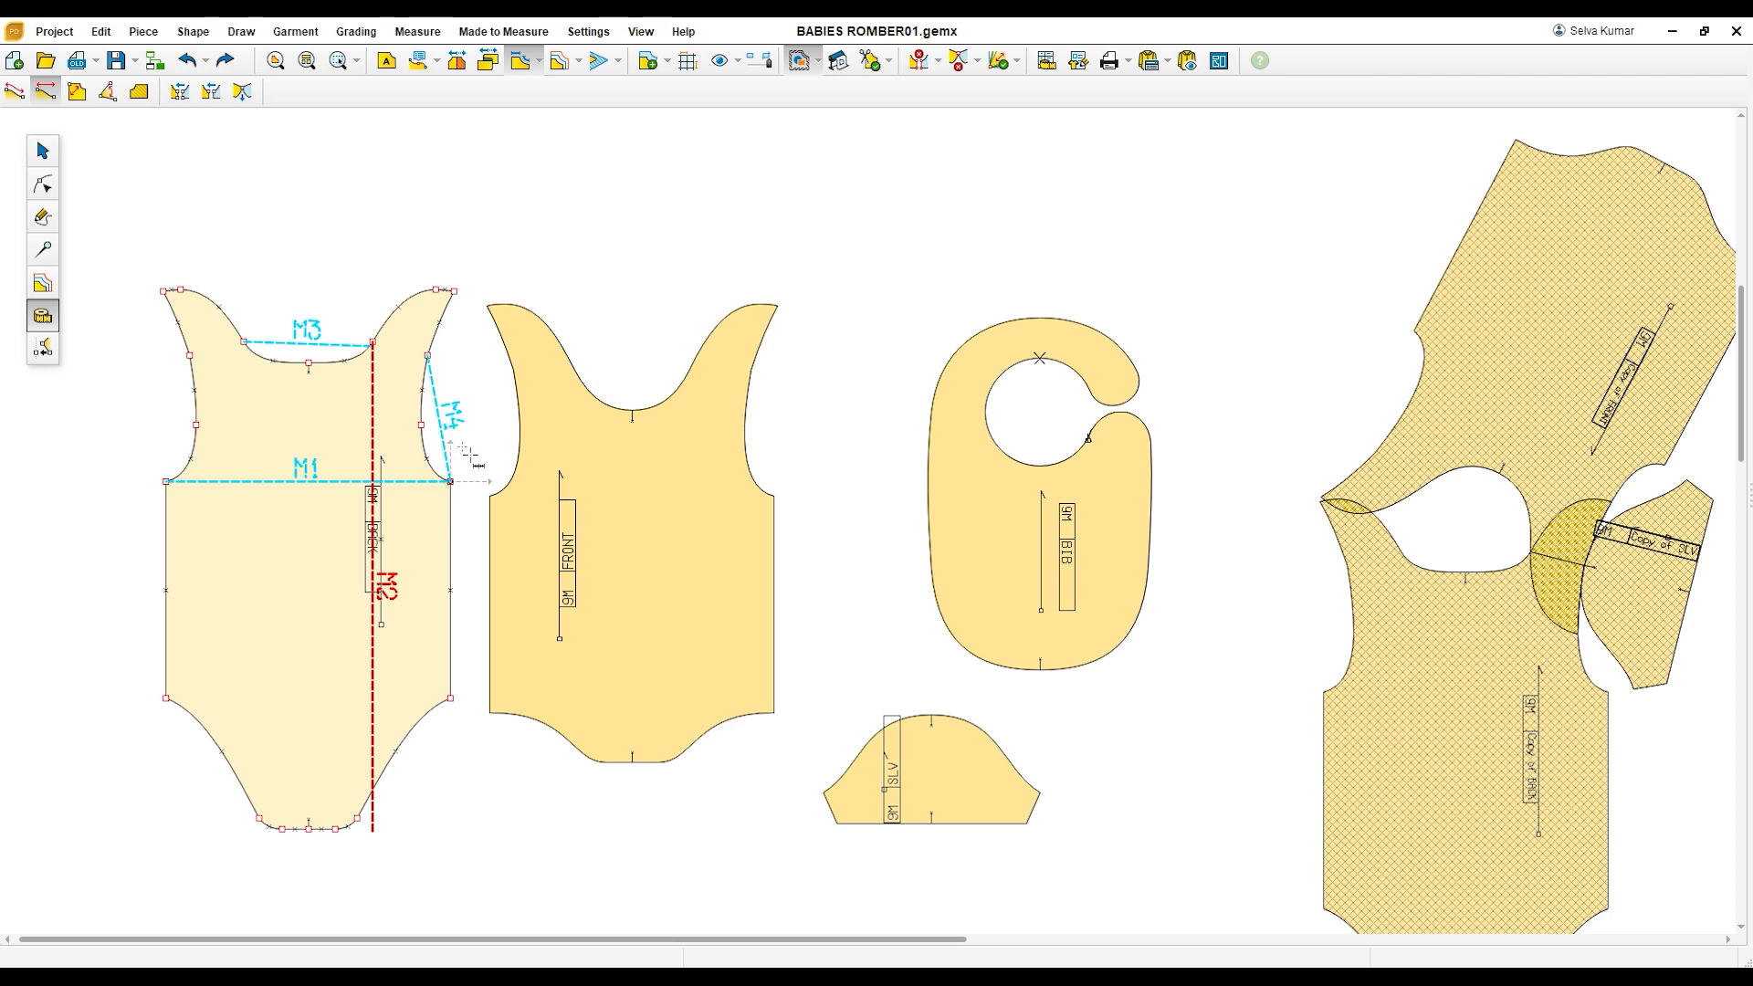
Step: Measure the back piece's width between the upper armhole points and between the mid-armhole points
{"action": "left_click", "coordinate": [189, 356]}
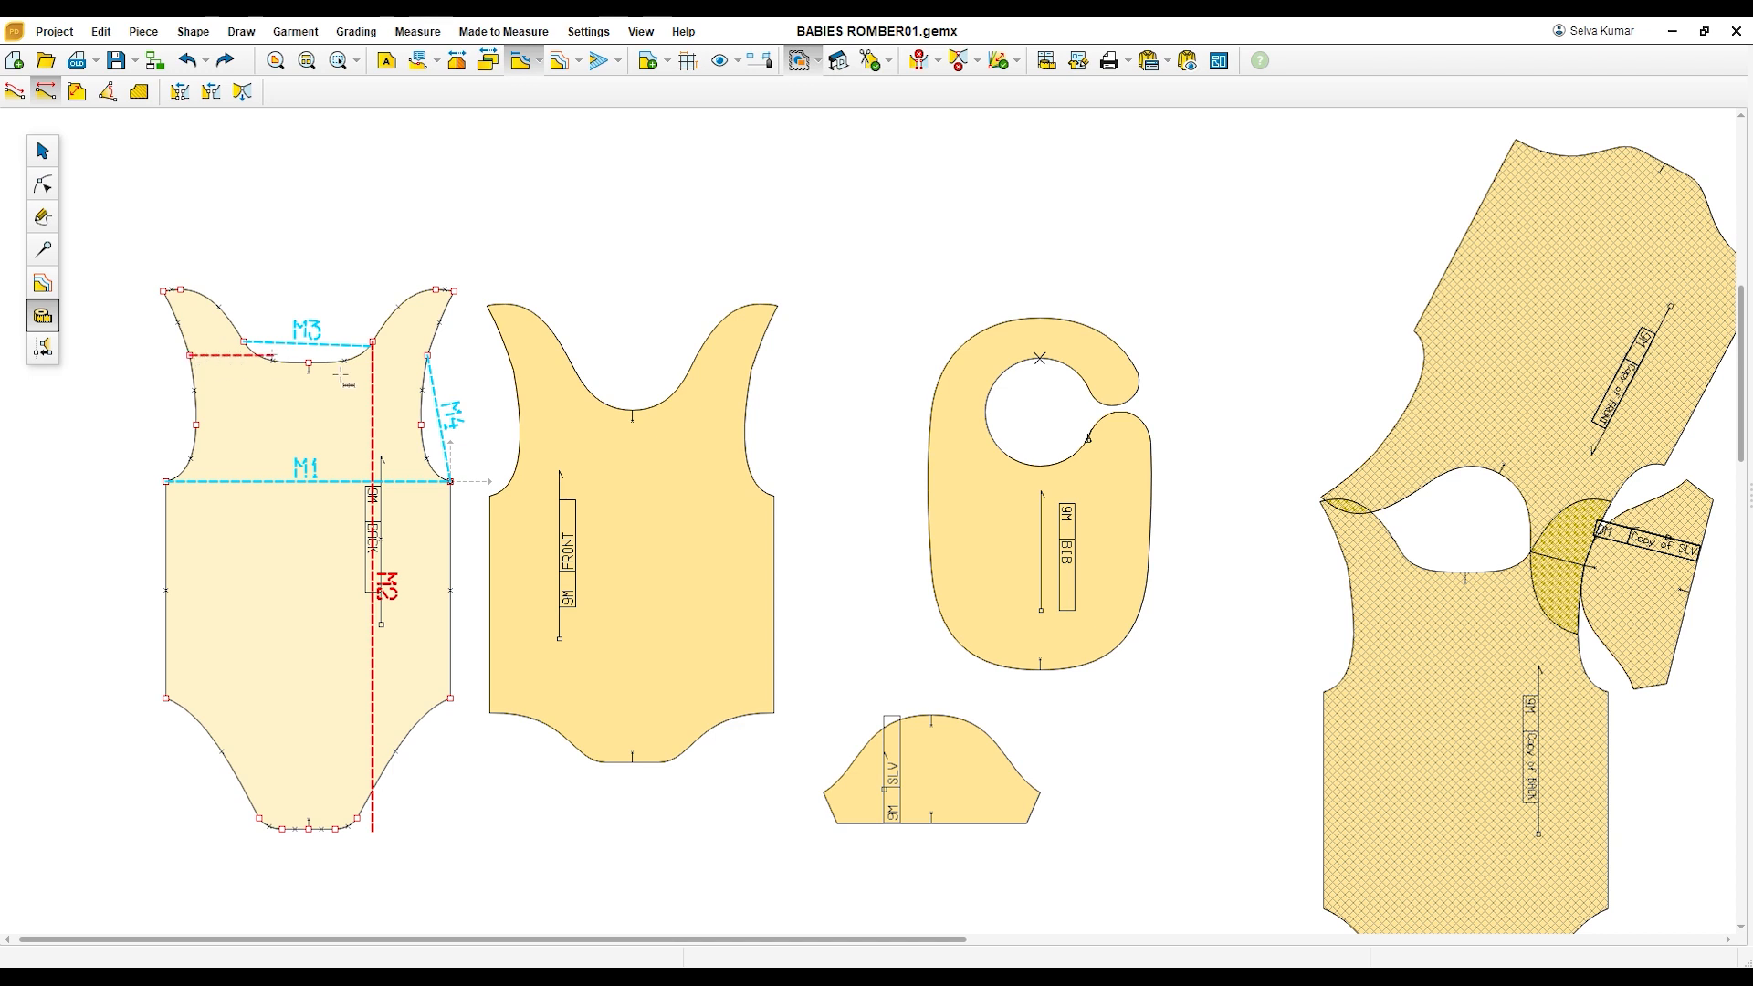
{"action": "left_click", "coordinate": [431, 368]}
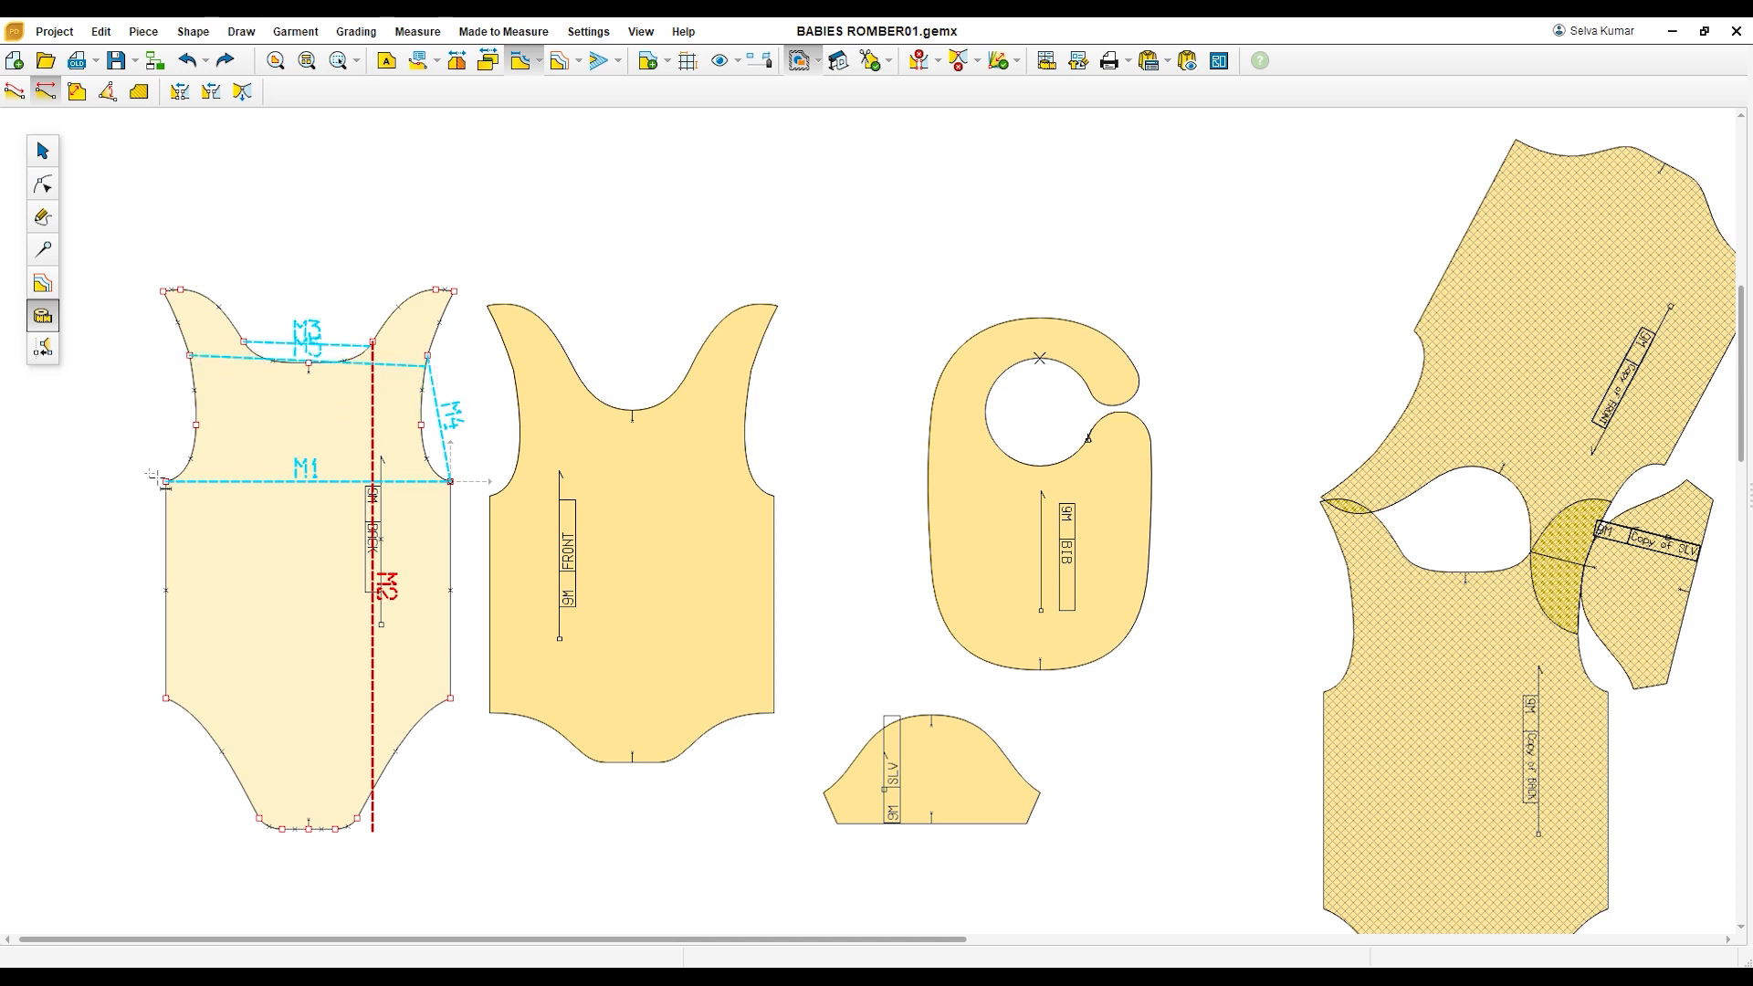
{"action": "left_click", "coordinate": [196, 425]}
{"action": "left_click", "coordinate": [421, 424]}
{"action": "right_click", "coordinate": [429, 442]}
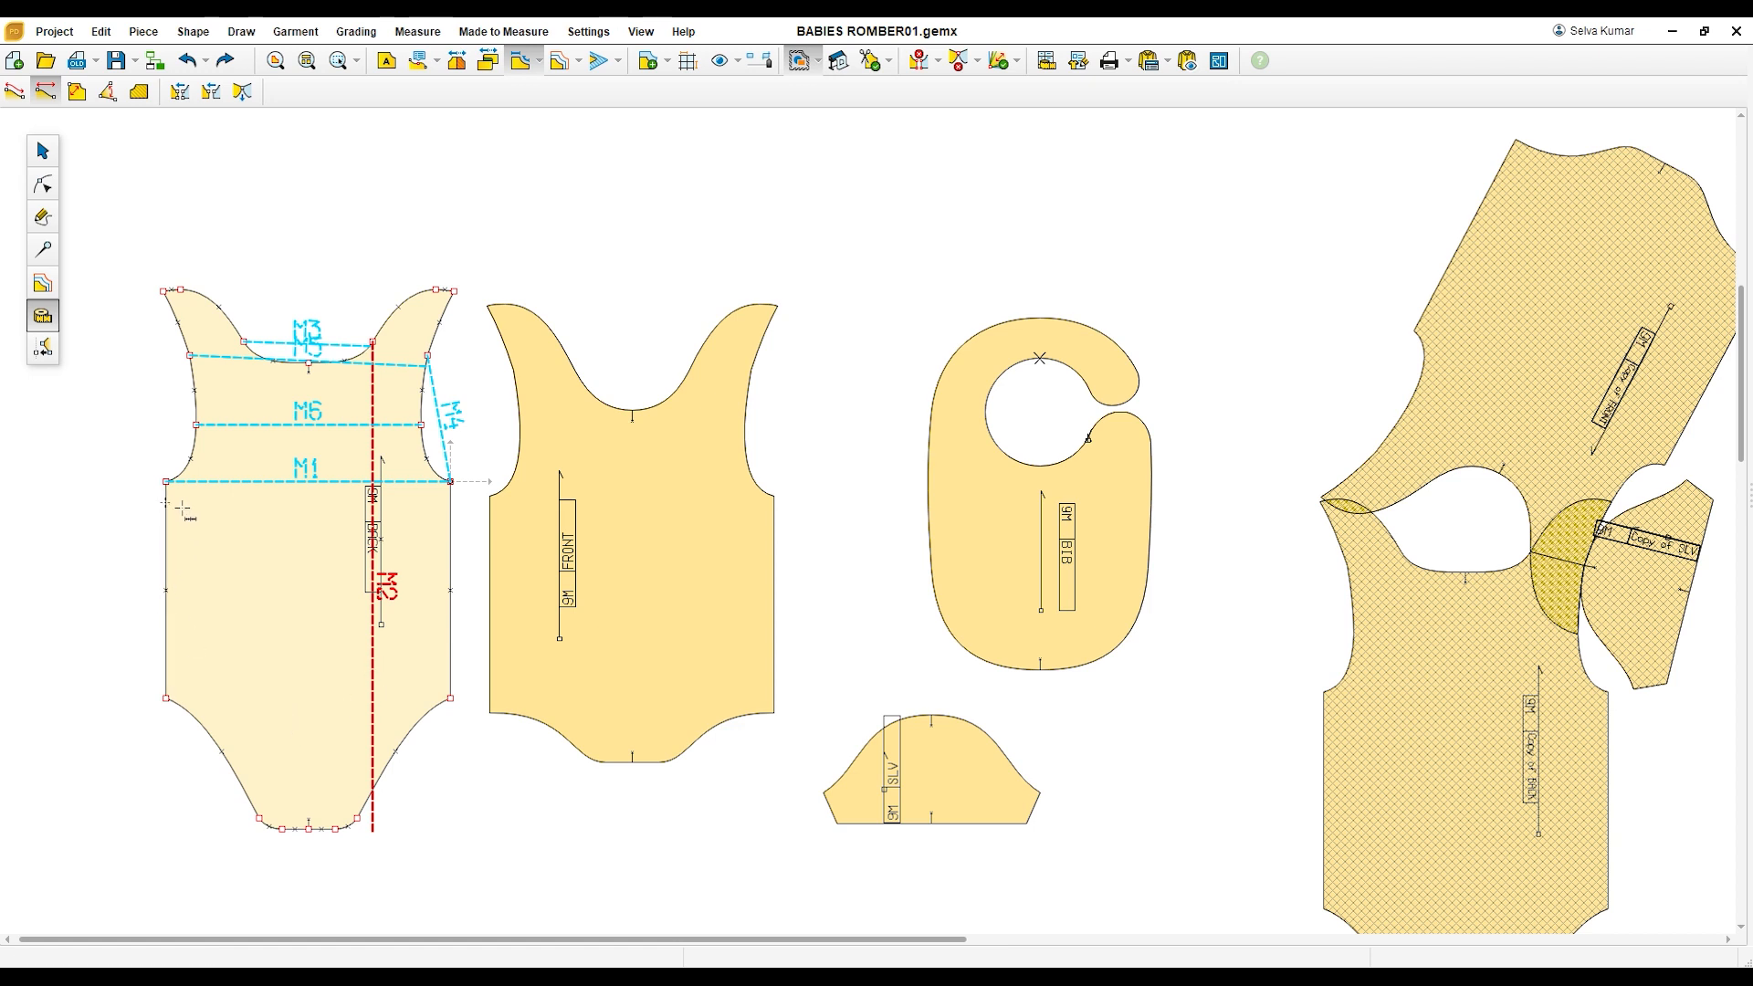
Step: Measure the back piece's side seam from underarm to leg opening and the crotch width between its lower corner points
{"action": "left_click", "coordinate": [167, 482]}
{"action": "left_click", "coordinate": [166, 699]}
{"action": "right_click", "coordinate": [166, 699]}
{"action": "left_click", "coordinate": [260, 819]}
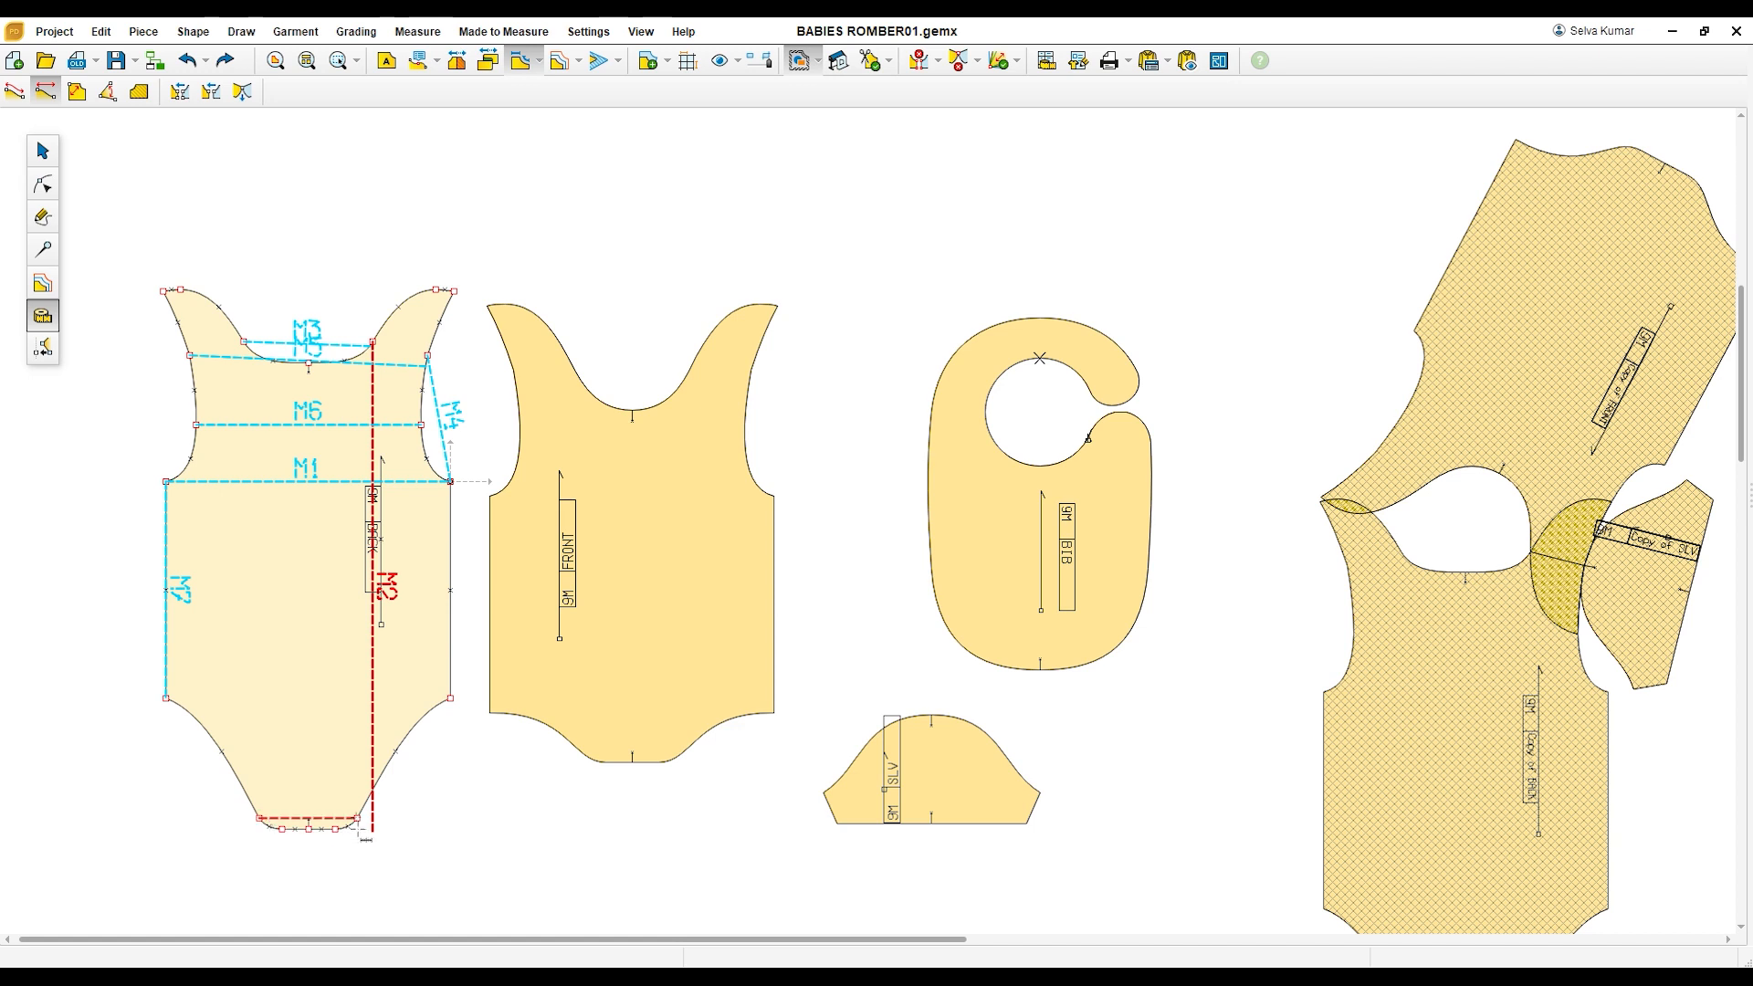
{"action": "left_click", "coordinate": [357, 819]}
Step: Lay the front piece over the back to compare their outlines, and return it to the space beside the back
{"action": "left_click", "coordinate": [42, 151]}
{"action": "left_click_drag", "start_coordinate": [663, 535], "coordinate": [481, 539]}
{"action": "left_click_drag", "start_coordinate": [594, 720], "coordinate": [459, 719]}
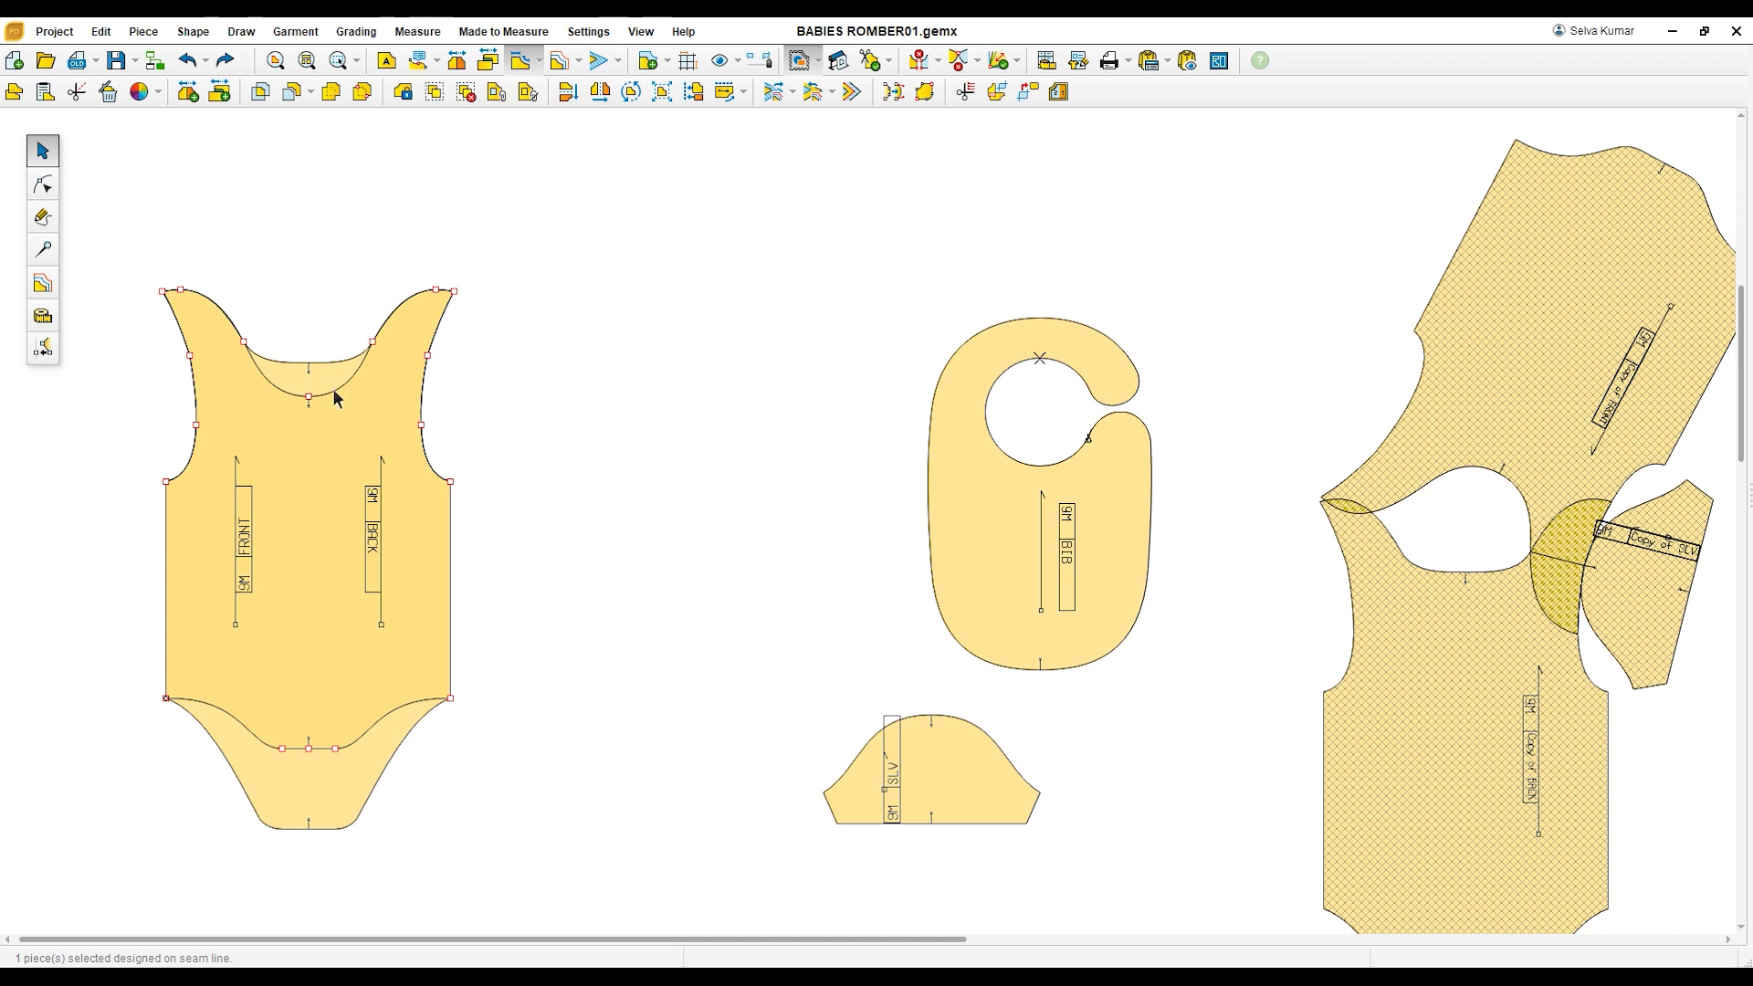
{"action": "left_click_drag", "start_coordinate": [339, 469], "coordinate": [610, 486]}
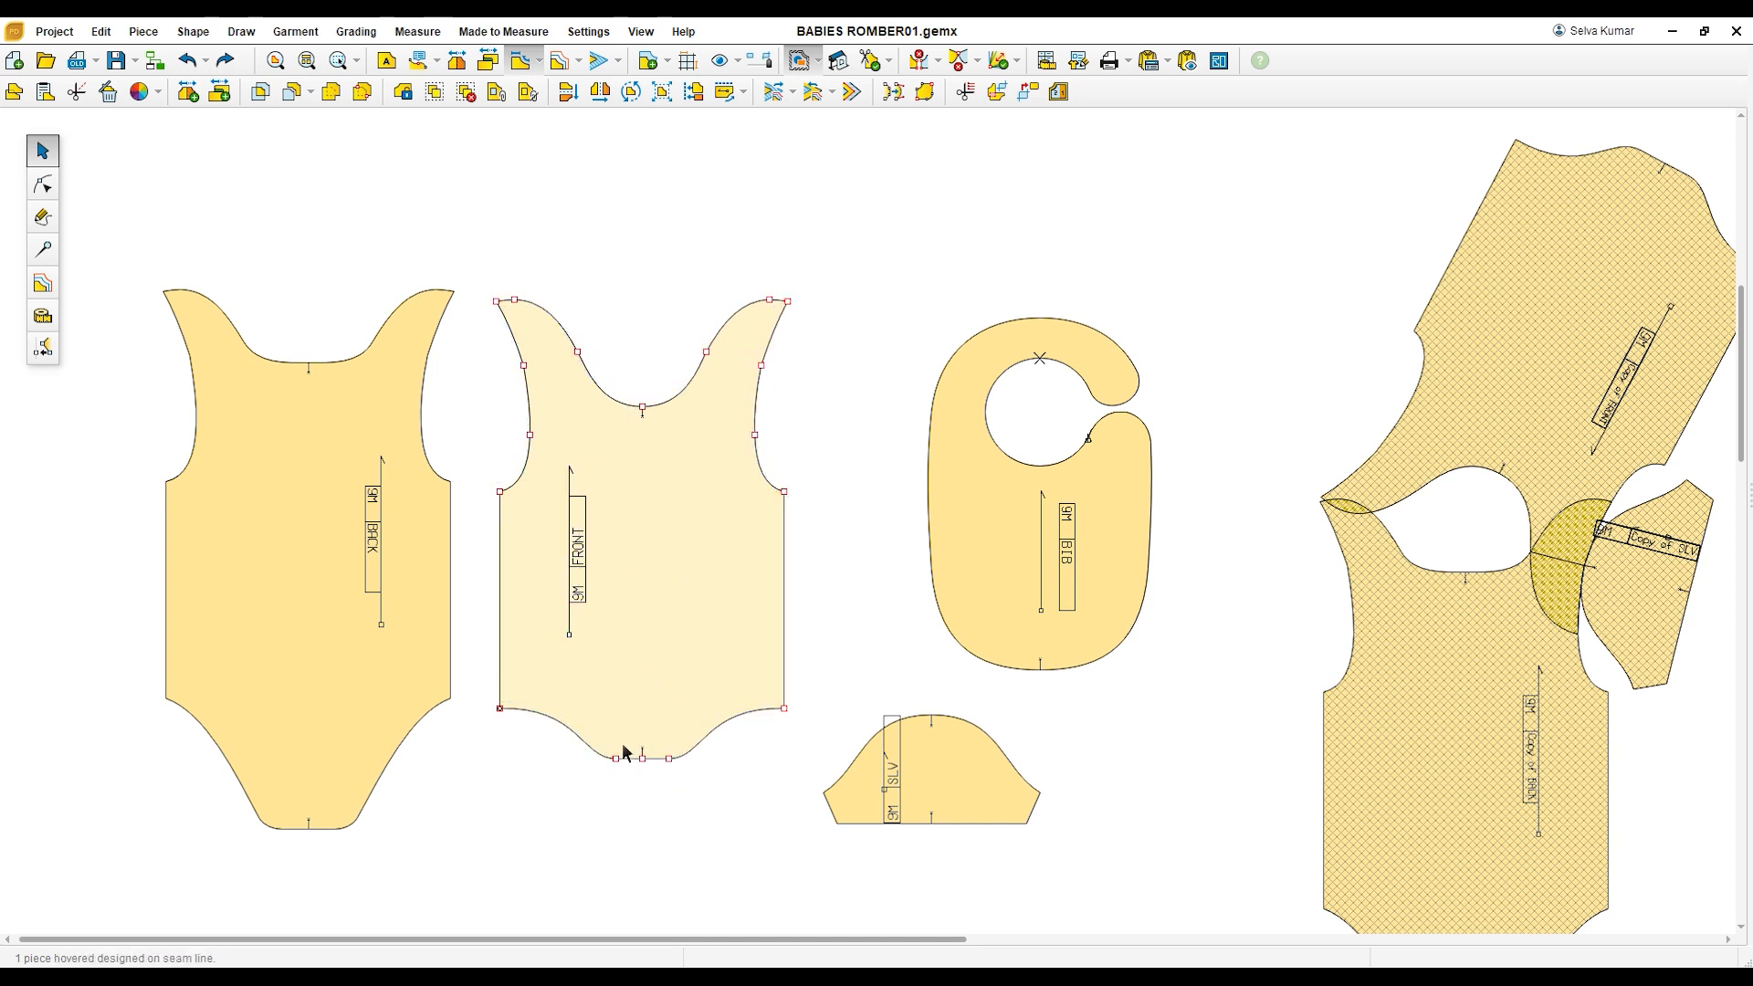
{"action": "left_click_drag", "start_coordinate": [654, 591], "coordinate": [636, 593]}
Step: Place the sleeve piece between the front and the bib, moving the bib farther from the front
{"action": "left_click_drag", "start_coordinate": [995, 775], "coordinate": [908, 438]}
{"action": "left_click_drag", "start_coordinate": [1019, 534], "coordinate": [1099, 556]}
{"action": "left_click", "coordinate": [906, 482]}
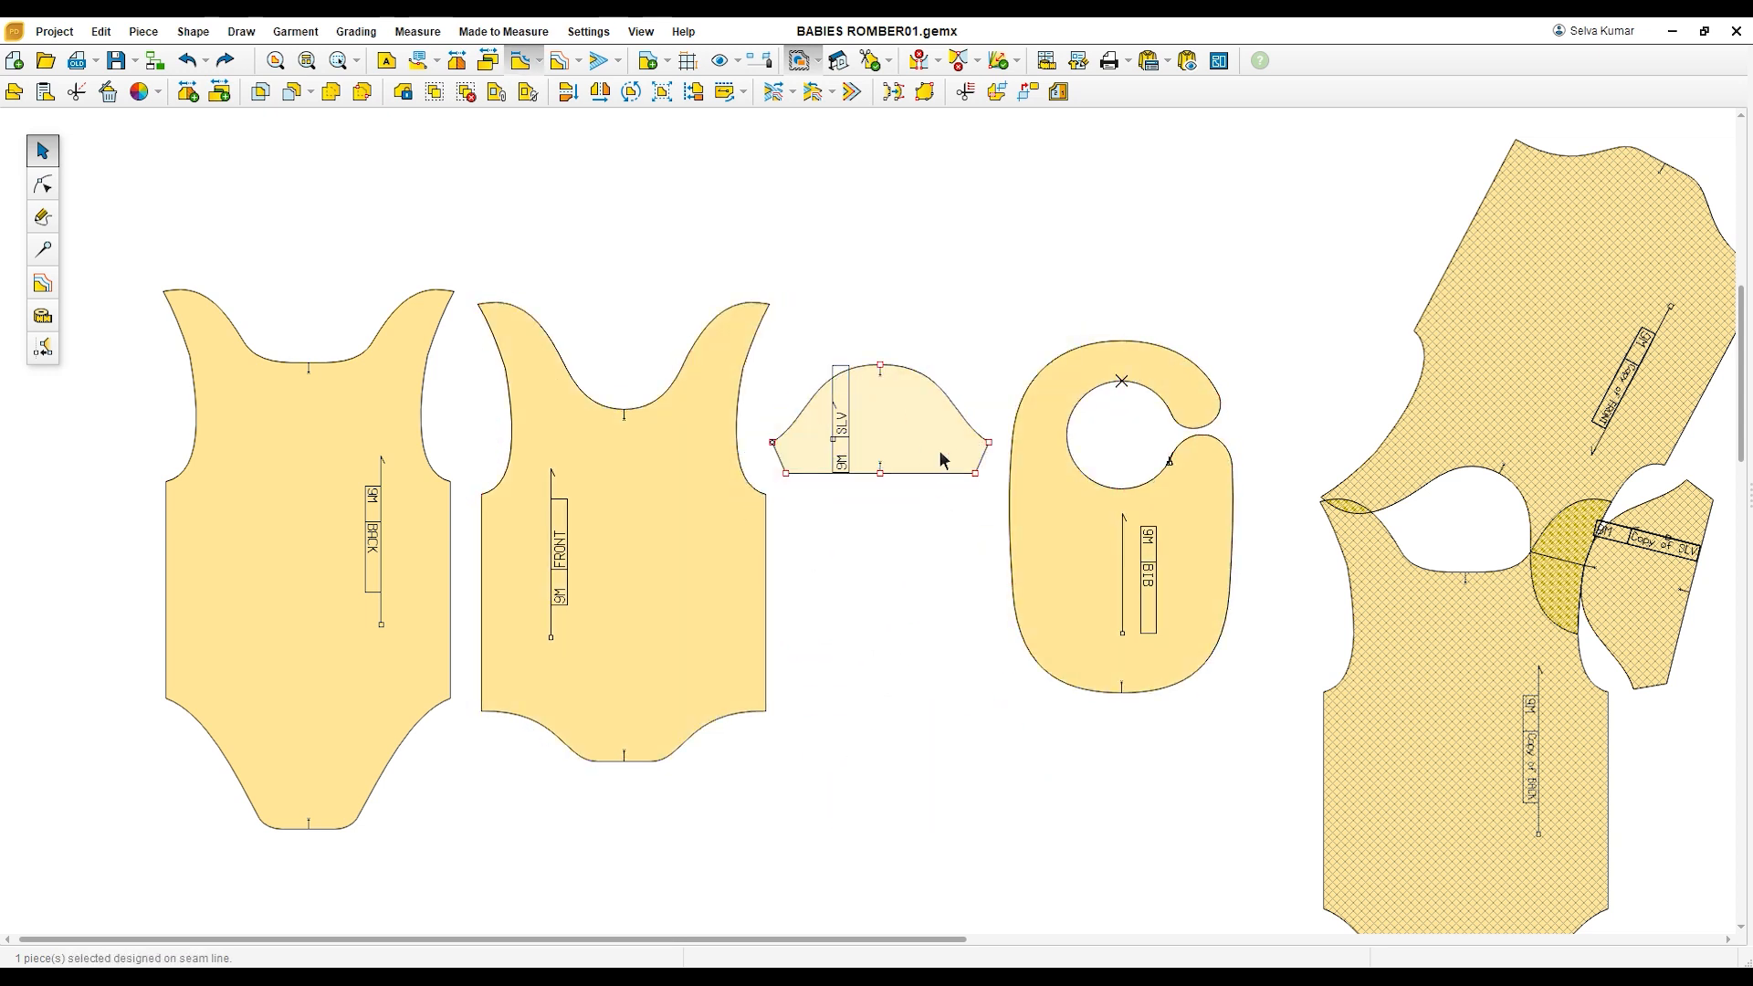
Step: Measure the sleeve piece's length from the highest point of the cap straight down to the centre of the hem
{"action": "scroll", "coordinate": [923, 438], "scroll_direction": "up", "scroll_amount": 1}
{"action": "scroll", "coordinate": [919, 442], "scroll_direction": "up", "scroll_amount": 1}
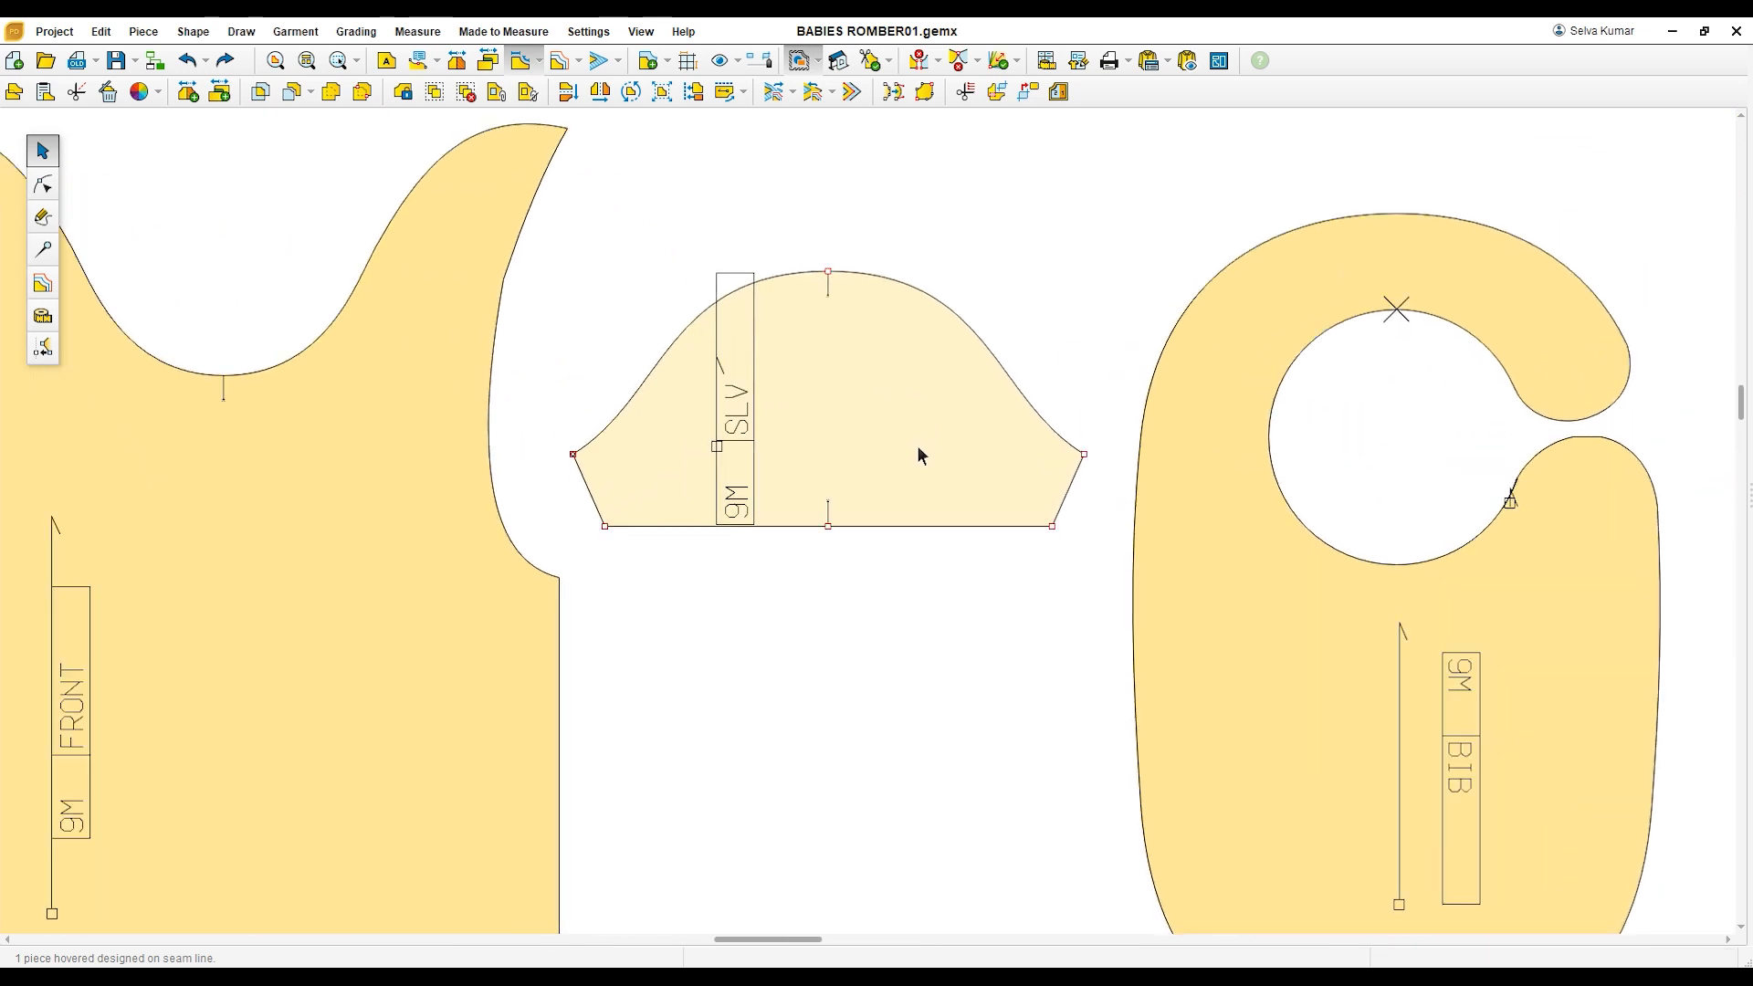
{"action": "left_click_drag", "start_coordinate": [919, 453], "coordinate": [911, 457]}
{"action": "scroll", "coordinate": [908, 447], "scroll_direction": "up", "scroll_amount": 3}
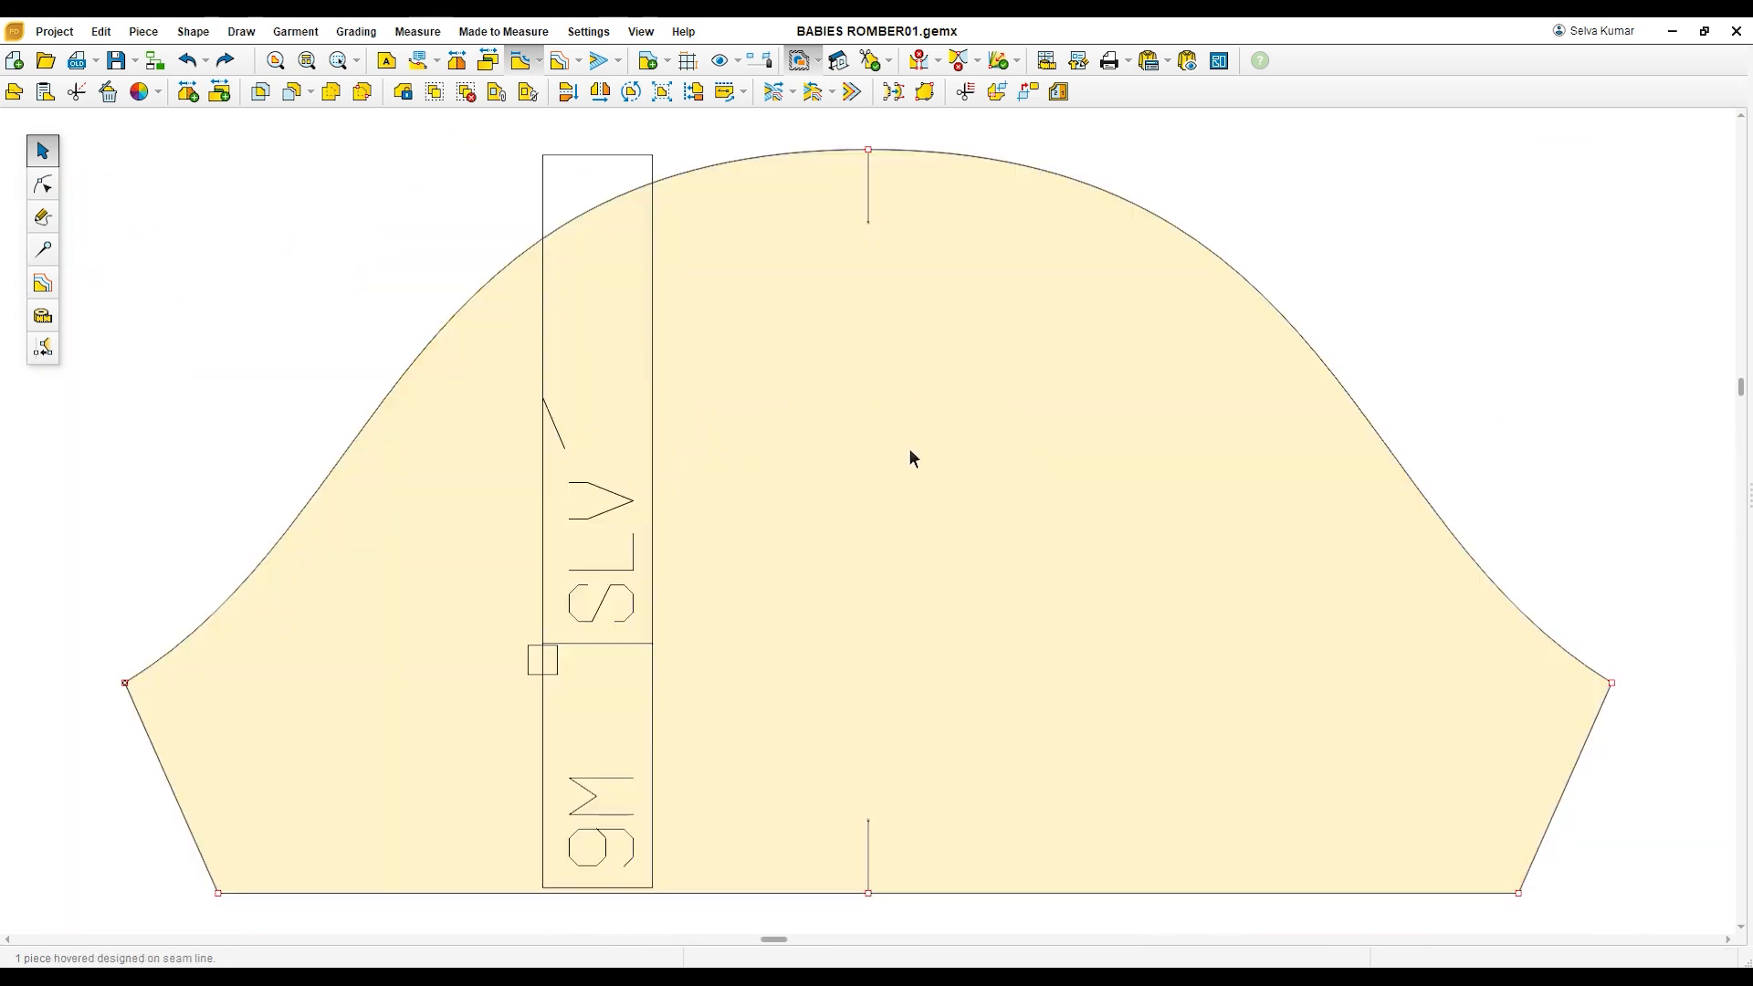
{"action": "scroll", "coordinate": [907, 439], "scroll_direction": "down", "scroll_amount": 1}
{"action": "left_click_drag", "start_coordinate": [966, 475], "coordinate": [958, 475]}
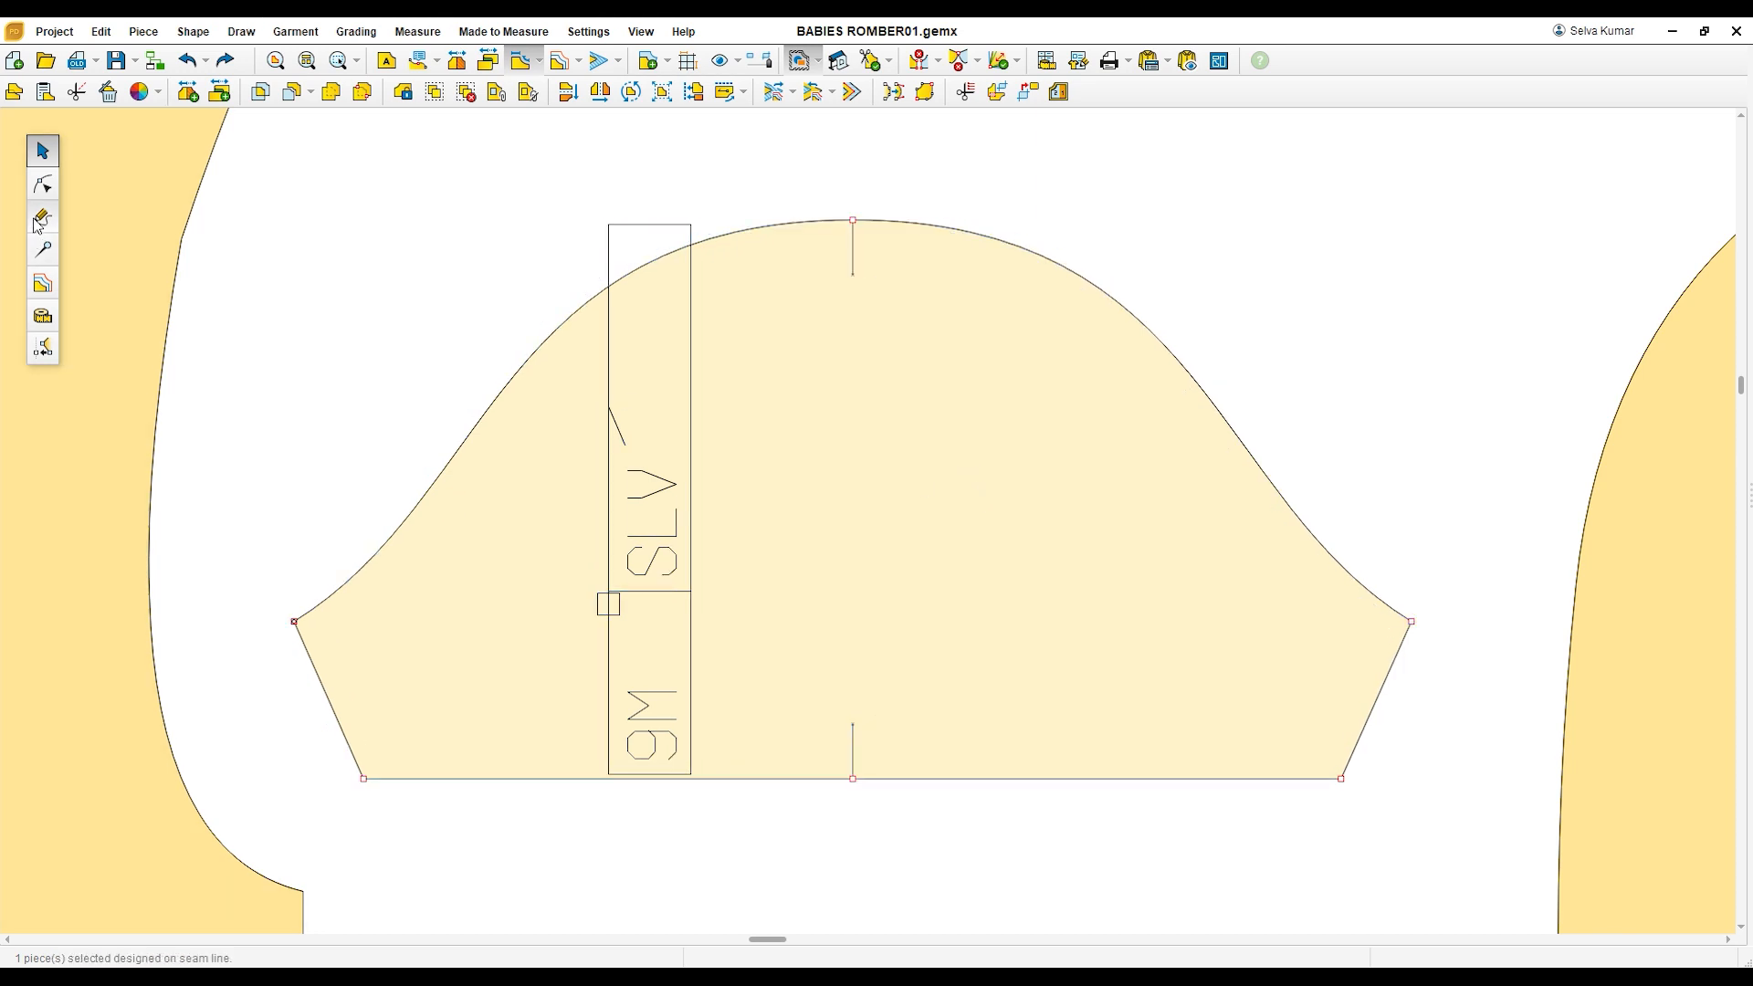
{"action": "left_click", "coordinate": [43, 316]}
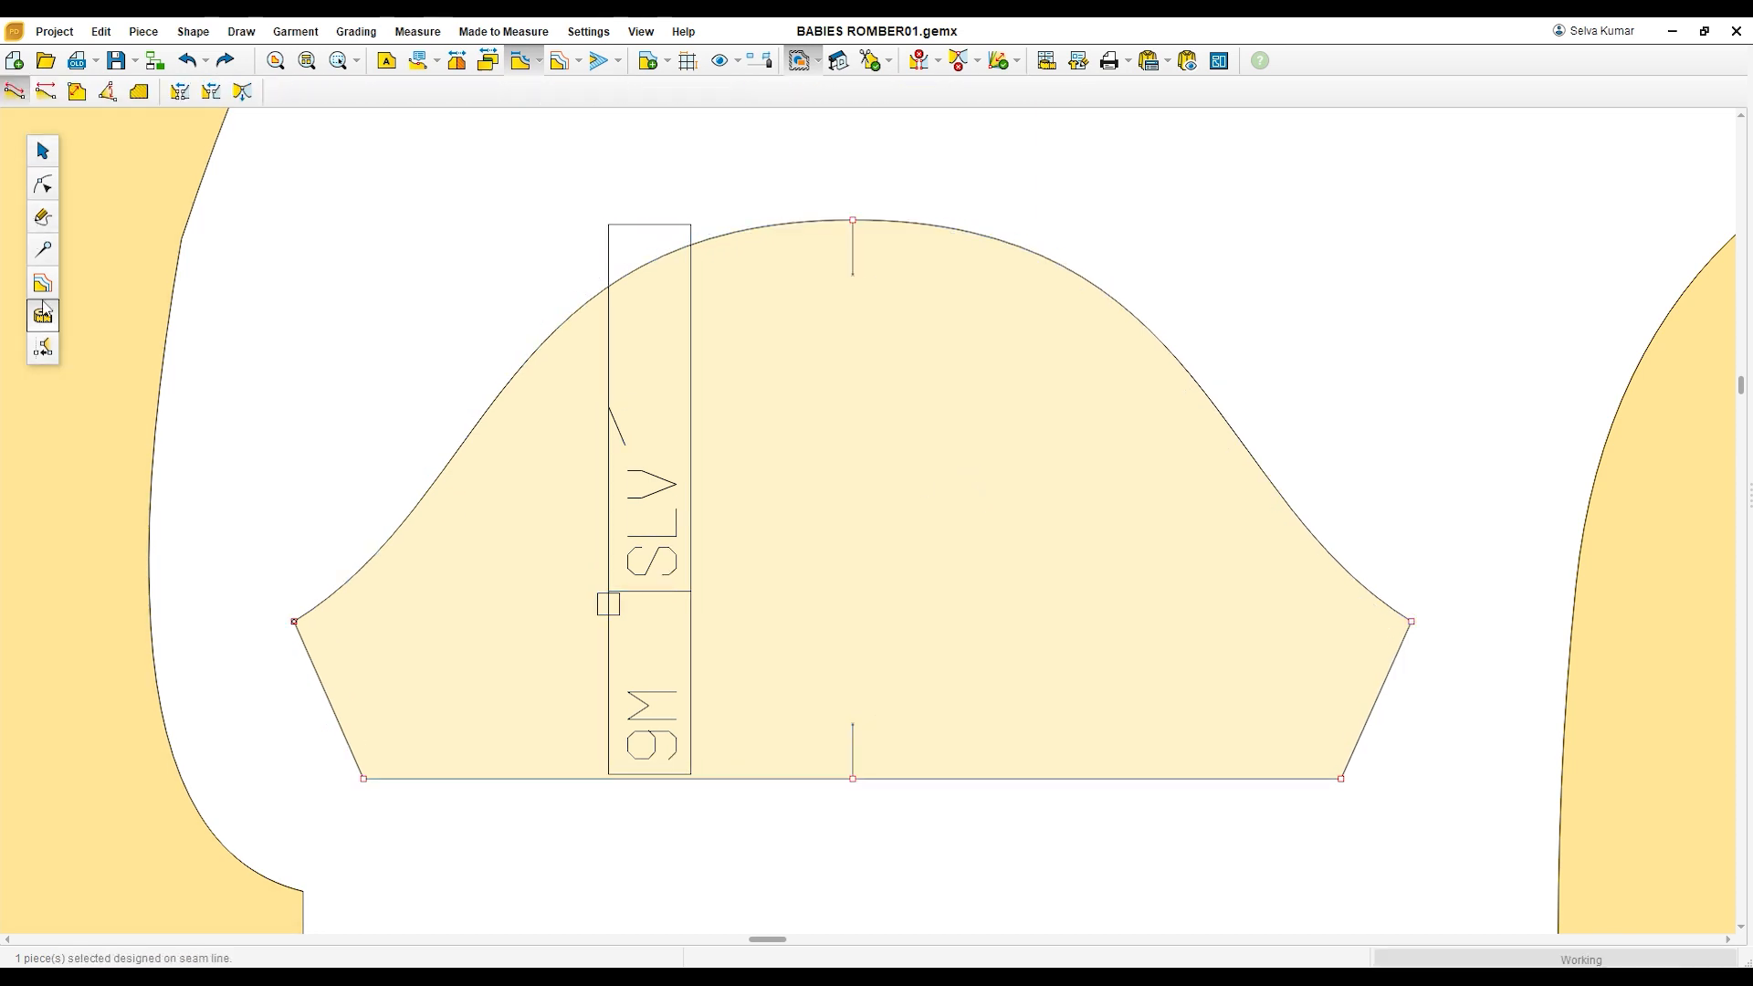
{"action": "left_click", "coordinate": [45, 90]}
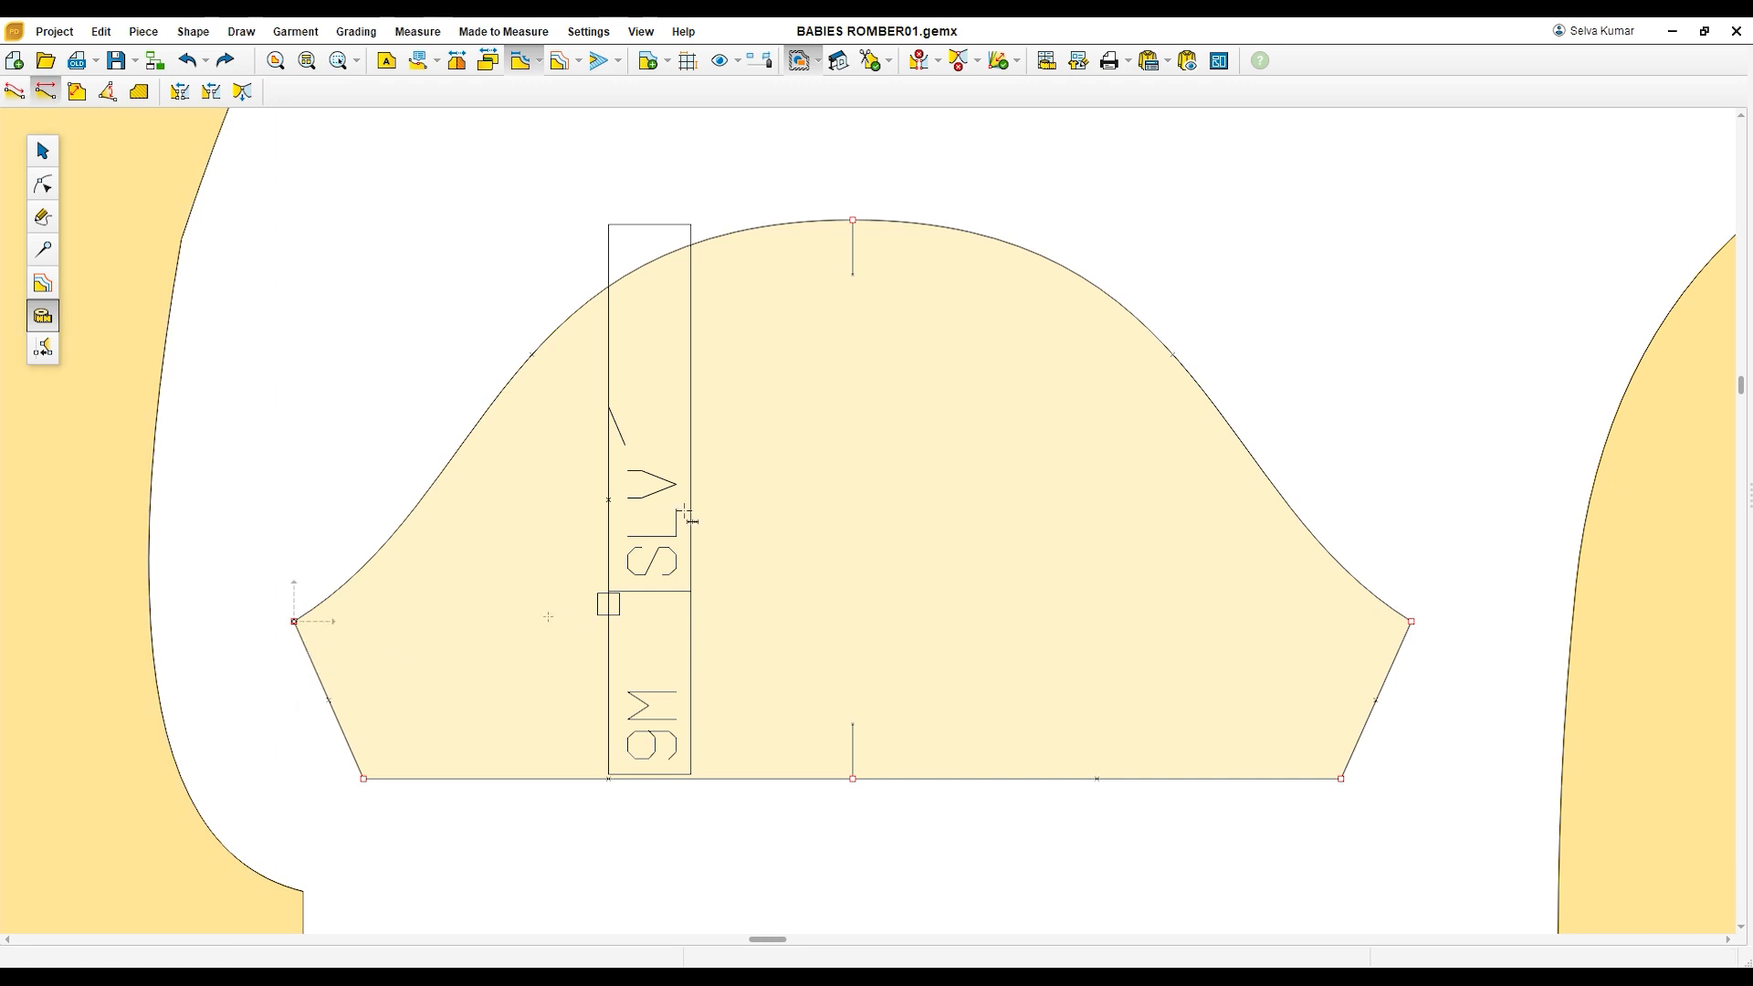
{"action": "left_click", "coordinate": [854, 221]}
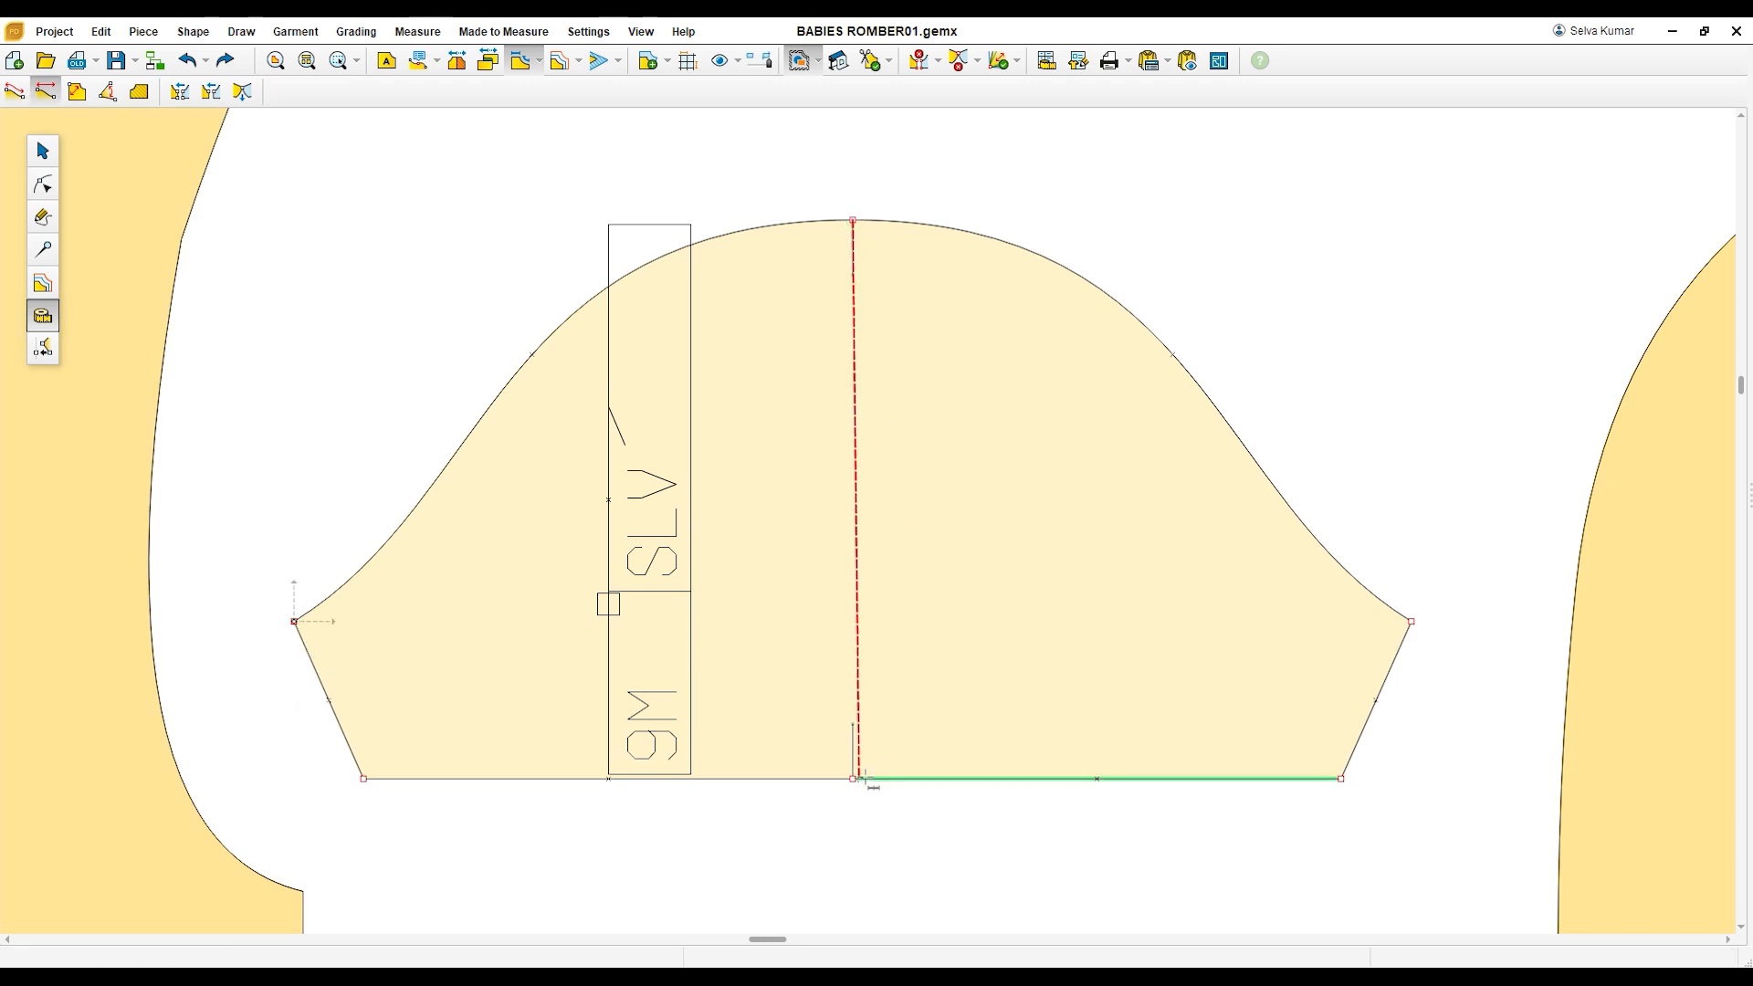
{"action": "left_click", "coordinate": [853, 779]}
Step: Measure the sleeve's width between the two underarm points and the short underarm seam from underarm point to hem corner
{"action": "left_click", "coordinate": [295, 622]}
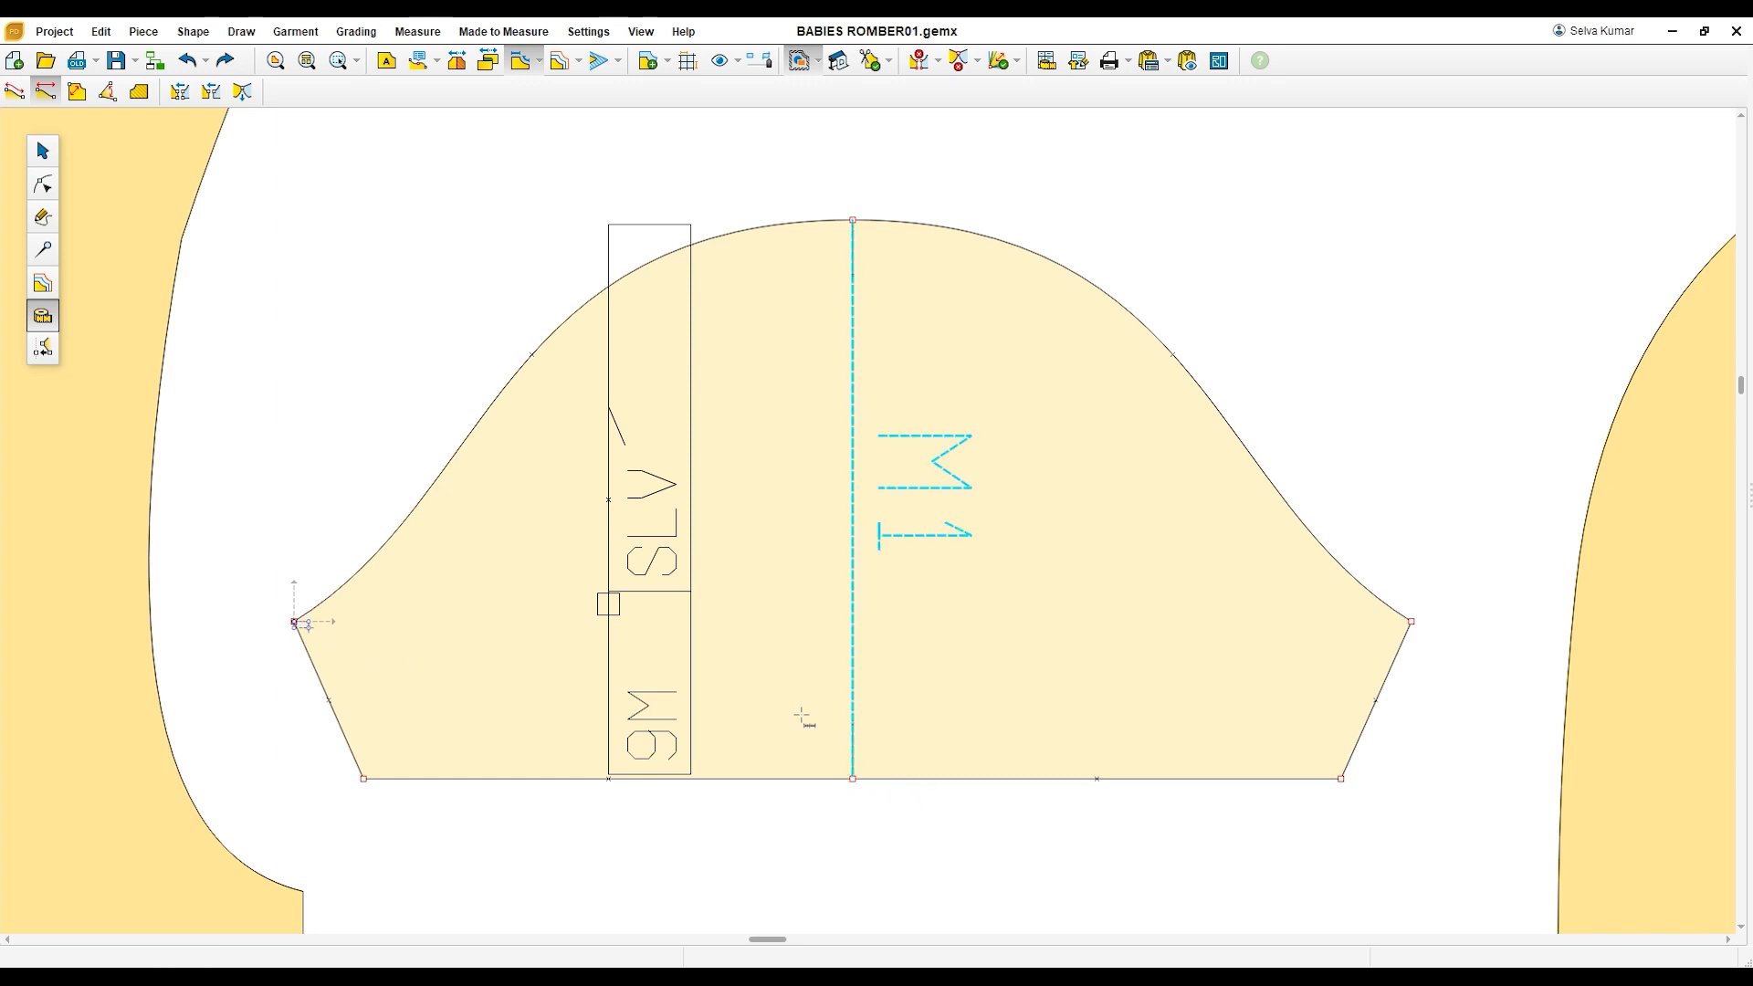
{"action": "left_click", "coordinate": [1412, 622]}
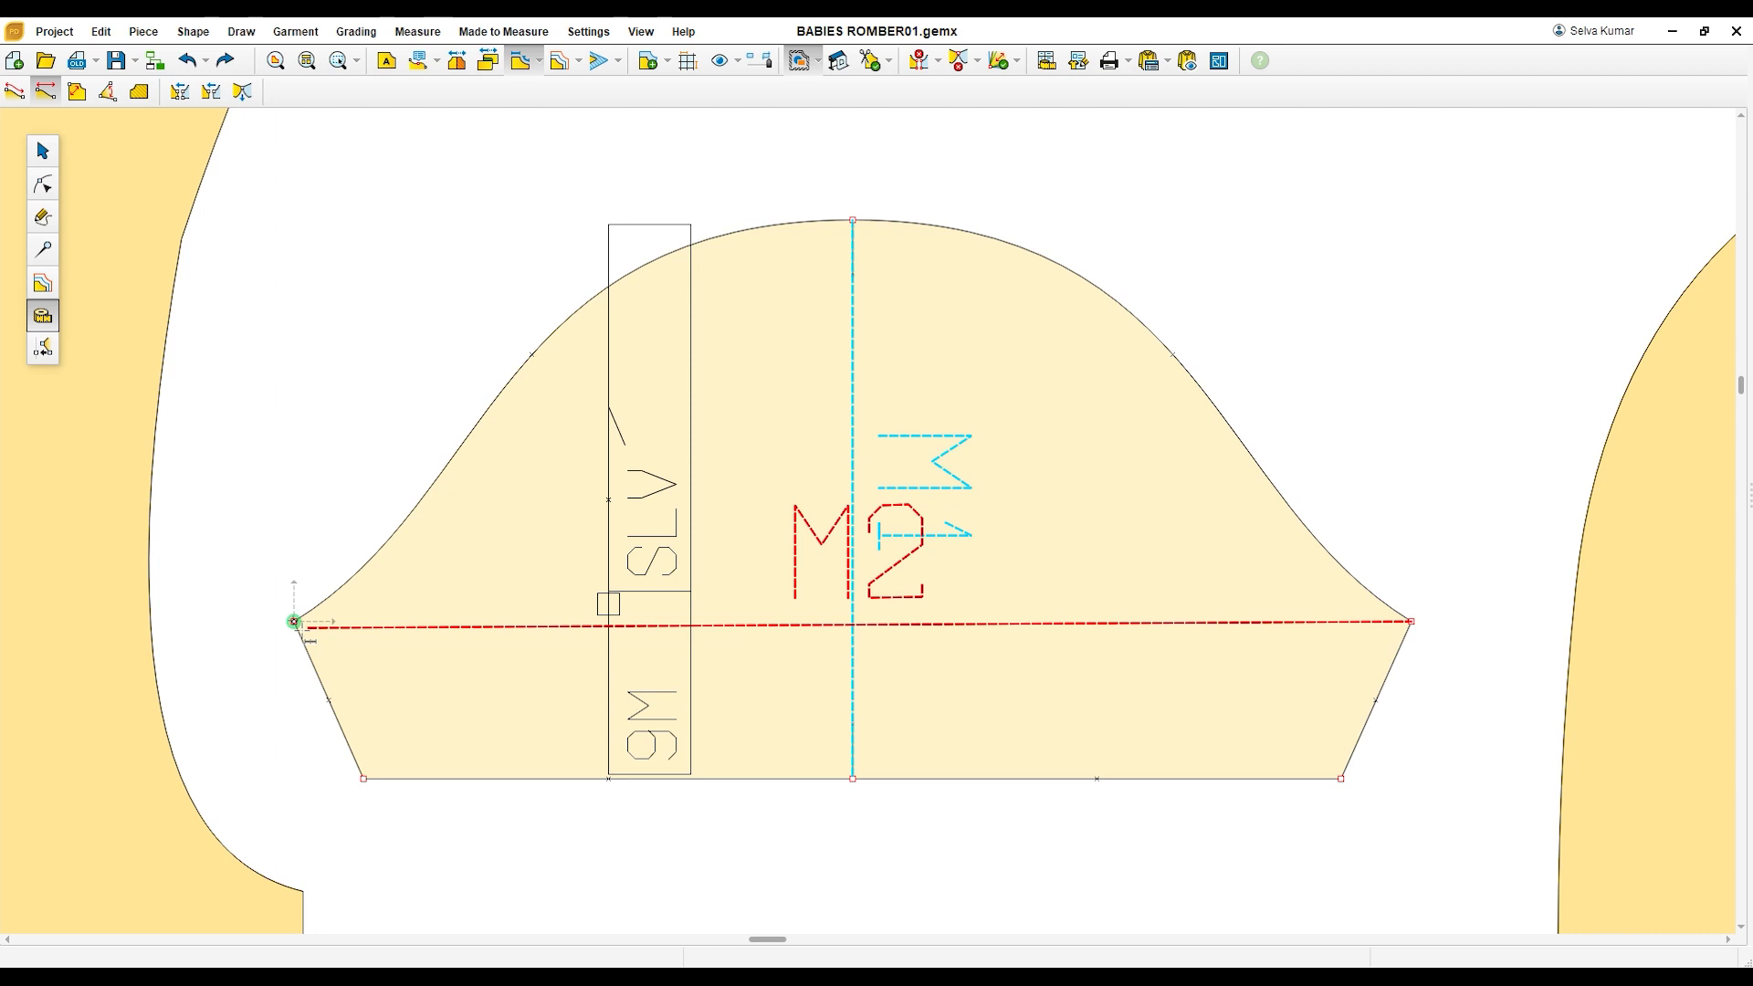
{"action": "left_click", "coordinate": [293, 622]}
{"action": "left_click", "coordinate": [363, 779]}
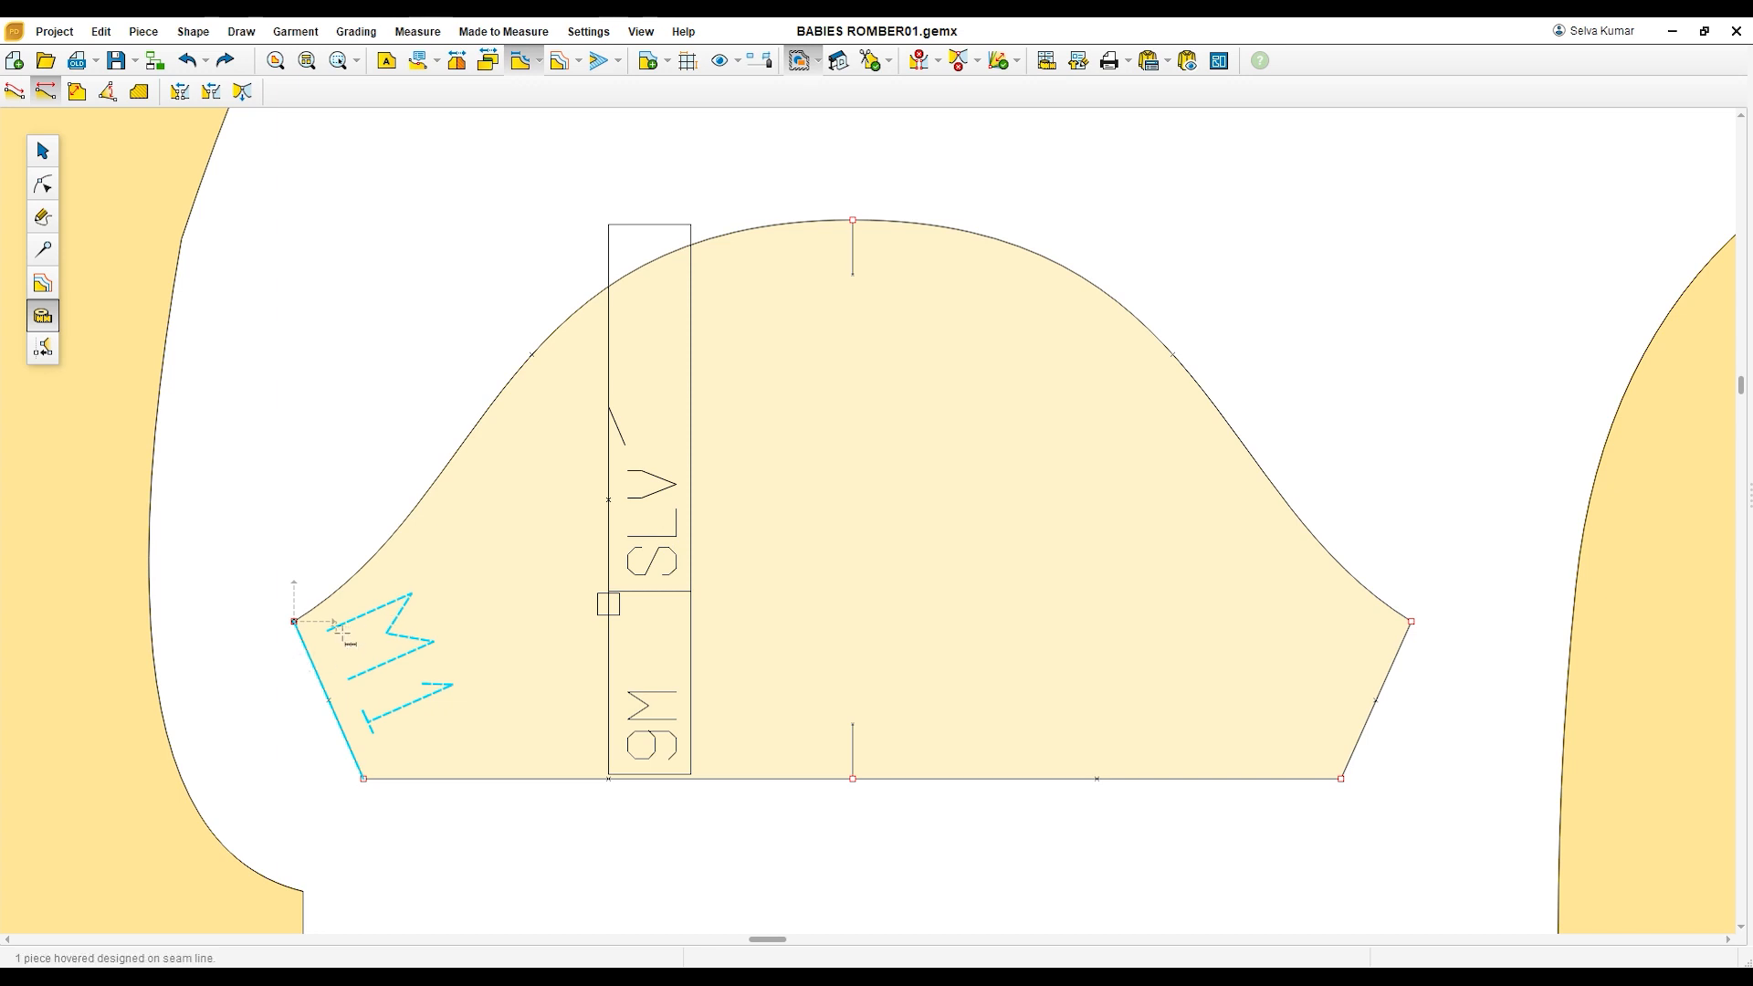
Step: Measure between the sleeve's underarm points again, and measure the cap height from its peak down to that line
{"action": "left_click", "coordinate": [295, 622]}
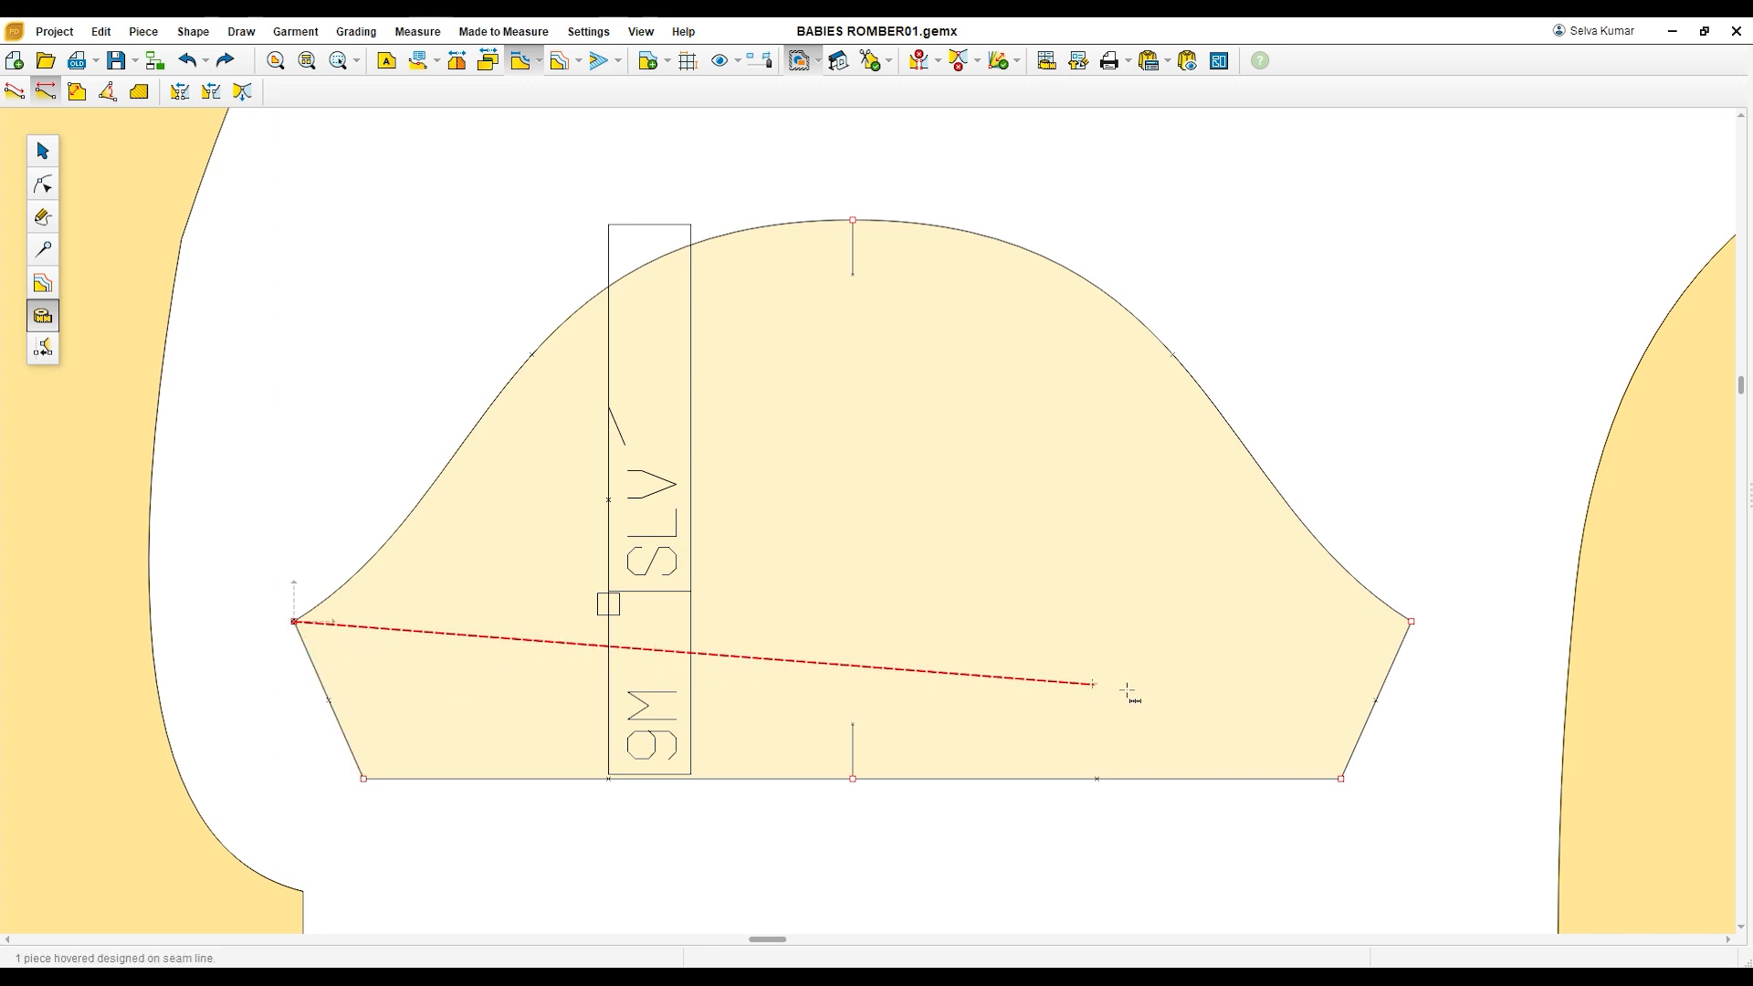
{"action": "left_click", "coordinate": [1412, 622]}
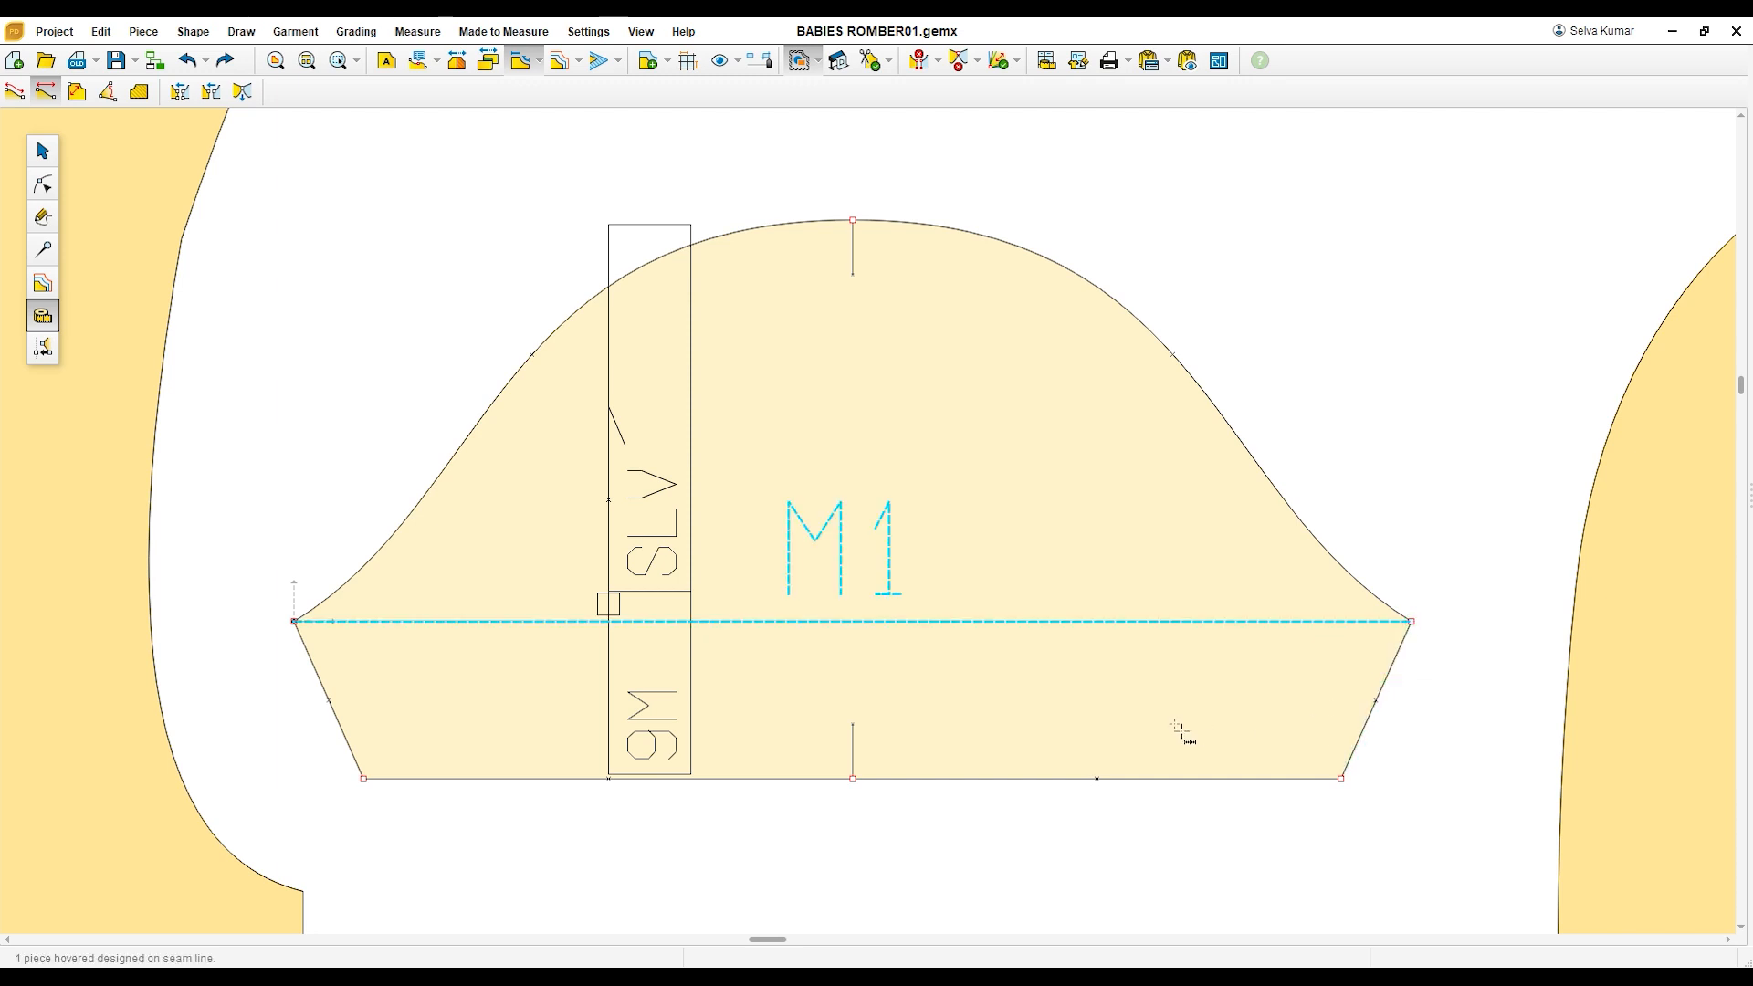
{"action": "left_click", "coordinate": [874, 290]}
{"action": "left_click", "coordinate": [868, 627]}
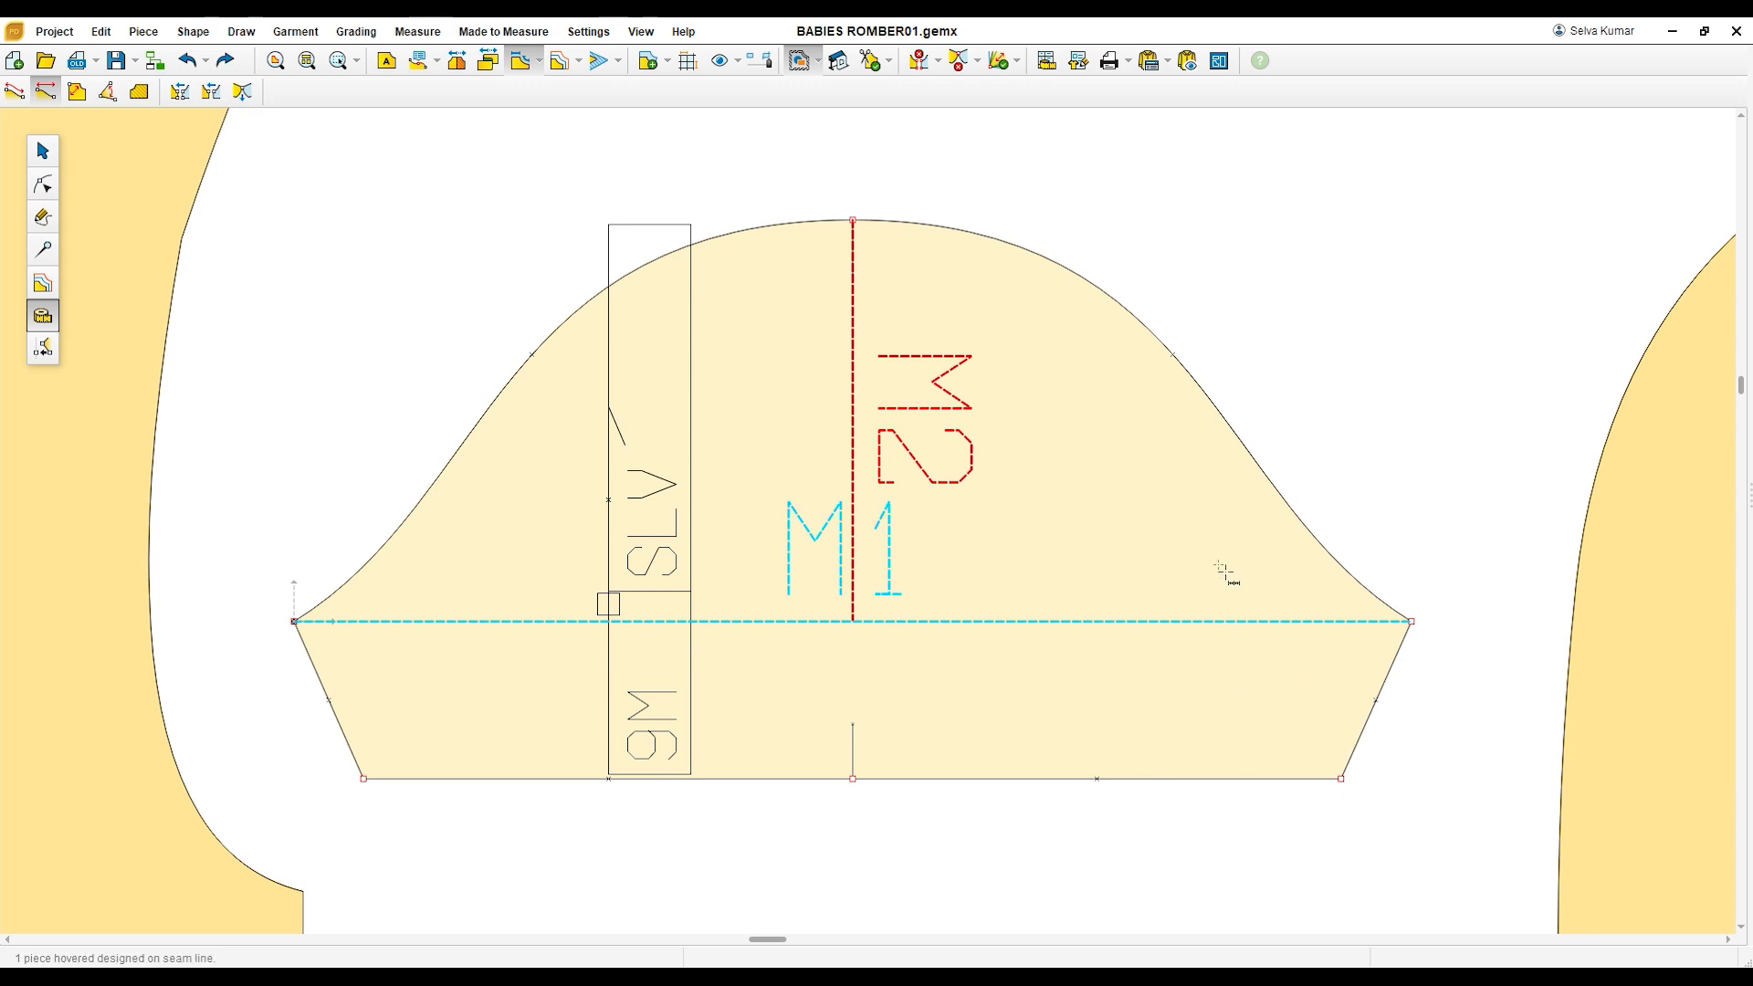
Step: Reposition the bib beside the sleeve, and shift the sleeve toward the front piece to leave a gap before the bib
{"action": "scroll", "coordinate": [1221, 568], "scroll_direction": "down", "scroll_amount": 5}
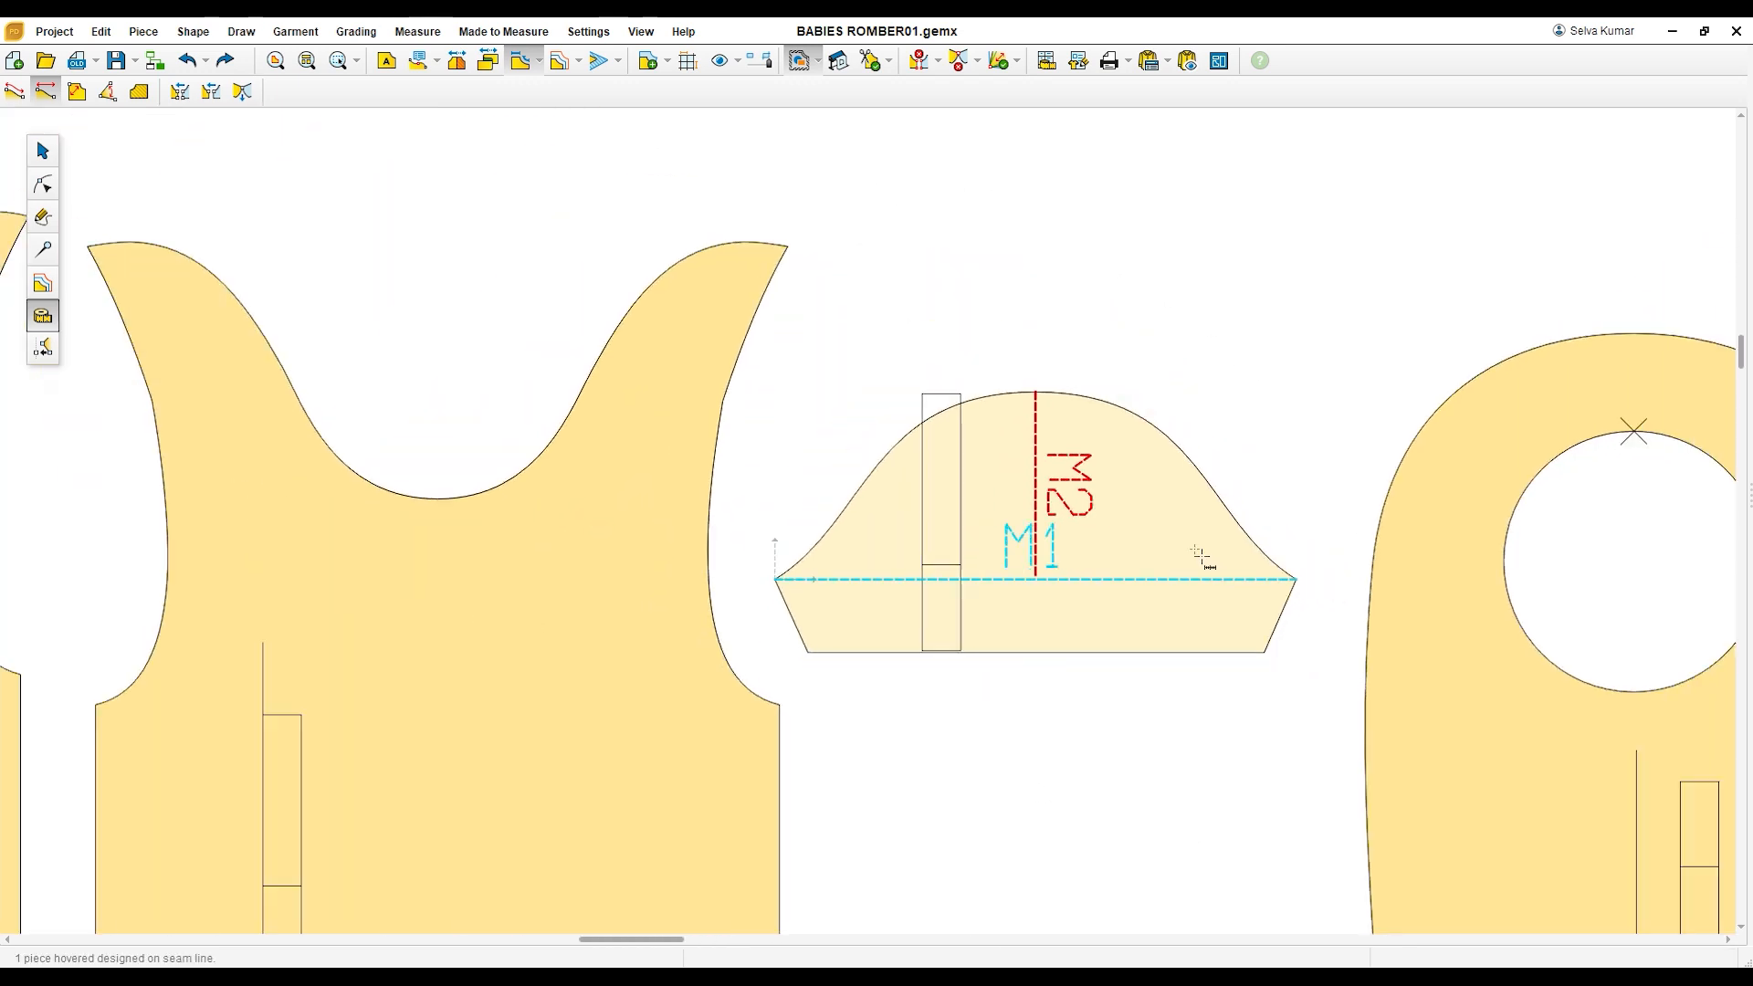
{"action": "left_click", "coordinate": [44, 153]}
{"action": "scroll", "coordinate": [1248, 638], "scroll_direction": "down", "scroll_amount": 2}
{"action": "scroll", "coordinate": [1348, 653], "scroll_direction": "up", "scroll_amount": 4}
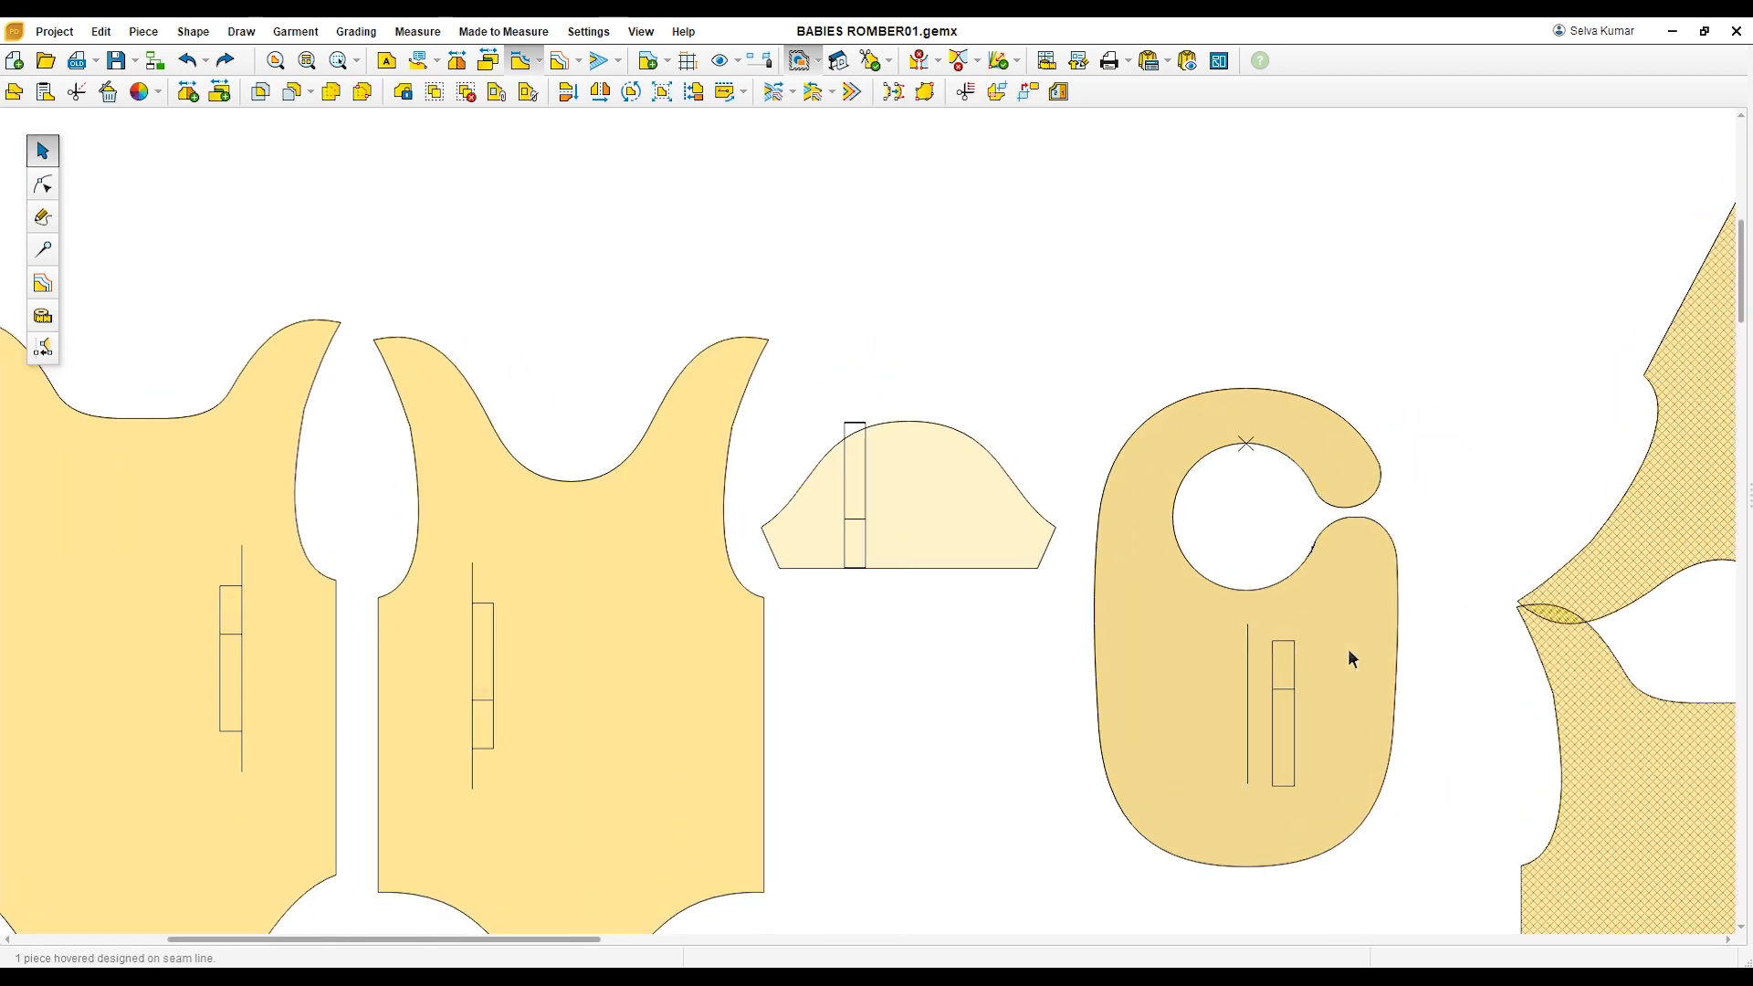
{"action": "left_click_drag", "start_coordinate": [1239, 616], "coordinate": [1187, 553]}
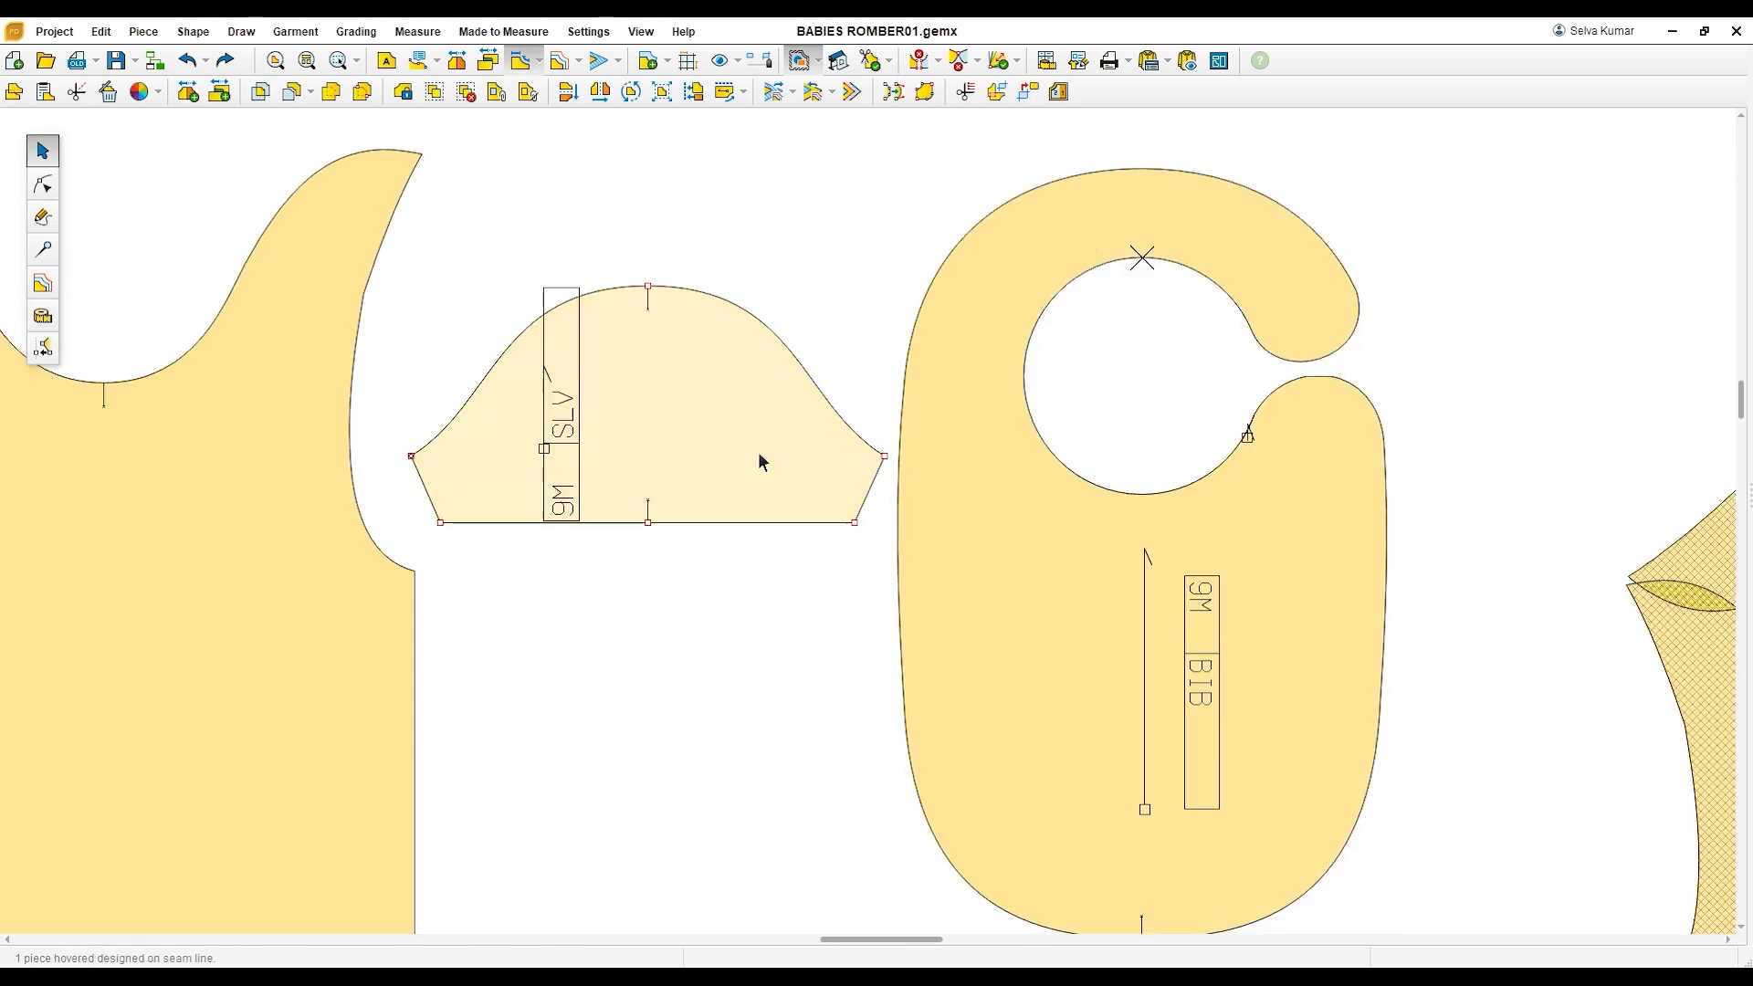
{"action": "left_click_drag", "start_coordinate": [758, 452], "coordinate": [662, 434]}
Step: Measure the bib's width across the body below the neck hole and its full length along the centre line
{"action": "left_click", "coordinate": [1043, 526]}
{"action": "scroll", "coordinate": [1004, 484], "scroll_direction": "down", "scroll_amount": 2}
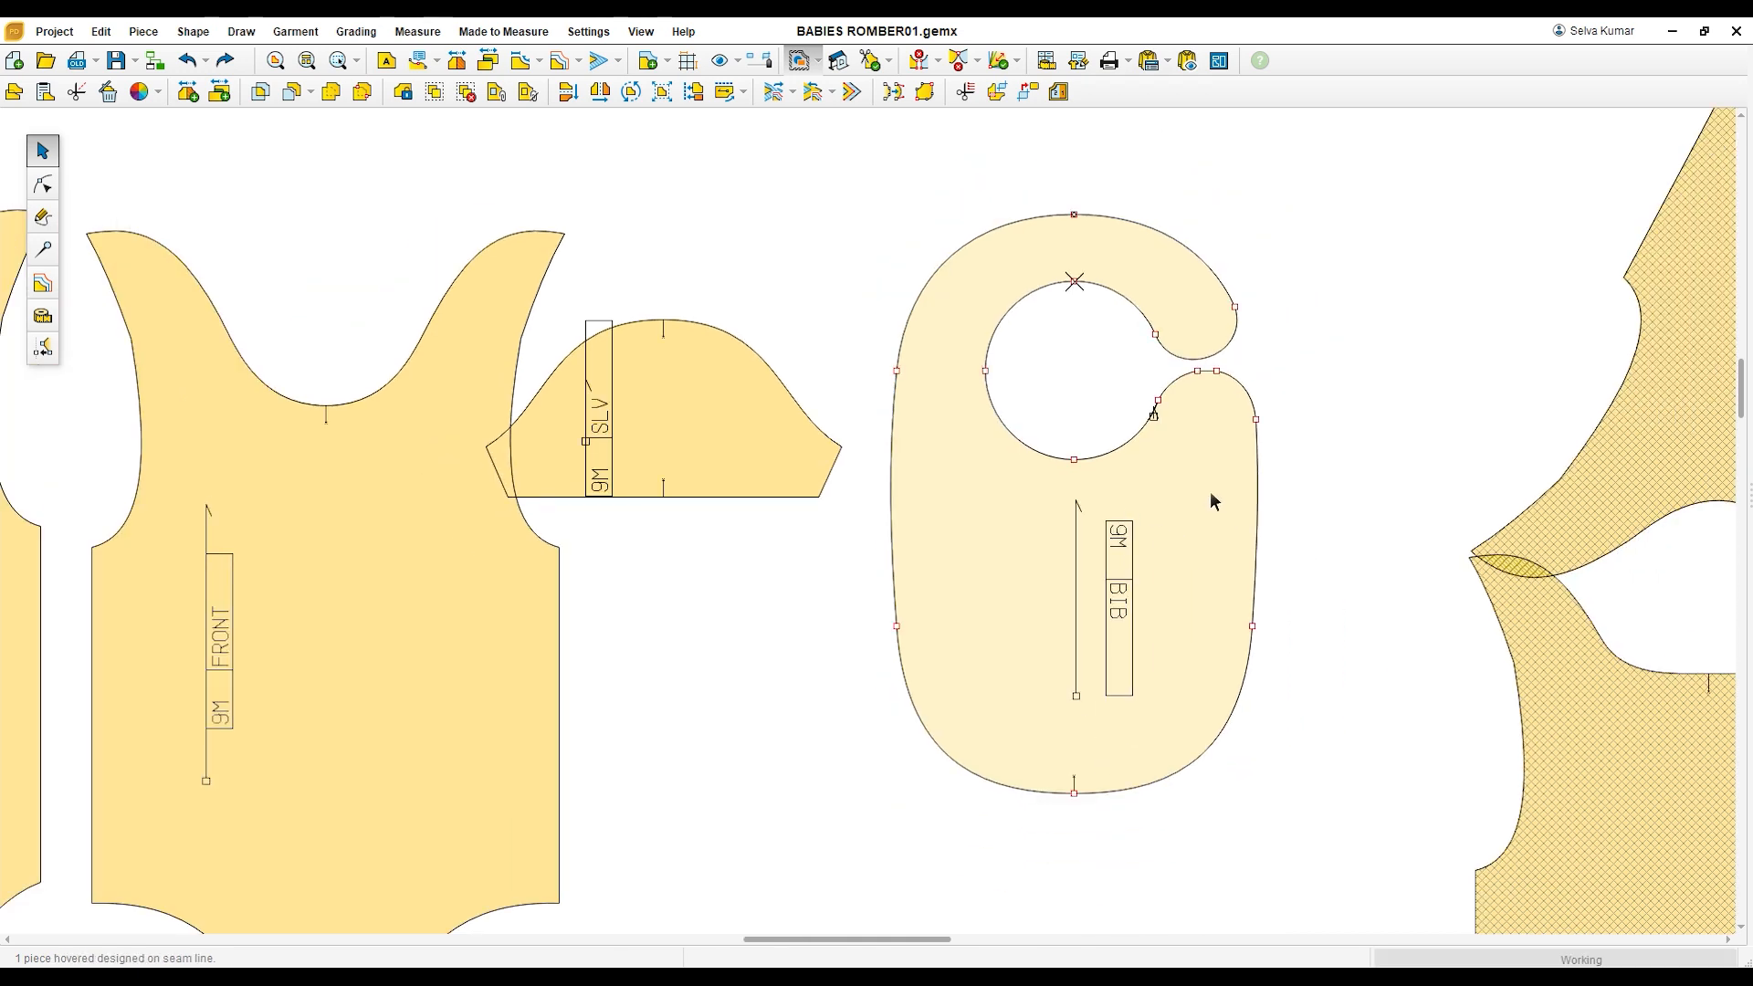
{"action": "scroll", "coordinate": [1211, 495], "scroll_direction": "up", "scroll_amount": 1}
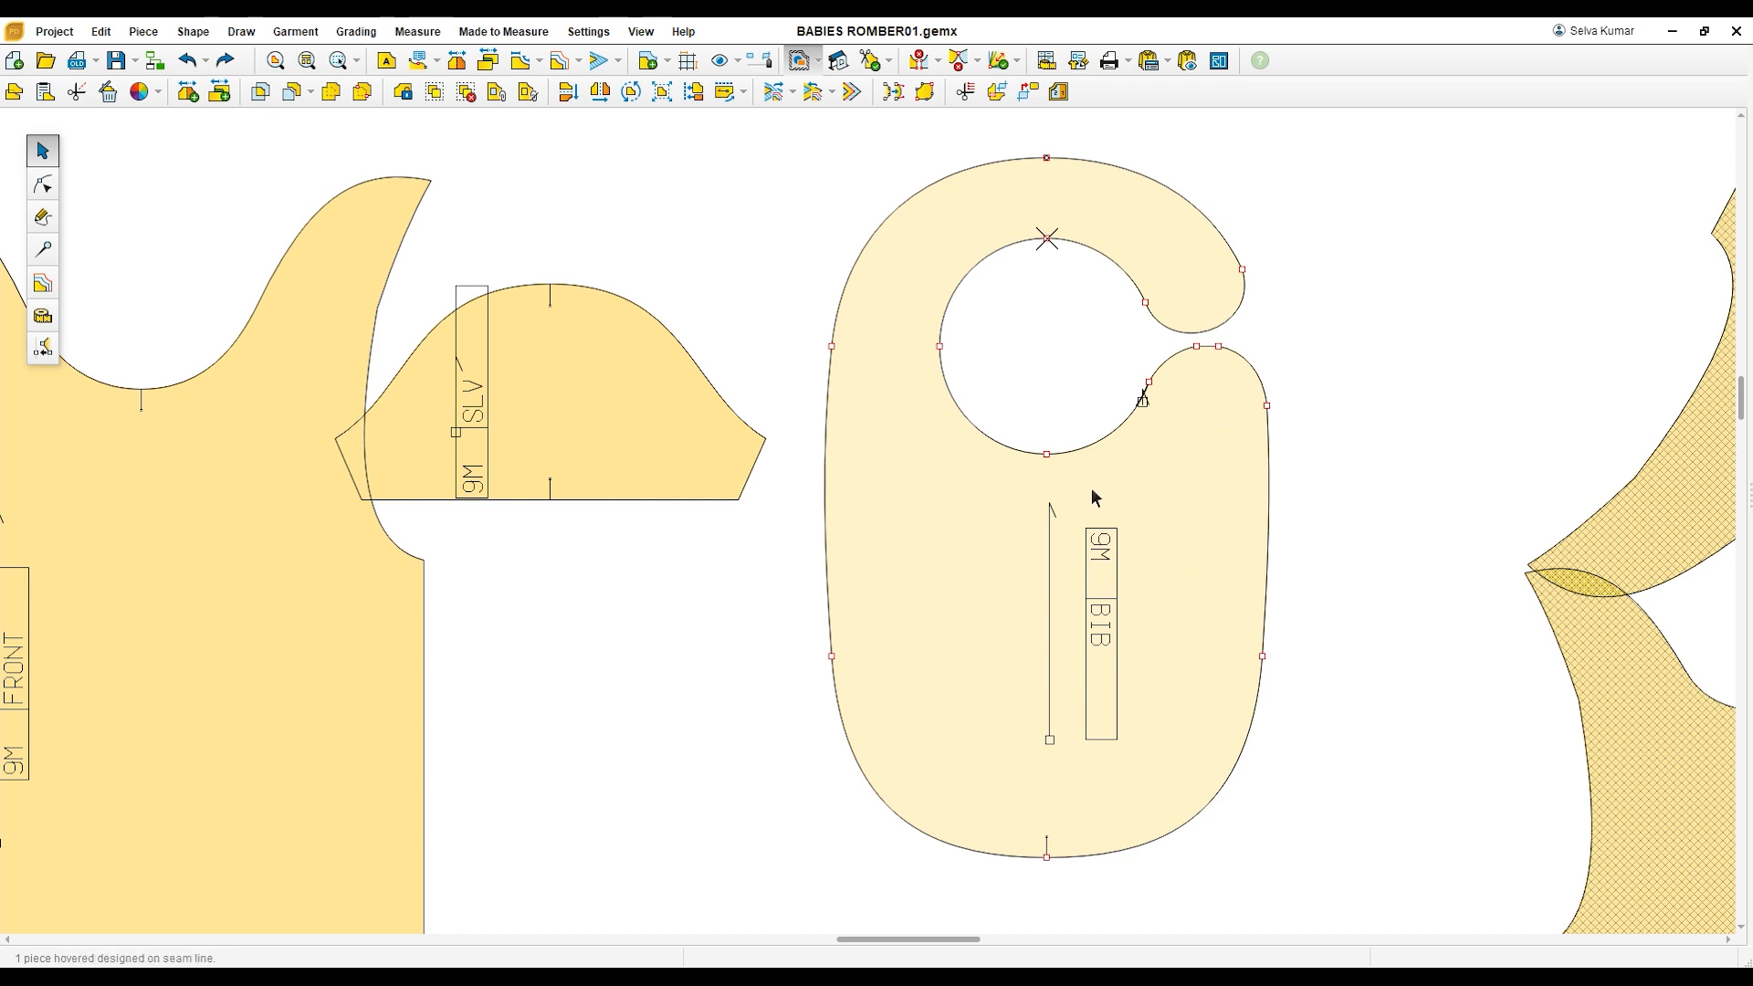
{"action": "left_click", "coordinate": [48, 220]}
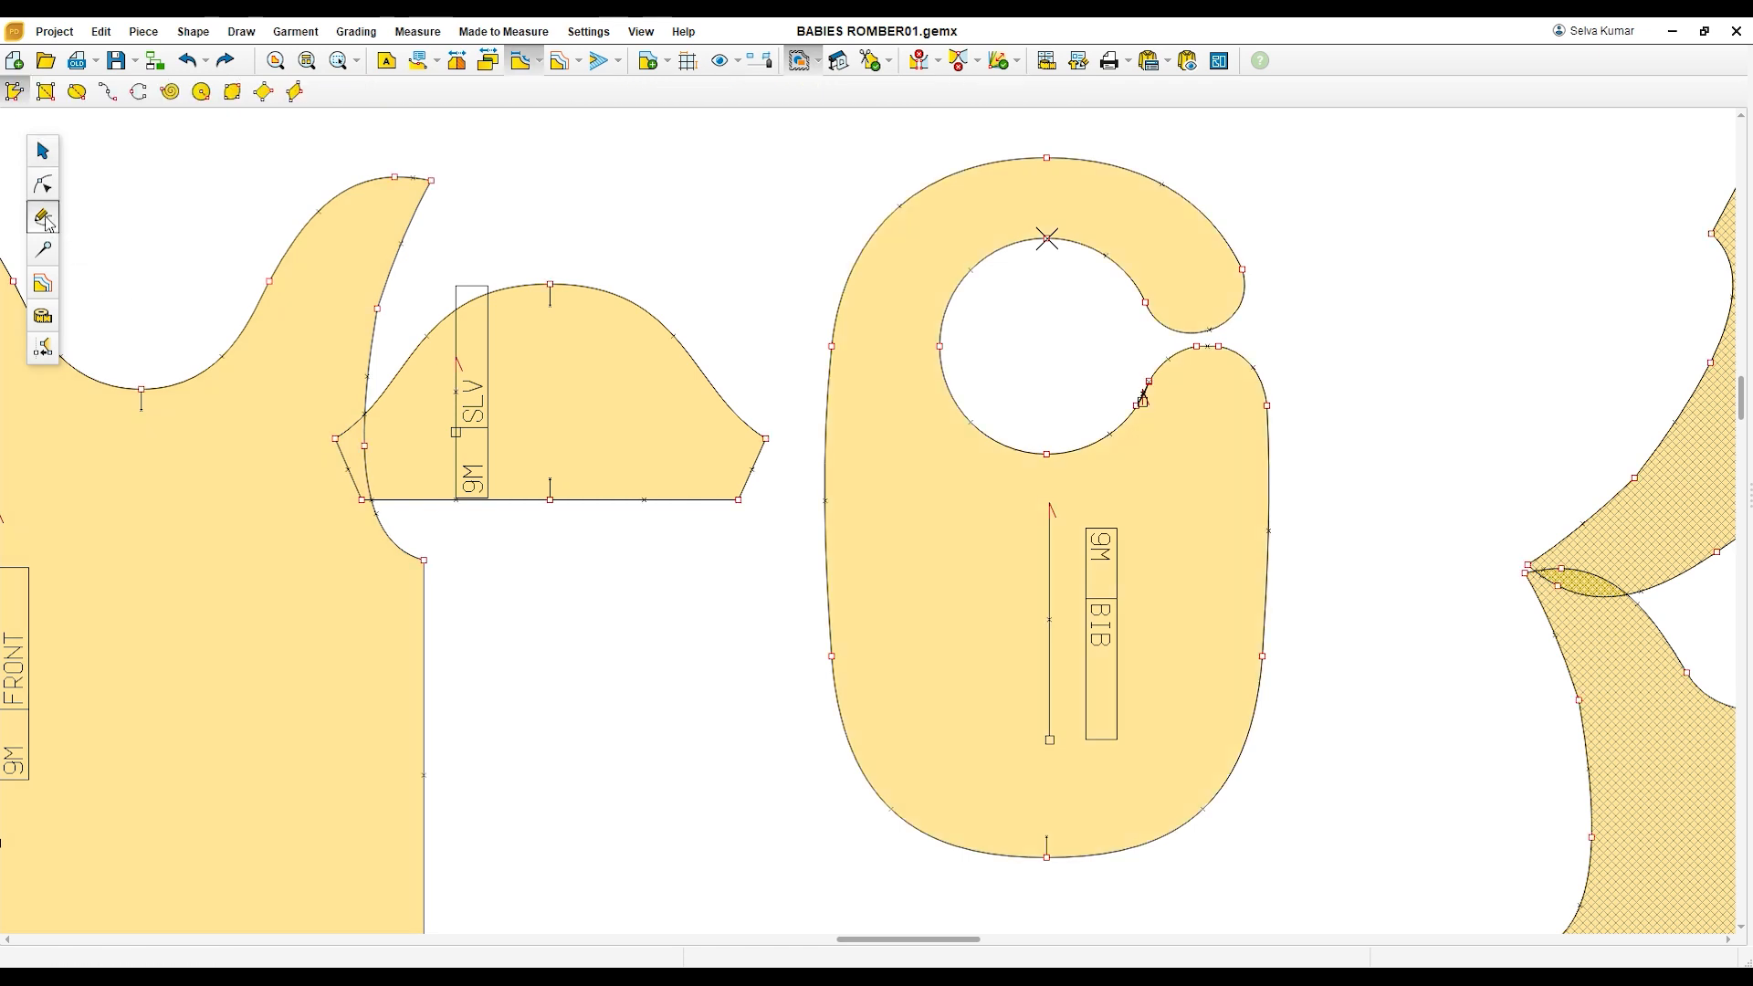
{"action": "left_click", "coordinate": [43, 315]}
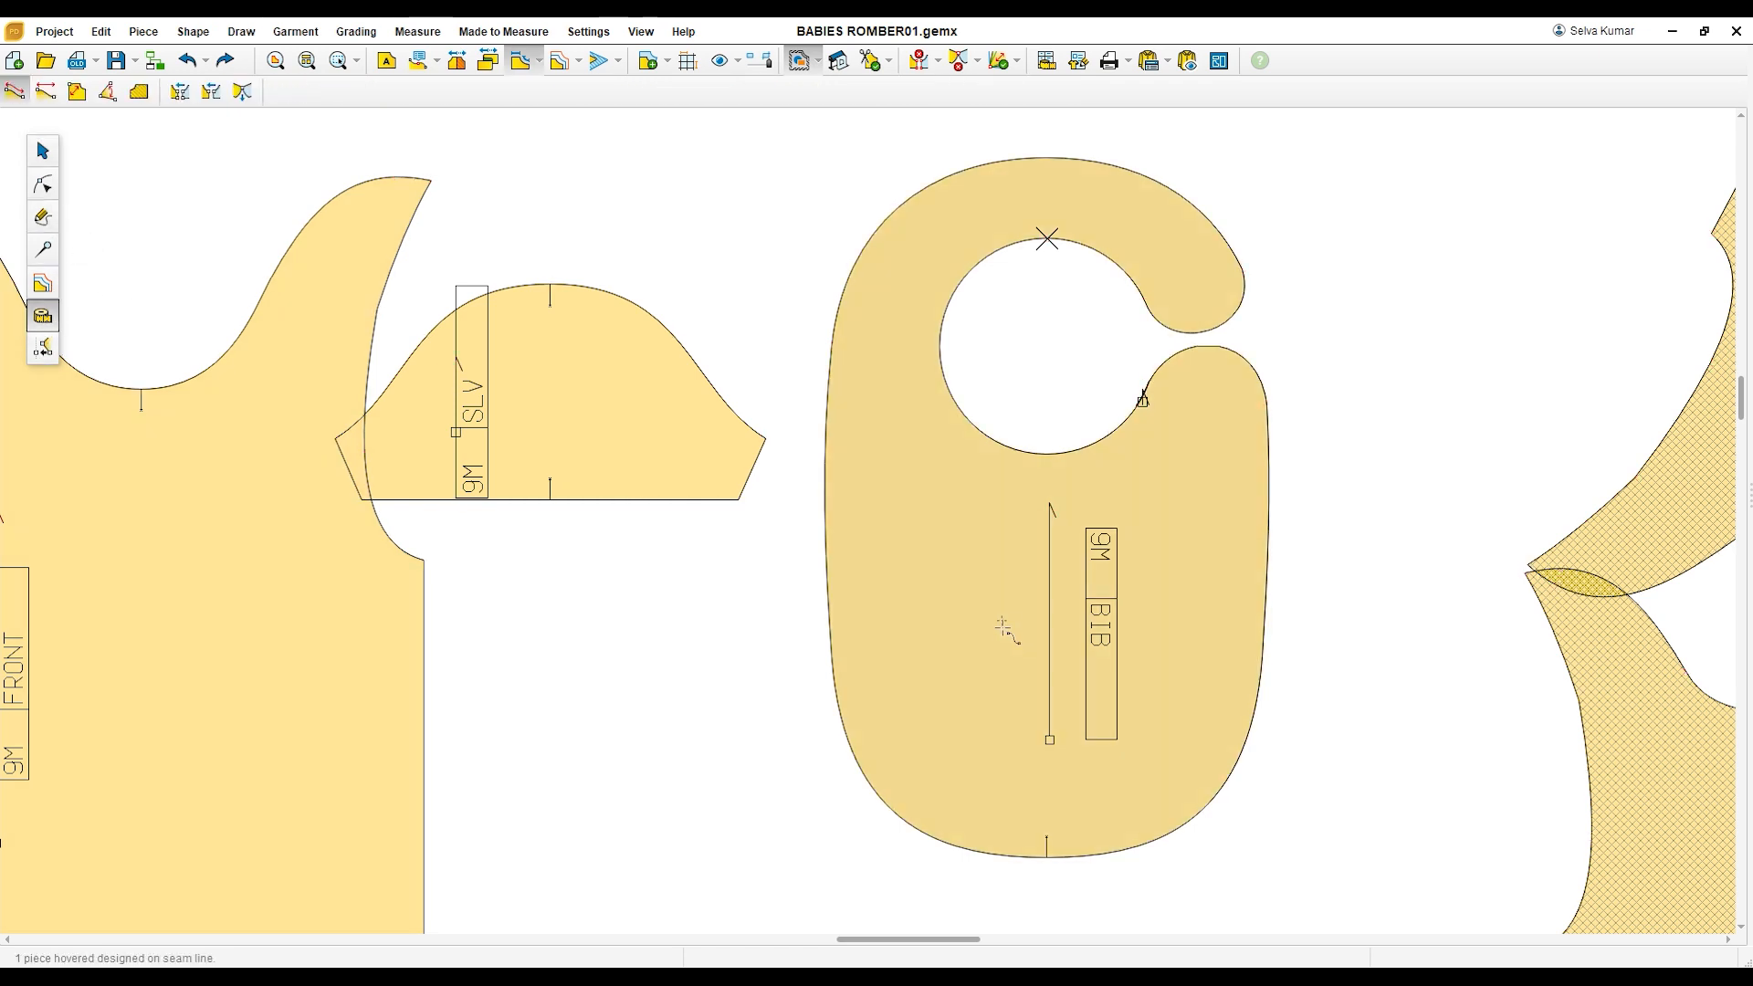
{"action": "left_click", "coordinate": [921, 607]}
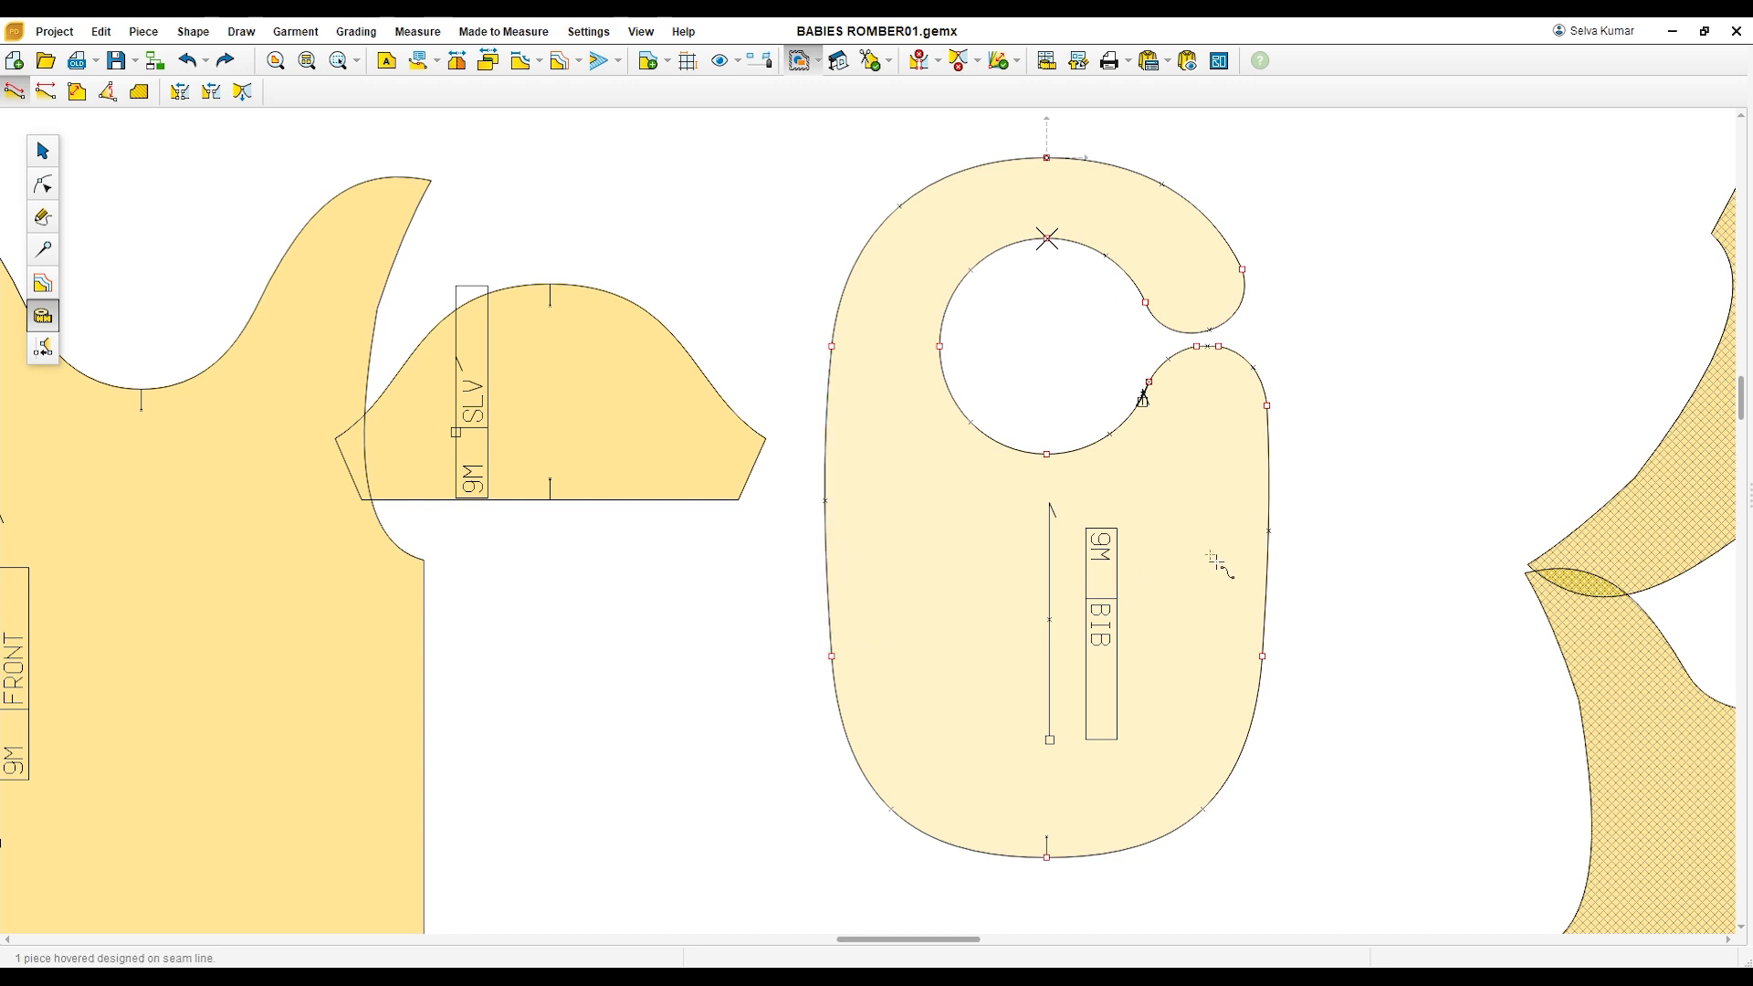
{"action": "left_click", "coordinate": [46, 91]}
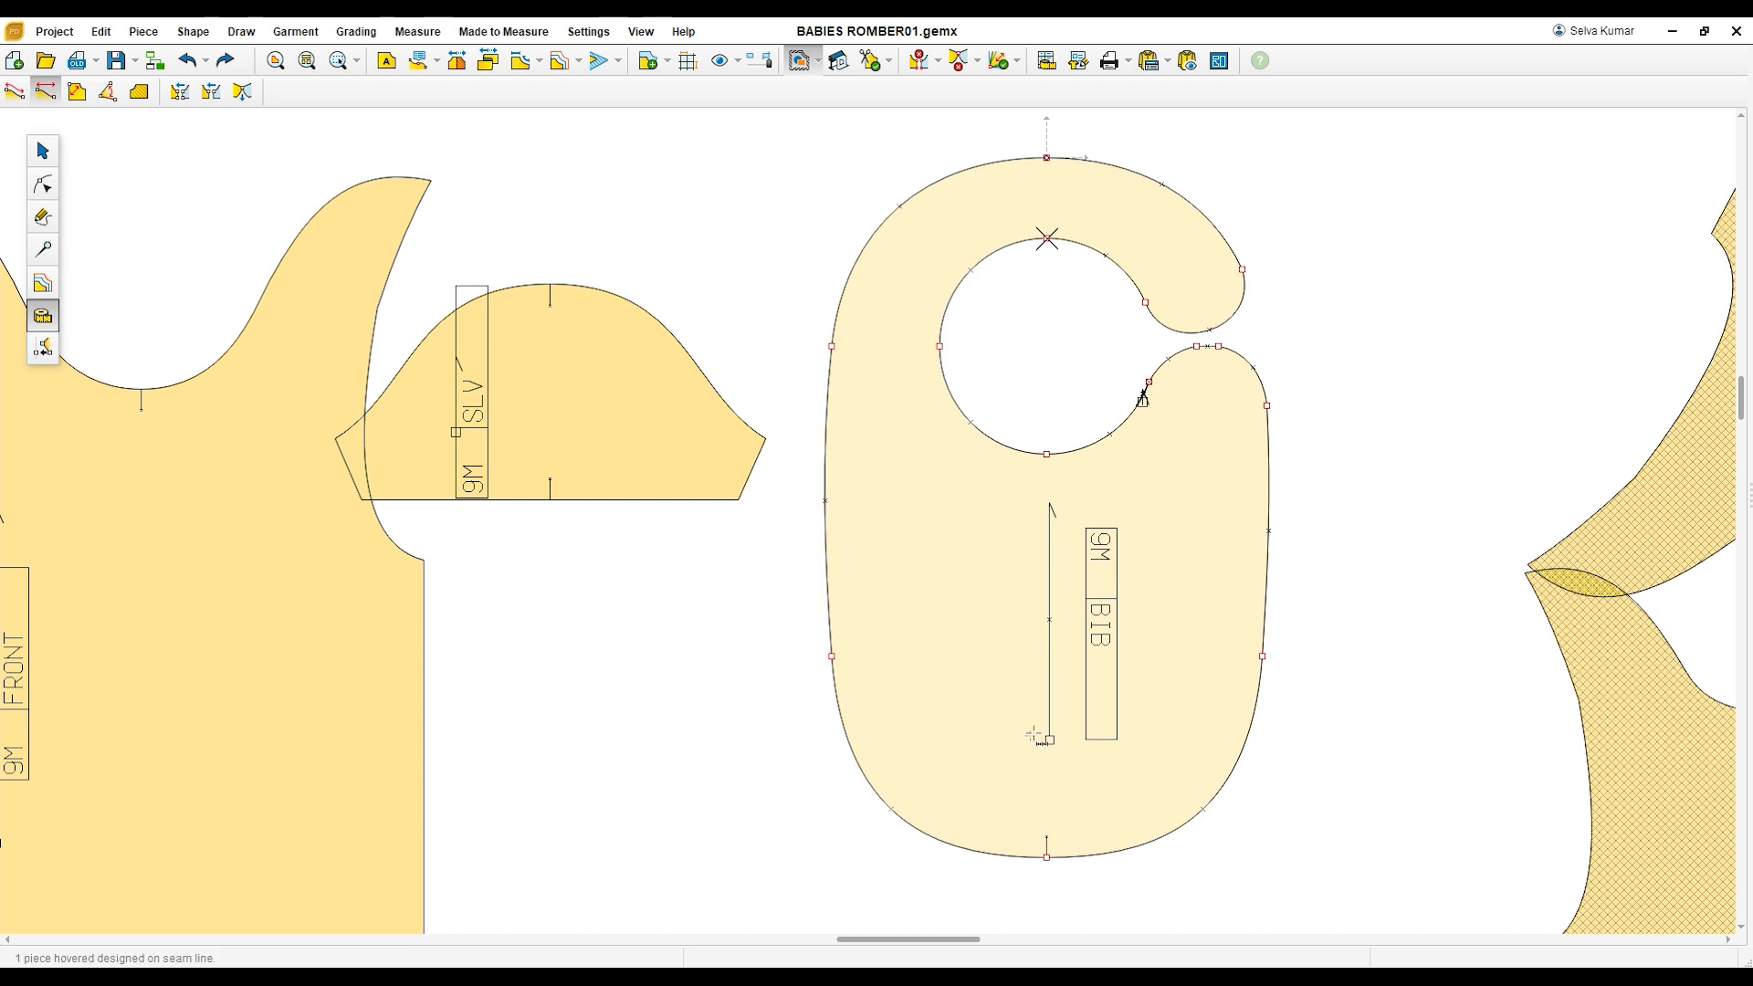
{"action": "left_click", "coordinate": [828, 550]}
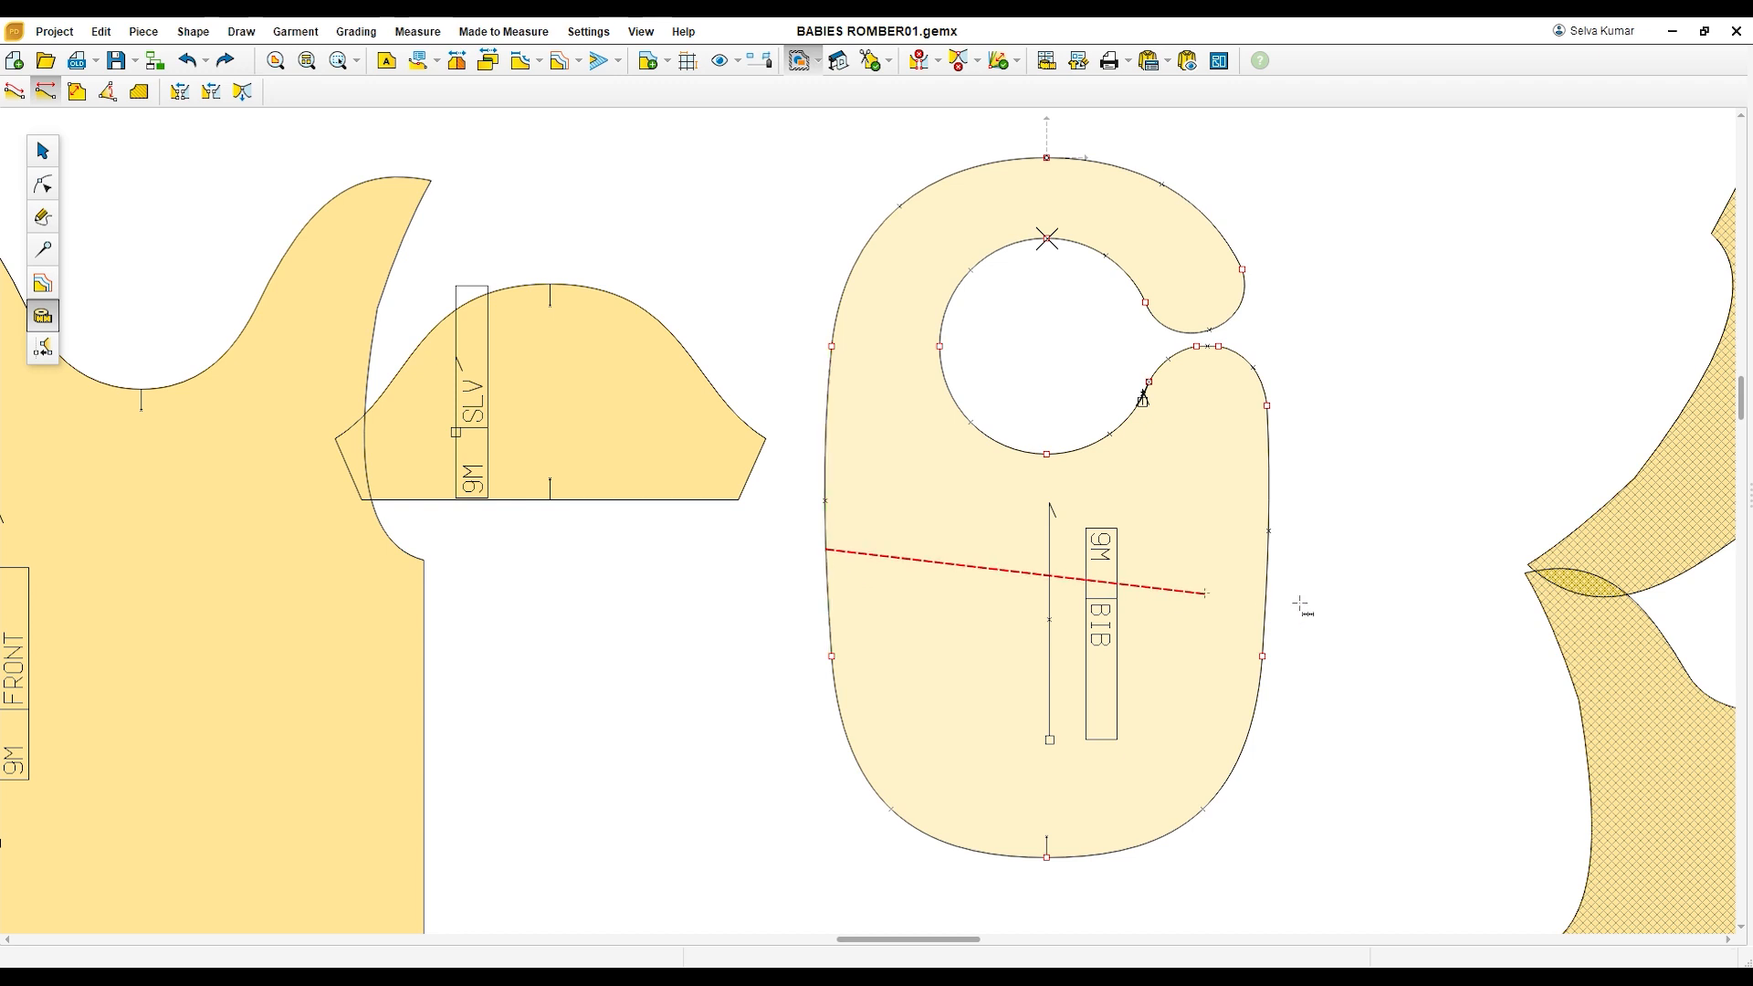
{"action": "left_click", "coordinate": [1274, 562]}
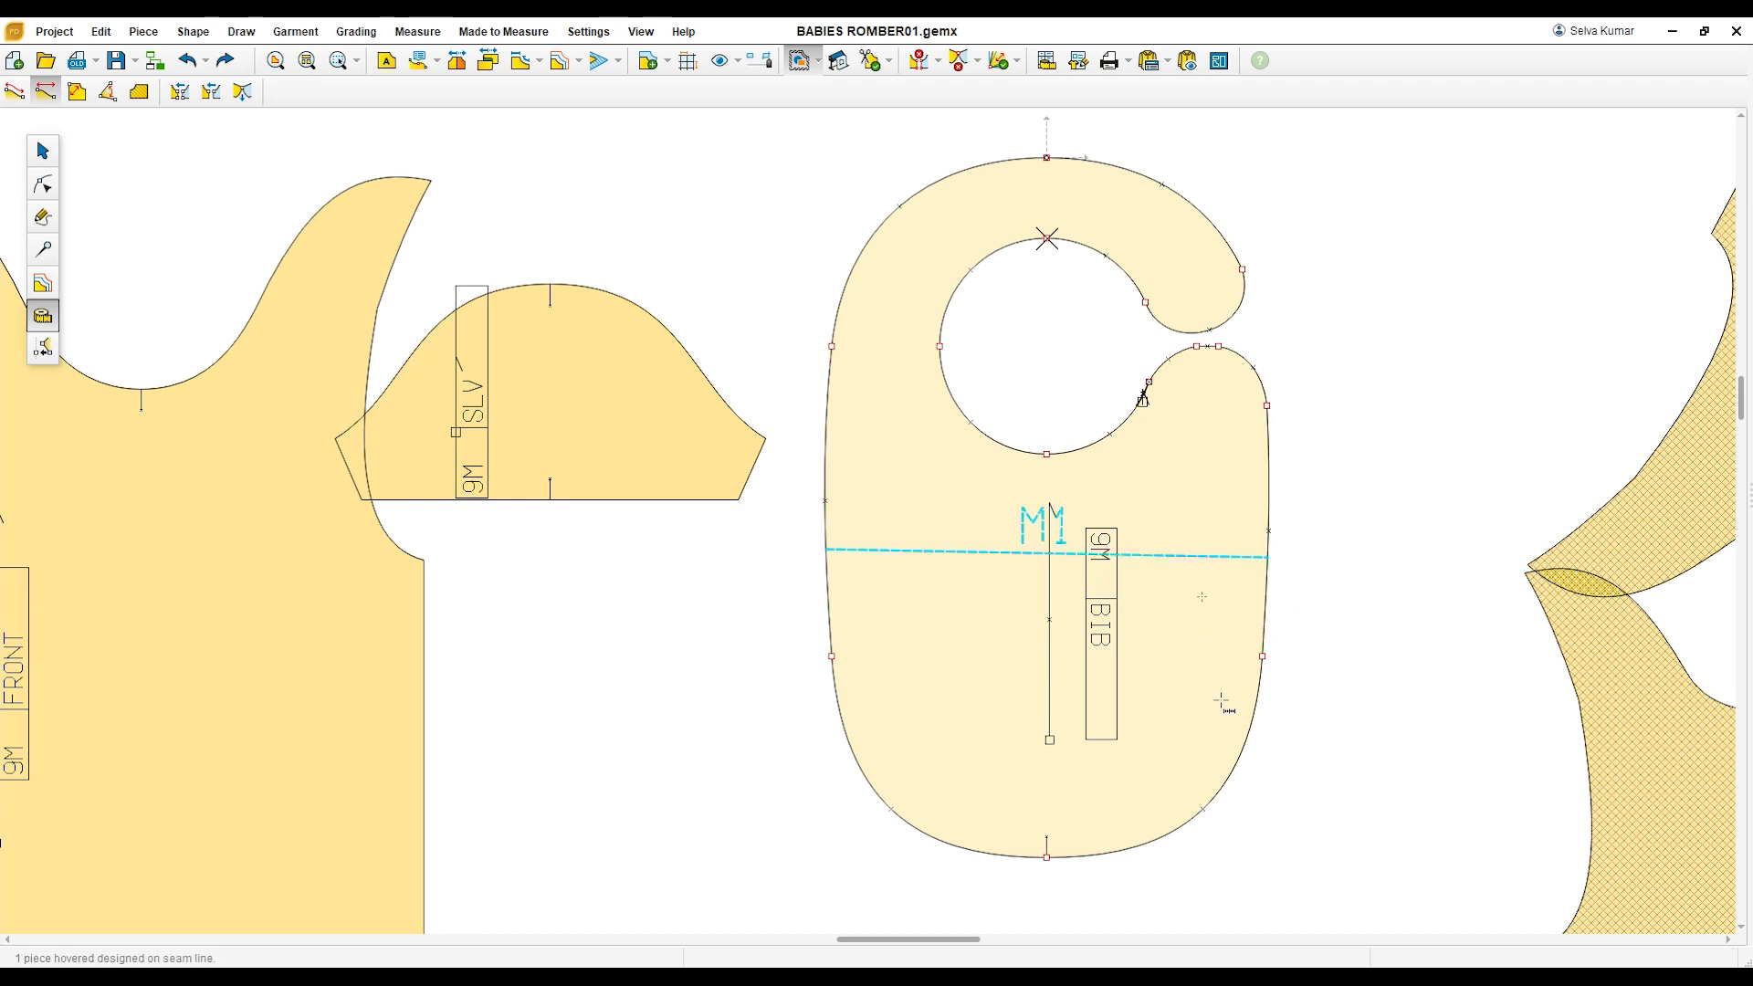
{"action": "left_click", "coordinate": [1046, 158]}
{"action": "left_click", "coordinate": [1046, 856]}
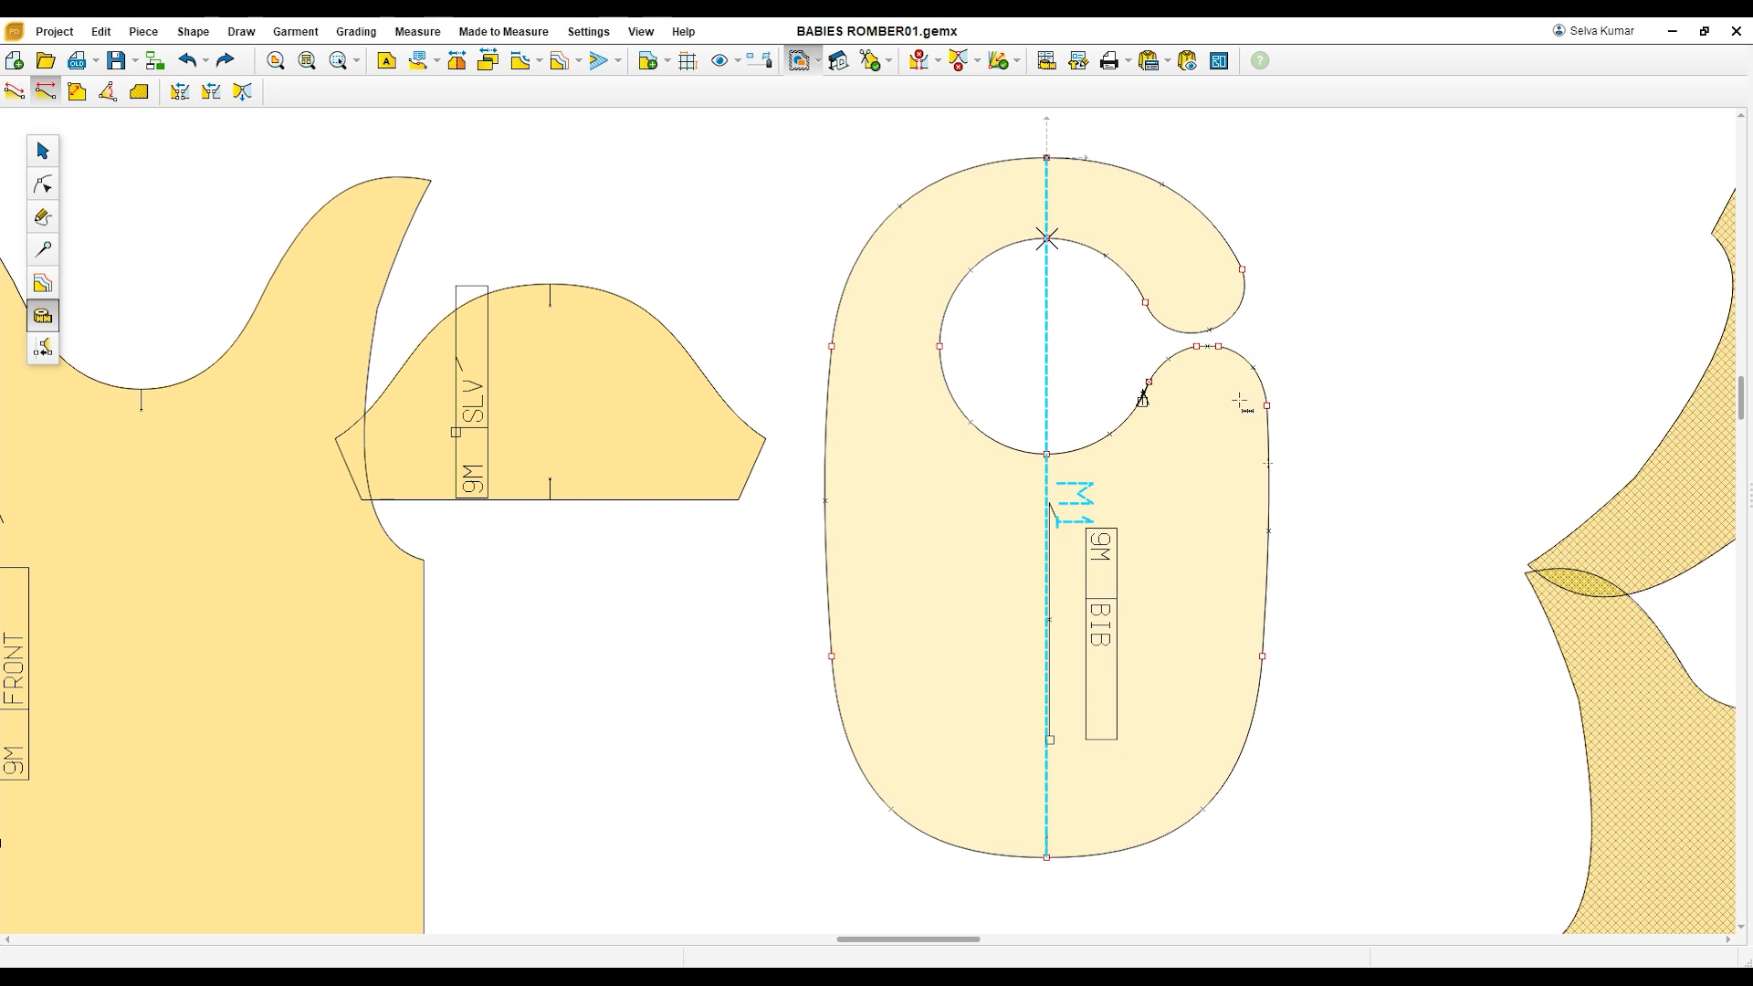
Step: Separate the copied front from the copied back, and place it back on the armhole so the shoulder ends overlap
{"action": "scroll", "coordinate": [1154, 606], "scroll_direction": "down", "scroll_amount": 3}
{"action": "scroll", "coordinate": [1153, 605], "scroll_direction": "down", "scroll_amount": 3}
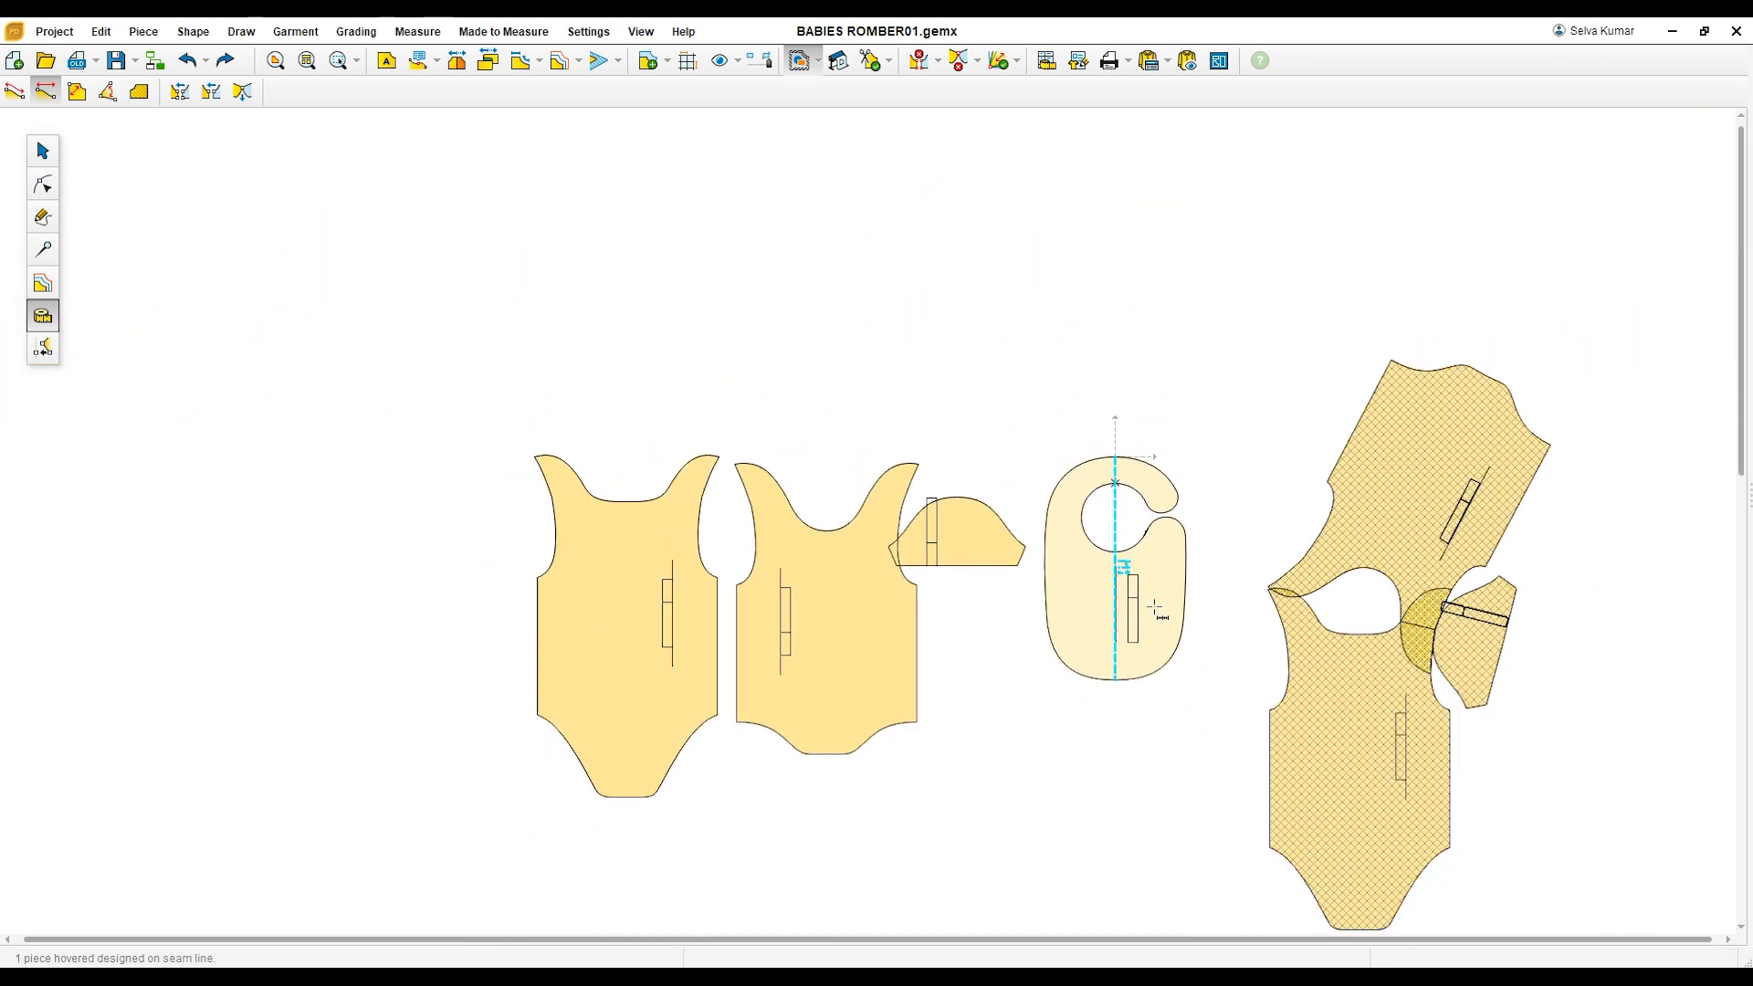
{"action": "scroll", "coordinate": [1232, 697], "scroll_direction": "up", "scroll_amount": 1}
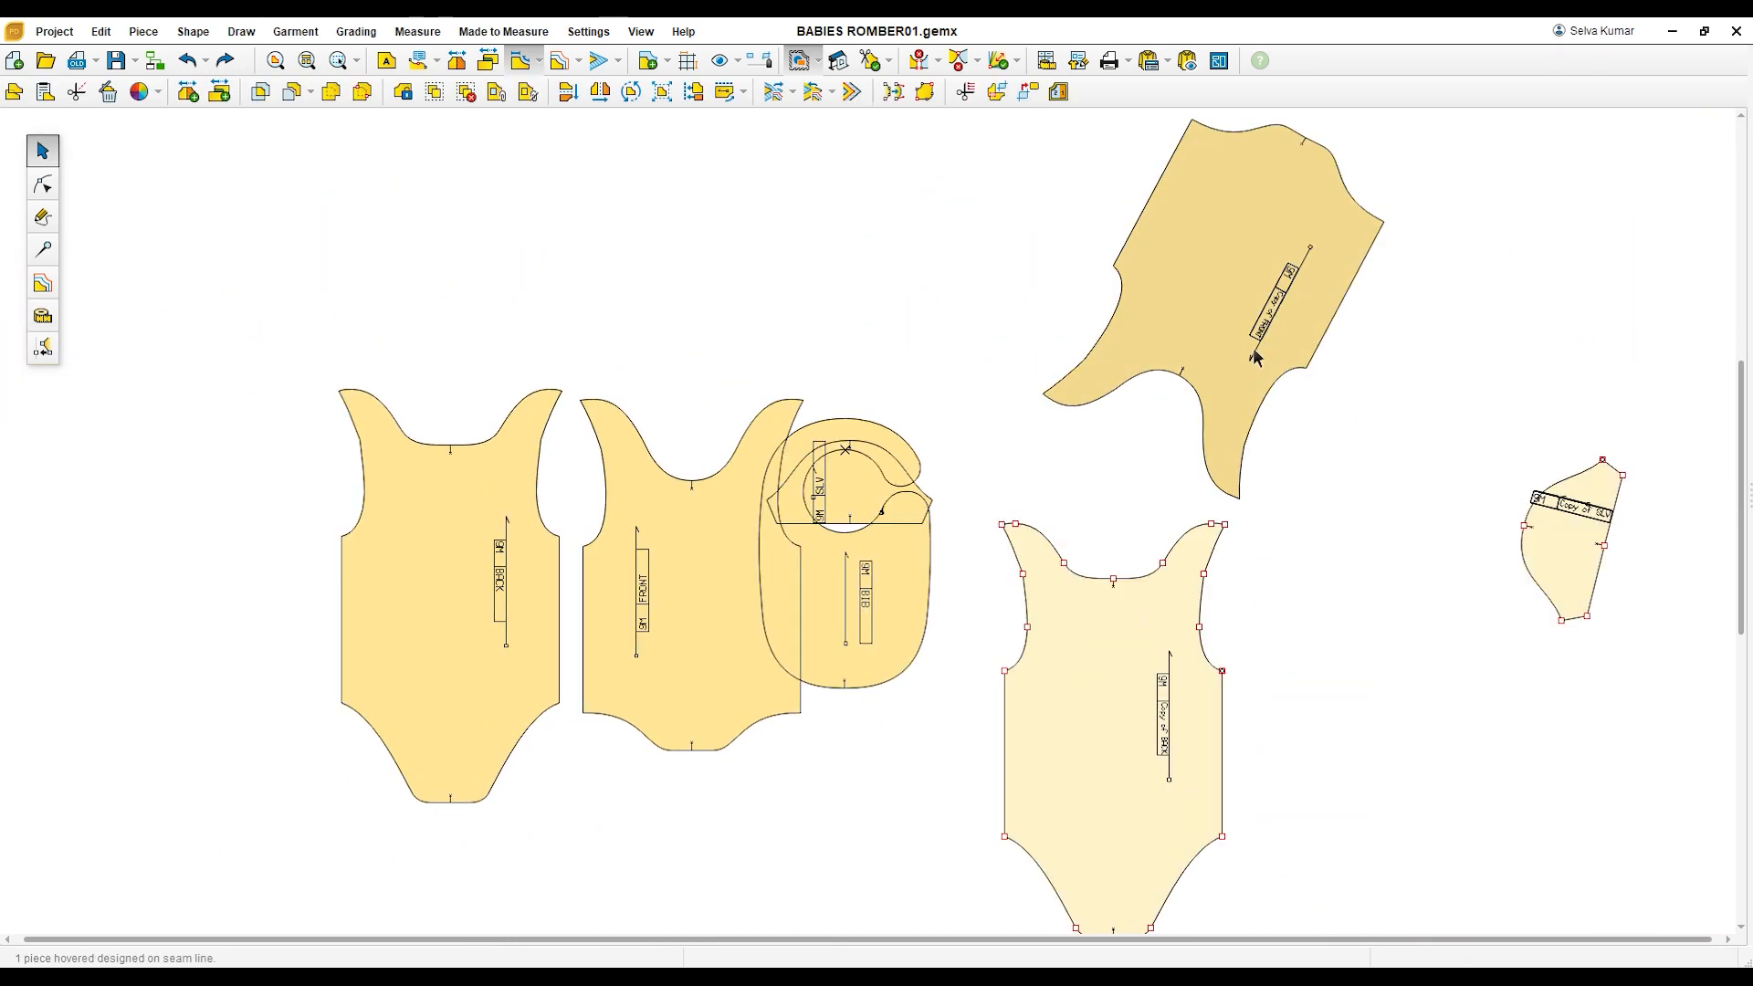
{"action": "left_click_drag", "start_coordinate": [1256, 358], "coordinate": [1226, 353]}
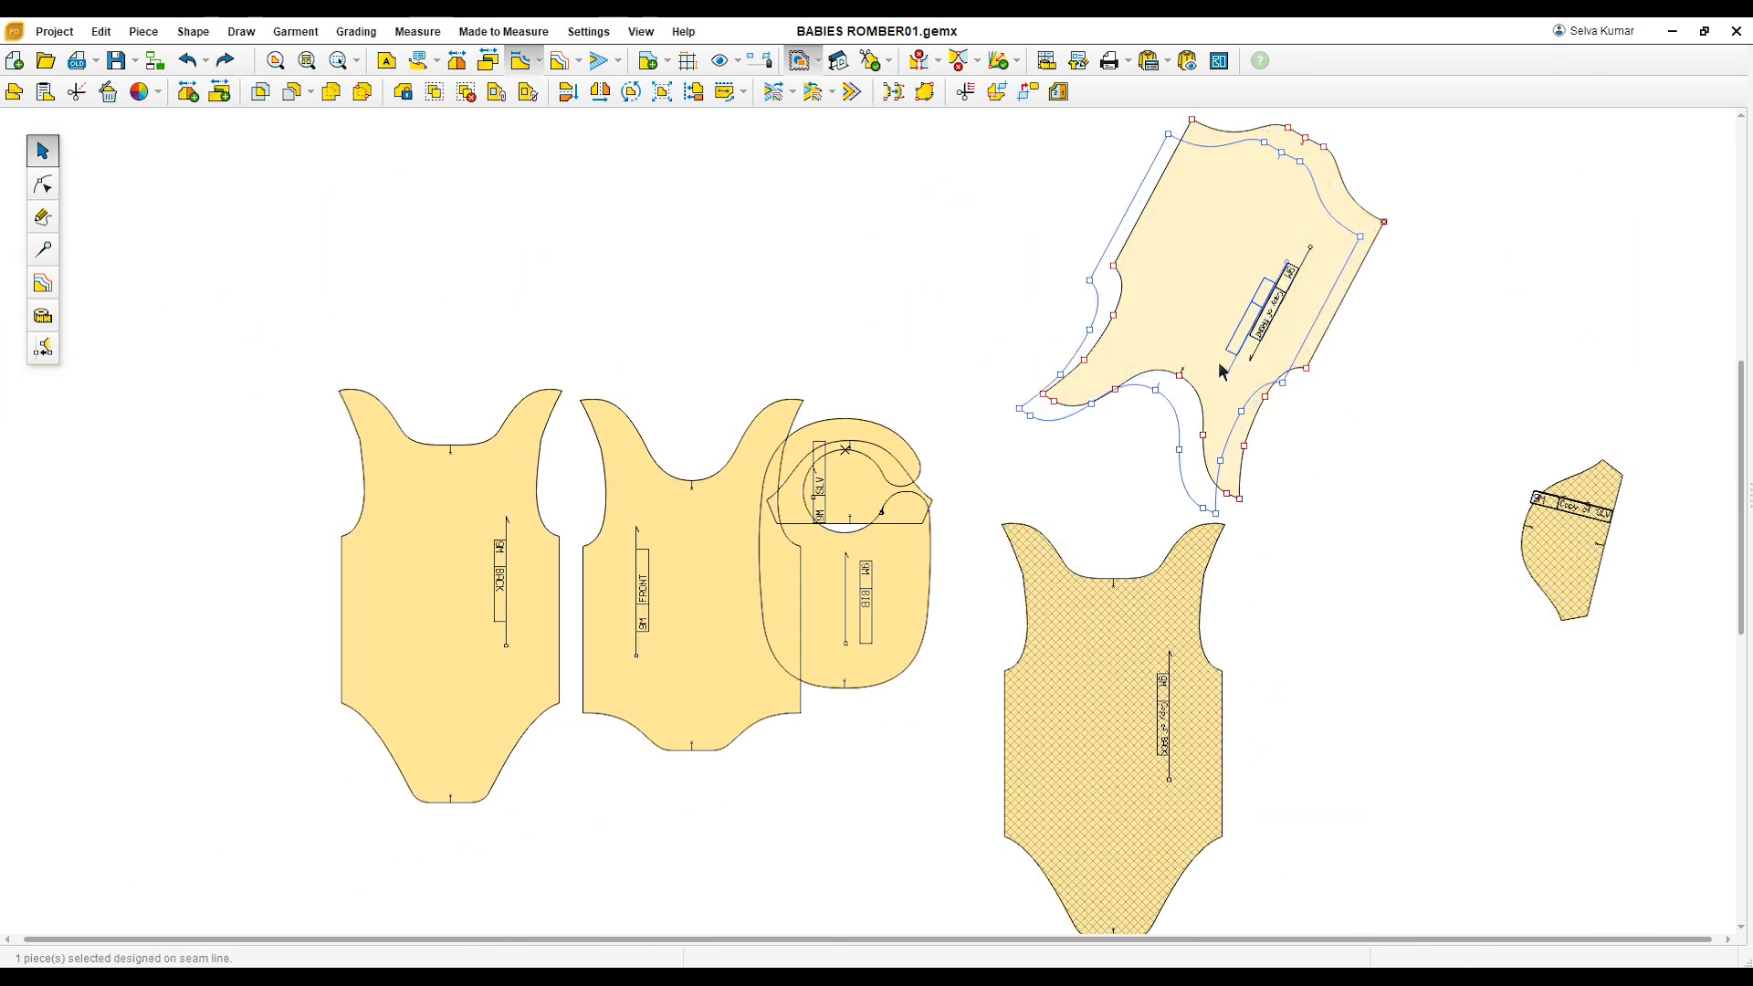
{"action": "scroll", "coordinate": [1265, 394], "scroll_direction": "up", "scroll_amount": 1}
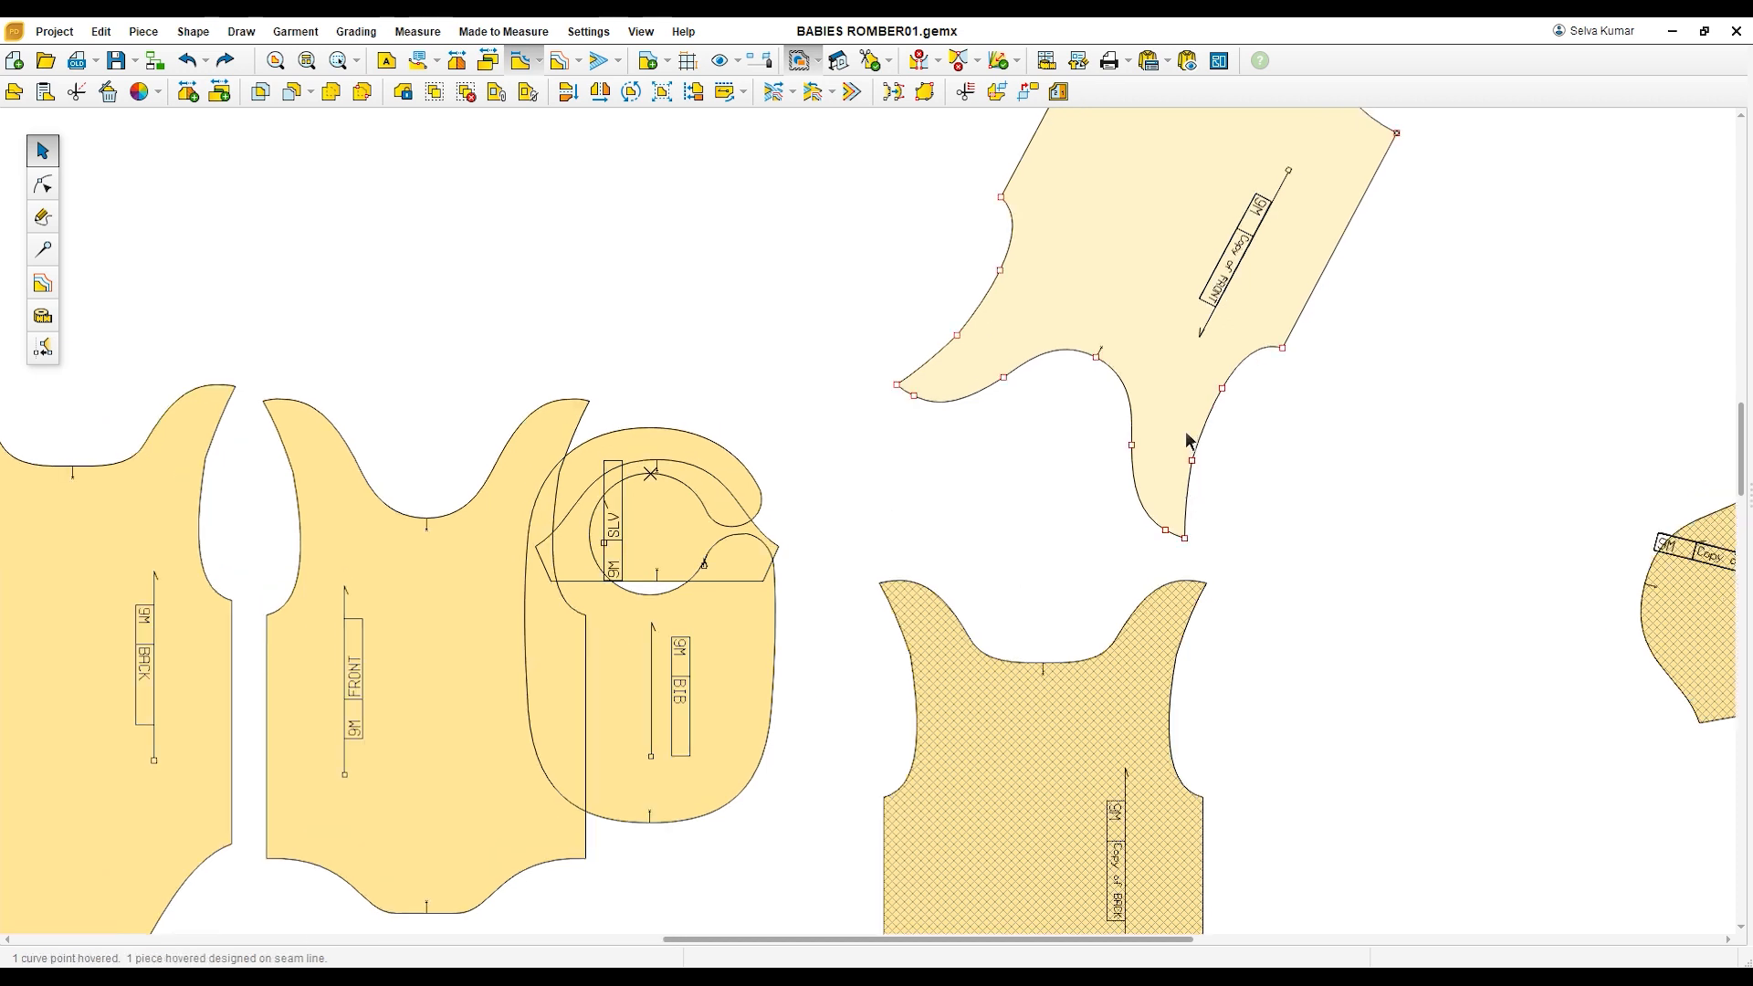
{"action": "left_click_drag", "start_coordinate": [1194, 464], "coordinate": [1185, 670]}
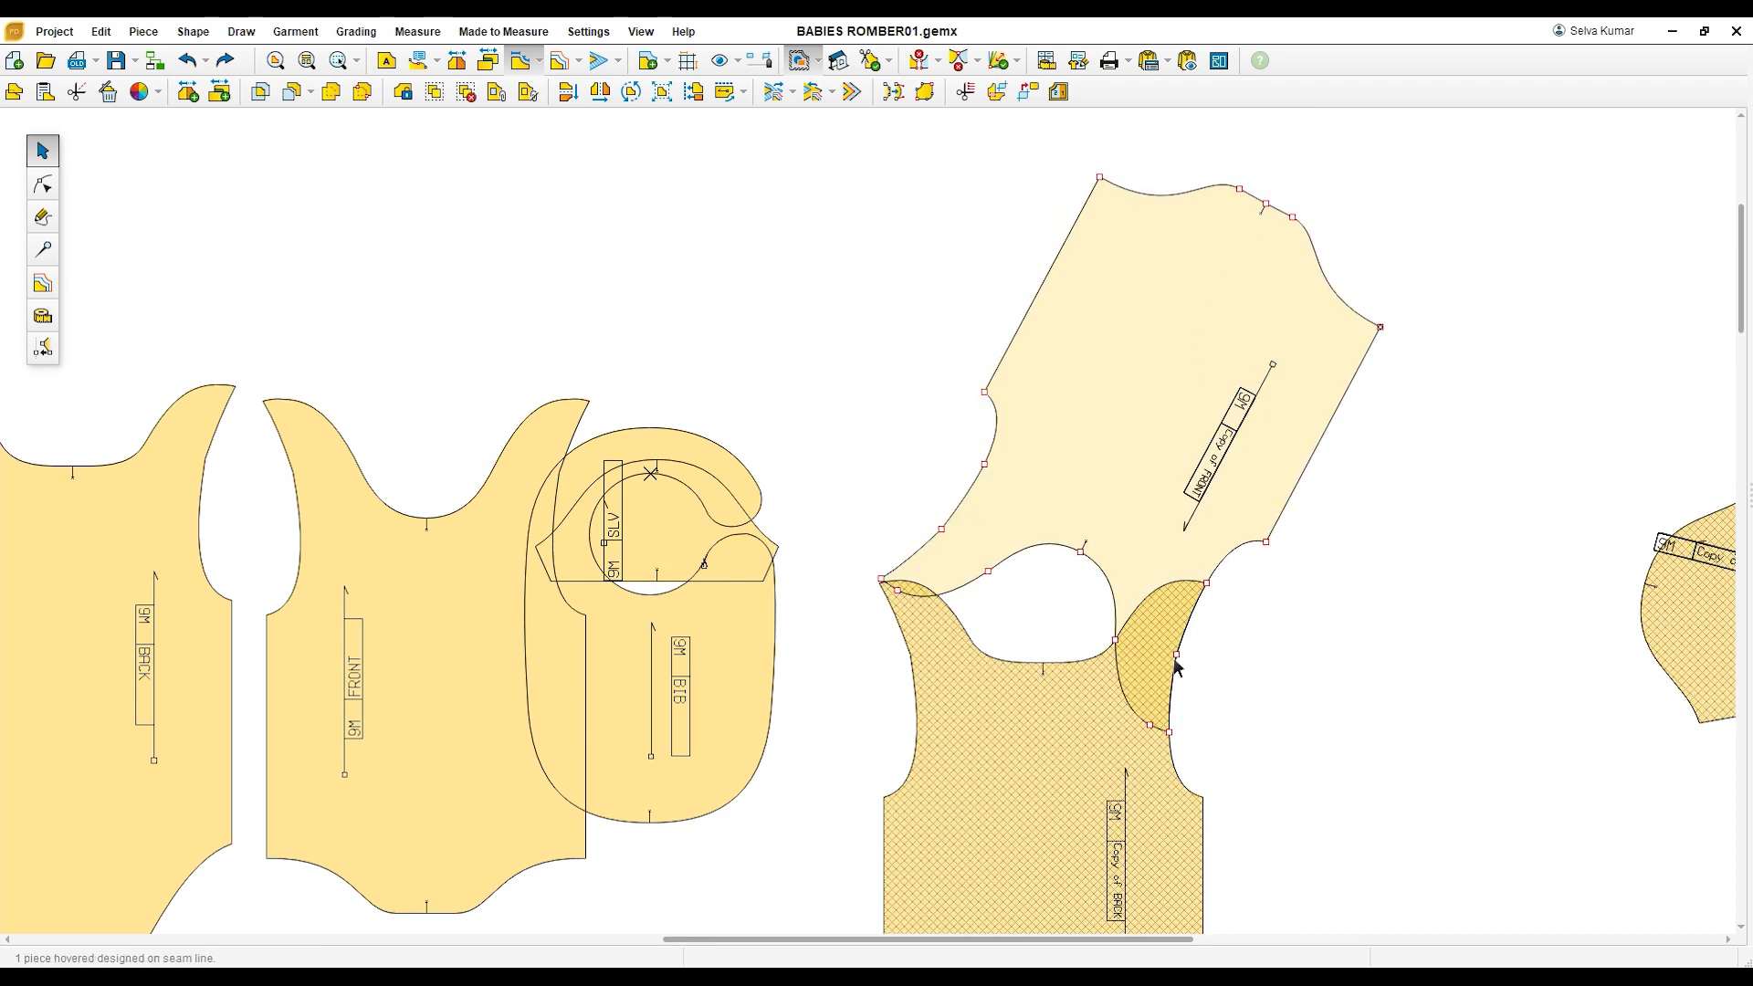
Step: Reassemble the copied back and front with overlapping shoulders, set the copied sleeve against their armhole, and save the project
{"action": "left_click_drag", "start_coordinate": [1683, 610], "coordinate": [1629, 481]}
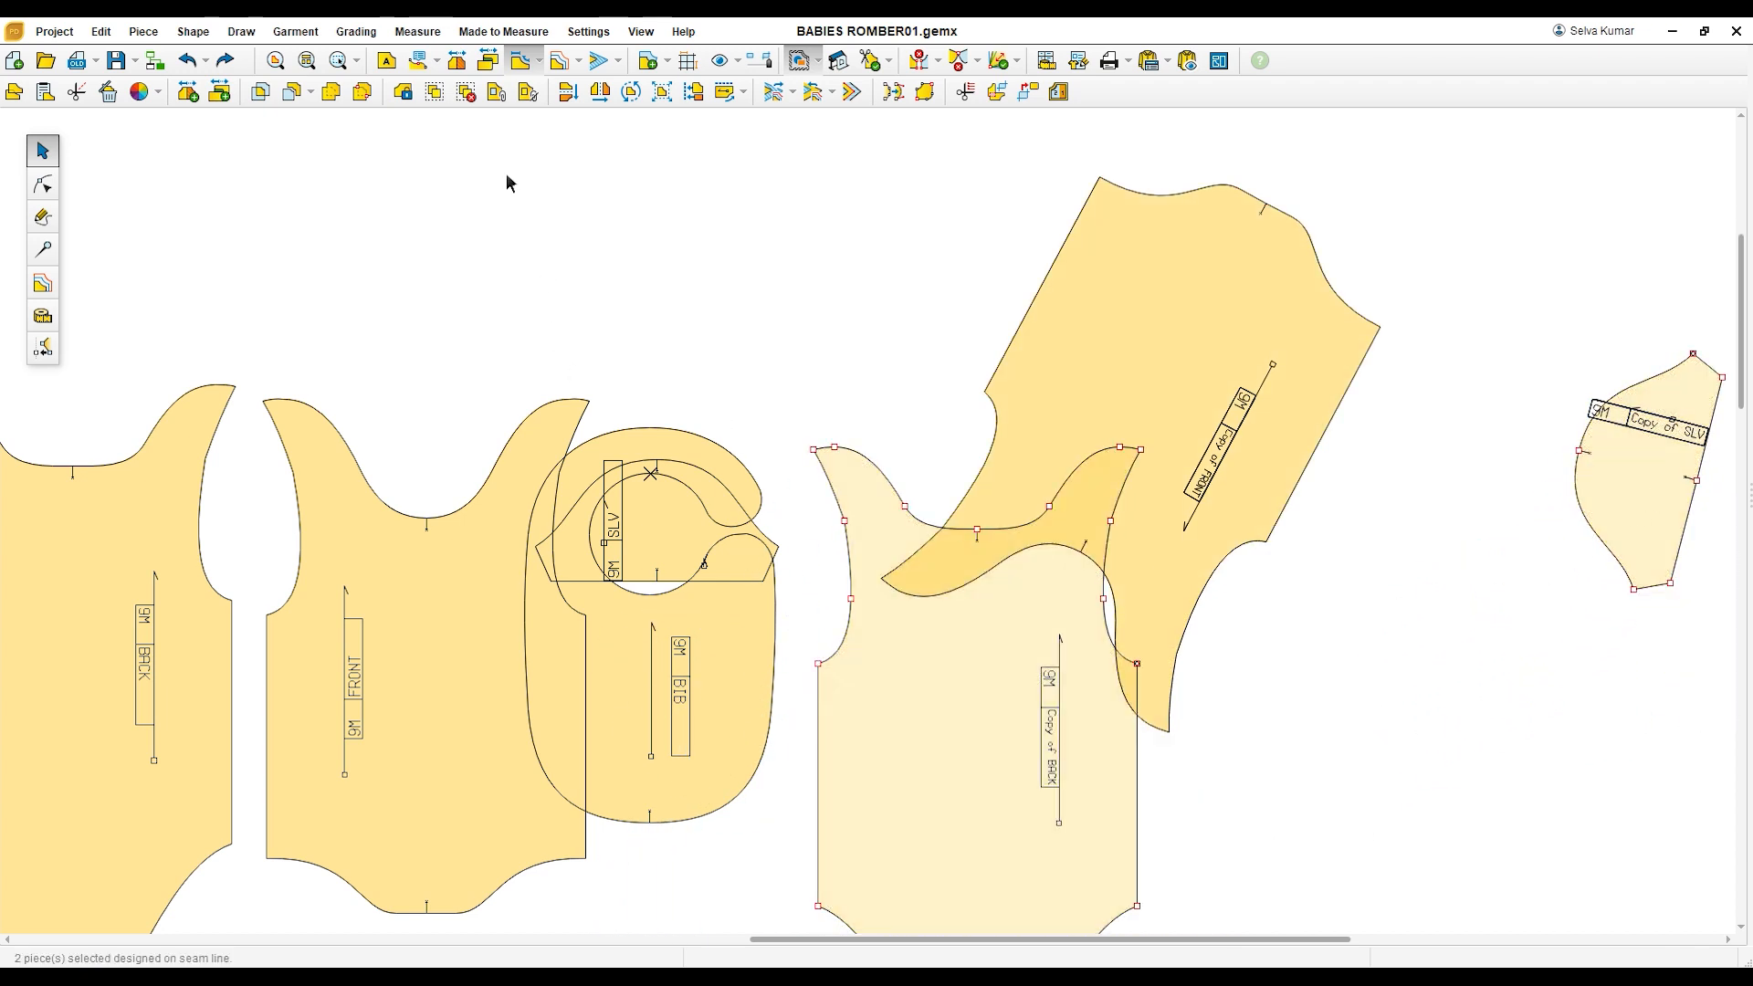
{"action": "left_click", "coordinate": [722, 304]}
{"action": "left_click_drag", "start_coordinate": [1633, 521], "coordinate": [1512, 699]}
{"action": "left_click_drag", "start_coordinate": [1181, 519], "coordinate": [1197, 447]}
{"action": "left_click_drag", "start_coordinate": [1197, 599], "coordinate": [1118, 535]}
{"action": "left_click_drag", "start_coordinate": [1509, 634], "coordinate": [1117, 531]}
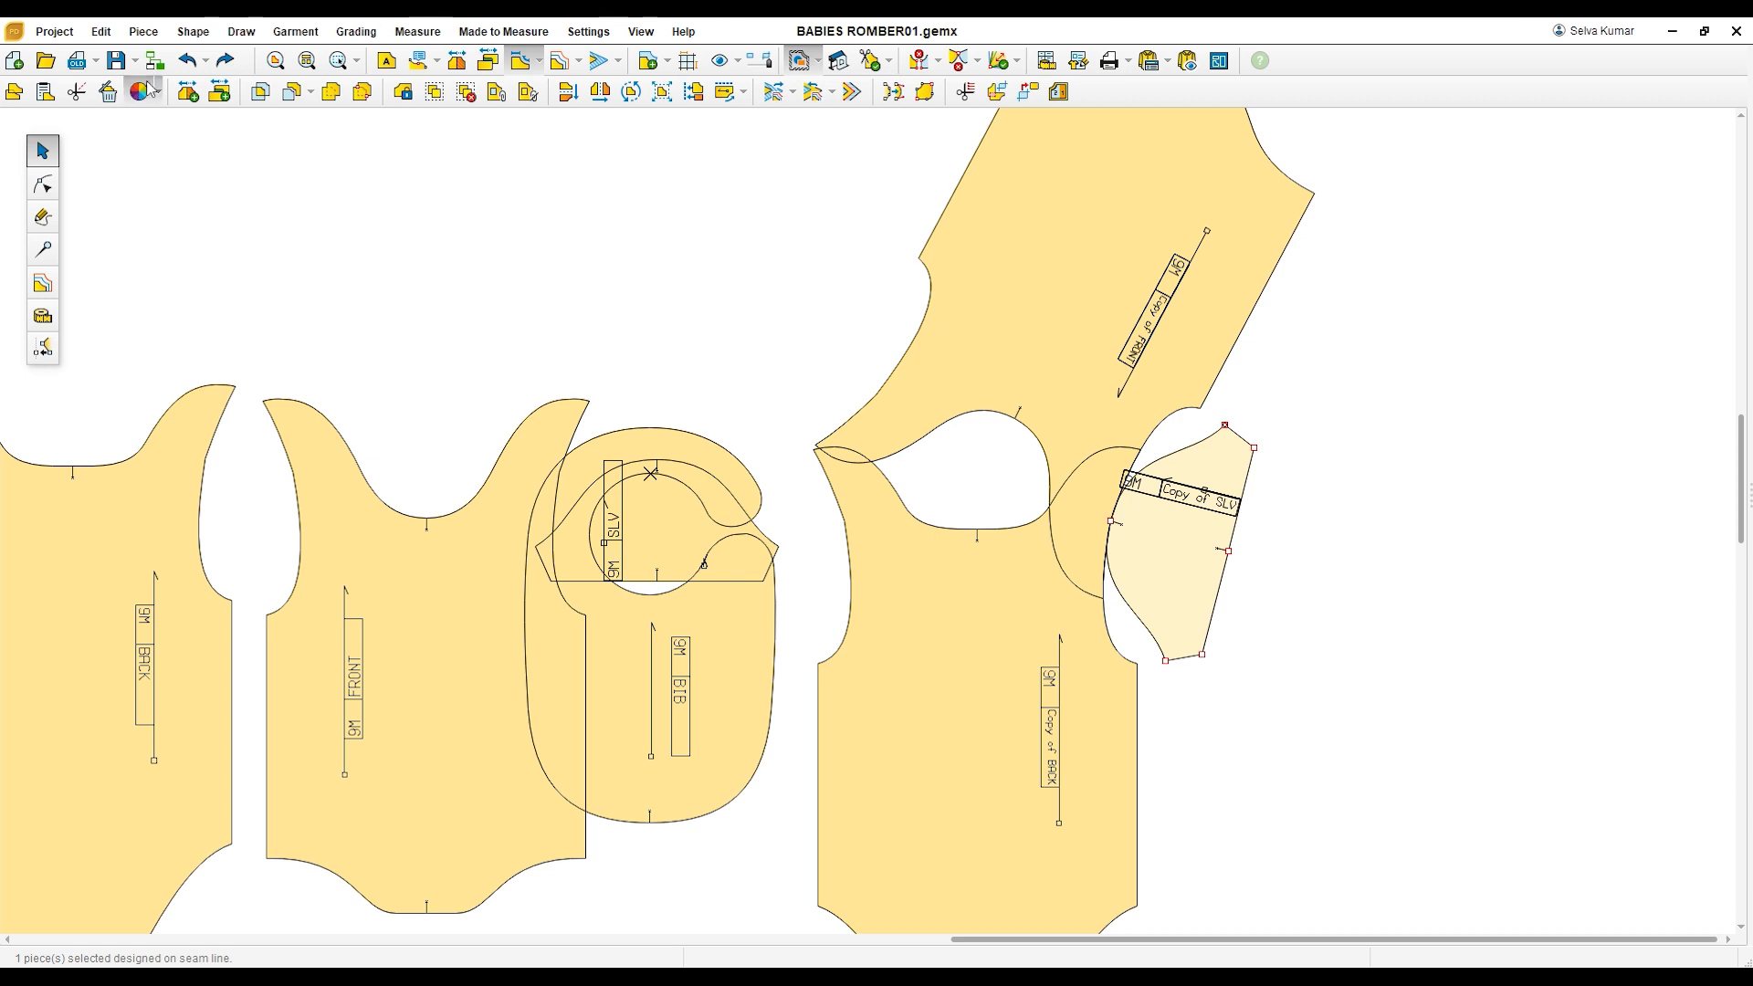
{"action": "left_click", "coordinate": [117, 61]}
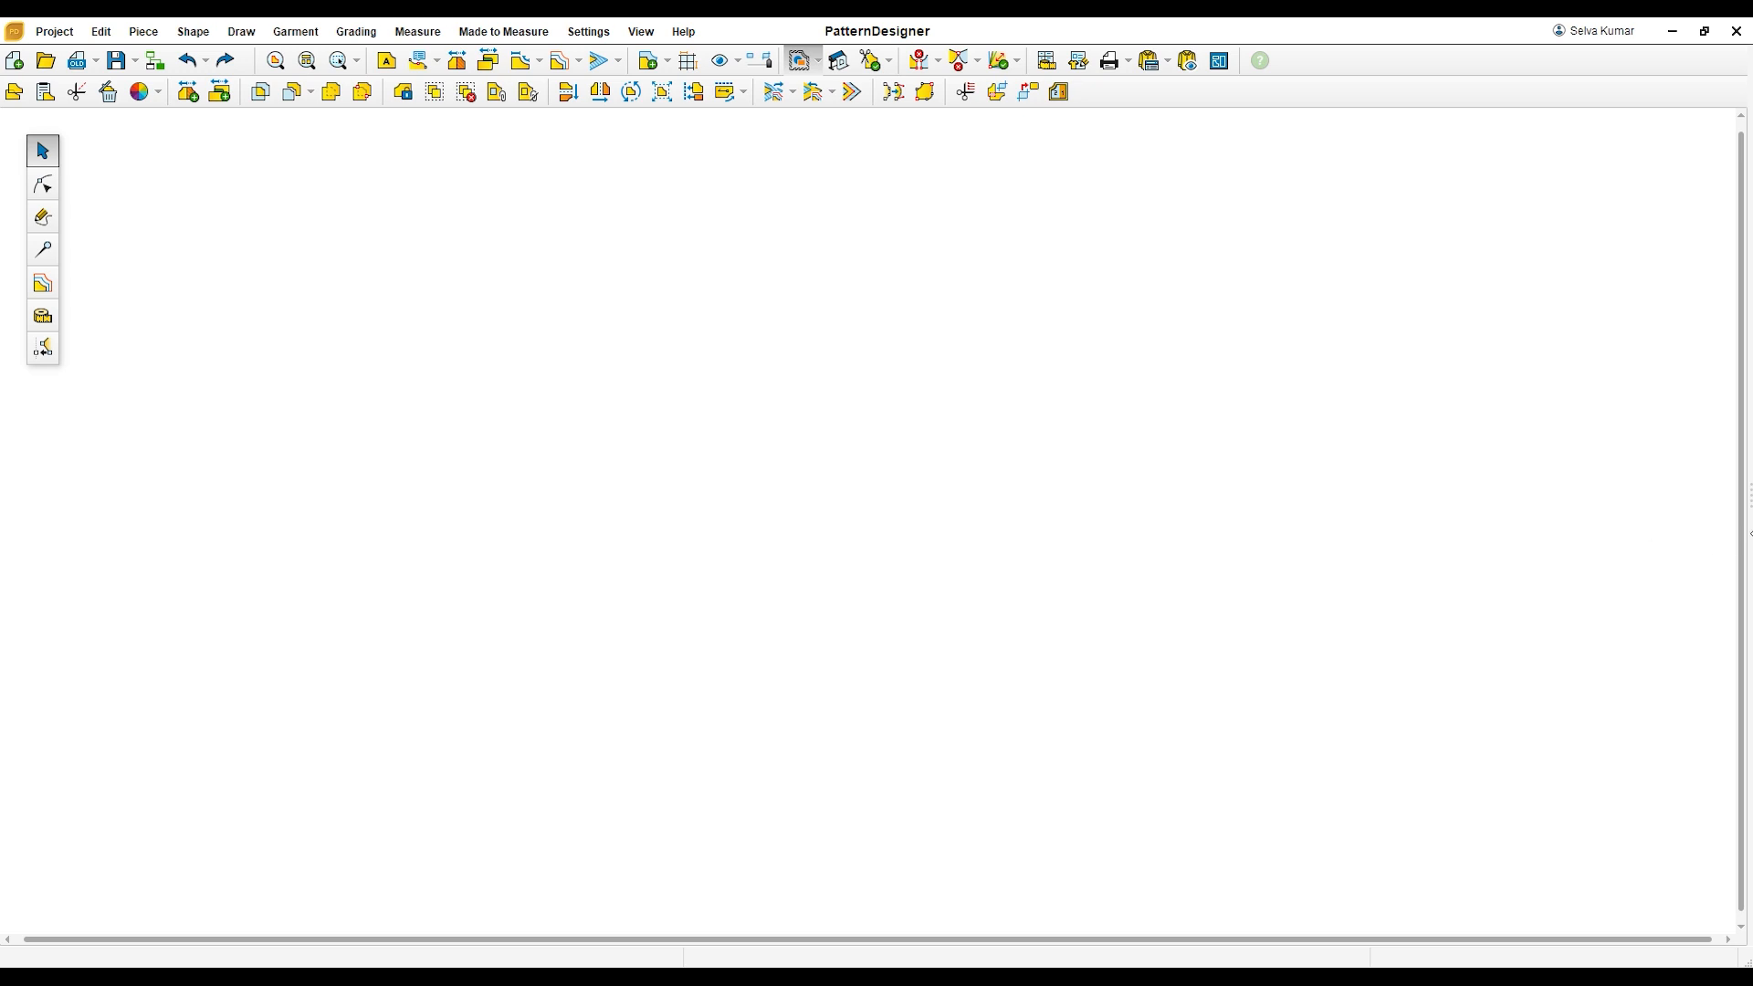
Step: Draw a diagonal rectangle piece 17 inches wide and 5.25 inches high on the empty workspace
{"action": "left_click_drag", "start_coordinate": [1751, 532], "coordinate": [1573, 523]}
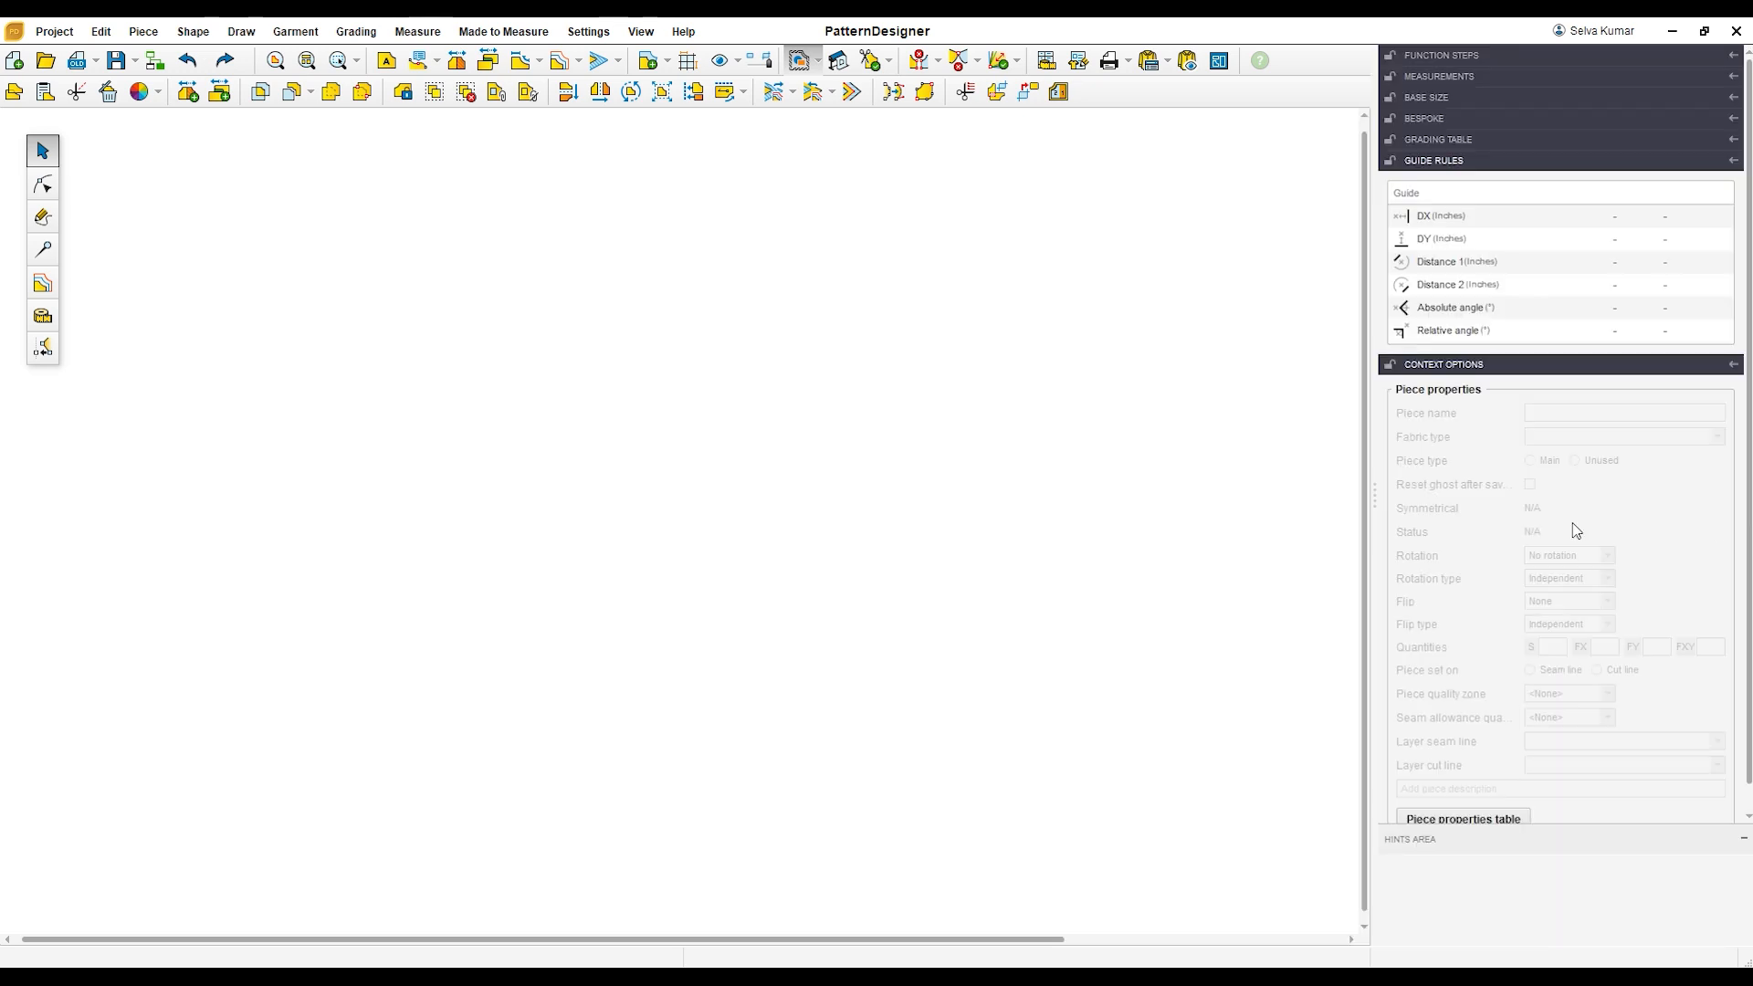
{"action": "left_click", "coordinate": [41, 219]}
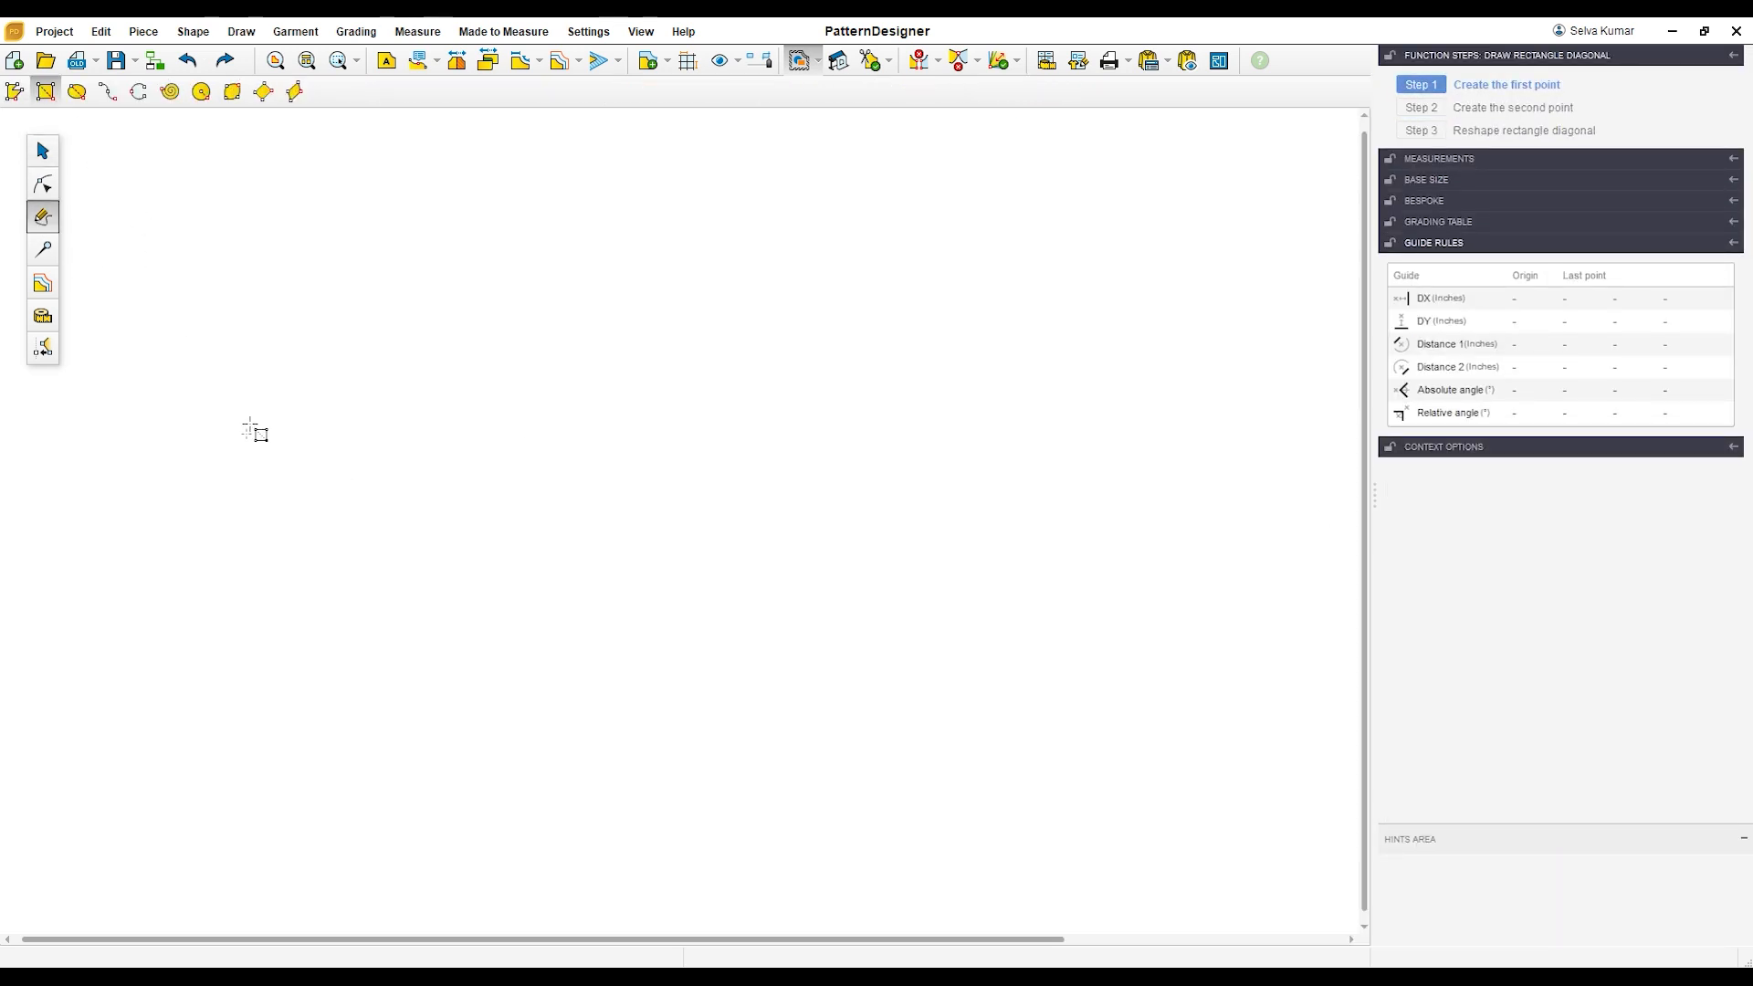
{"action": "left_click", "coordinate": [233, 392]}
{"action": "left_click", "coordinate": [827, 626]}
{"action": "double_click", "coordinate": [1638, 163]}
{"action": "type", "text": "17"}
{"action": "key", "text": "Tab"}
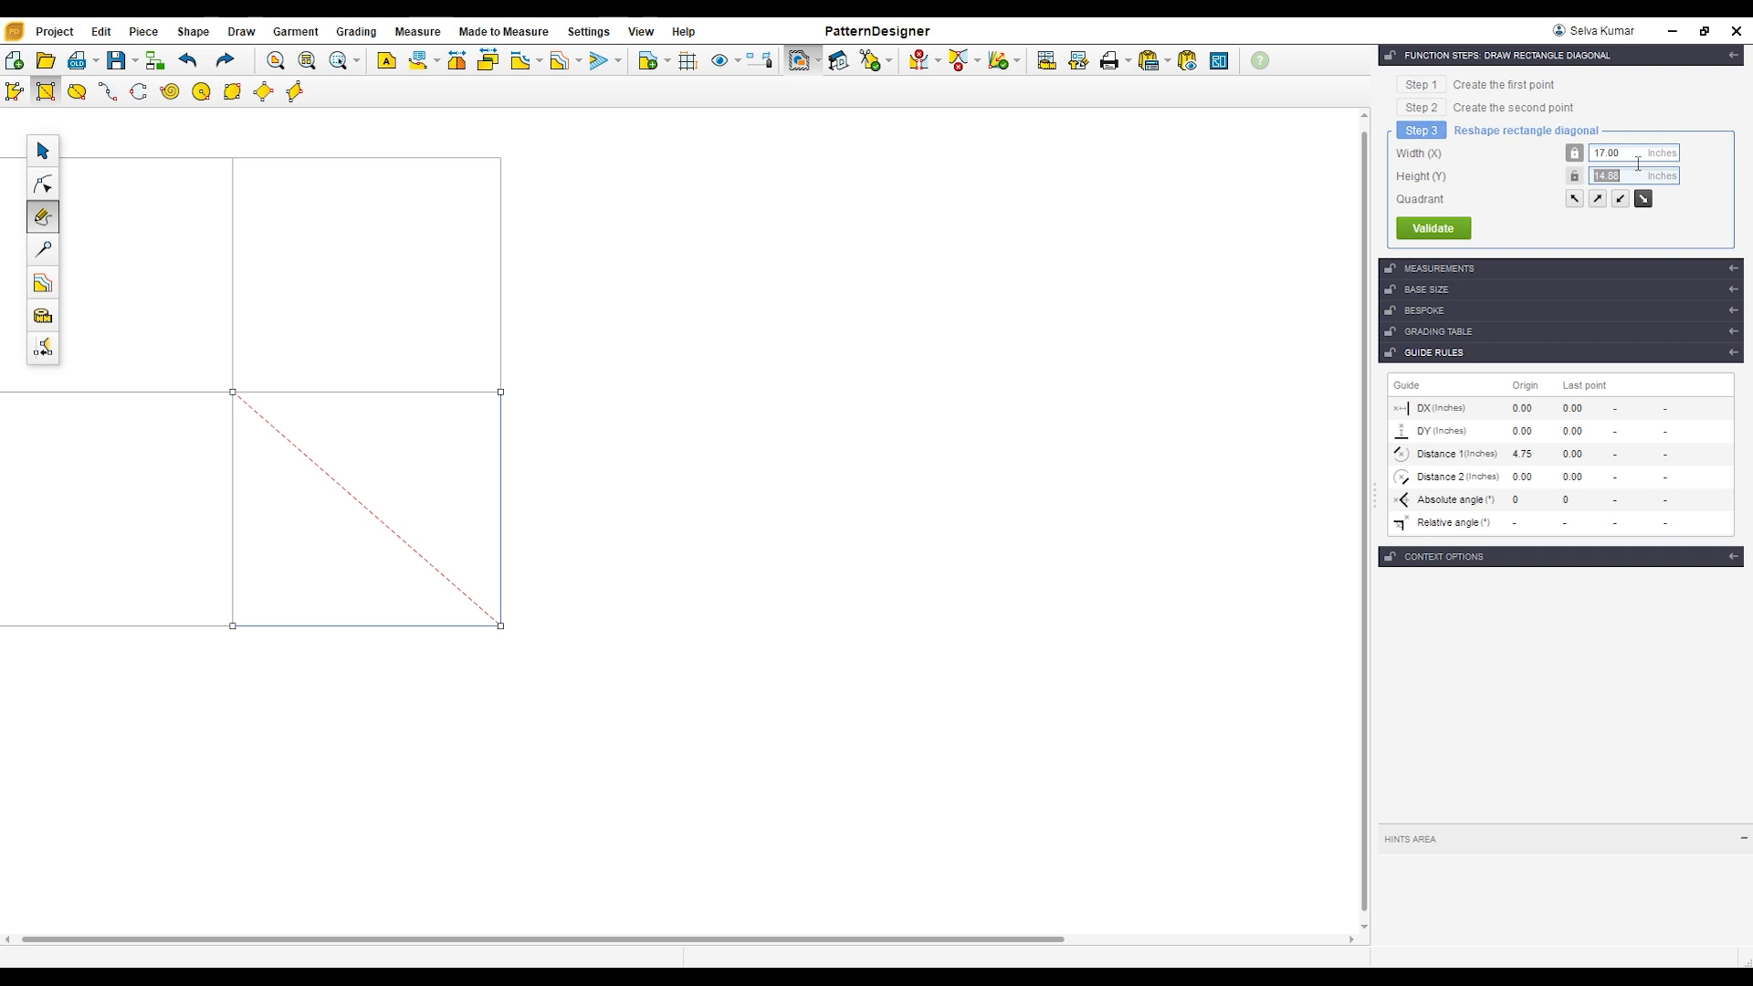
{"action": "type", "text": "5.25"}
{"action": "key", "text": "Return"}
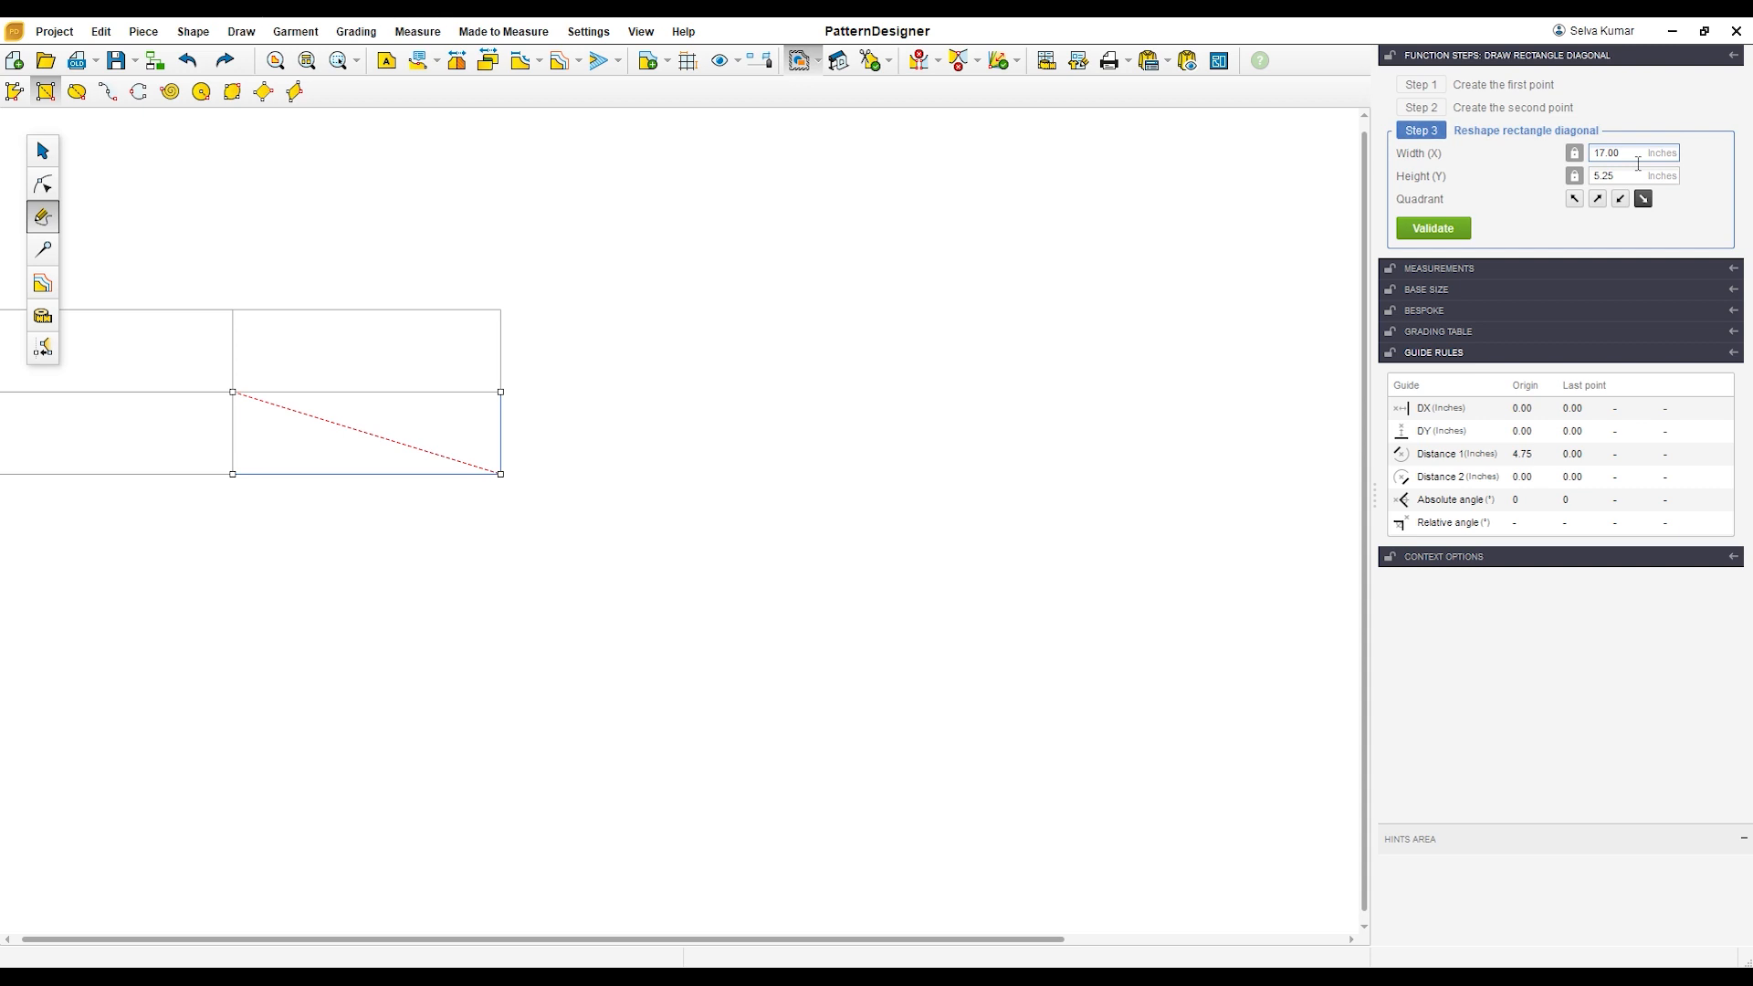
{"action": "key", "text": "Return"}
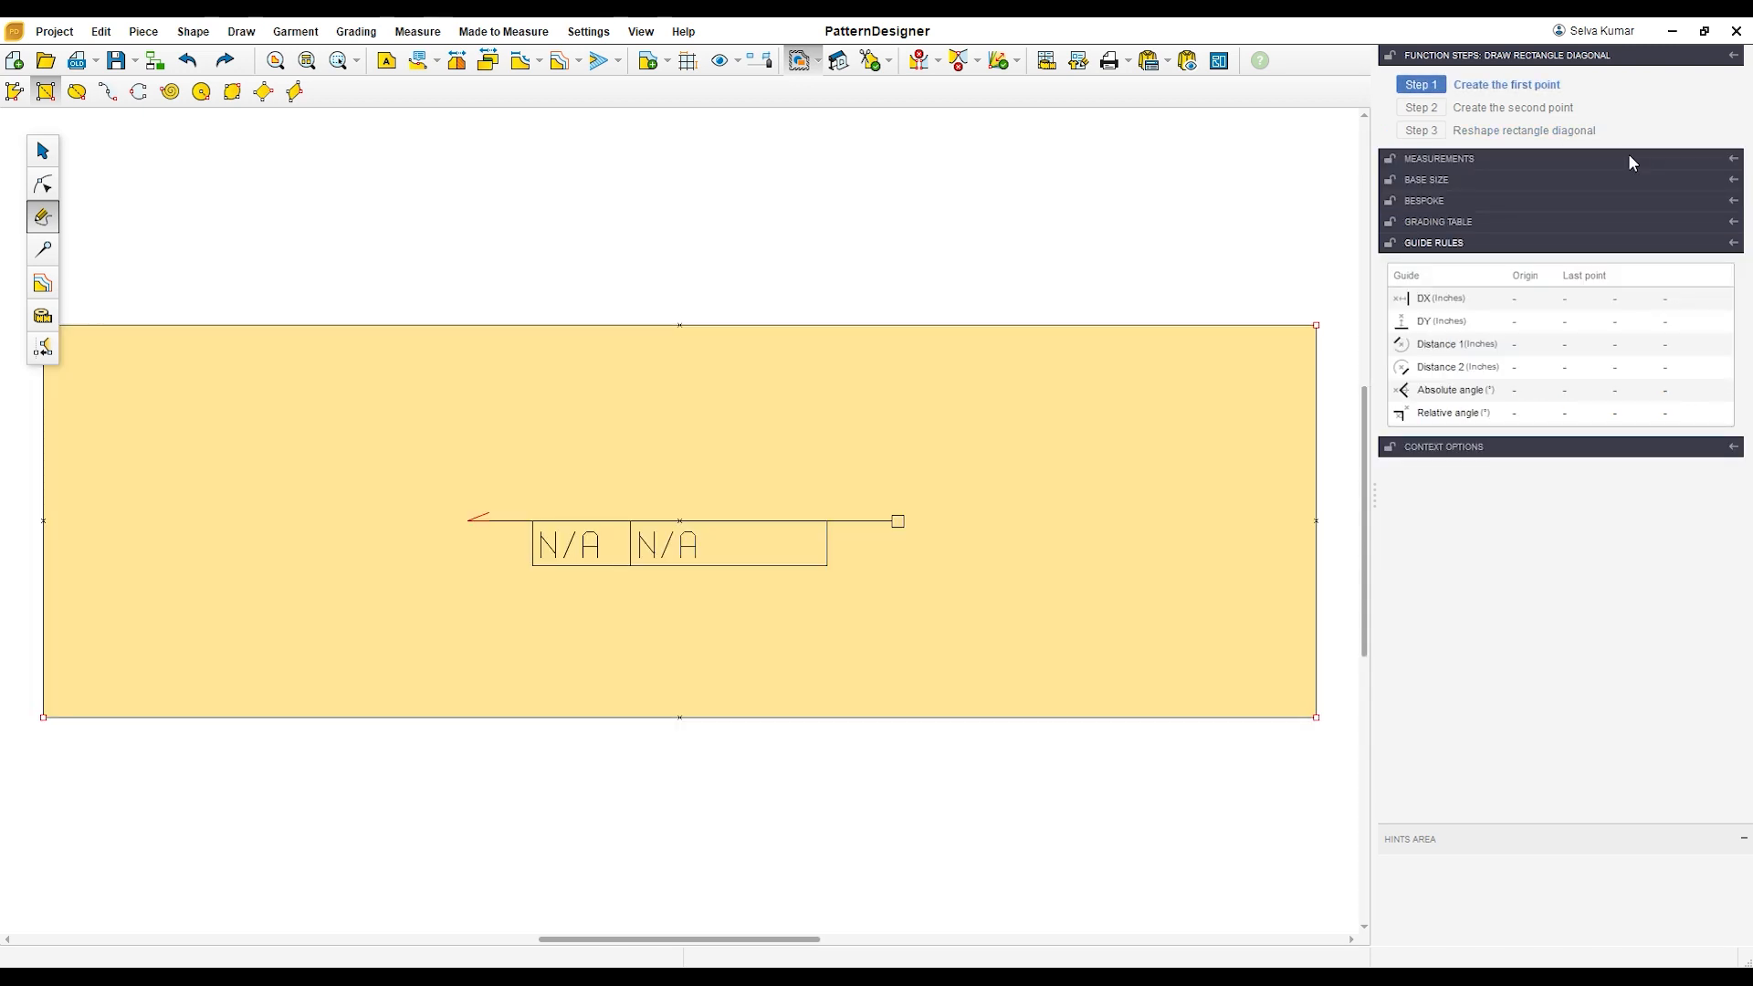
Step: Display the section lengths along the rectangle's edges and switch to point editing
{"action": "left_click", "coordinate": [43, 150]}
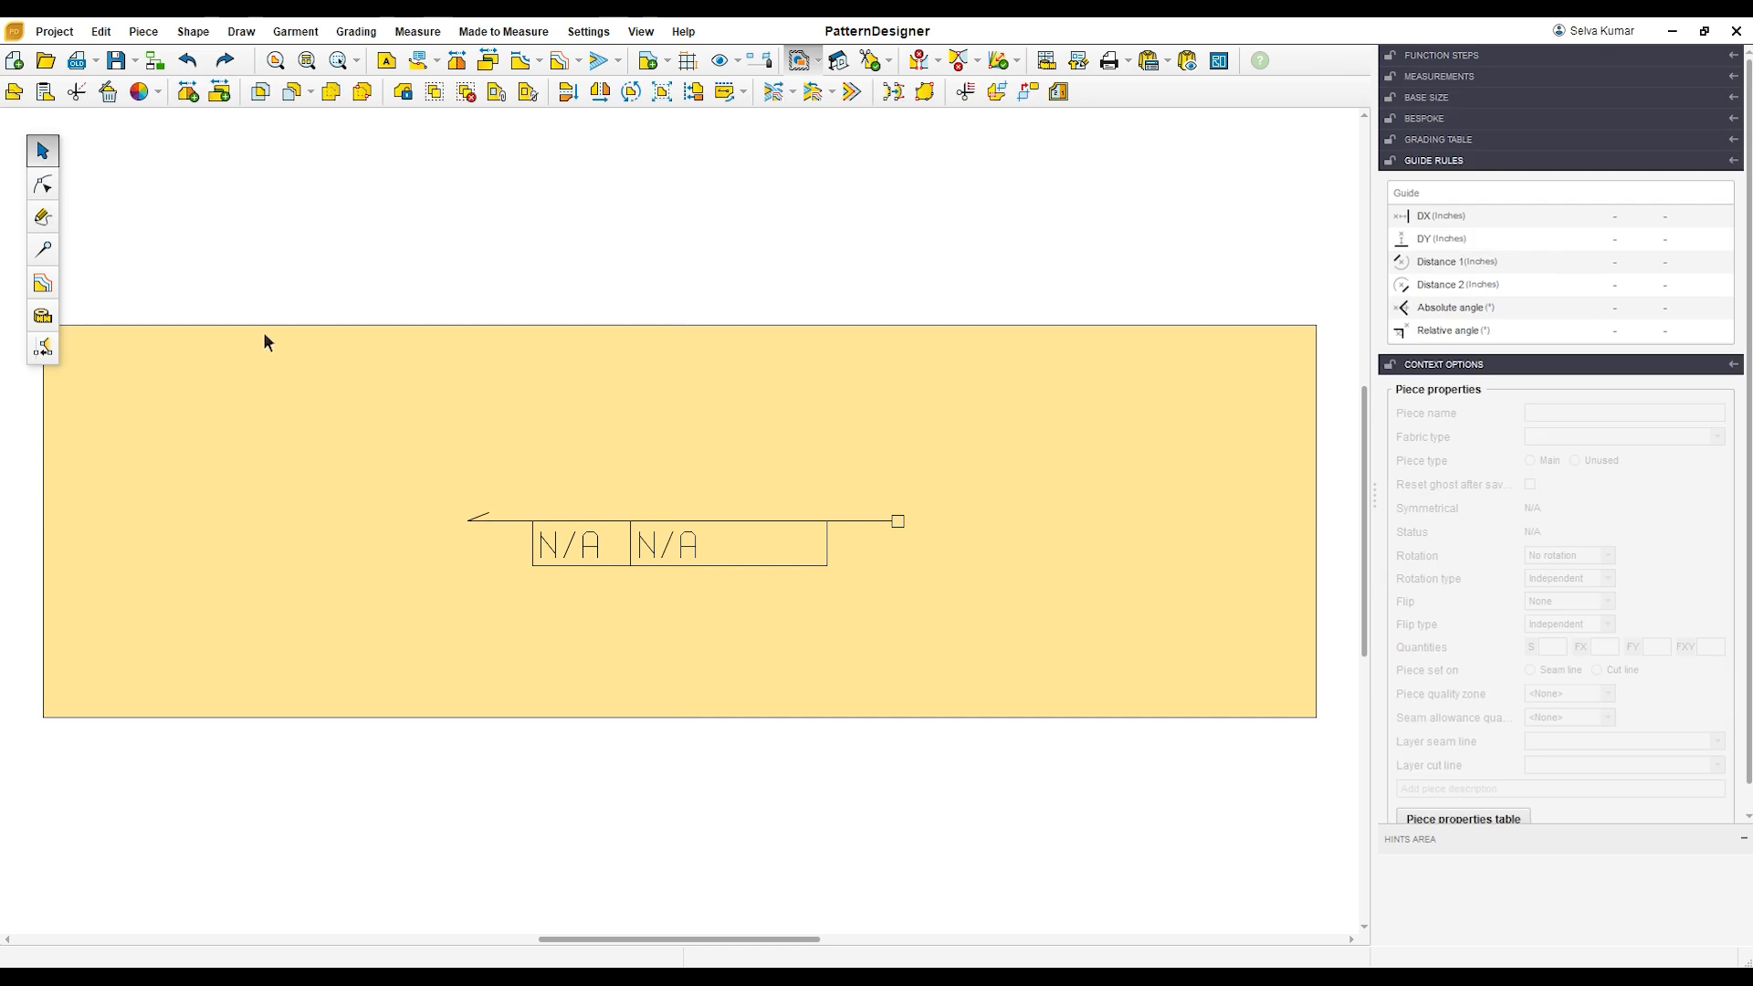
{"action": "scroll", "coordinate": [427, 419], "scroll_direction": "down", "scroll_amount": 1}
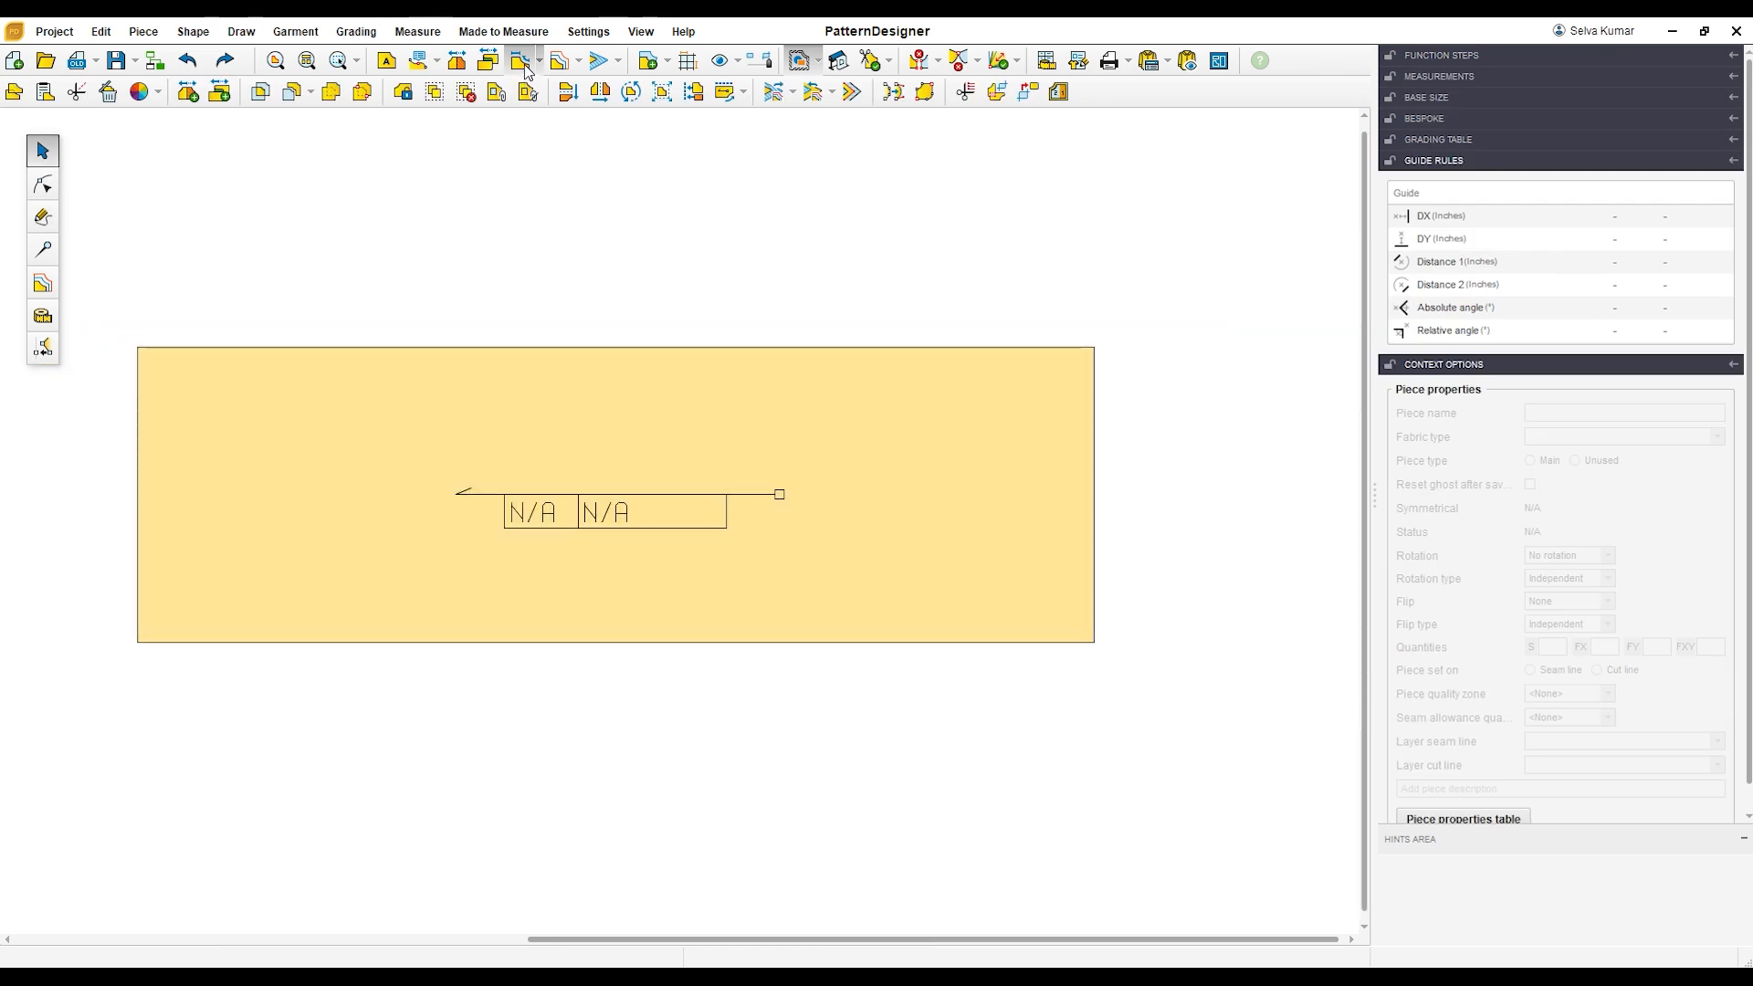
{"action": "scroll", "coordinate": [416, 430], "scroll_direction": "up", "scroll_amount": 1}
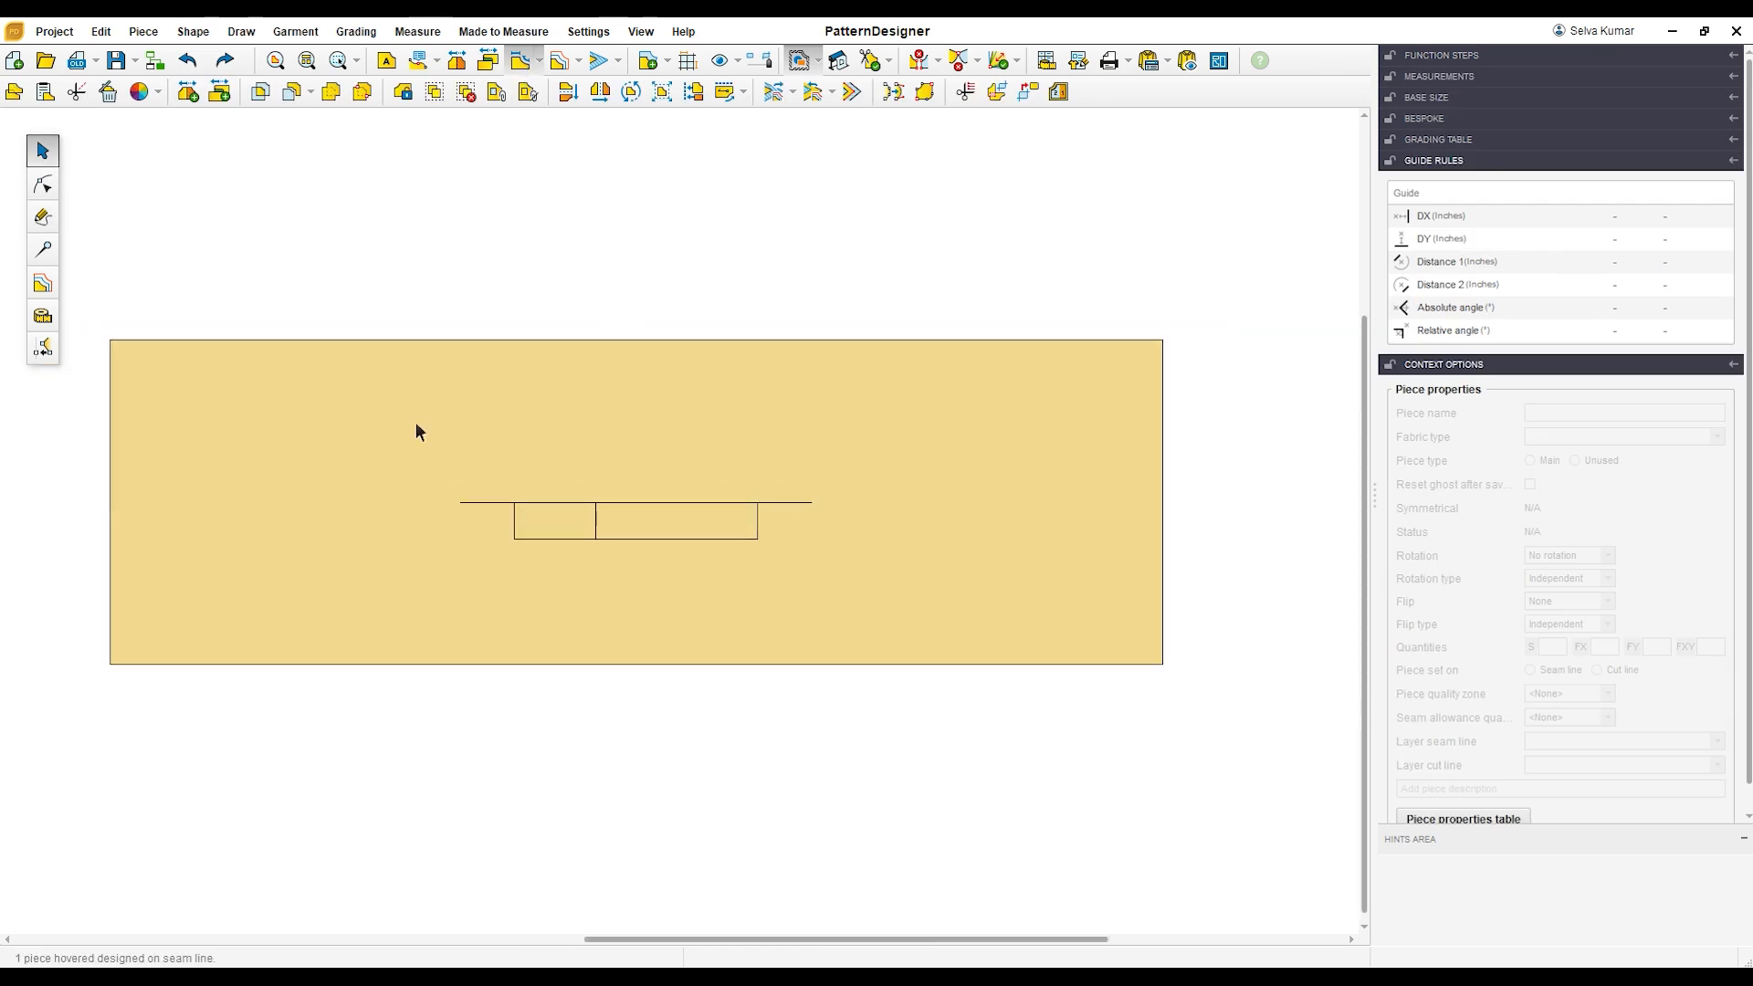
{"action": "left_click", "coordinate": [43, 185]}
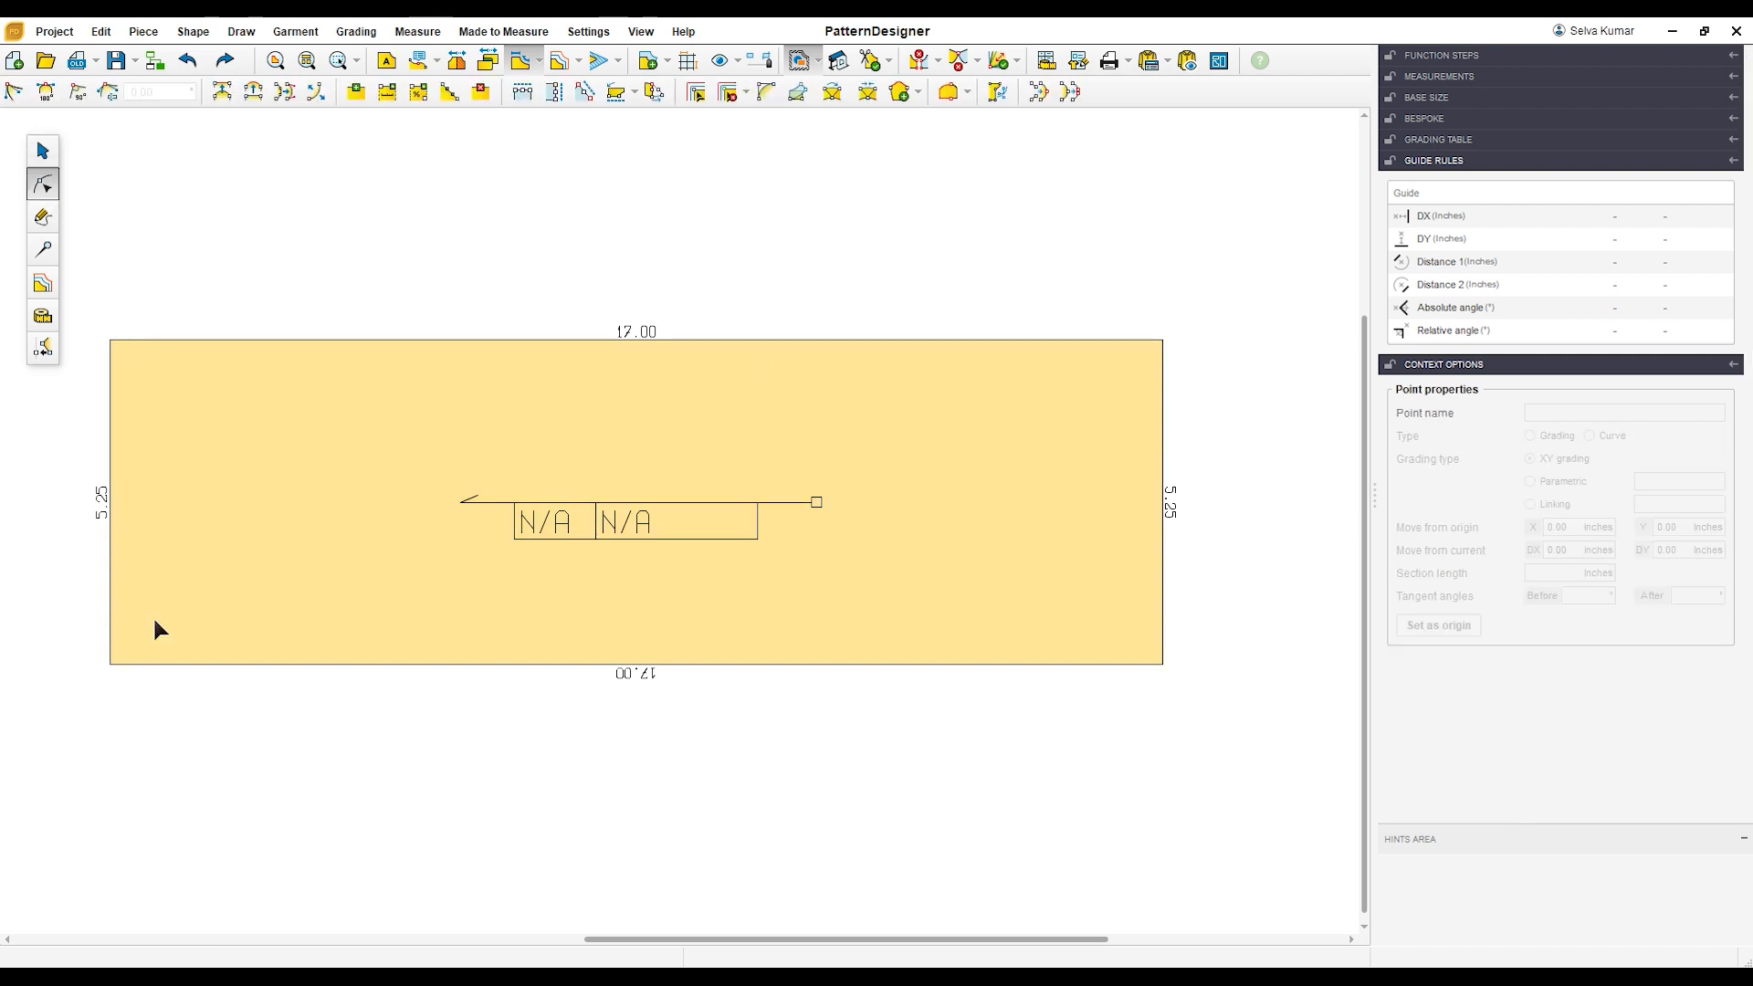
Step: Add a point on the rectangle's left edge, 2.38 inches up from the lower-left corner
{"action": "left_click", "coordinate": [198, 612]}
{"action": "left_click_drag", "start_coordinate": [63, 621], "coordinate": [157, 698]}
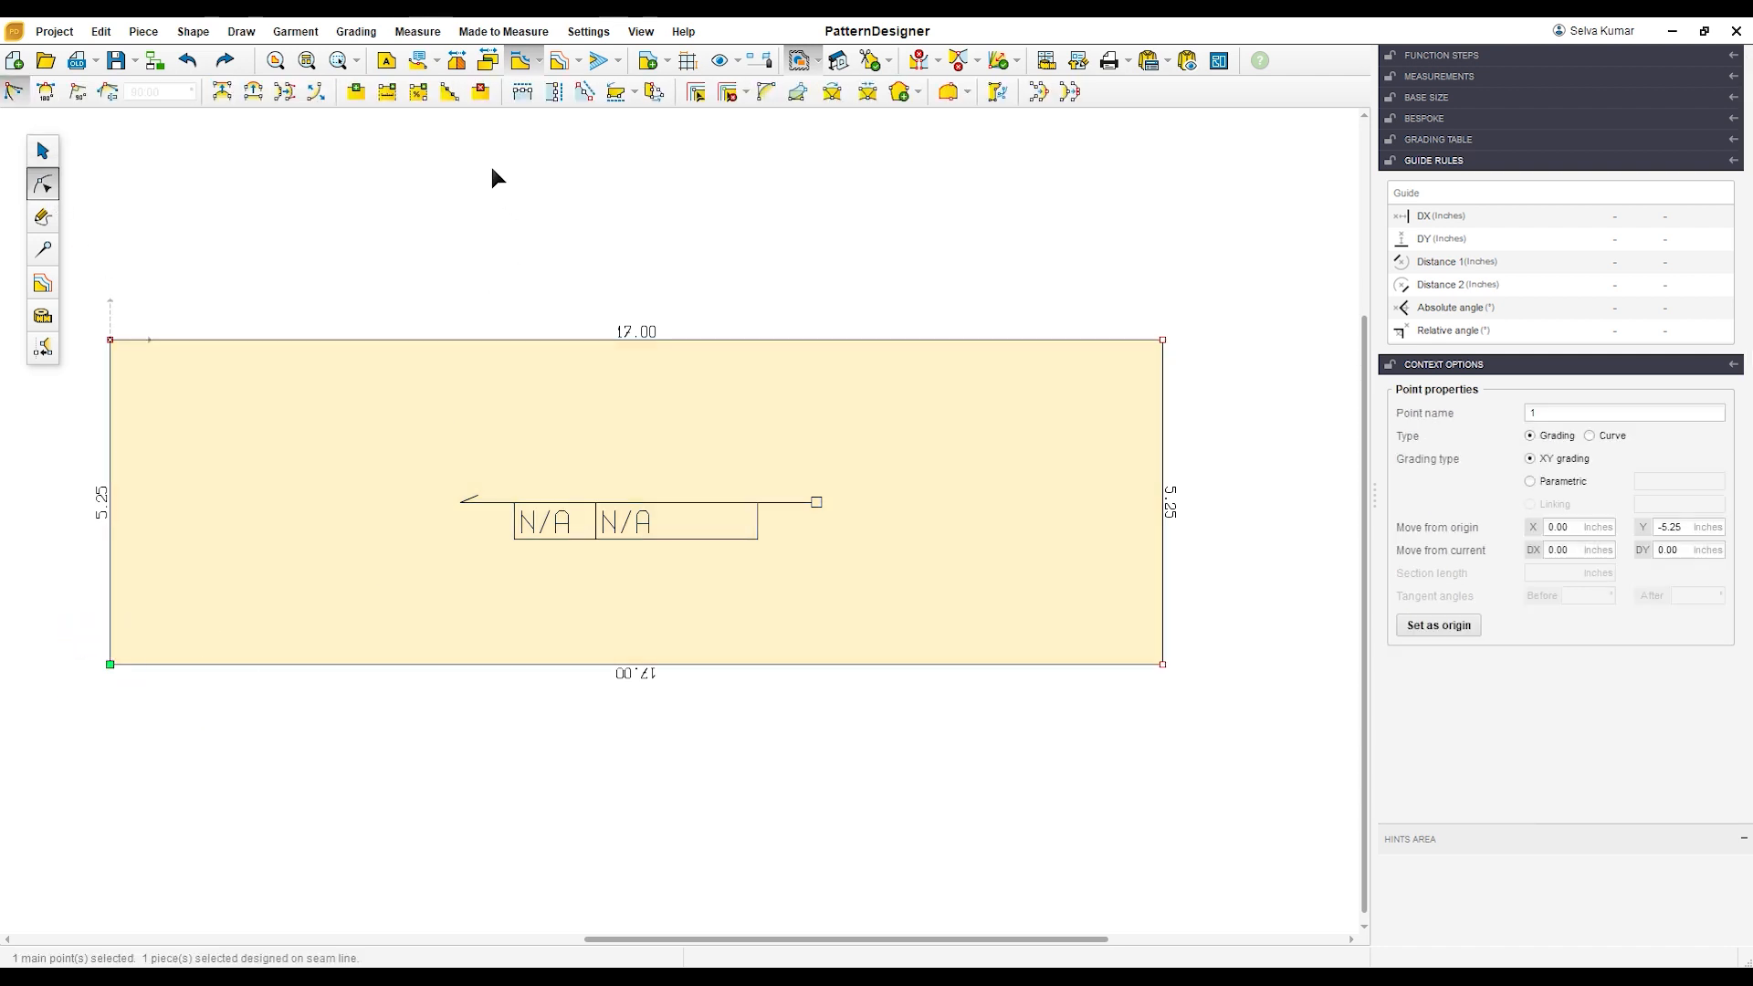
{"action": "left_click", "coordinate": [389, 92]}
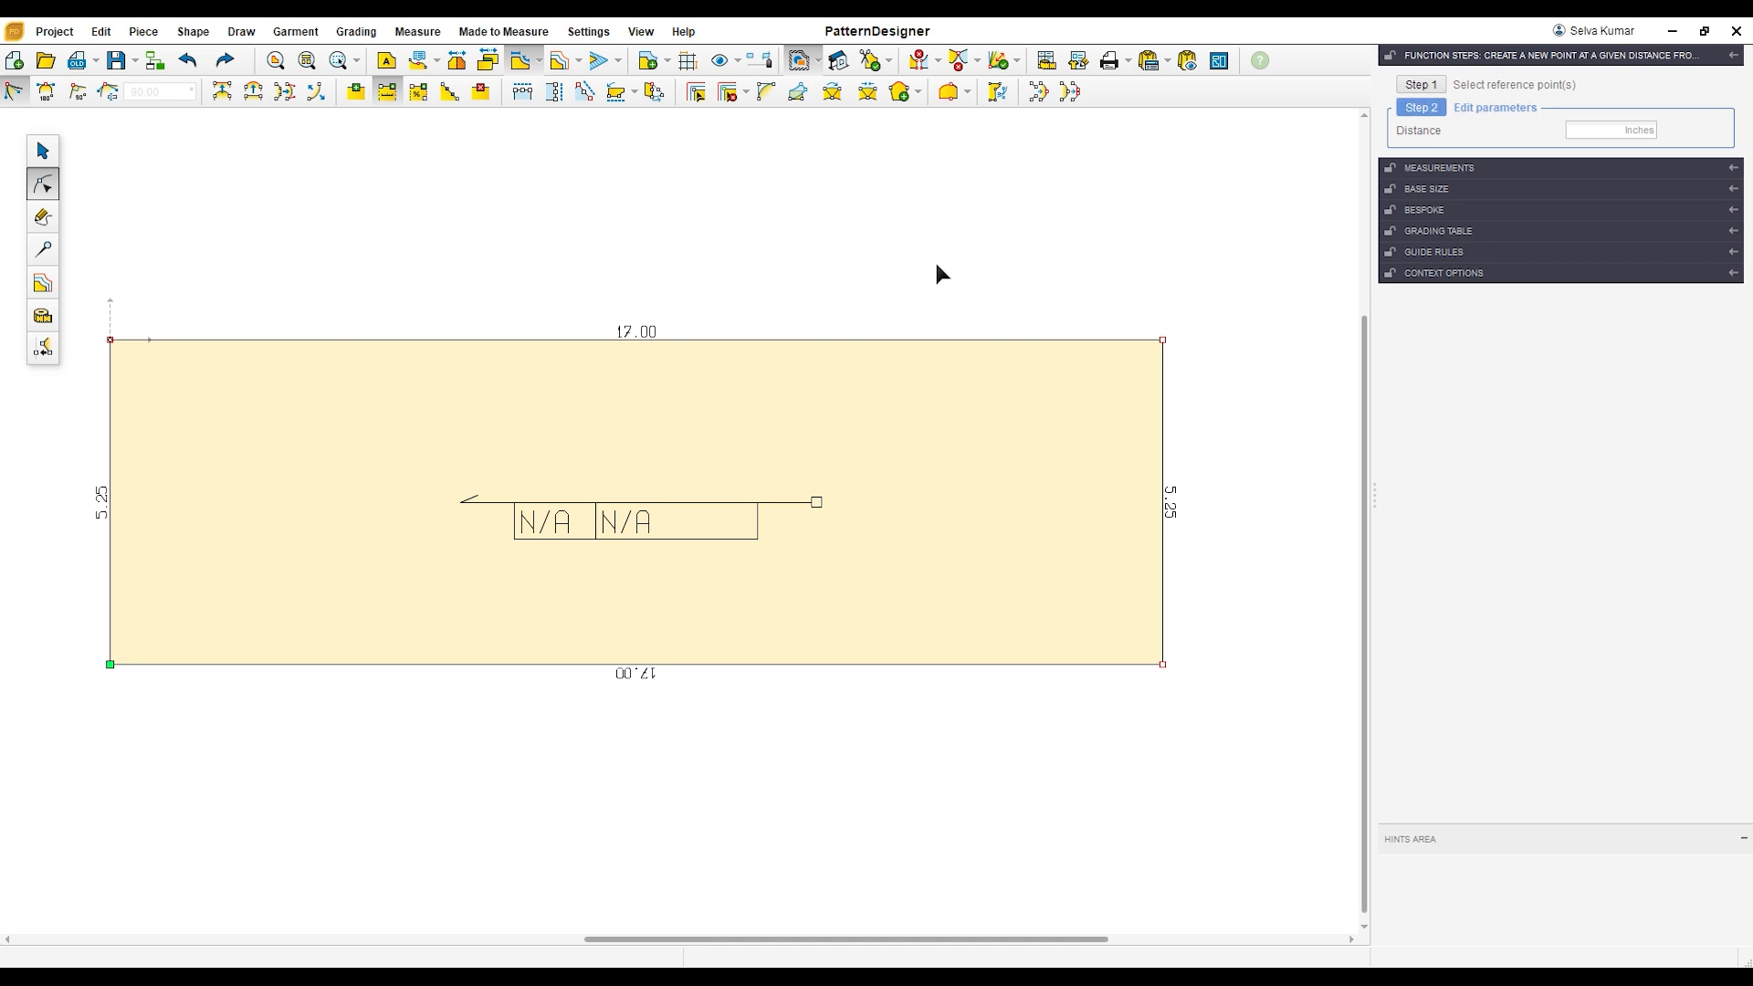
{"action": "left_click", "coordinate": [1613, 136]}
{"action": "type", "text": "2.38"}
{"action": "key", "text": "Return"}
Step: Add a point on the rectangle's bottom edge, 0.75 inches from the lower-left corner
{"action": "left_click_drag", "start_coordinate": [60, 627], "coordinate": [148, 676]}
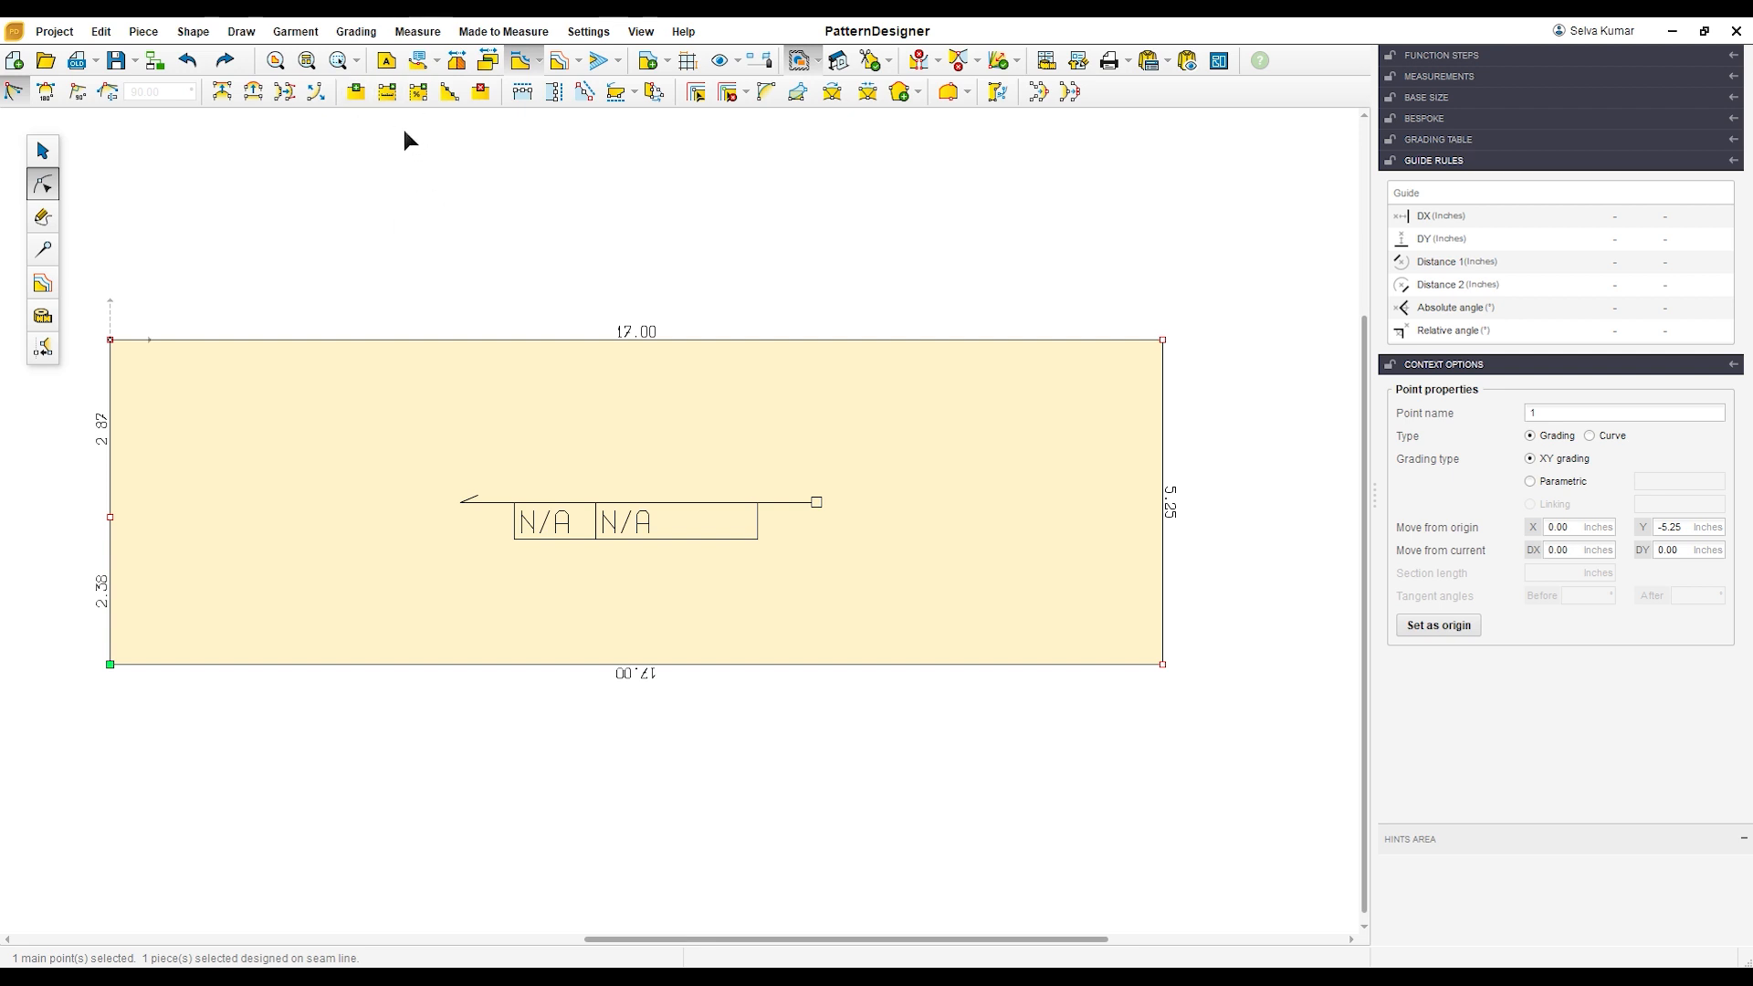
{"action": "left_click", "coordinate": [388, 91]}
{"action": "left_click", "coordinate": [1583, 131]}
{"action": "type", "text": "-0"}
{"action": "key", "text": "Return"}
Step: Add another point along the bottom edge, 1.25 inches beyond the 0.75-inch point and 2 inches from the lower-left corner
{"action": "left_click", "coordinate": [121, 691]}
{"action": "left_click", "coordinate": [387, 91]}
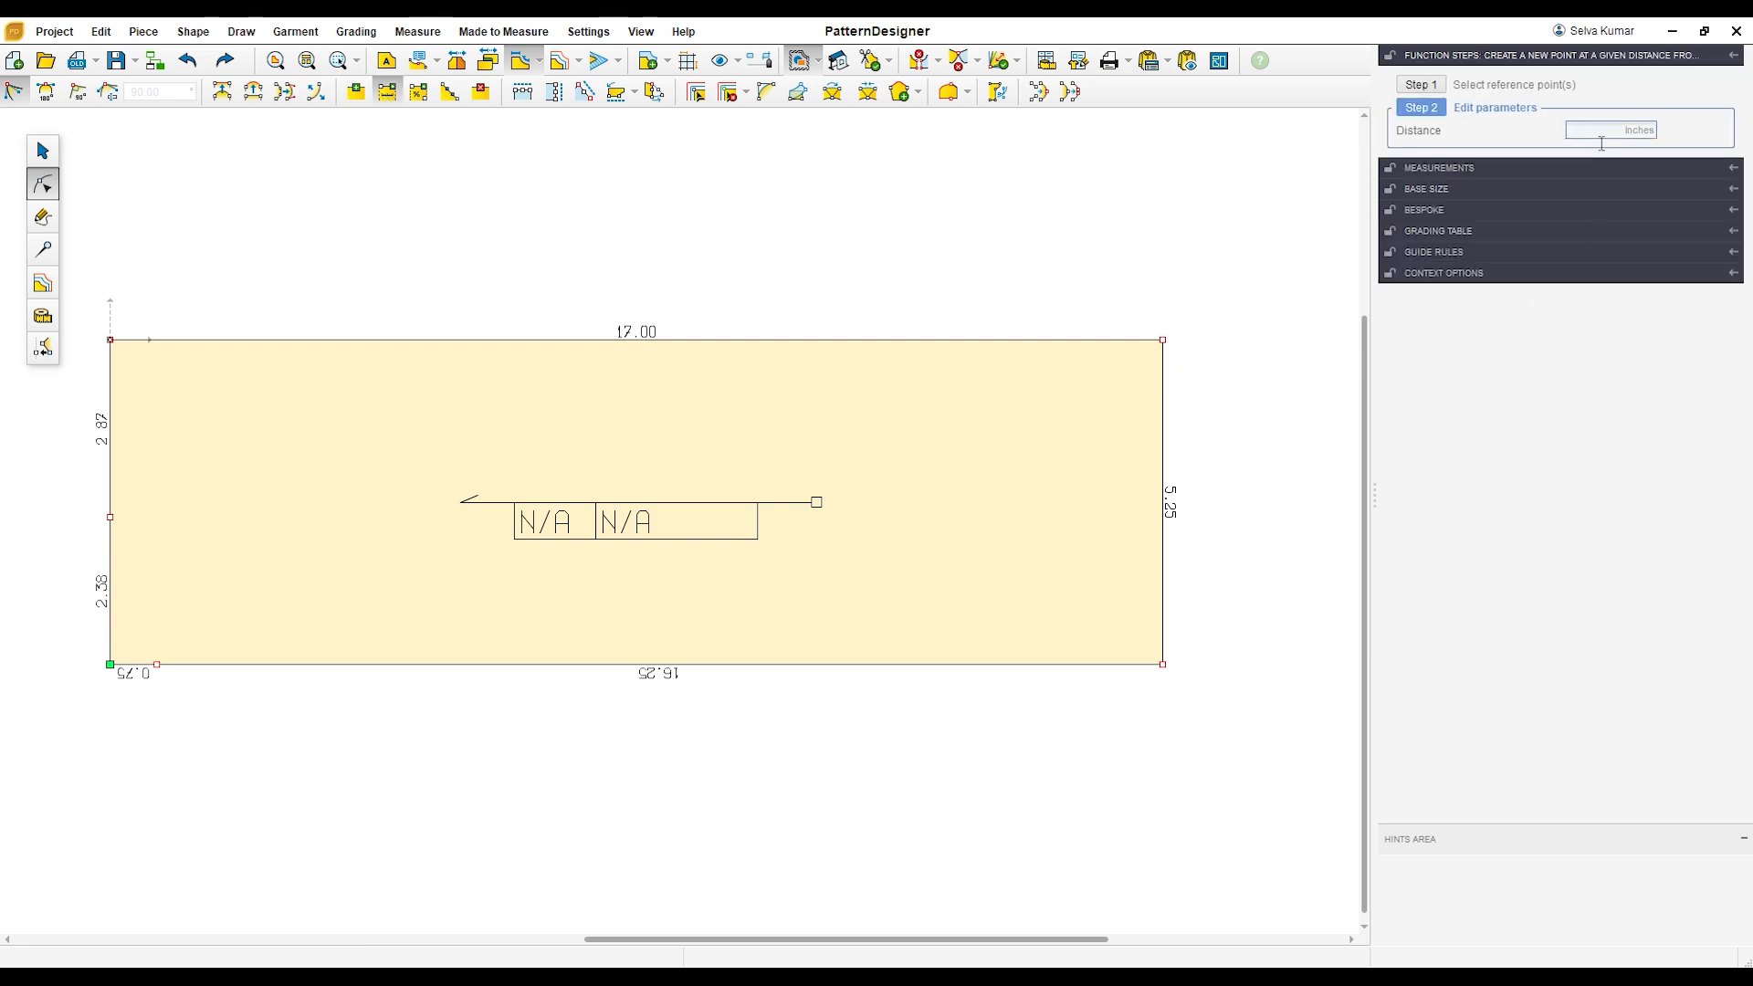
{"action": "type", "text": "1.25"}
{"action": "key", "text": "Return"}
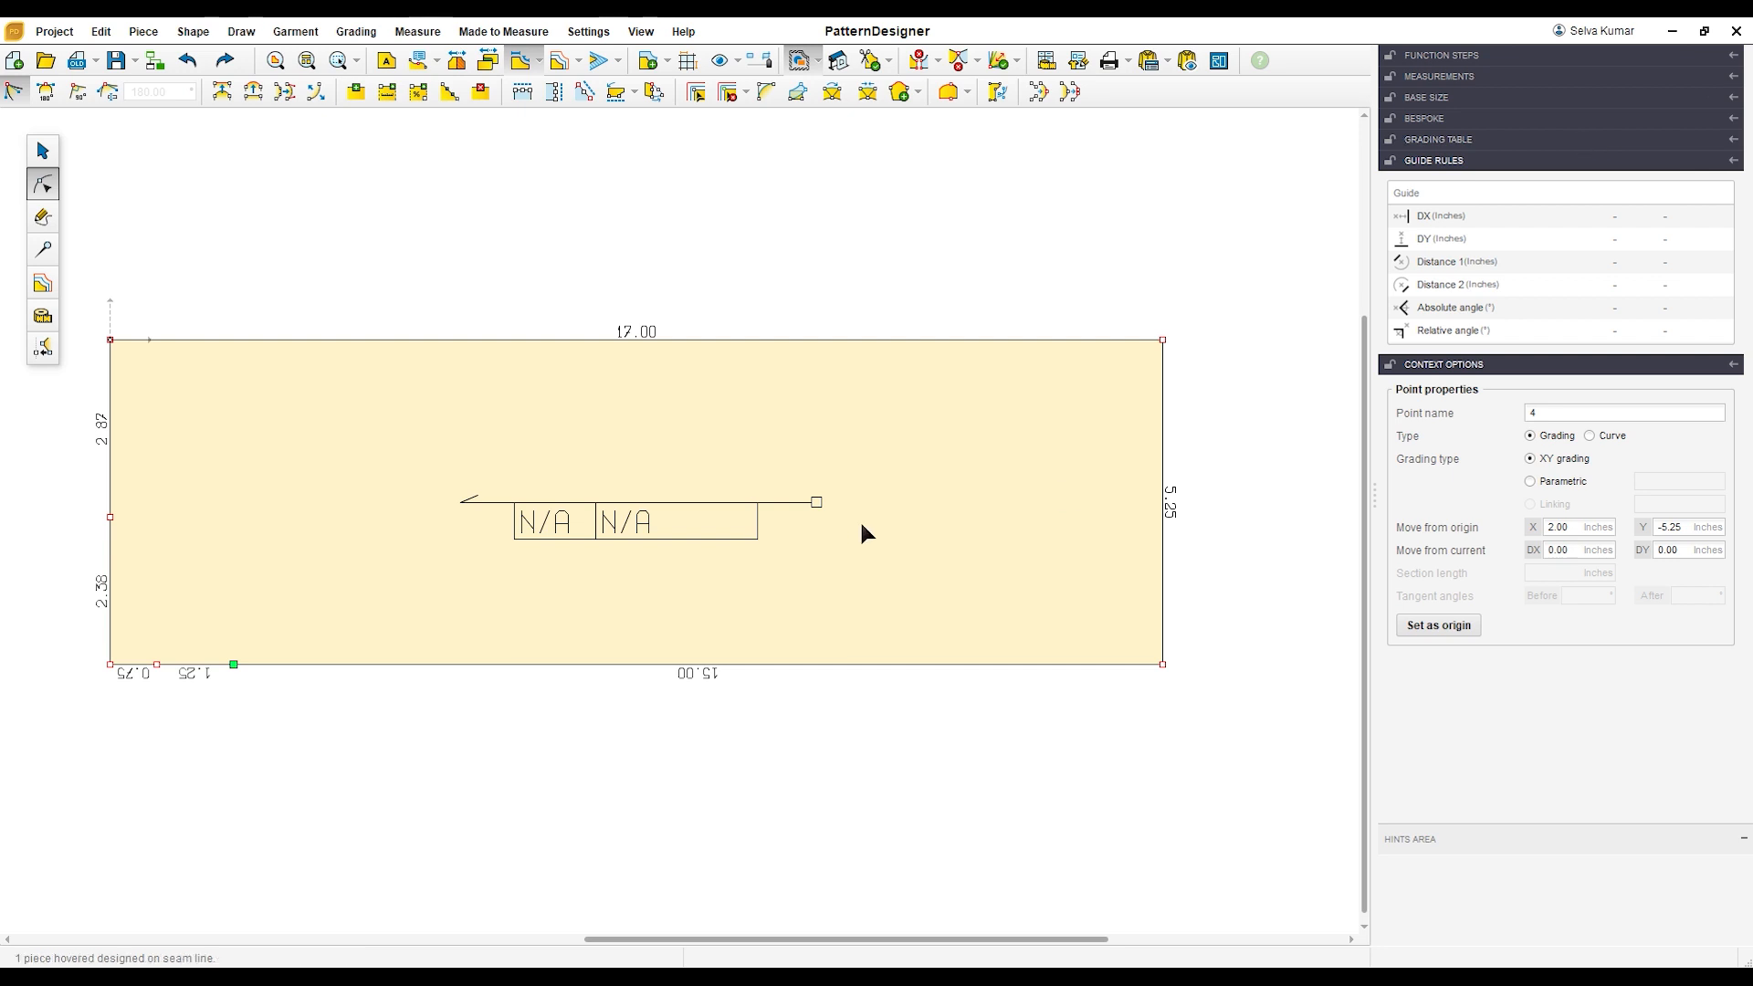
Step: Add a point on the left edge 4.38 inches above the lower-left corner and move it 0.5 inches inward in X
{"action": "left_click_drag", "start_coordinate": [82, 618], "coordinate": [134, 707]}
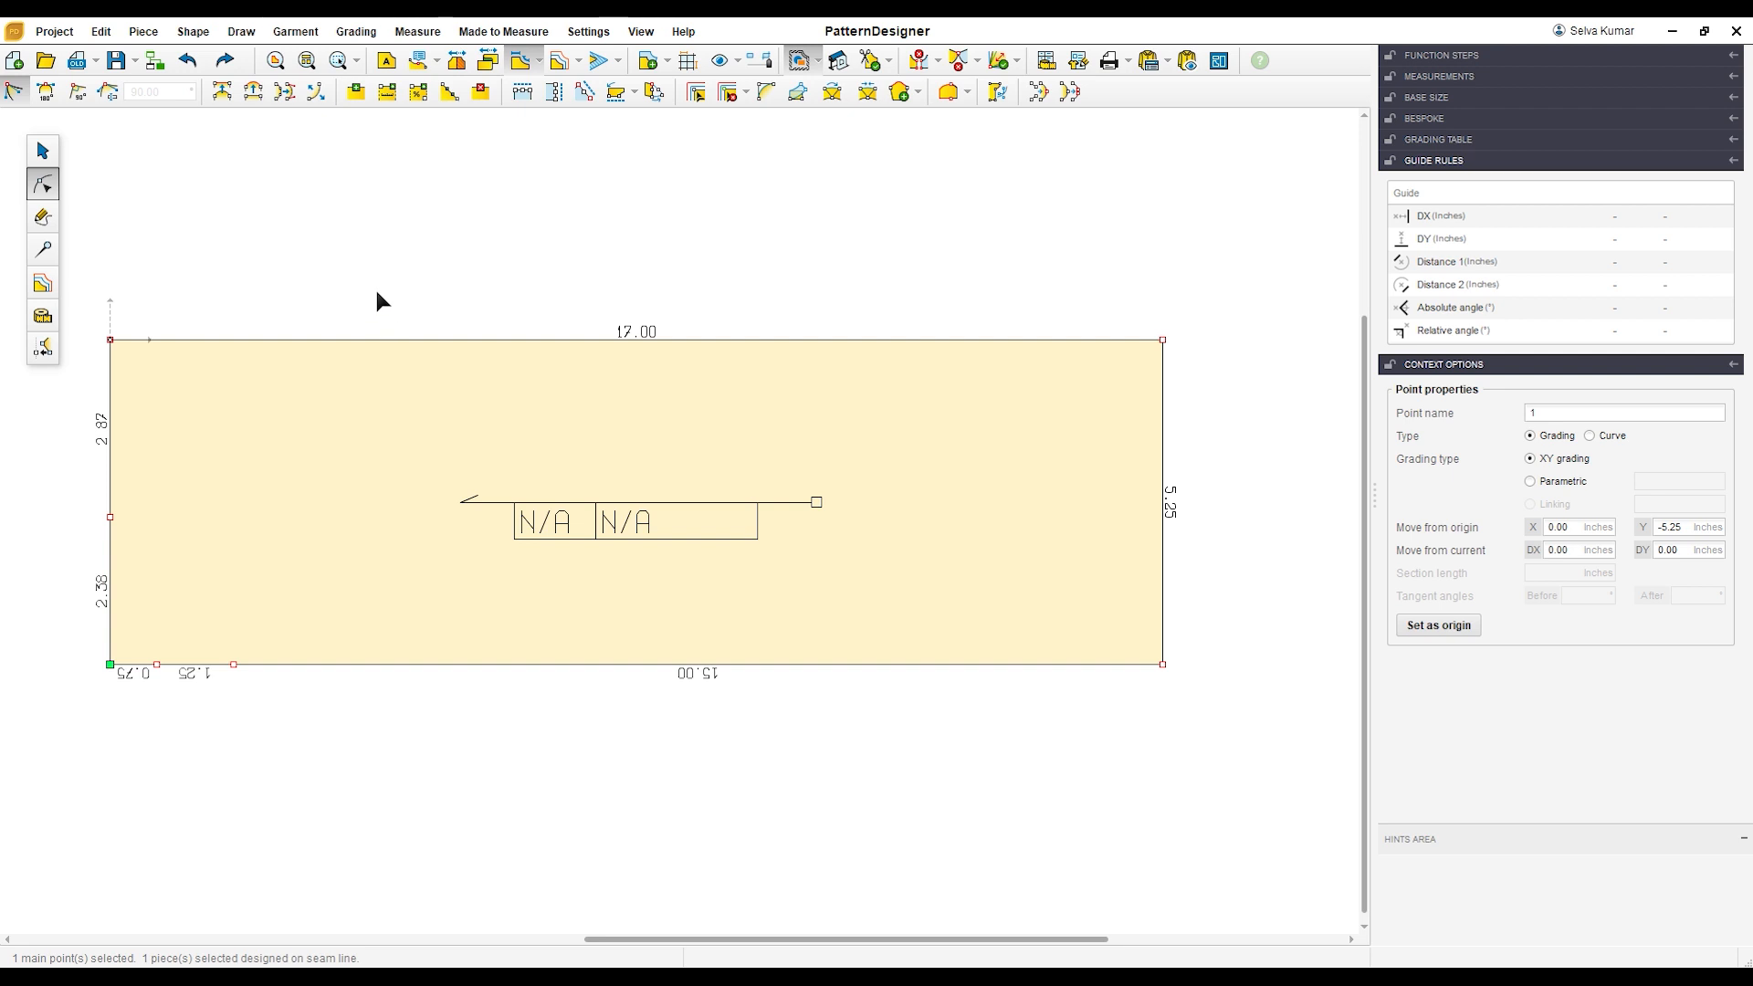
{"action": "left_click", "coordinate": [388, 91]}
{"action": "left_click", "coordinate": [1611, 137]}
{"action": "type", "text": "4.38"}
{"action": "key", "text": "Return"}
{"action": "left_click", "coordinate": [1580, 552]}
{"action": "type", "text": "0.5"}
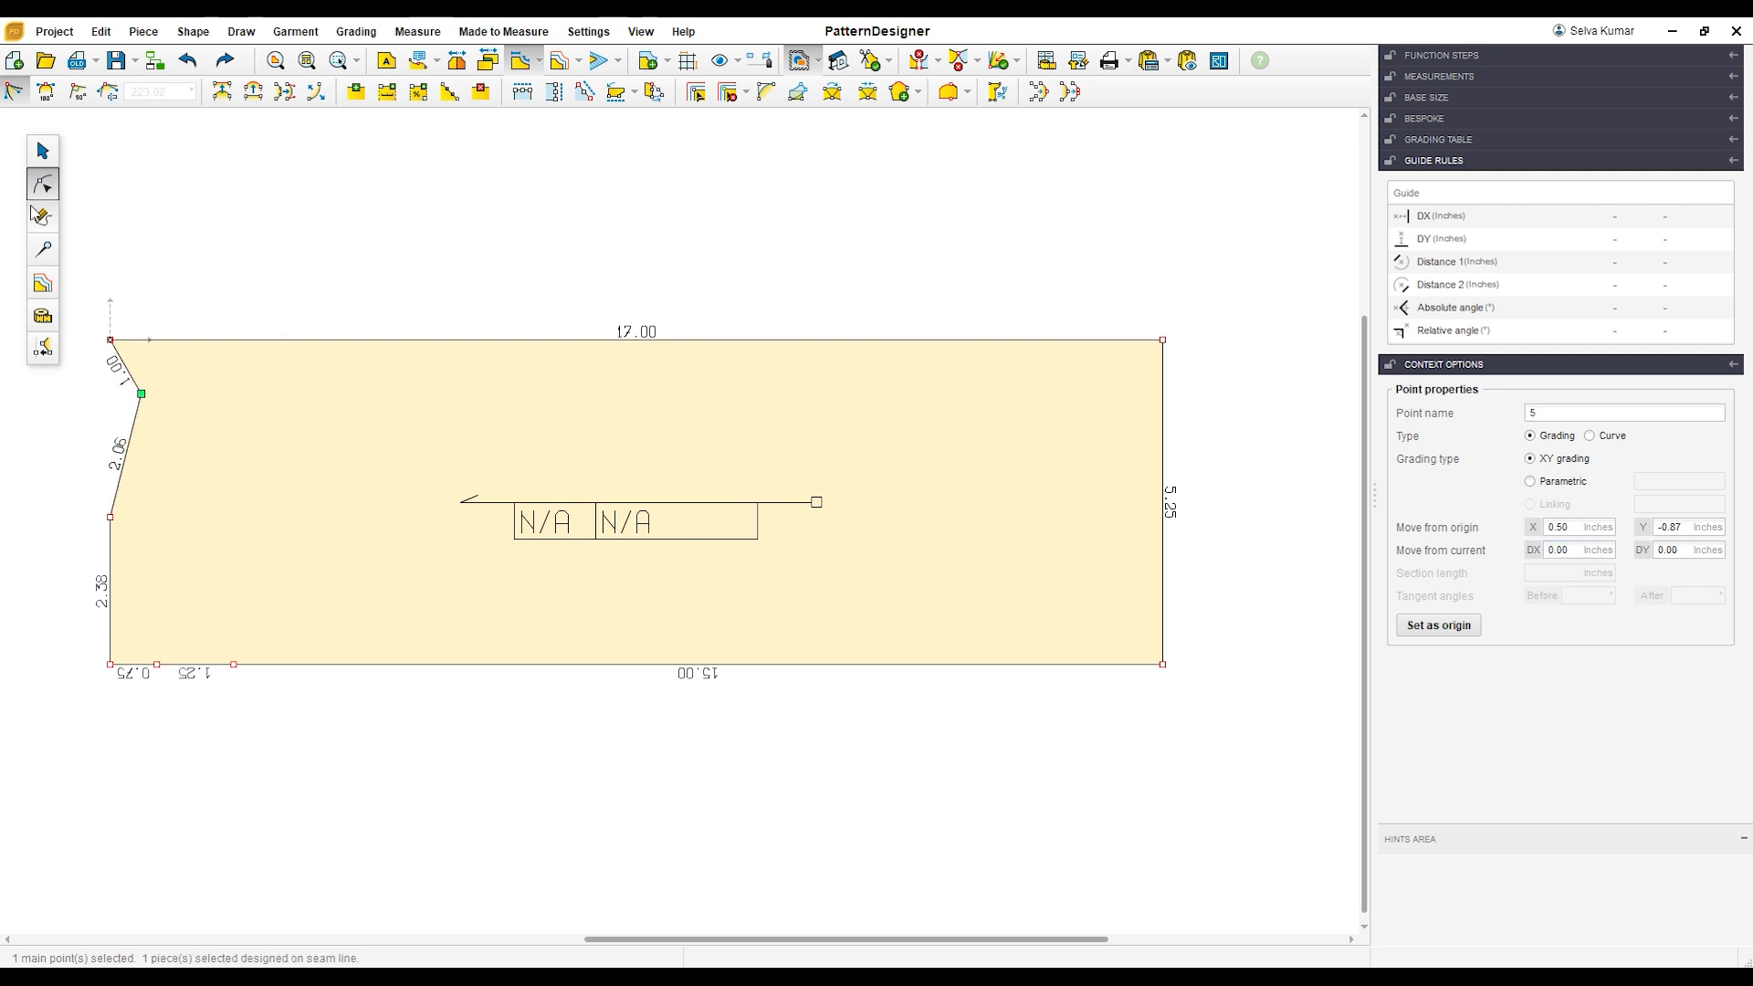
Step: Draw a straight 4.75-inch armhole line from the inward-shifted point to the rectangle's top edge
{"action": "left_click", "coordinate": [39, 216]}
{"action": "left_click", "coordinate": [14, 94]}
{"action": "left_click", "coordinate": [144, 395]}
{"action": "left_click", "coordinate": [1537, 324]}
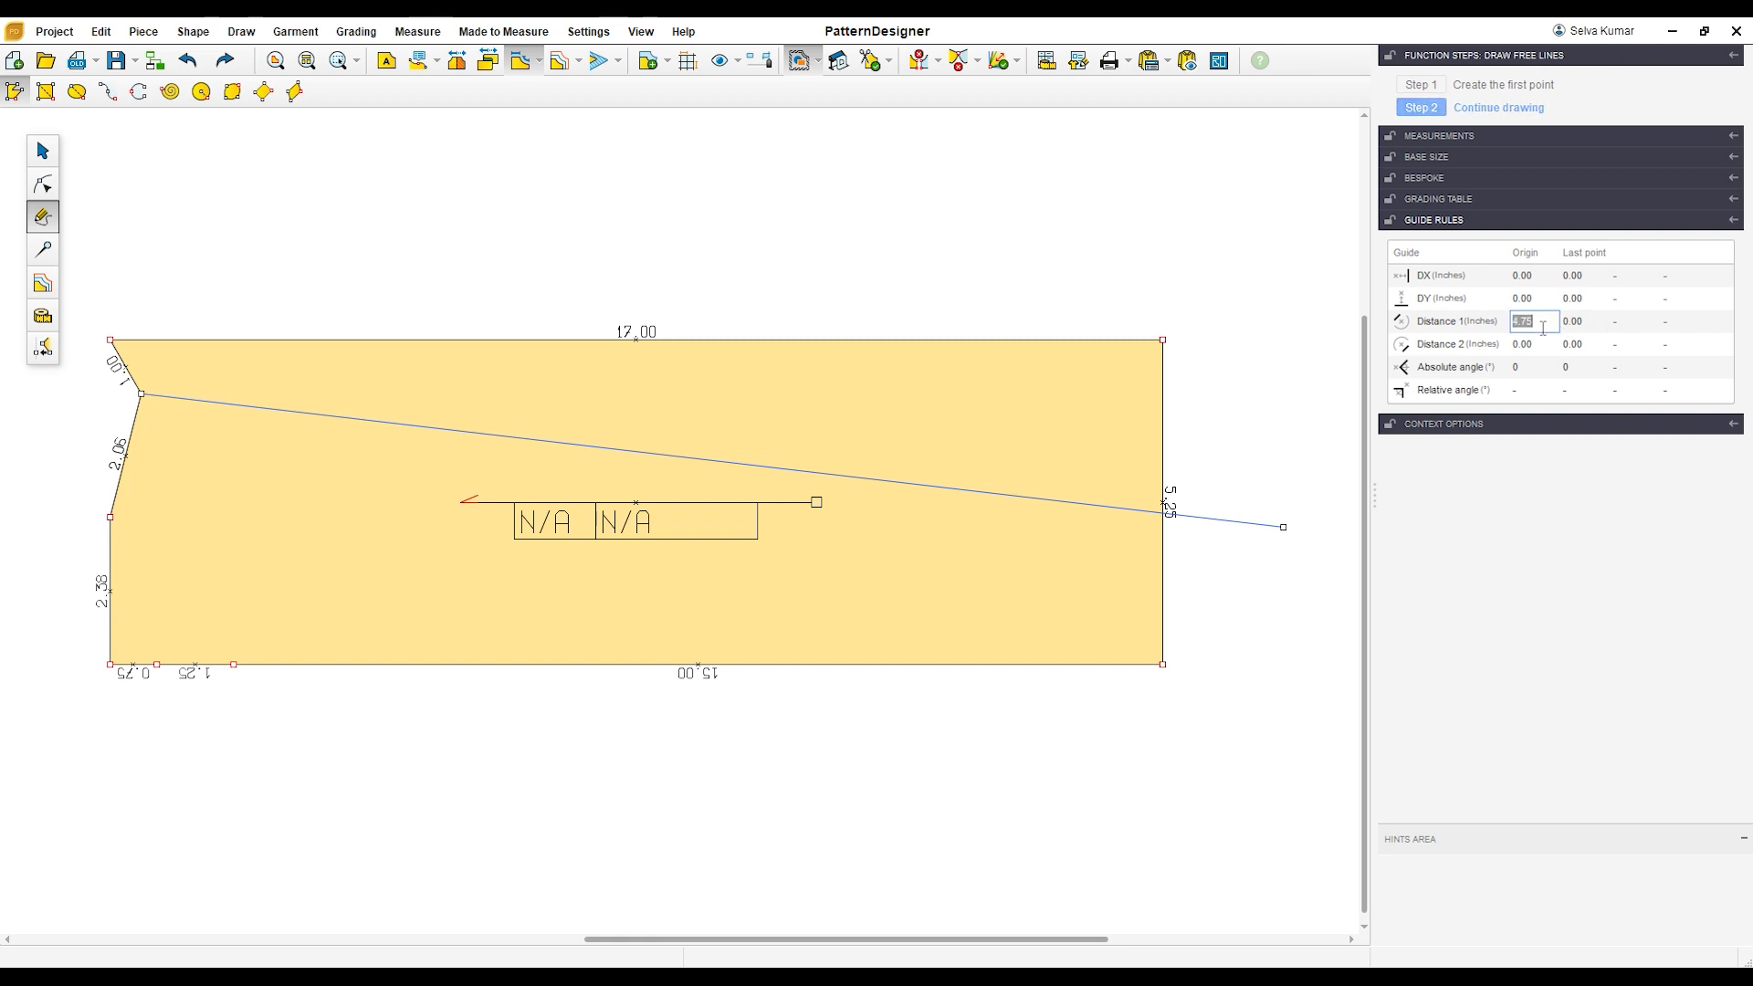
{"action": "type", "text": "4.75"}
{"action": "key", "text": "Return"}
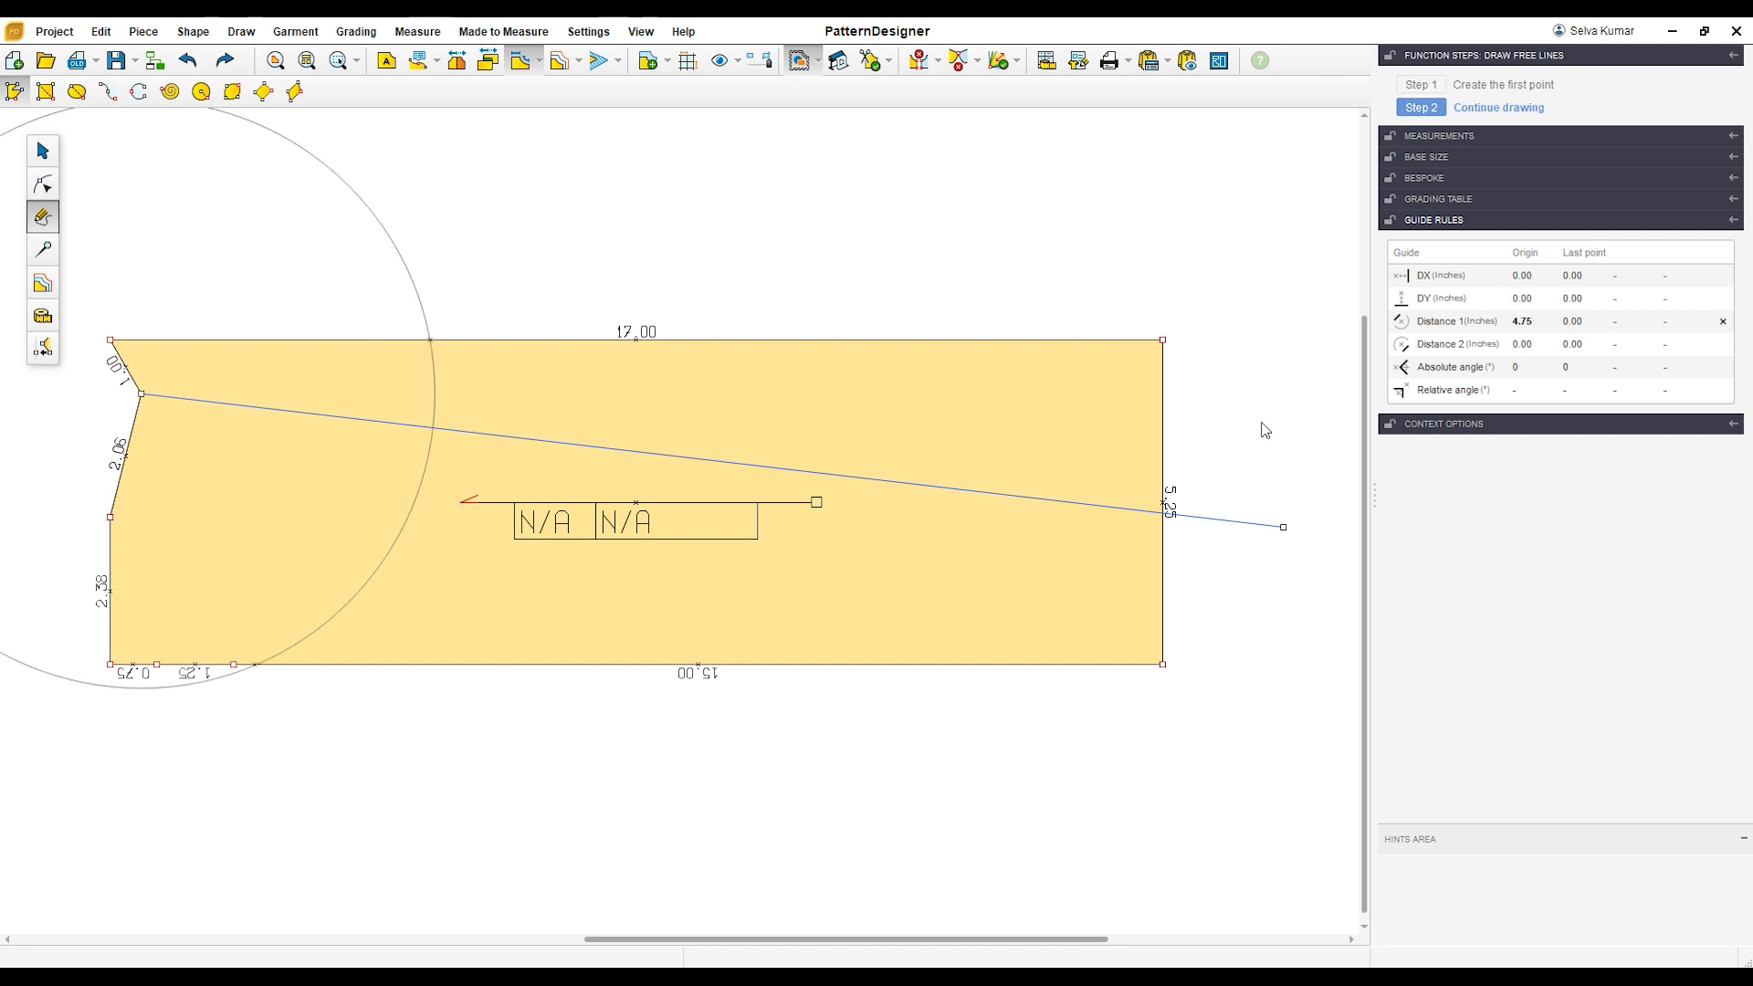
{"action": "left_click", "coordinate": [430, 340]}
{"action": "right_click", "coordinate": [540, 294]}
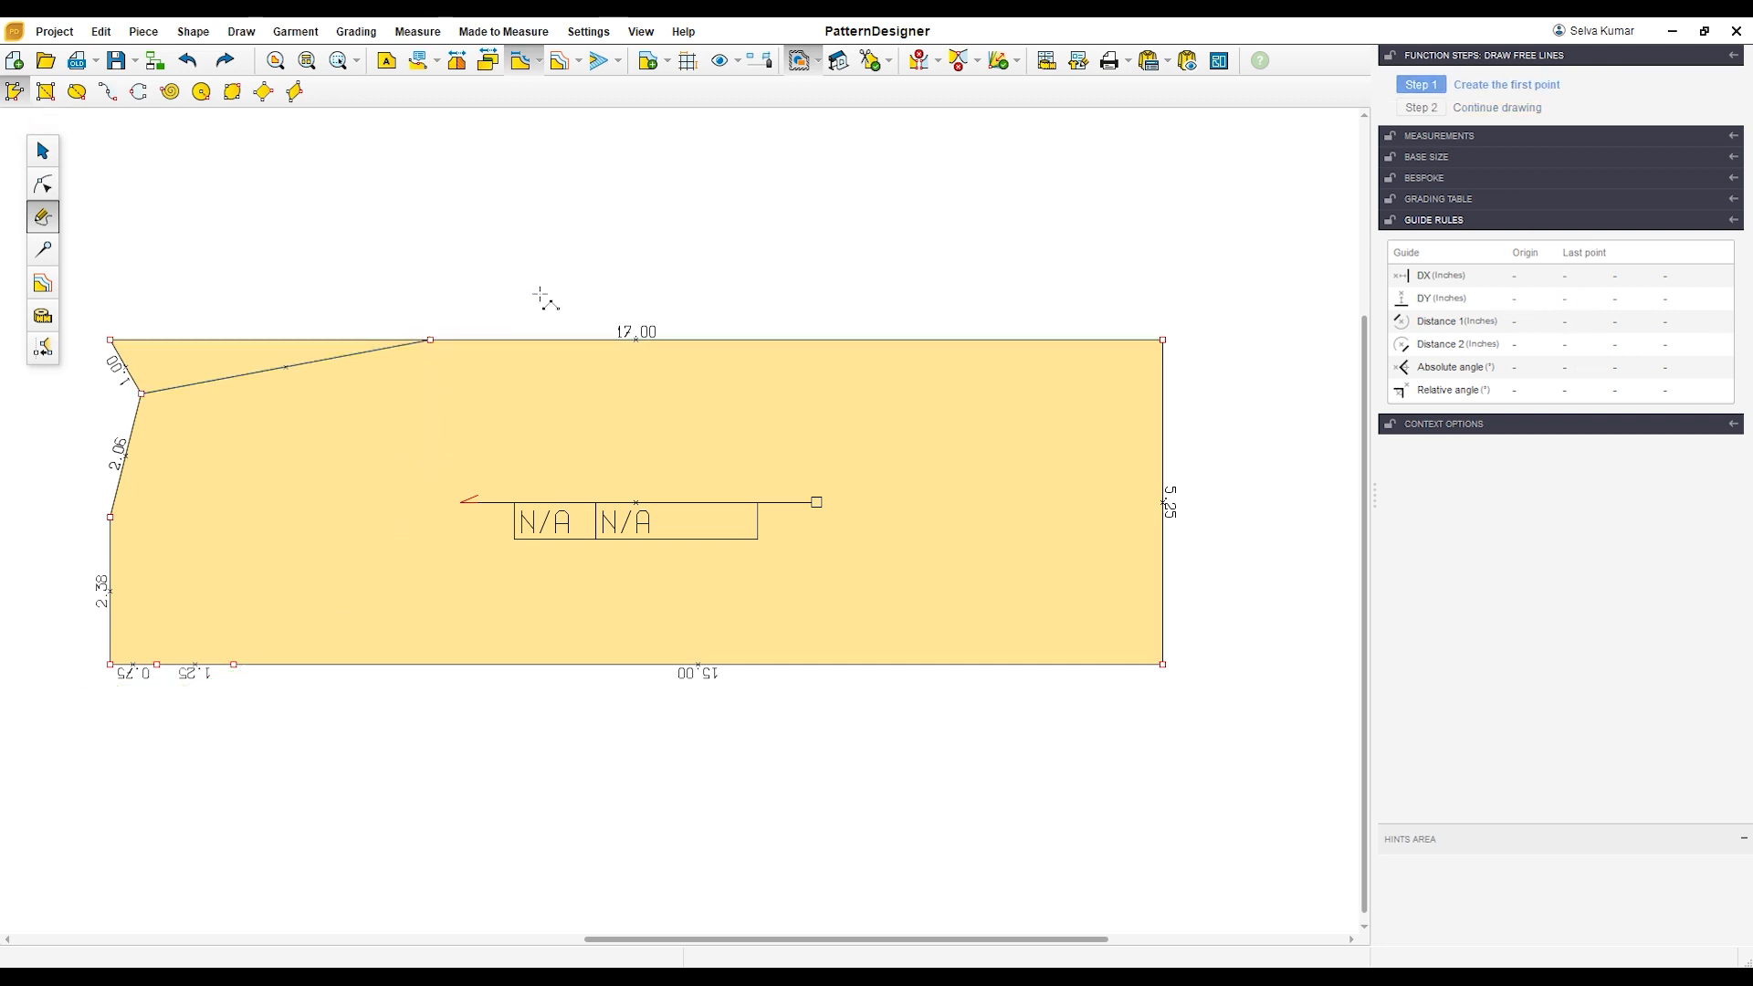
Step: Merge the upper-left corner into the armhole line's end on the top edge, and remove the leftover construction line
{"action": "left_click", "coordinate": [43, 186]}
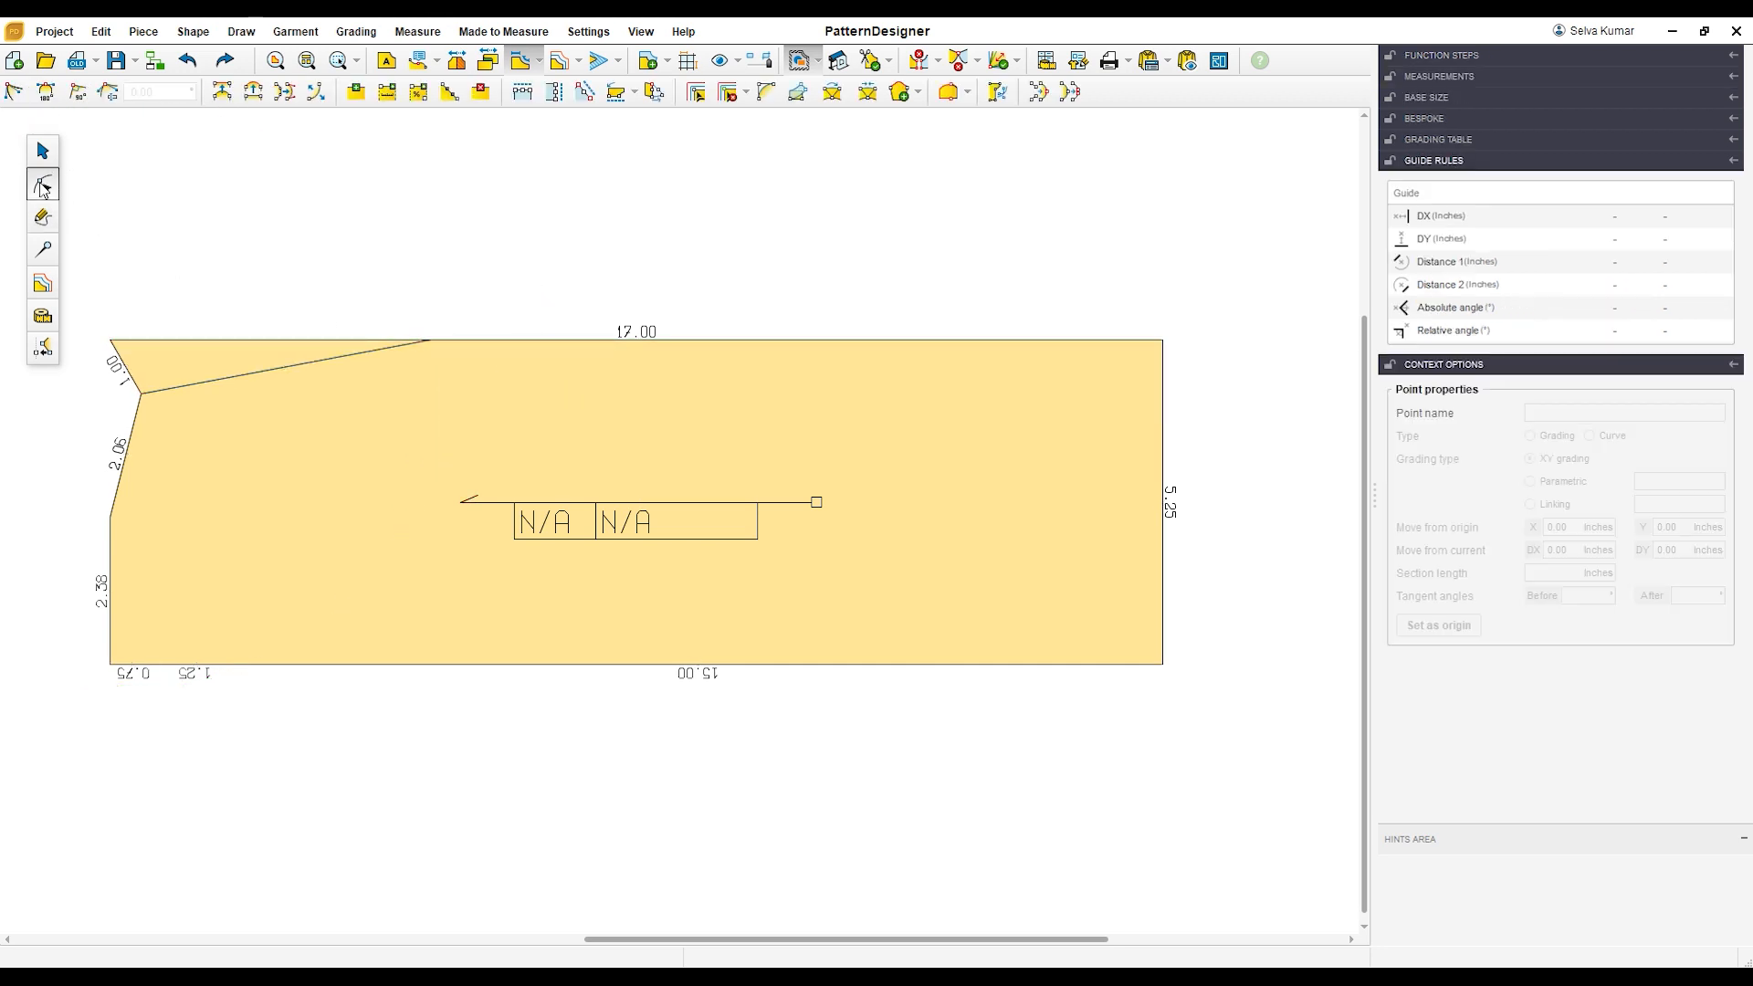
{"action": "left_click_drag", "start_coordinate": [111, 340], "coordinate": [442, 344]}
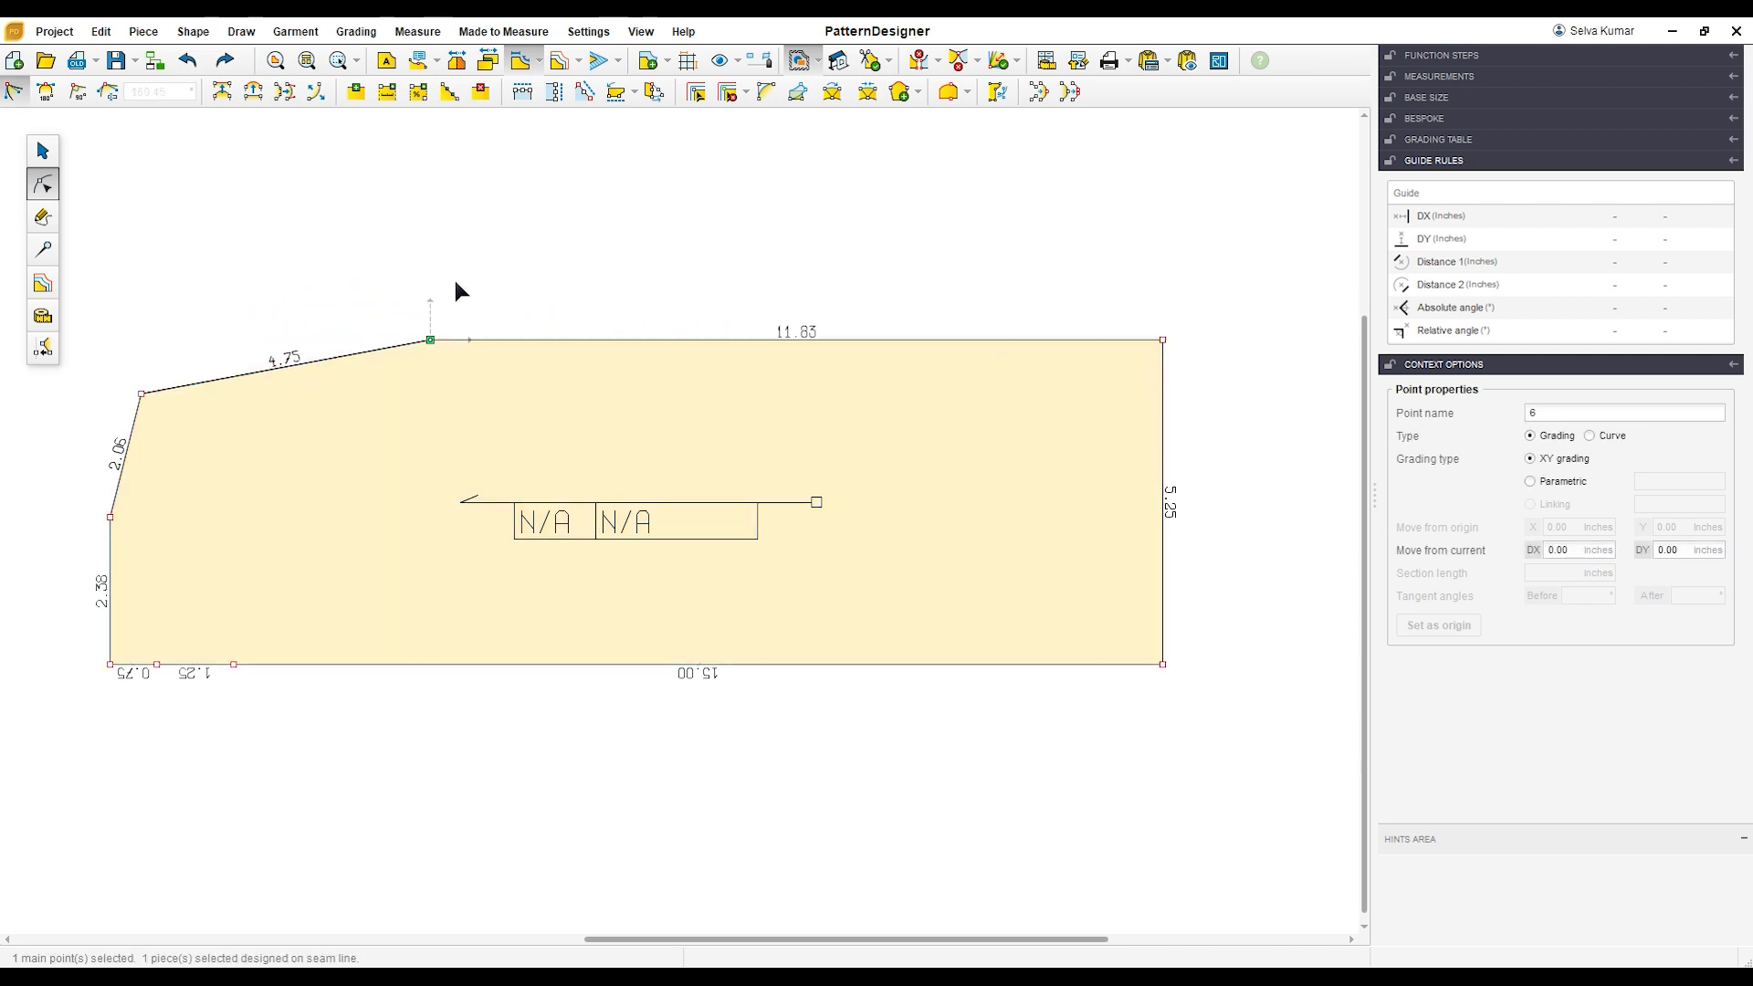
{"action": "left_click", "coordinate": [48, 151]}
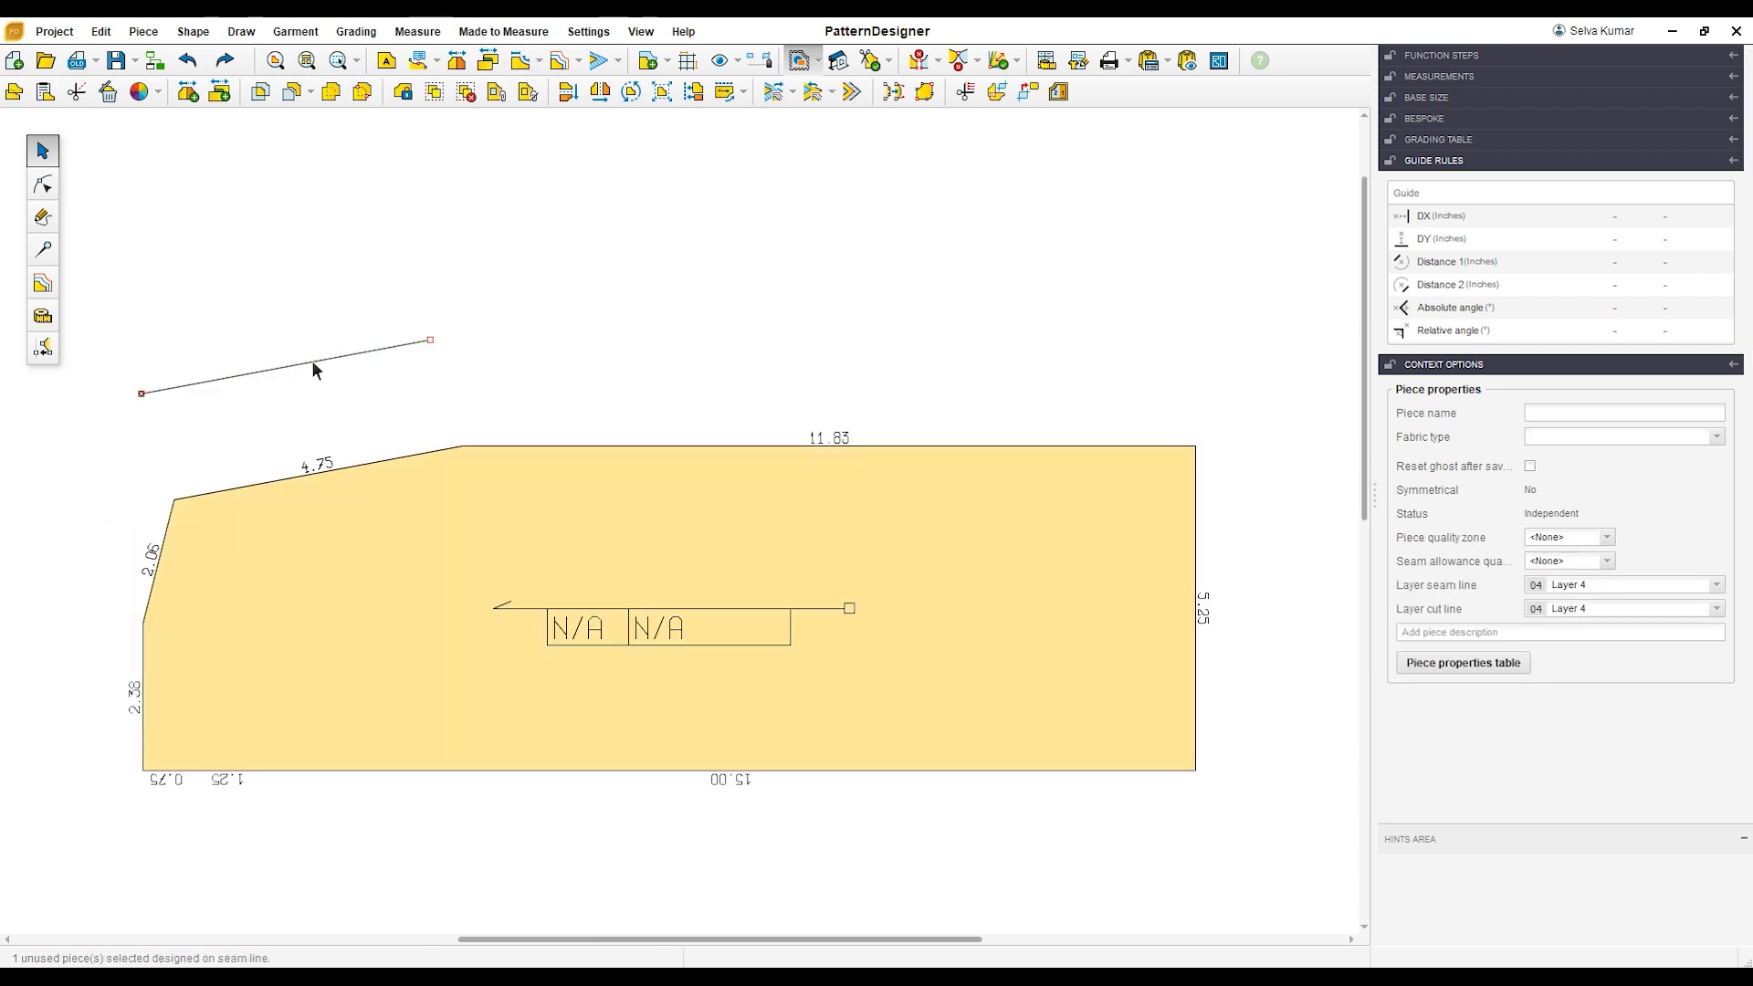
{"action": "left_click_drag", "start_coordinate": [456, 630], "coordinate": [442, 481]}
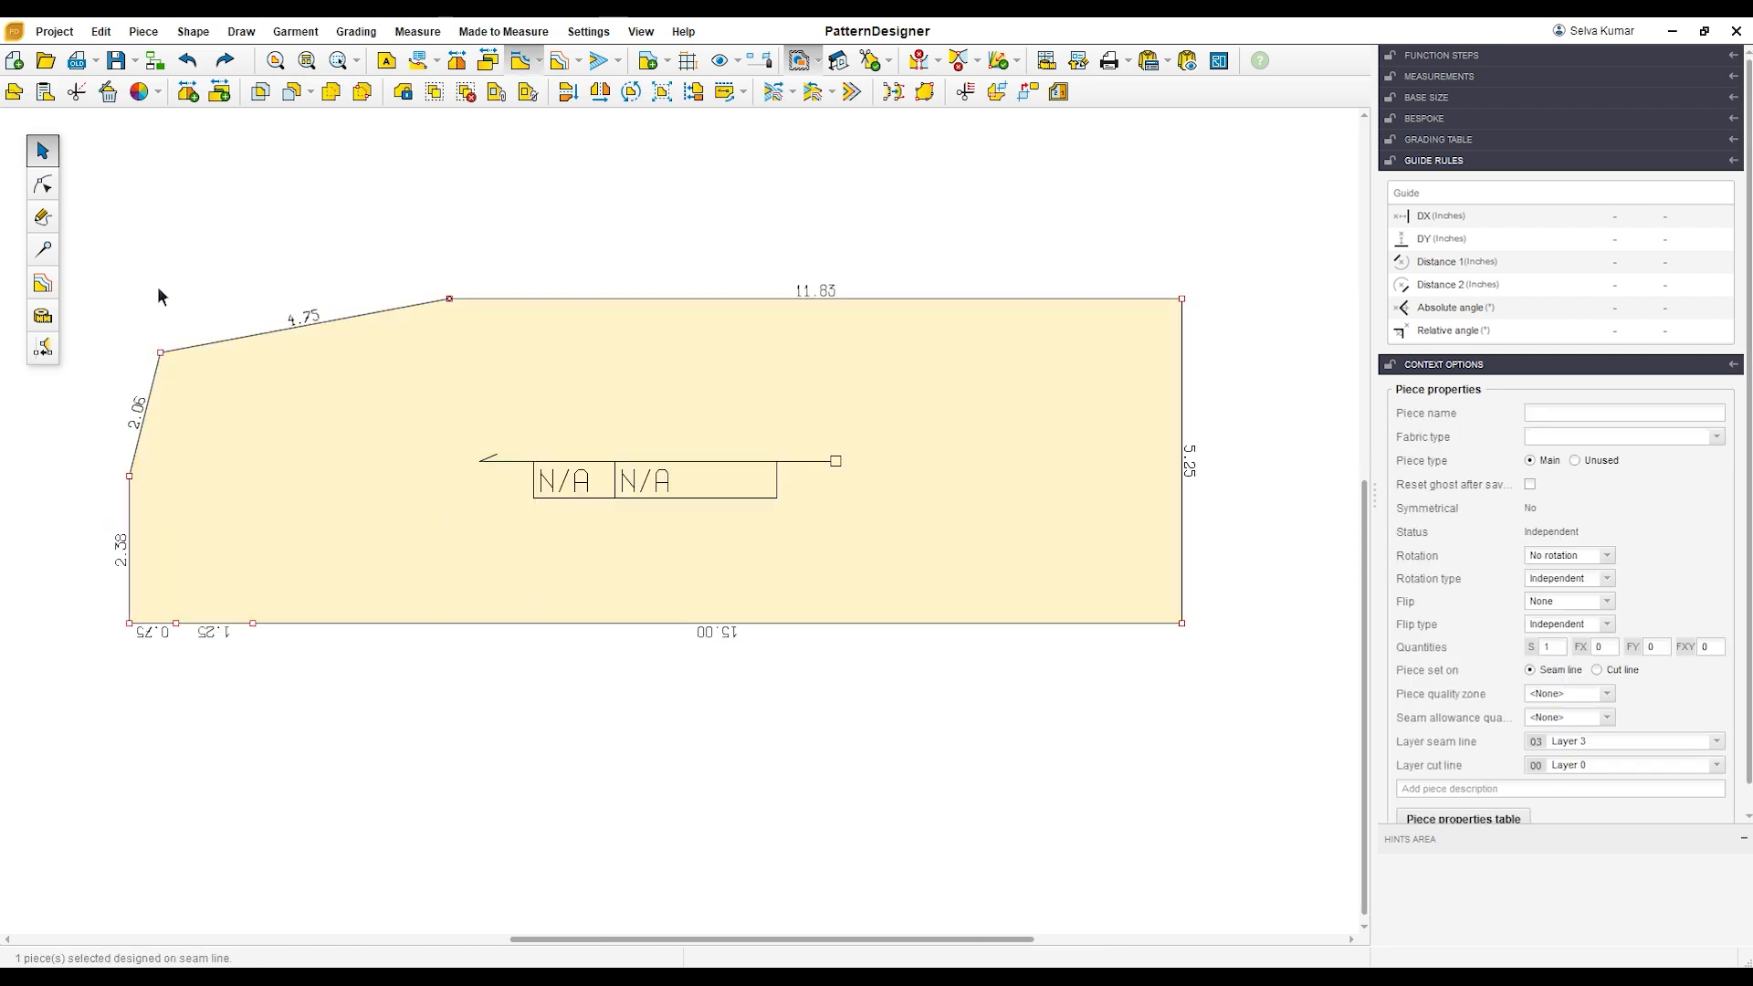
Step: Bend the straight 4.75-inch armhole edge inward into a concave curve about 5.04 inches long
{"action": "left_click", "coordinate": [46, 187]}
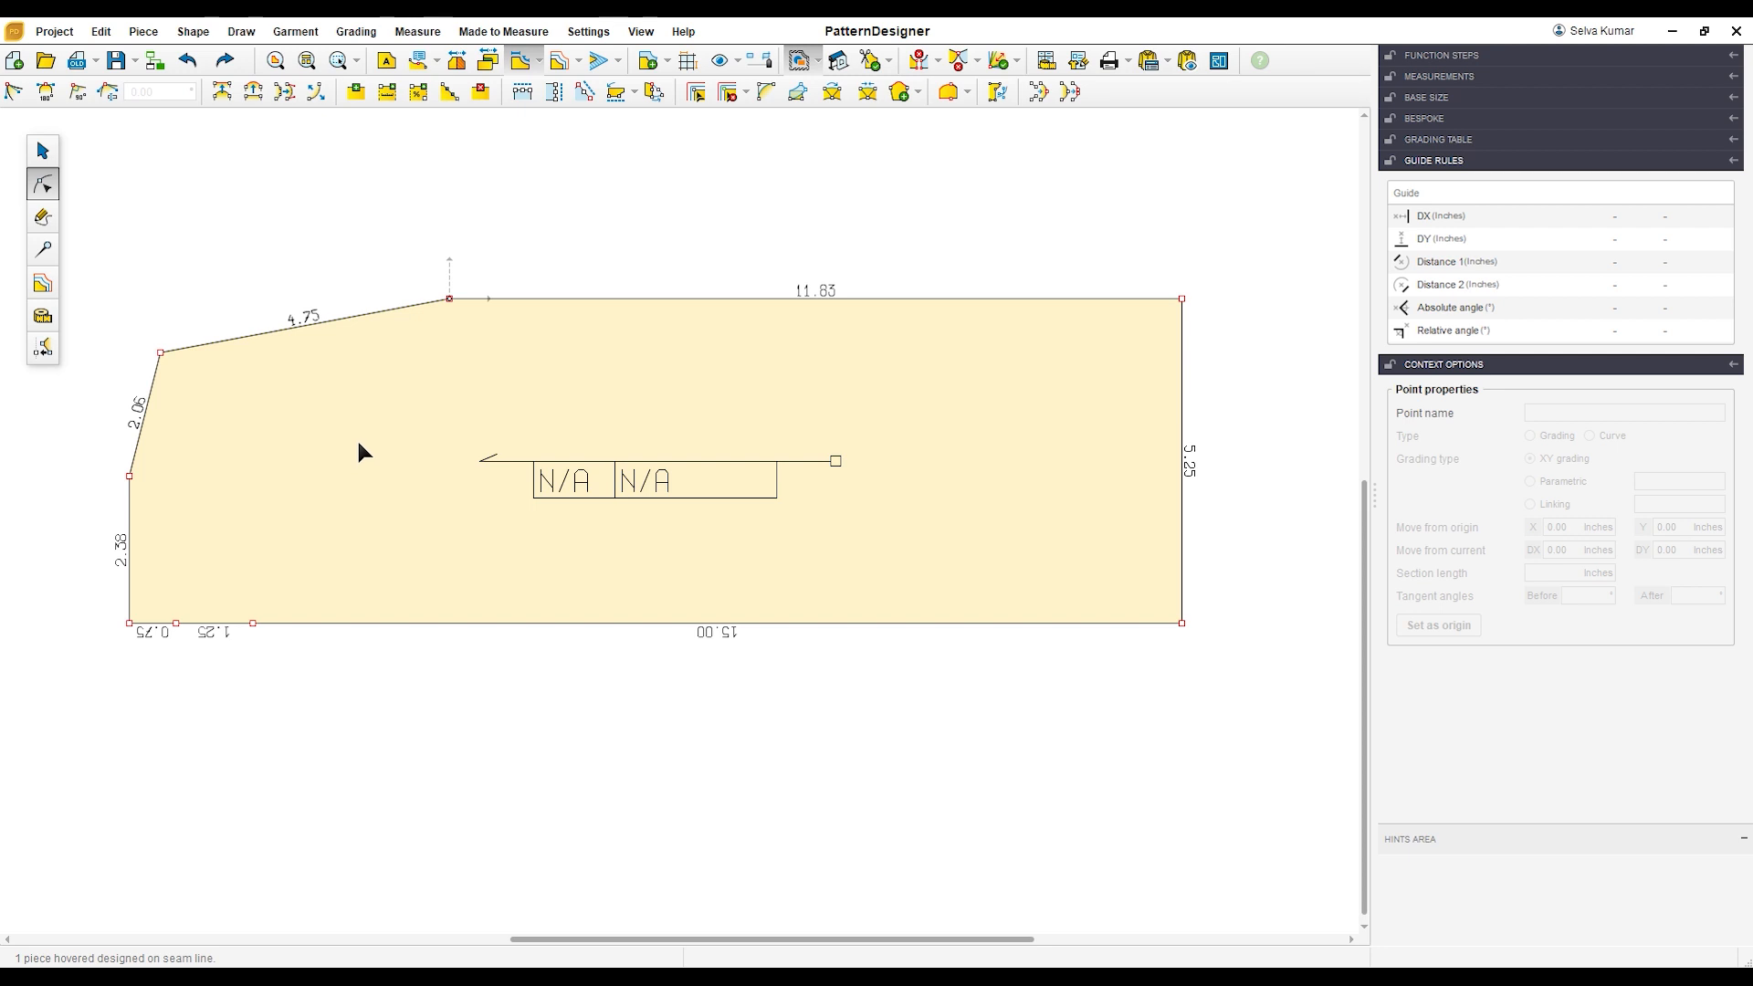
{"action": "left_click", "coordinate": [315, 327]}
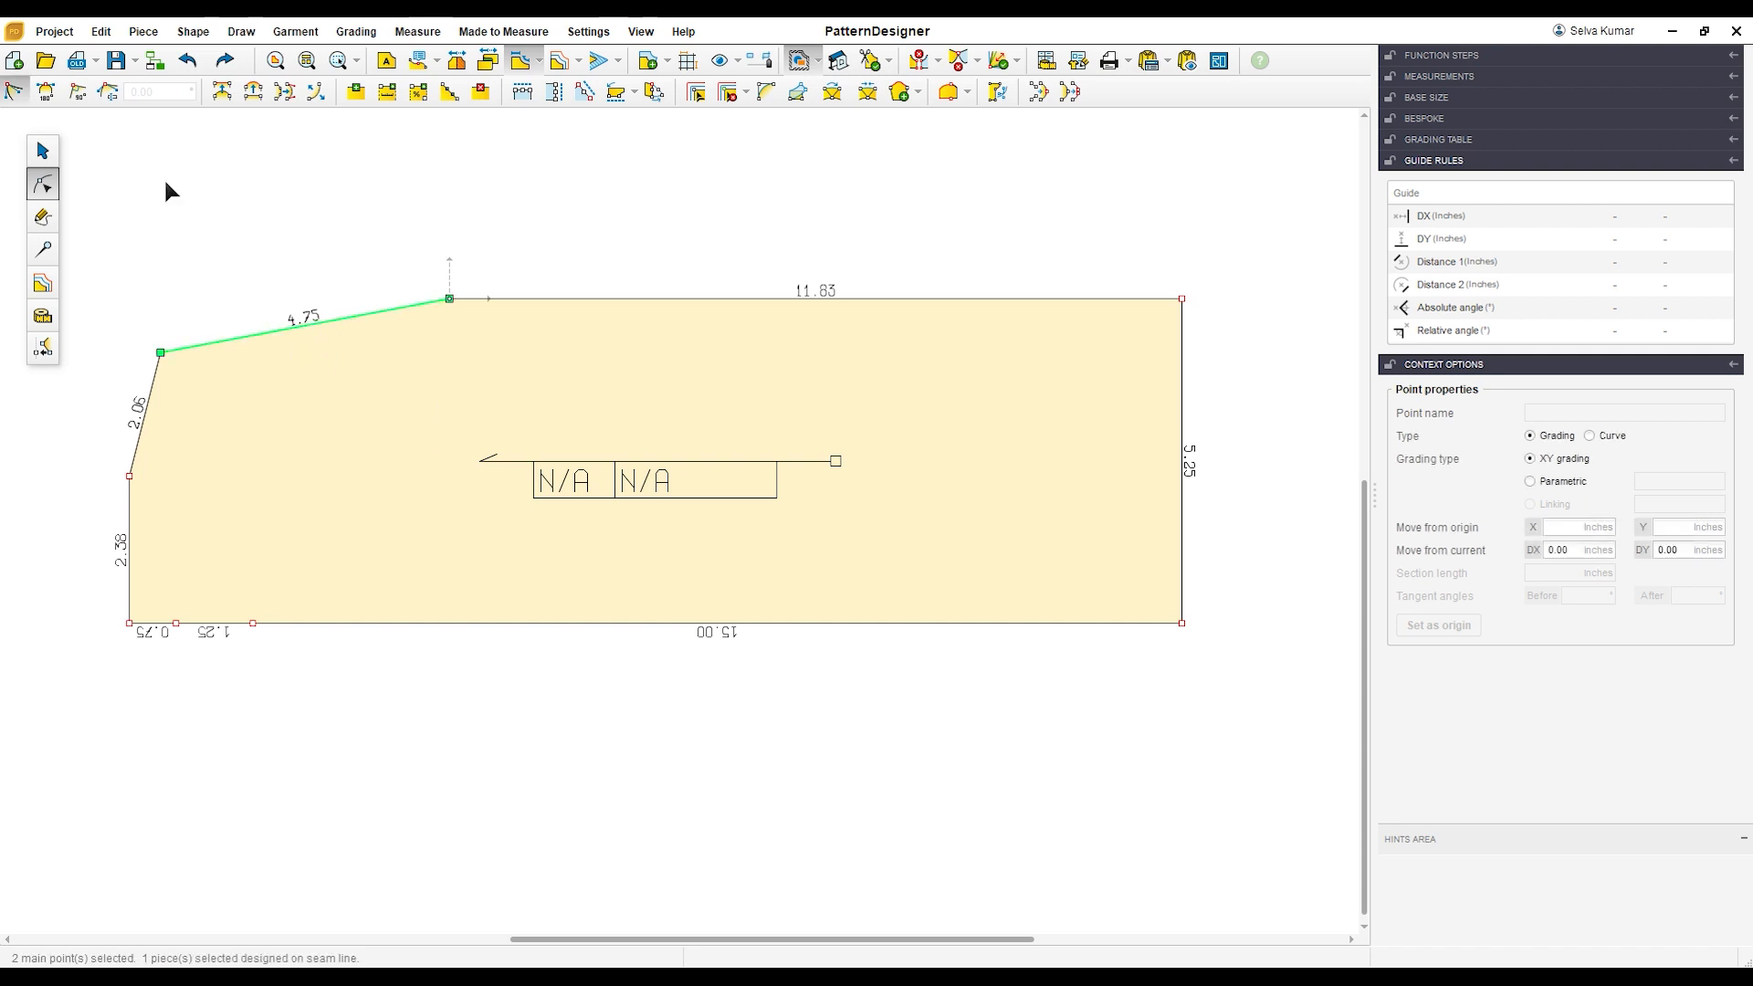
{"action": "left_click_drag", "start_coordinate": [304, 328], "coordinate": [350, 369]}
{"action": "left_click", "coordinate": [310, 290]}
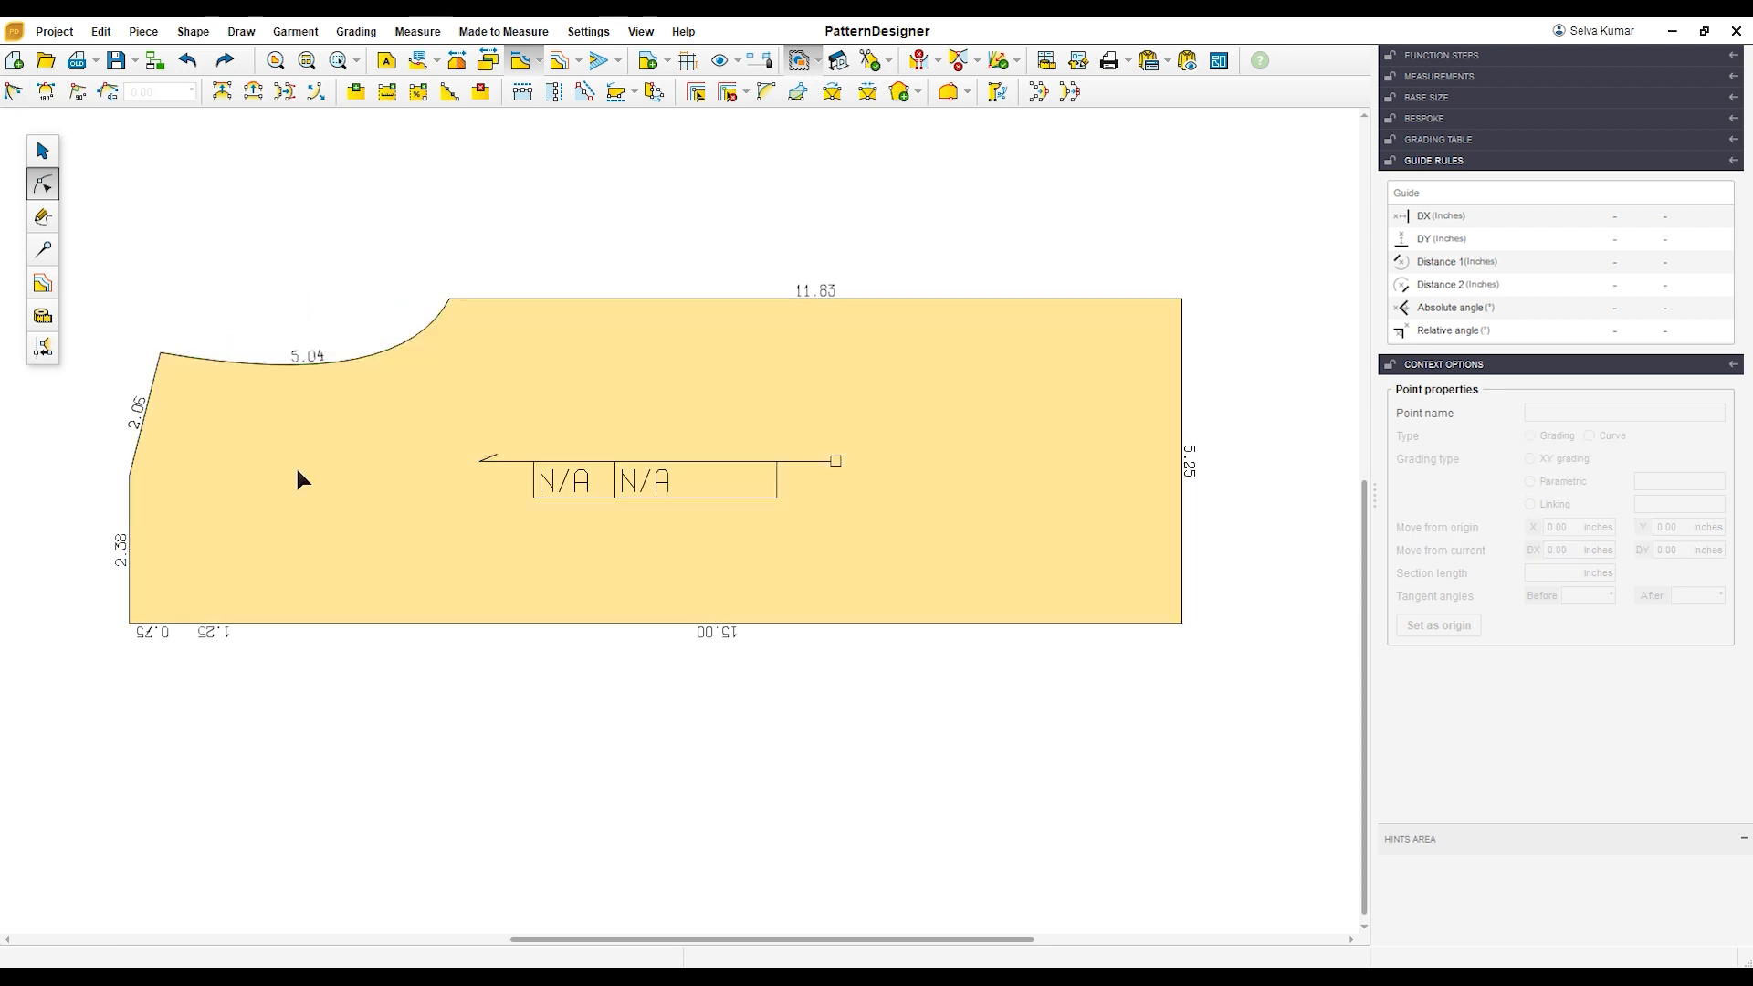
{"action": "left_click", "coordinate": [576, 395]}
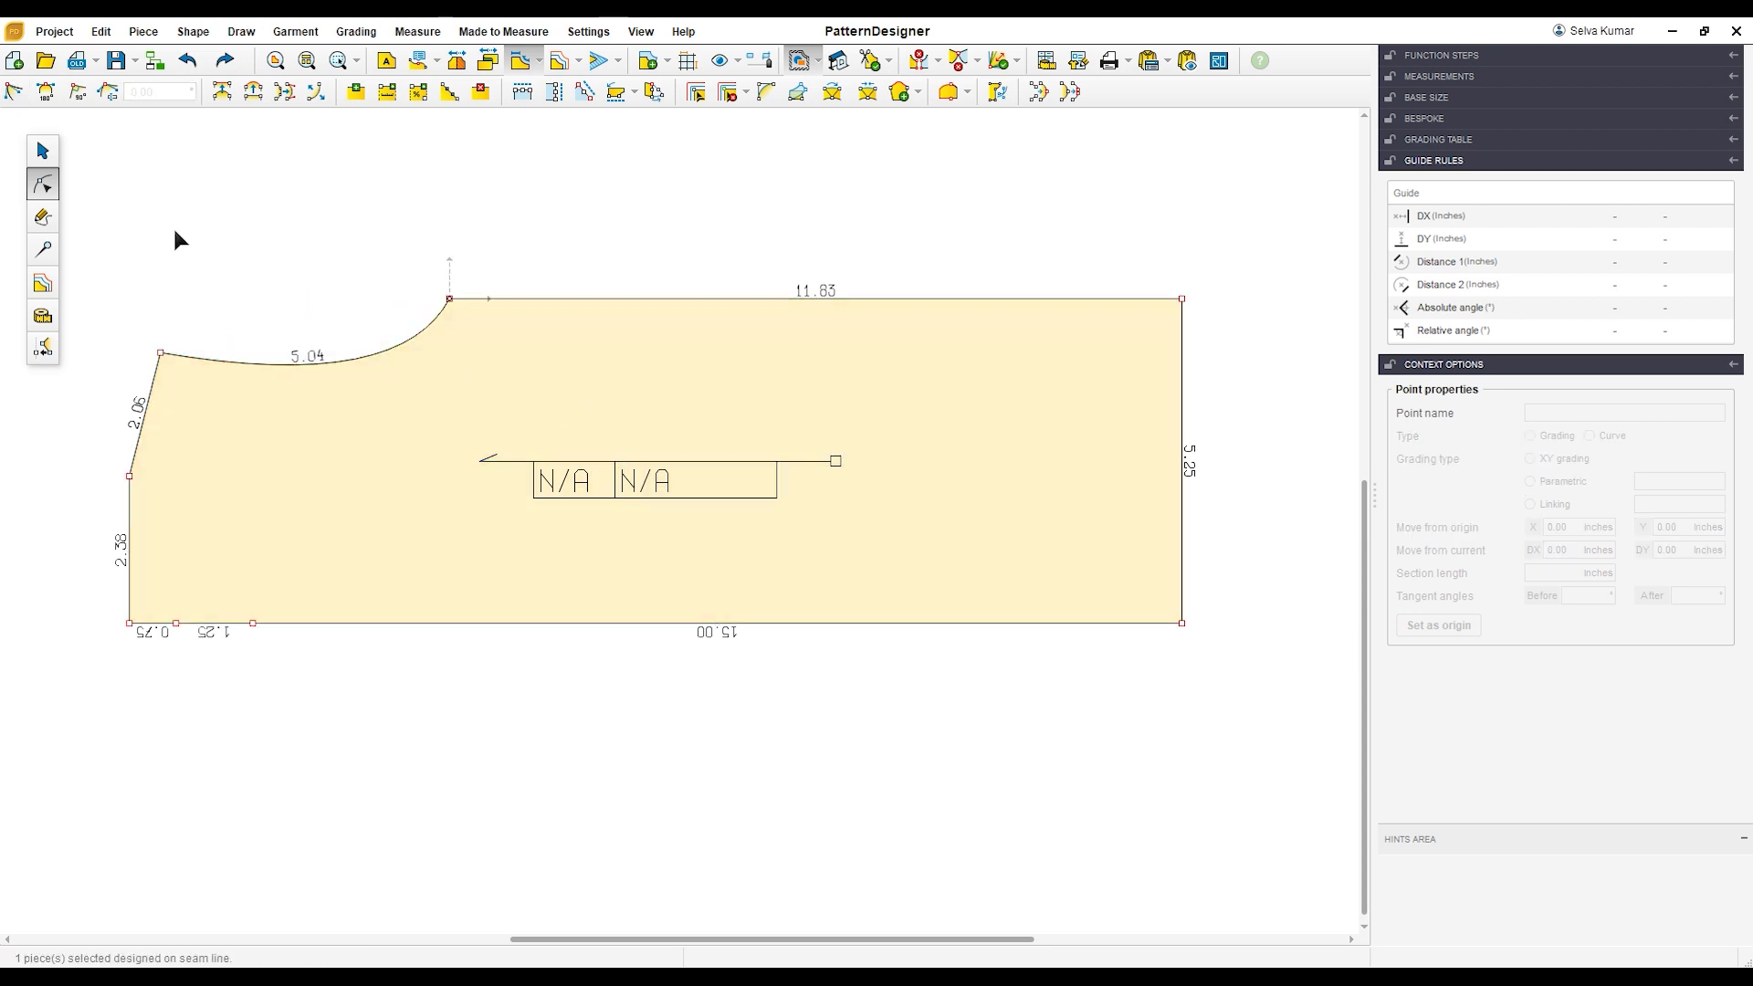
Step: Add a point on the top edge, 8 inches from the lower end of the armhole curve
{"action": "left_click_drag", "start_coordinate": [412, 252], "coordinate": [542, 336]}
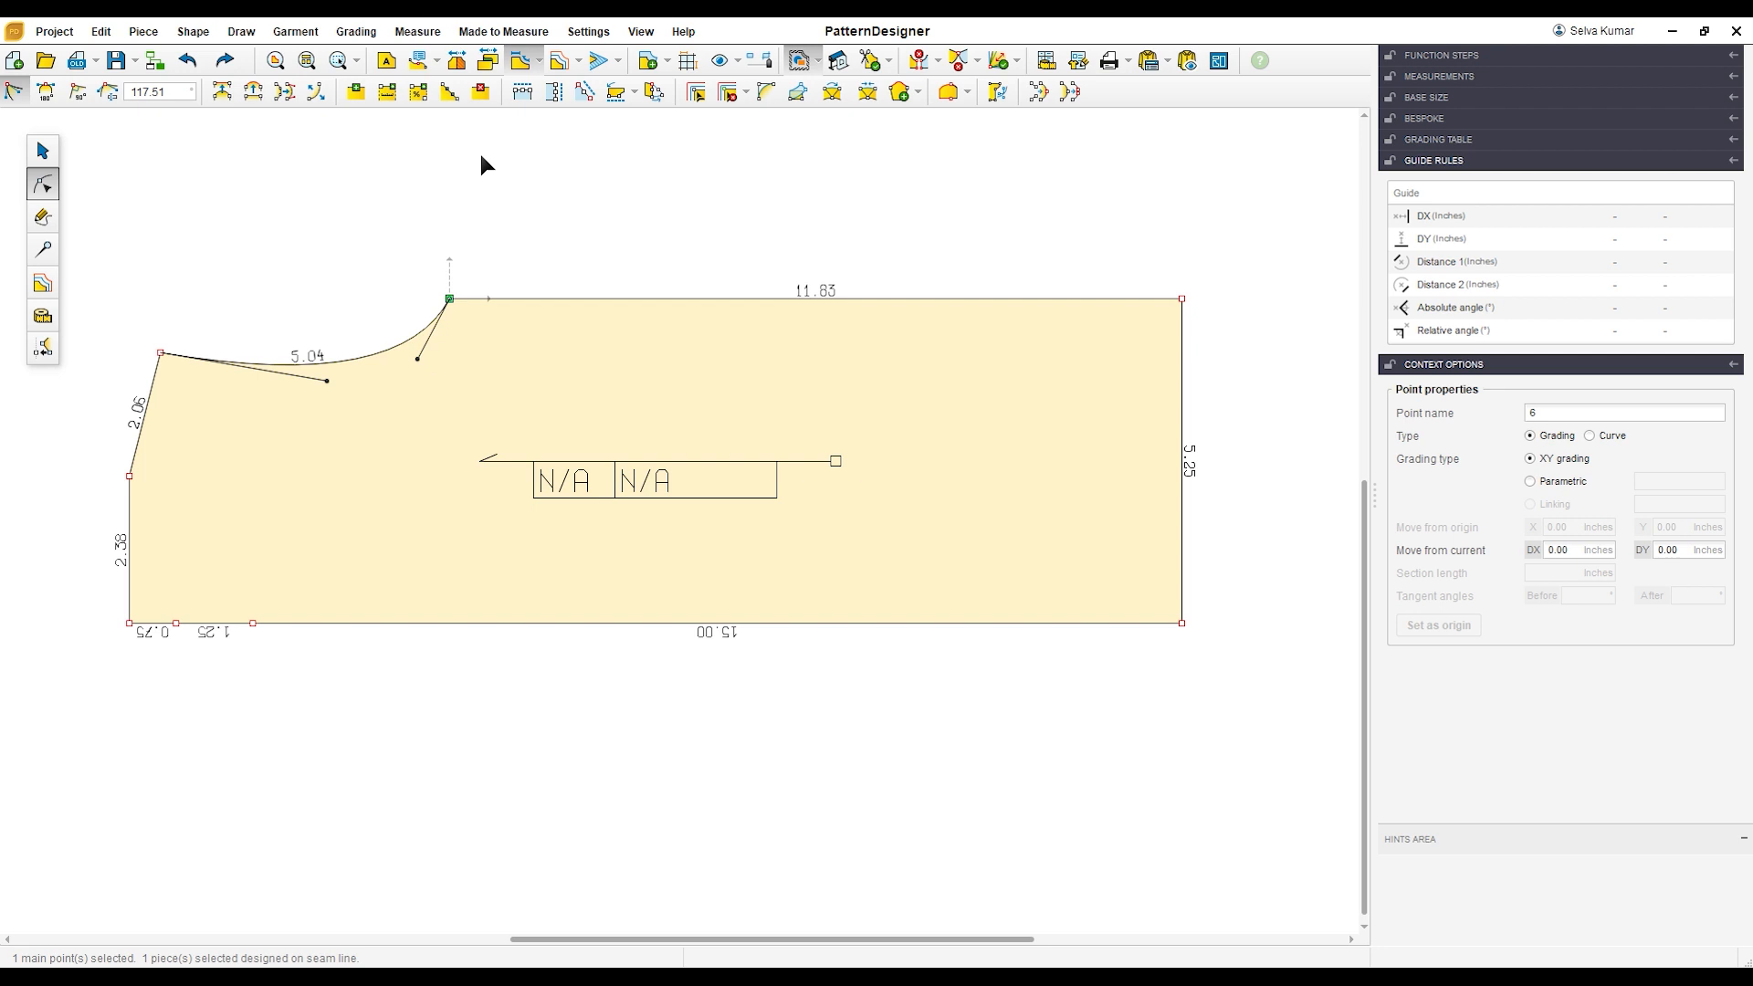
{"action": "left_click", "coordinate": [387, 91]}
{"action": "left_click", "coordinate": [1609, 130]}
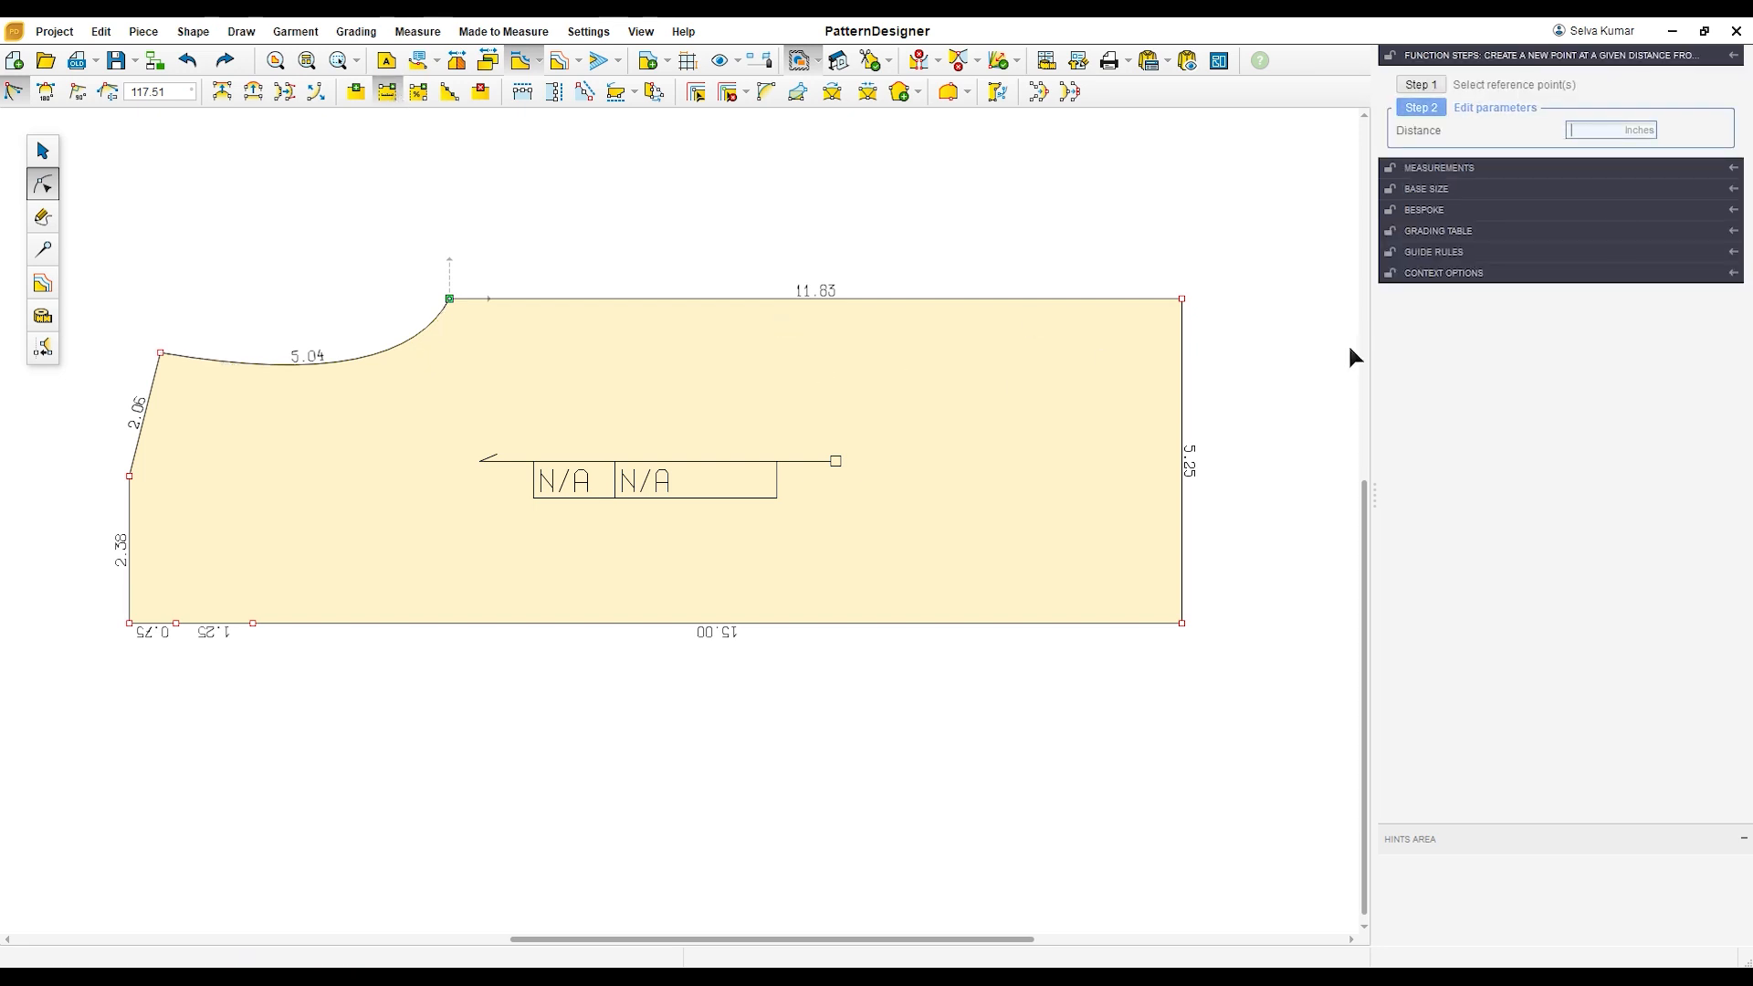
{"action": "type", "text": "8"}
{"action": "key", "text": "Return"}
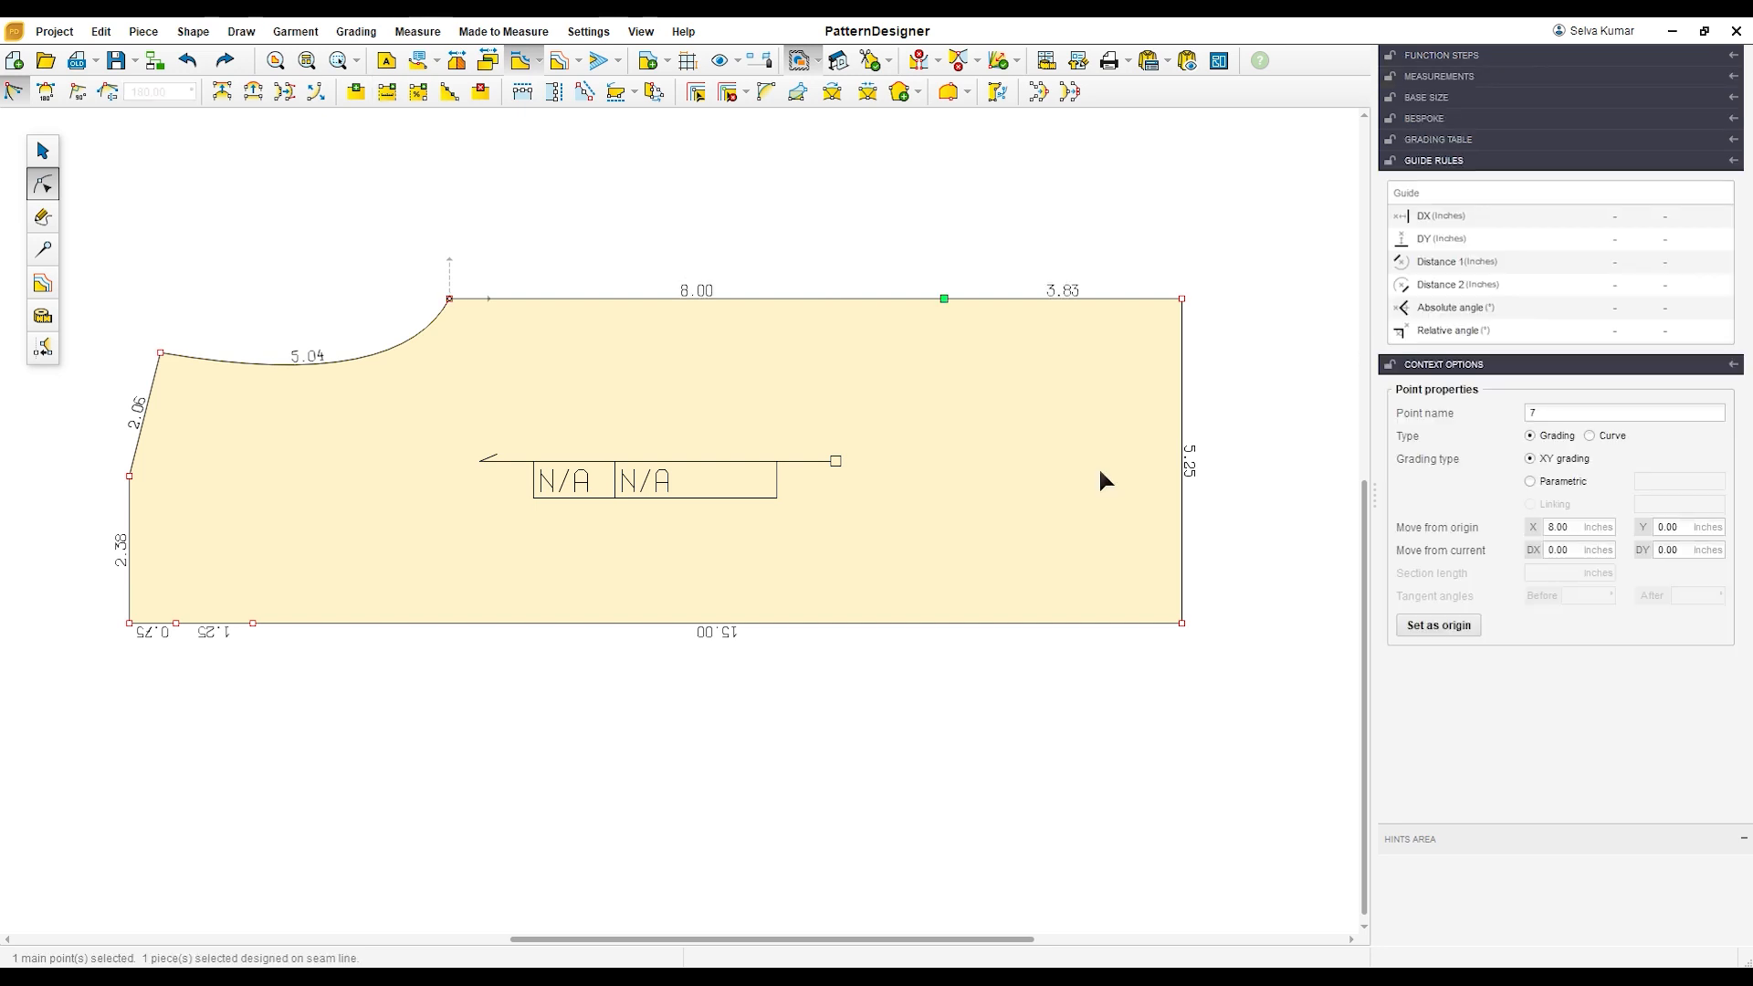
Step: Add a point on the right edge 1.5 inches above the lower-right corner, and delete the upper-right corner to form the slanted leg edge
{"action": "left_click_drag", "start_coordinate": [1153, 592], "coordinate": [1225, 686]}
{"action": "left_click", "coordinate": [386, 92]}
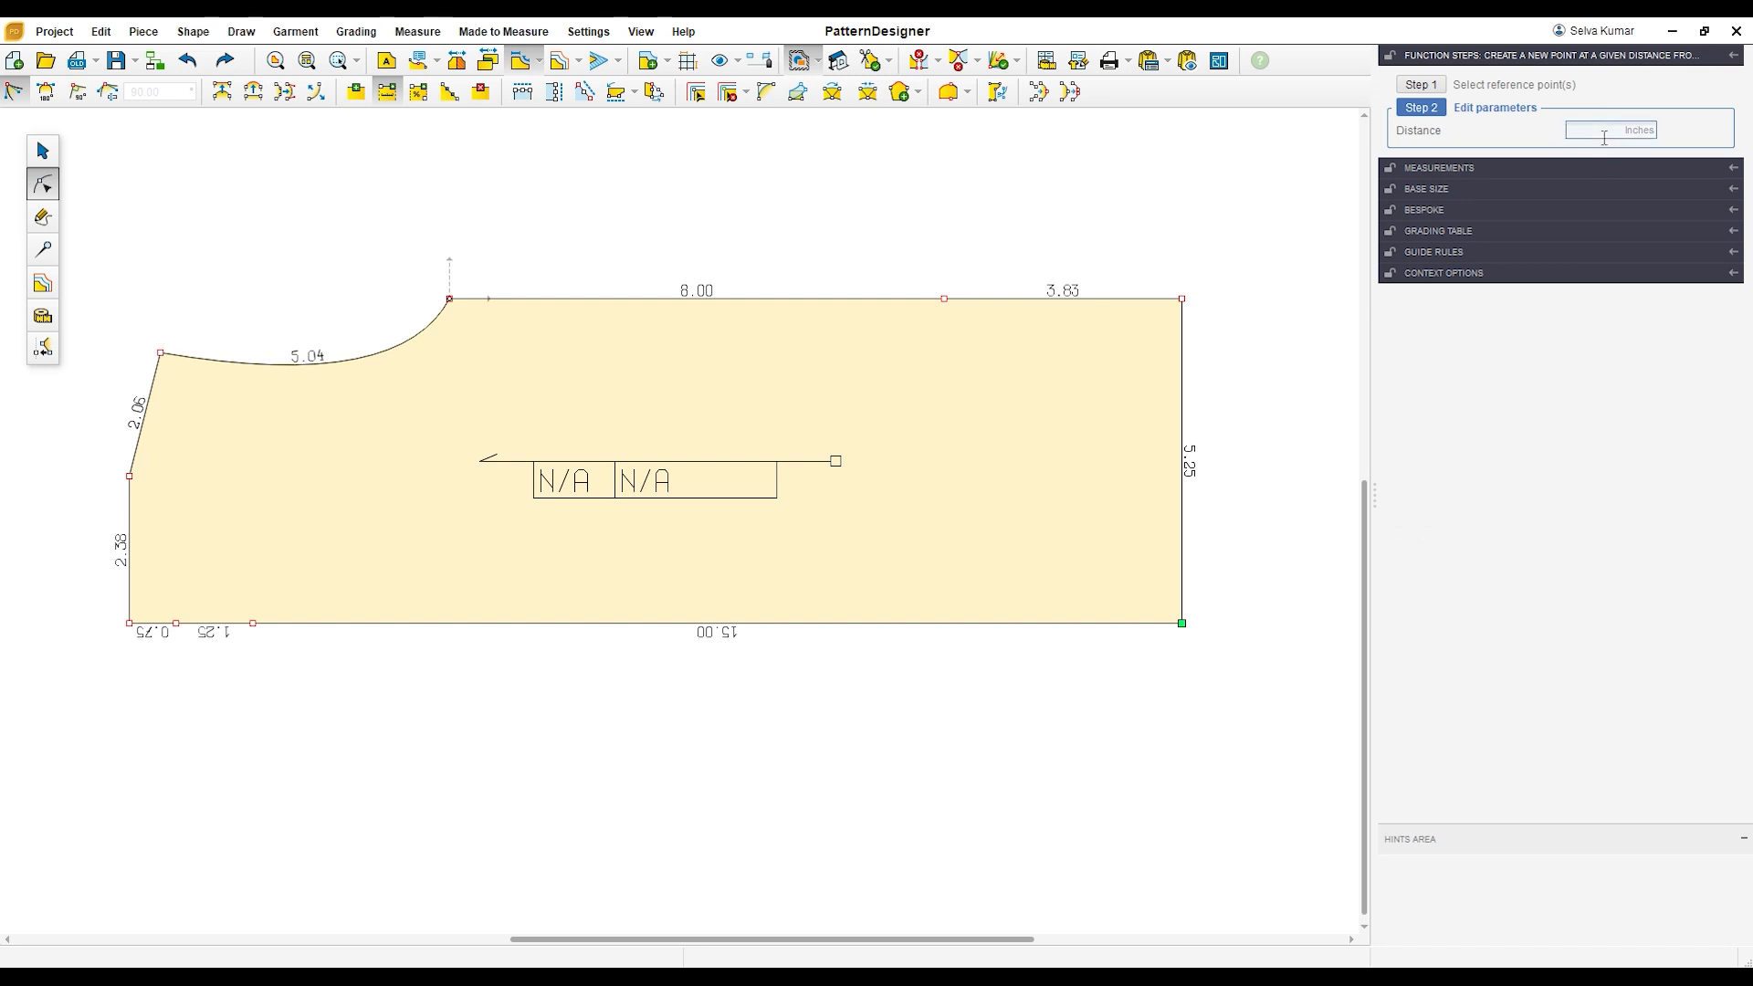
{"action": "type", "text": "-1.5"}
{"action": "key", "text": "Return"}
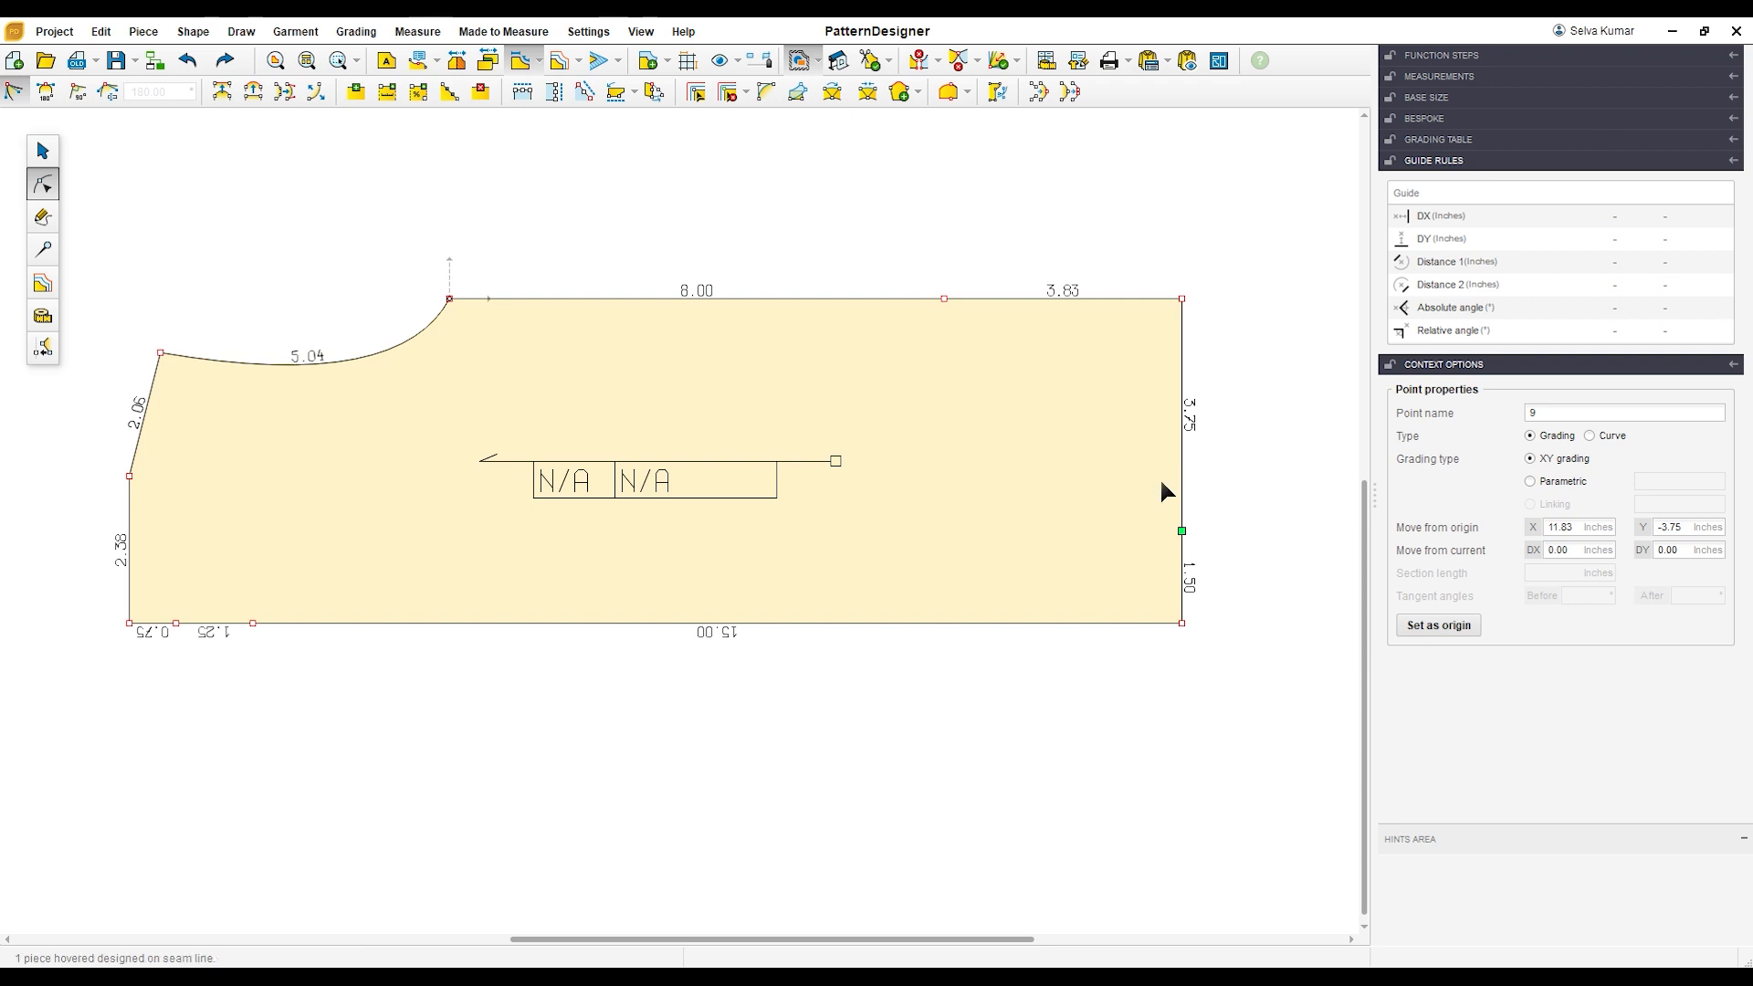
{"action": "left_click_drag", "start_coordinate": [1154, 211], "coordinate": [1230, 390]}
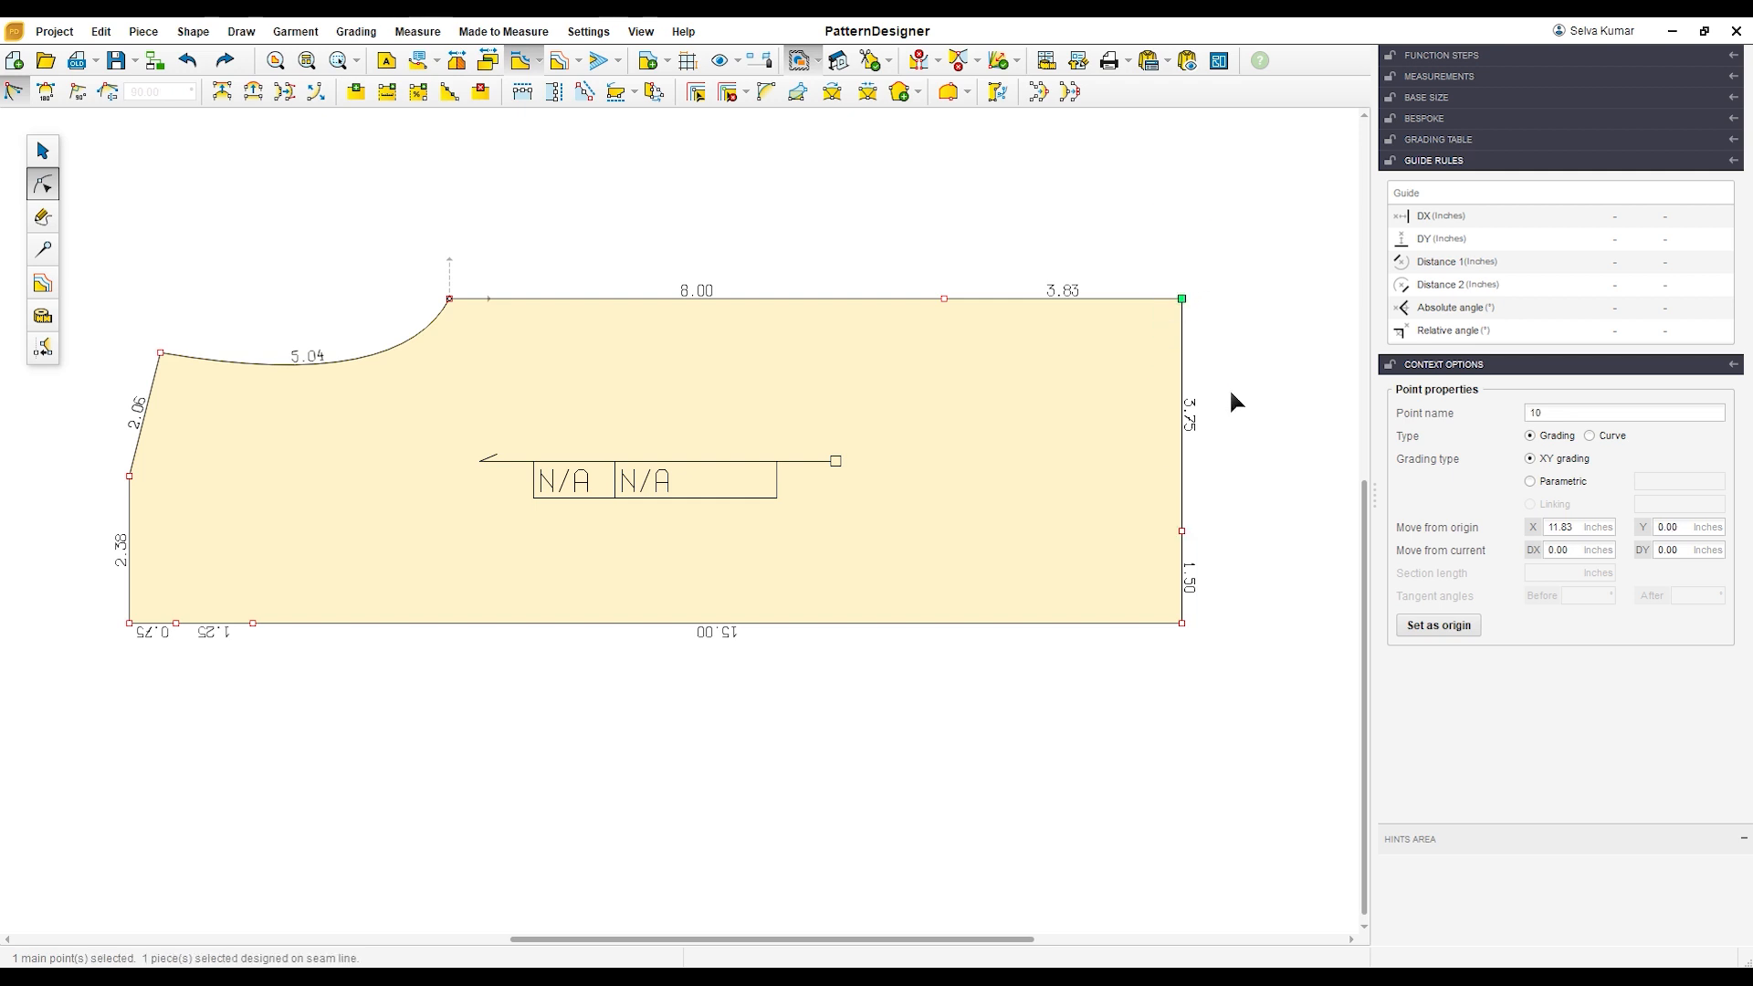
{"action": "key", "text": "Delete"}
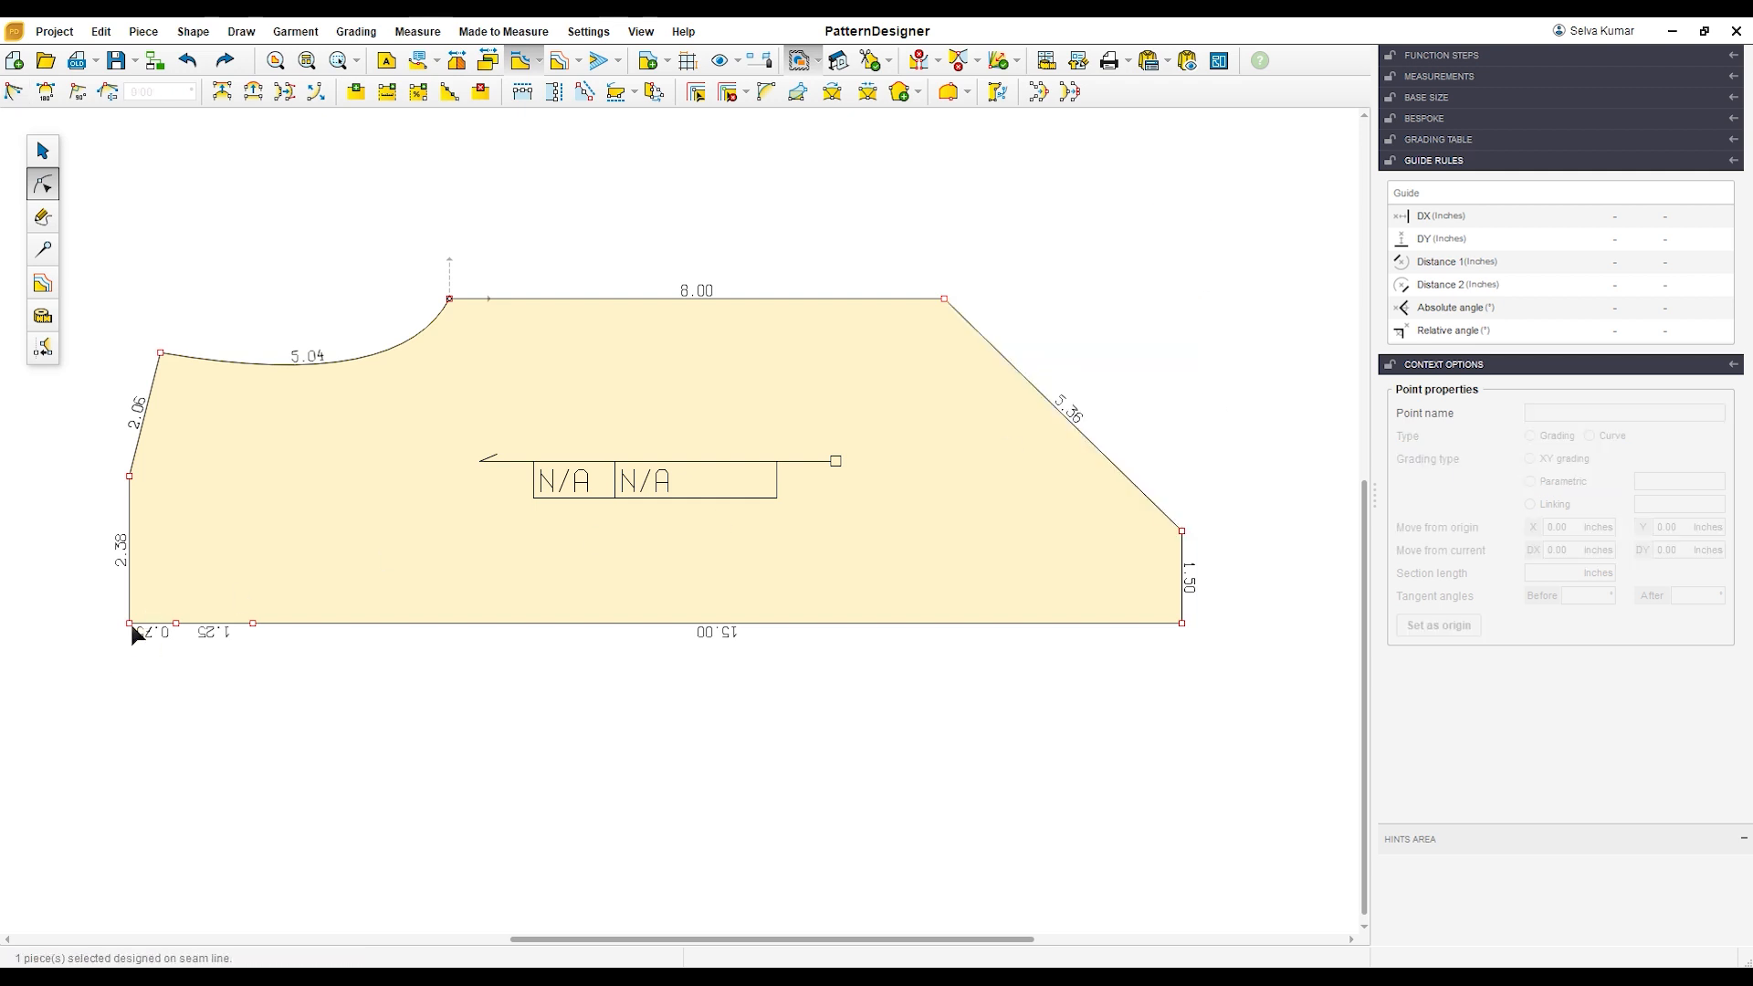
Step: Delete the piece's lower-left corner and curve the resulting neck edge so it meets the bottom edge at 90 degrees
{"action": "left_click_drag", "start_coordinate": [139, 657], "coordinate": [139, 658]}
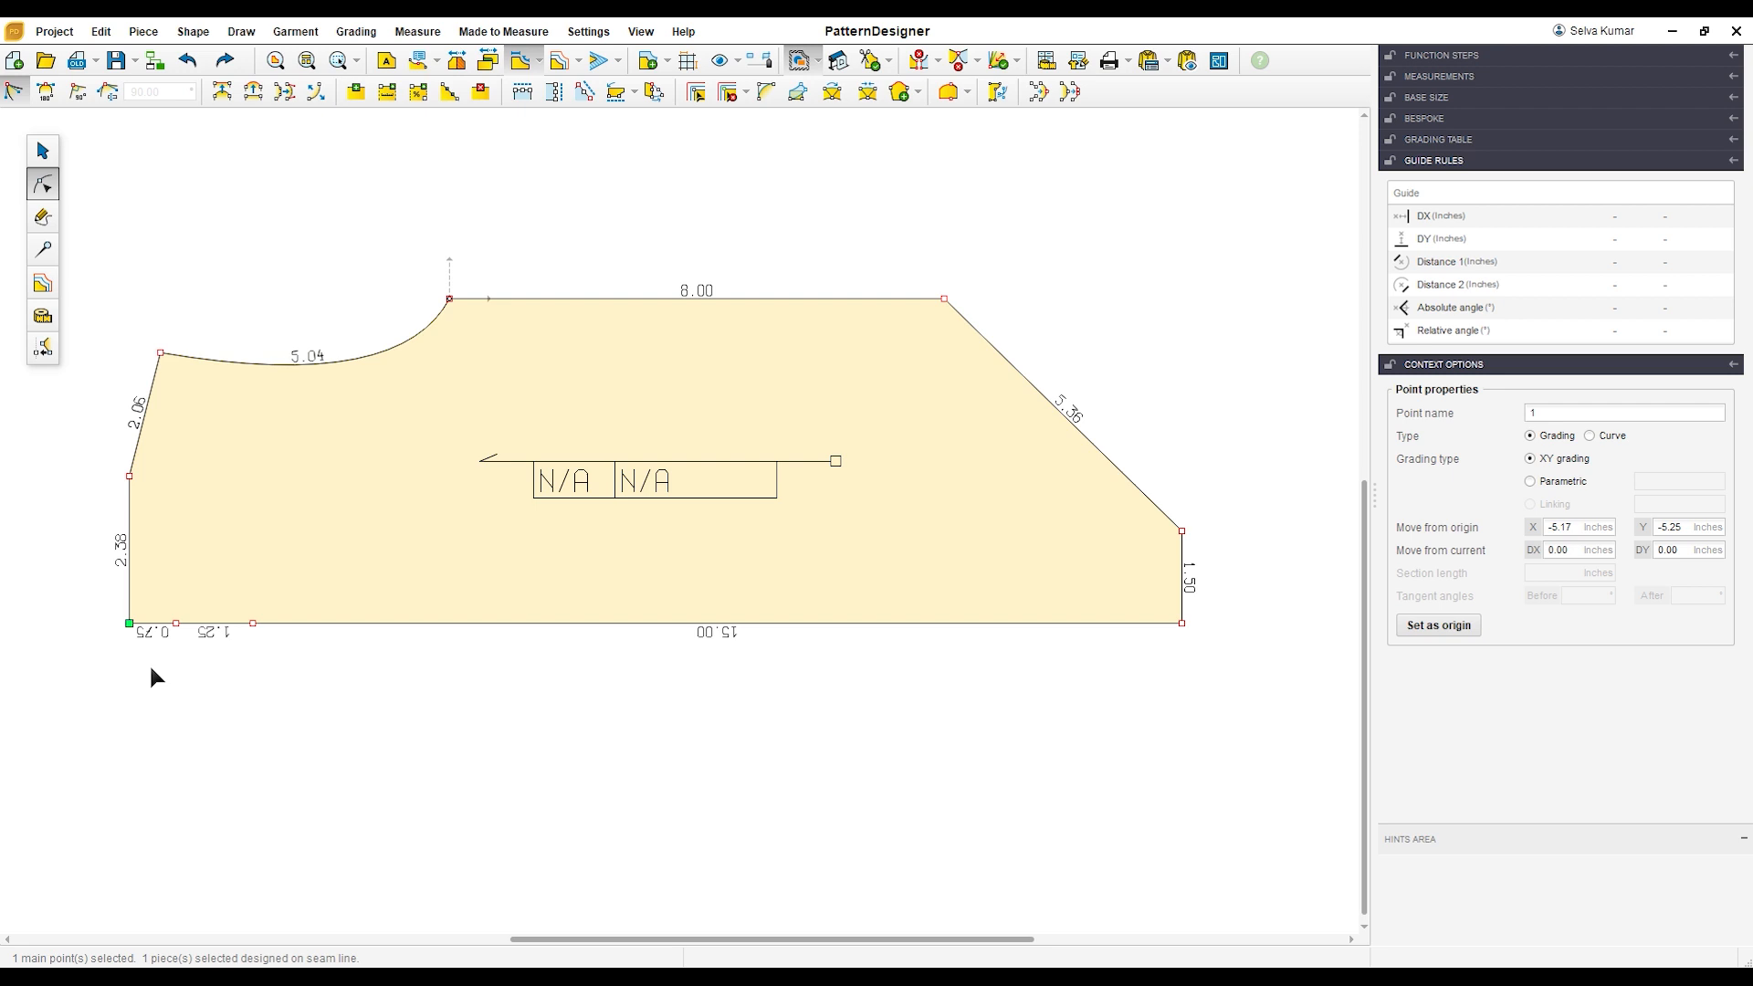
{"action": "key", "text": "Delete"}
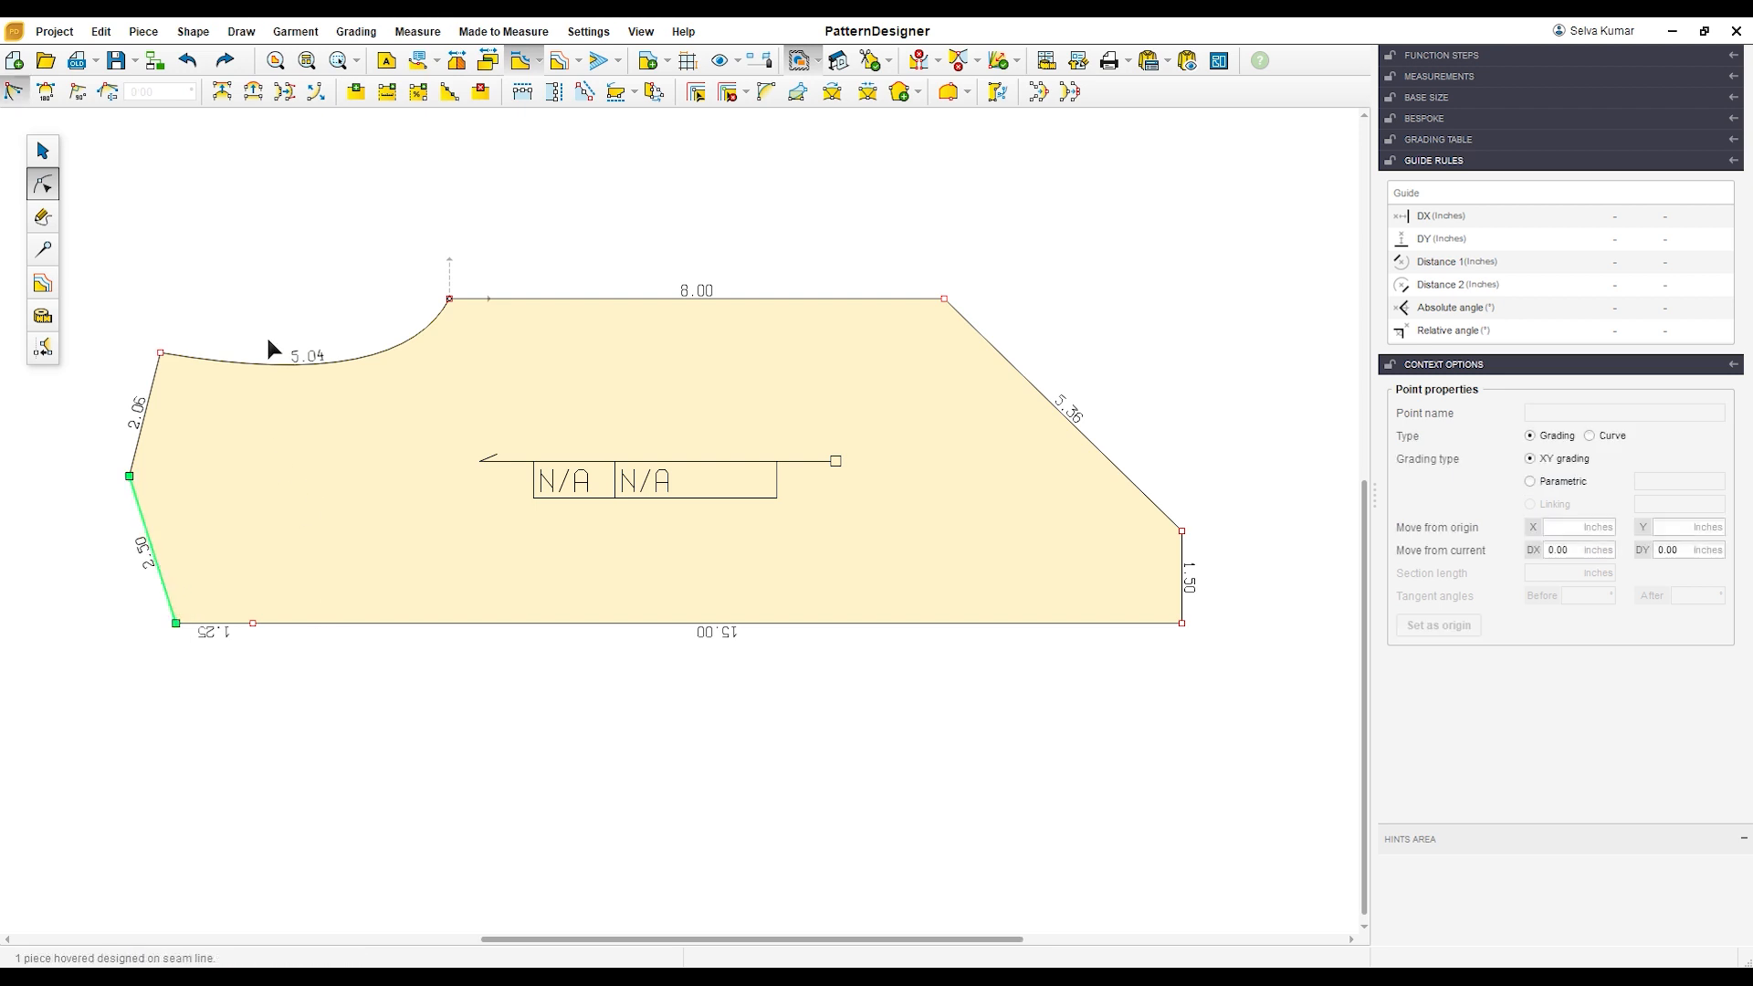
{"action": "left_click", "coordinate": [255, 97]}
{"action": "left_click_drag", "start_coordinate": [209, 683], "coordinate": [210, 683]}
{"action": "left_click", "coordinate": [78, 91]}
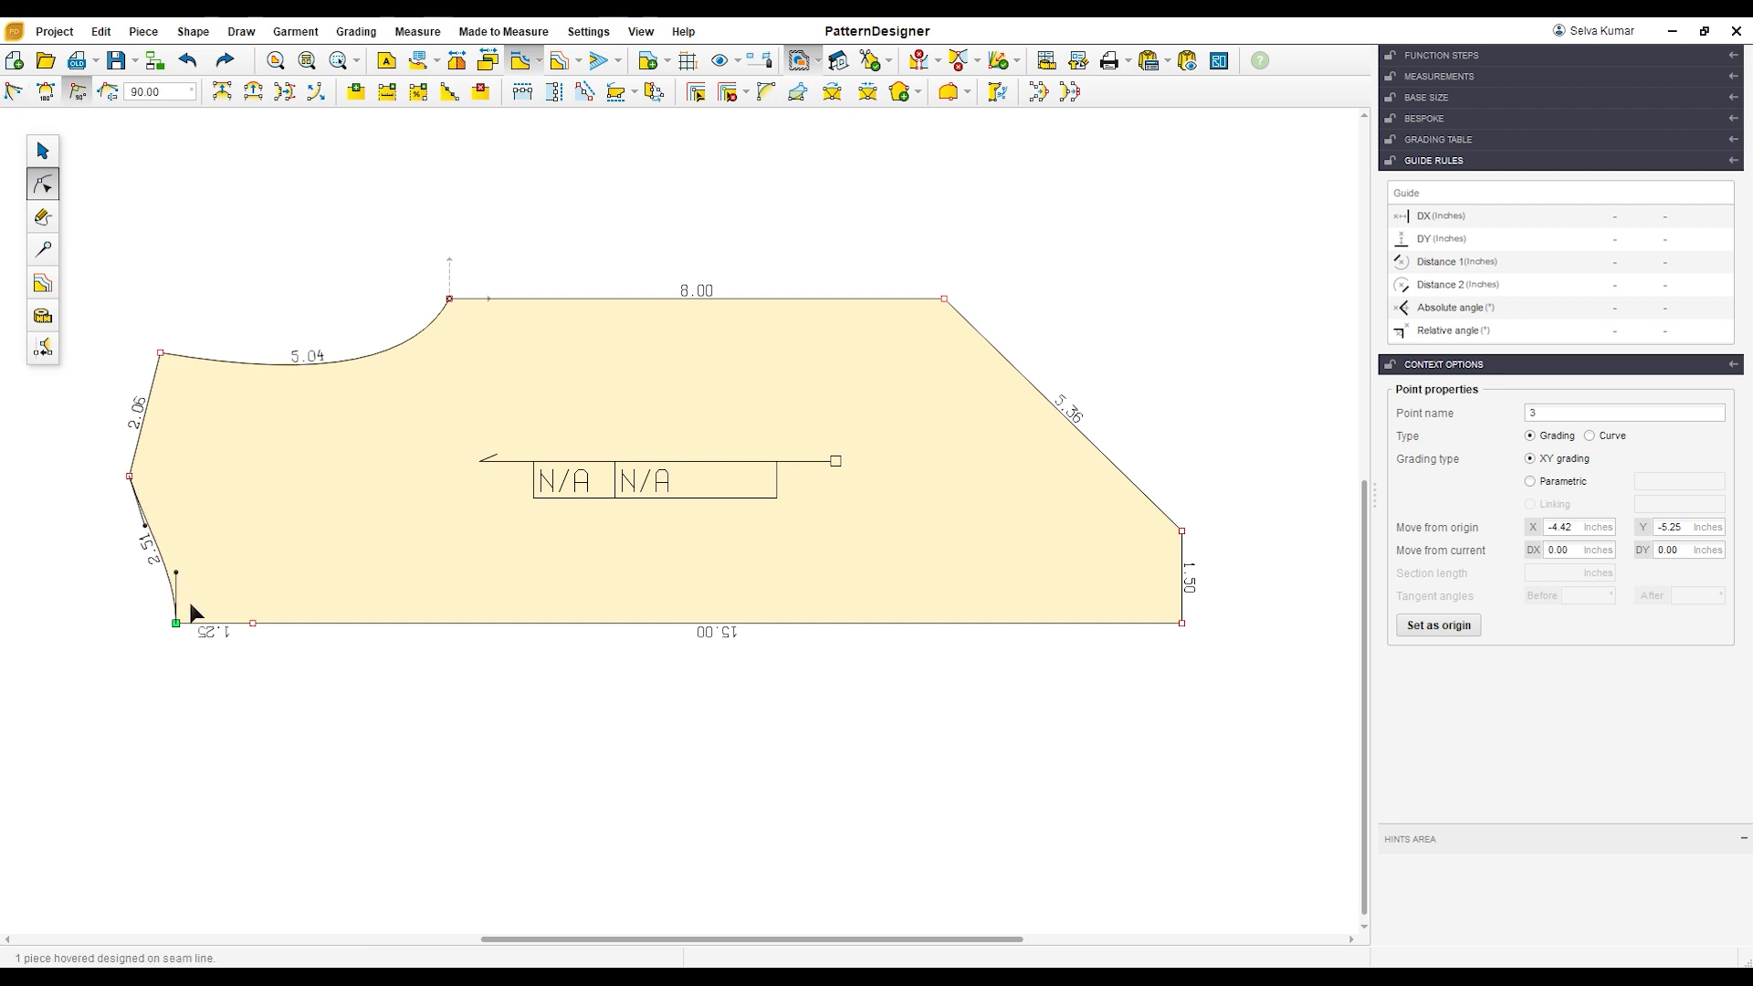
Step: Adjust the shoulder-side tangent of the neck edge to deepen it into a rounded neckline about 2.57 inches long
{"action": "scroll", "coordinate": [191, 512], "scroll_direction": "up", "scroll_amount": 2}
{"action": "left_click_drag", "start_coordinate": [130, 519], "coordinate": [170, 507]}
{"action": "left_click", "coordinate": [119, 581]}
{"action": "left_click", "coordinate": [276, 477]}
{"action": "scroll", "coordinate": [283, 480], "scroll_direction": "down", "scroll_amount": 1}
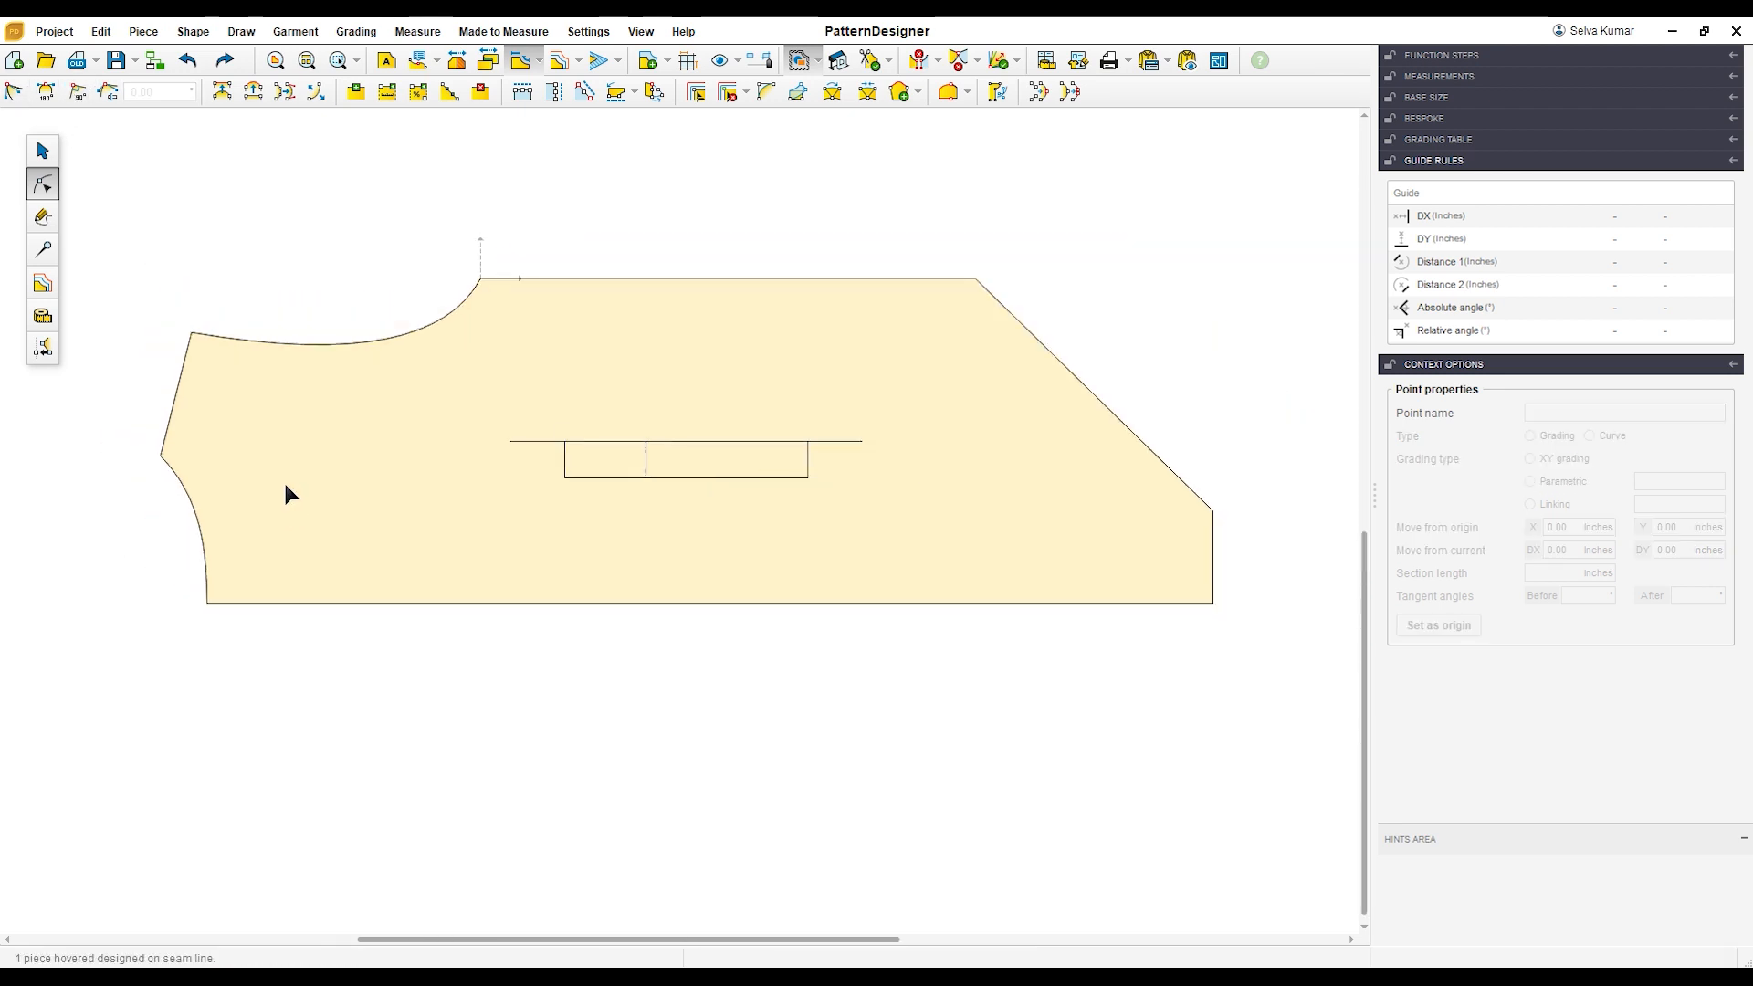
{"action": "scroll", "coordinate": [137, 342], "scroll_direction": "up", "scroll_amount": 1}
{"action": "scroll", "coordinate": [144, 343], "scroll_direction": "down", "scroll_amount": 1}
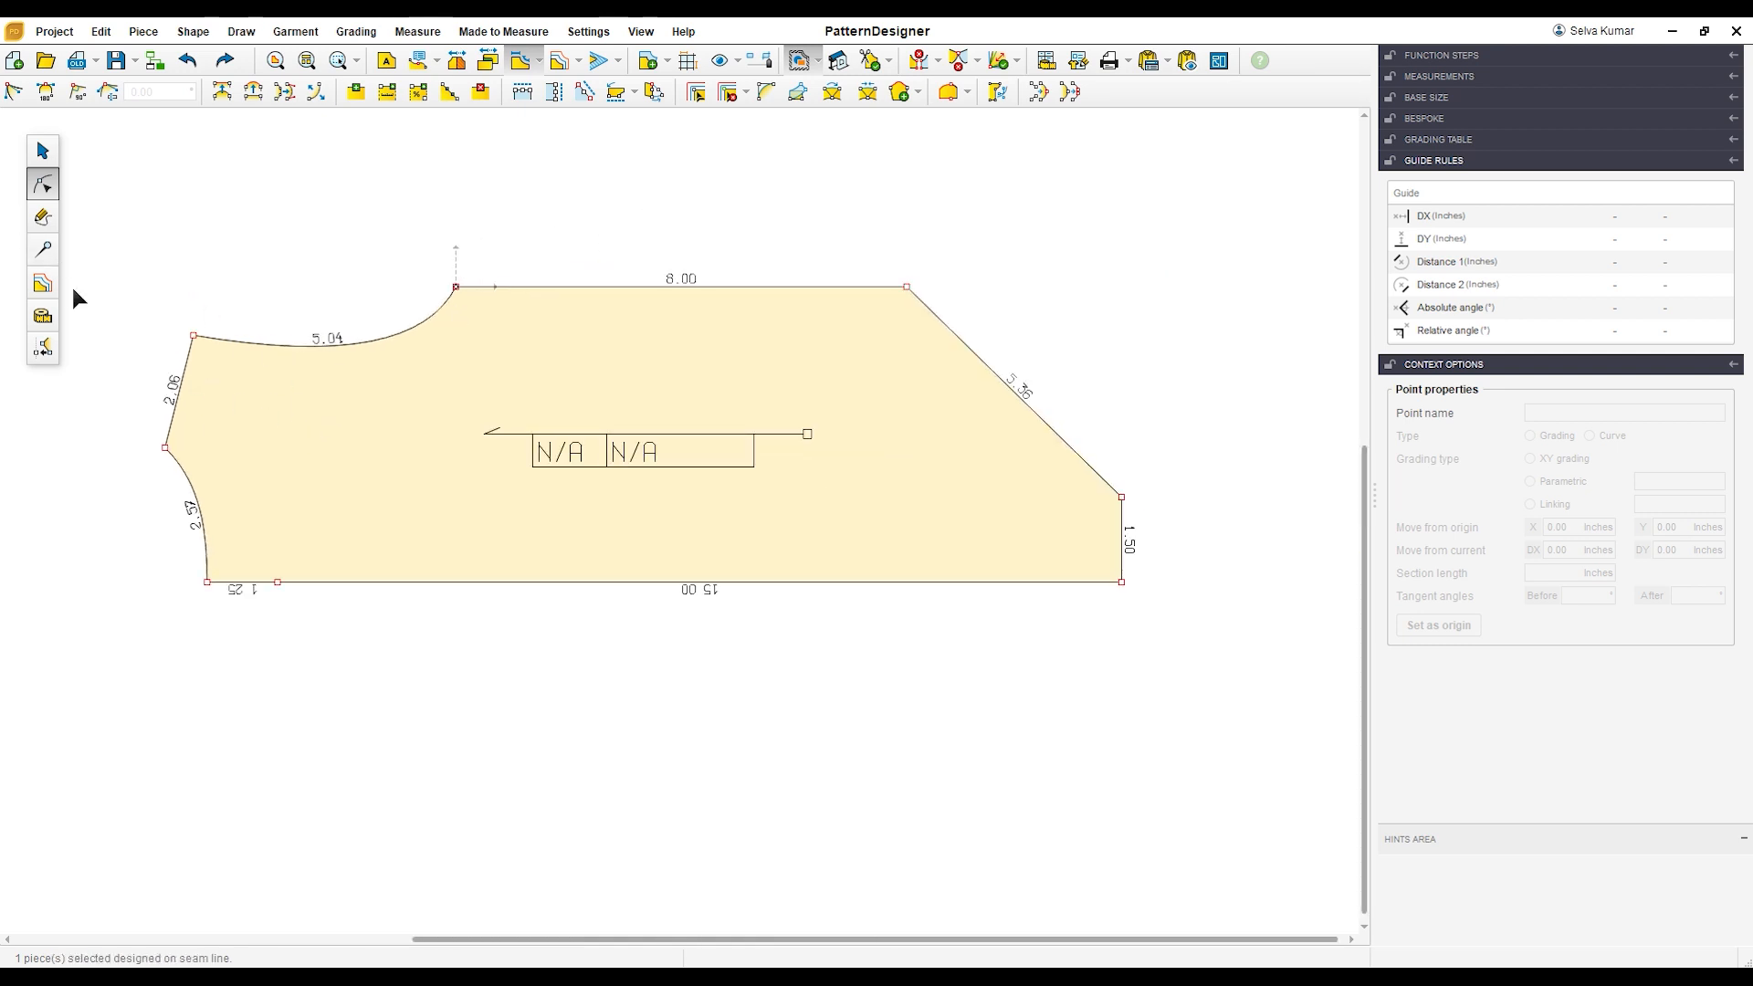
Step: Divide the armhole curve into 2 equal parts
{"action": "left_click", "coordinate": [321, 349]}
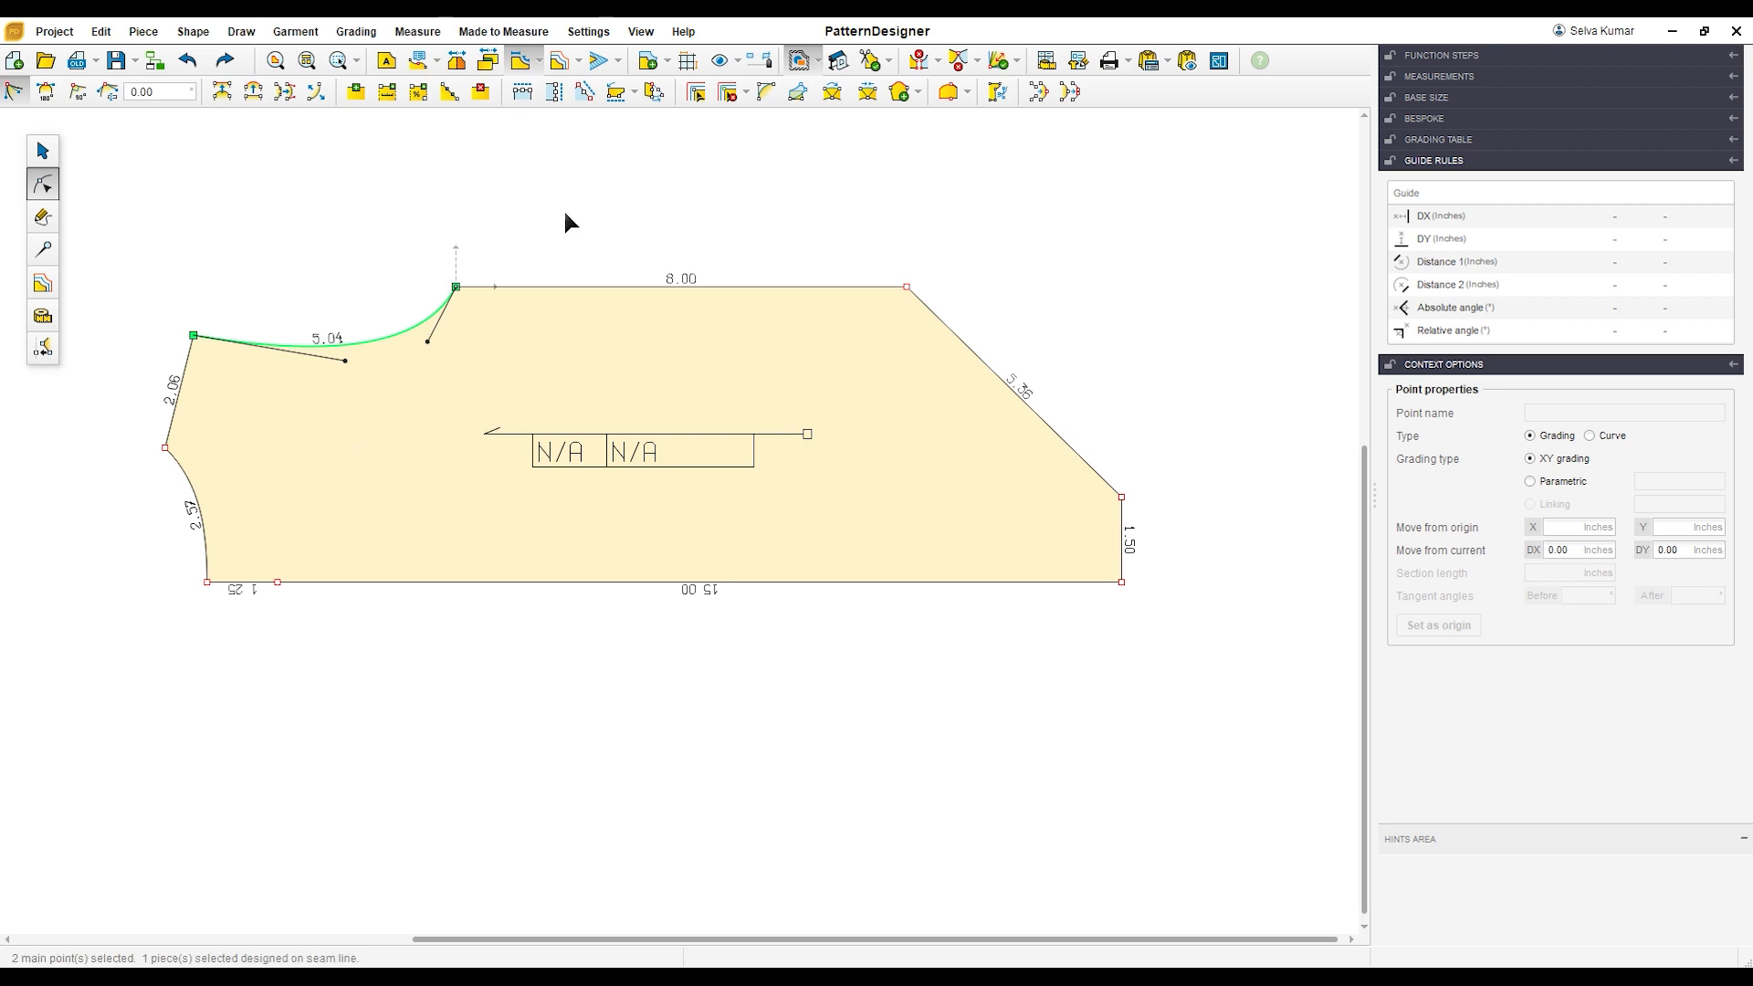
{"action": "left_click", "coordinate": [449, 91]}
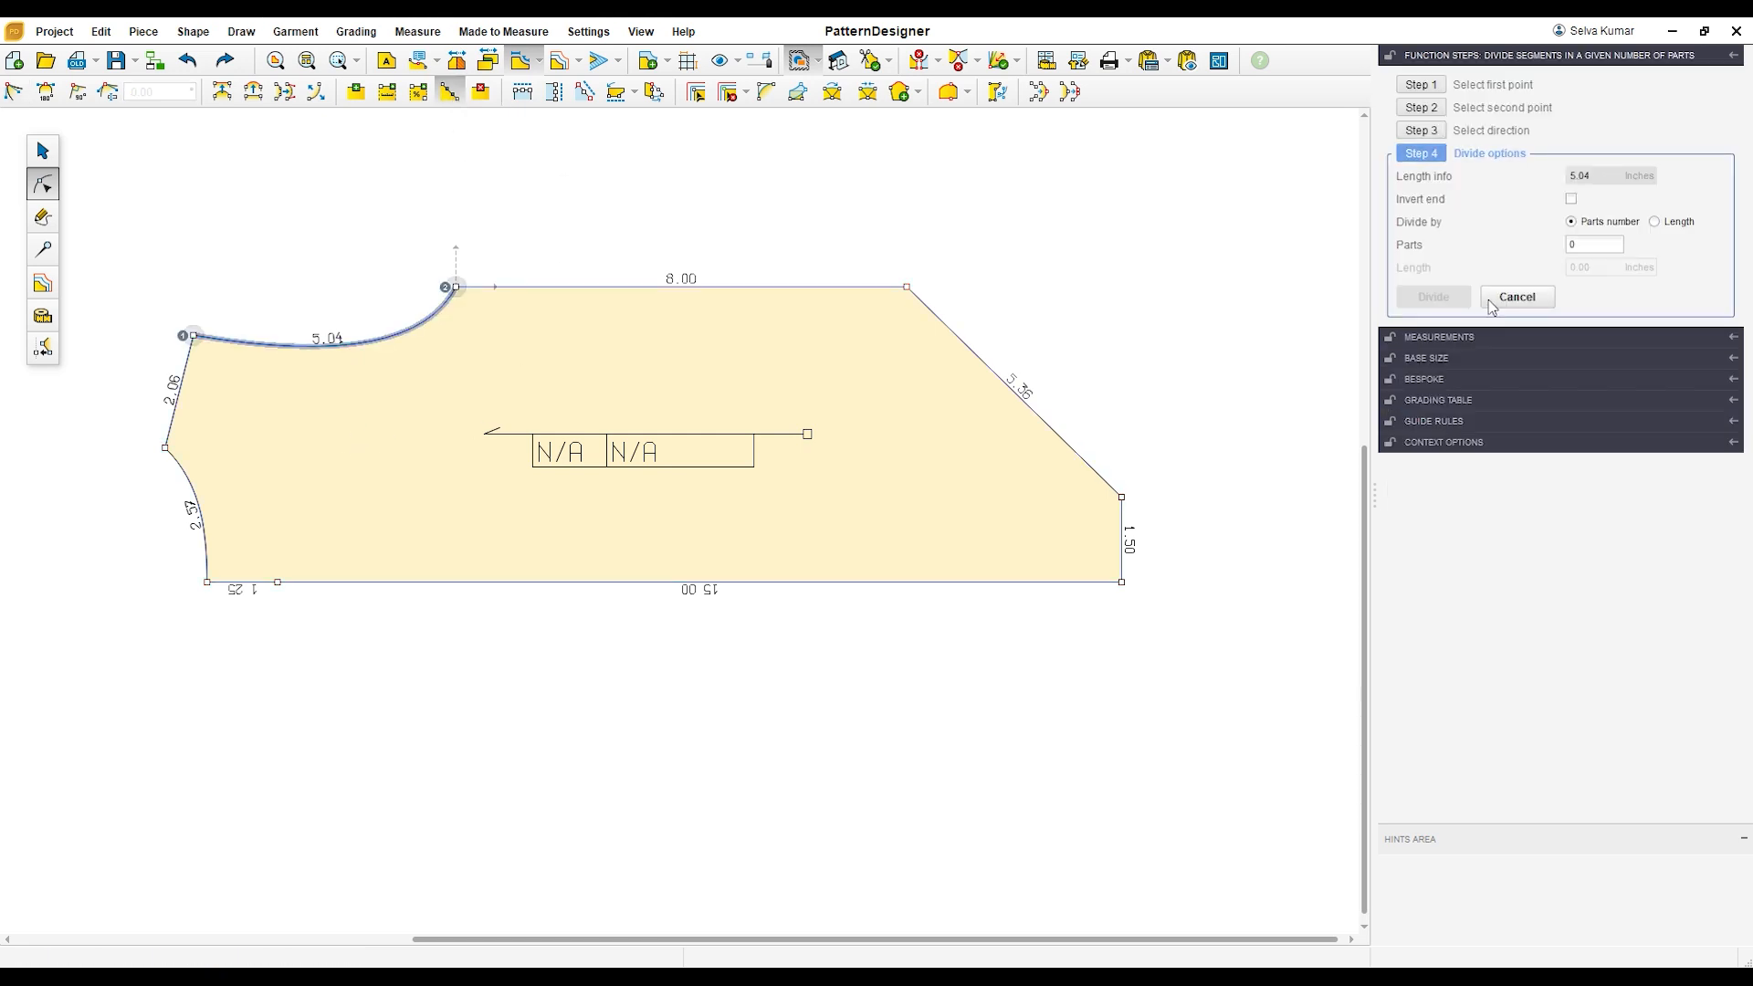
{"action": "type", "text": "2"}
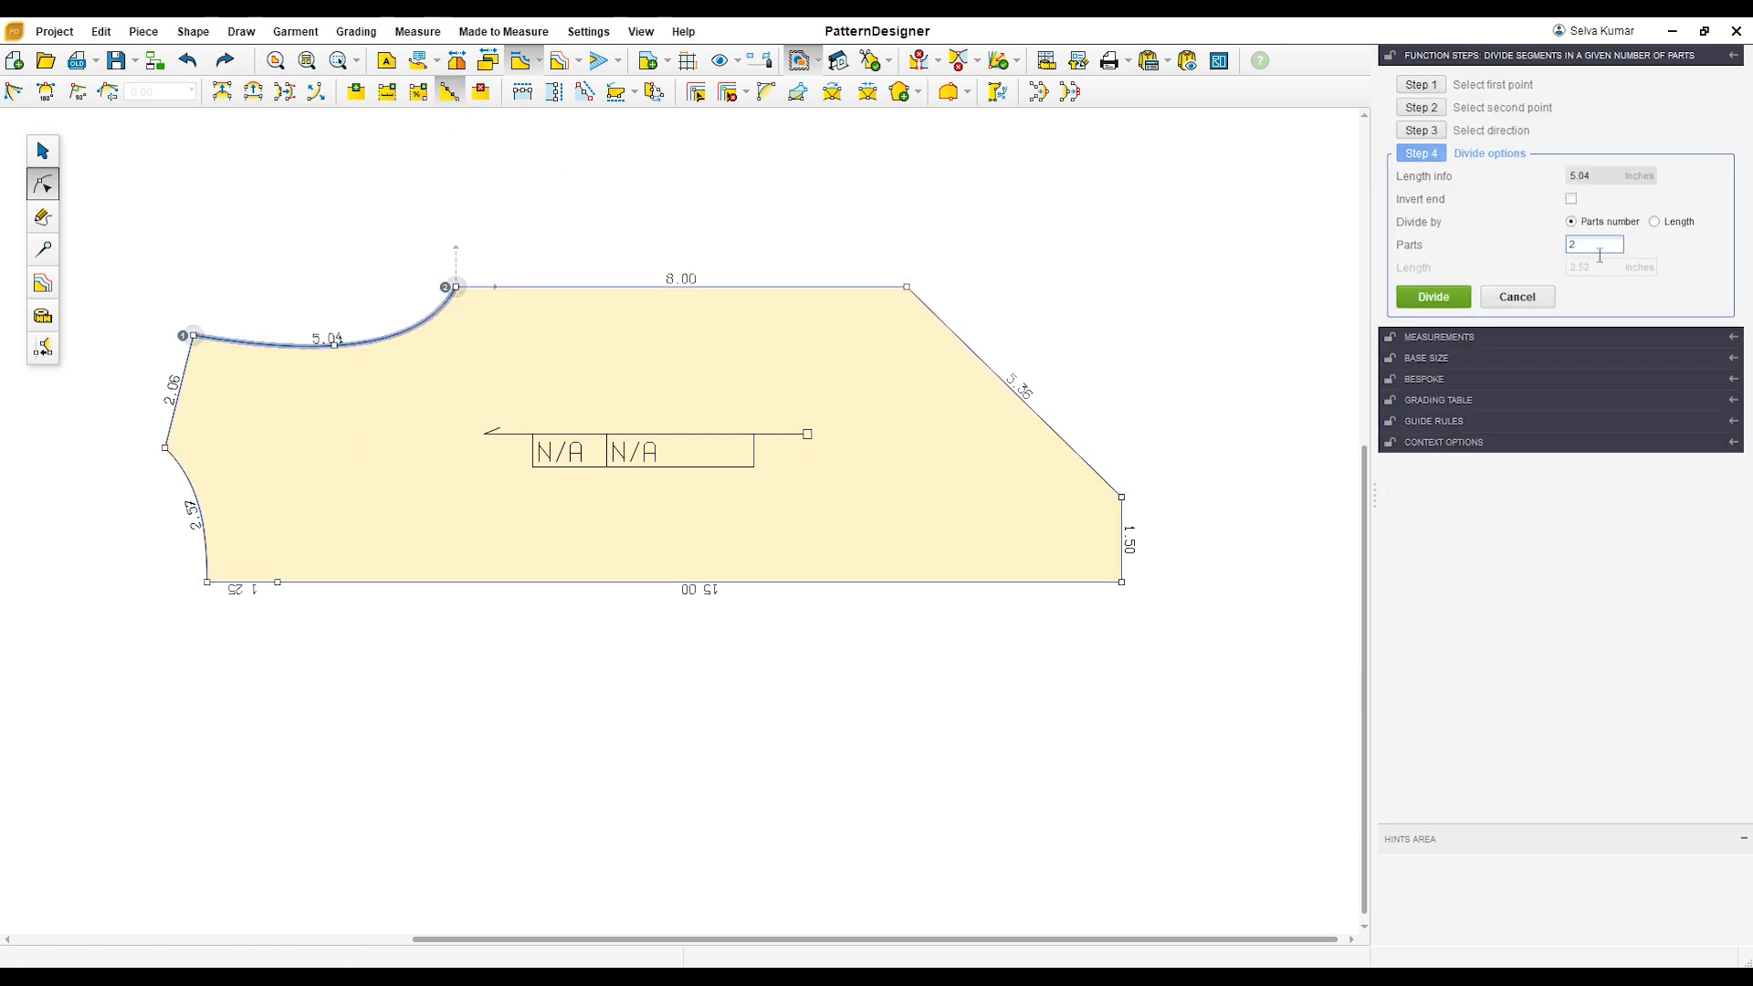
{"action": "left_click", "coordinate": [1452, 301]}
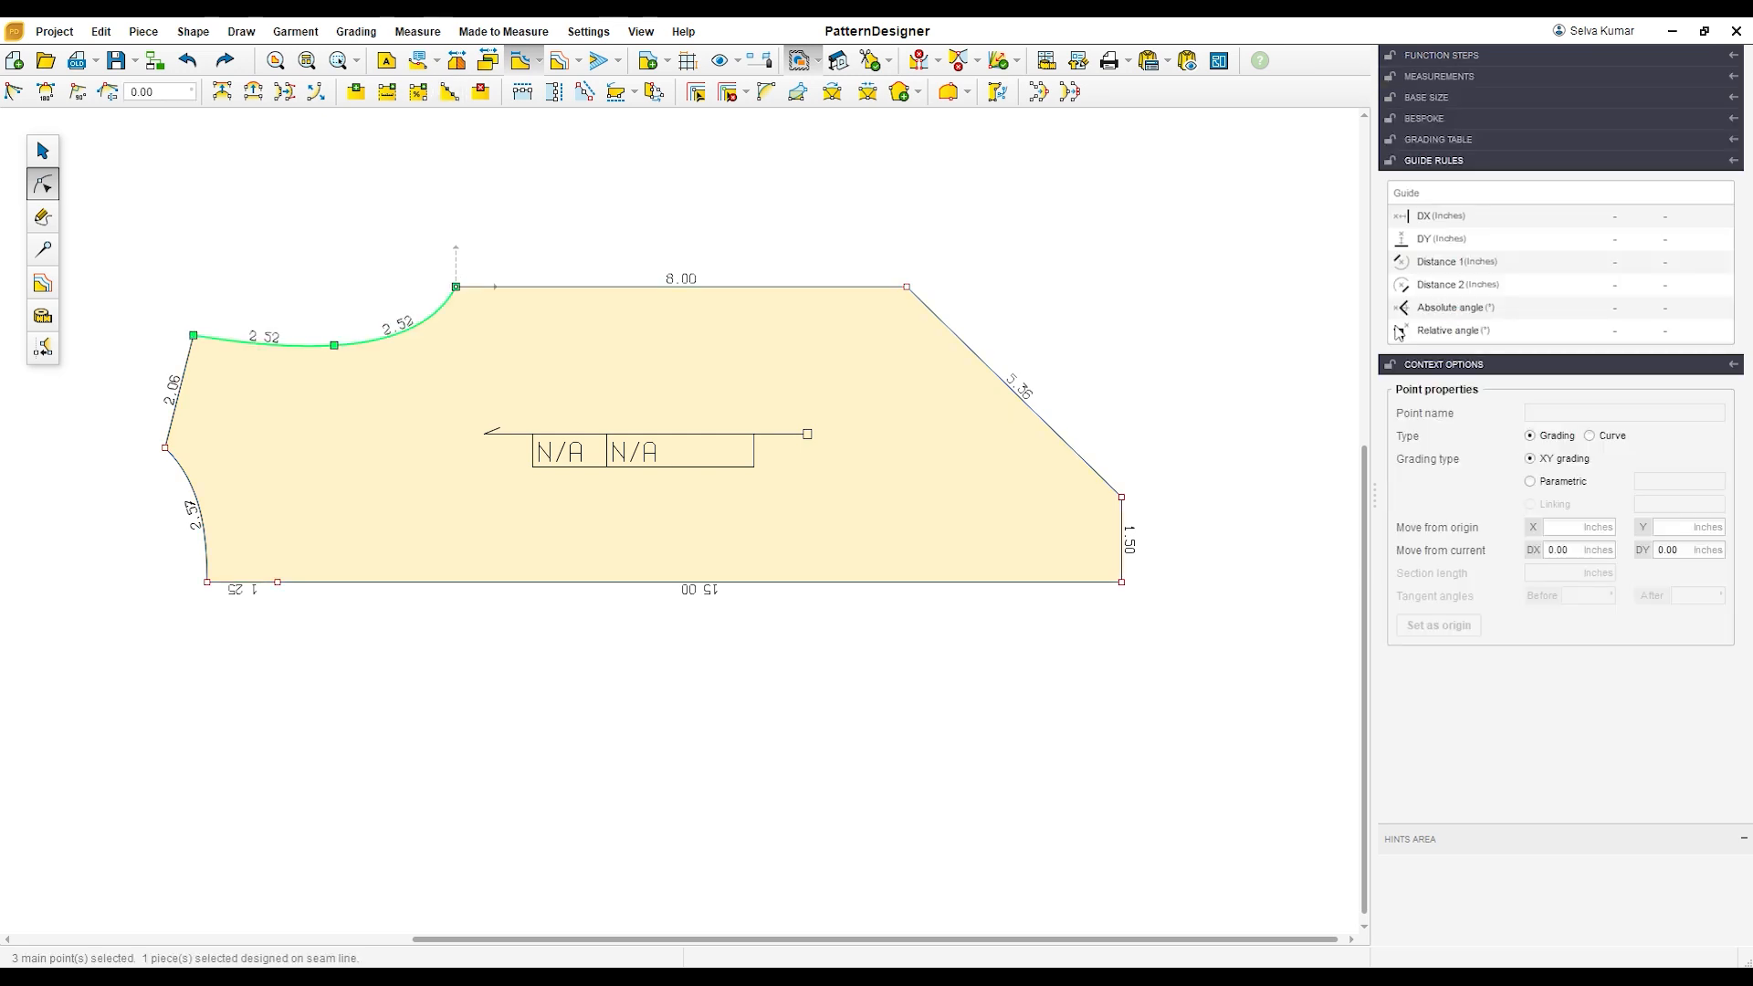
{"action": "left_click", "coordinate": [935, 229]}
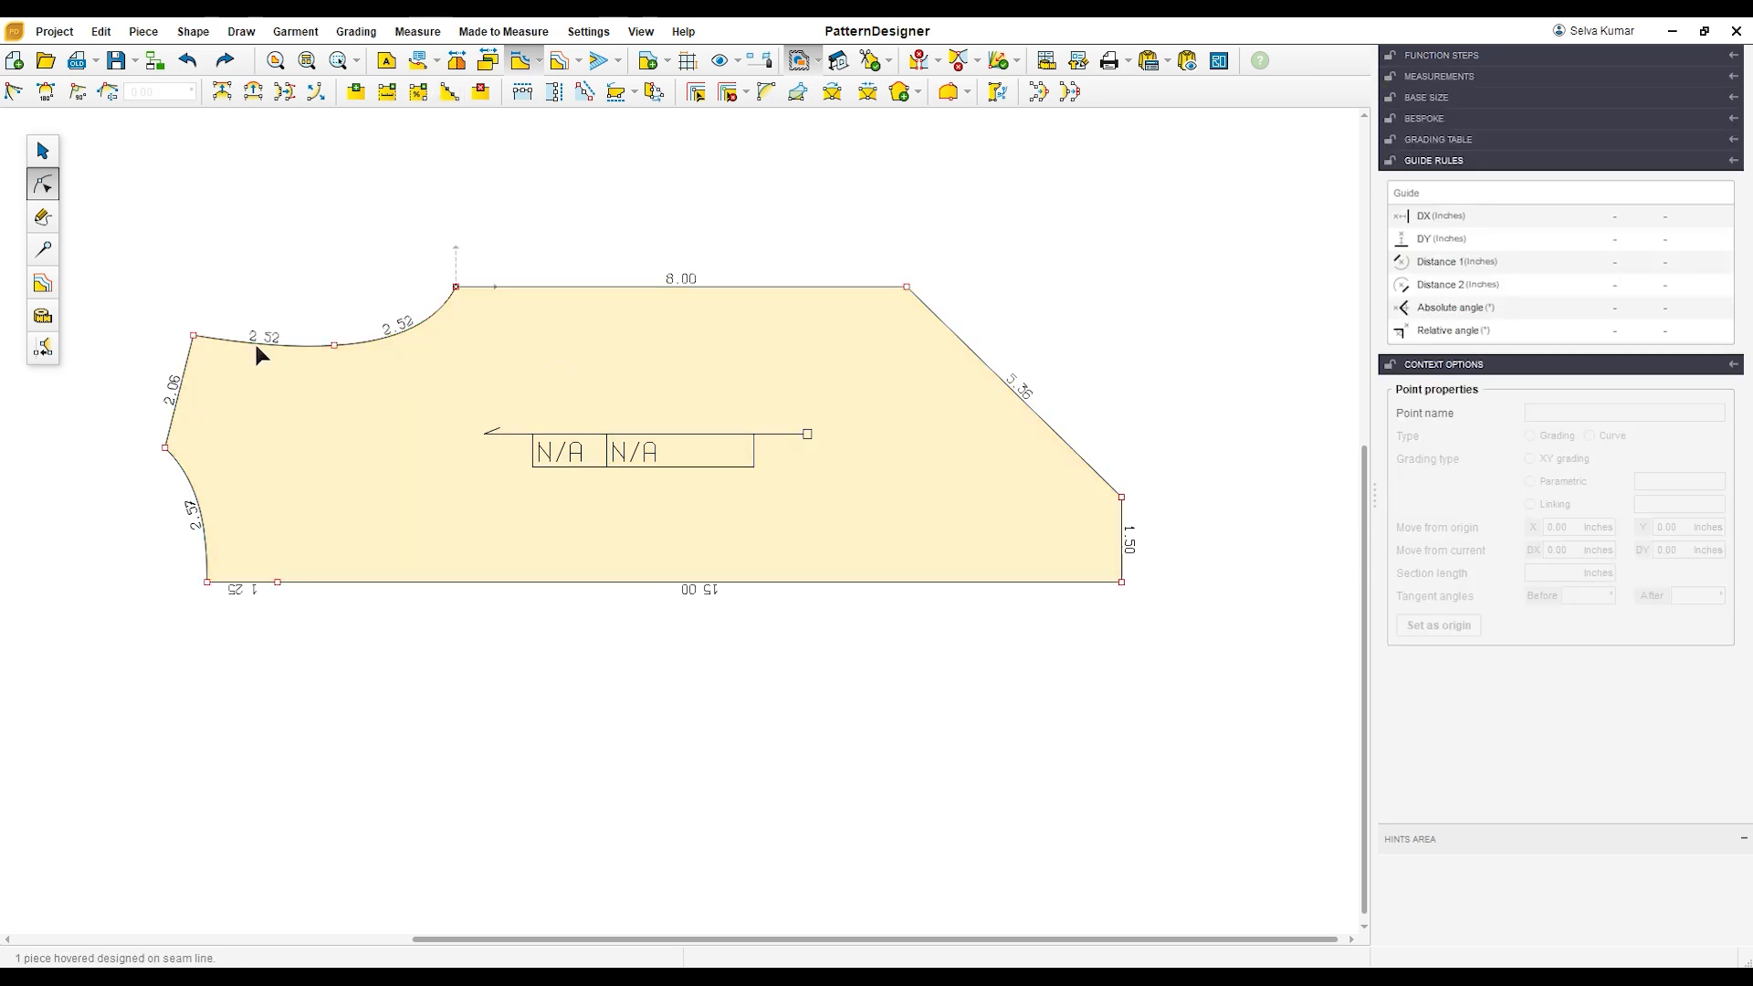
Step: Draw a straight line from the neck end of the shoulder to the midpoint of the armhole curve
{"action": "left_click", "coordinate": [43, 219]}
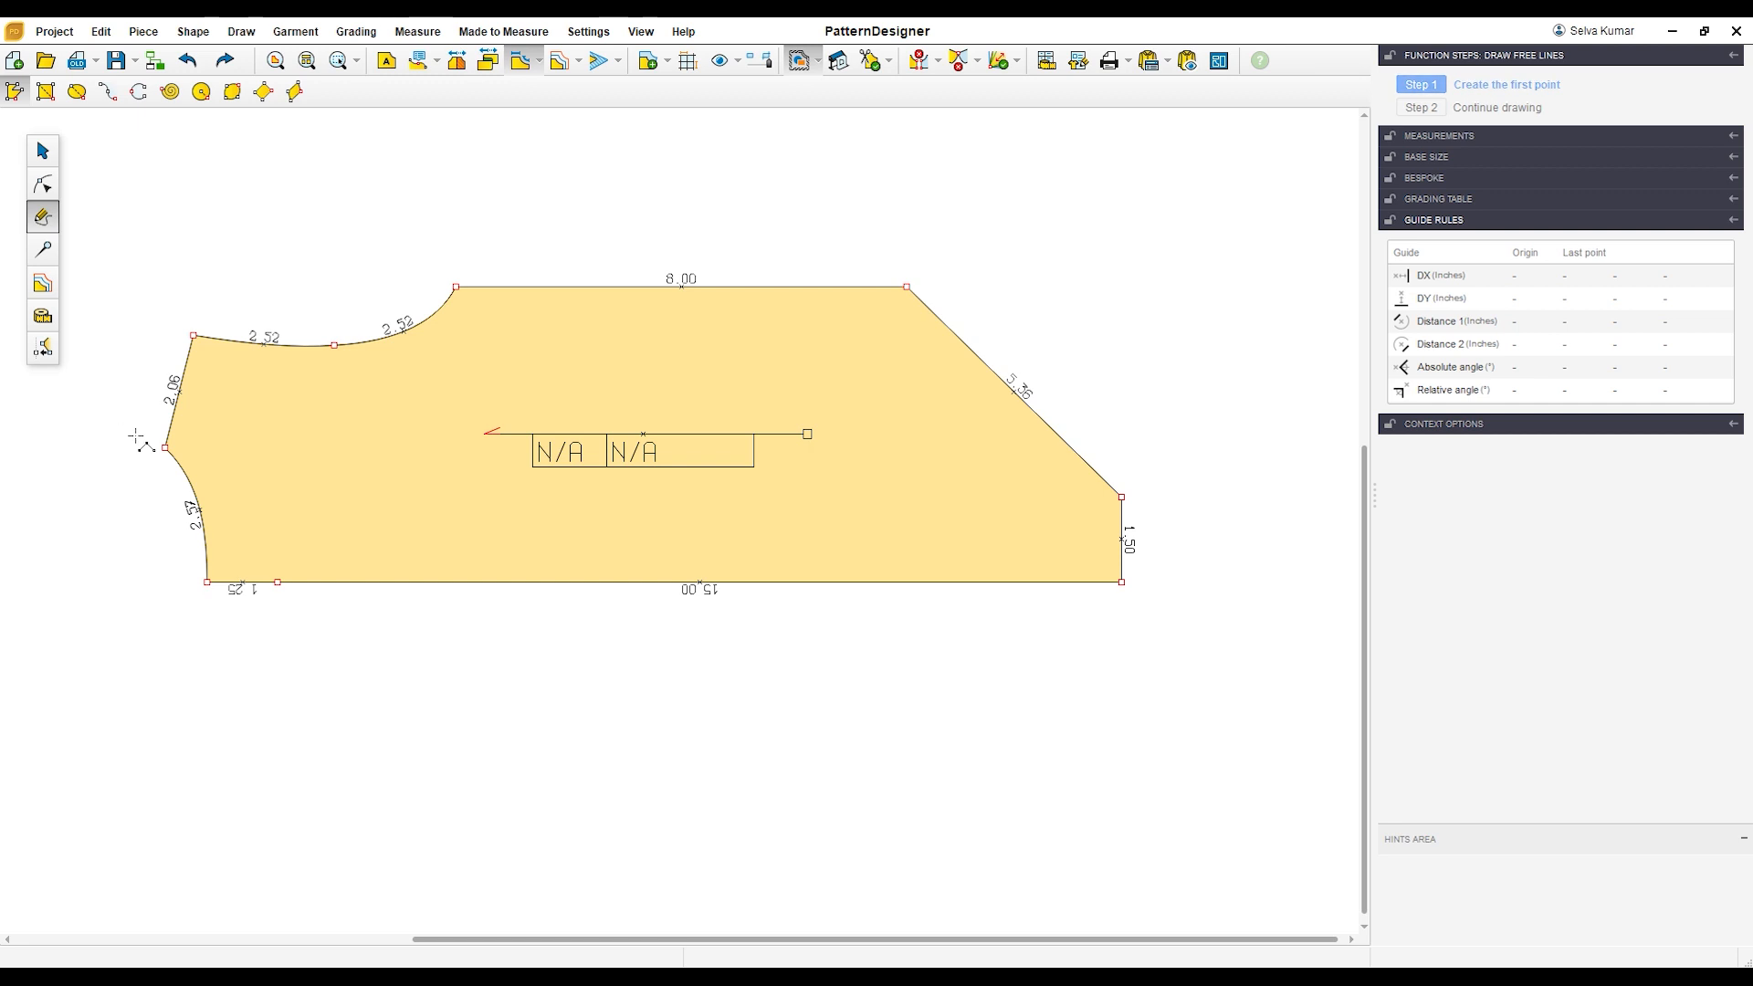
{"action": "left_click", "coordinate": [165, 447]}
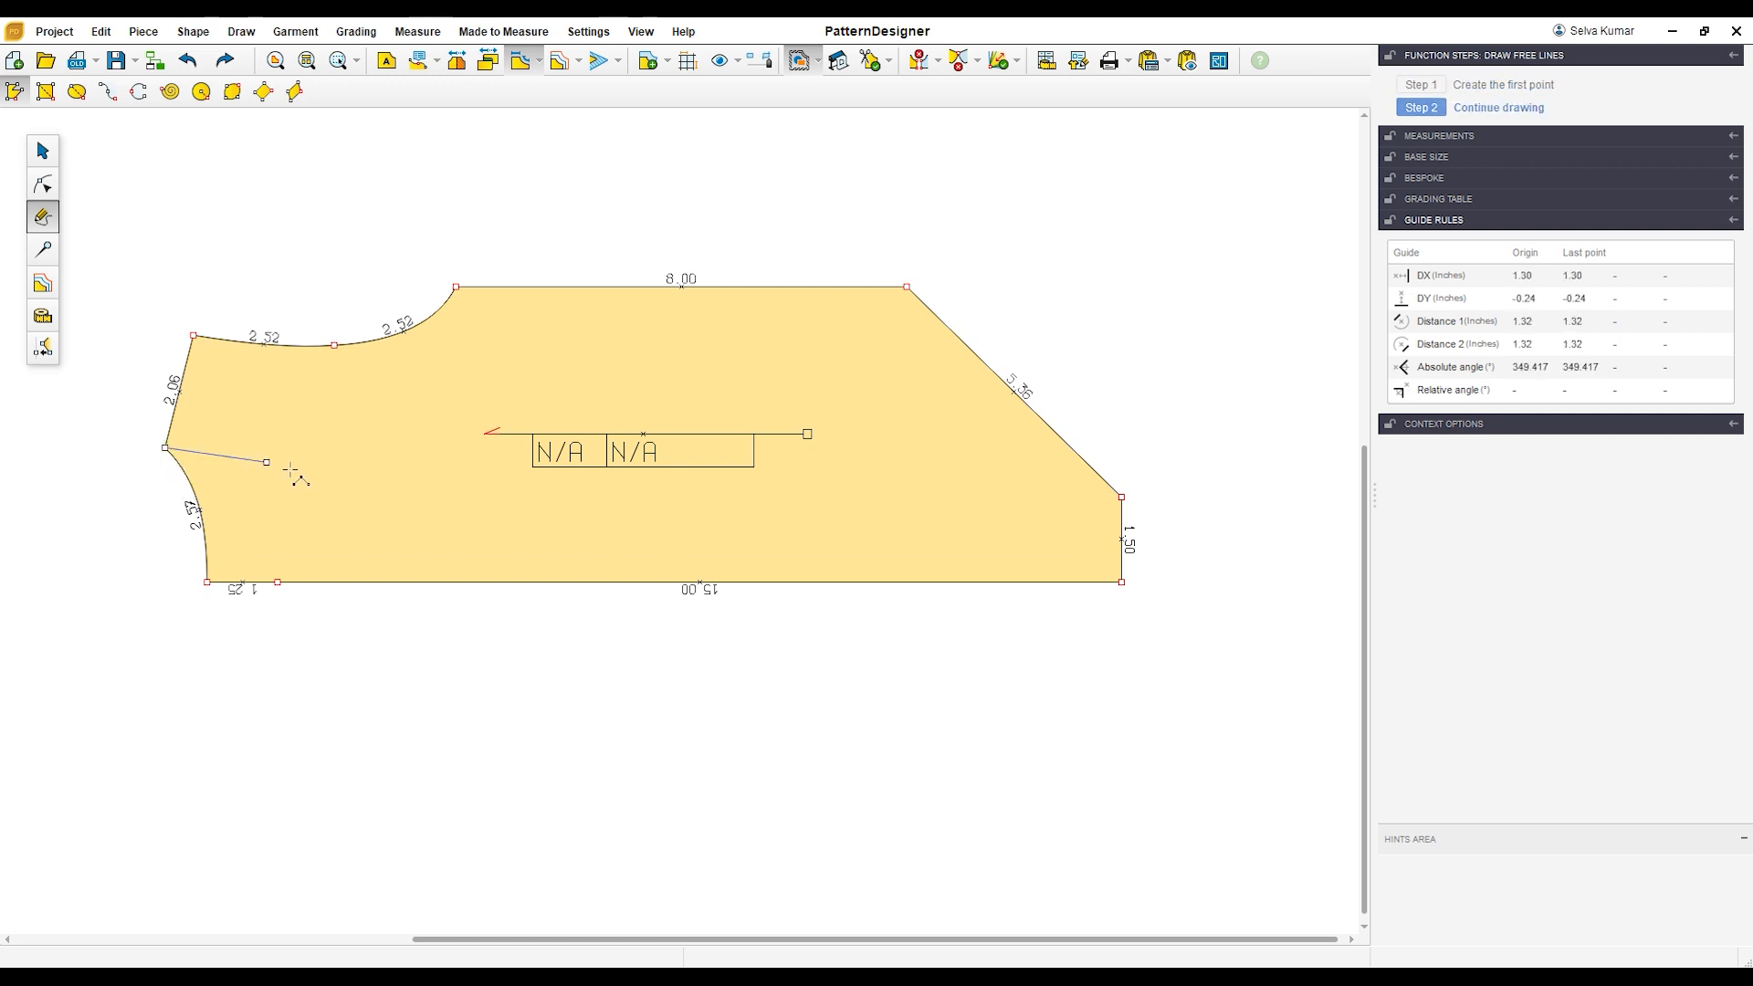
{"action": "left_click", "coordinate": [335, 349]}
{"action": "right_click", "coordinate": [403, 441]}
{"action": "left_click", "coordinate": [43, 184]}
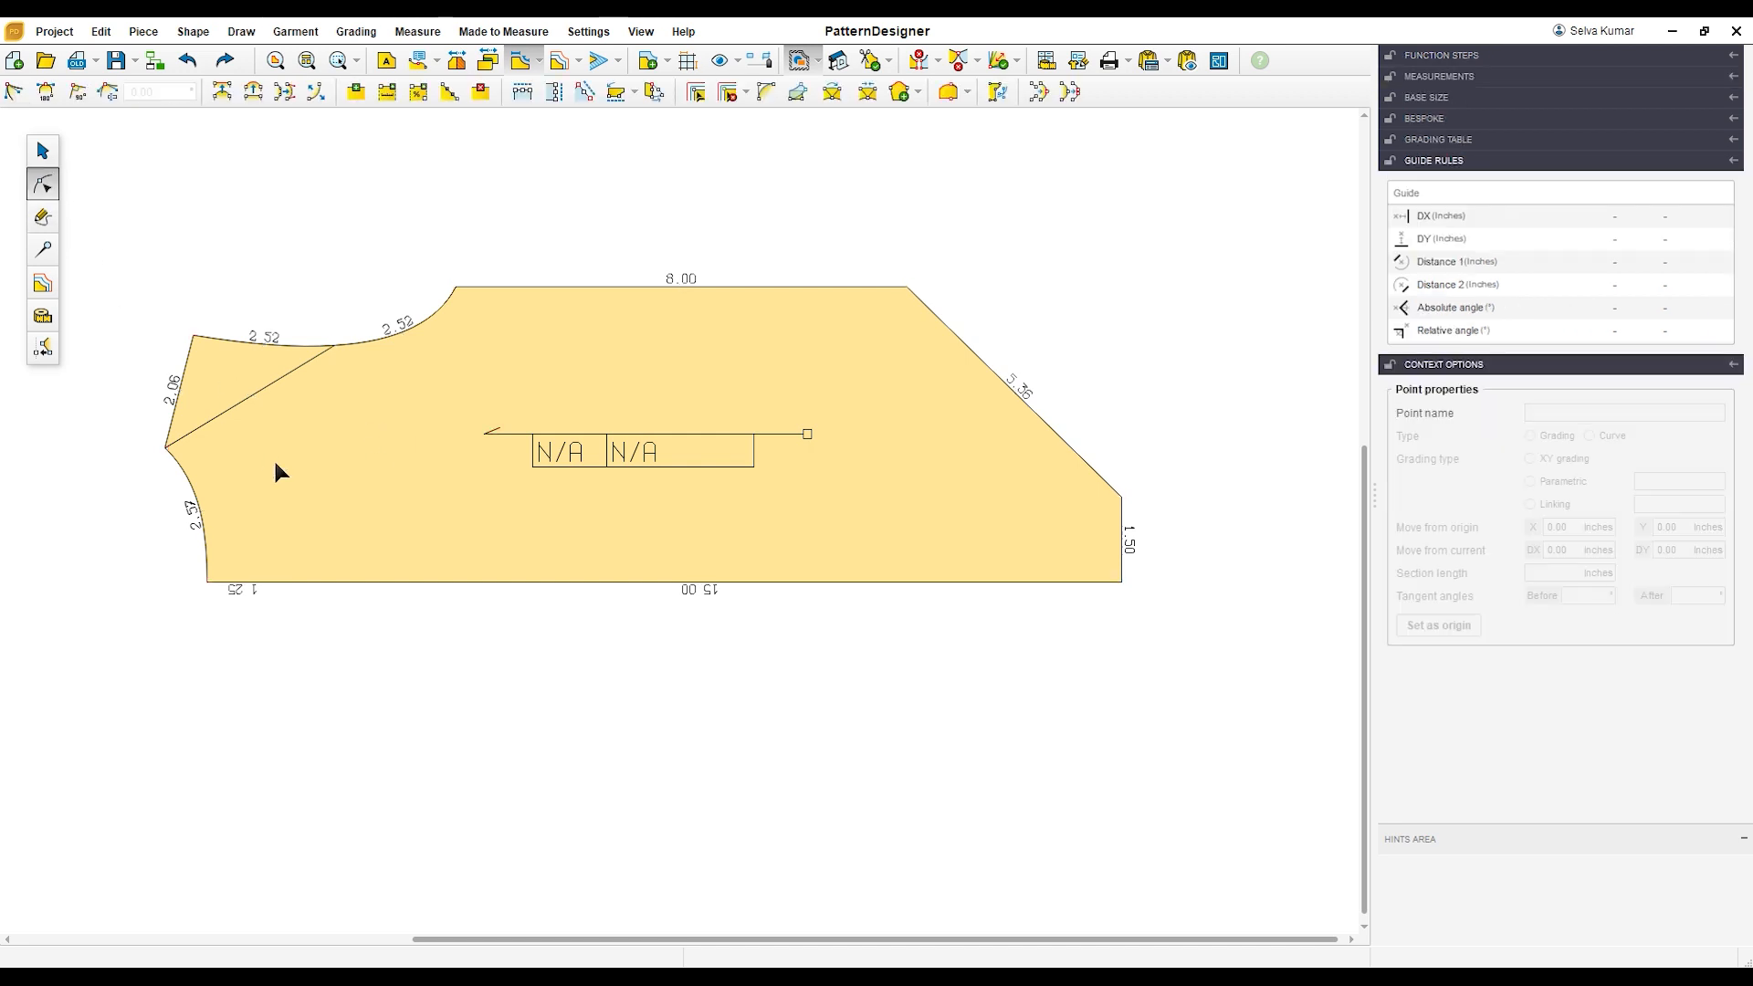
Step: Bend the line between the neck point and the armhole midpoint down into the body as a rounded curve
{"action": "left_click", "coordinate": [242, 407]}
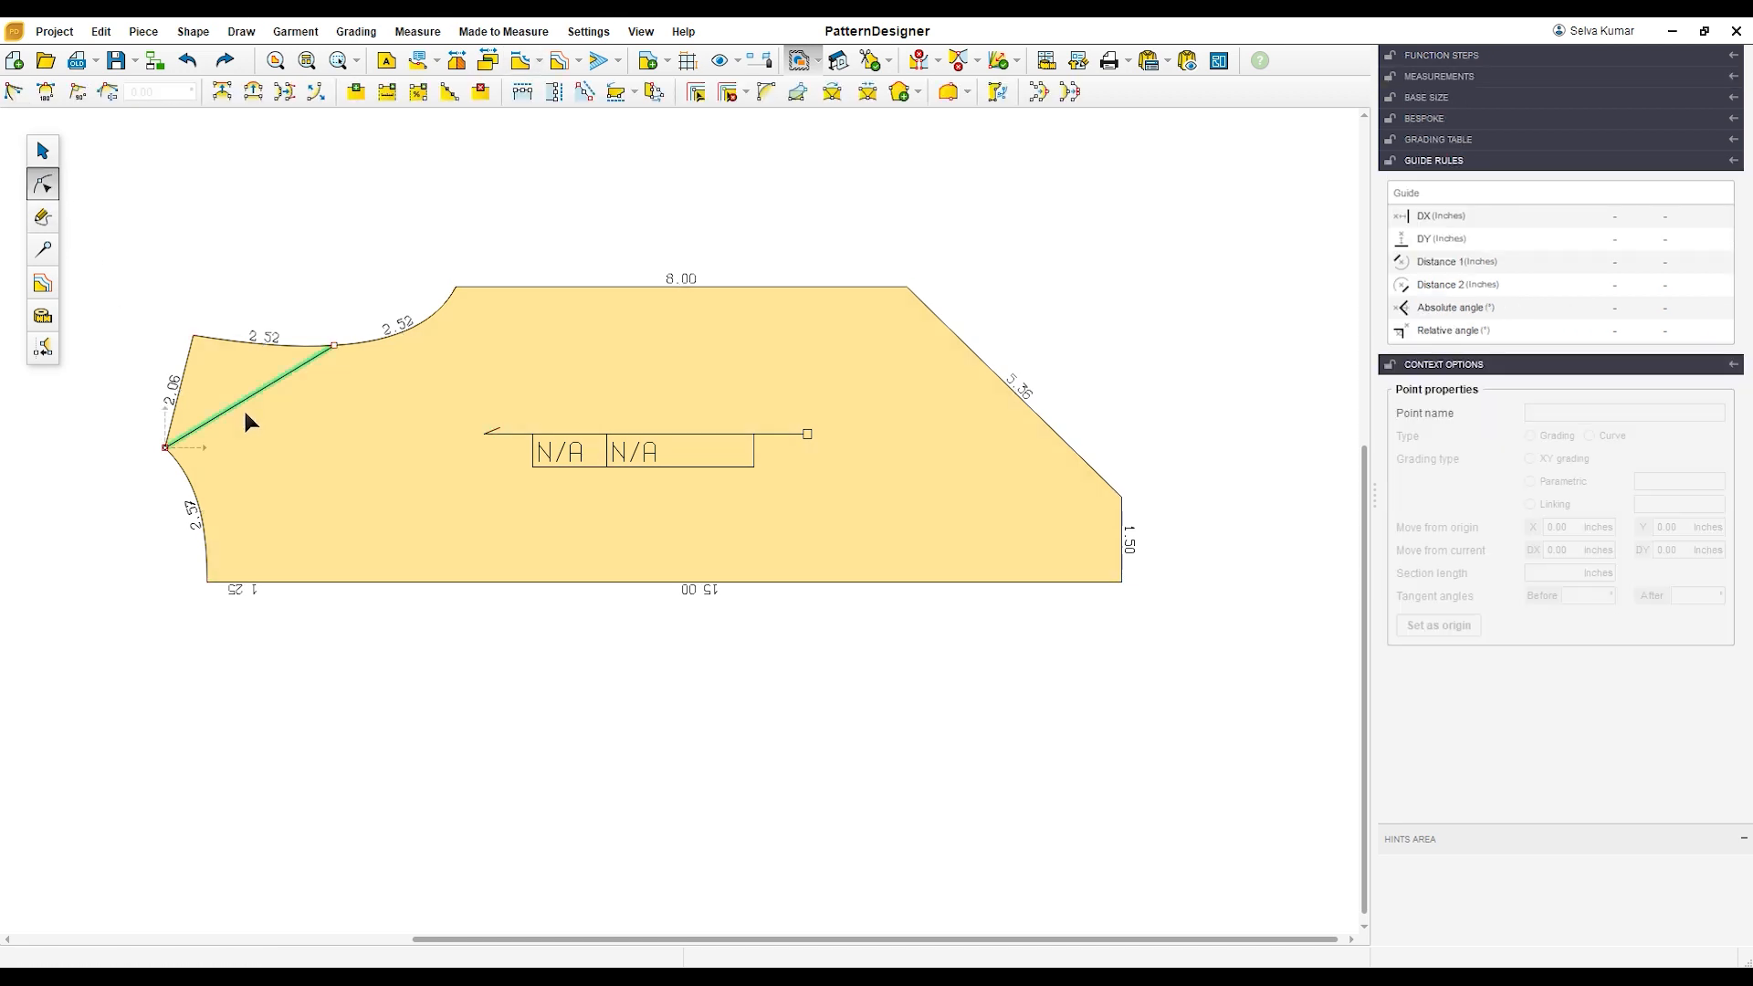
{"action": "left_click", "coordinate": [253, 92]}
{"action": "left_click_drag", "start_coordinate": [258, 396], "coordinate": [286, 433]}
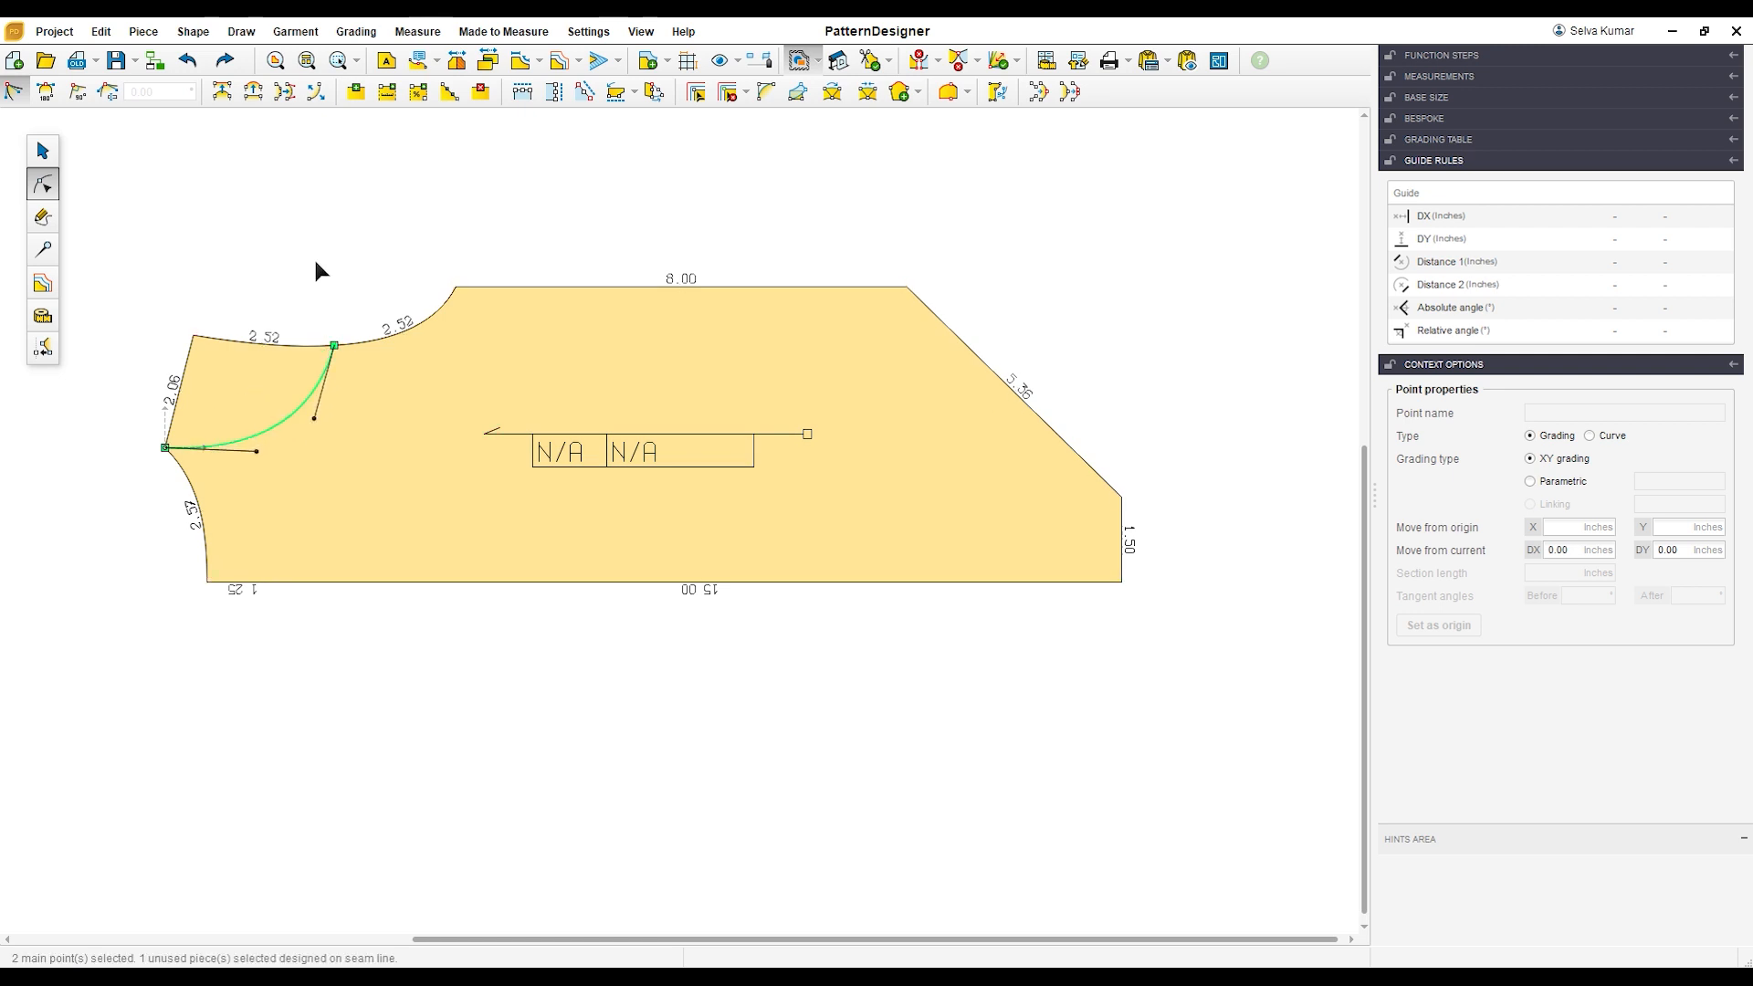
{"action": "left_click", "coordinate": [316, 265]}
{"action": "scroll", "coordinate": [435, 418], "scroll_direction": "down", "scroll_amount": 1}
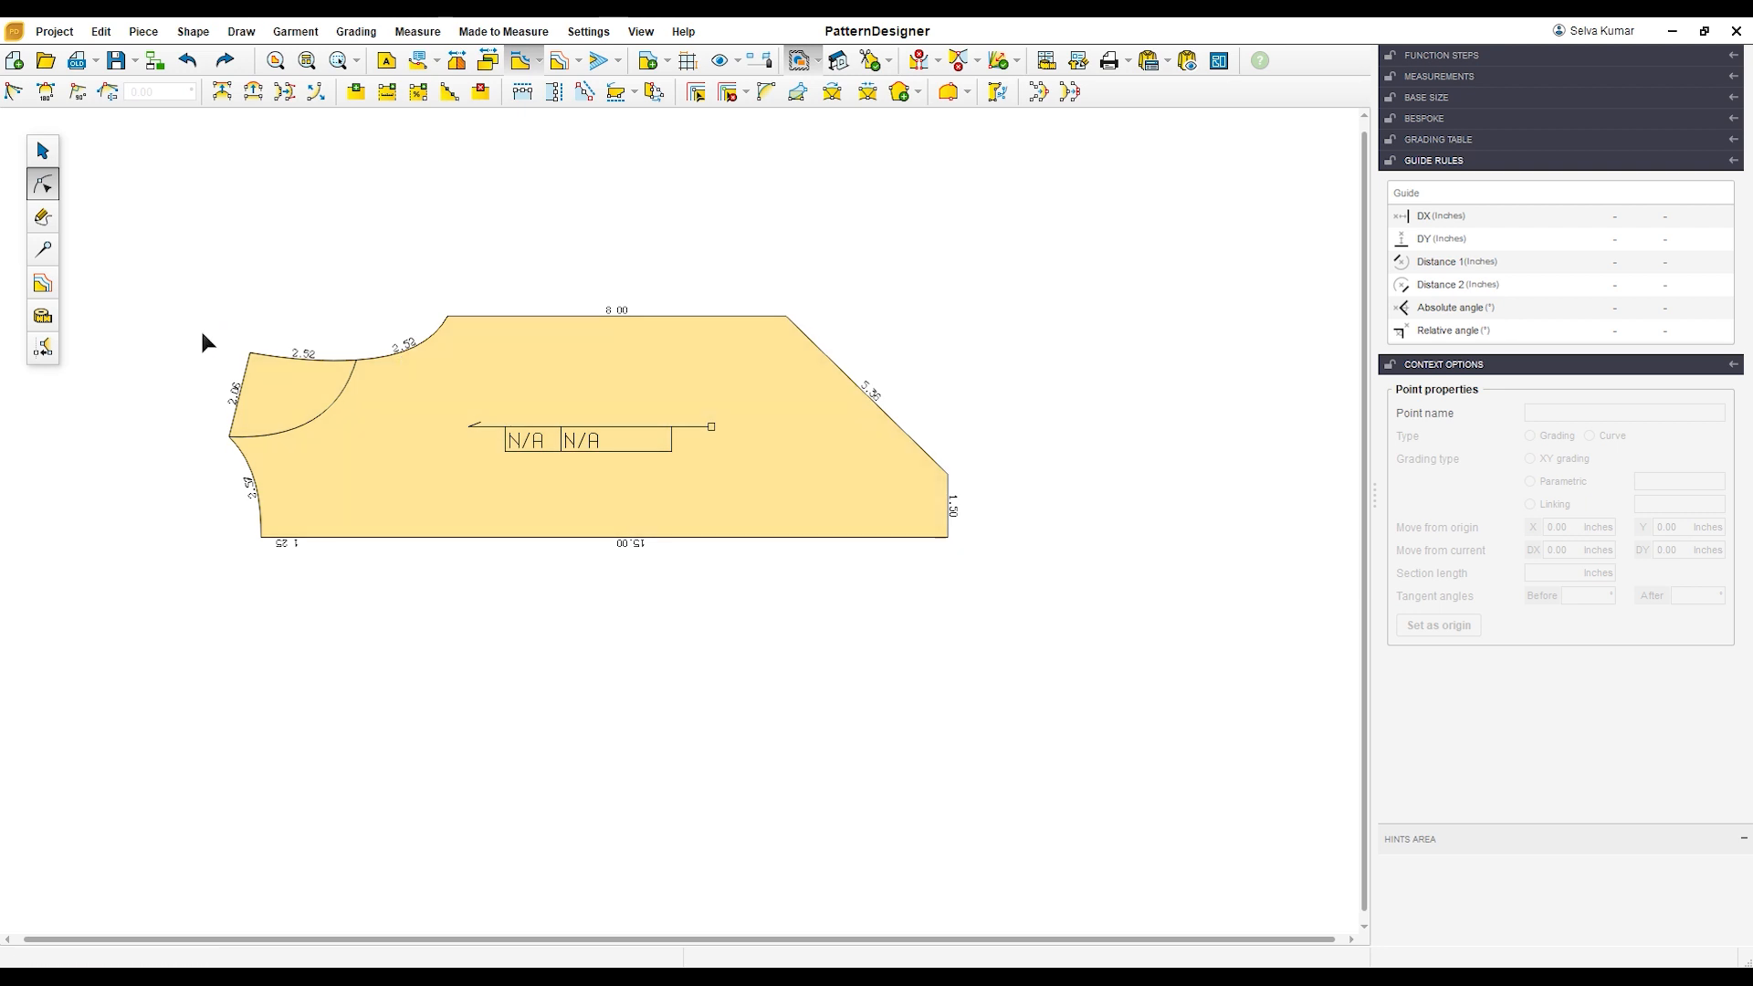
Step: Create a linked piece from the shoulder area enclosed by the inner curve and place it beyond the body's leg end
{"action": "left_click", "coordinate": [43, 217]}
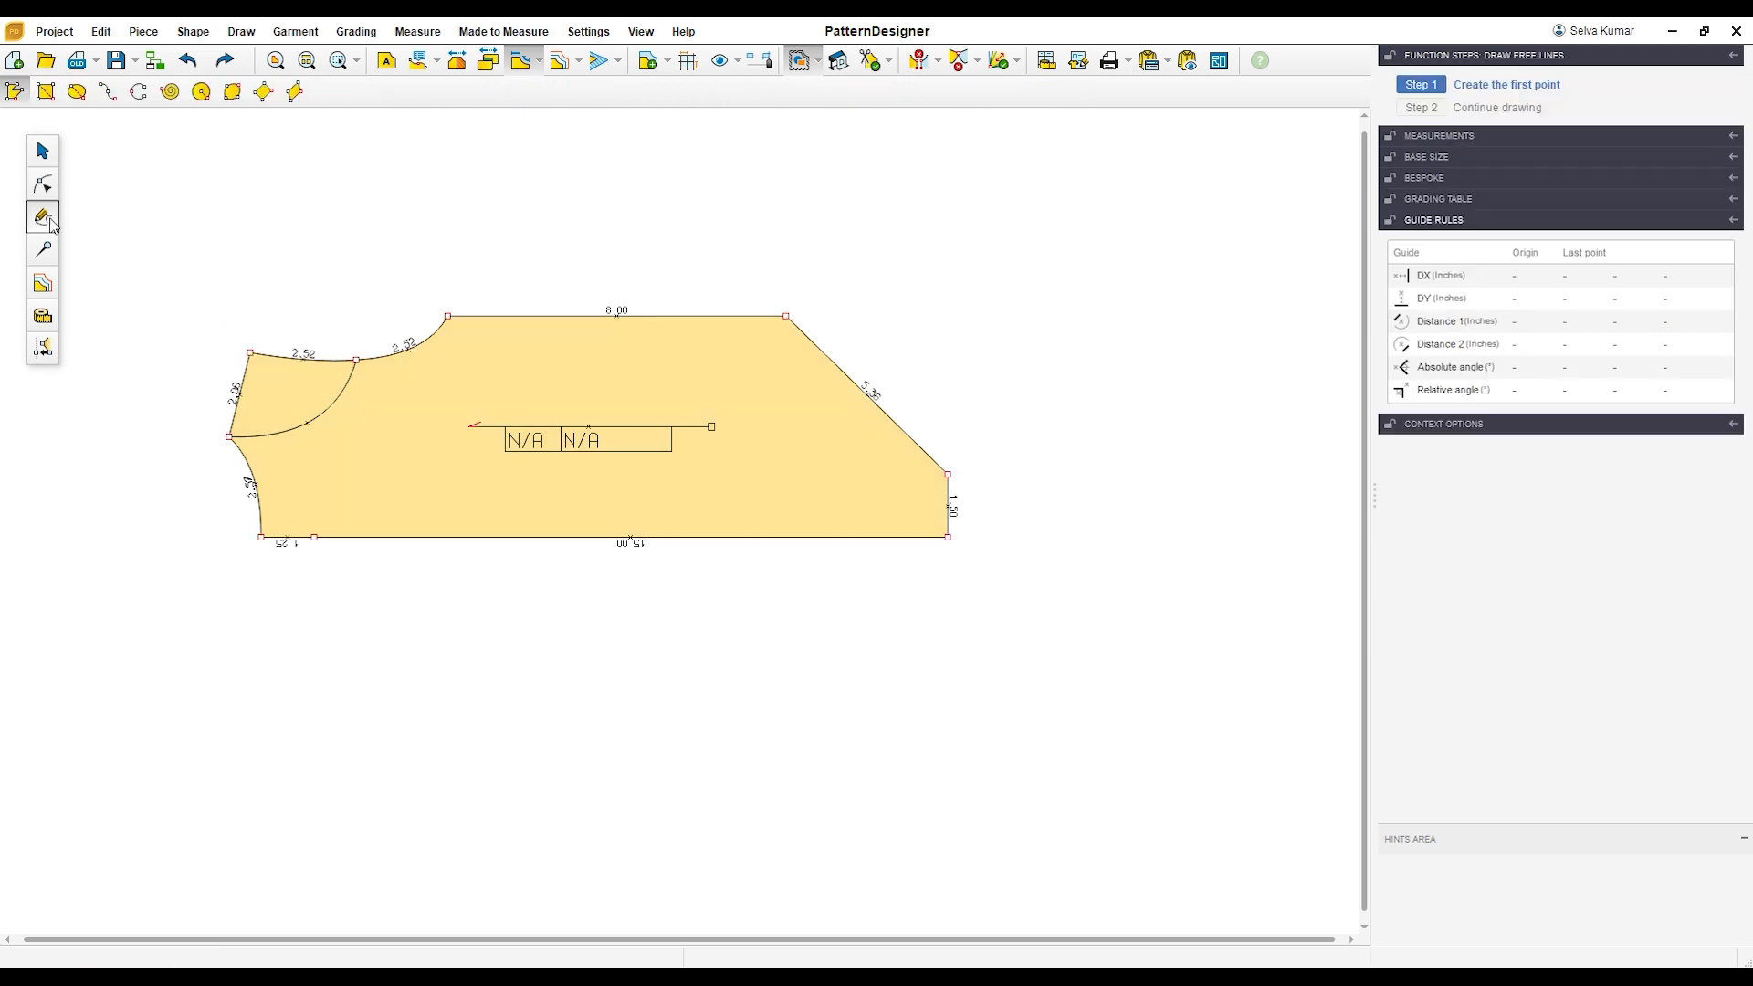
{"action": "left_click", "coordinate": [43, 150]}
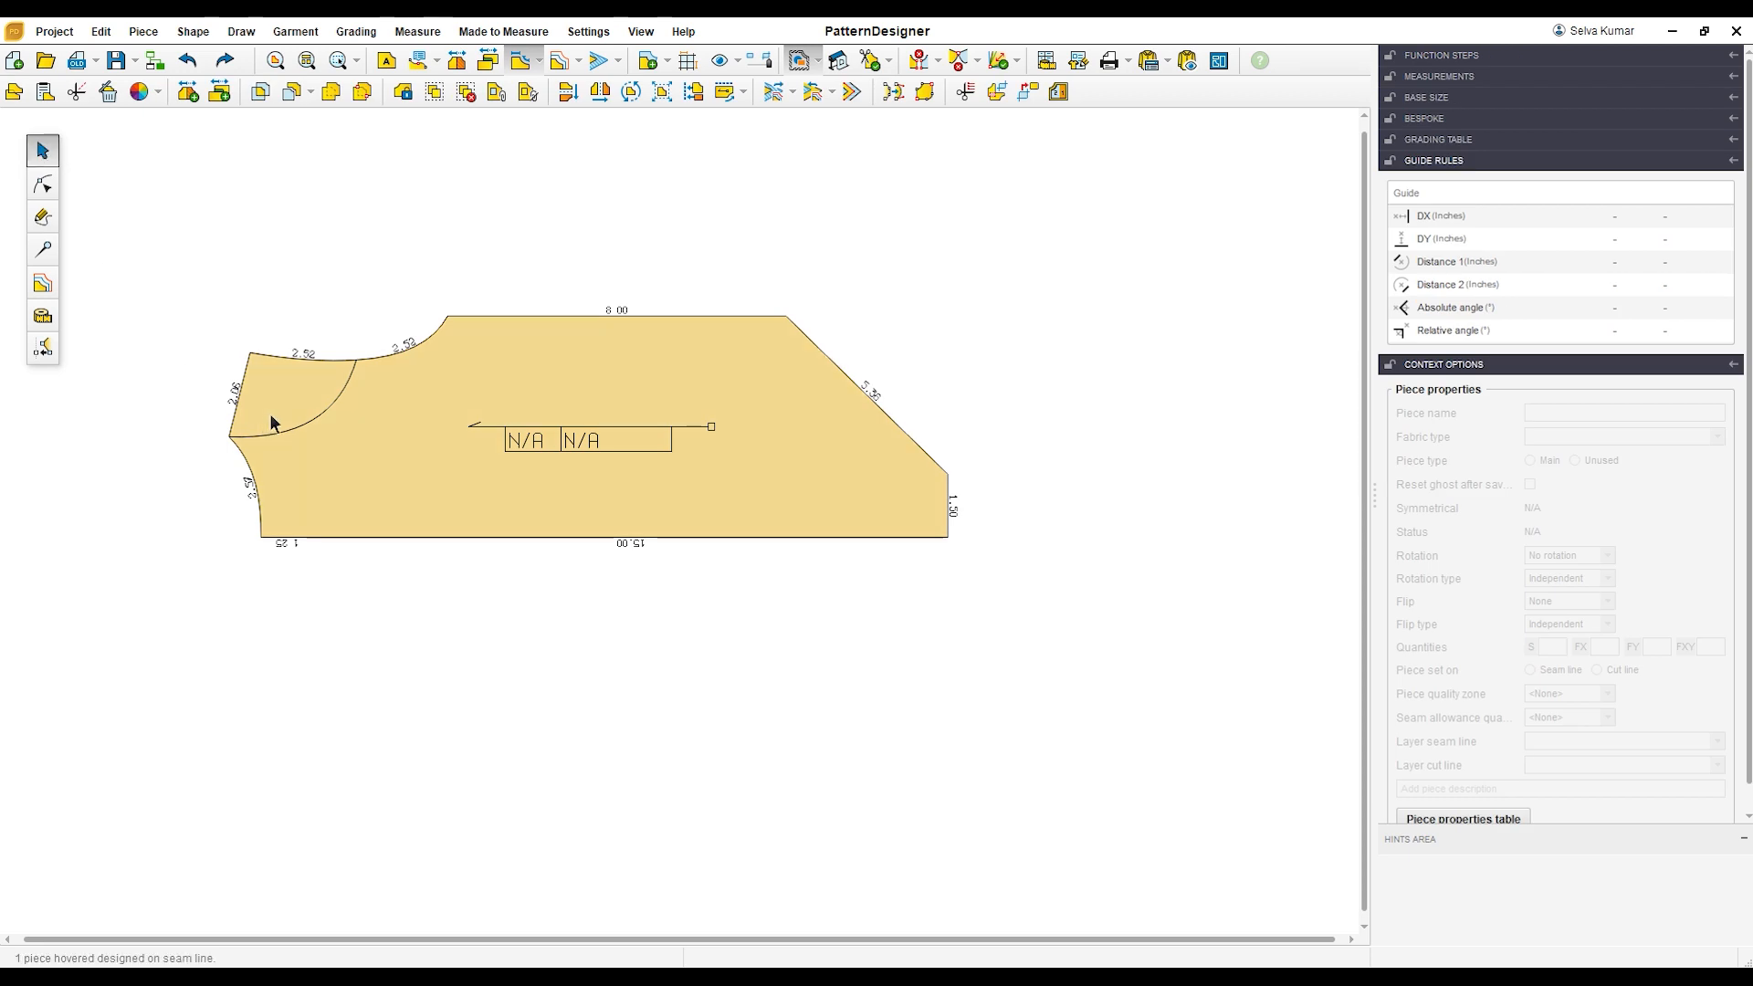
{"action": "left_click", "coordinate": [997, 91]}
{"action": "left_click", "coordinate": [320, 402]}
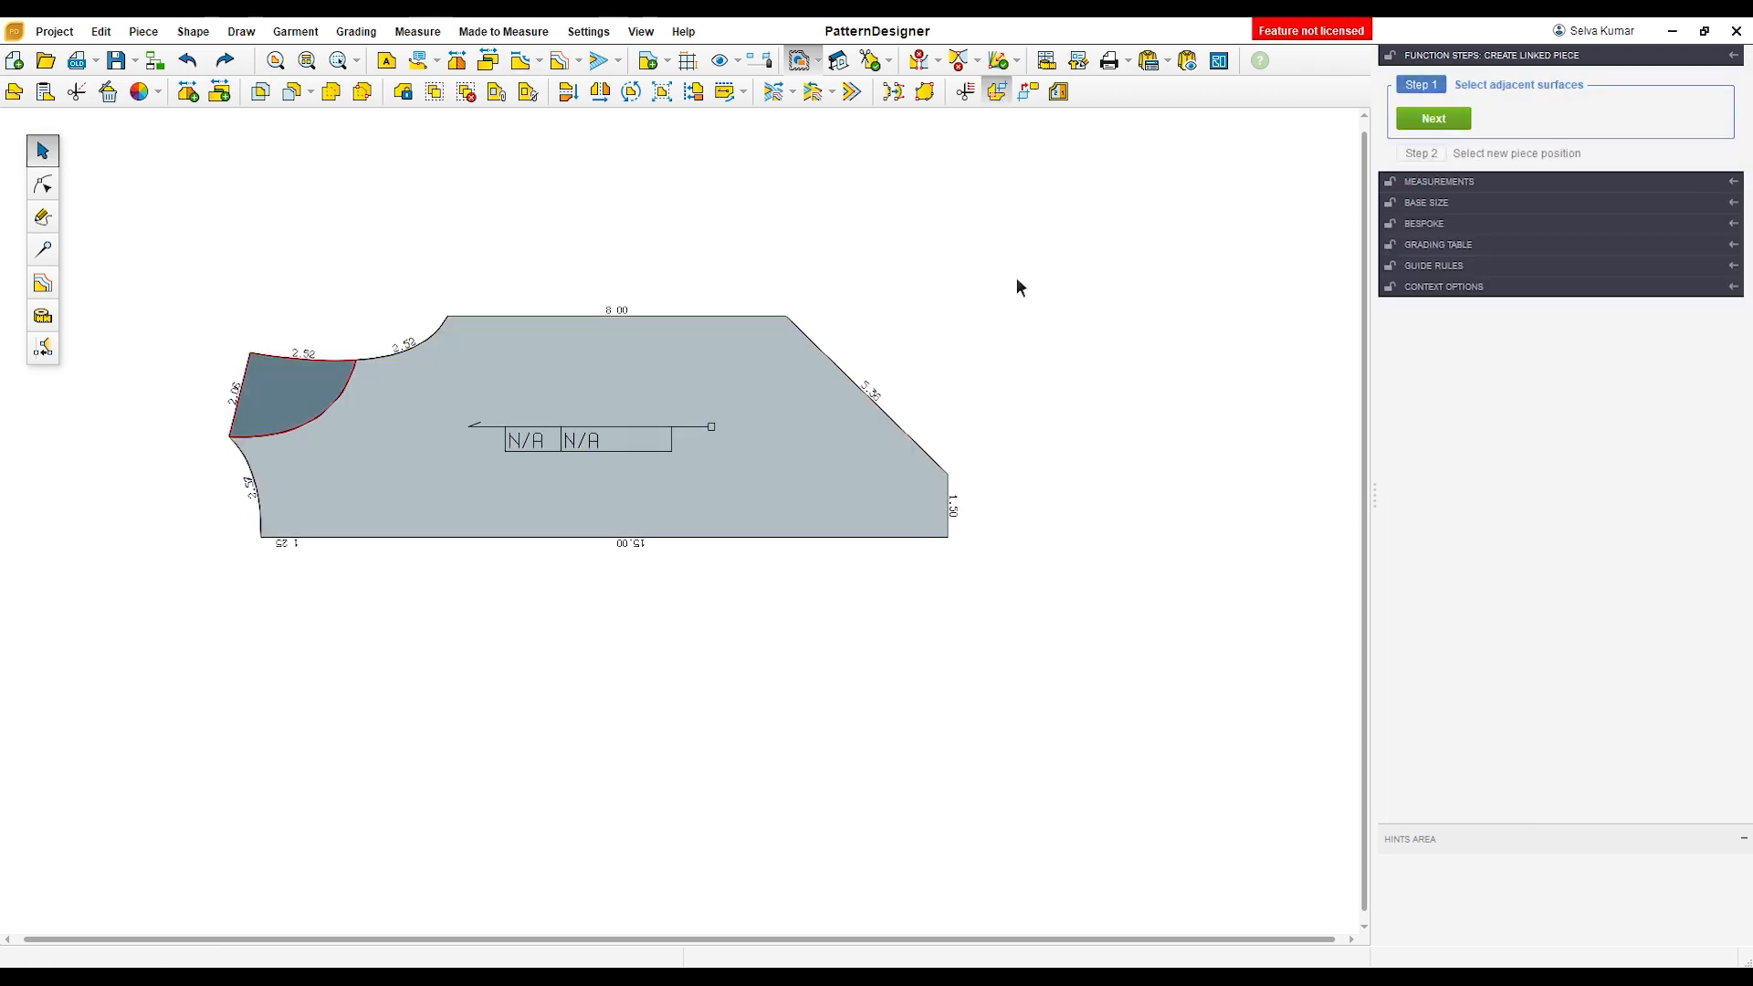
{"action": "left_click", "coordinate": [1434, 119]}
{"action": "left_click", "coordinate": [1145, 362]}
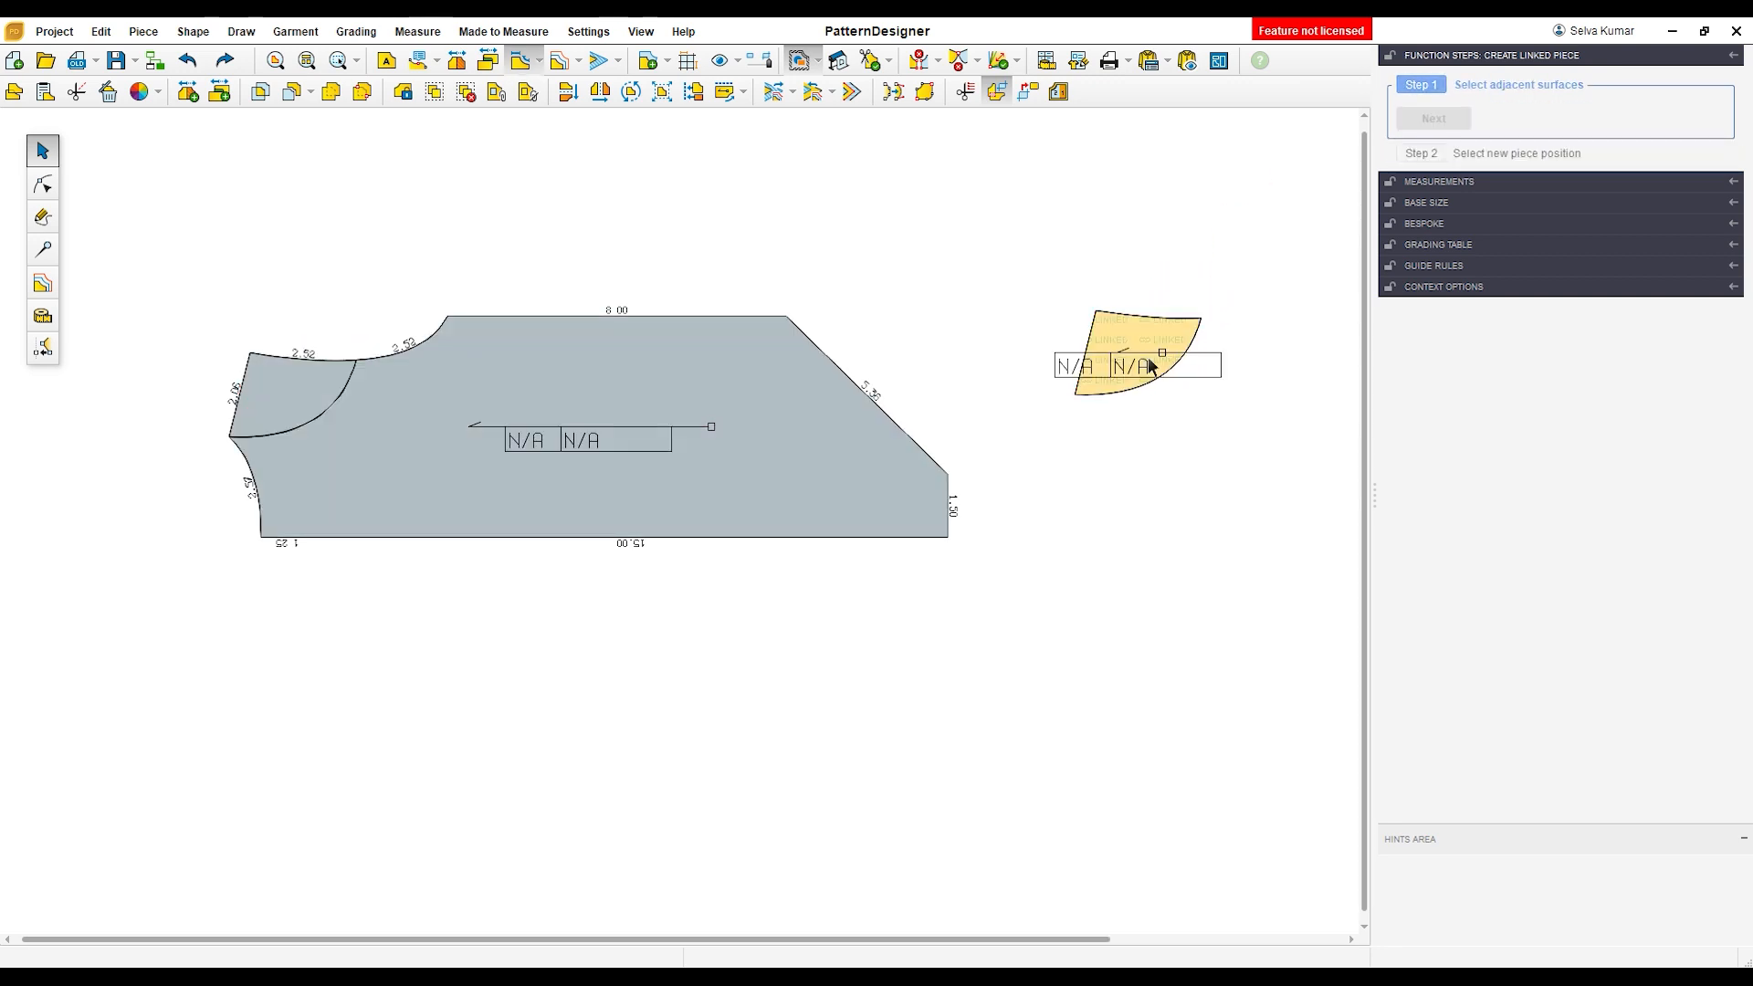
Step: Break the new shoulder piece's link to the body, and move the freed piece above the body
{"action": "left_click", "coordinate": [1028, 91]}
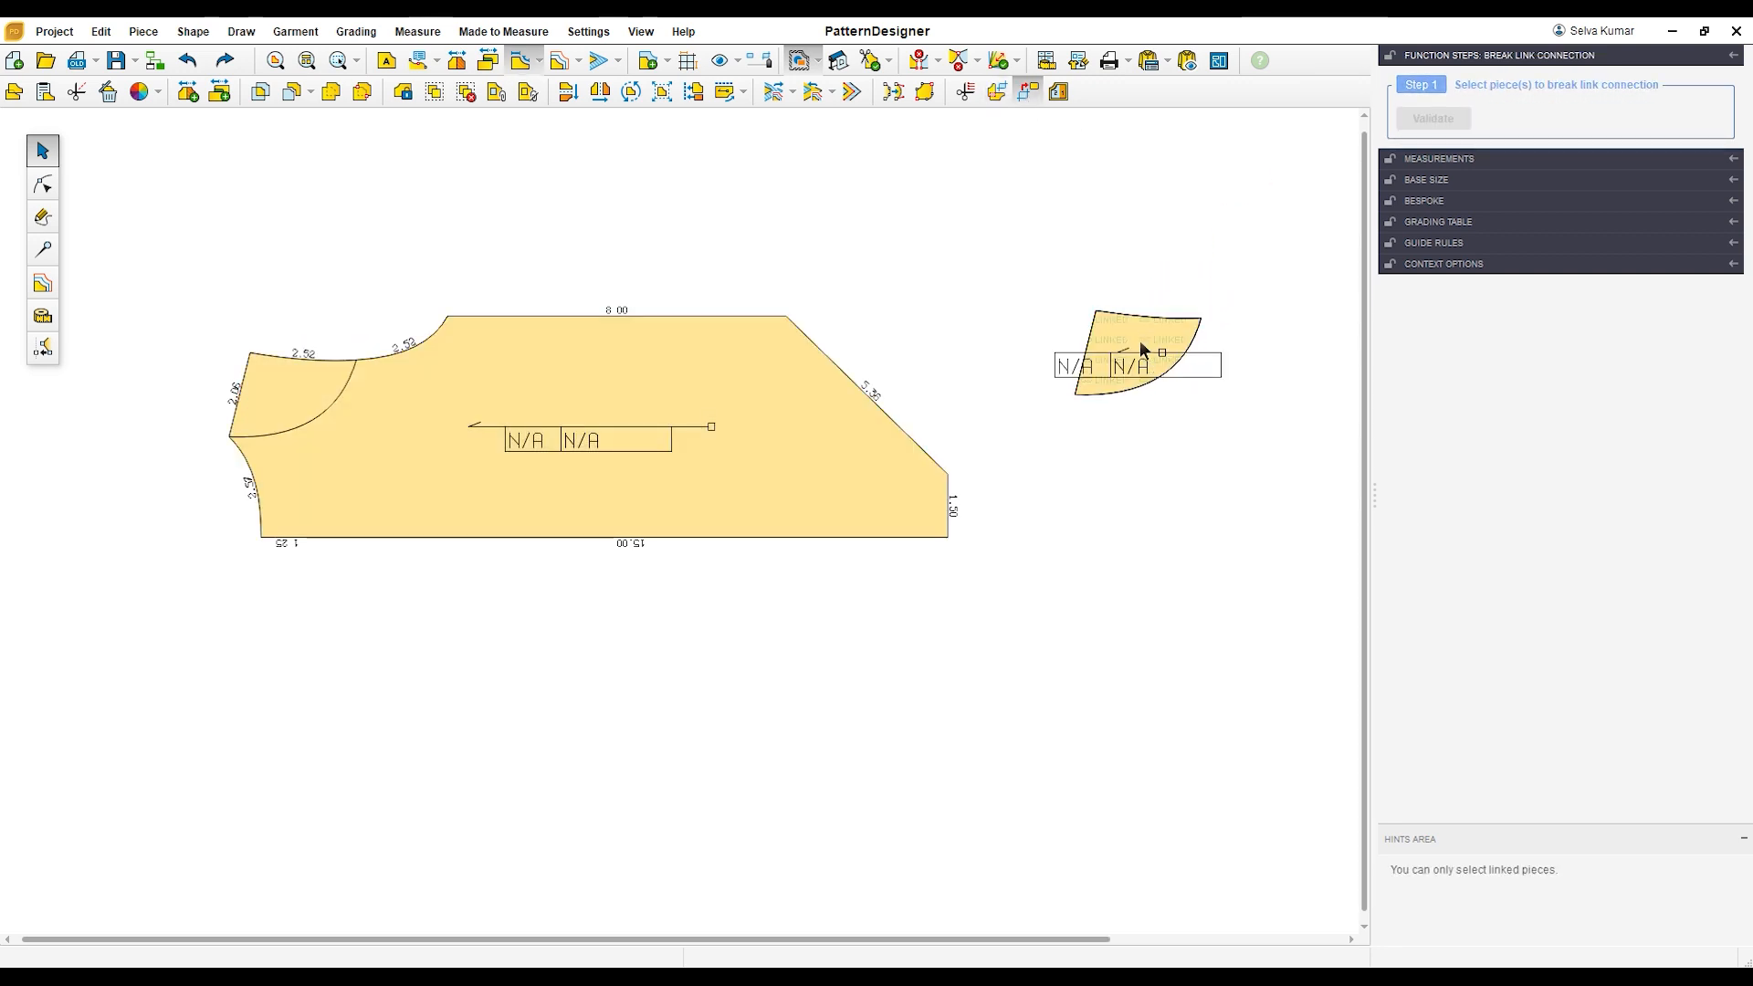
{"action": "left_click", "coordinate": [1140, 342]}
{"action": "left_click", "coordinate": [1434, 119]}
{"action": "left_click", "coordinate": [1167, 365]}
{"action": "left_click_drag", "start_coordinate": [1167, 365], "coordinate": [919, 273]}
Step: Move the body piece away from the inner shoulder curve, and delete that leftover curve
{"action": "left_click_drag", "start_coordinate": [760, 449], "coordinate": [883, 607]}
{"action": "left_click_drag", "start_coordinate": [192, 293], "coordinate": [477, 485]}
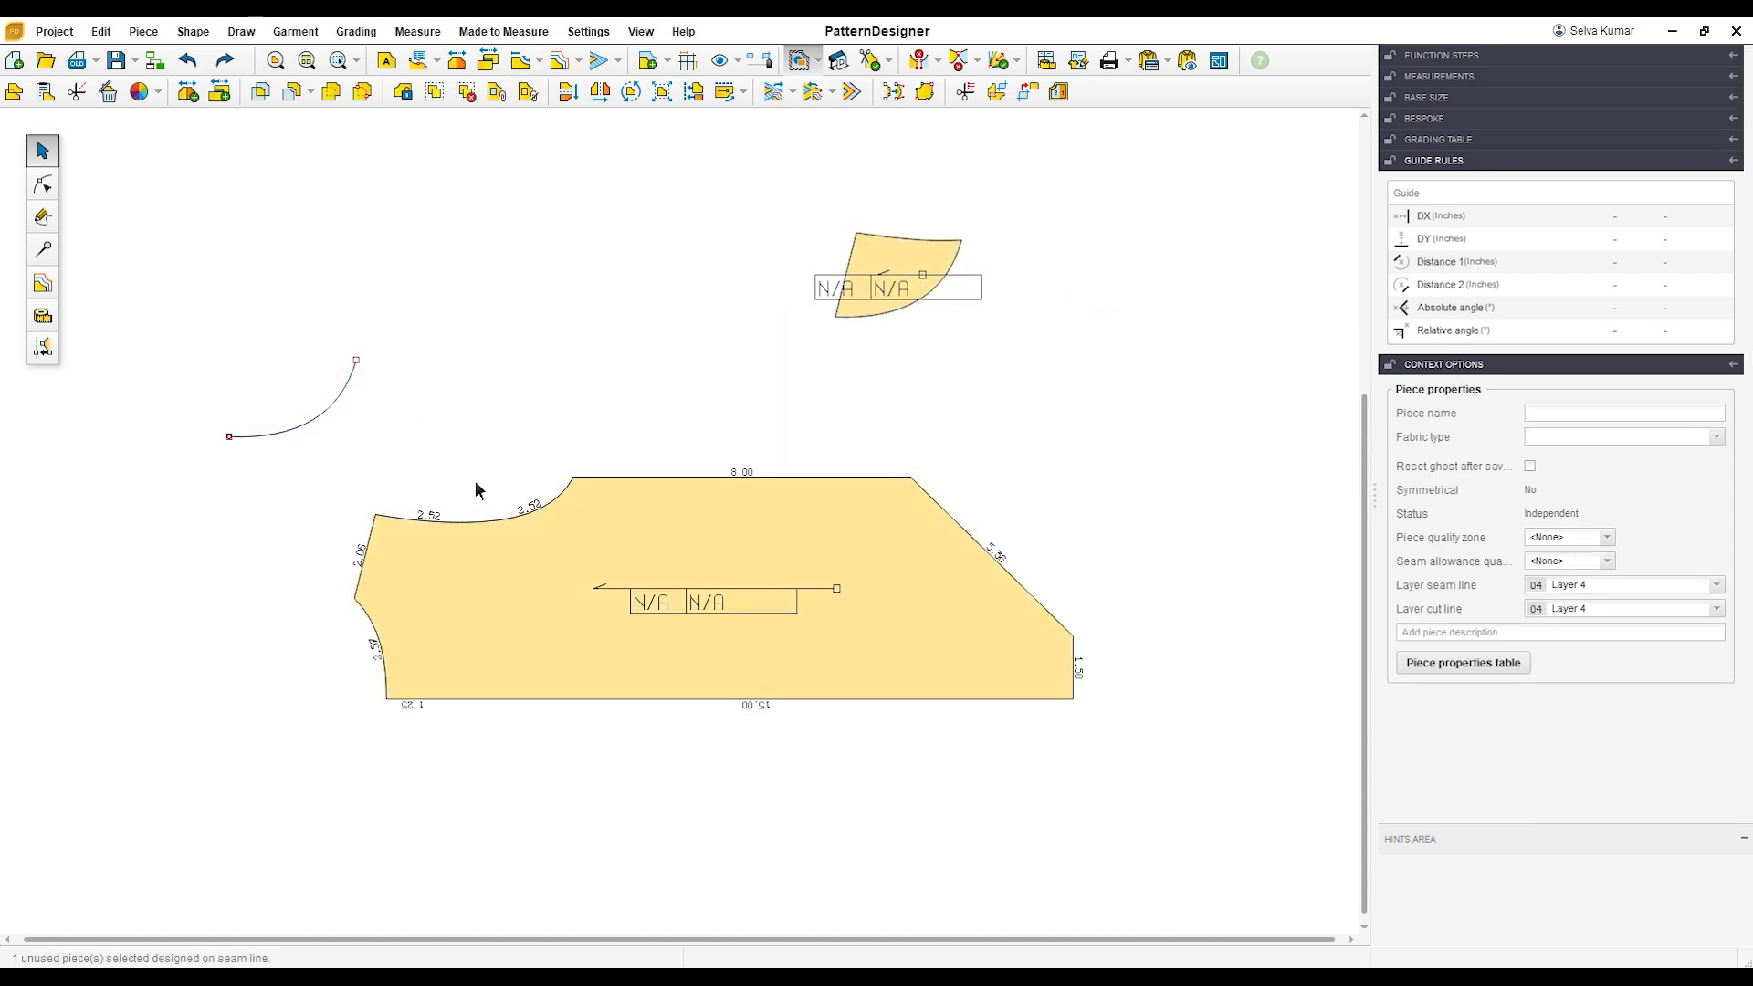
{"action": "key", "text": "Delete"}
{"action": "left_click_drag", "start_coordinate": [598, 586], "coordinate": [593, 531]}
Step: Flip the shoulder piece horizontally and snap its lower shoulder corner onto the body's neck-shoulder corner
{"action": "left_click_drag", "start_coordinate": [856, 271], "coordinate": [324, 315]}
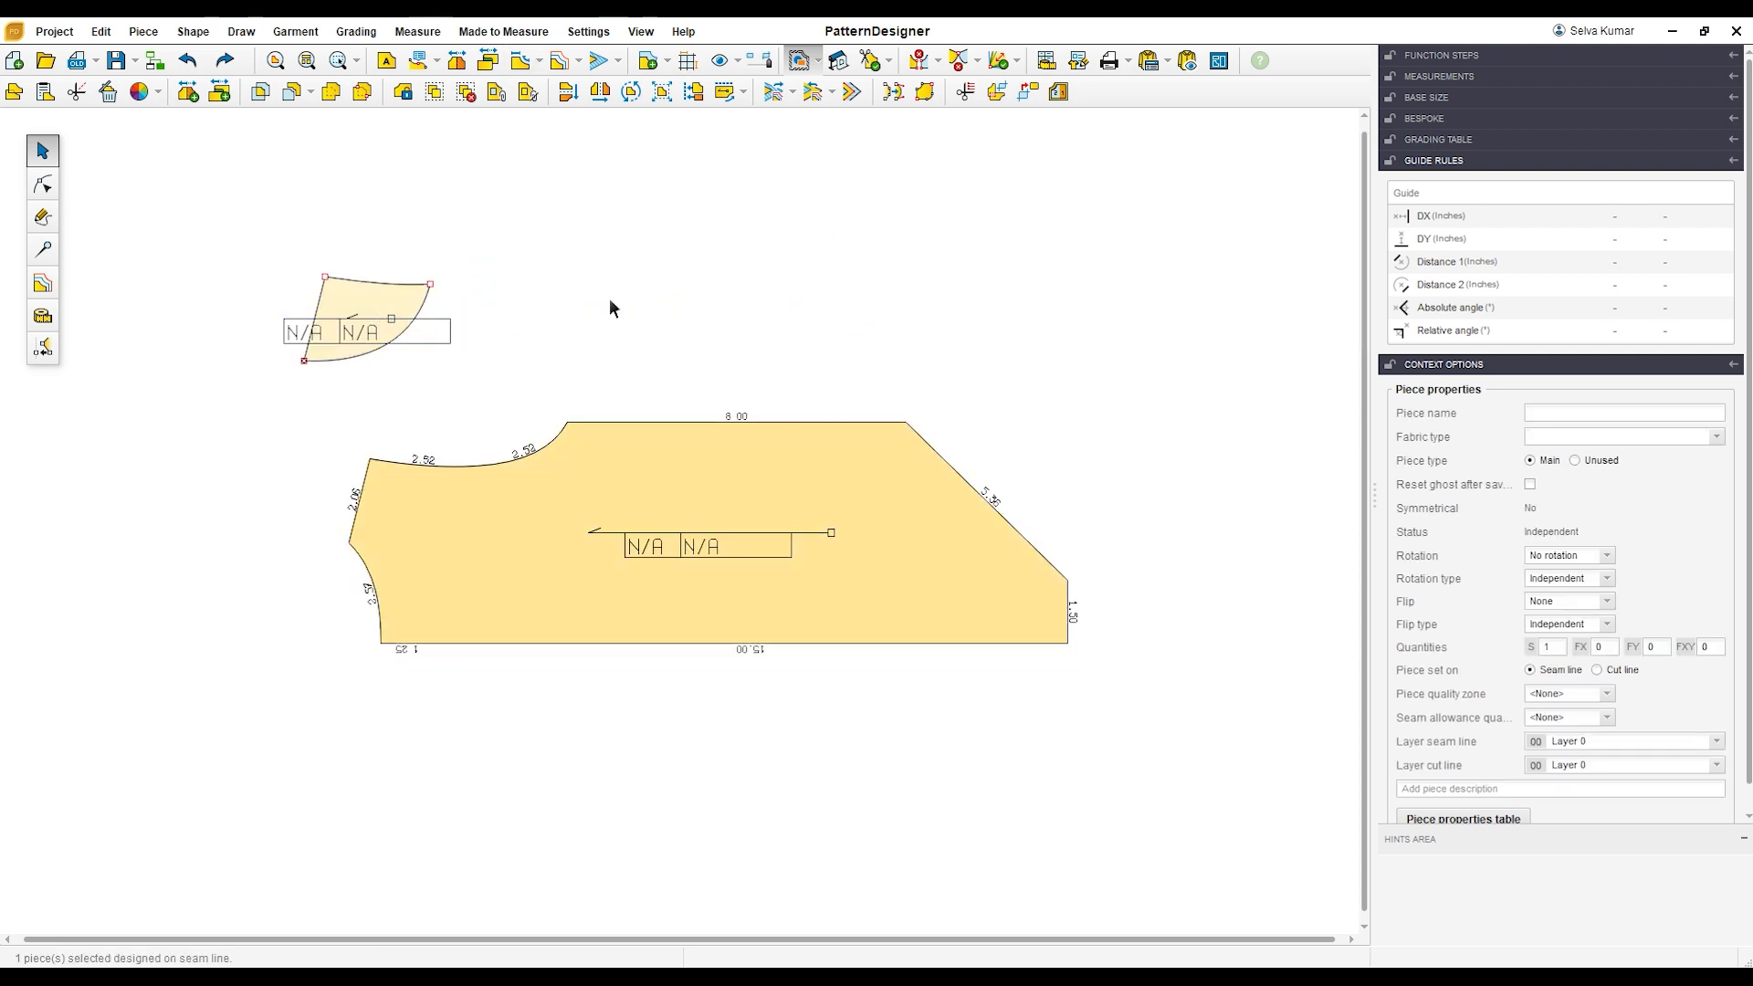
{"action": "left_click", "coordinate": [594, 99]}
{"action": "left_click_drag", "start_coordinate": [411, 313], "coordinate": [324, 445]}
{"action": "left_click_drag", "start_coordinate": [484, 544], "coordinate": [502, 485]}
{"action": "left_click_drag", "start_coordinate": [295, 439], "coordinate": [333, 427]}
{"action": "scroll", "coordinate": [318, 425], "scroll_direction": "up", "scroll_amount": 3}
{"action": "left_click_drag", "start_coordinate": [378, 523], "coordinate": [422, 548]}
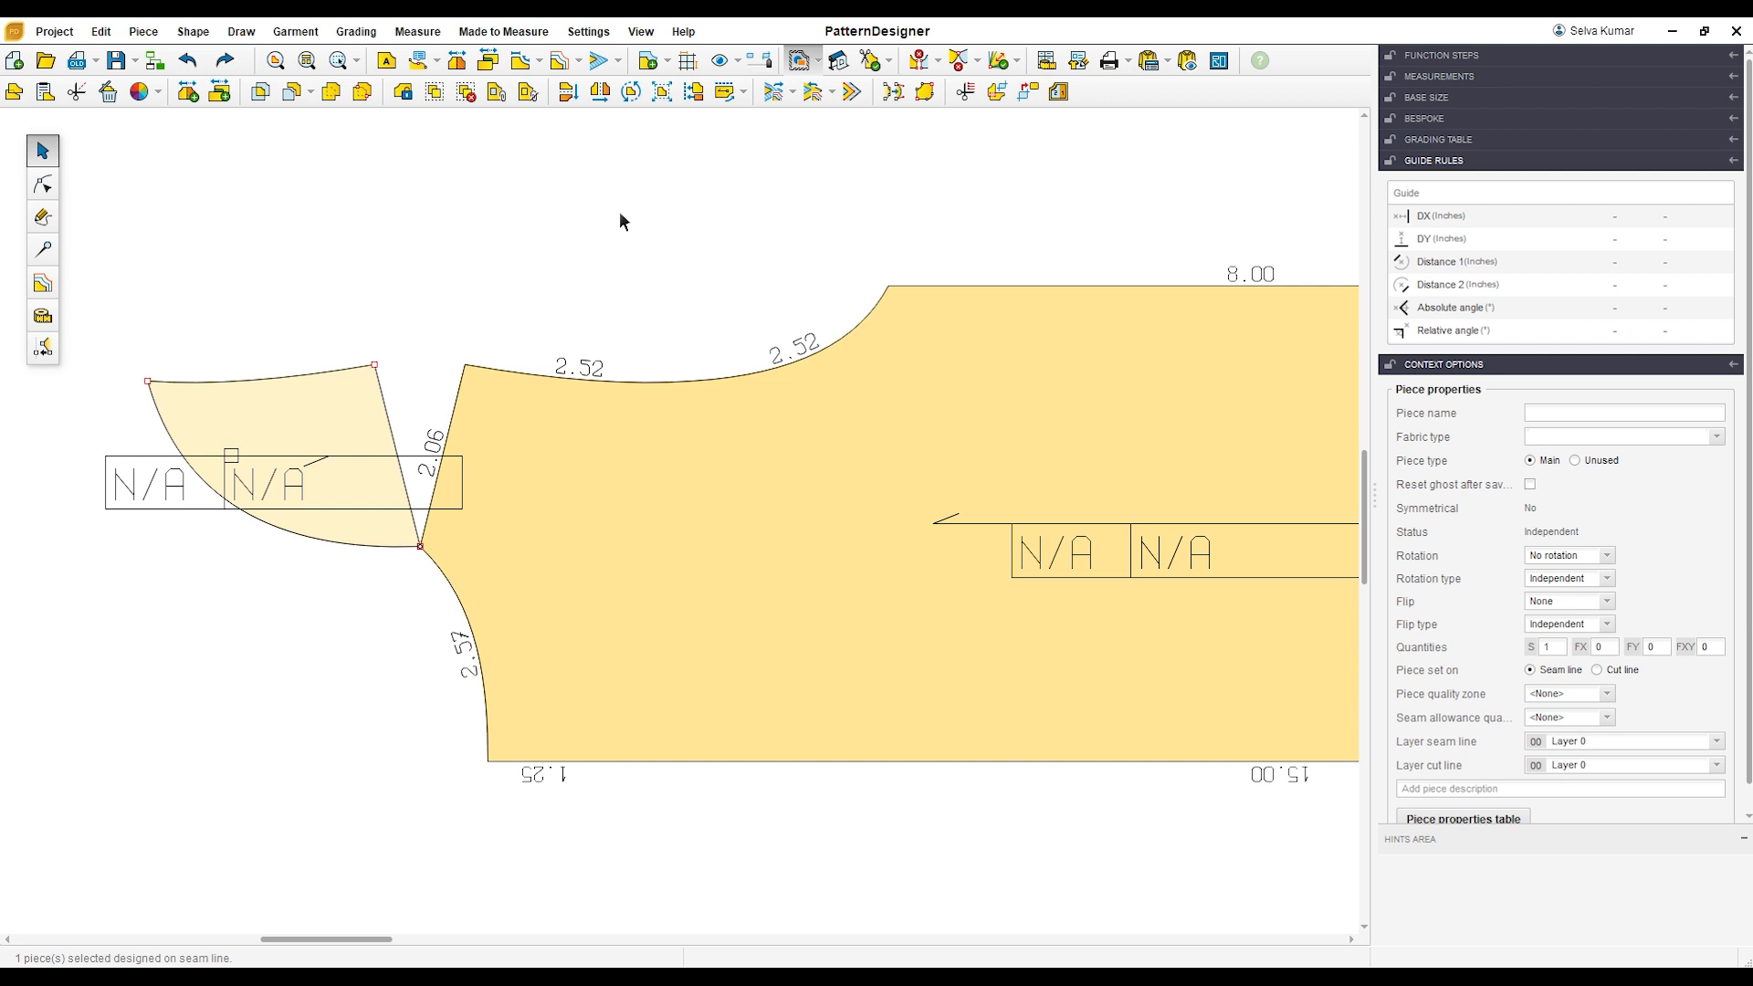
Step: Rotate the shoulder piece about the shared neck-shoulder corner until its shoulder edge lies against the body's shoulder edge
{"action": "left_click", "coordinate": [632, 93]}
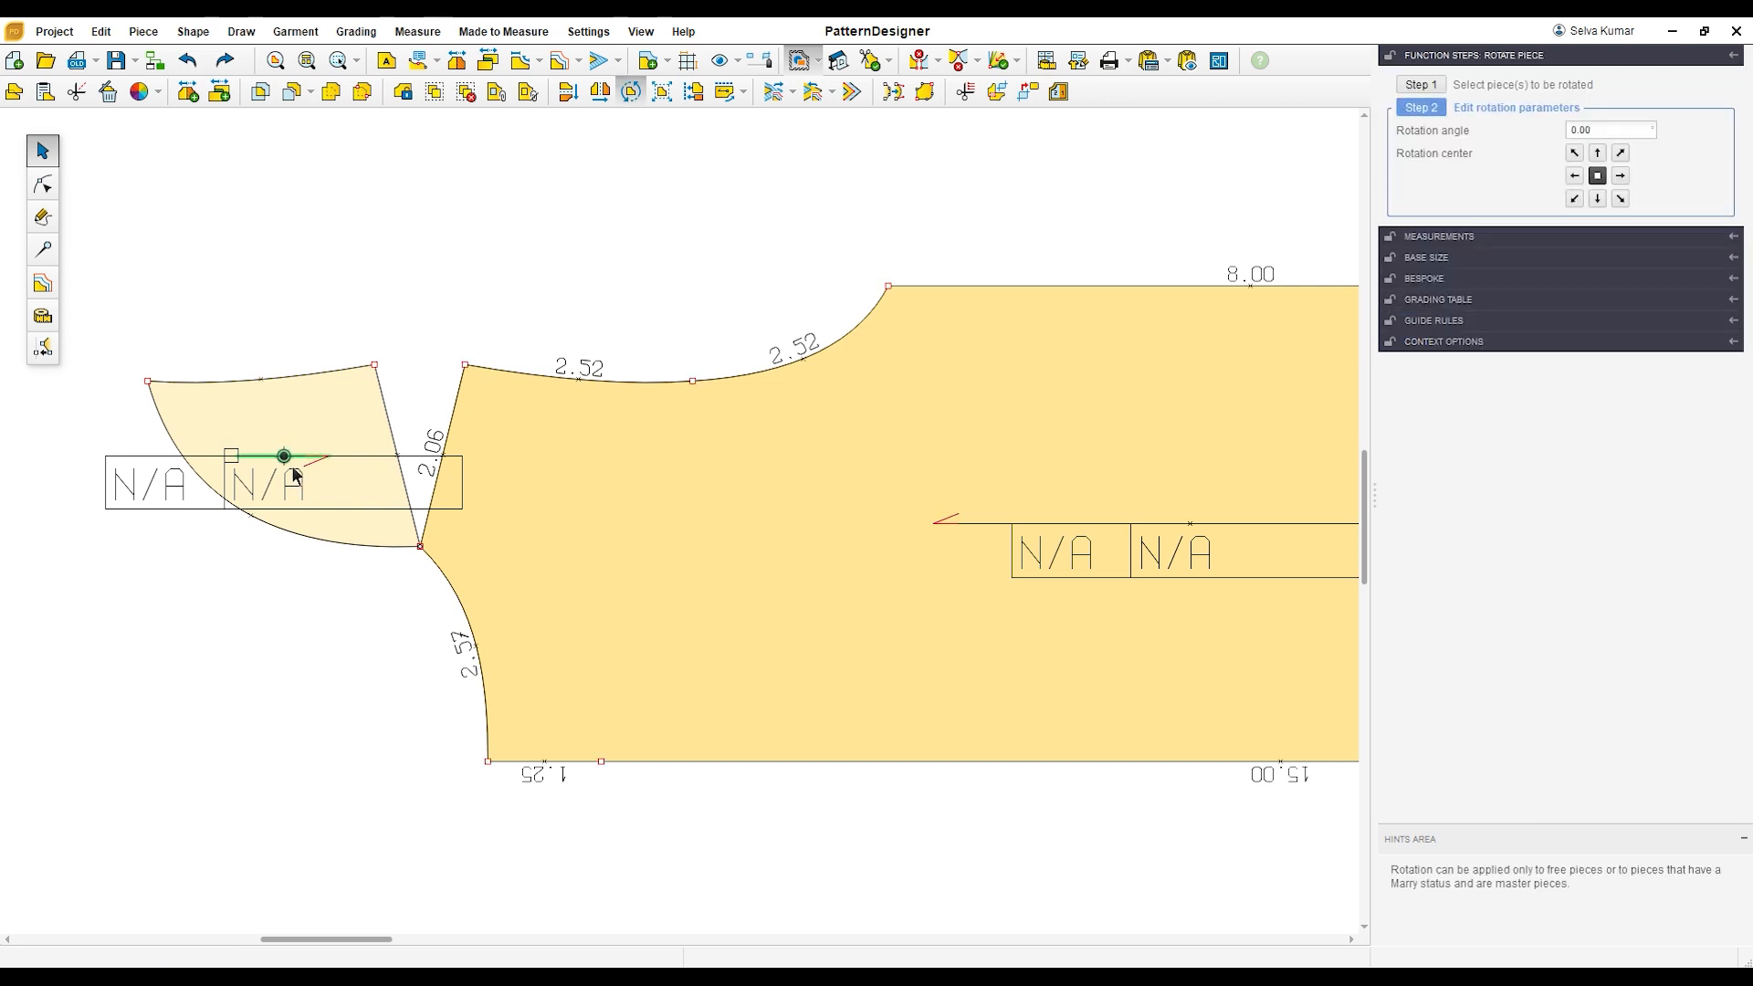
{"action": "left_click", "coordinate": [420, 547]}
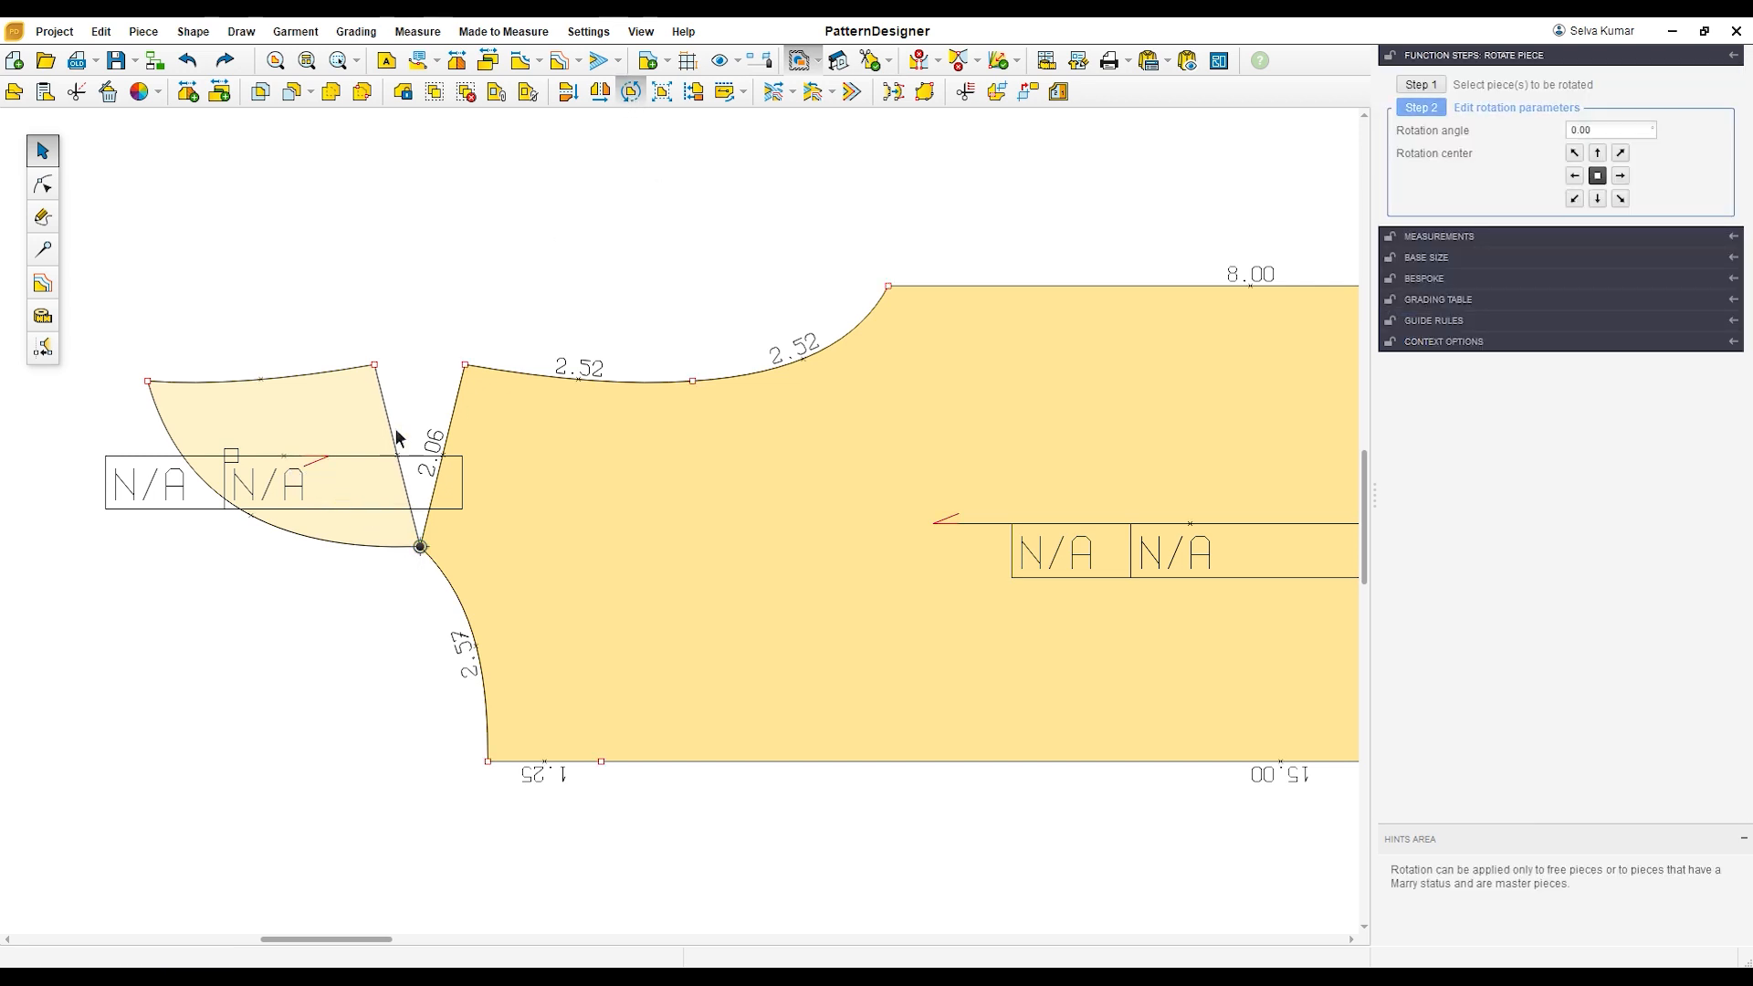
{"action": "left_click_drag", "start_coordinate": [380, 363], "coordinate": [513, 283]}
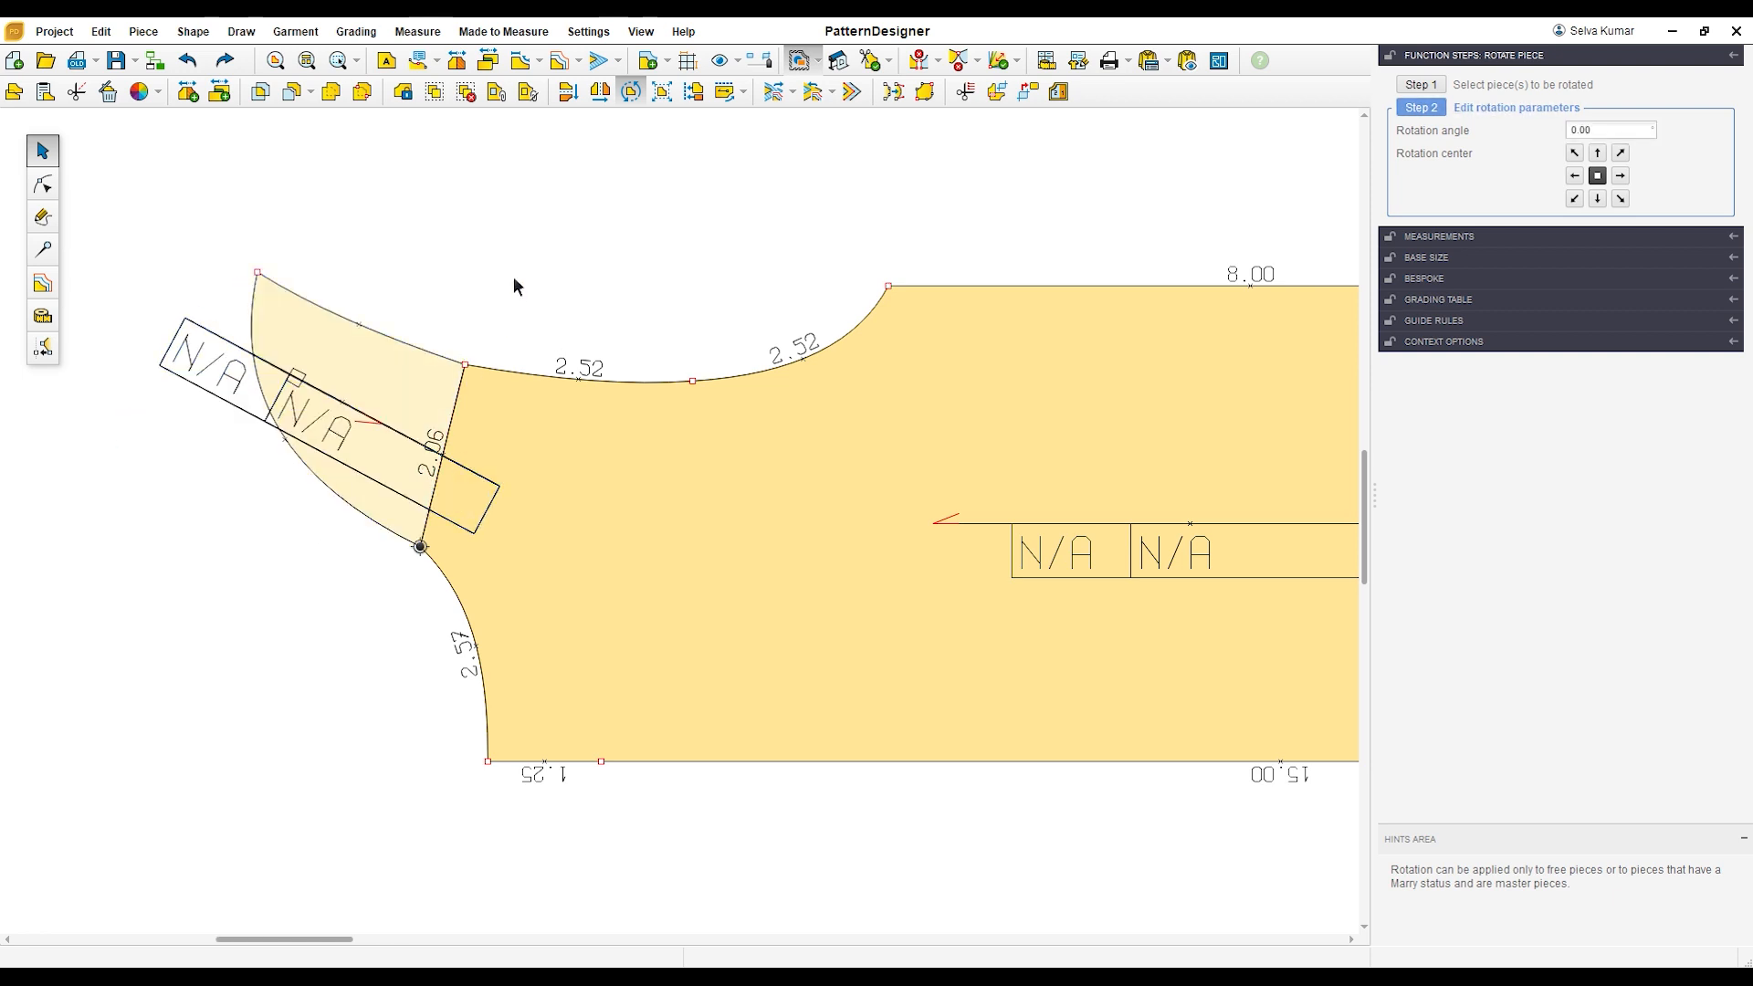
{"action": "key", "text": "Escape"}
{"action": "scroll", "coordinate": [513, 276], "scroll_direction": "down", "scroll_amount": 5}
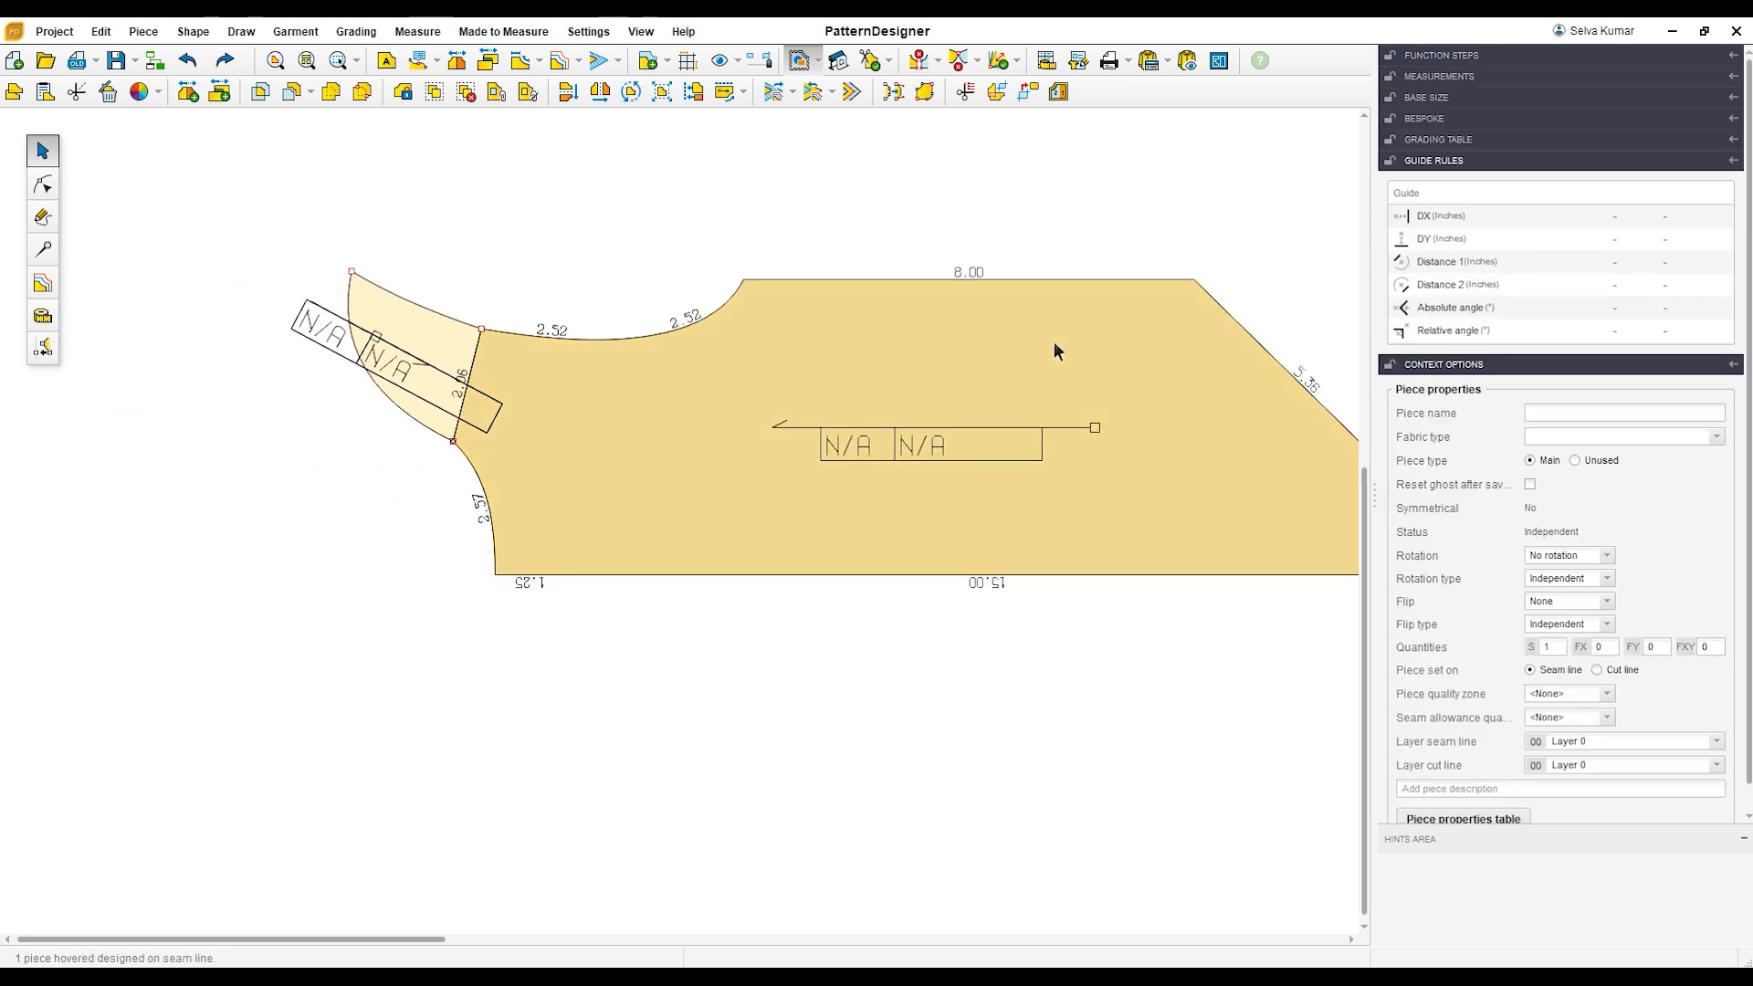
Step: Merge the shoulder piece and the body into one piece, and reposition it in the workspace
{"action": "scroll", "coordinate": [1054, 342], "scroll_direction": "down", "scroll_amount": 4}
{"action": "left_click_drag", "start_coordinate": [484, 181], "coordinate": [1333, 608]}
{"action": "left_click", "coordinate": [332, 93]}
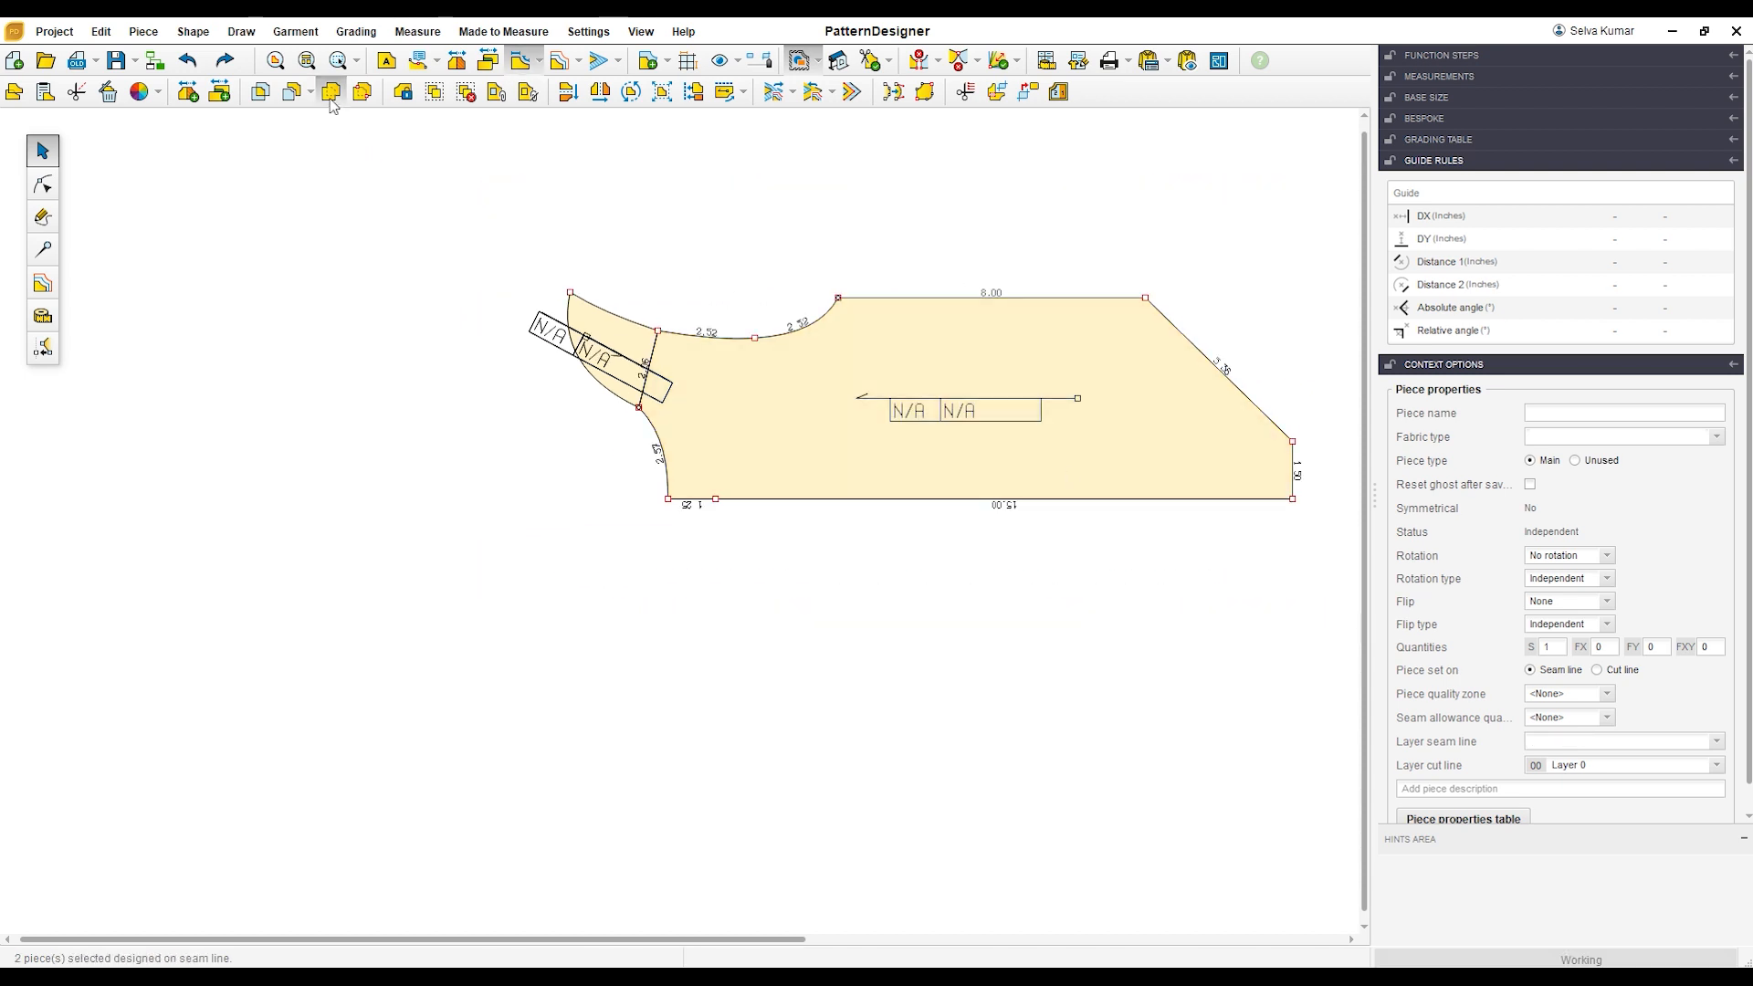
{"action": "left_click_drag", "start_coordinate": [736, 430], "coordinate": [365, 486]}
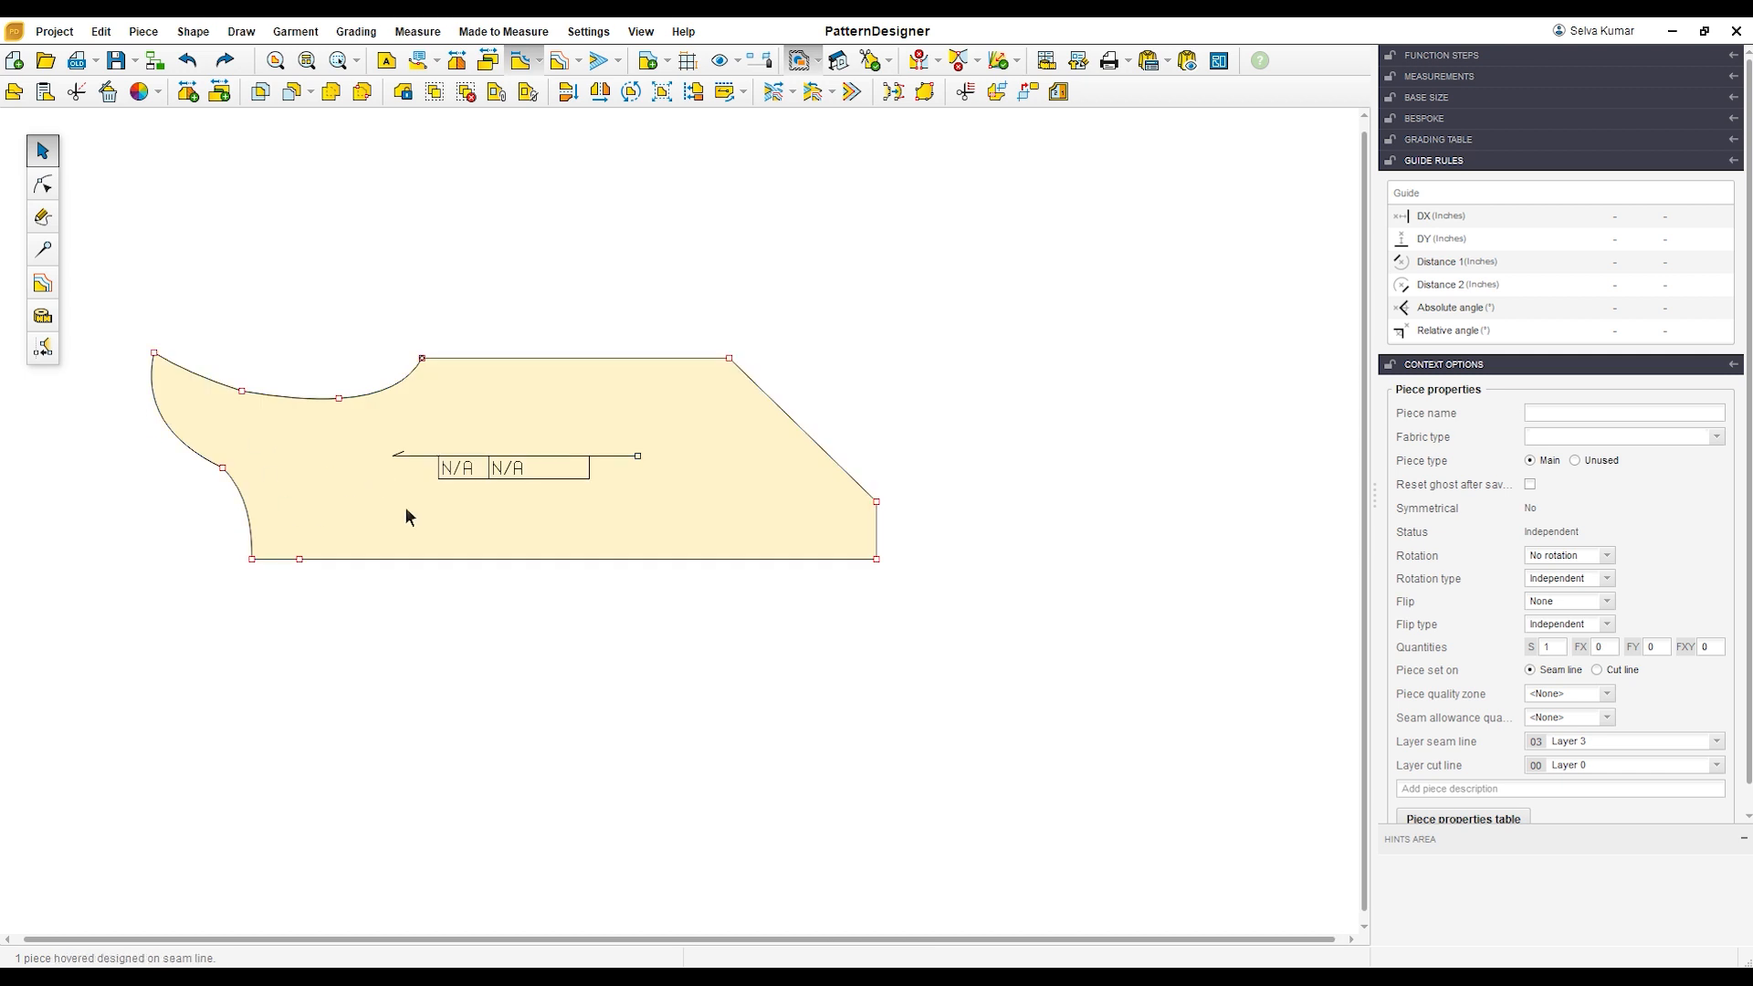
{"action": "scroll", "coordinate": [365, 458], "scroll_direction": "up", "scroll_amount": 1}
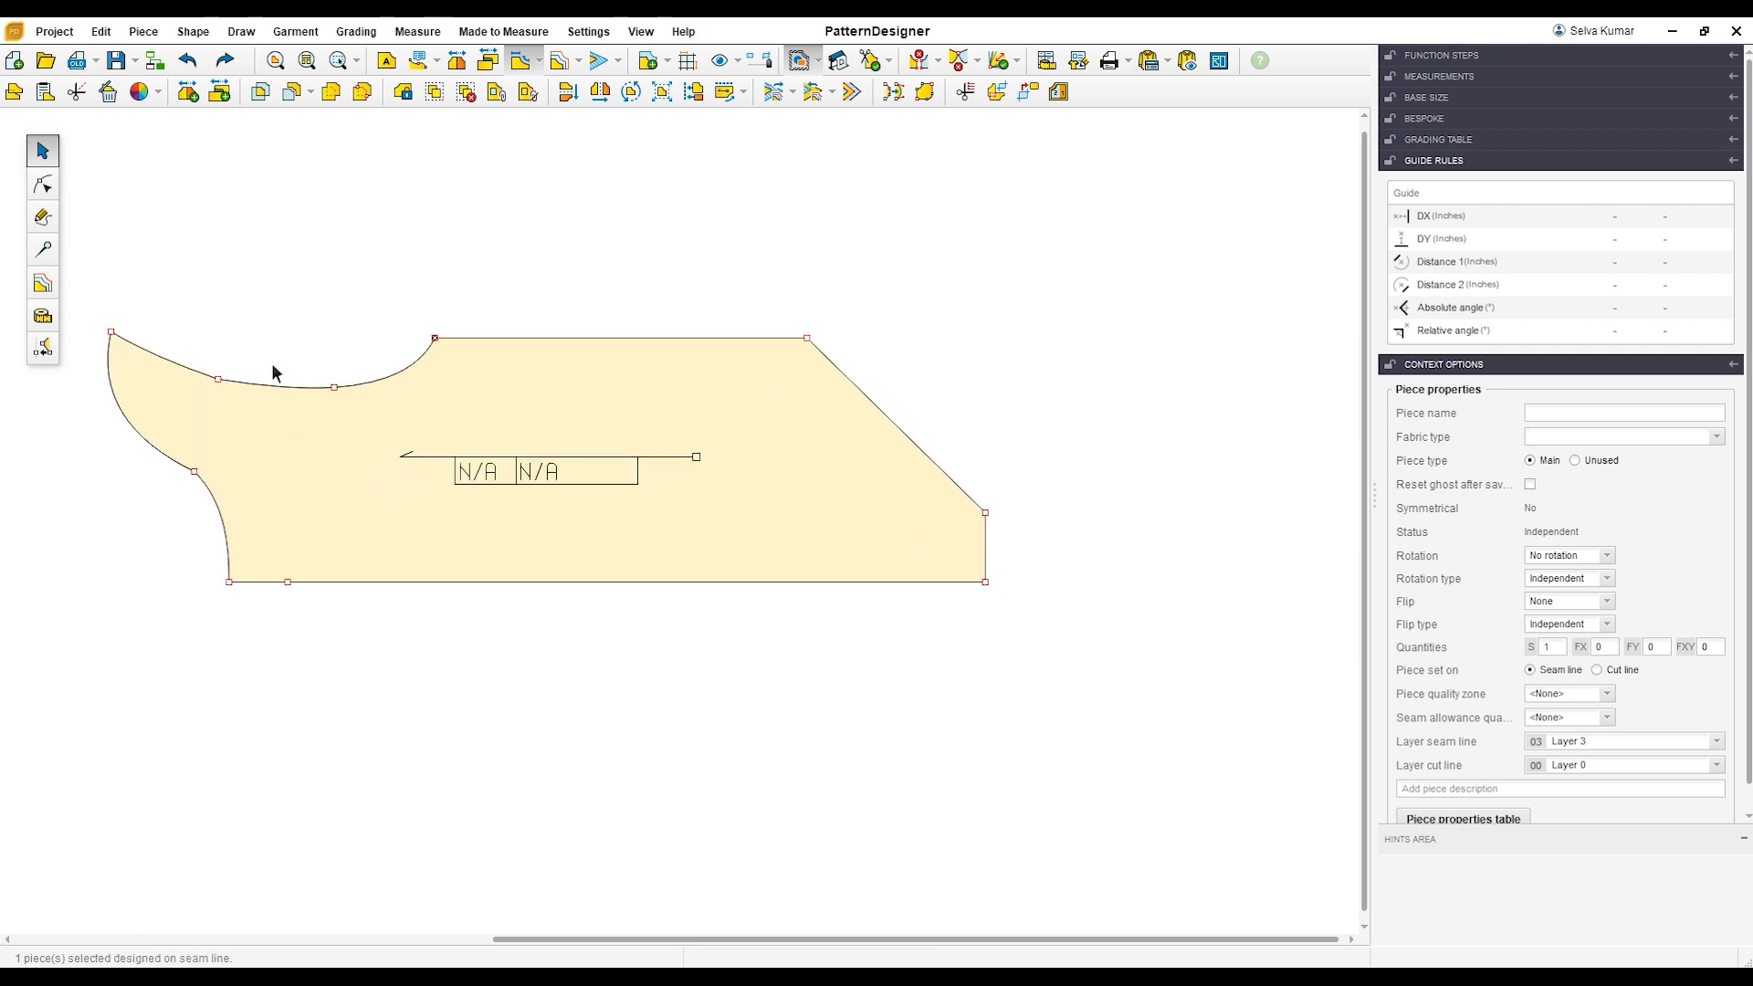
Step: Add interior distance notches on the armhole edge at the former shoulder point and at the armhole midpoint
{"action": "left_click", "coordinate": [43, 249]}
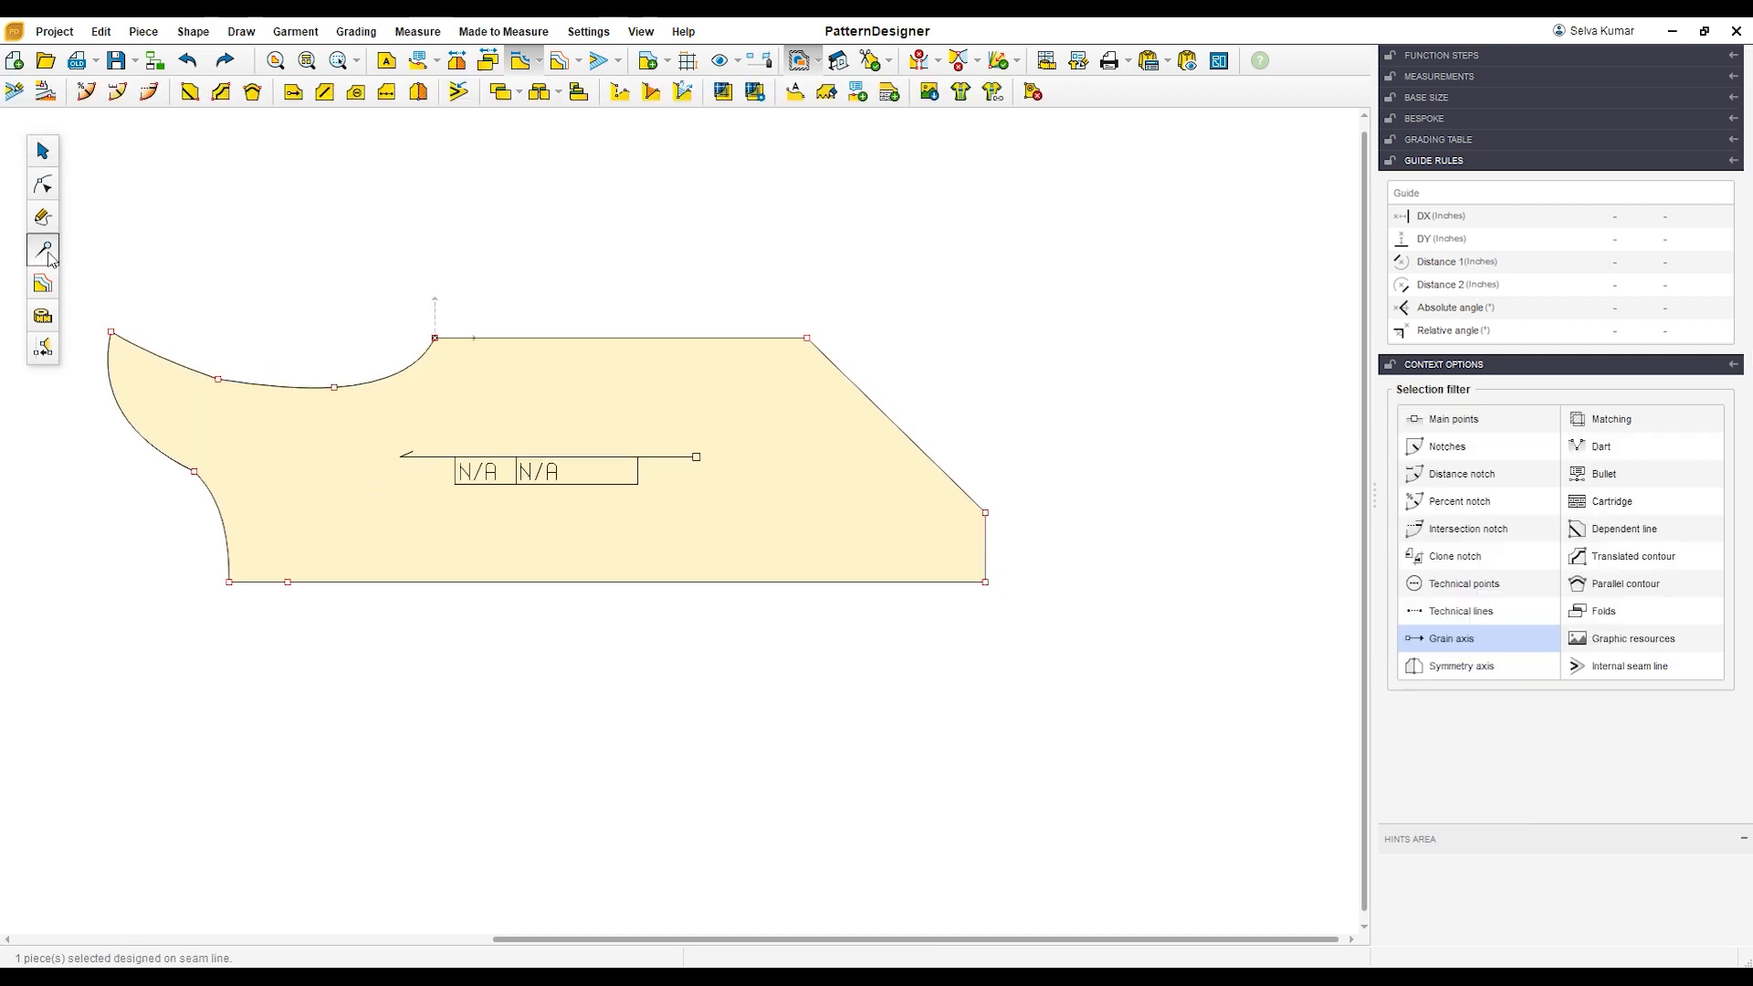
{"action": "left_click", "coordinate": [118, 100]}
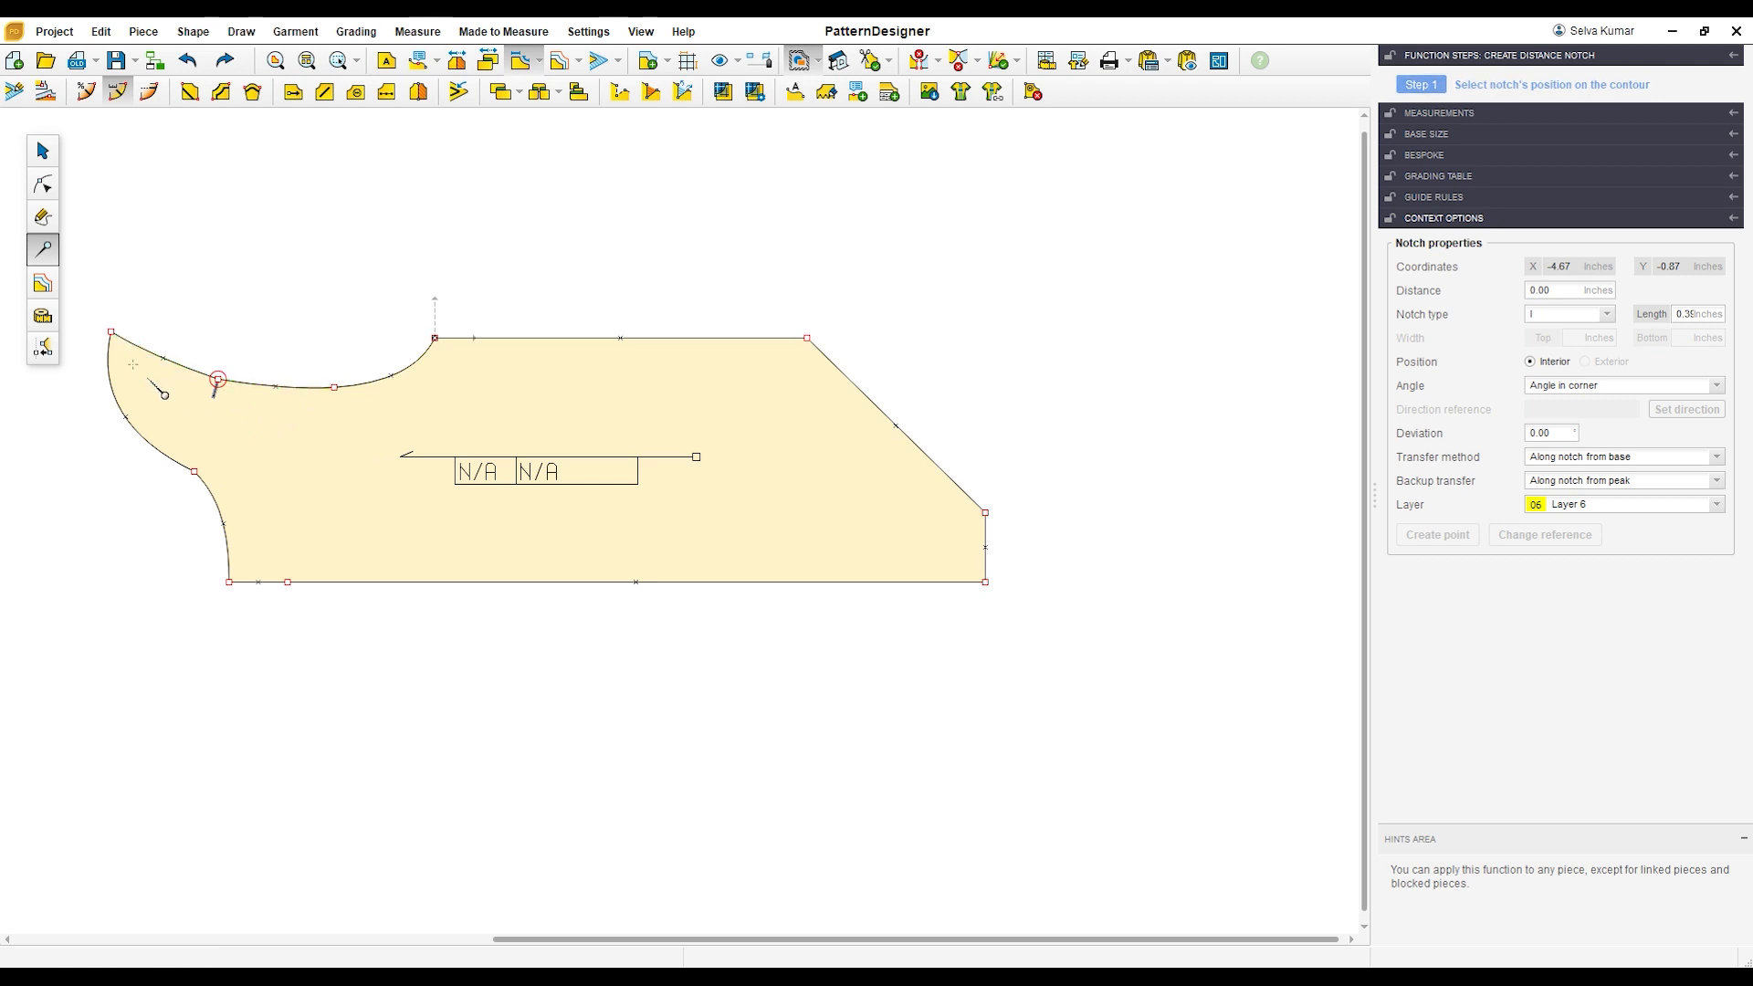
{"action": "left_click", "coordinate": [334, 387]}
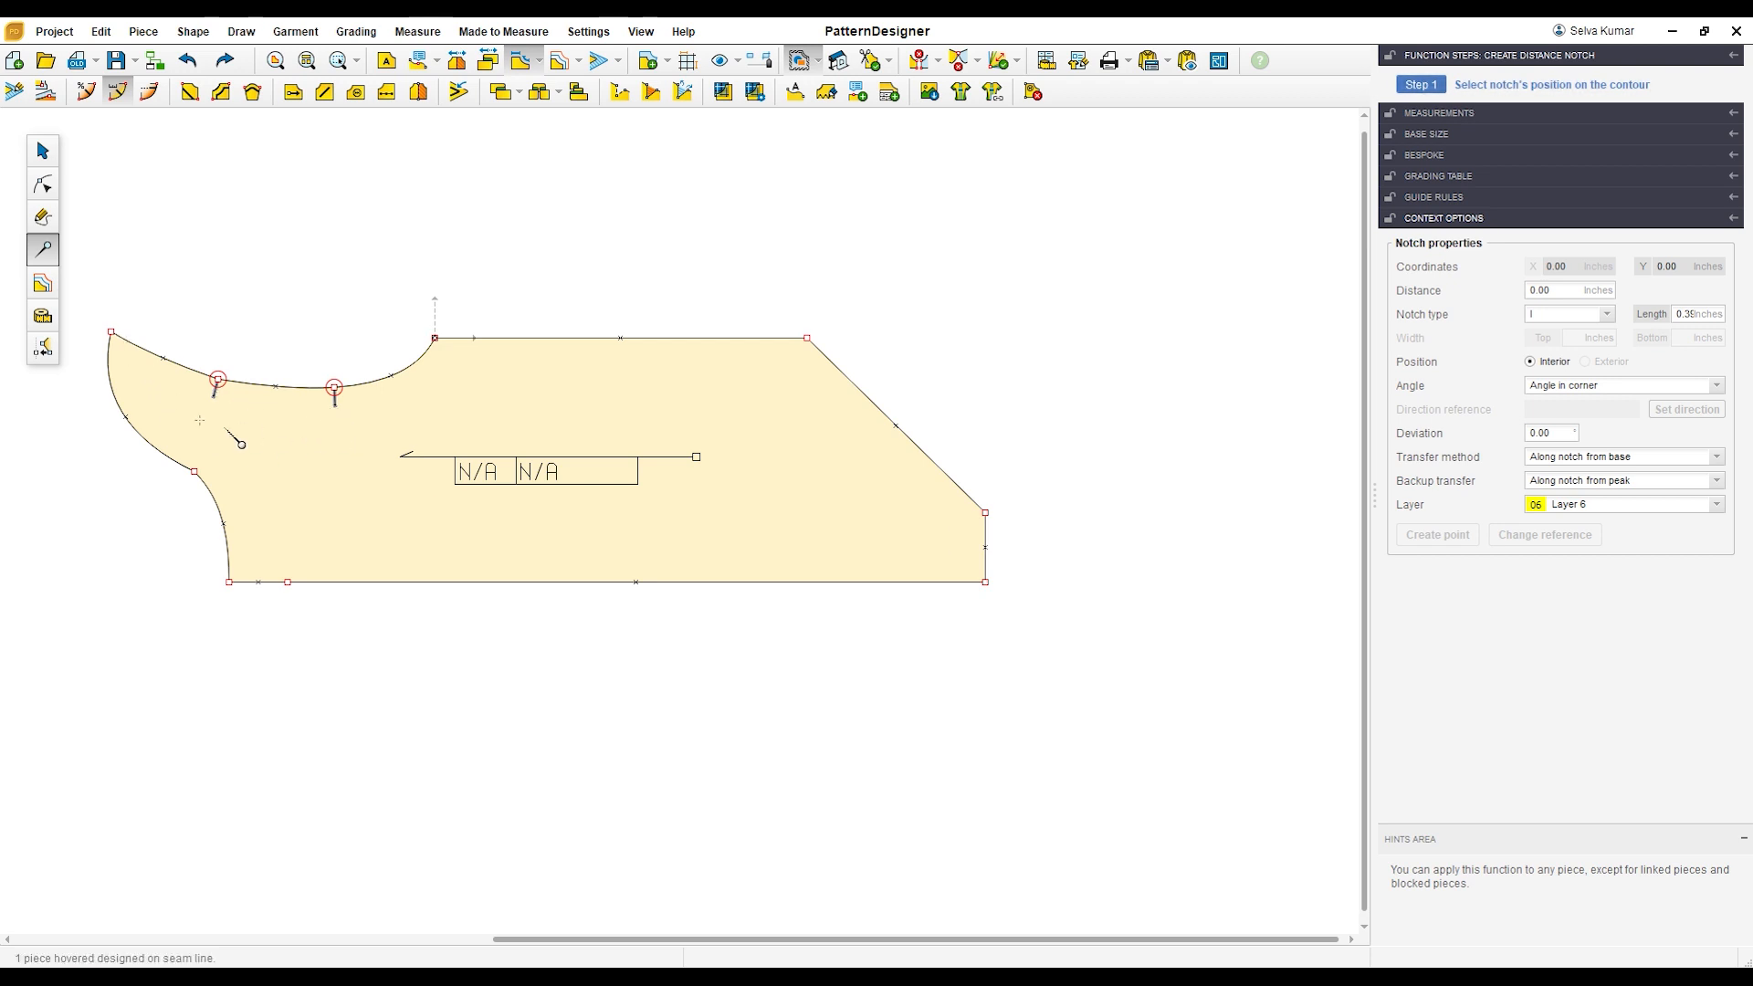
{"action": "left_click", "coordinate": [45, 157]}
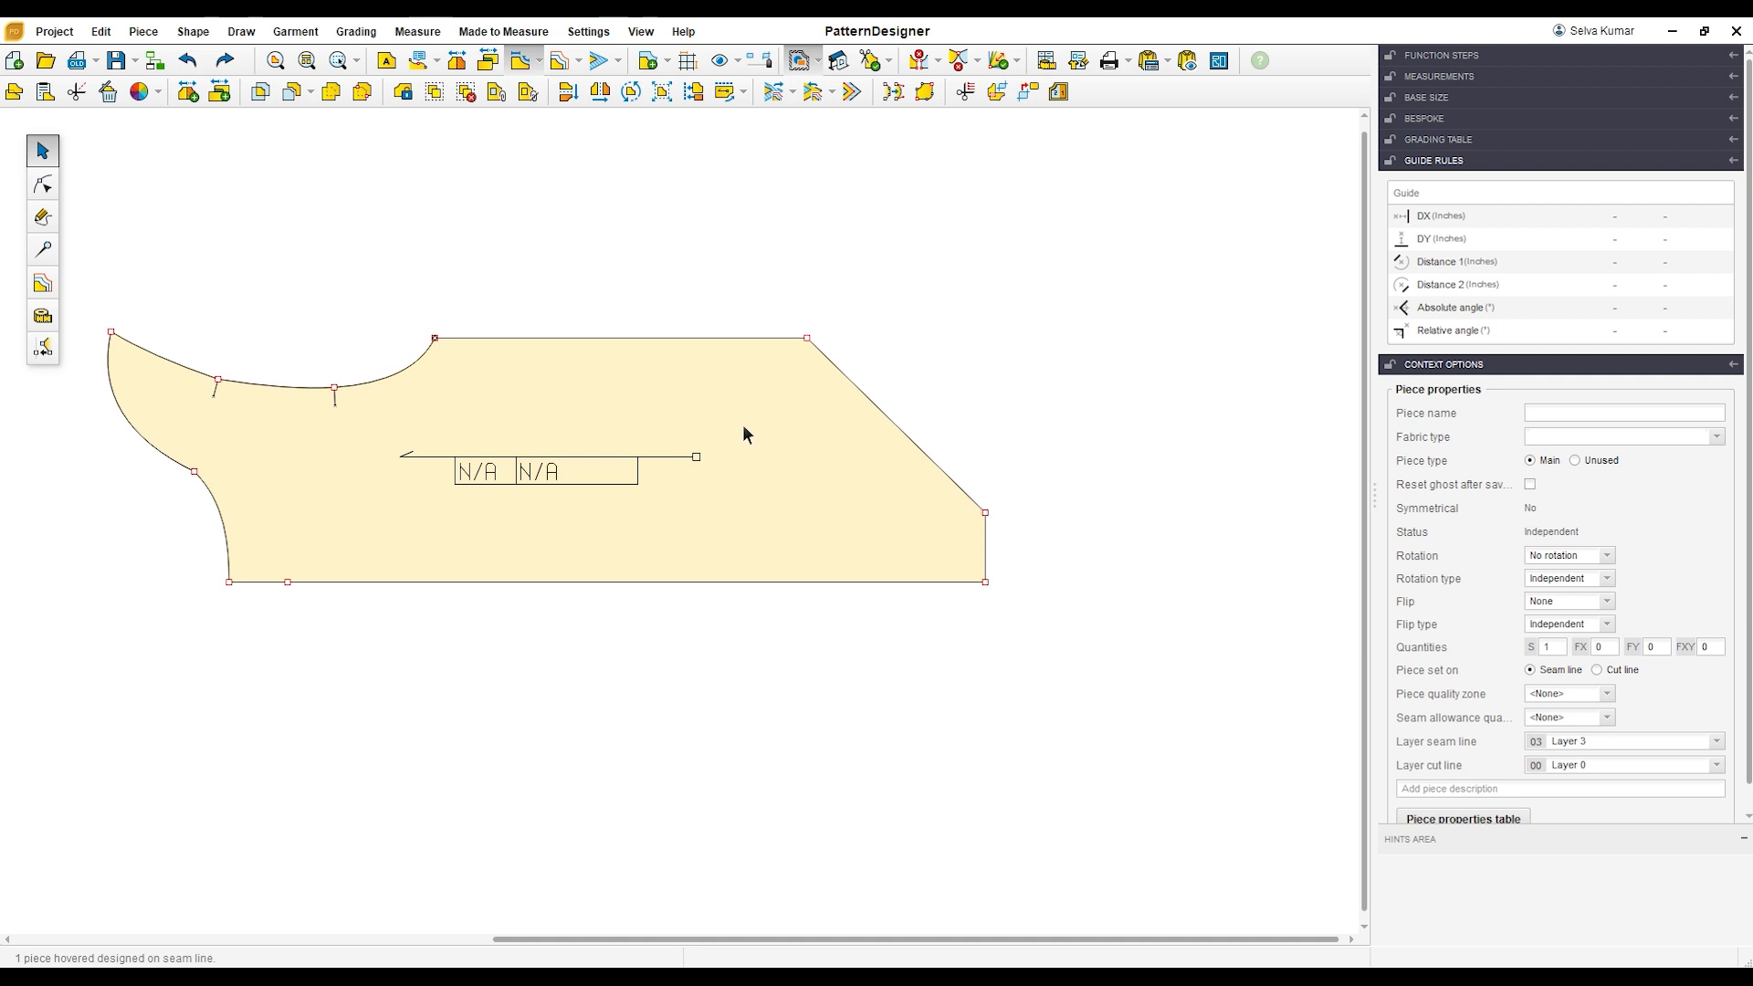
Step: Duplicate the romper body piece and arrange the copy above the original
{"action": "left_click", "coordinate": [709, 430]}
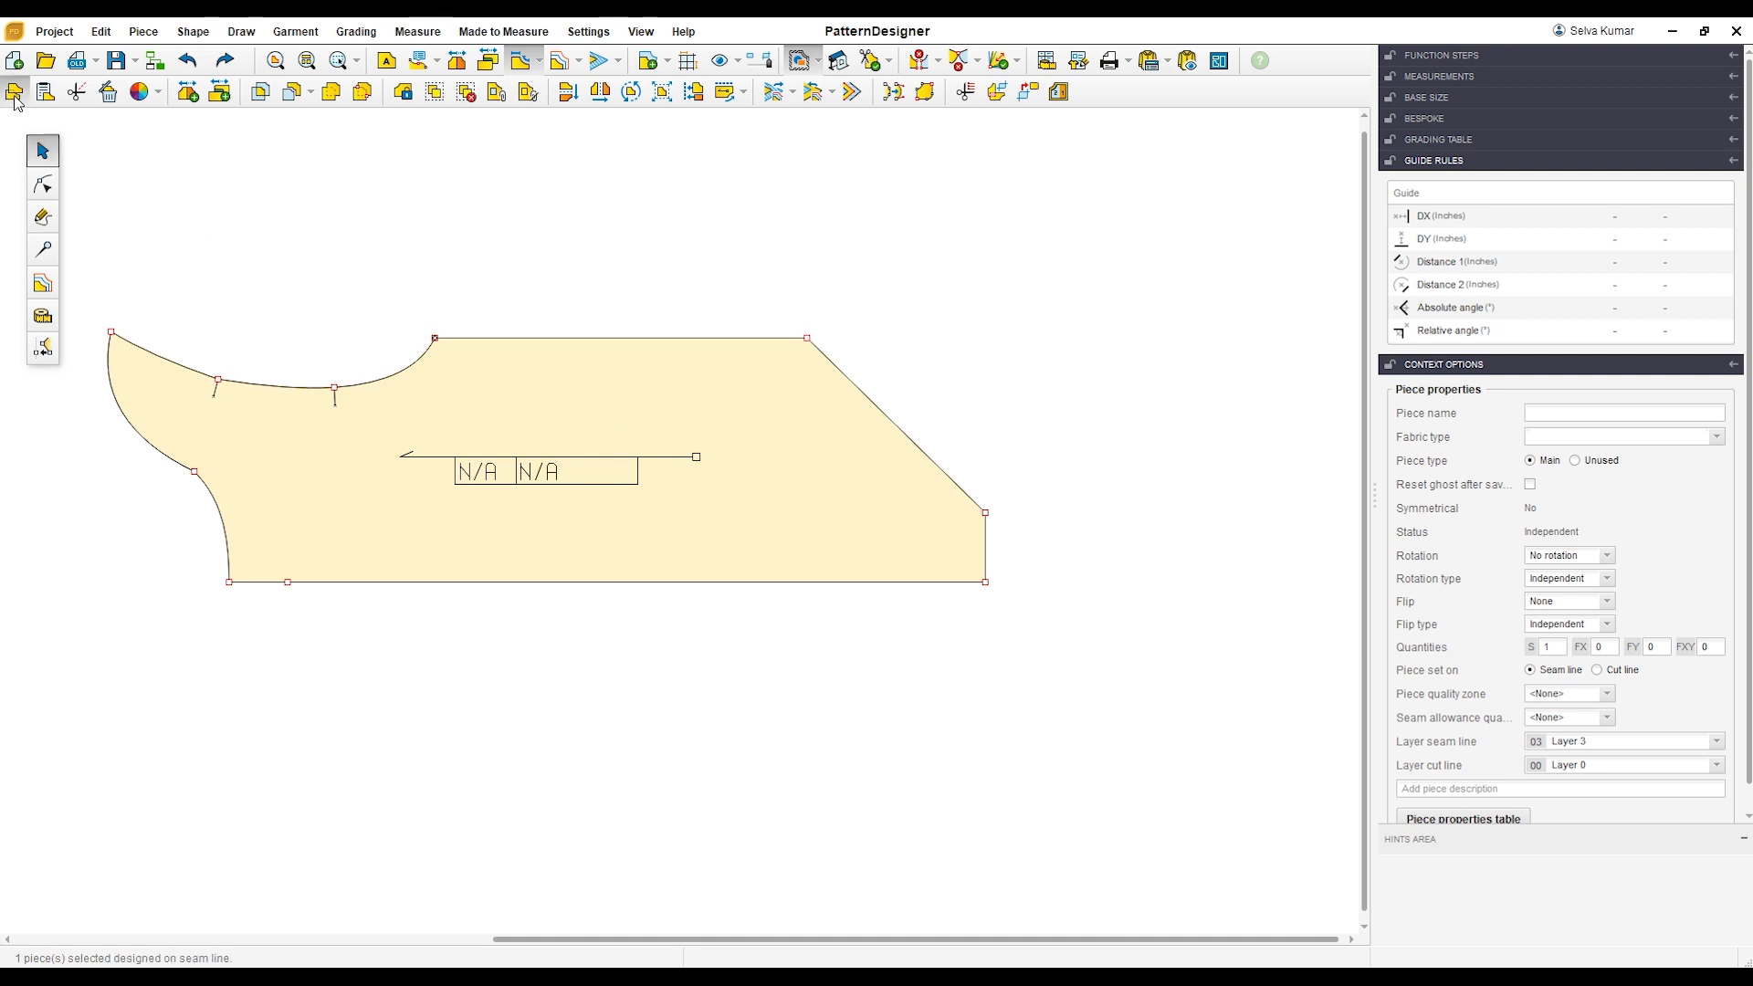
{"action": "left_click", "coordinate": [50, 94]}
{"action": "left_click_drag", "start_coordinate": [597, 442], "coordinate": [587, 712]}
{"action": "left_click_drag", "start_coordinate": [601, 483], "coordinate": [593, 380]}
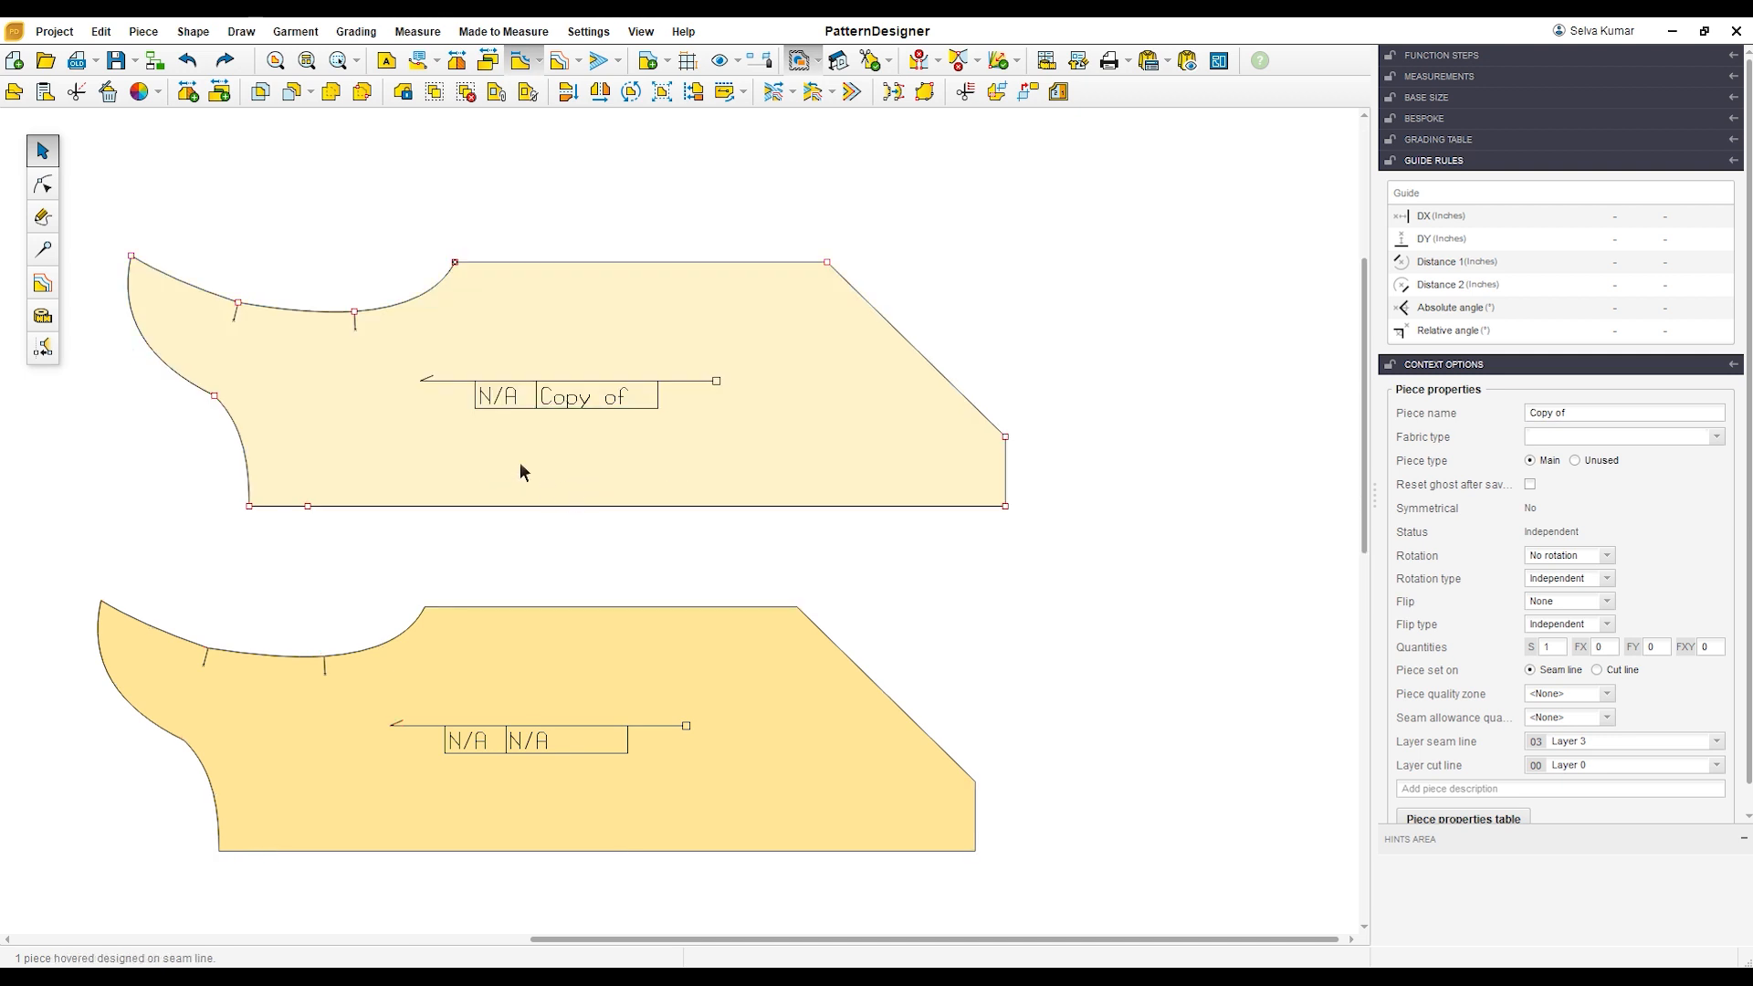
Step: Name the upper copy BACK and the lower original piece FRONT
{"action": "triple_click", "coordinate": [1597, 420]}
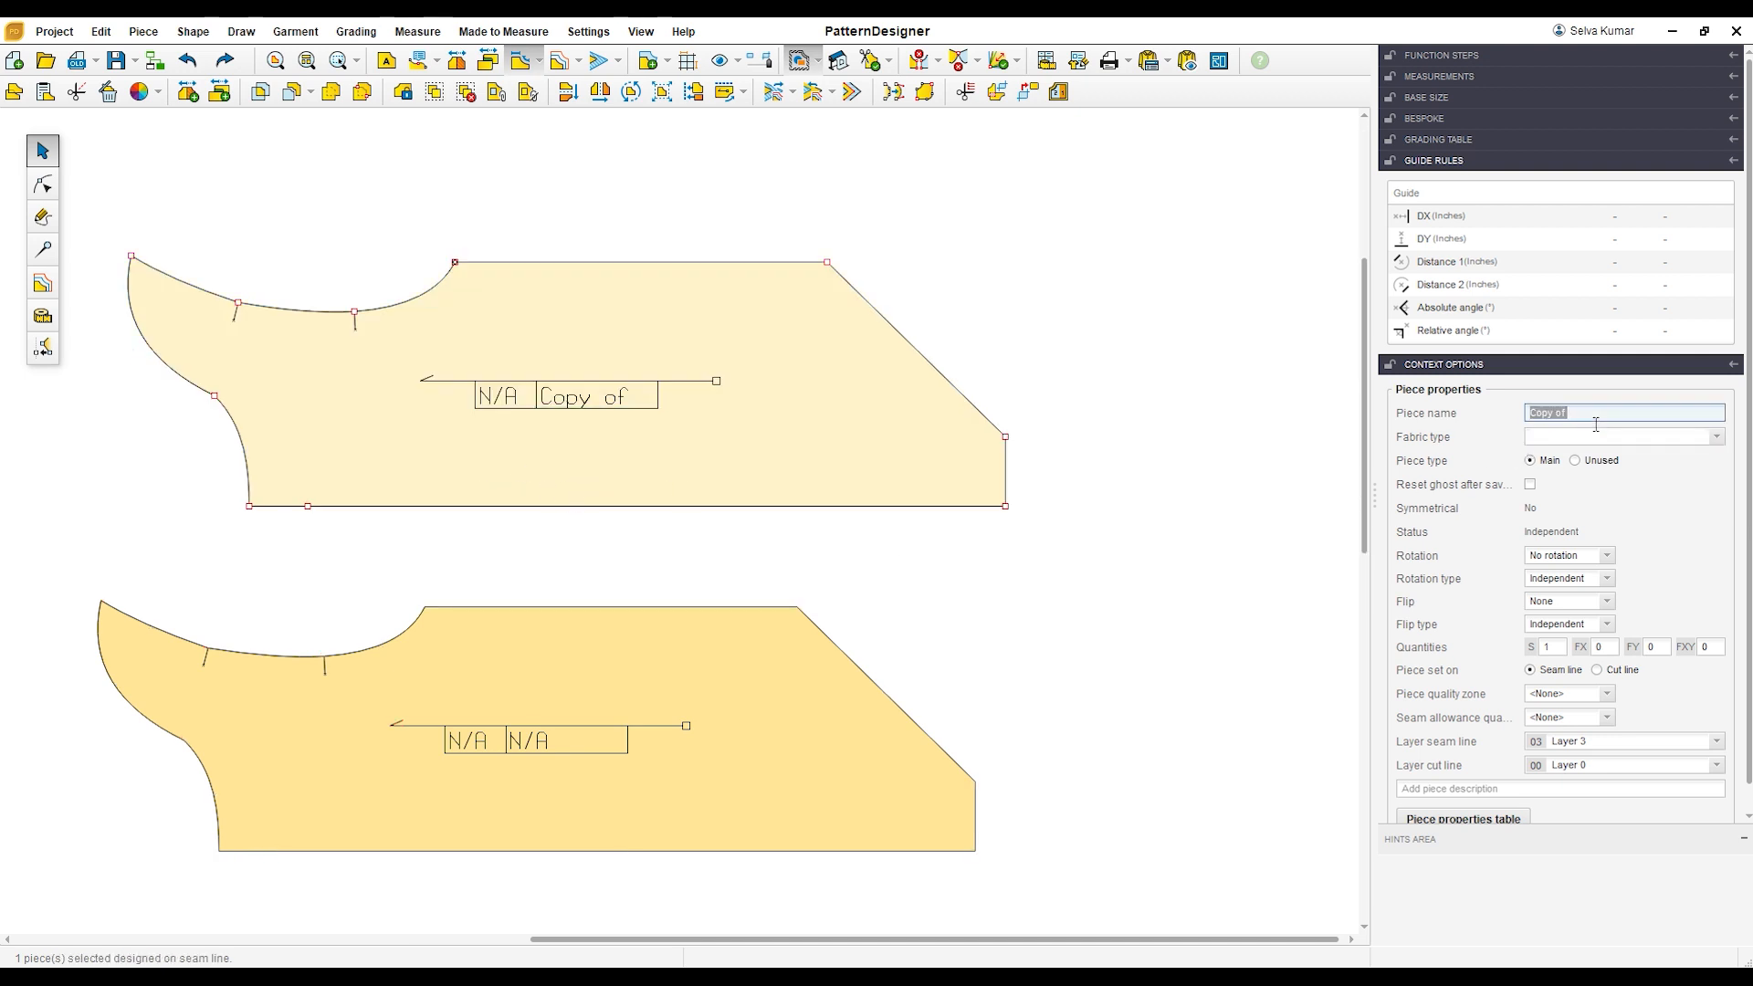
{"action": "type", "text": "BACK"}
{"action": "key", "text": "Return"}
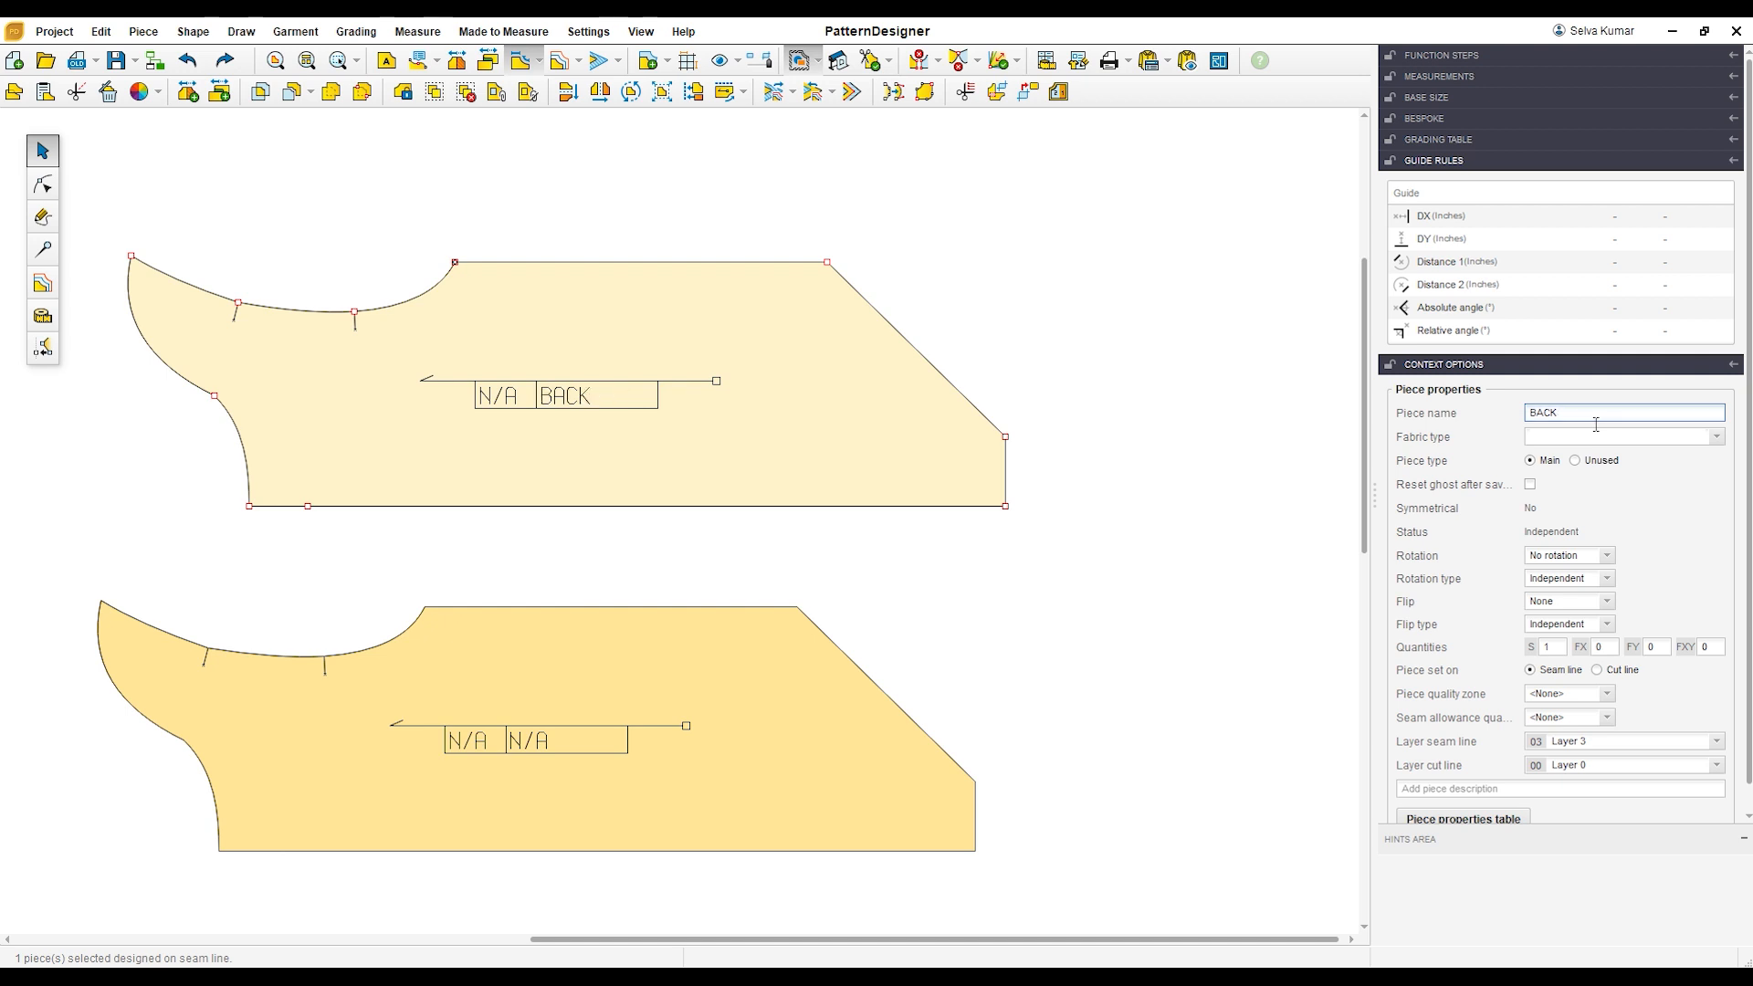
{"action": "left_click", "coordinate": [824, 736]}
{"action": "left_click", "coordinate": [1605, 413]}
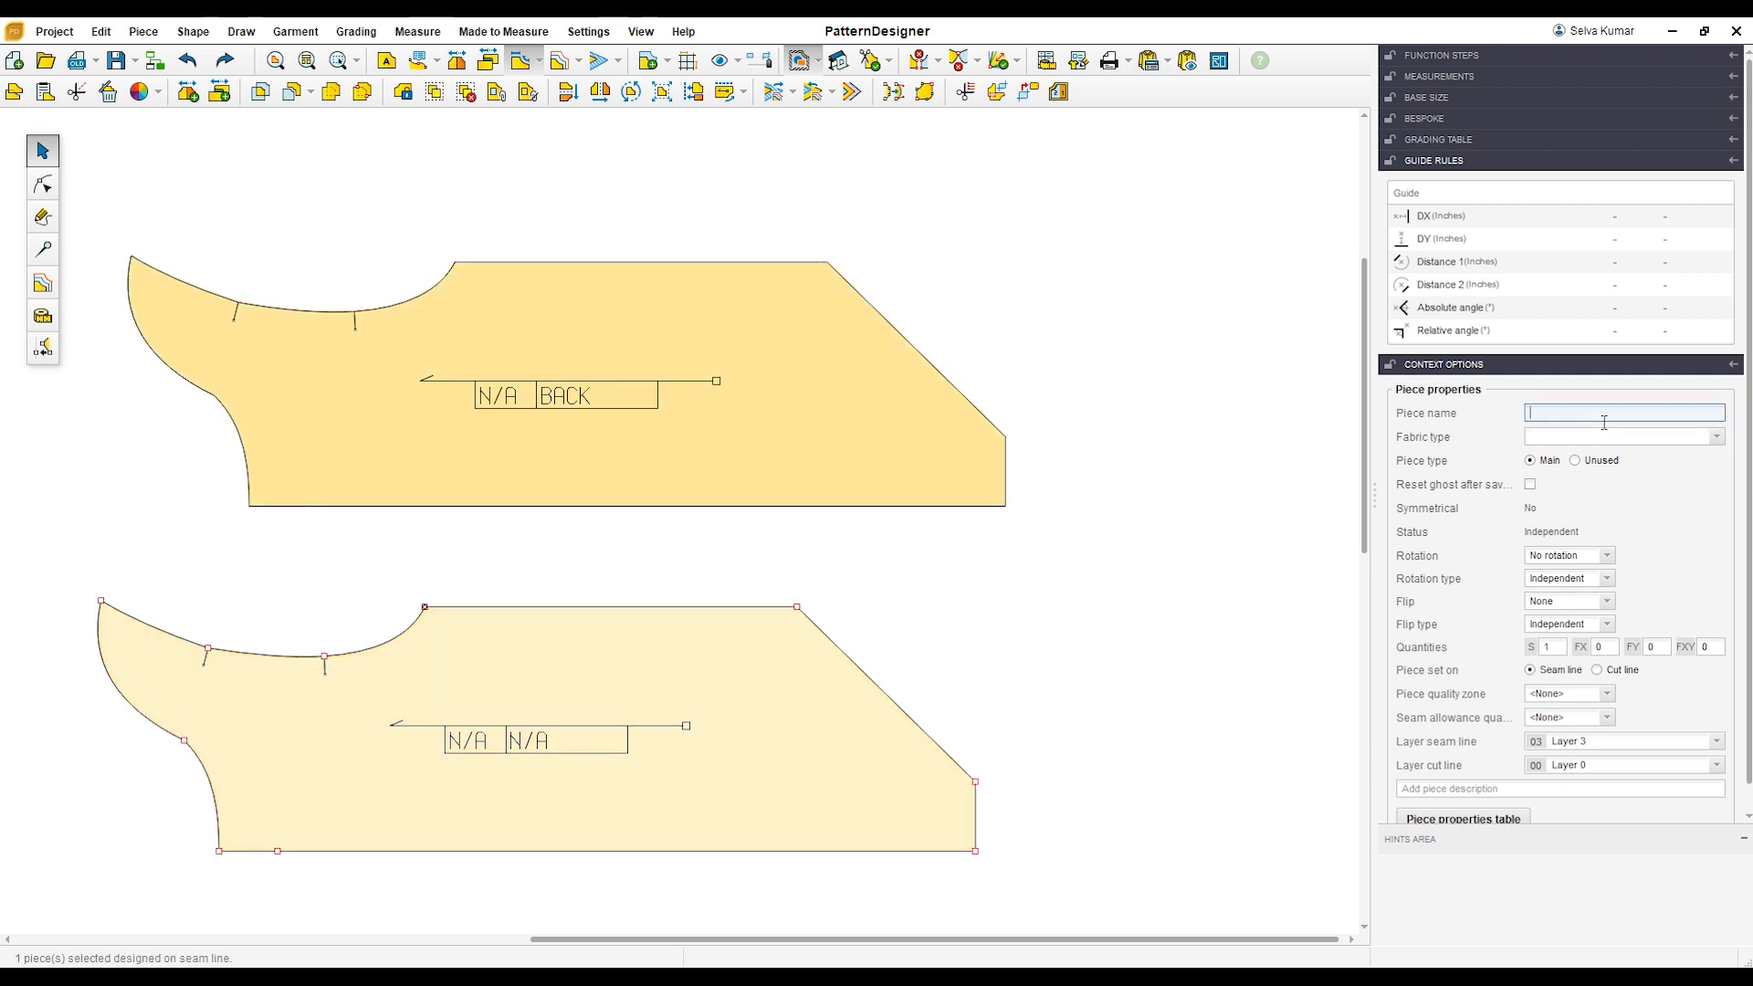
{"action": "key", "text": "Return"}
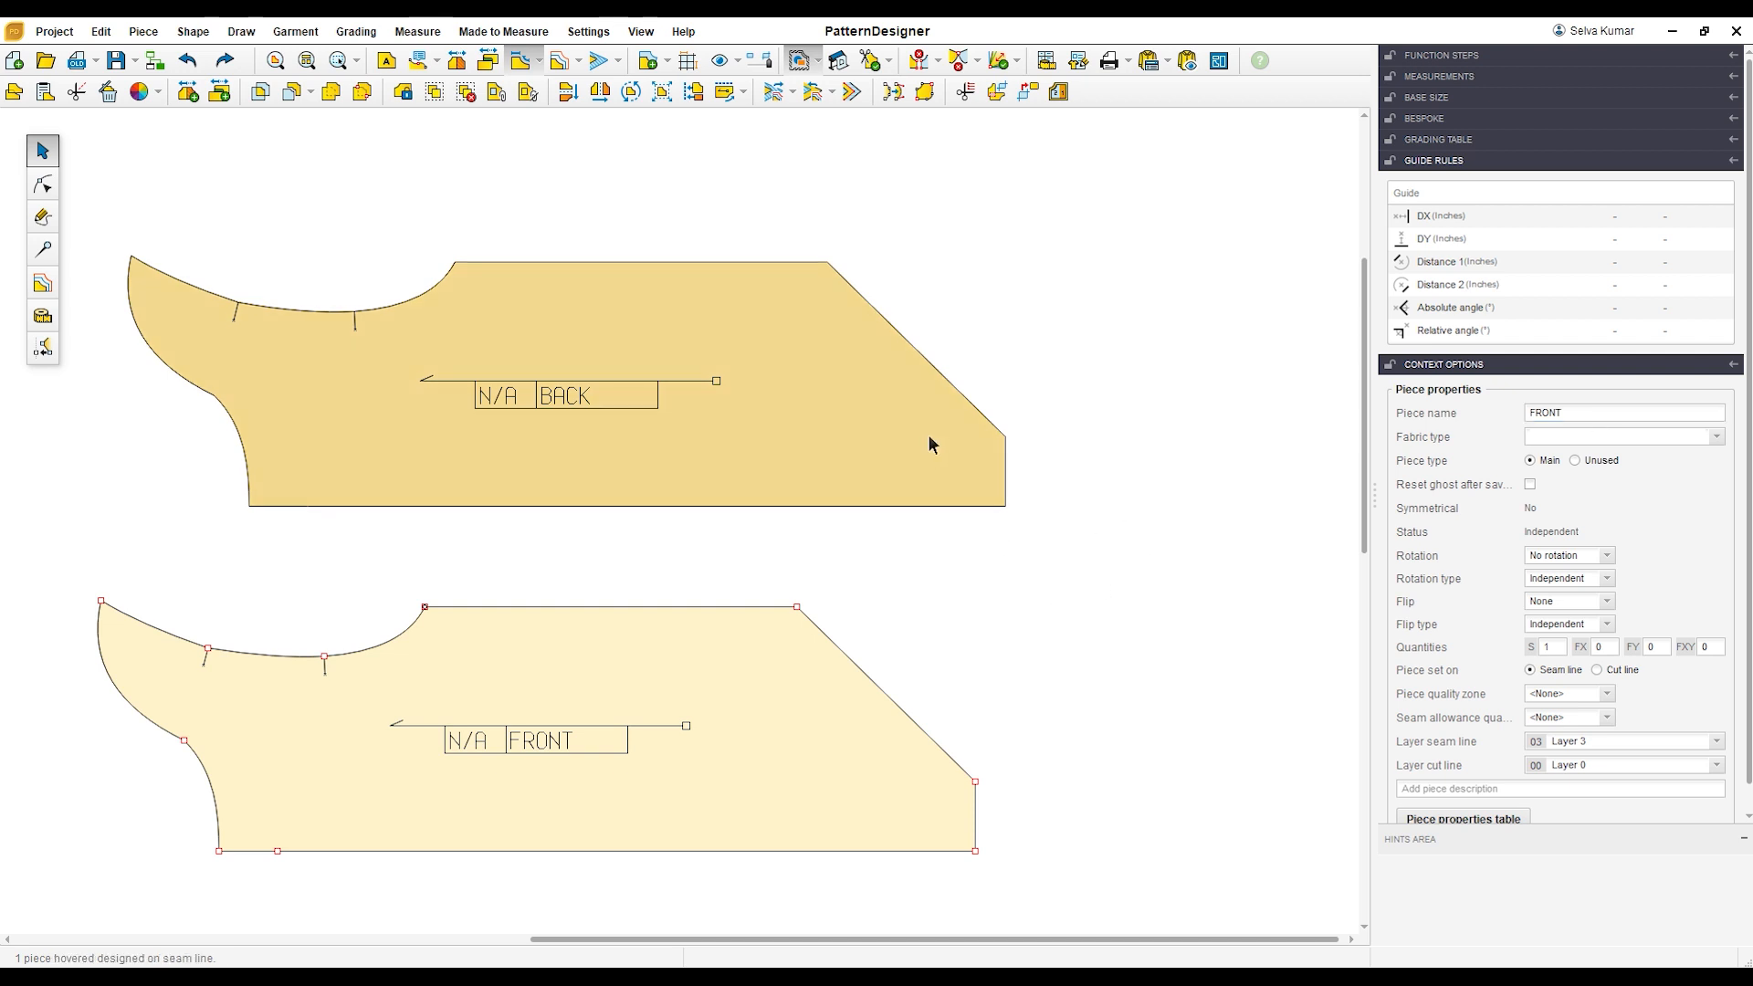
Step: Bring the FRONT piece closer, and extend the BACK piece's crotch end by moving its two end points 1.5 inches in X
{"action": "left_click", "coordinate": [929, 434]}
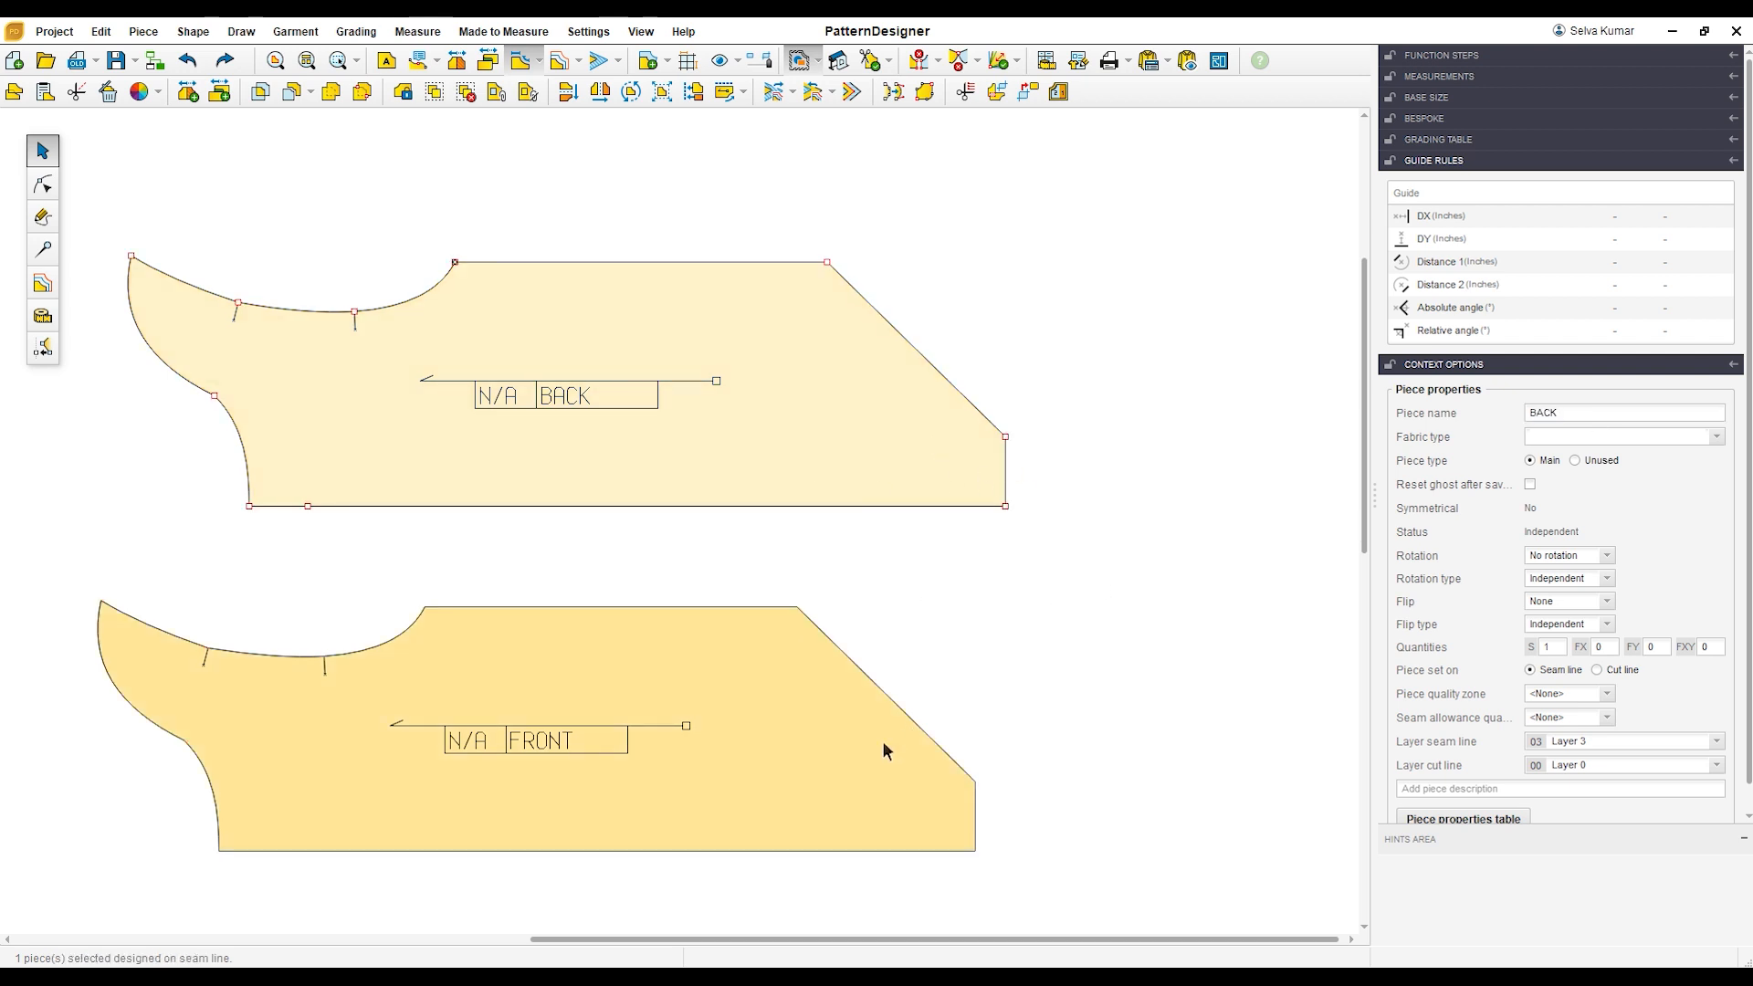
{"action": "left_click_drag", "start_coordinate": [882, 741], "coordinate": [889, 707]}
{"action": "left_click", "coordinate": [588, 445]}
{"action": "left_click", "coordinate": [42, 183]}
{"action": "left_click_drag", "start_coordinate": [995, 391], "coordinate": [1037, 579]}
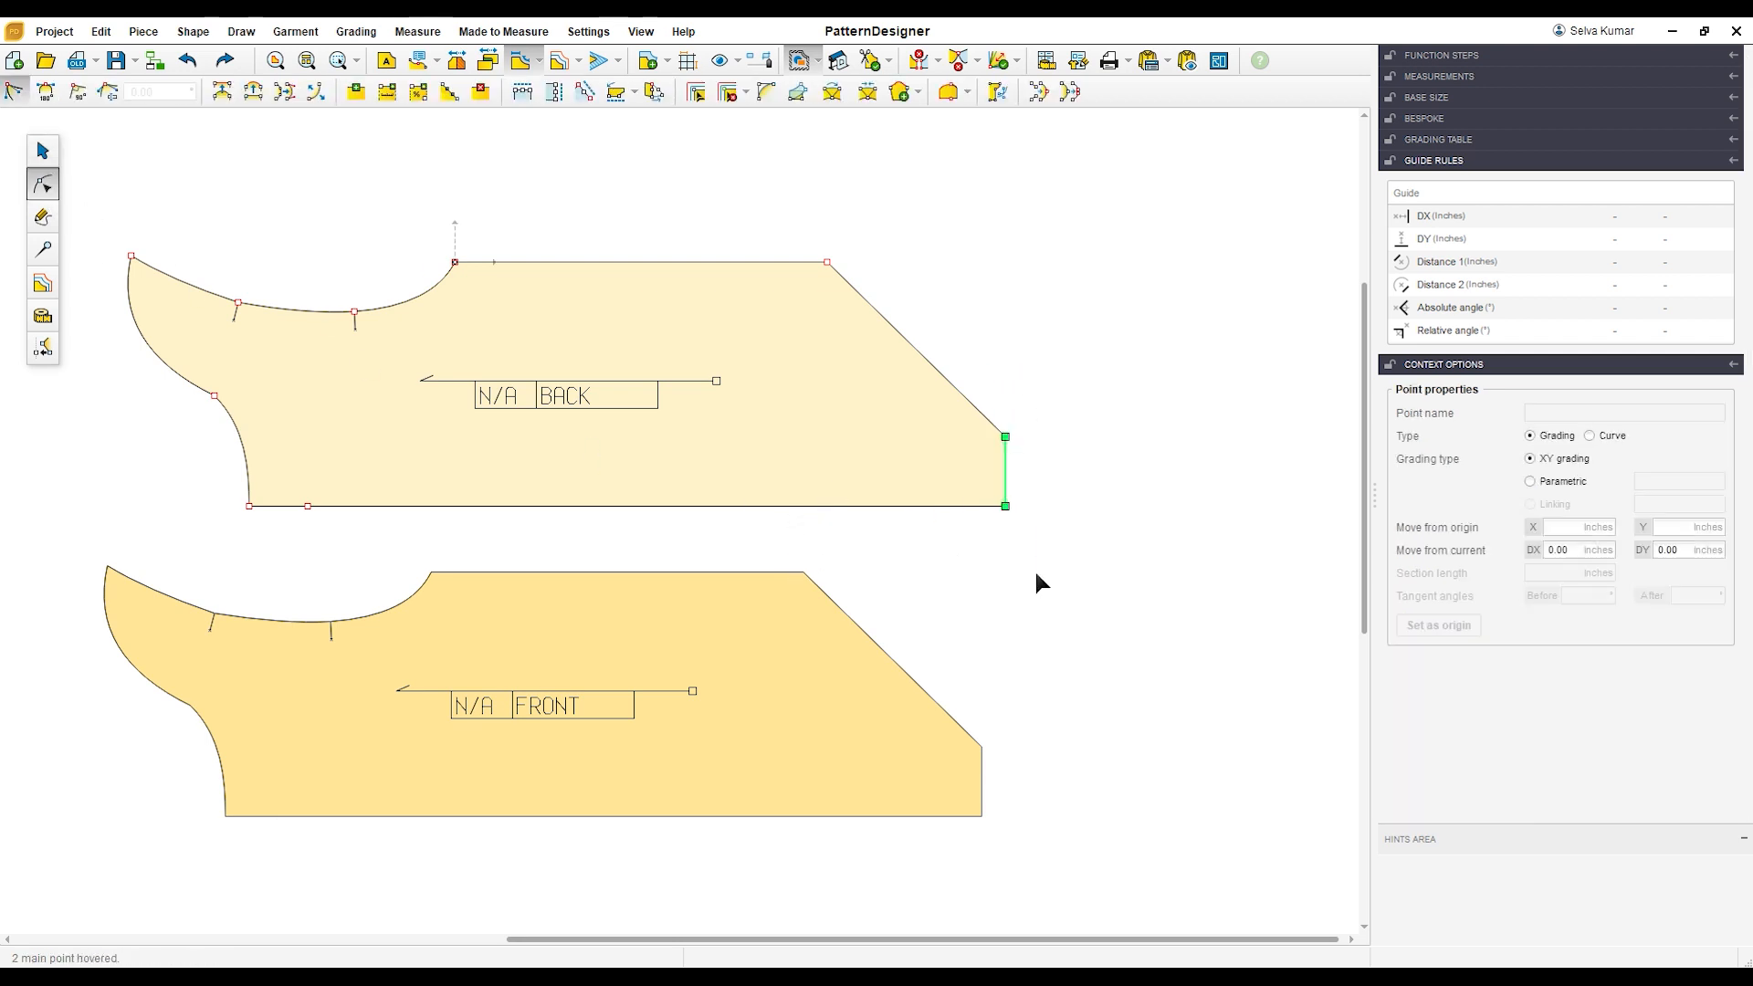
{"action": "left_click", "coordinate": [1592, 551]}
{"action": "type", "text": "1.5"}
{"action": "key", "text": "Return"}
Step: Shorten the FRONT piece by moving its two crotch end points 1.5 inches inward along X
{"action": "left_click", "coordinate": [865, 755]}
{"action": "left_click_drag", "start_coordinate": [951, 690], "coordinate": [1037, 831]}
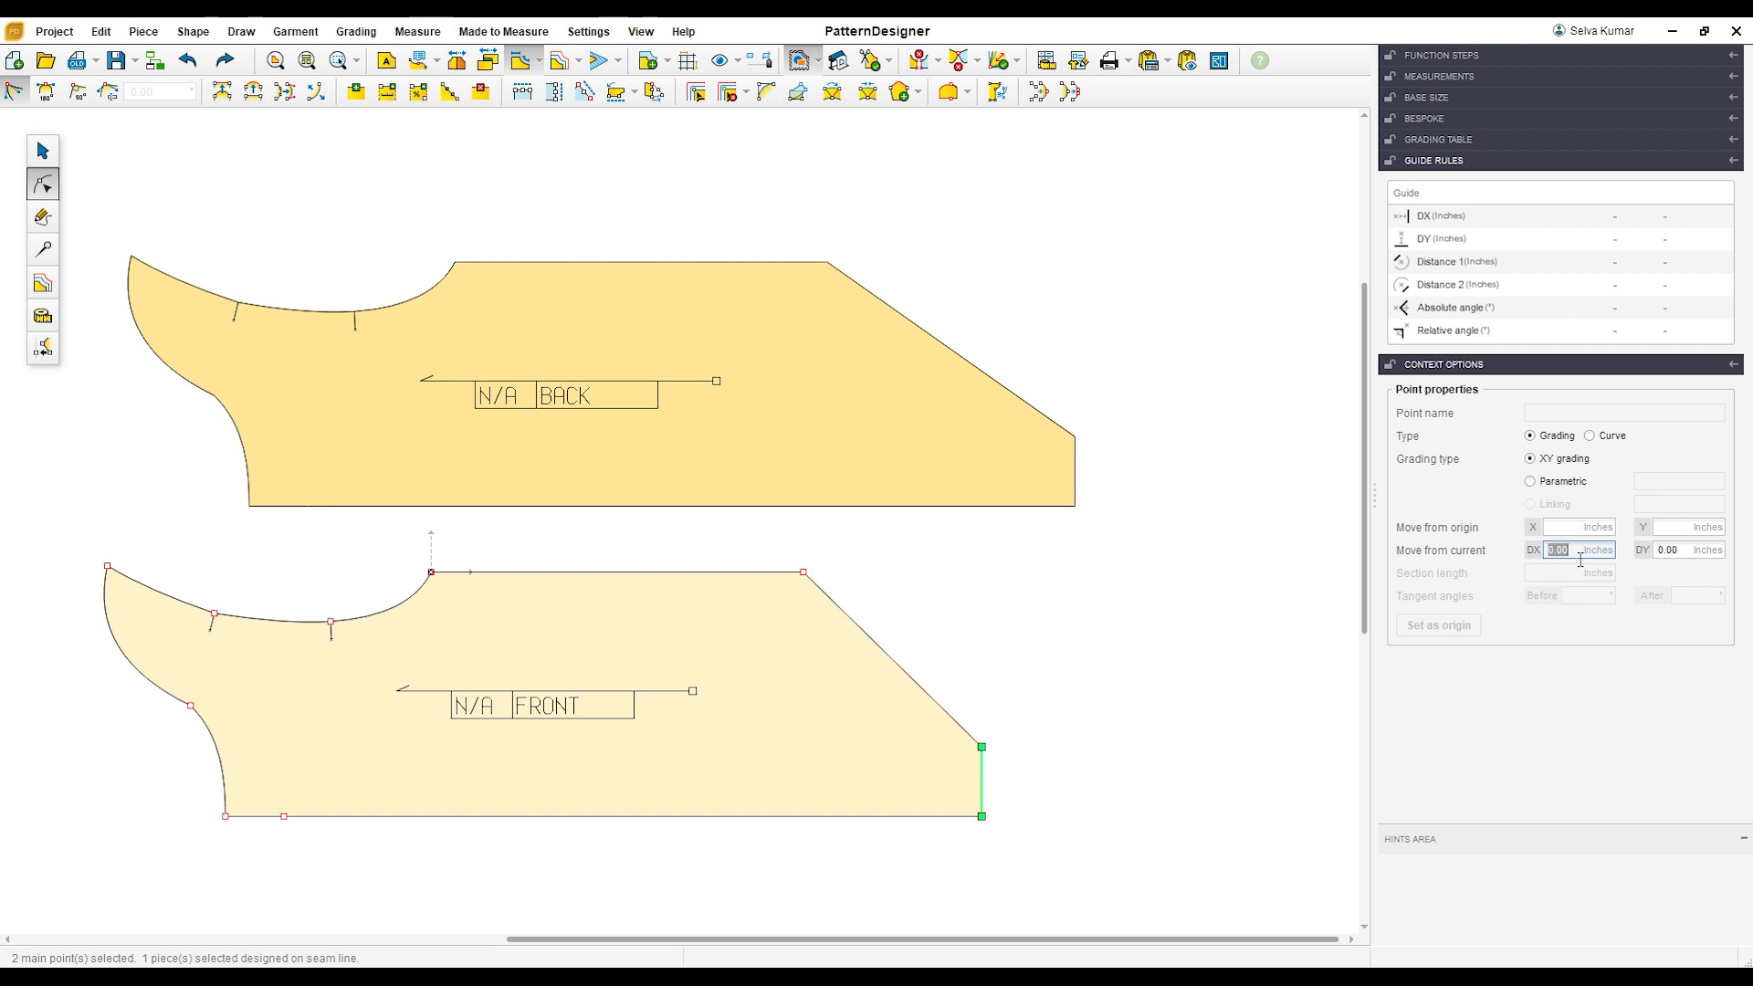
{"action": "key", "text": "Return"}
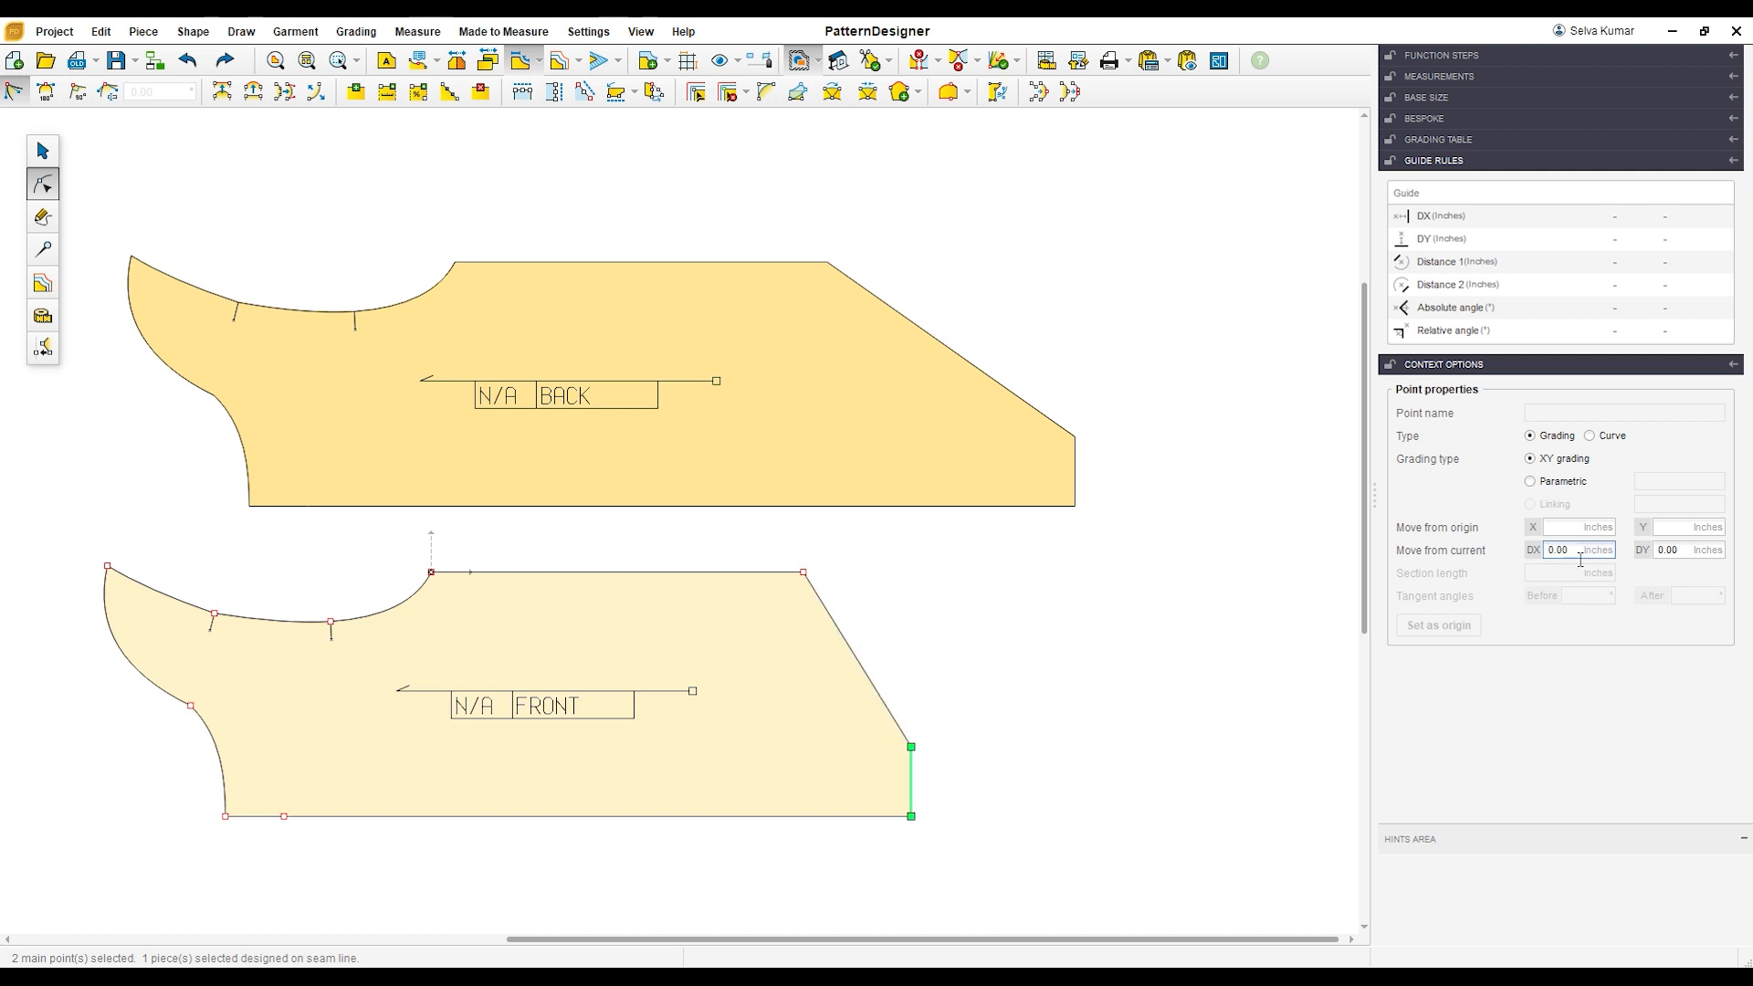
{"action": "key", "text": "Escape"}
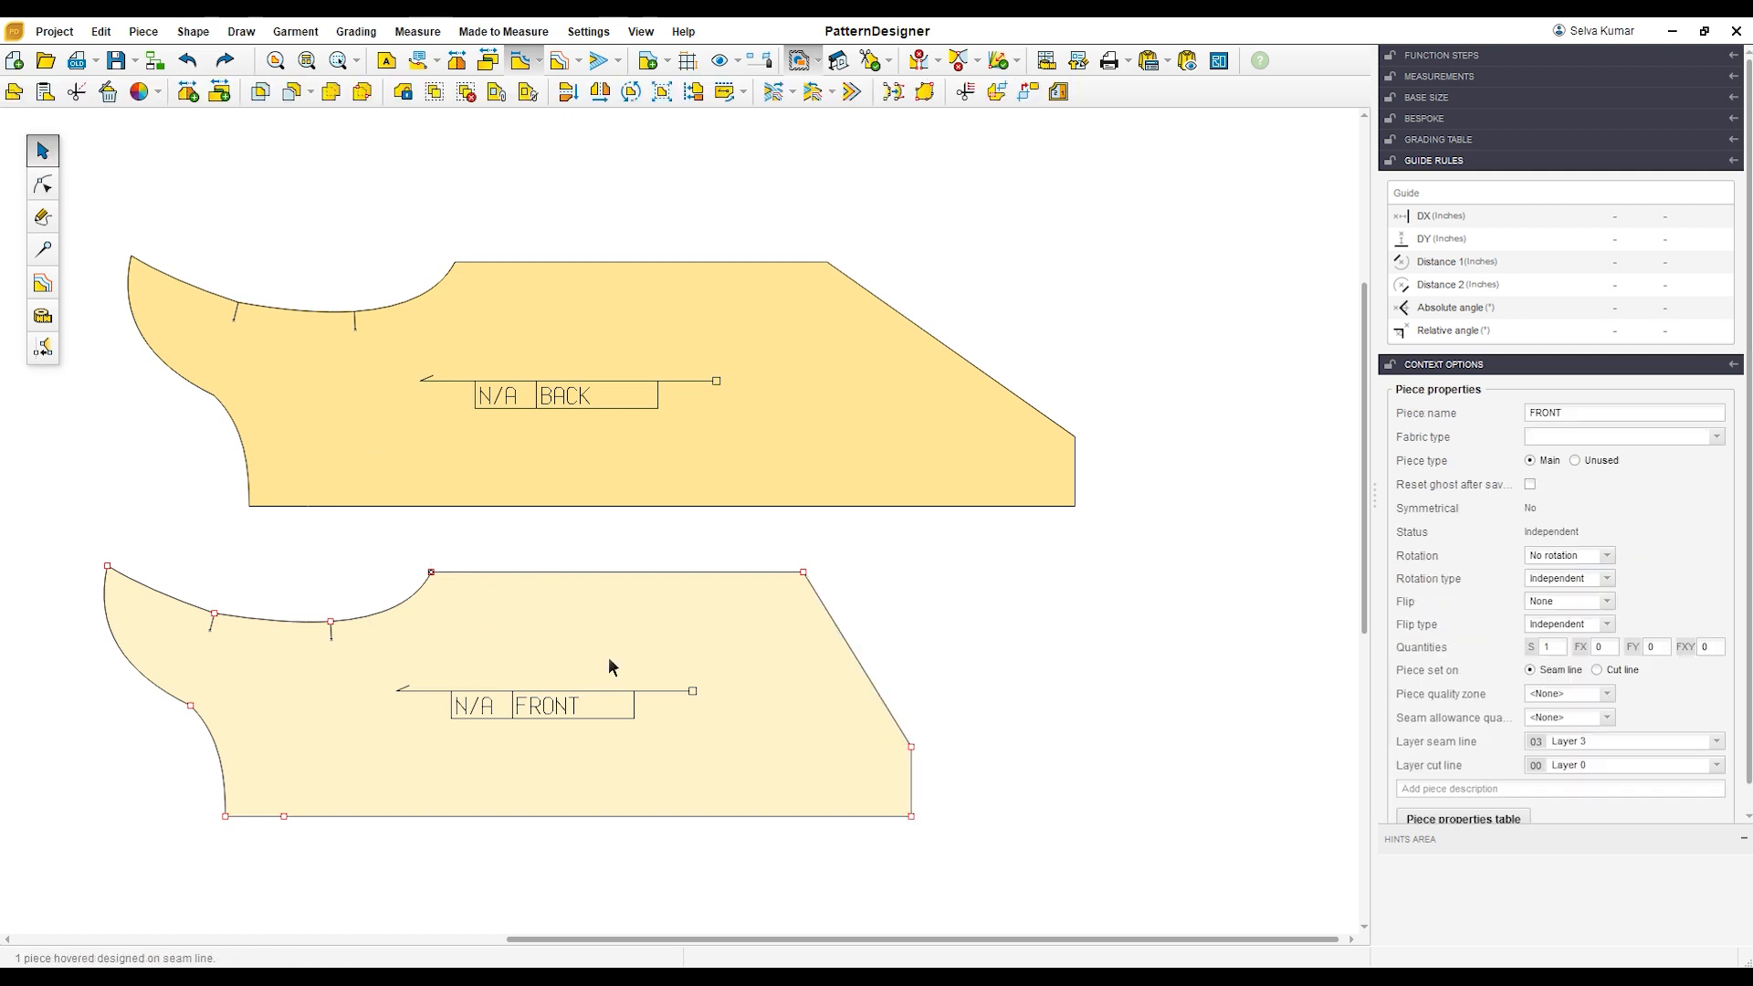
Step: Reposition the BACK piece and round its corner between leg opening and crotch edge with a 1 inch radius
{"action": "left_click_drag", "start_coordinate": [966, 442], "coordinate": [921, 445]}
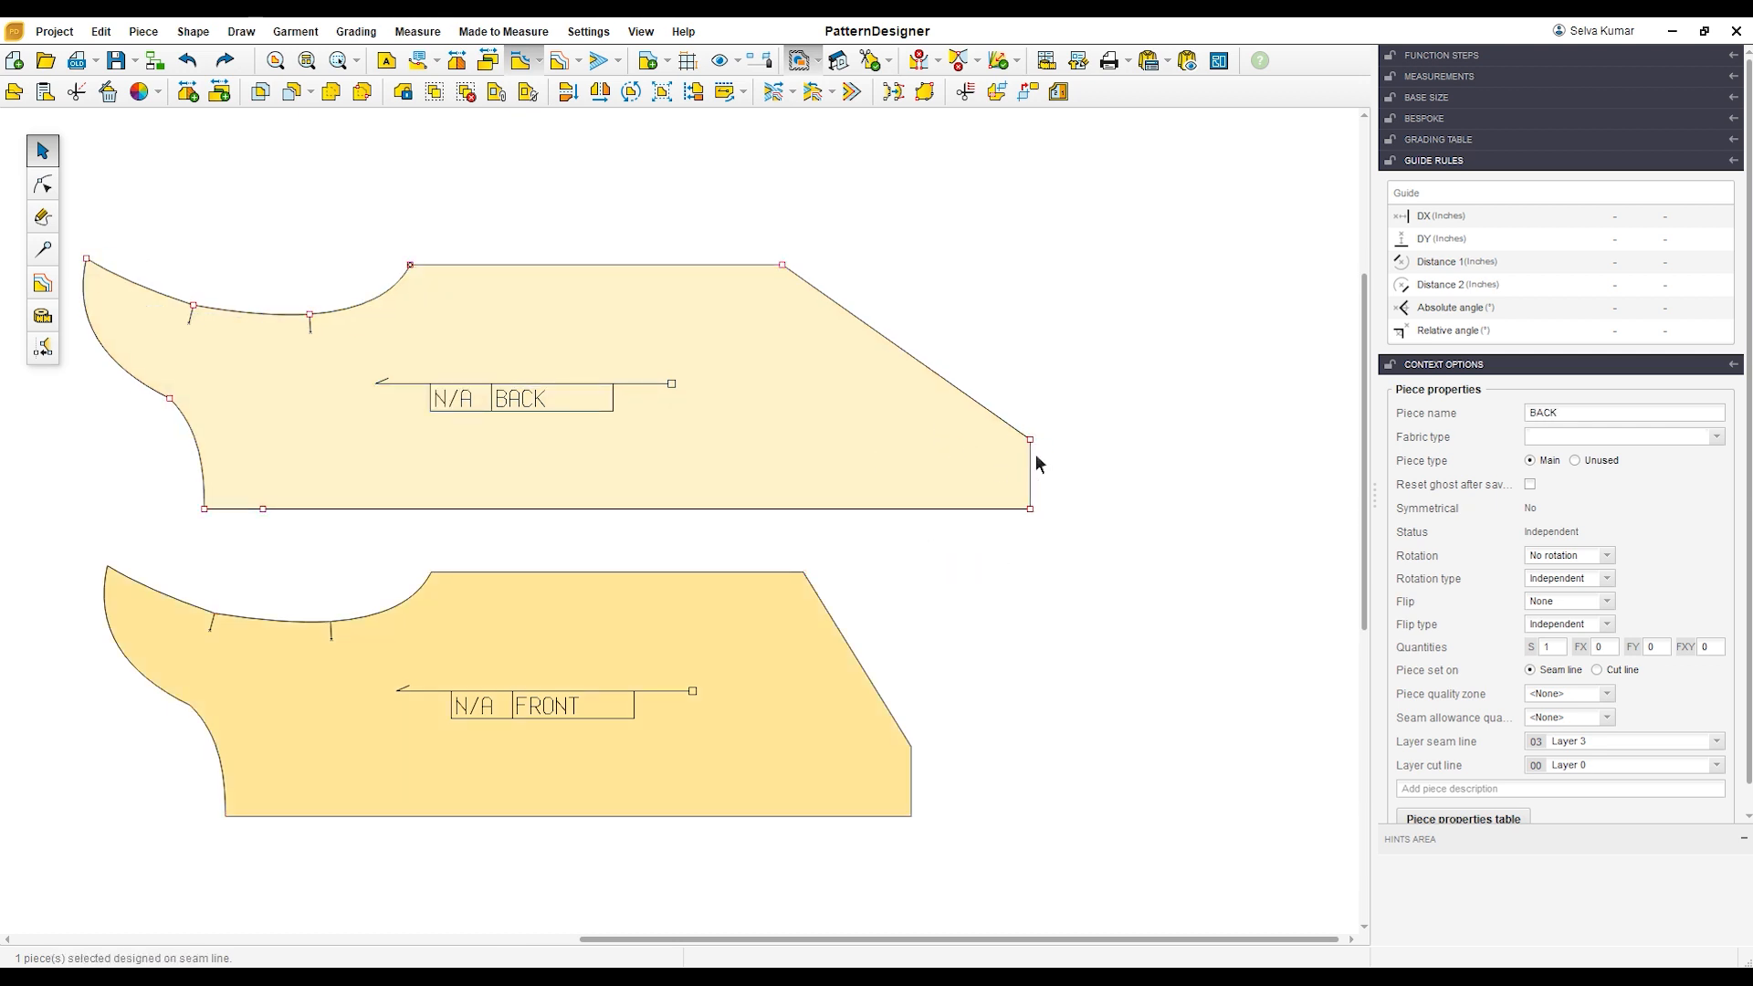
{"action": "left_click", "coordinate": [44, 188]}
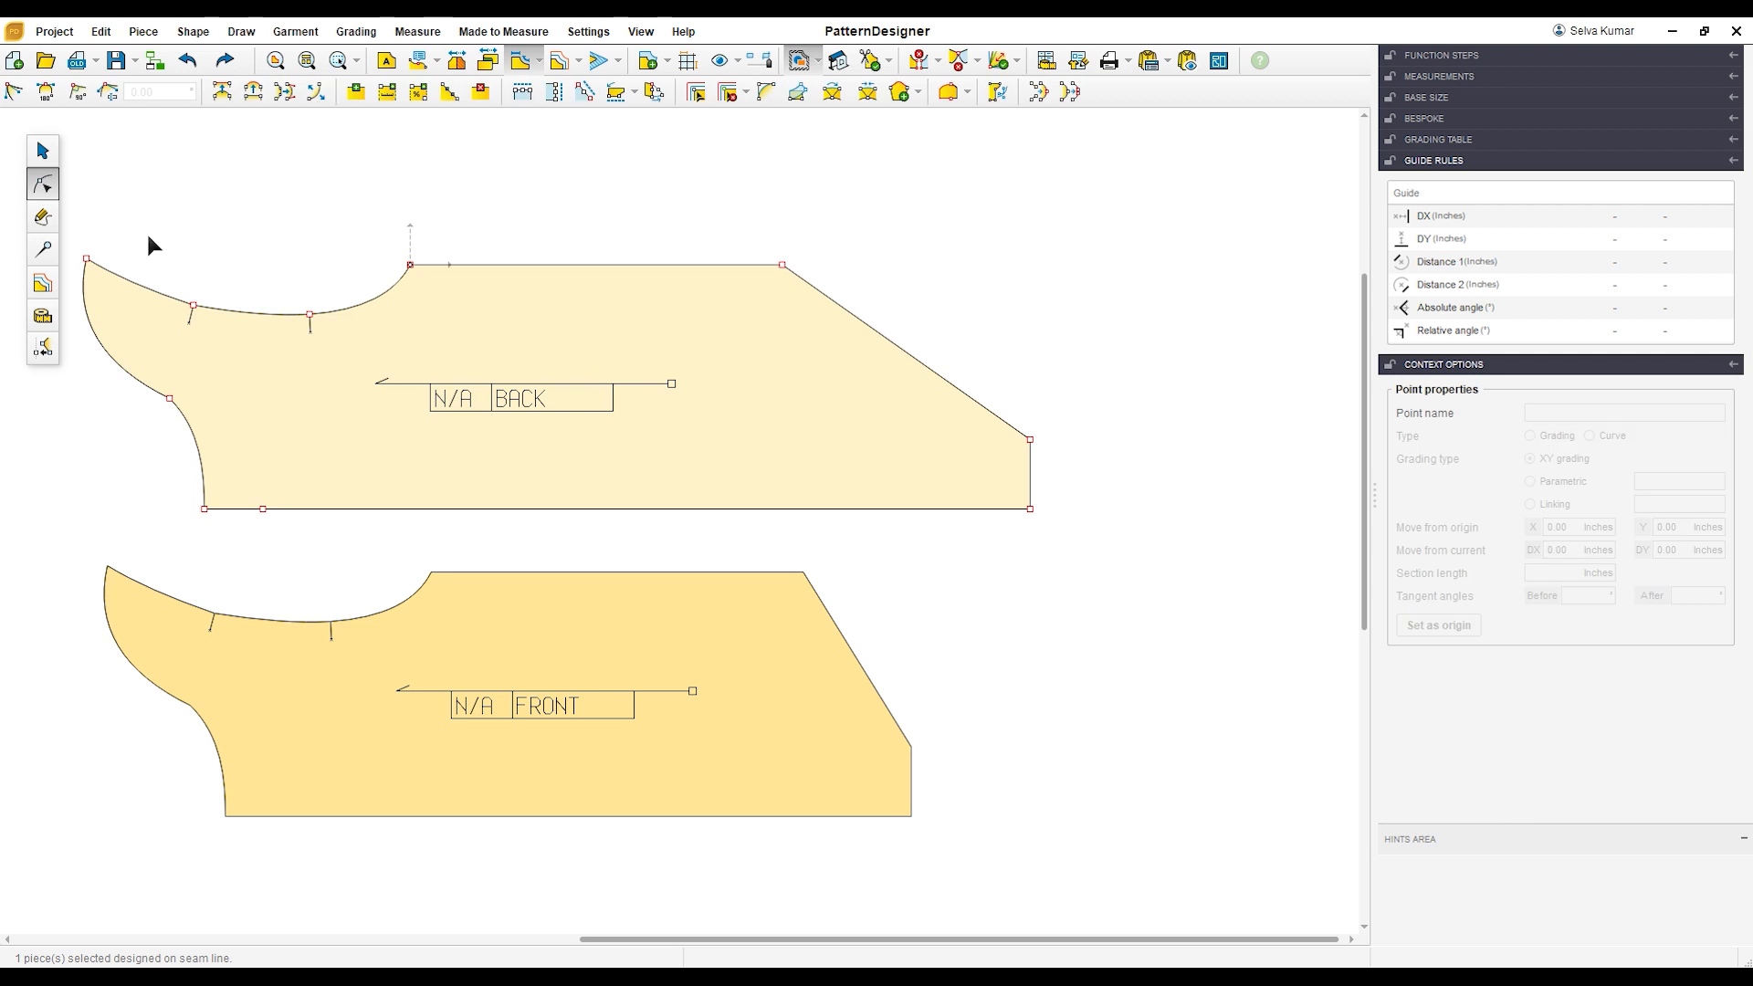
{"action": "left_click", "coordinate": [1030, 439]}
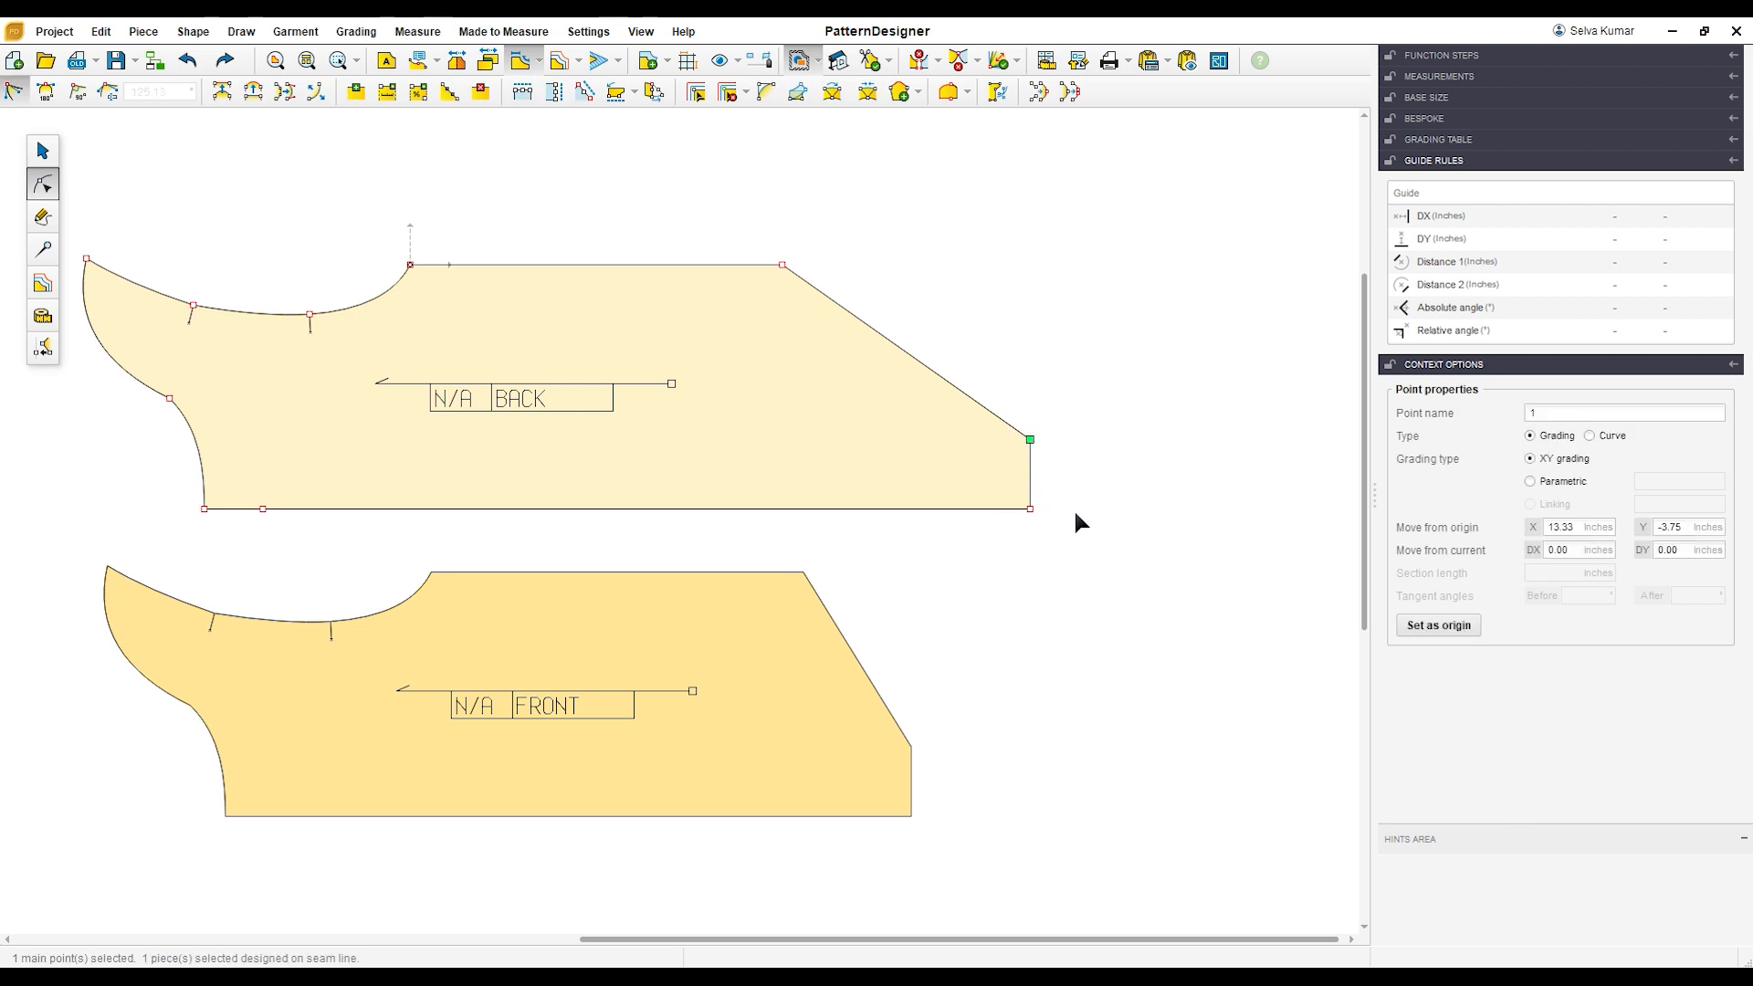
{"action": "left_click", "coordinate": [767, 94]}
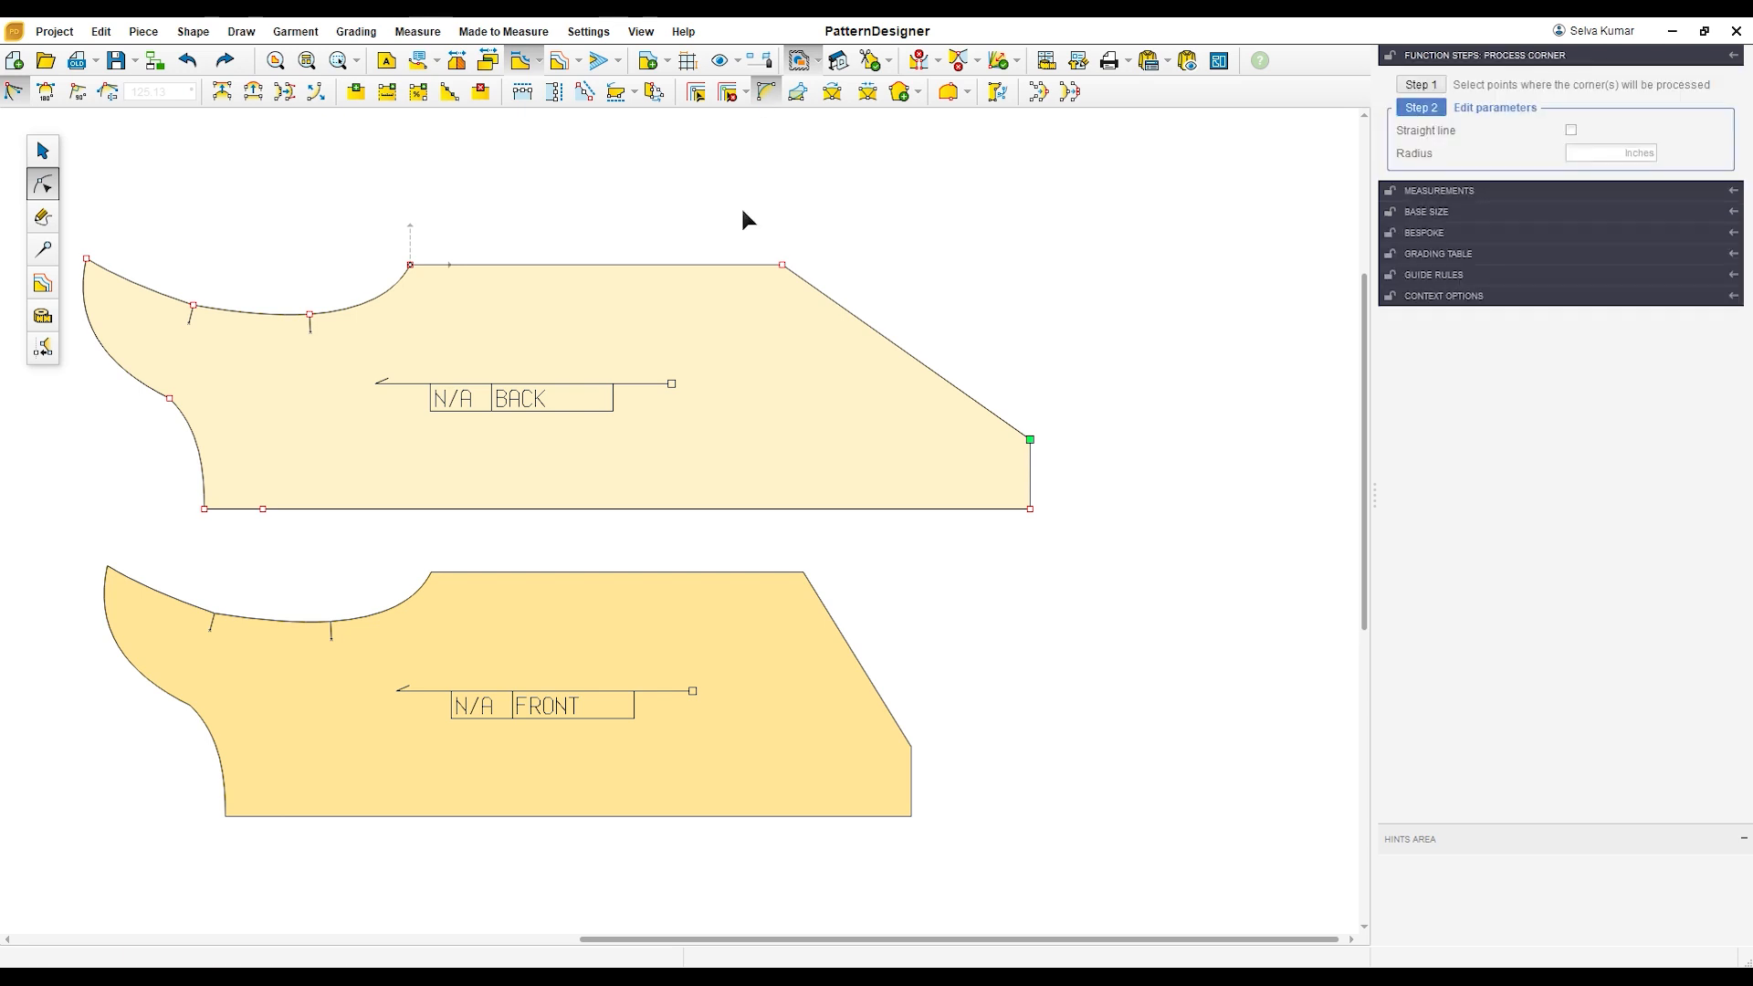
{"action": "left_click", "coordinate": [1582, 158]}
{"action": "type", "text": "1"}
{"action": "key", "text": "Return"}
{"action": "left_click", "coordinate": [1086, 536]}
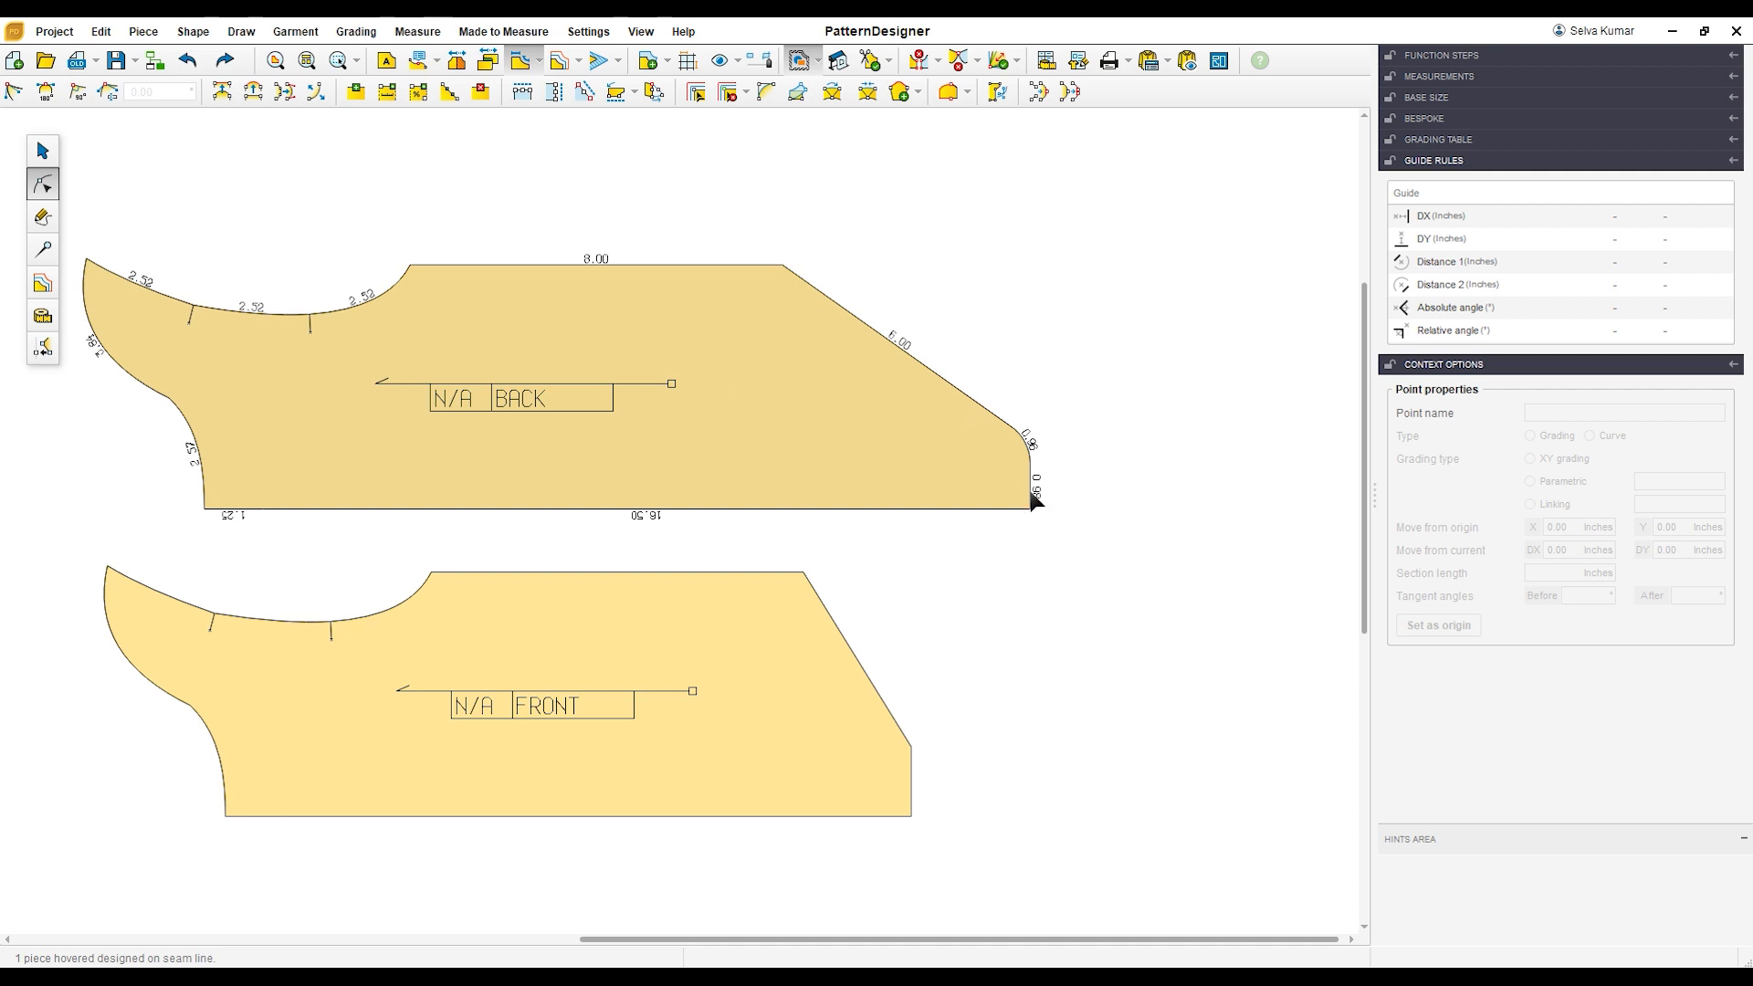
Step: Convert the BACK piece's leg opening to a curve, hollow it inward near the side seam, and blend it smoothly into the rounded corner
{"action": "scroll", "coordinate": [935, 437], "scroll_direction": "up", "scroll_amount": 1}
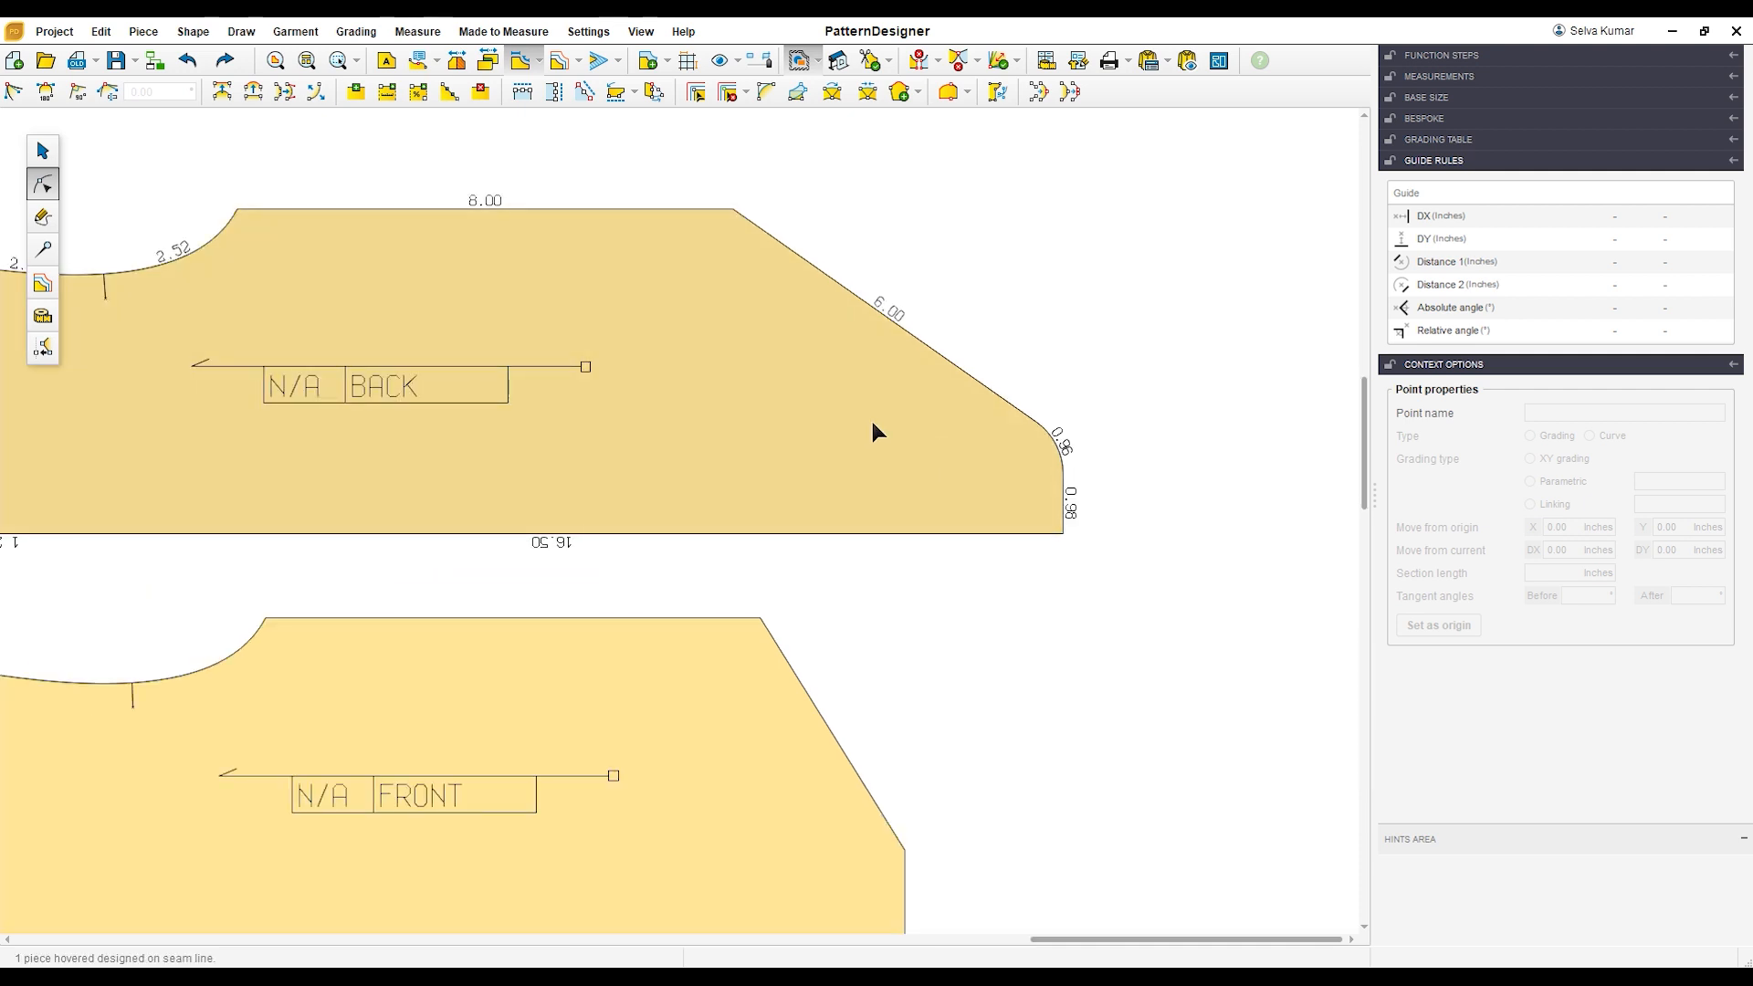
{"action": "left_click", "coordinate": [873, 424]}
{"action": "left_click_drag", "start_coordinate": [716, 181], "coordinate": [764, 260]}
{"action": "left_click", "coordinate": [858, 299]}
{"action": "left_click", "coordinate": [253, 91]}
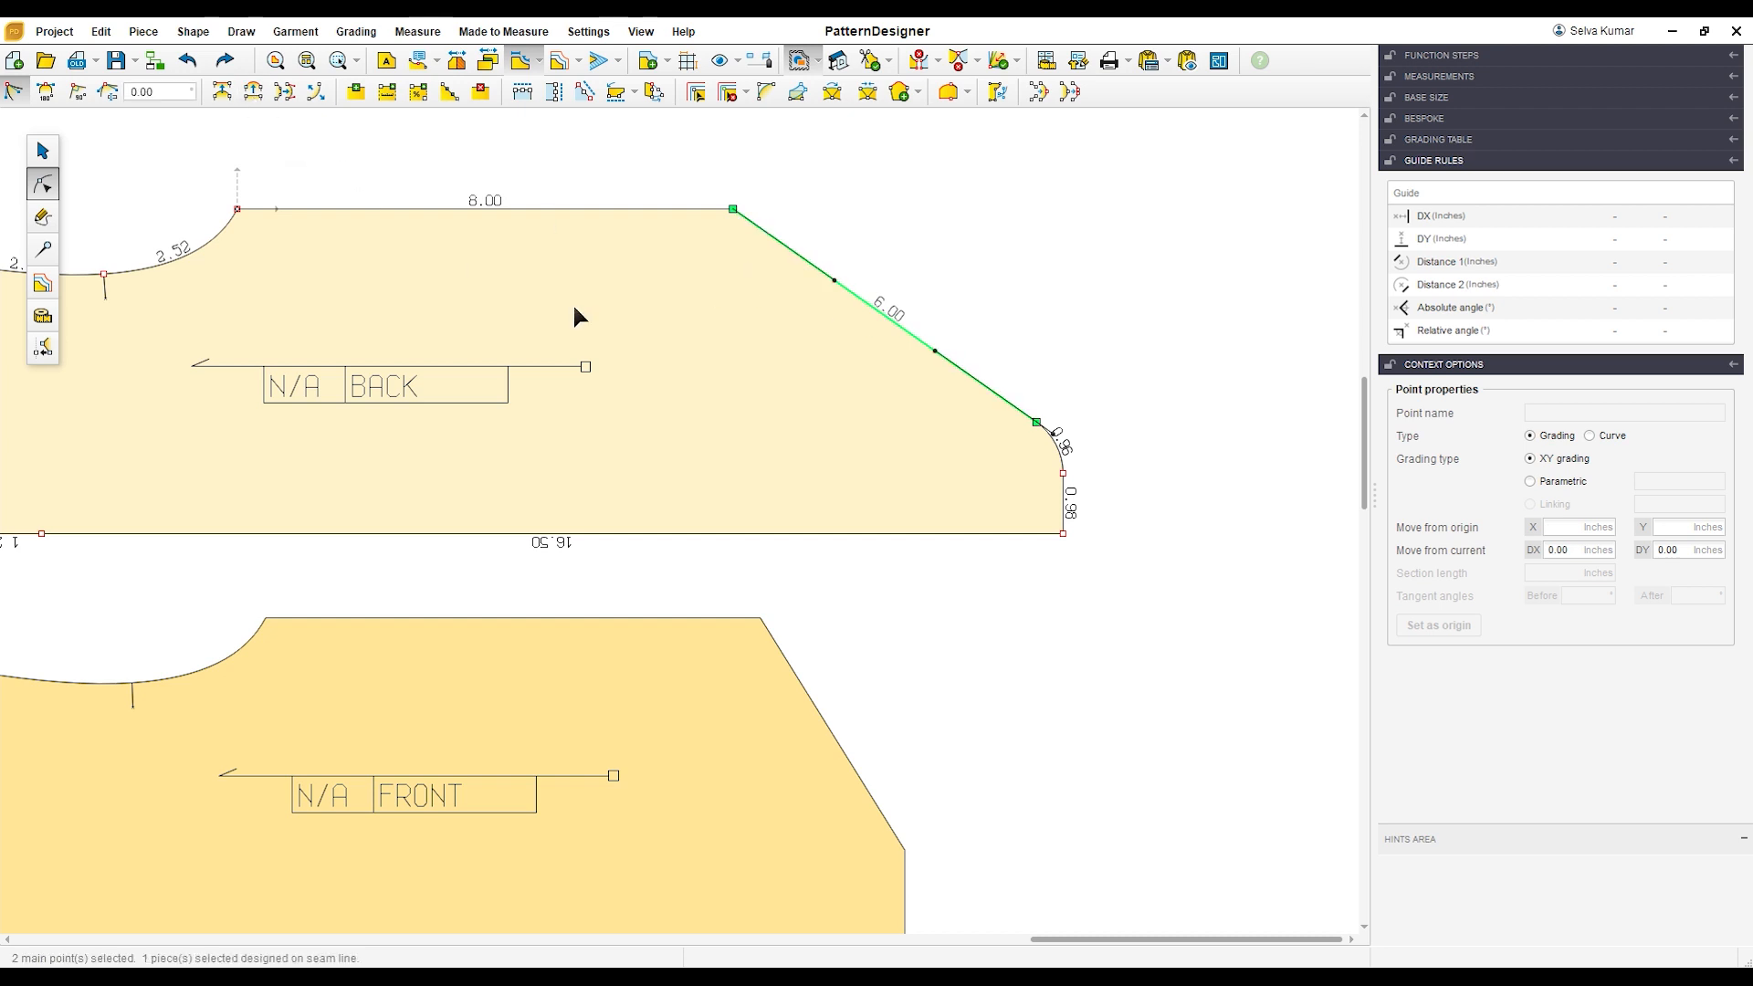
{"action": "left_click_drag", "start_coordinate": [834, 280], "coordinate": [775, 299]}
{"action": "left_click_drag", "start_coordinate": [973, 328], "coordinate": [1062, 440]}
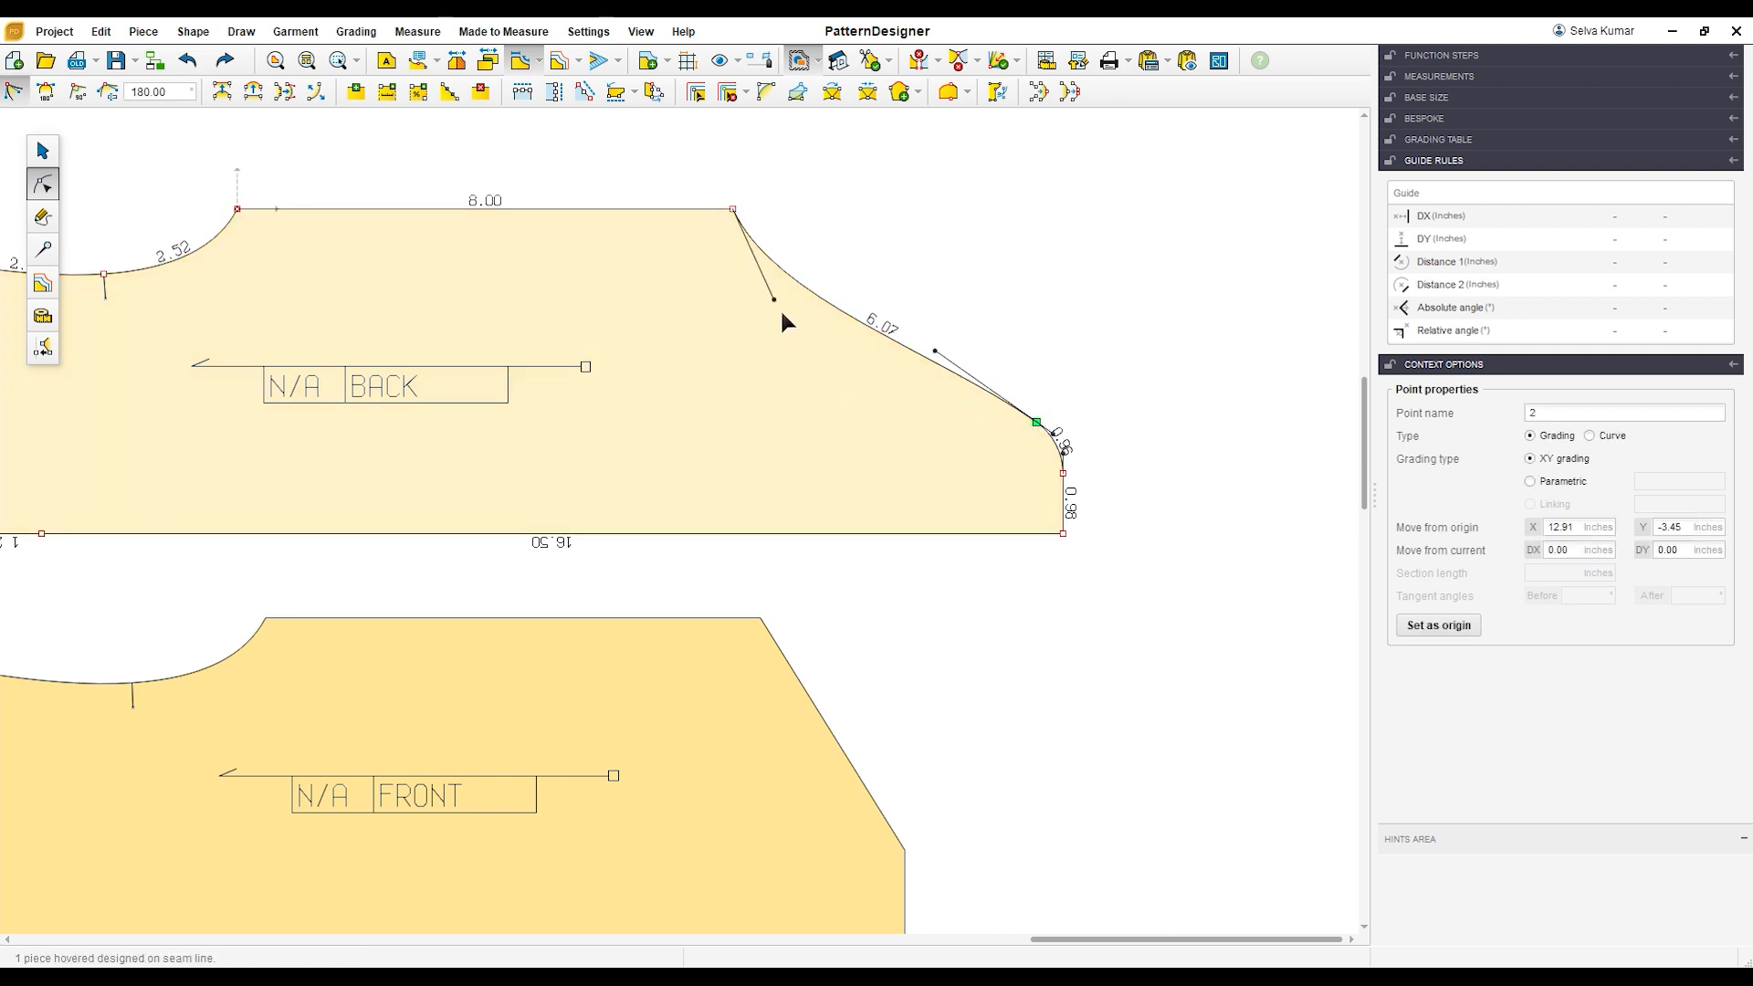
{"action": "left_click_drag", "start_coordinate": [780, 303], "coordinate": [767, 290]}
{"action": "left_click", "coordinate": [891, 252]}
{"action": "left_click", "coordinate": [828, 412]}
{"action": "scroll", "coordinate": [827, 412], "scroll_direction": "down", "scroll_amount": 3}
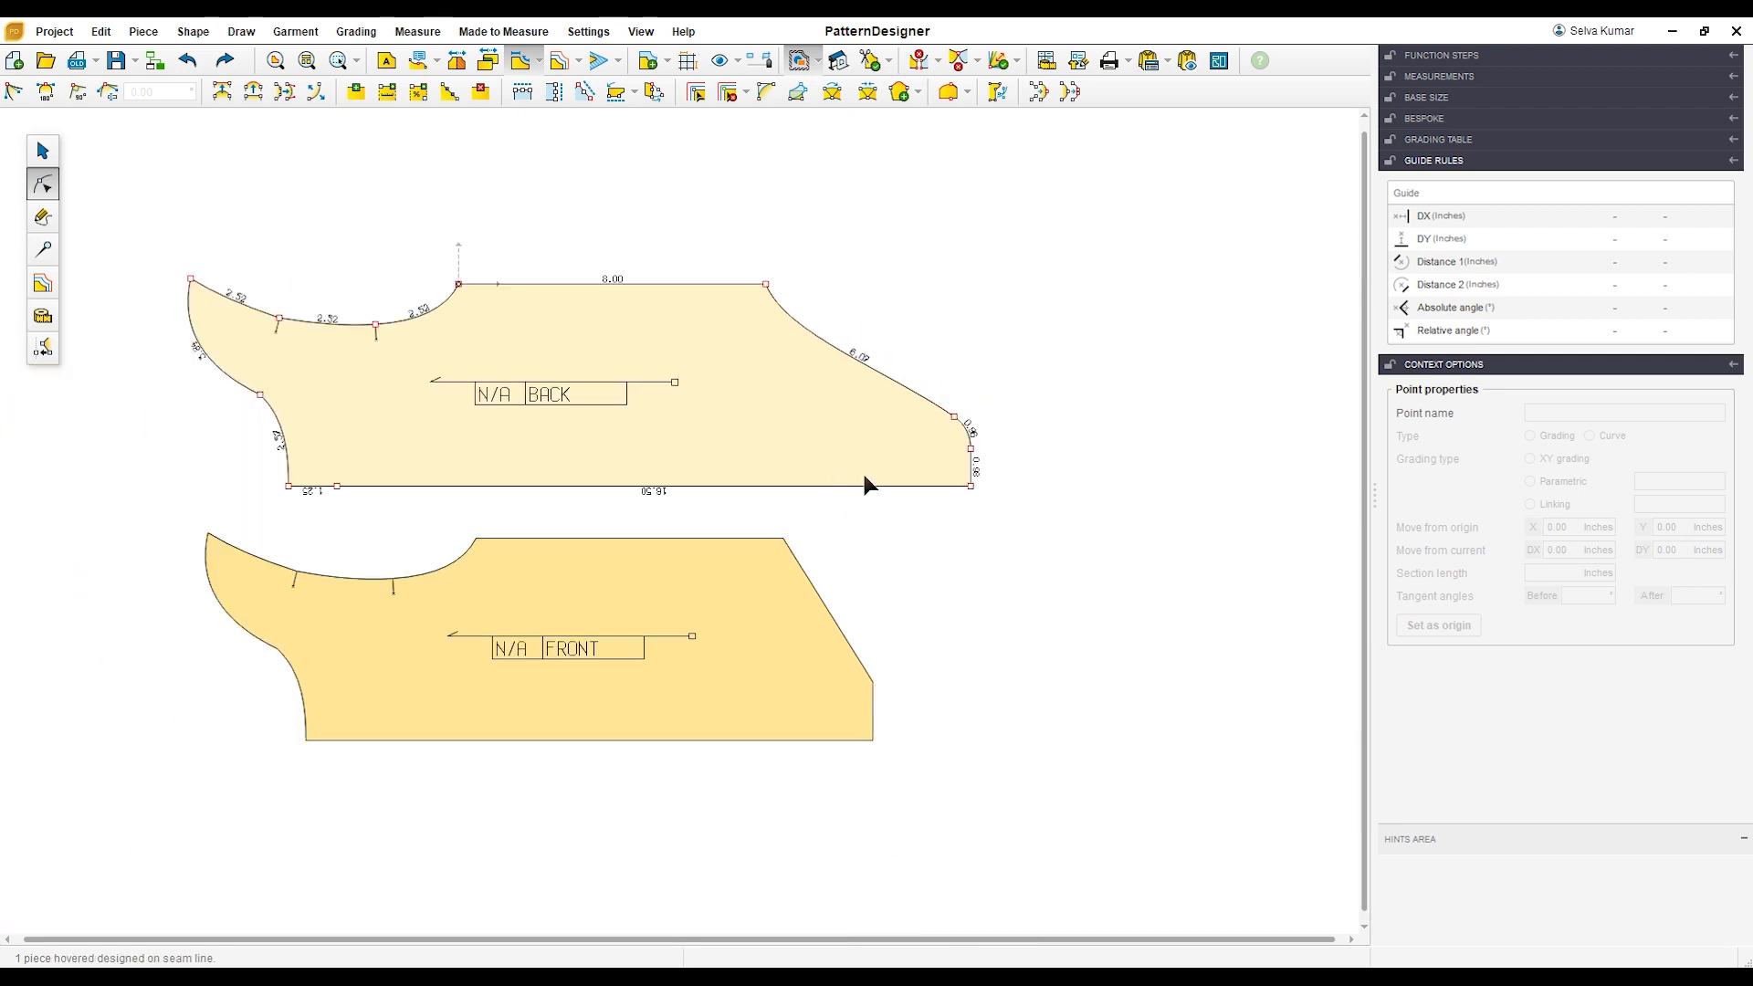
Step: Convert the FRONT piece's leg opening to a curve and make it run smoothly into the crotch edge
{"action": "left_click", "coordinate": [765, 649]}
{"action": "left_click", "coordinate": [853, 645]}
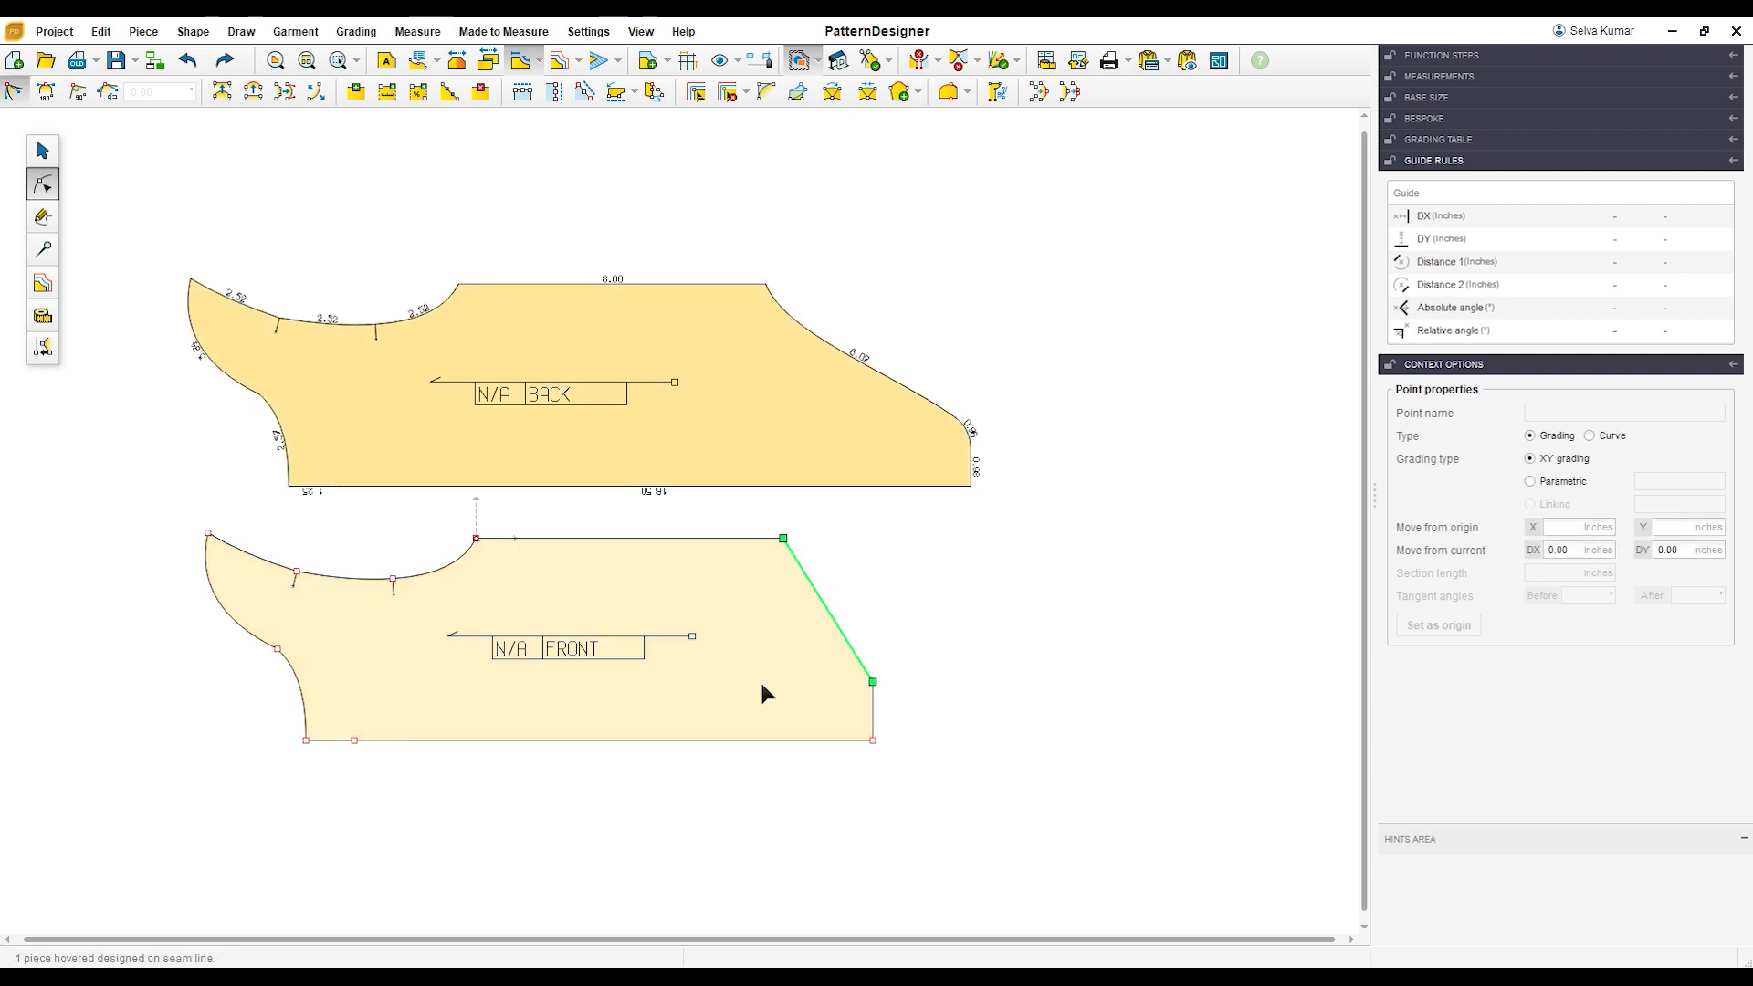
{"action": "scroll", "coordinate": [760, 676], "scroll_direction": "up", "scroll_amount": 1}
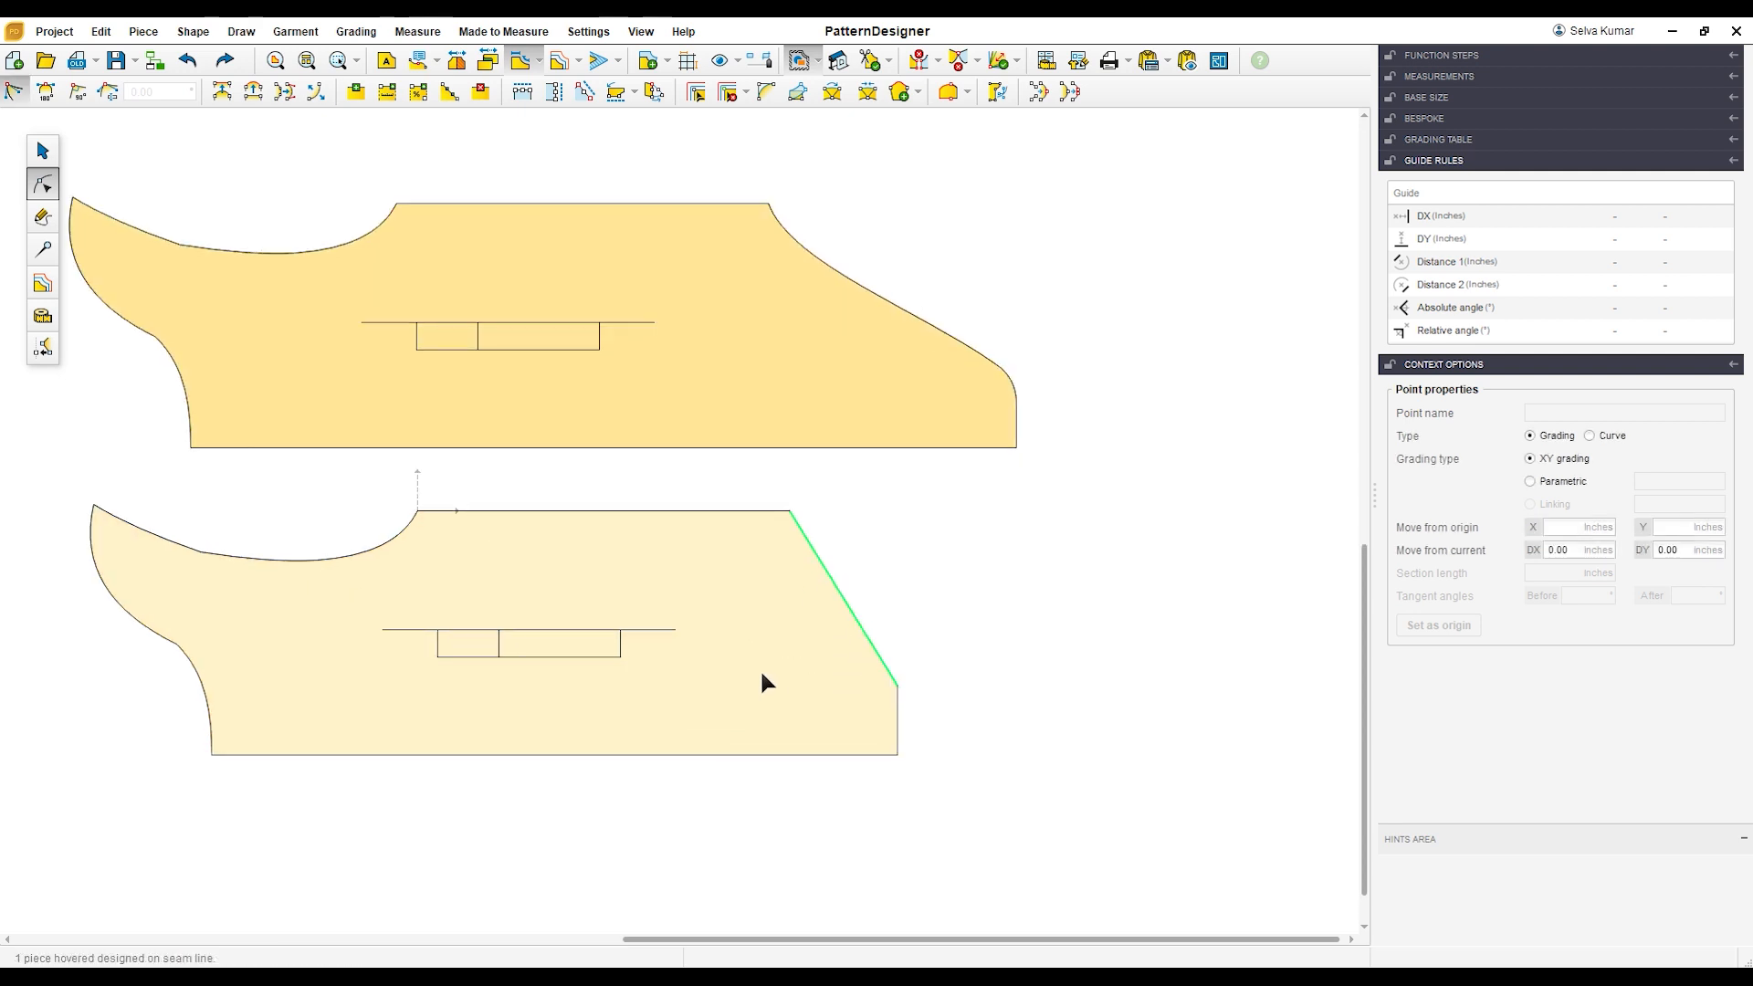
{"action": "left_click", "coordinate": [252, 100]}
{"action": "left_click_drag", "start_coordinate": [916, 660], "coordinate": [941, 740]}
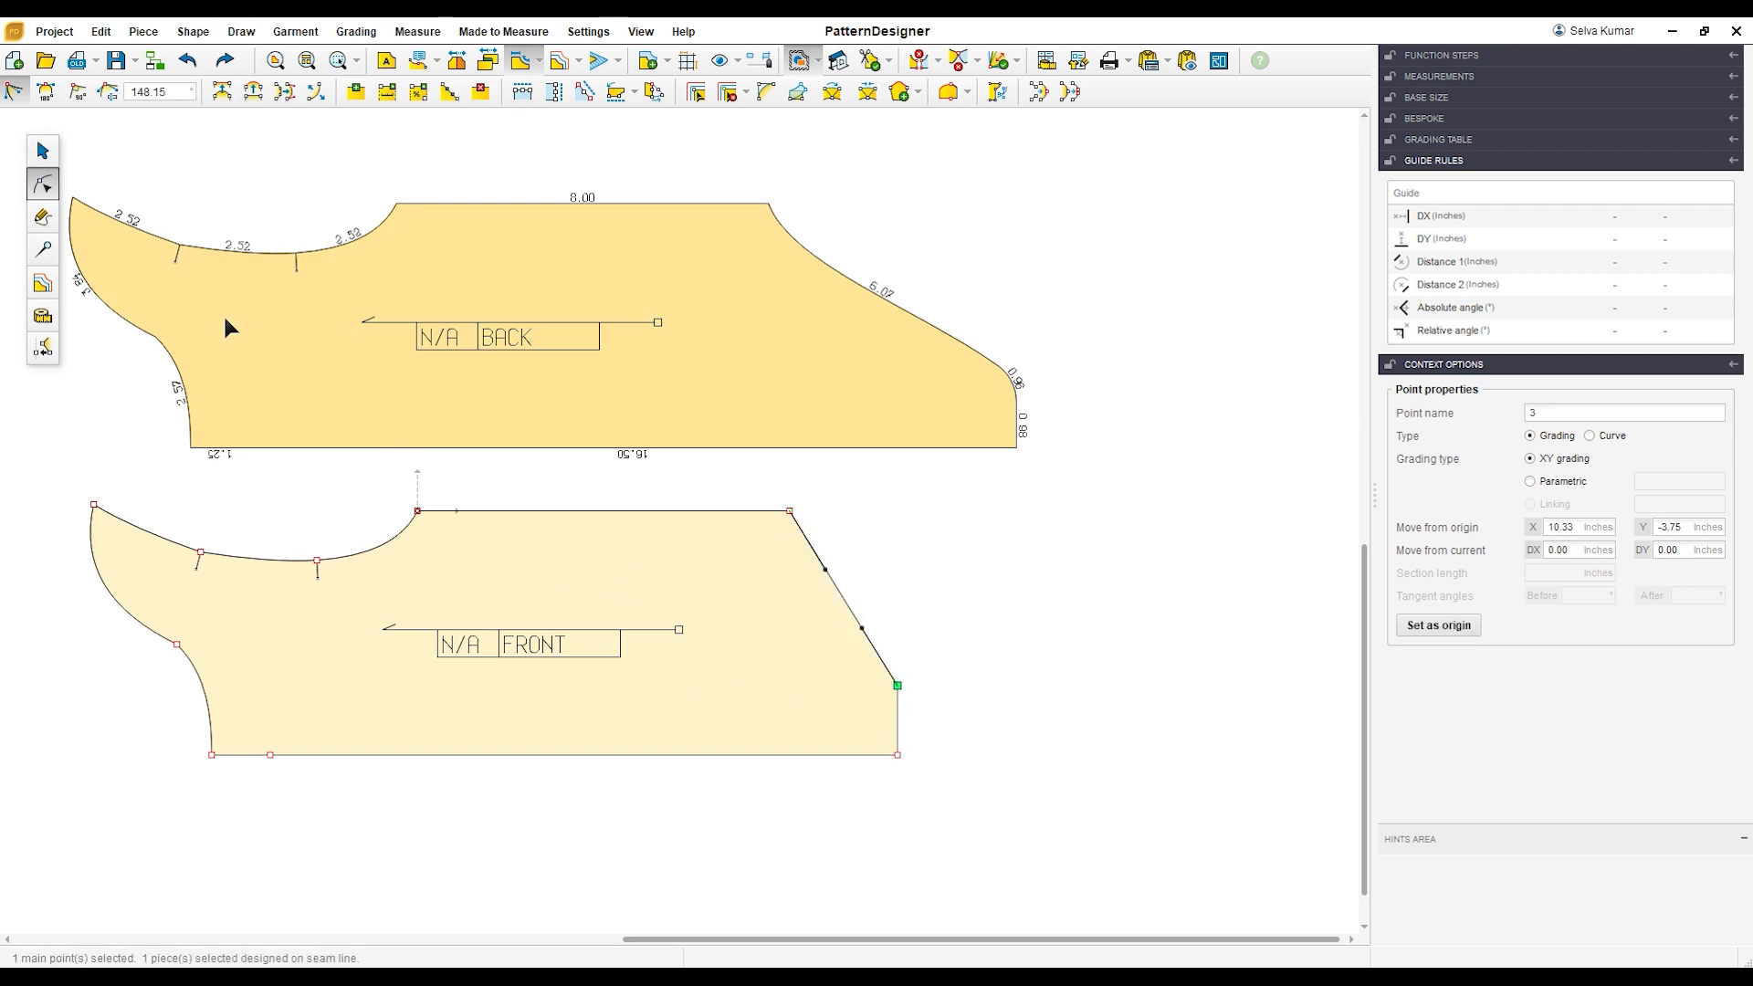
{"action": "left_click", "coordinate": [46, 95]}
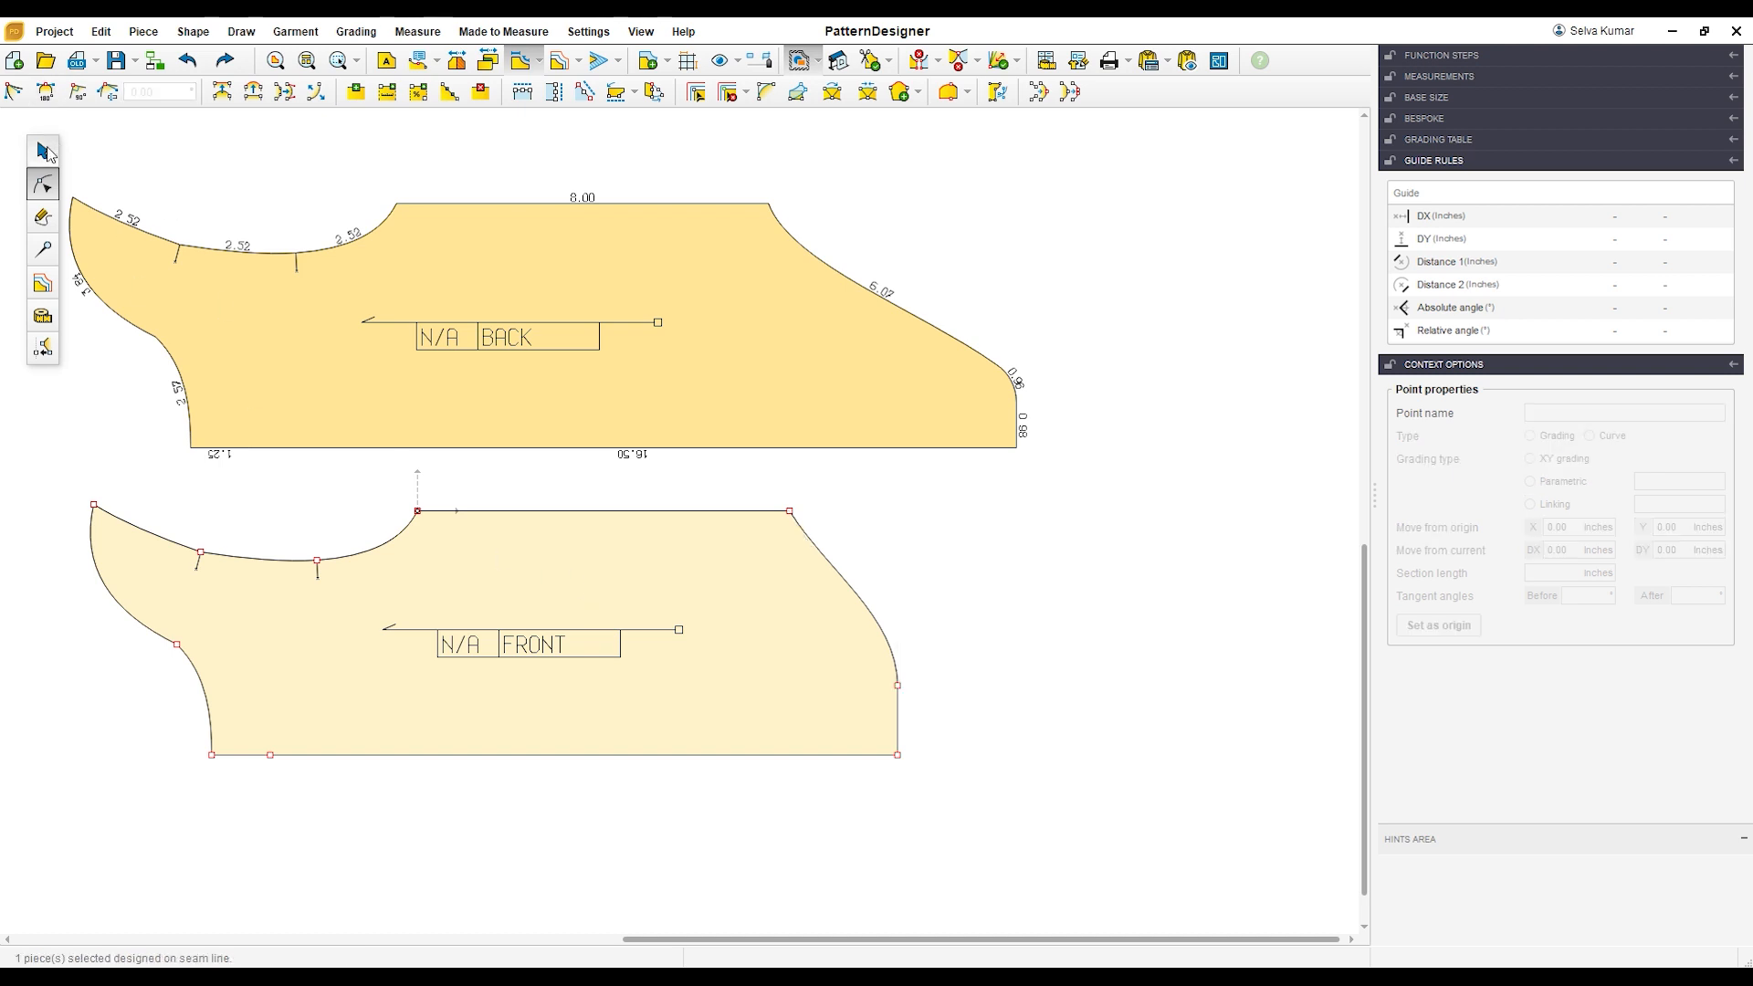
Step: Place the FRONT piece over the BACK piece with their crotch corners on the fold edge aligned
{"action": "left_click", "coordinate": [46, 151]}
{"action": "left_click_drag", "start_coordinate": [904, 772], "coordinate": [1017, 455]}
{"action": "scroll", "coordinate": [989, 381], "scroll_direction": "up", "scroll_amount": 3}
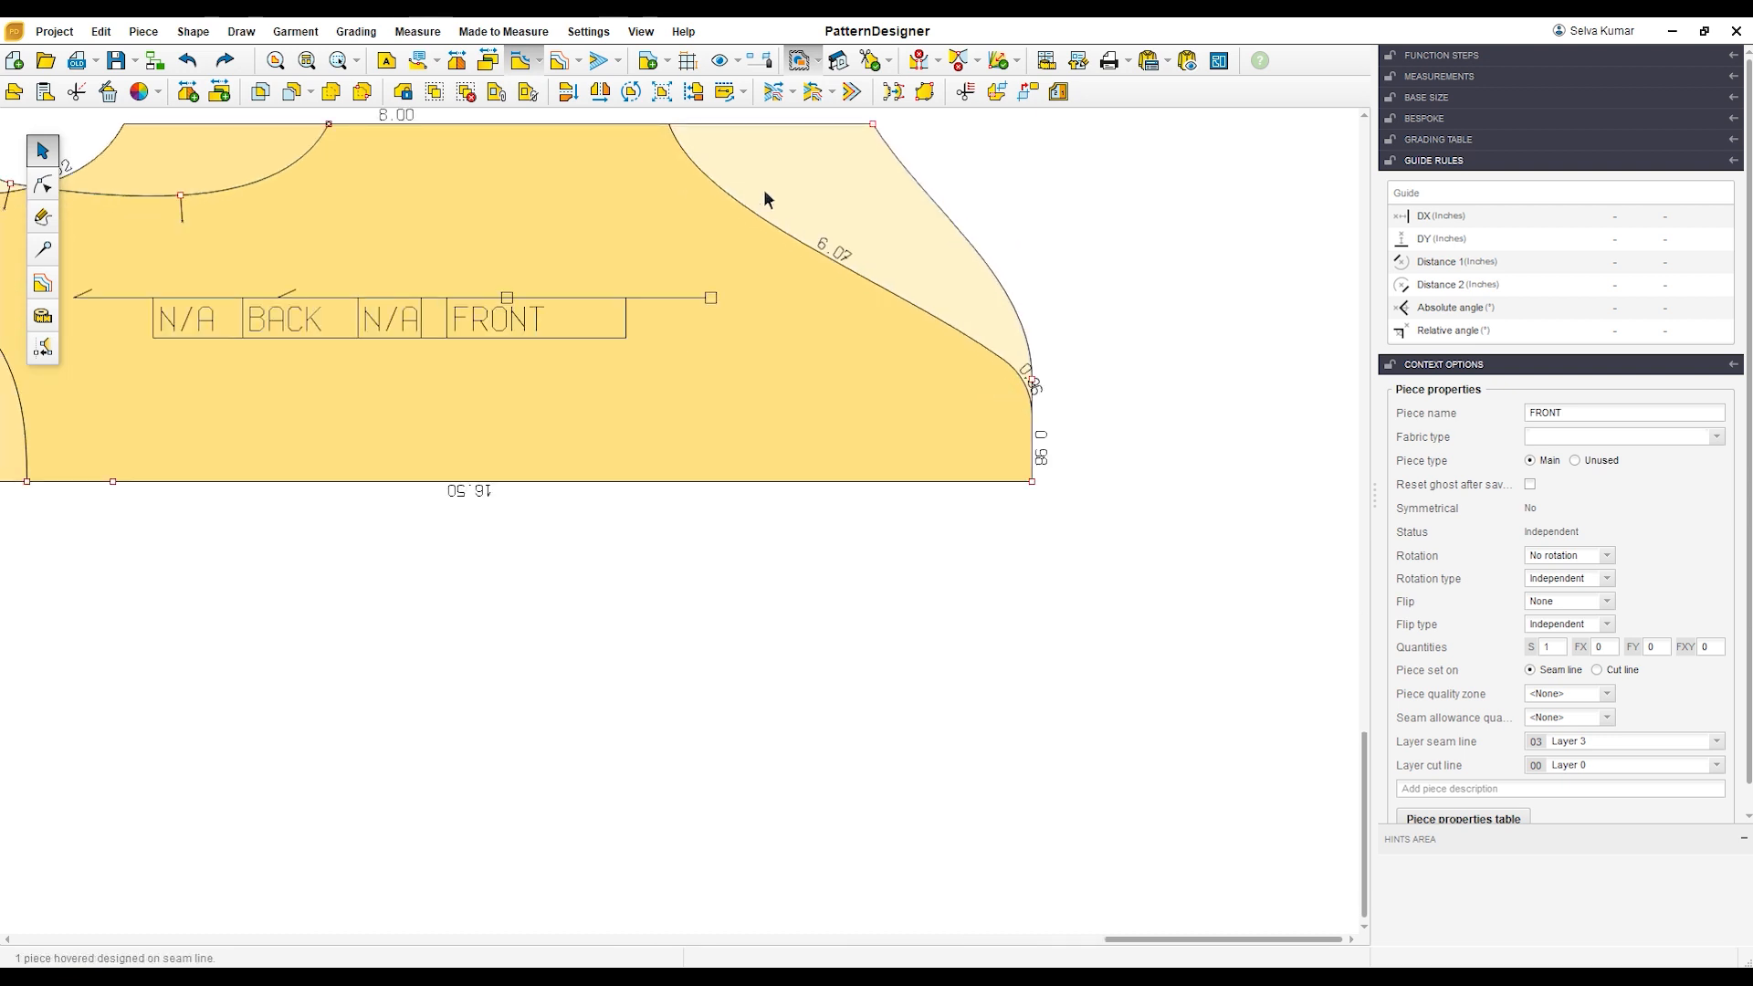
{"action": "scroll", "coordinate": [777, 208], "scroll_direction": "down", "scroll_amount": 2}
{"action": "scroll", "coordinate": [790, 146], "scroll_direction": "up", "scroll_amount": 4}
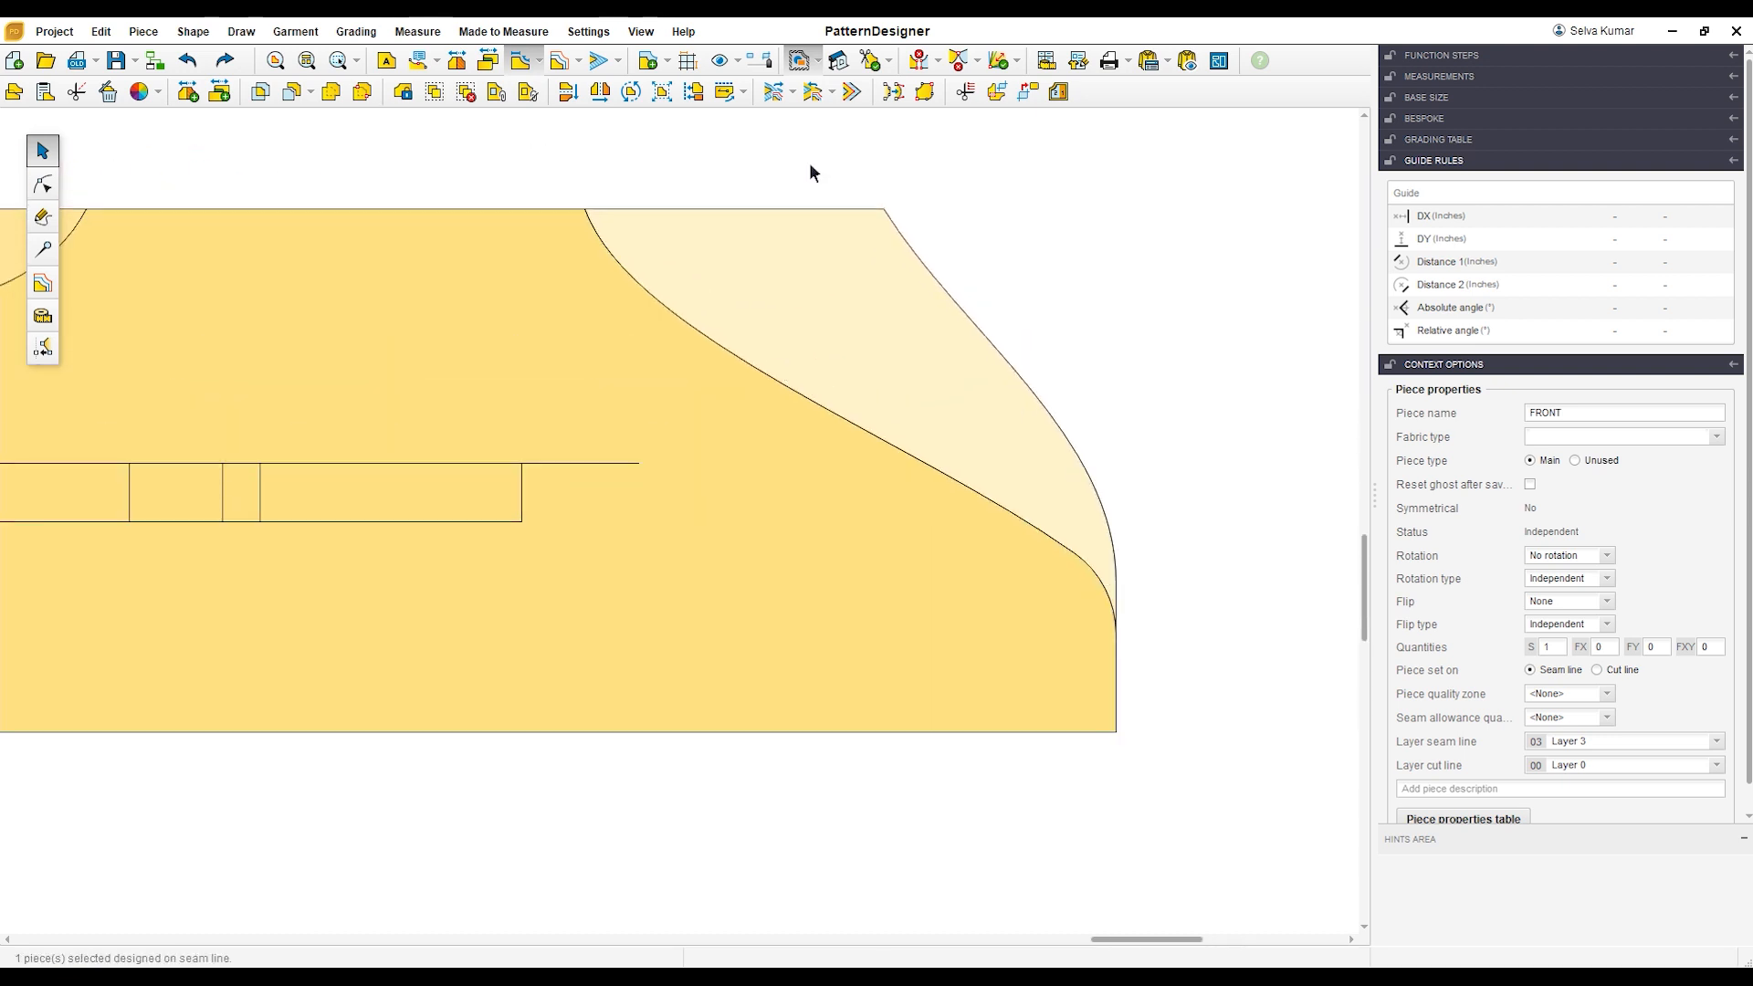
Step: Hollow the FRONT leg opening inward by adjusting the curve's tangent at the side-seam point
{"action": "left_click", "coordinate": [42, 184]}
{"action": "left_click", "coordinate": [884, 209]}
{"action": "left_click_drag", "start_coordinate": [966, 337], "coordinate": [856, 489]}
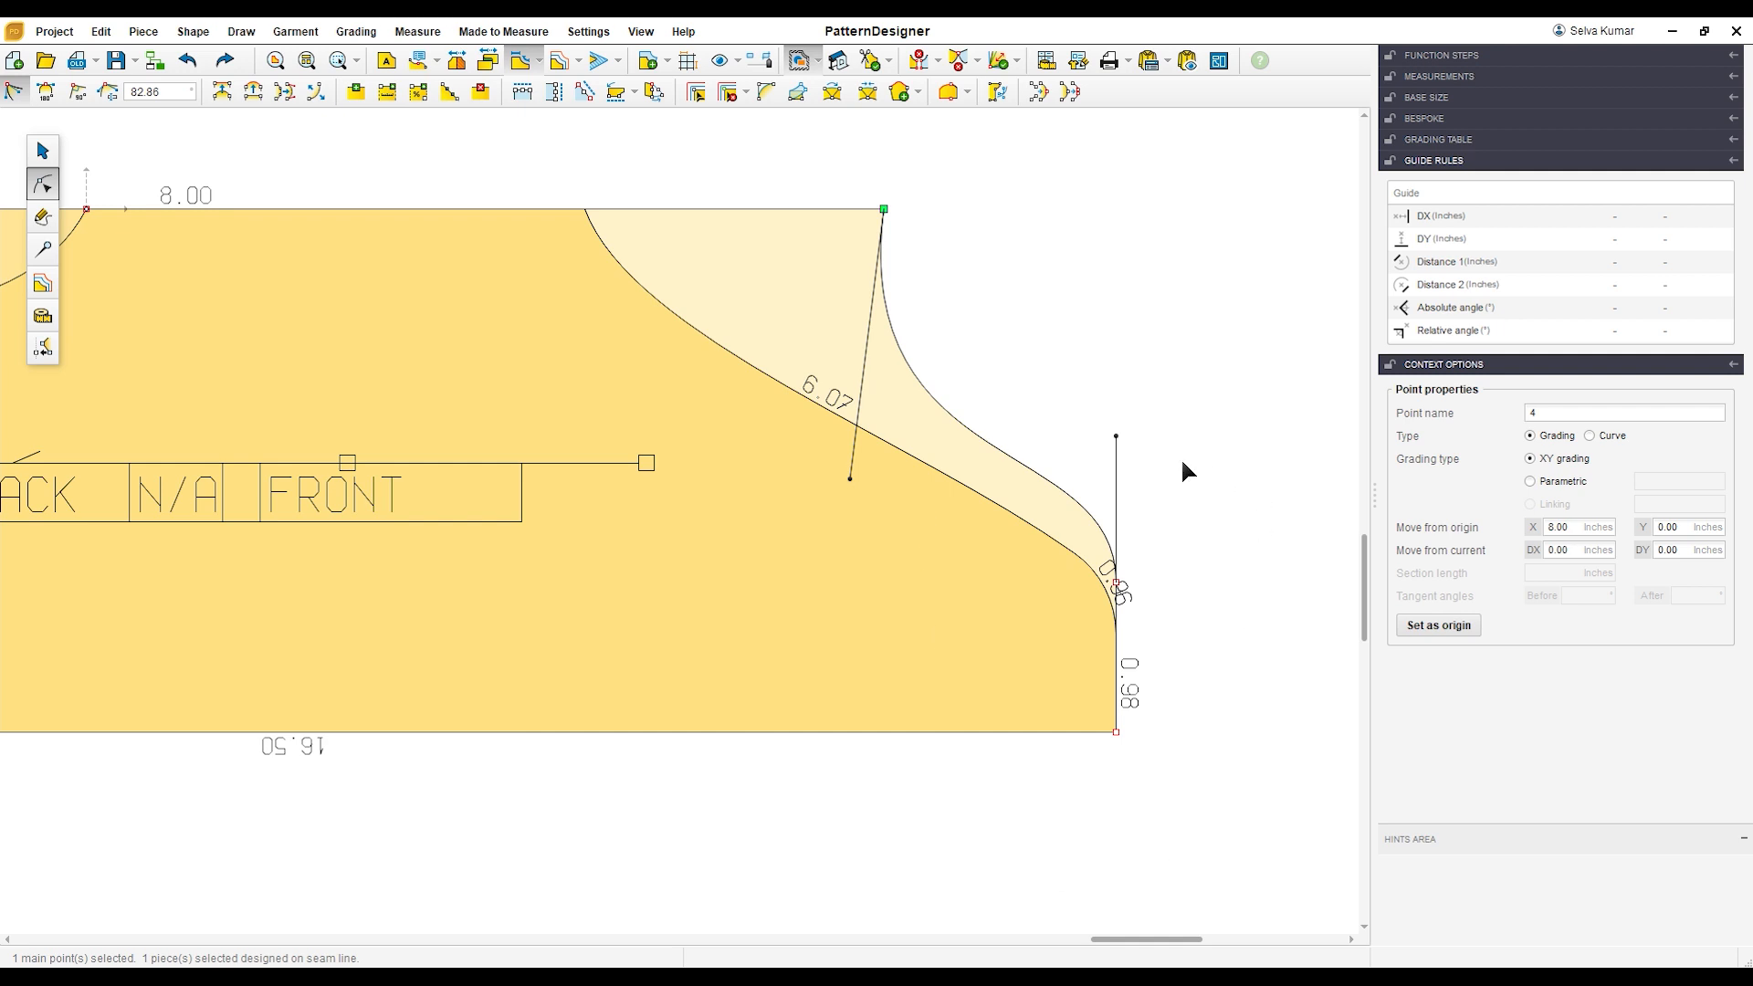
Step: Move the FRONT leg curve's crotch-end point to the end of the BACK's rounded corner and refine the curve to follow the BACK there
{"action": "scroll", "coordinate": [1148, 610], "scroll_direction": "up", "scroll_amount": 4}
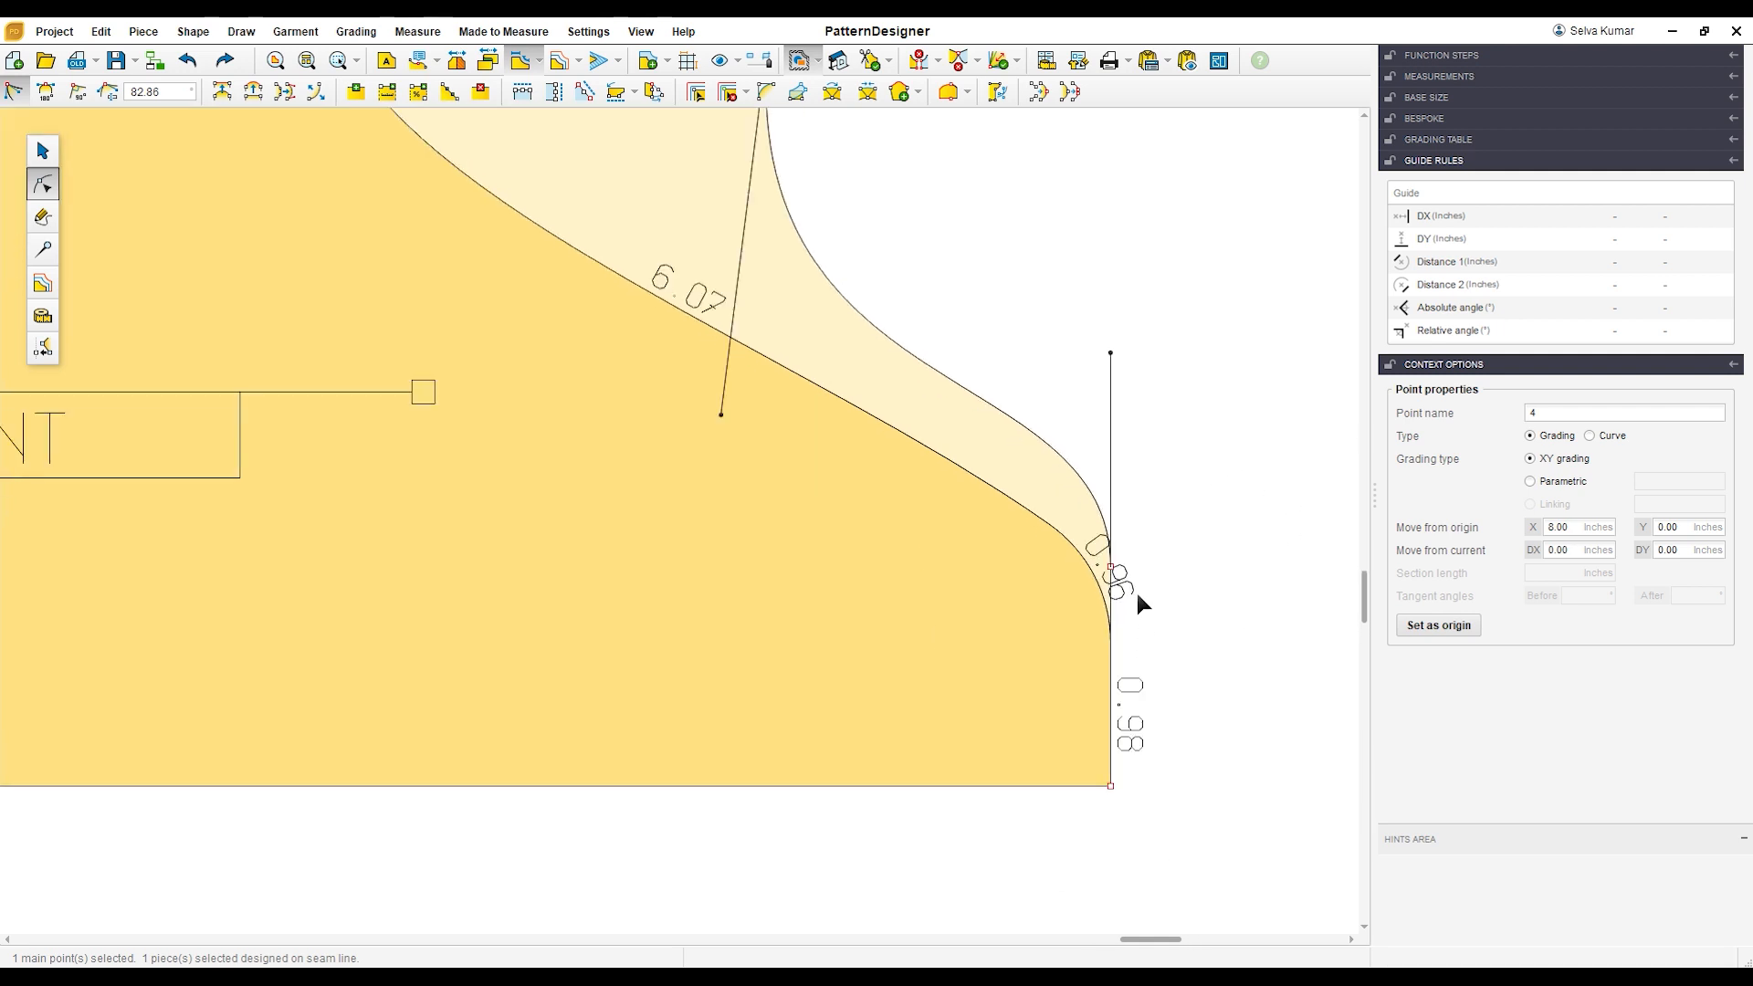
{"action": "left_click", "coordinate": [1112, 569]}
{"action": "left_click_drag", "start_coordinate": [1119, 578], "coordinate": [1125, 650]}
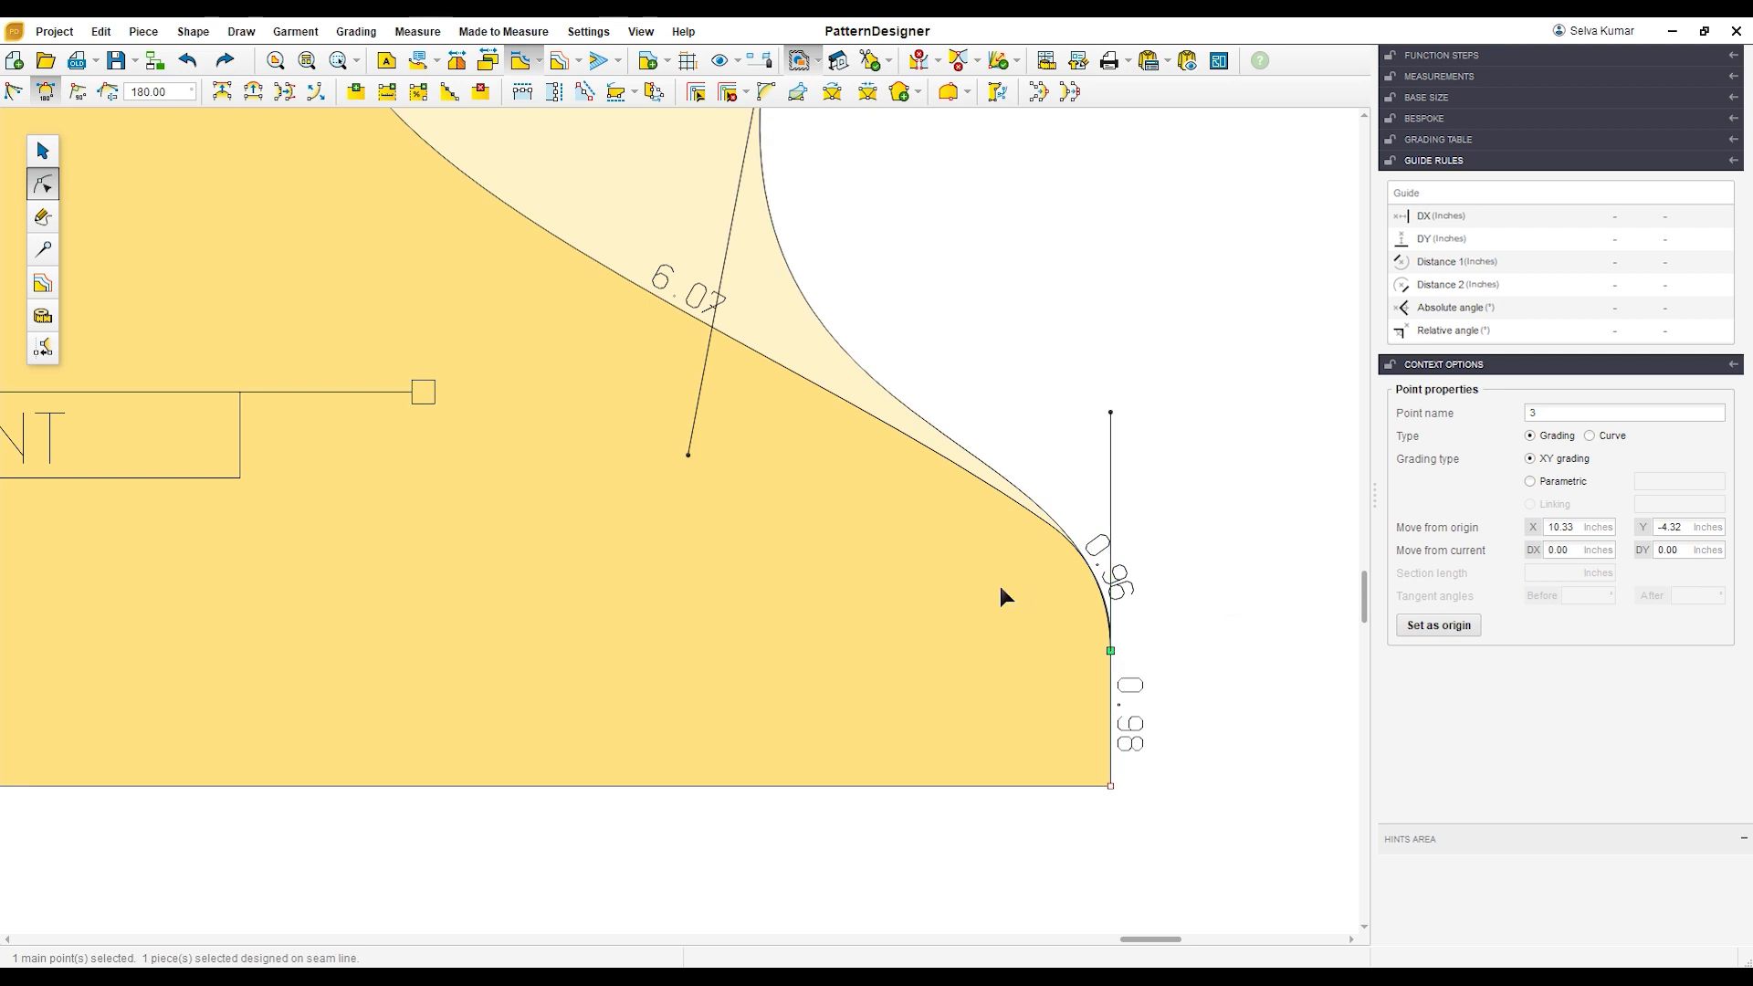
{"action": "scroll", "coordinate": [999, 582], "scroll_direction": "down", "scroll_amount": 3}
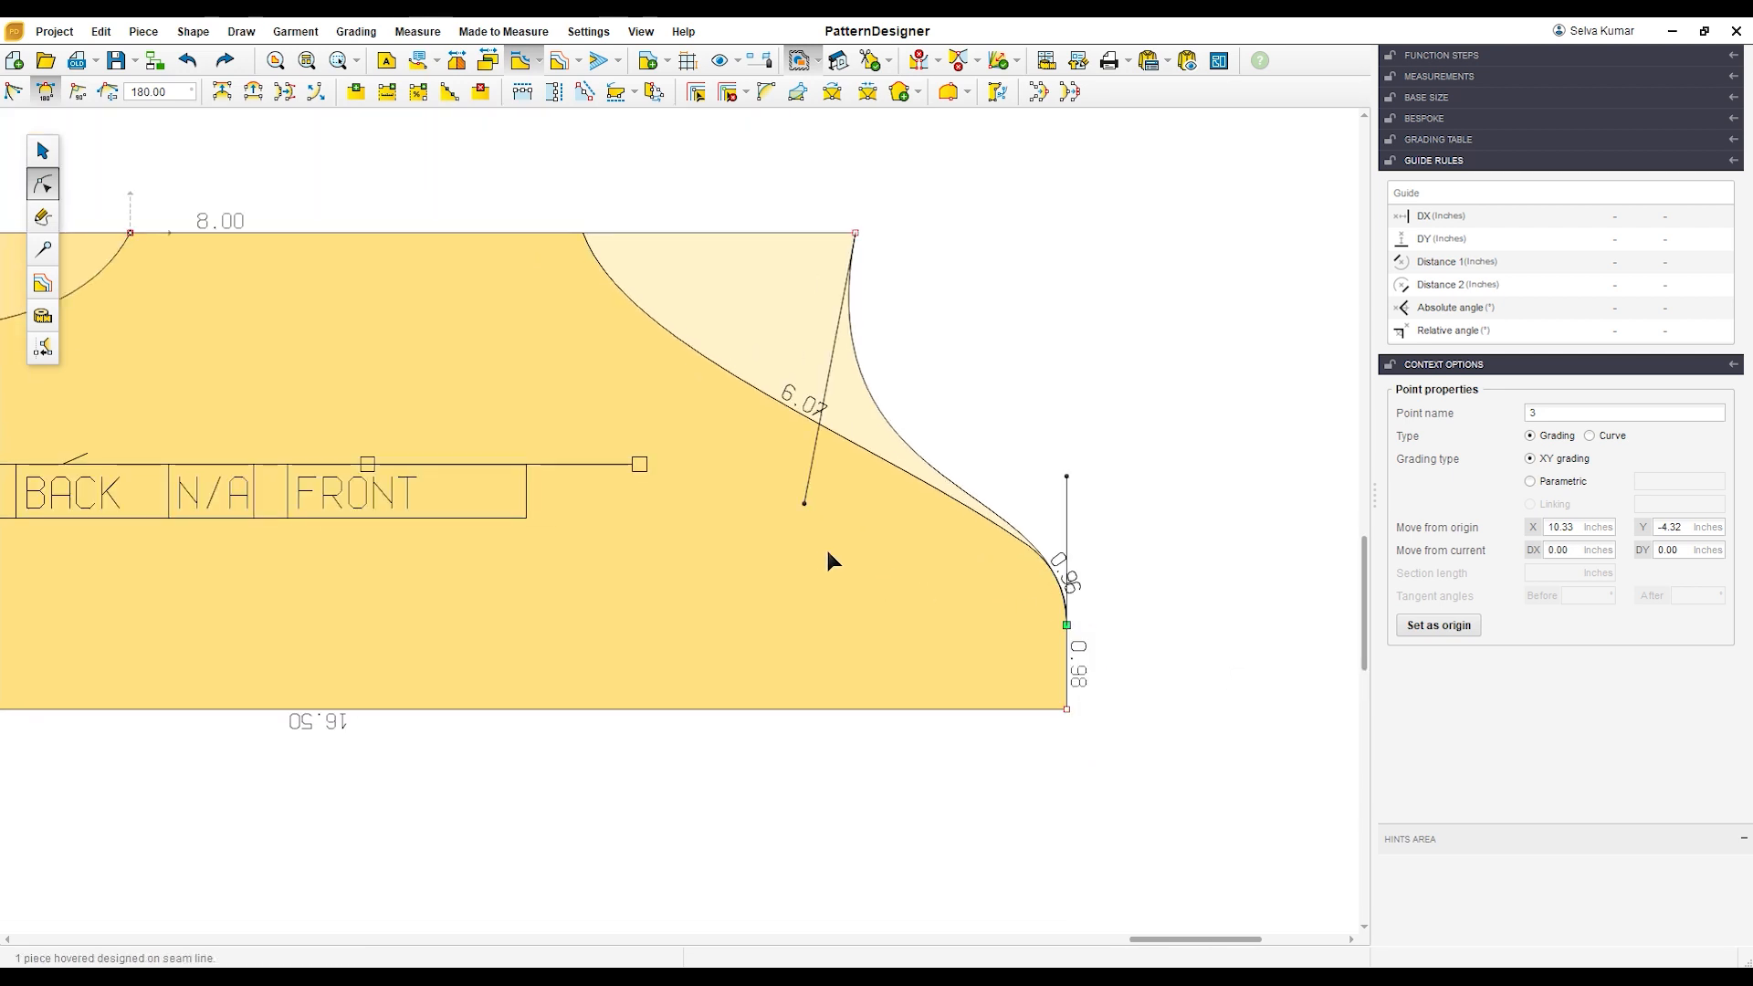
{"action": "left_click_drag", "start_coordinate": [806, 505], "coordinate": [838, 554]}
{"action": "left_click", "coordinate": [951, 420]}
Step: Separate the overlapping pieces, arranging BACK above FRONT with a clear gap
{"action": "scroll", "coordinate": [951, 420], "scroll_direction": "down", "scroll_amount": 2}
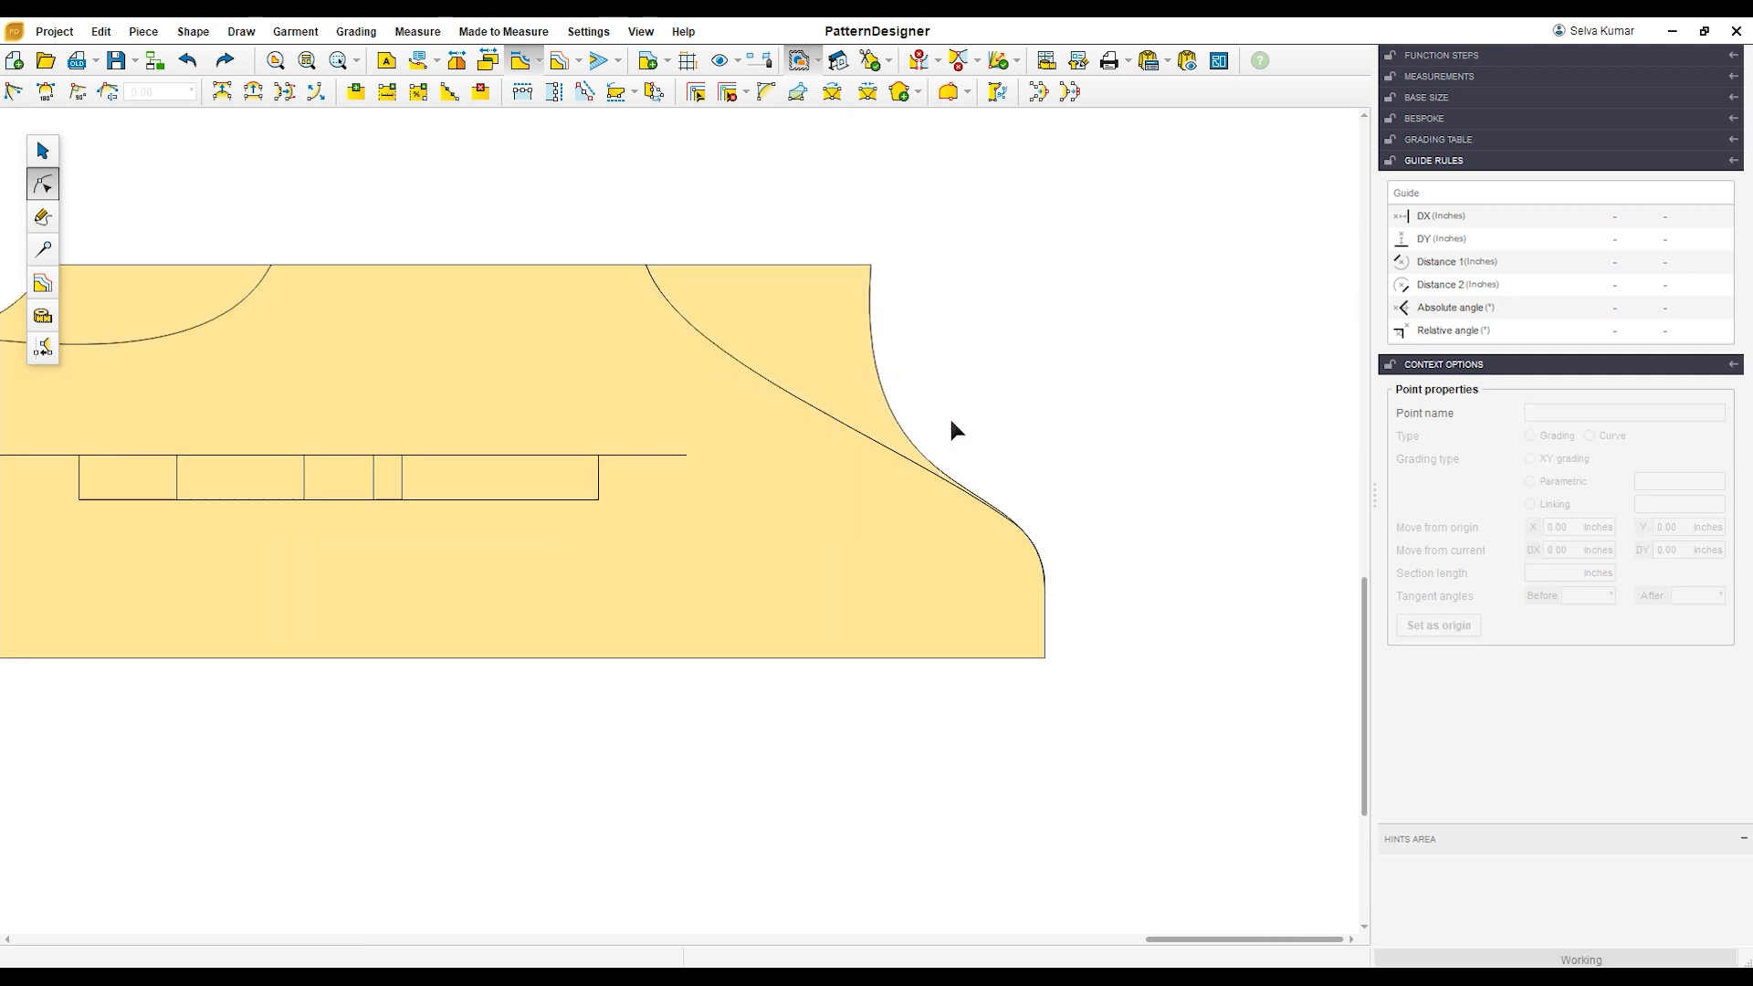
{"action": "scroll", "coordinate": [950, 421], "scroll_direction": "down", "scroll_amount": 2}
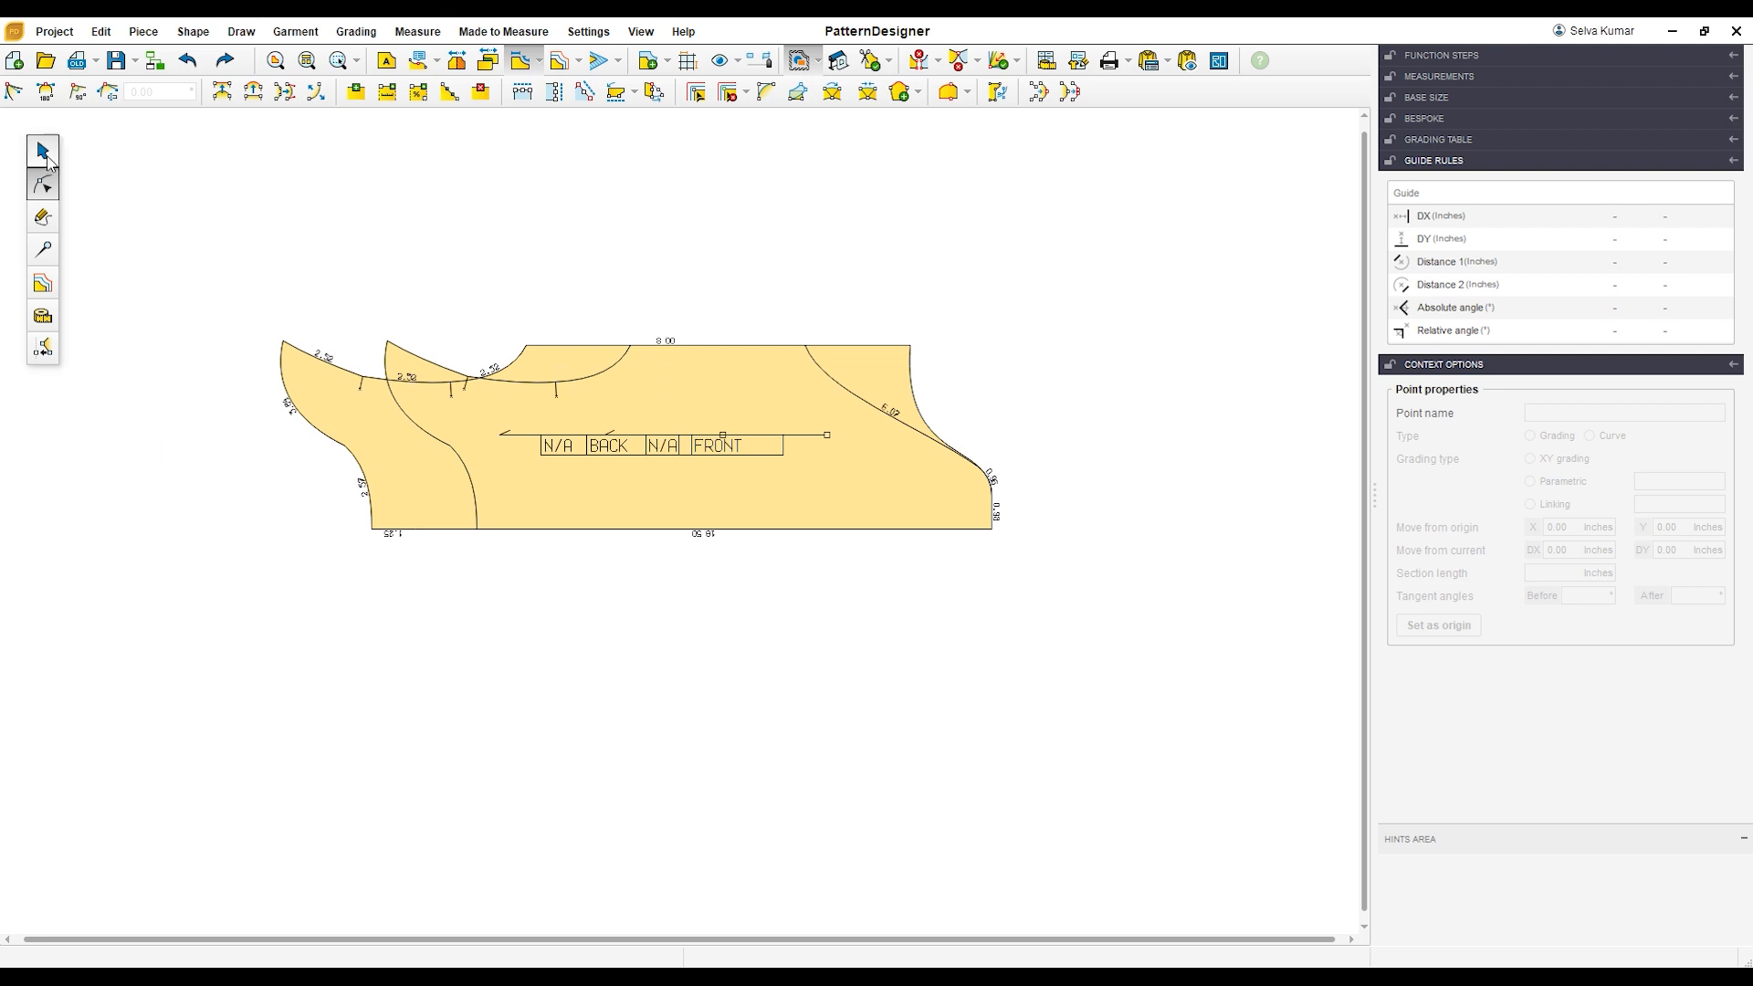
{"action": "left_click_drag", "start_coordinate": [556, 363], "coordinate": [532, 249]}
{"action": "left_click_drag", "start_coordinate": [645, 474], "coordinate": [613, 654]}
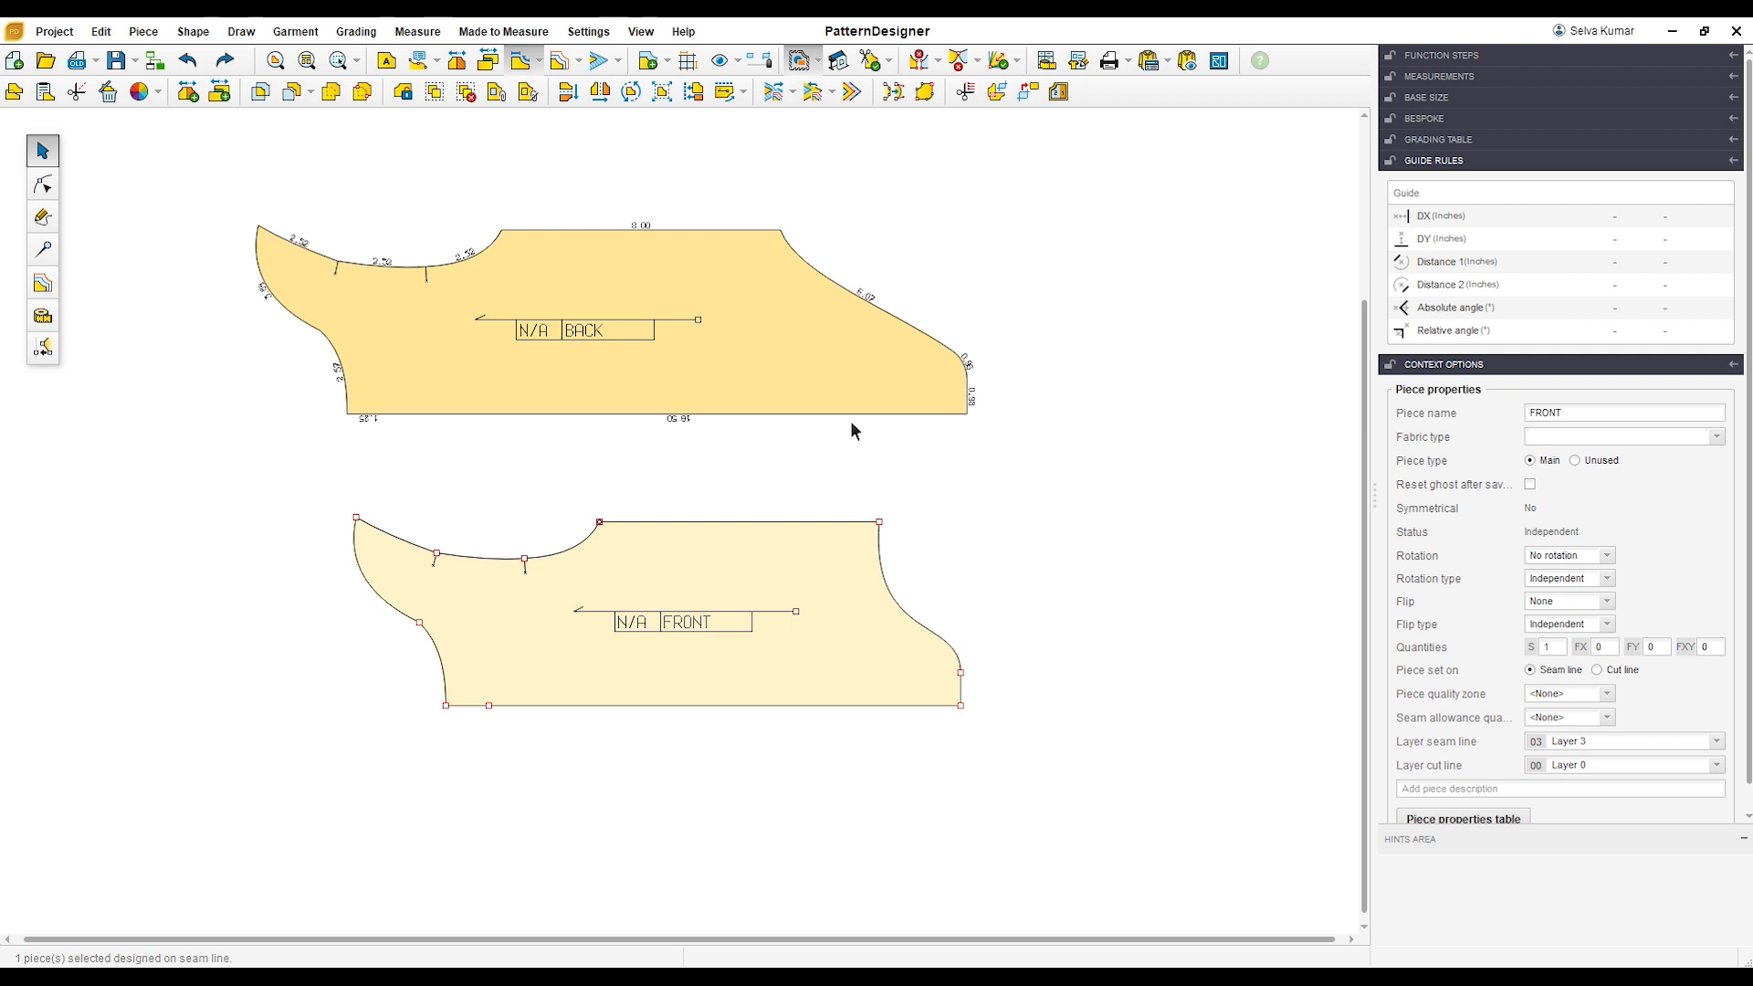
{"action": "left_click_drag", "start_coordinate": [787, 358], "coordinate": [787, 391]}
{"action": "left_click_drag", "start_coordinate": [761, 558], "coordinate": [726, 576]}
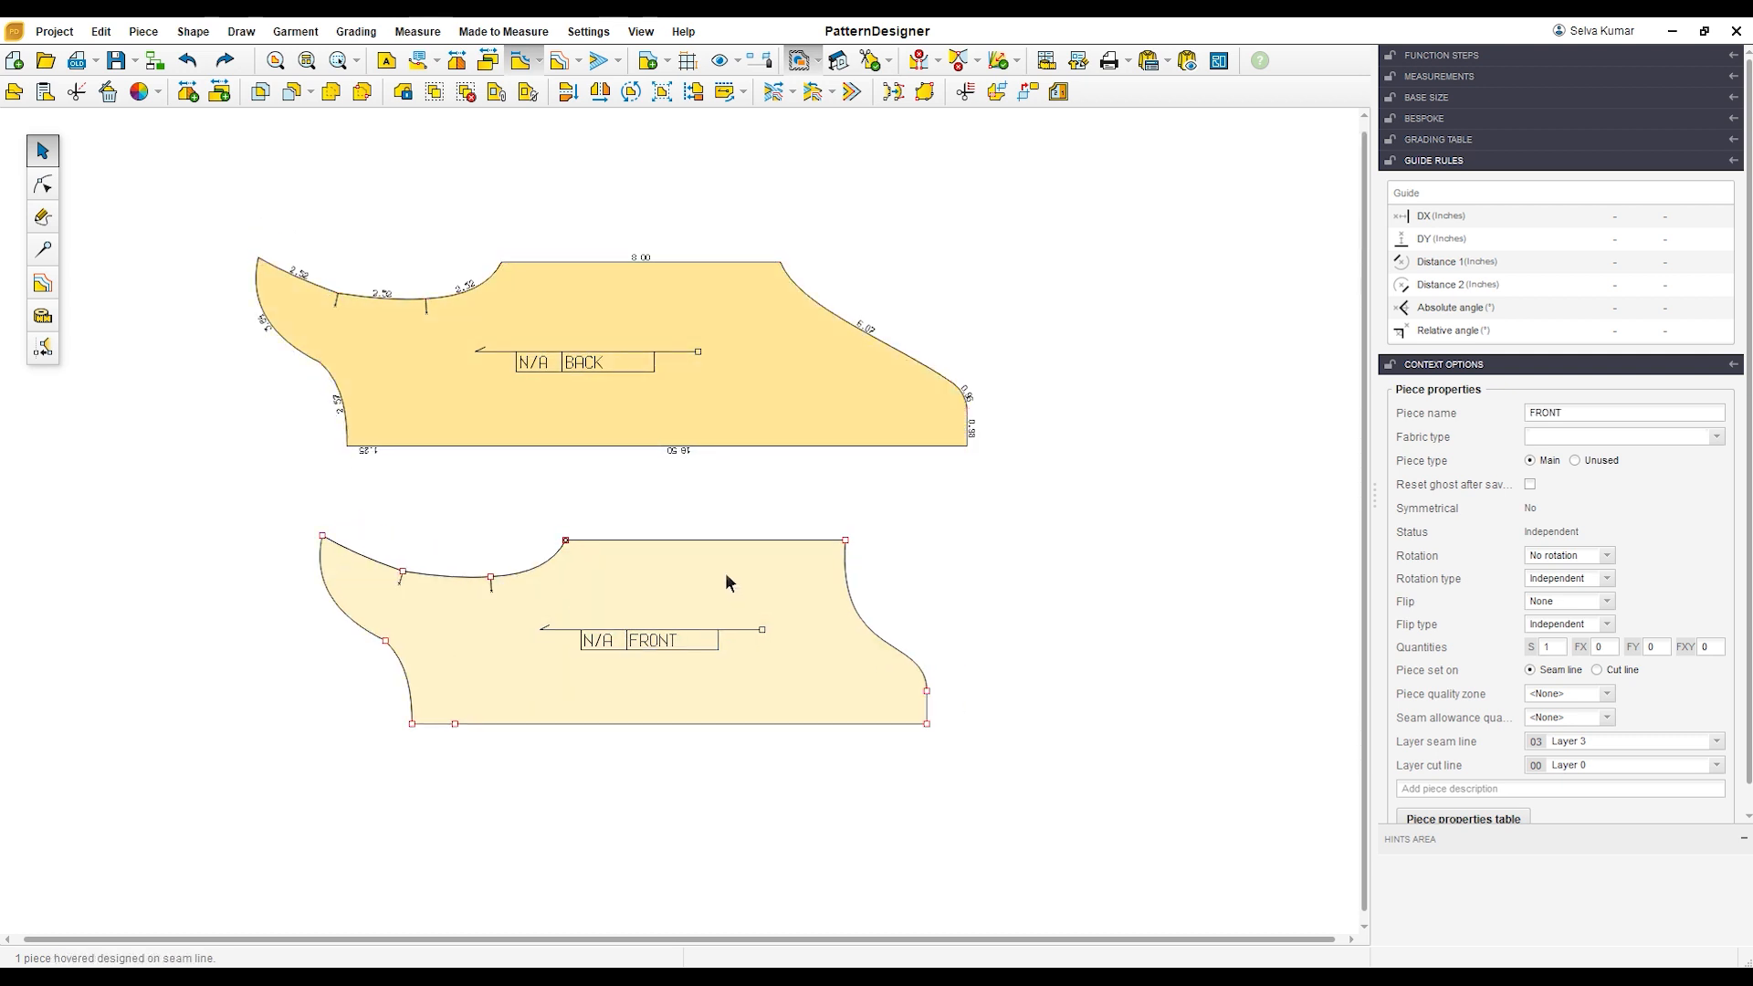
{"action": "scroll", "coordinate": [456, 658], "scroll_direction": "up", "scroll_amount": 1}
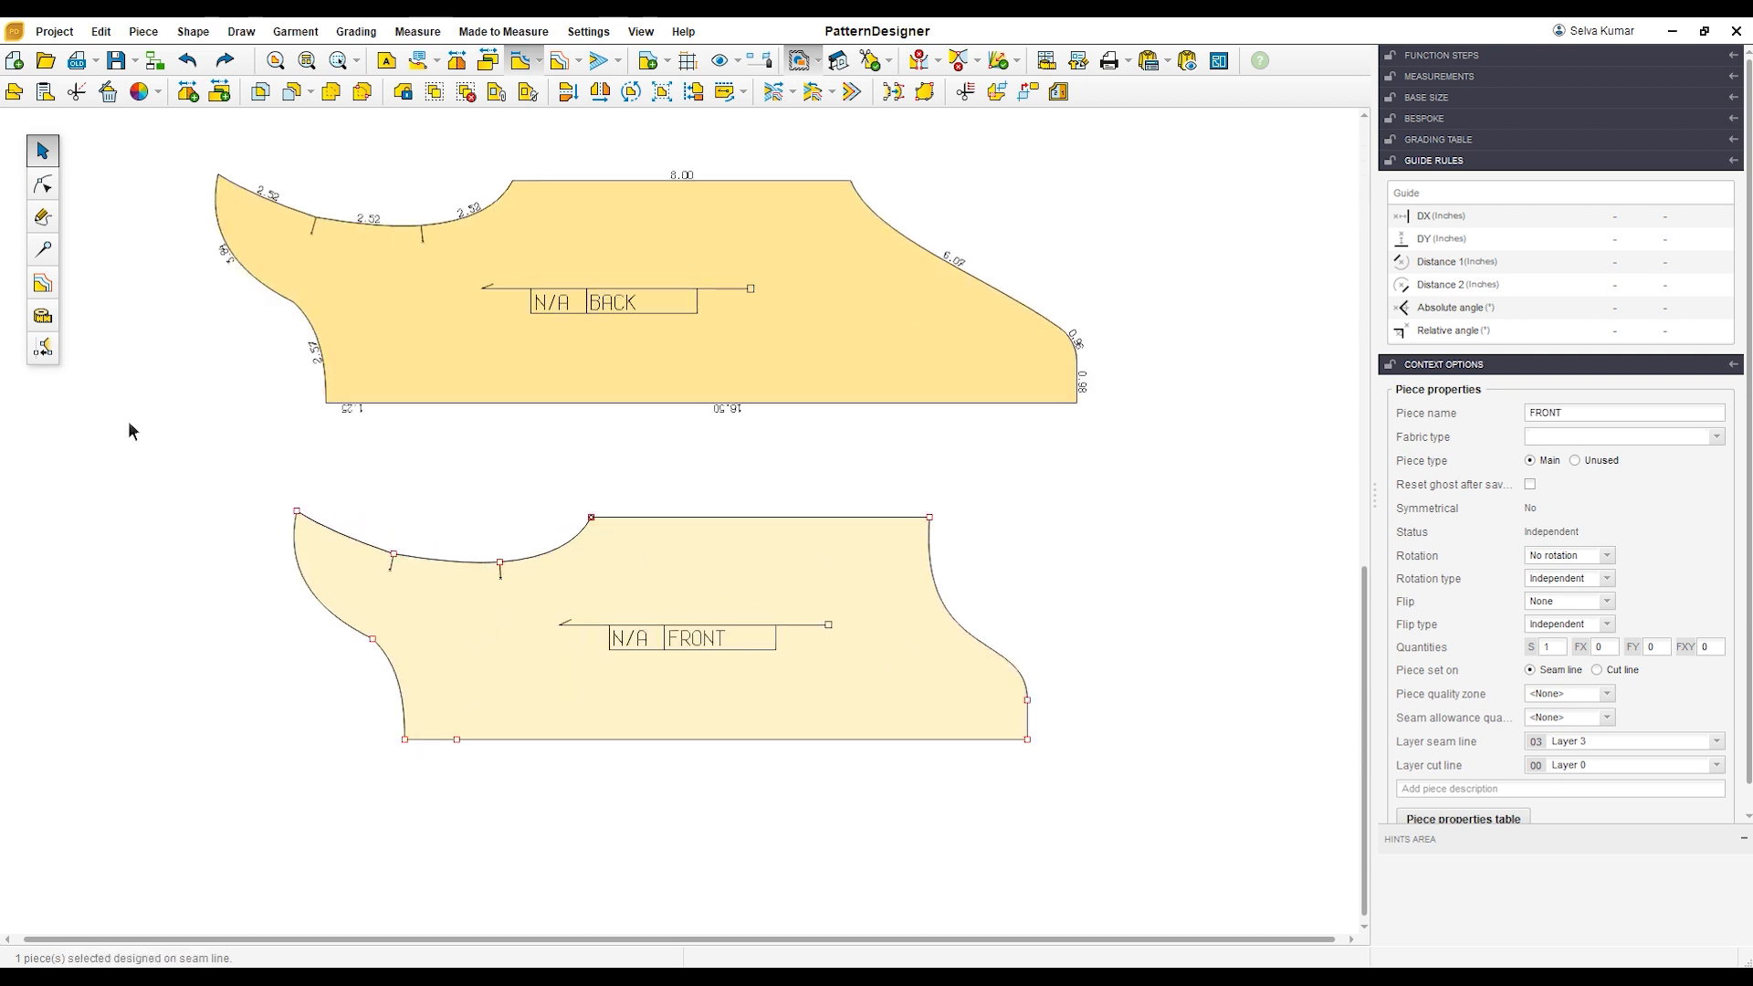
Step: Delete the FRONT's neckline corner point at the fold and square the curve to the fold edge at the remaining point with a 90° tangent
{"action": "left_click", "coordinate": [41, 186]}
{"action": "left_click", "coordinate": [417, 765]}
{"action": "key", "text": "Delete"}
{"action": "scroll", "coordinate": [454, 713], "scroll_direction": "up", "scroll_amount": 1}
{"action": "left_click", "coordinate": [460, 752]}
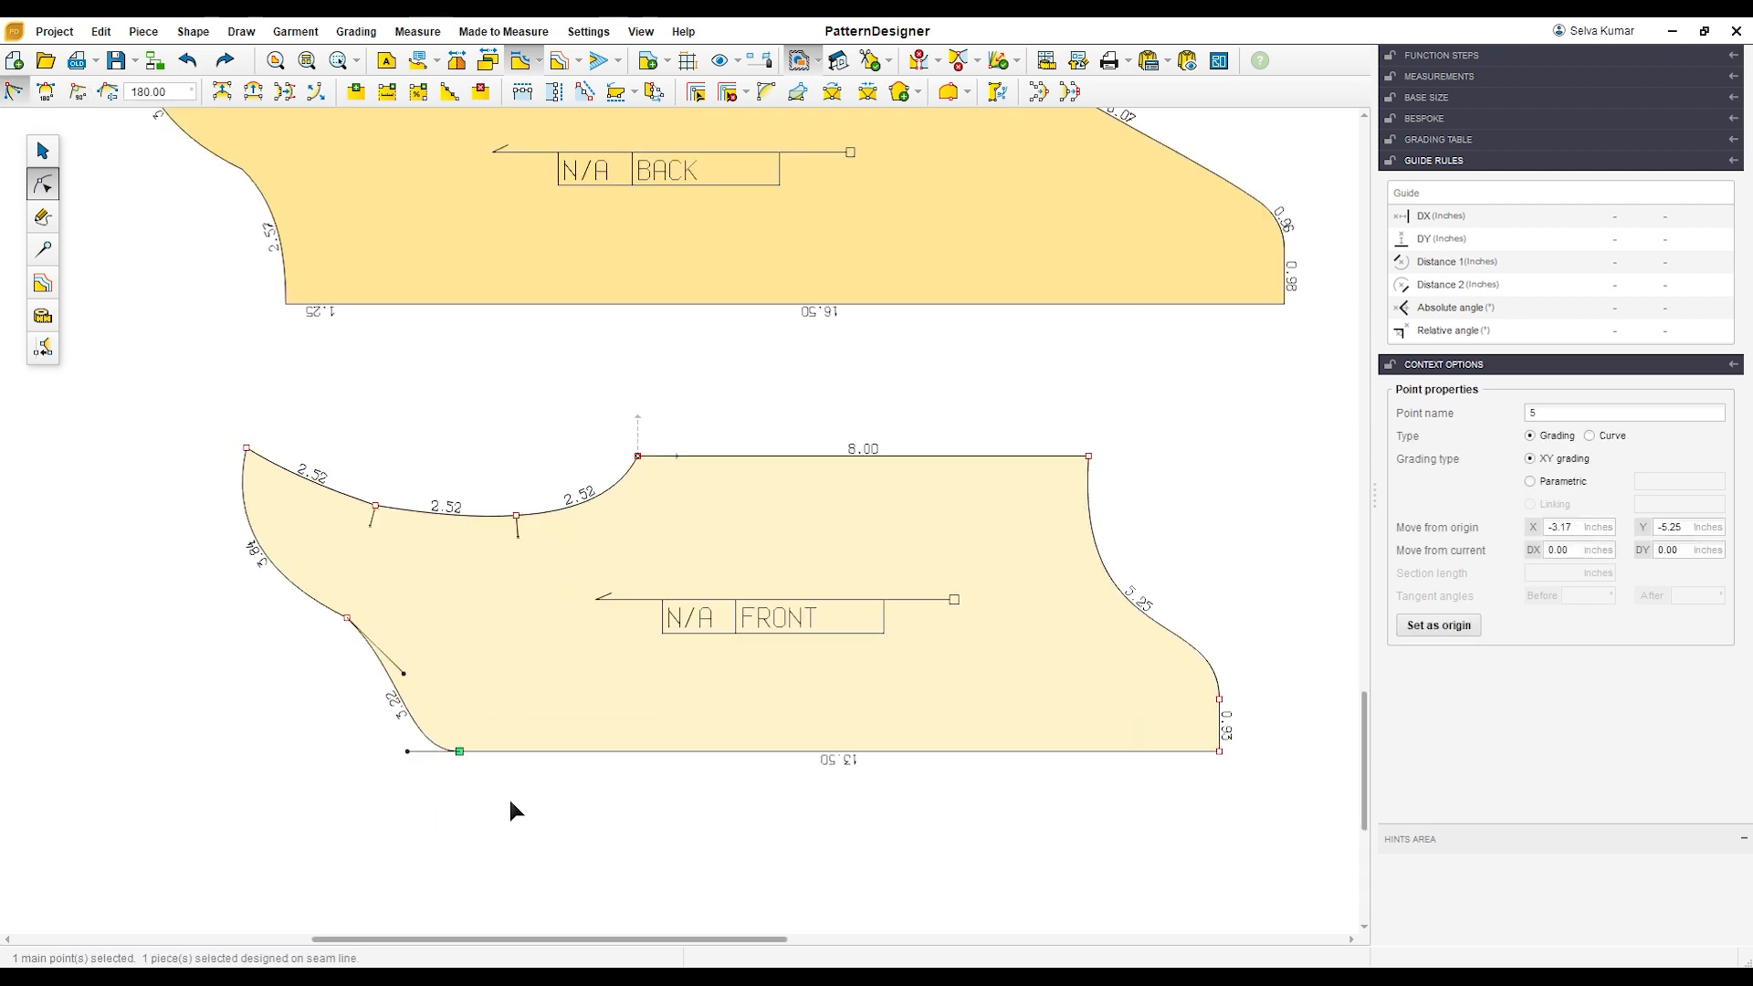
{"action": "left_click", "coordinate": [76, 95]}
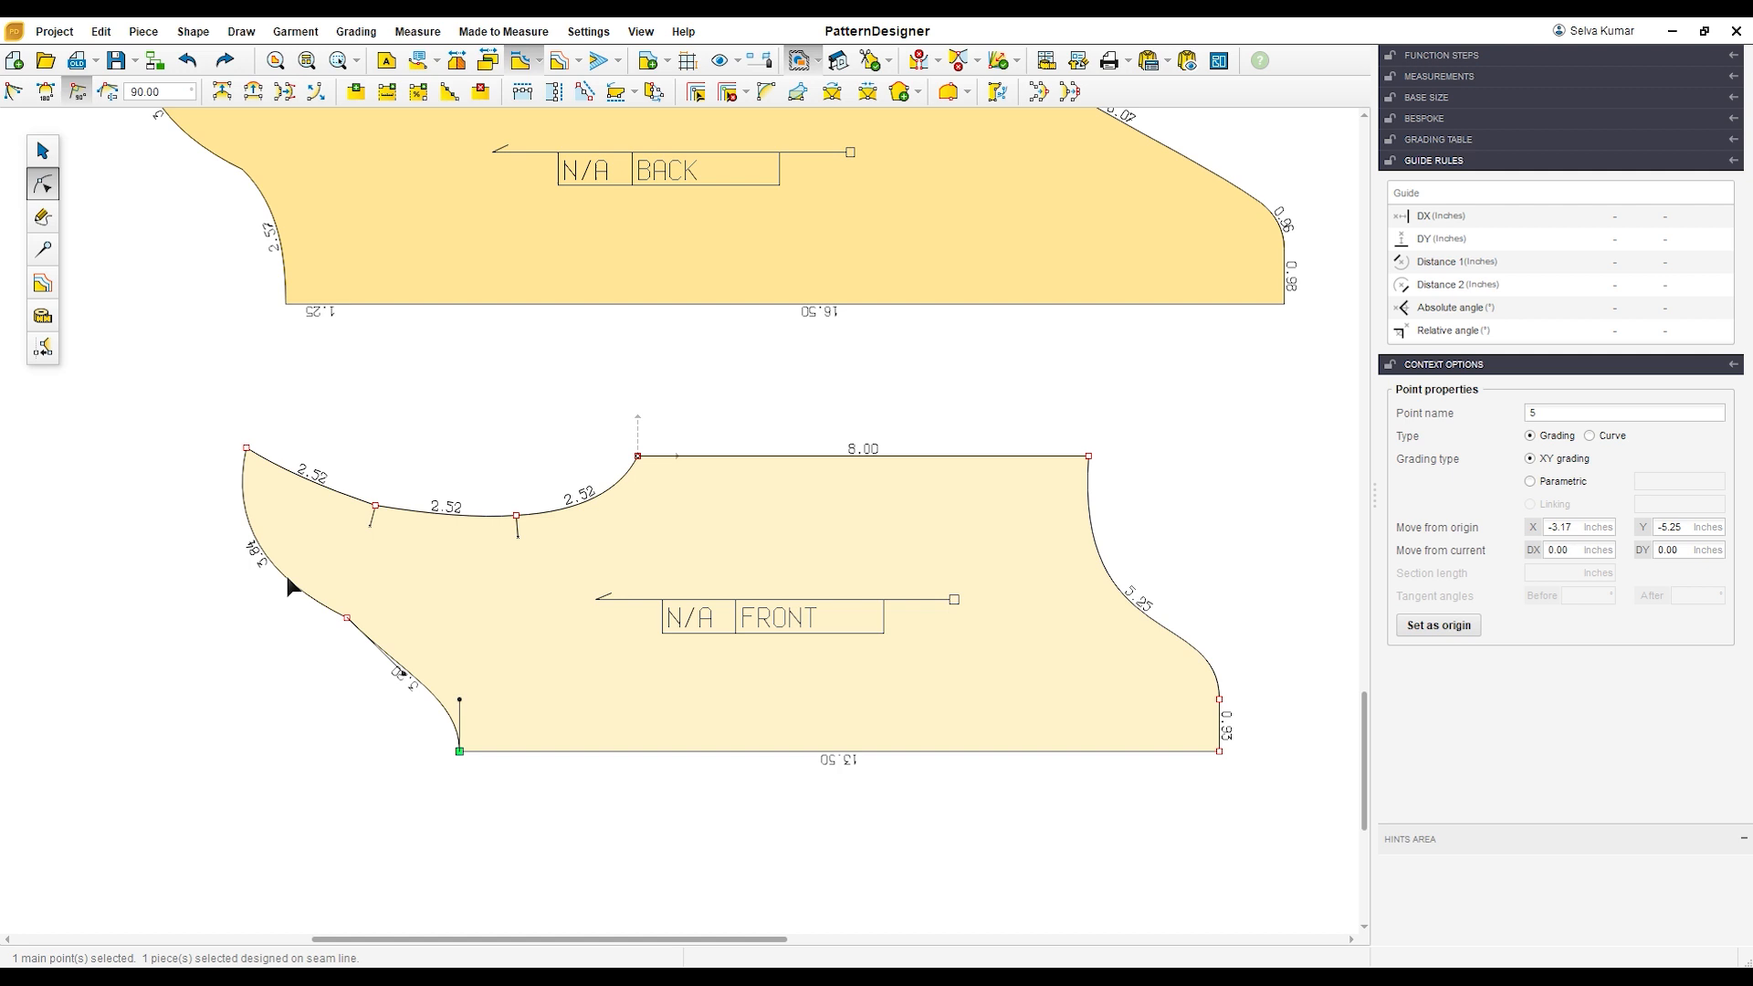
Step: Reshape the FRONT neckline into a deeper smooth scoop by adjusting and smoothing the tangents at the point joining the overlap curve
{"action": "scroll", "coordinate": [348, 646], "scroll_direction": "up", "scroll_amount": 1}
{"action": "left_click", "coordinate": [431, 686]}
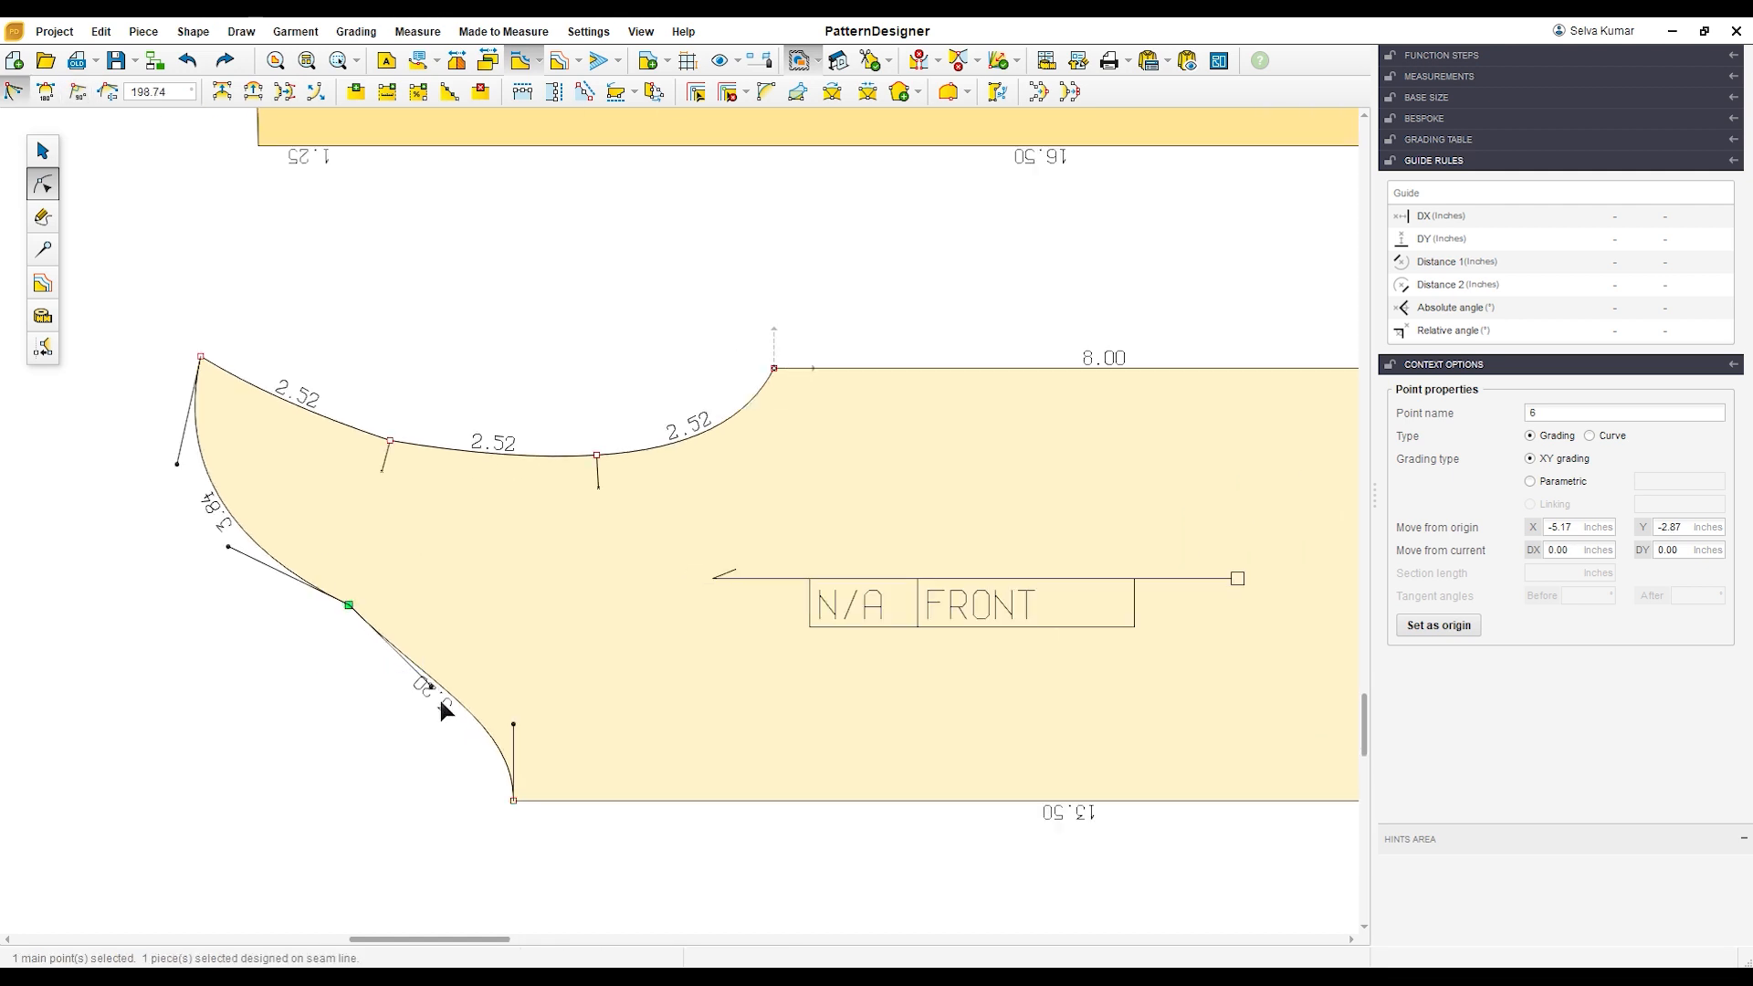
{"action": "left_click_drag", "start_coordinate": [436, 694], "coordinate": [448, 649]}
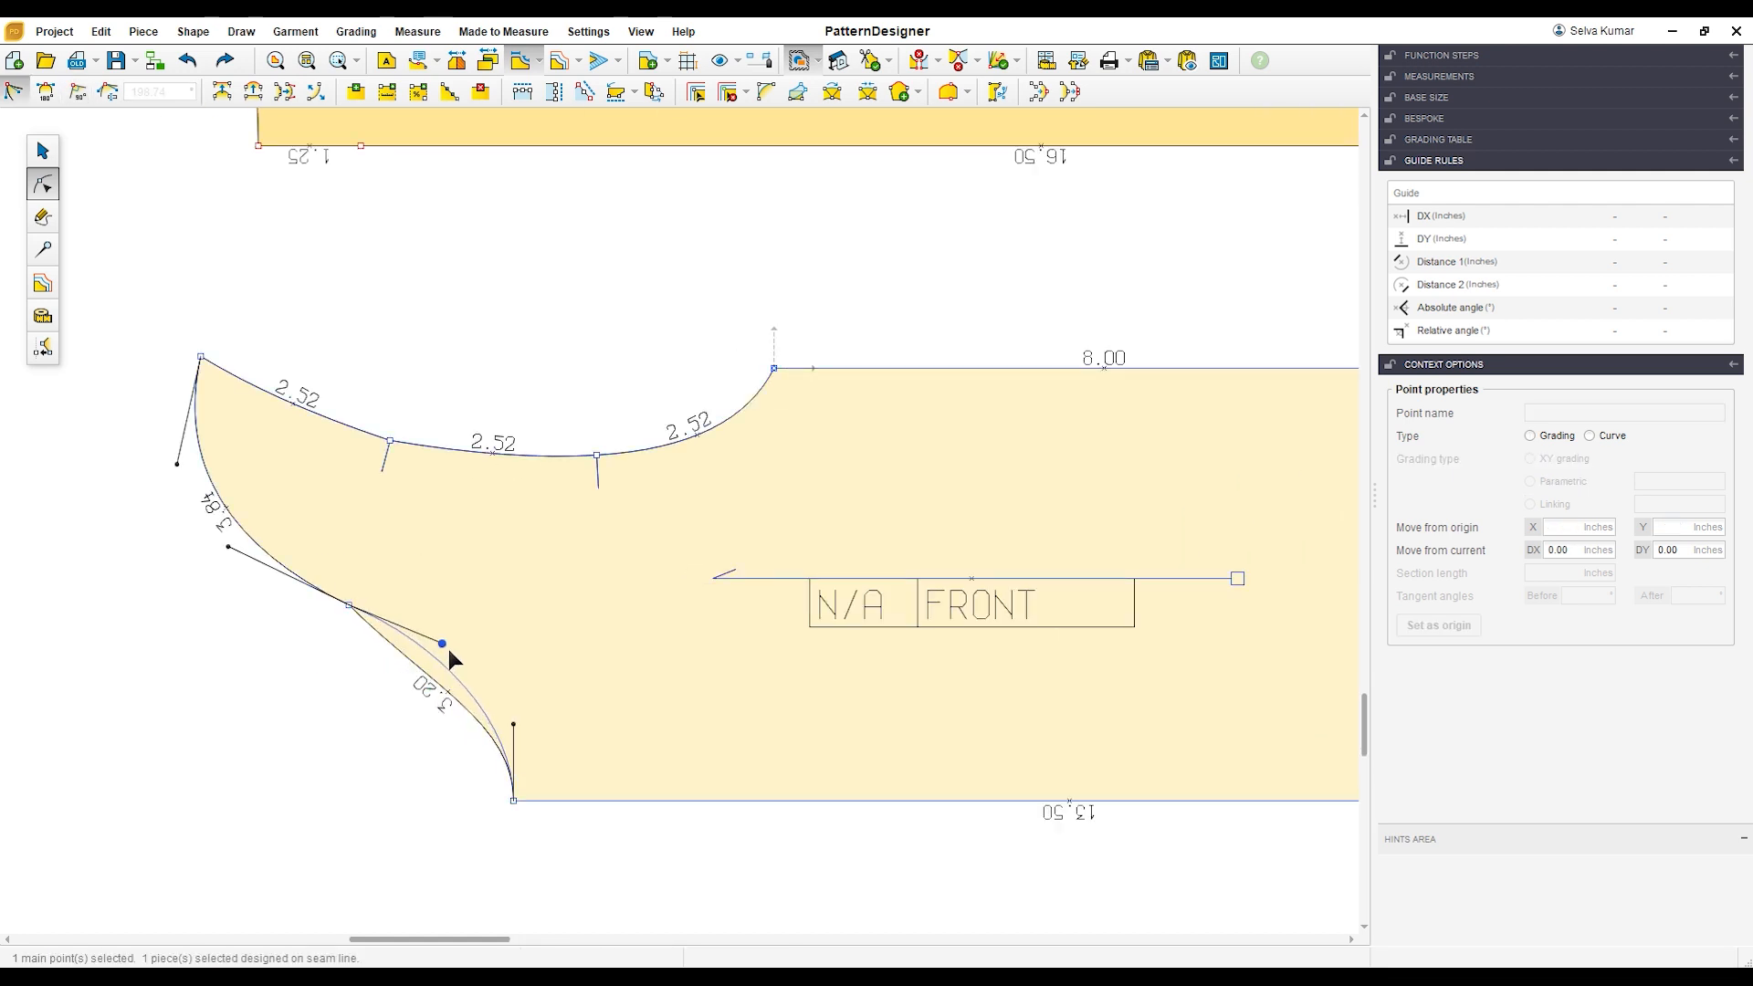
{"action": "left_click", "coordinate": [46, 91]}
{"action": "left_click", "coordinate": [364, 690]}
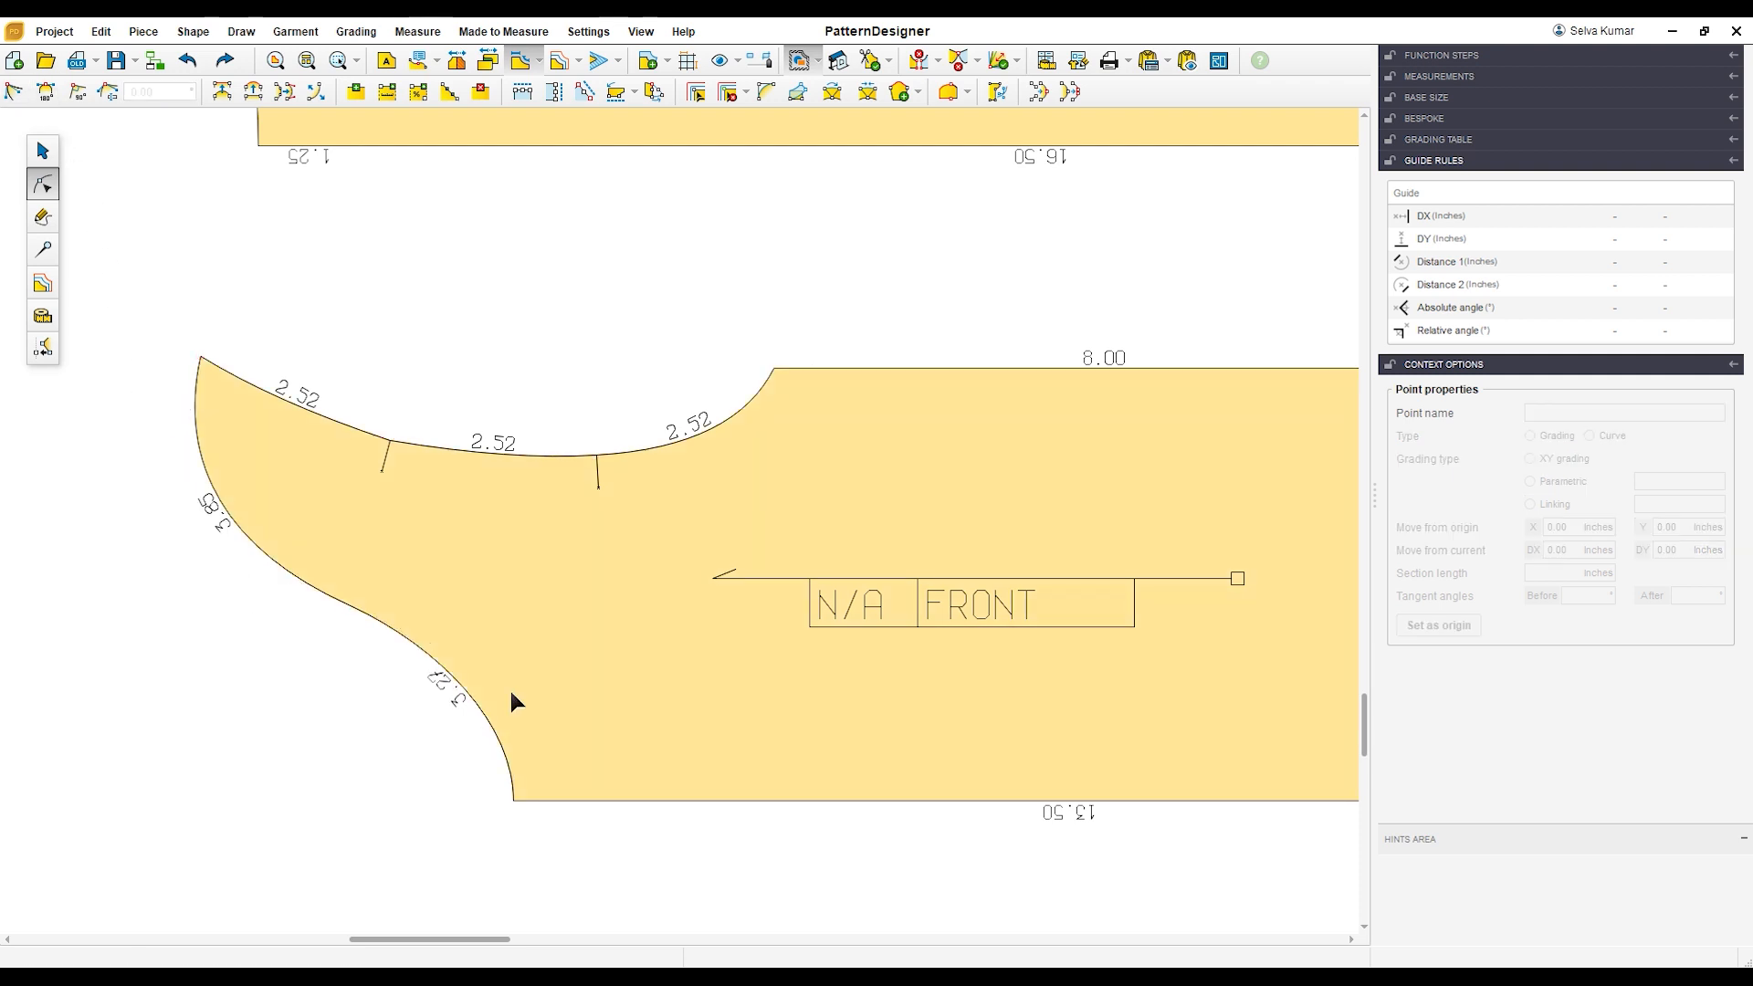
{"action": "left_click", "coordinate": [348, 604]}
{"action": "left_click_drag", "start_coordinate": [447, 655], "coordinate": [487, 676]}
{"action": "left_click", "coordinate": [479, 742]}
{"action": "scroll", "coordinate": [557, 648], "scroll_direction": "down", "scroll_amount": 2}
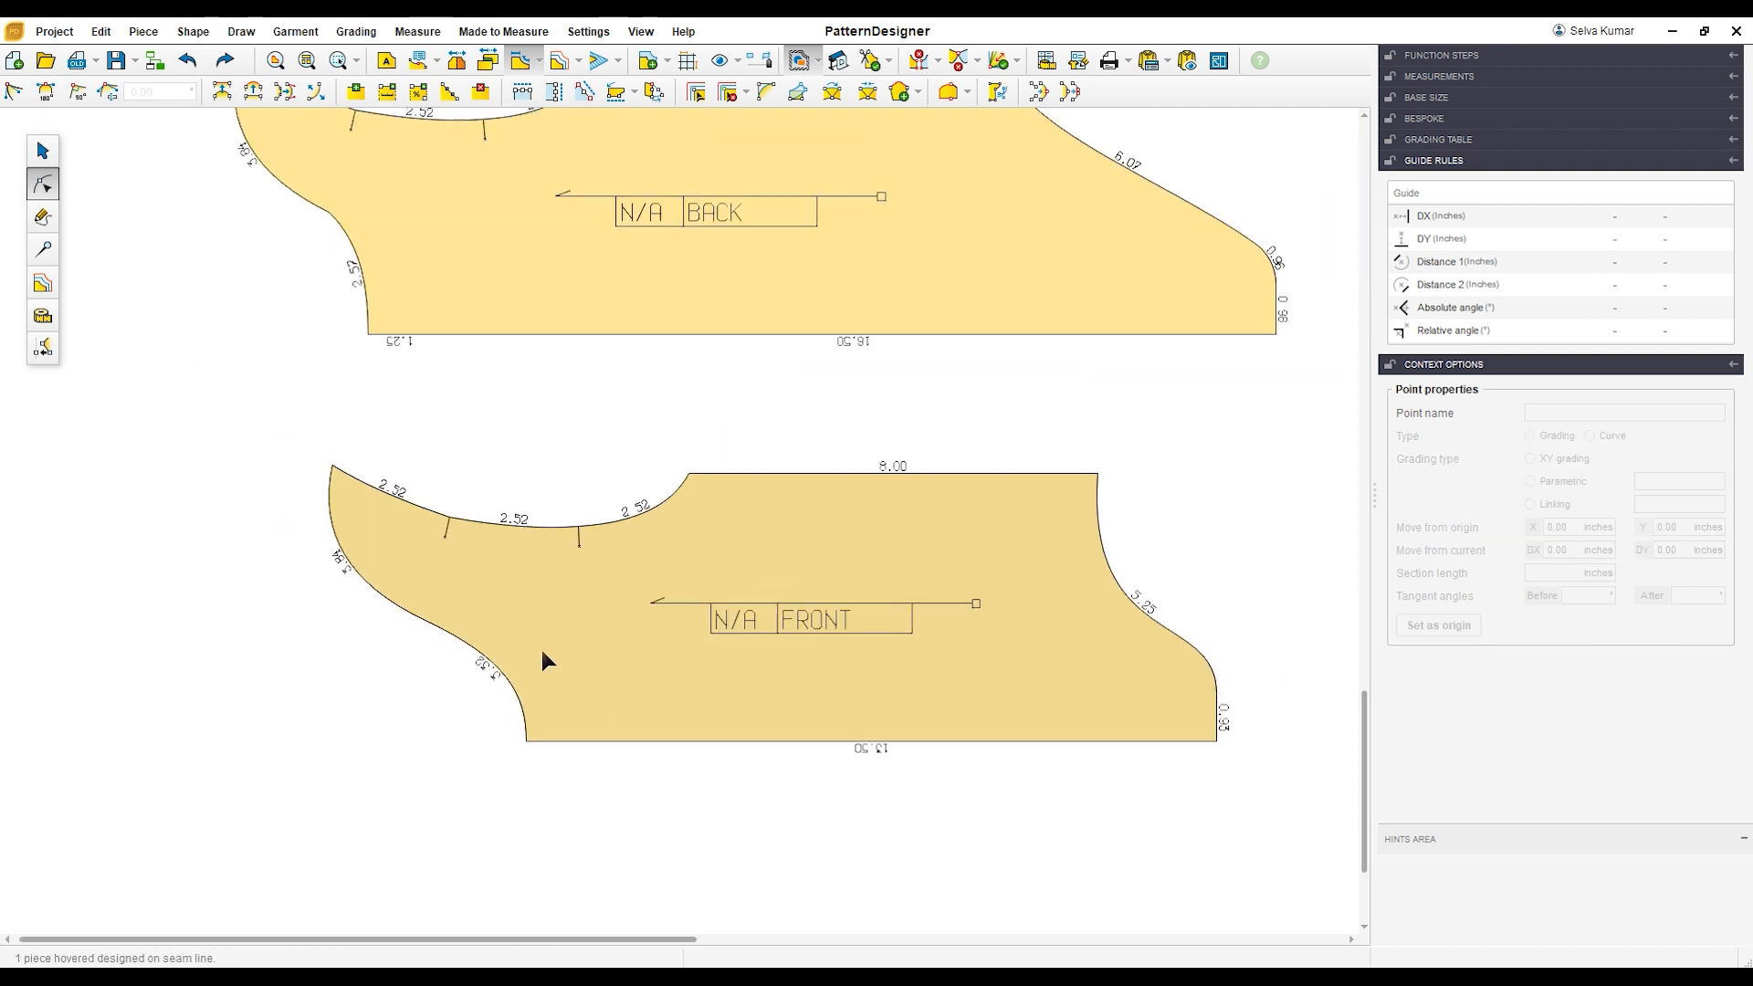
Step: Delete the extra point on the BACK's fold edge near the neckline
{"action": "scroll", "coordinate": [541, 650], "scroll_direction": "down", "scroll_amount": 2}
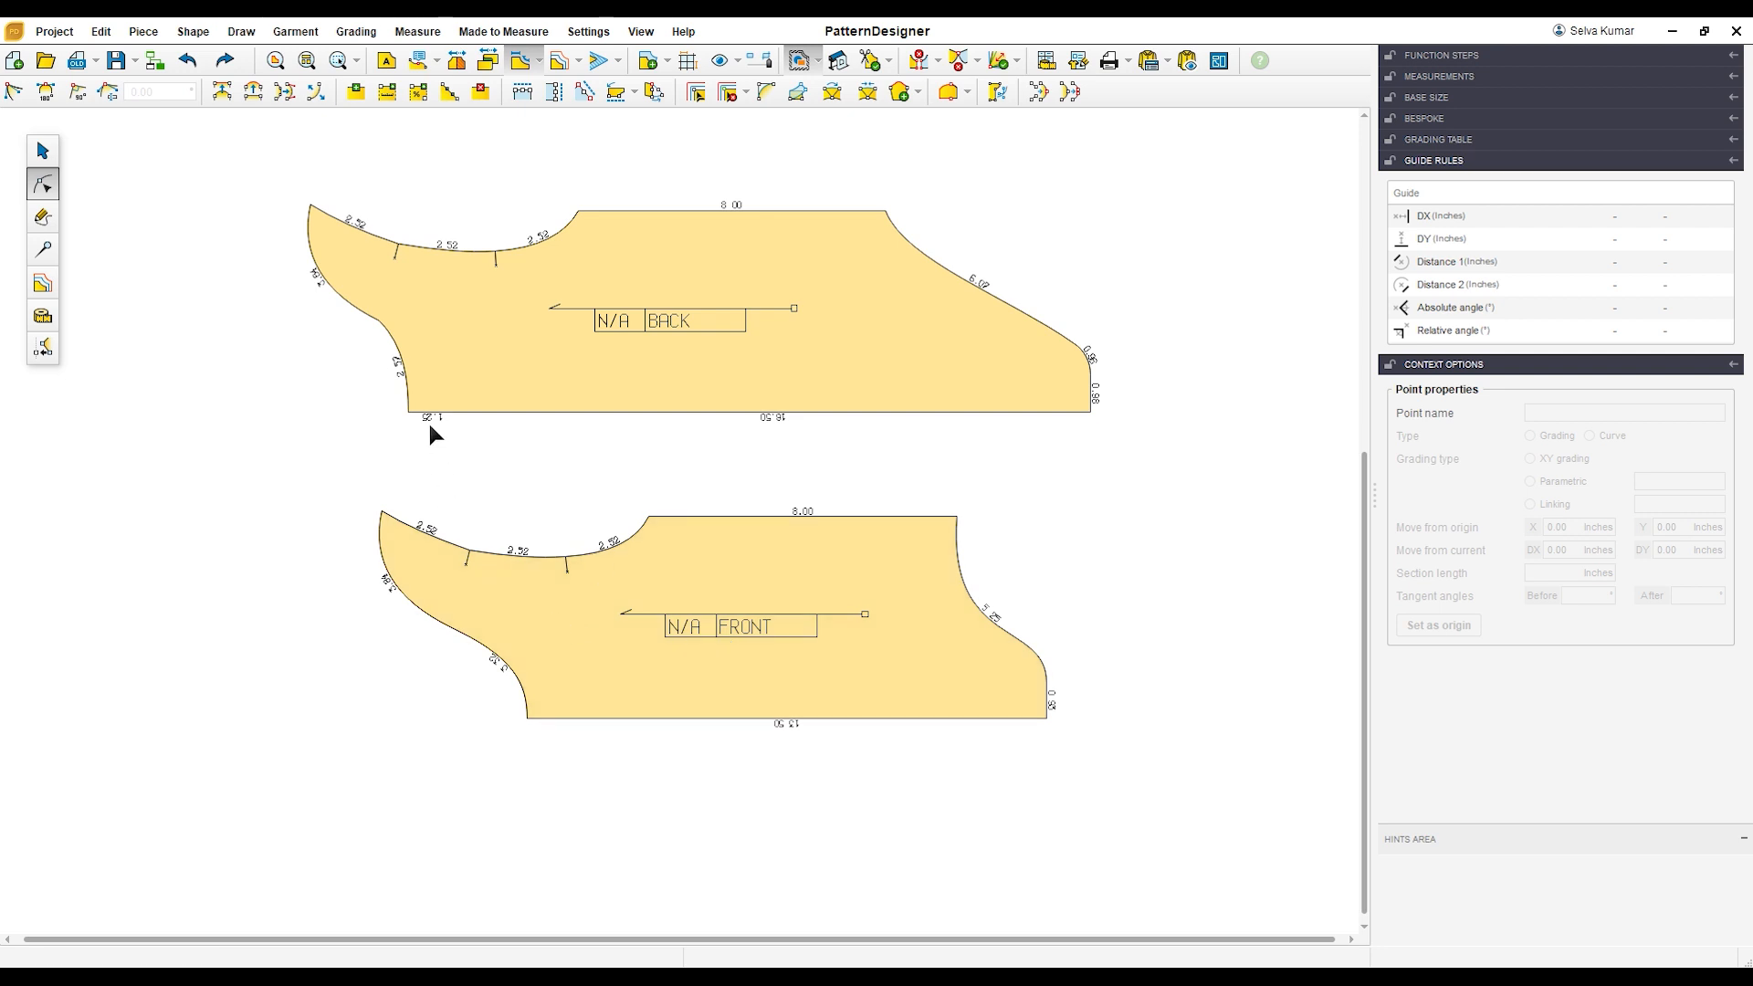
{"action": "left_click", "coordinate": [400, 325]}
{"action": "scroll", "coordinate": [397, 323], "scroll_direction": "up", "scroll_amount": 2}
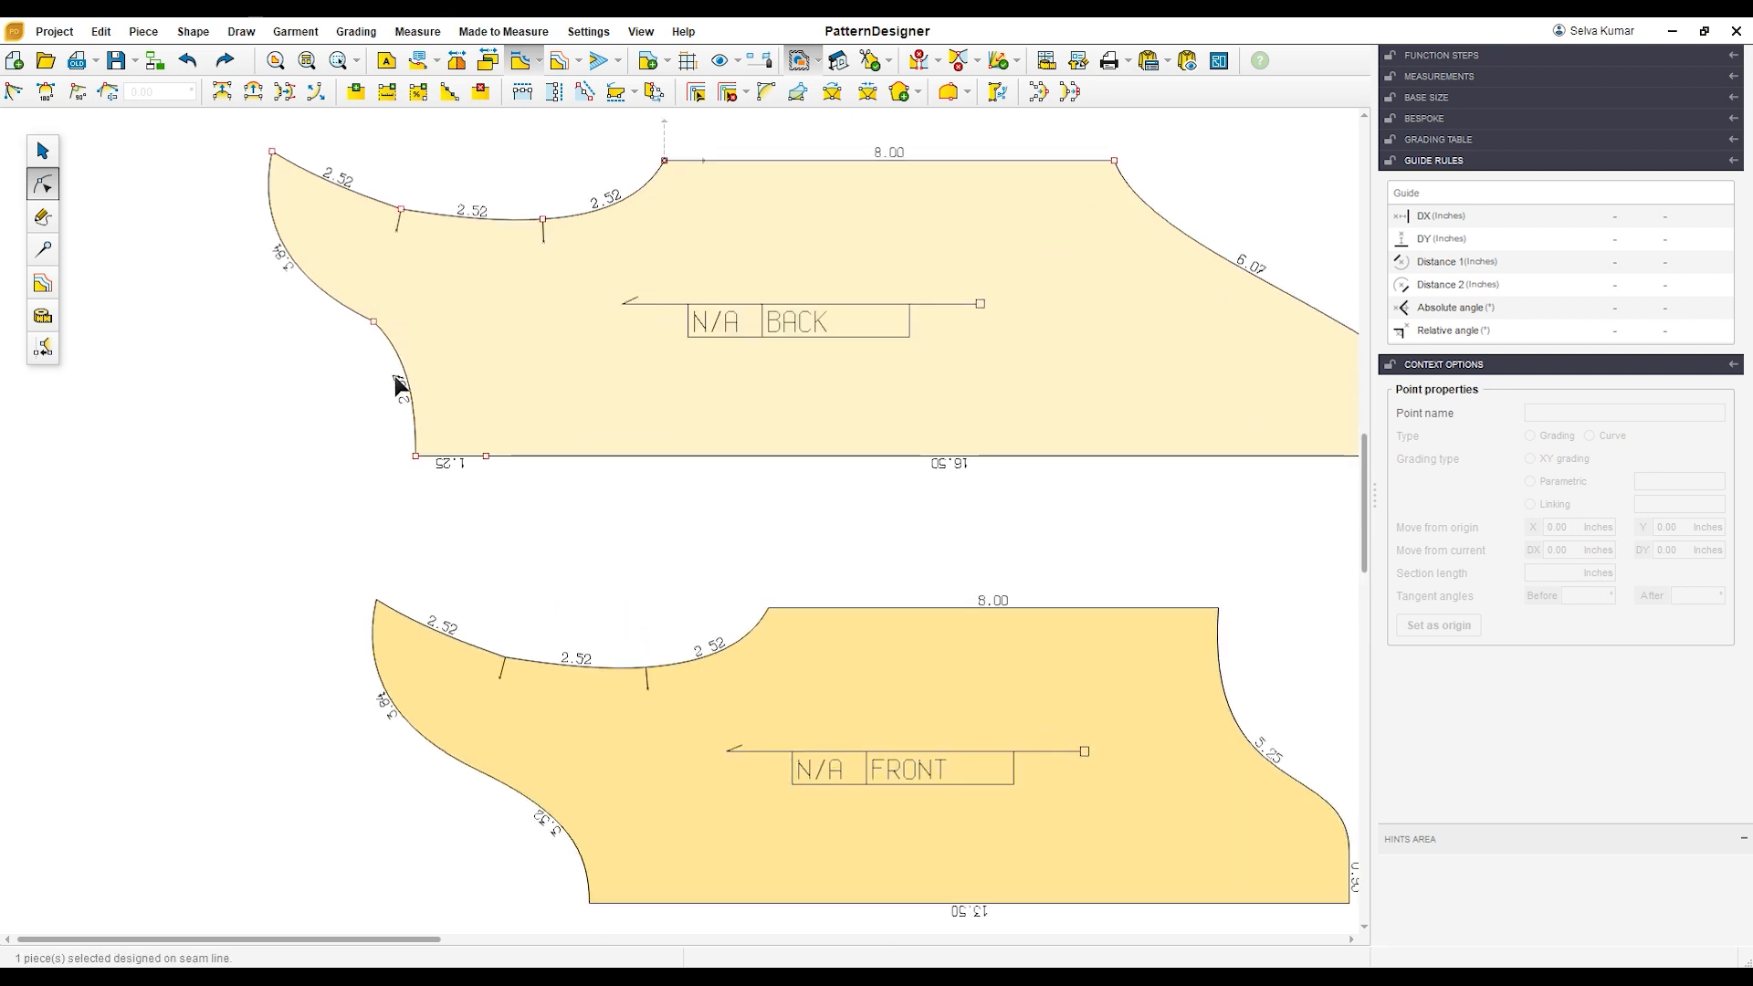
{"action": "scroll", "coordinate": [553, 366], "scroll_direction": "down", "scroll_amount": 2}
{"action": "left_click", "coordinate": [43, 249]}
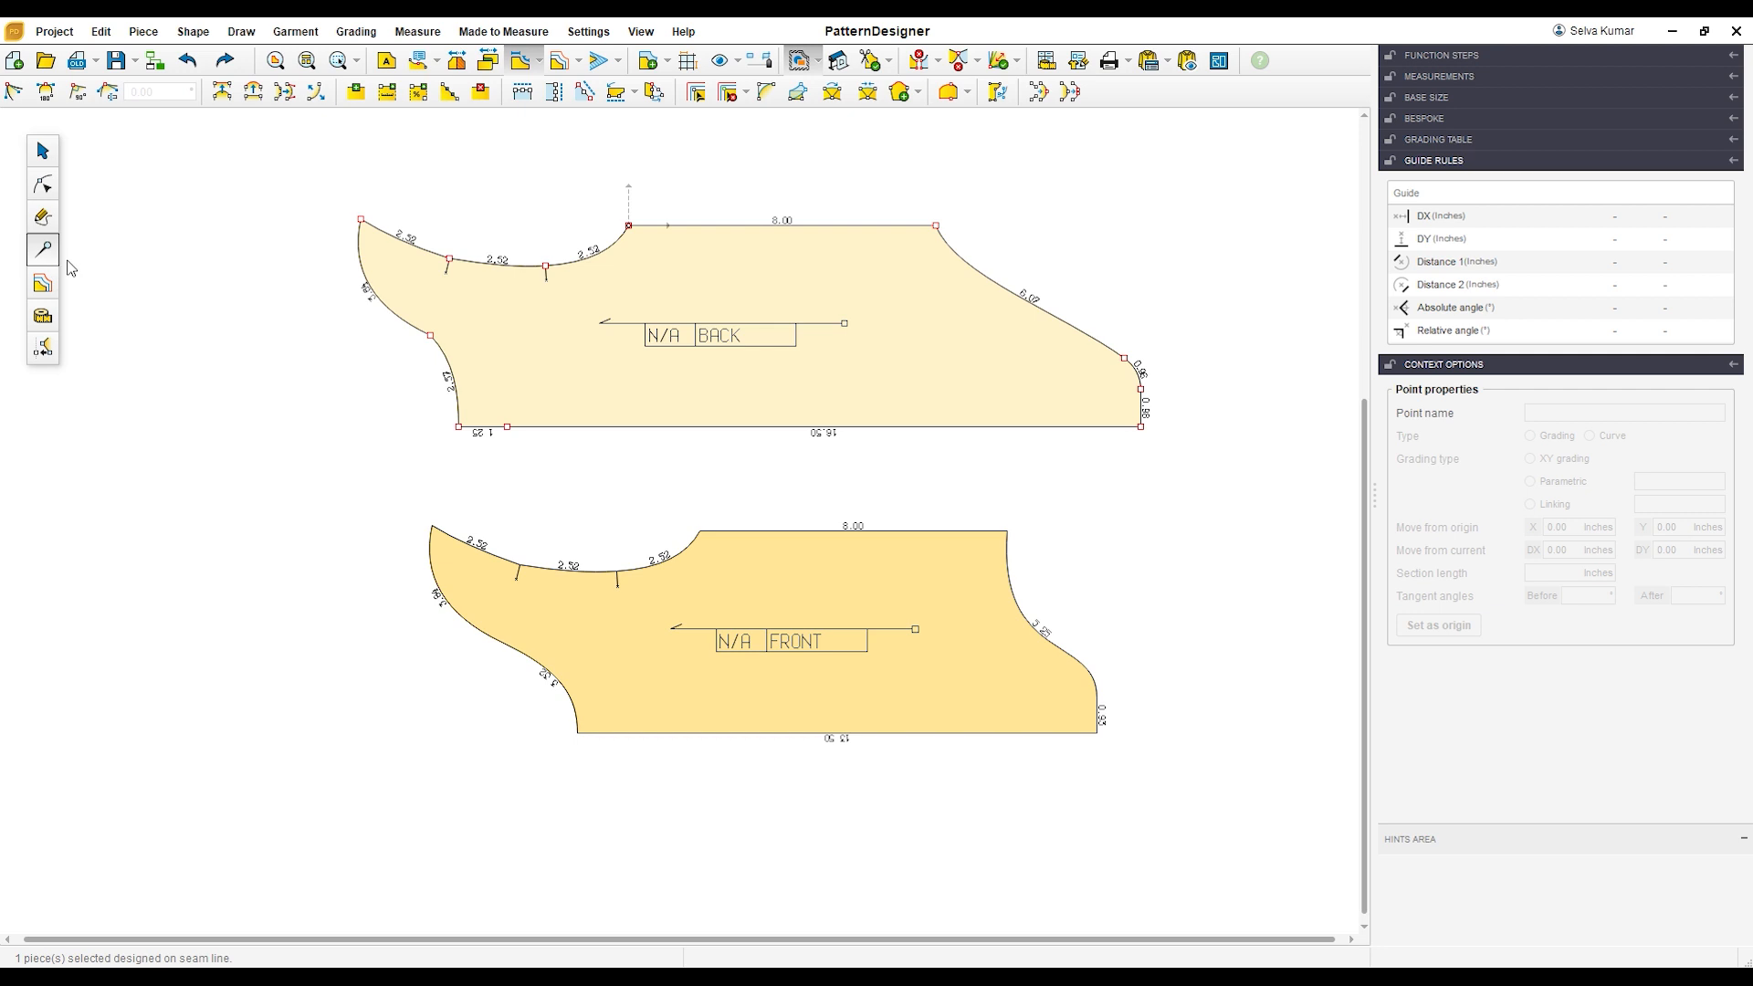
{"action": "left_click", "coordinate": [43, 185]}
{"action": "left_click", "coordinate": [554, 446]}
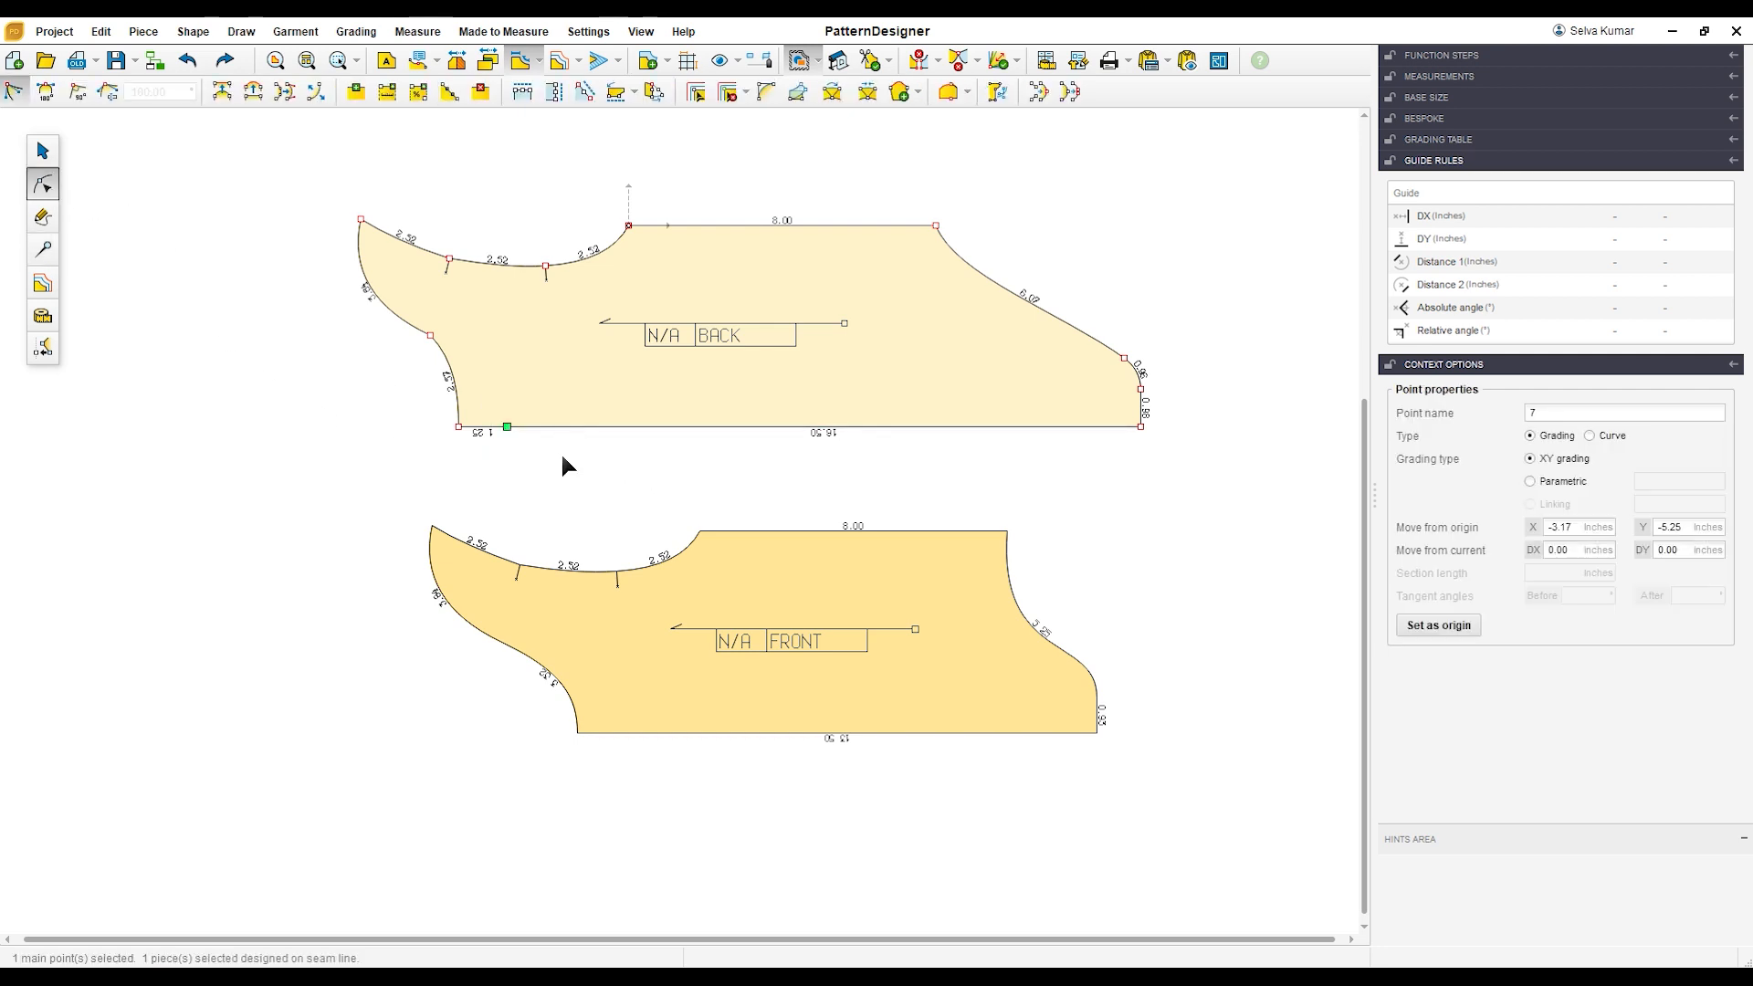
{"action": "left_click", "coordinate": [563, 458]}
Step: Create symmetry axes along the fold edges of both the BACK and FRONT pieces
{"action": "left_click", "coordinate": [43, 249]}
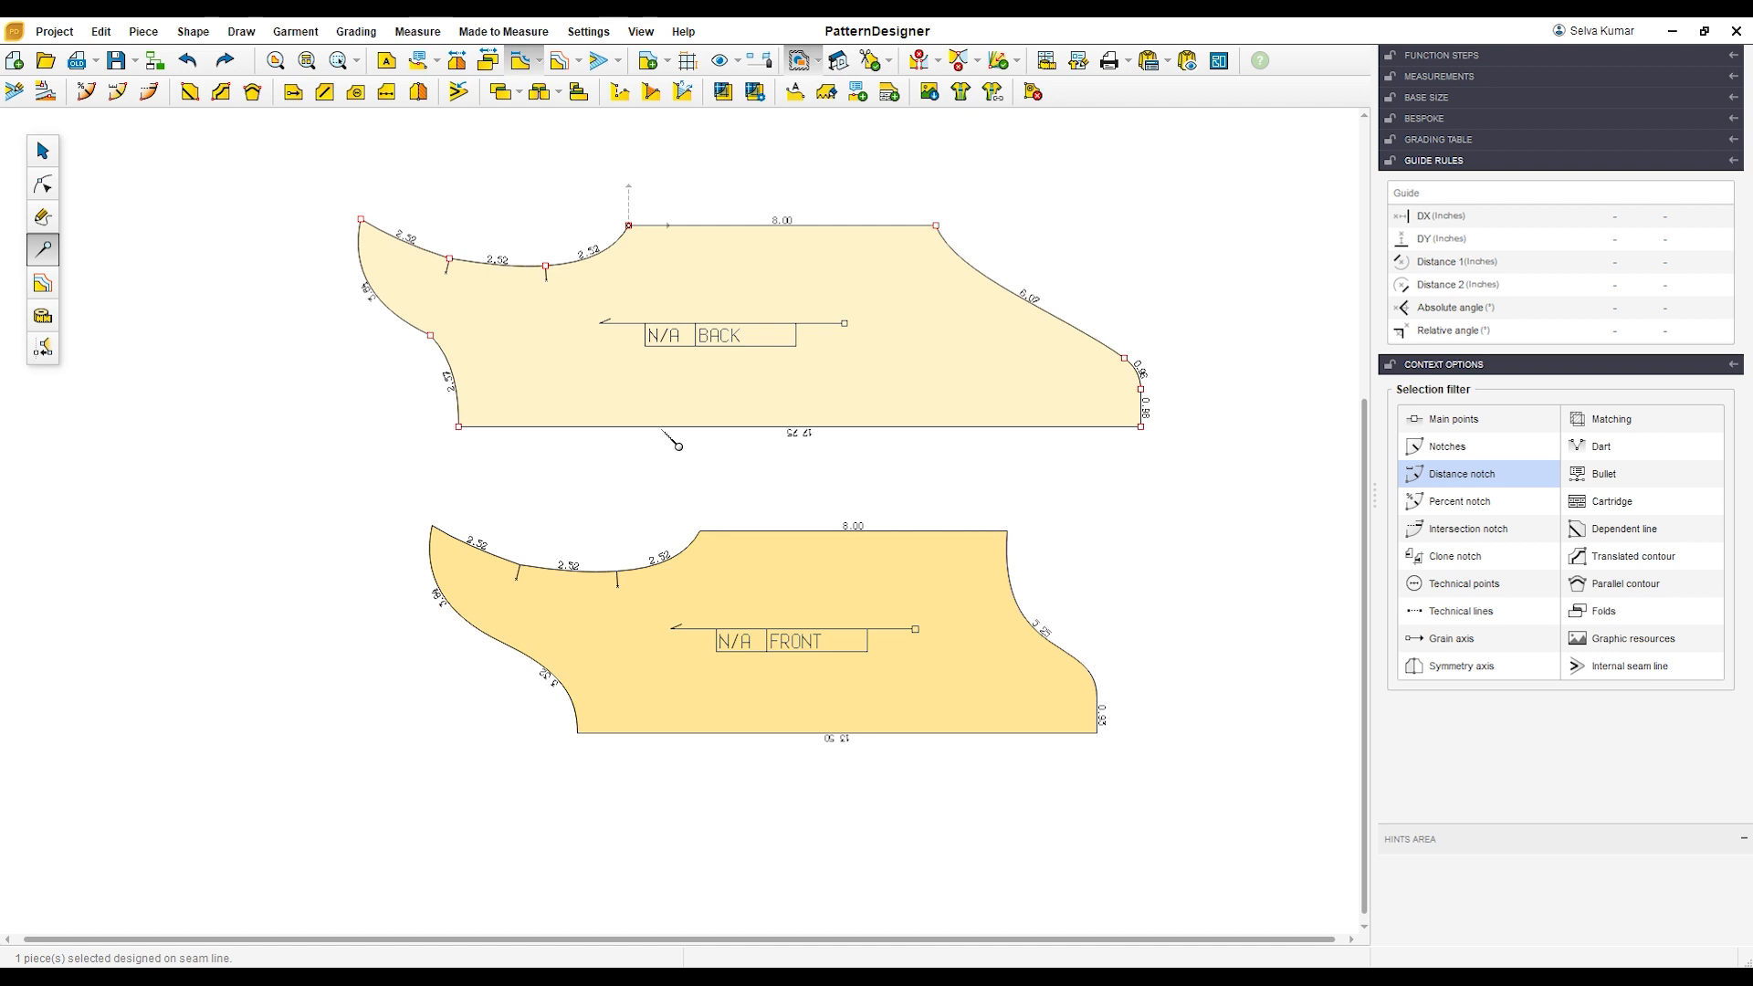
{"action": "left_click", "coordinate": [674, 442]}
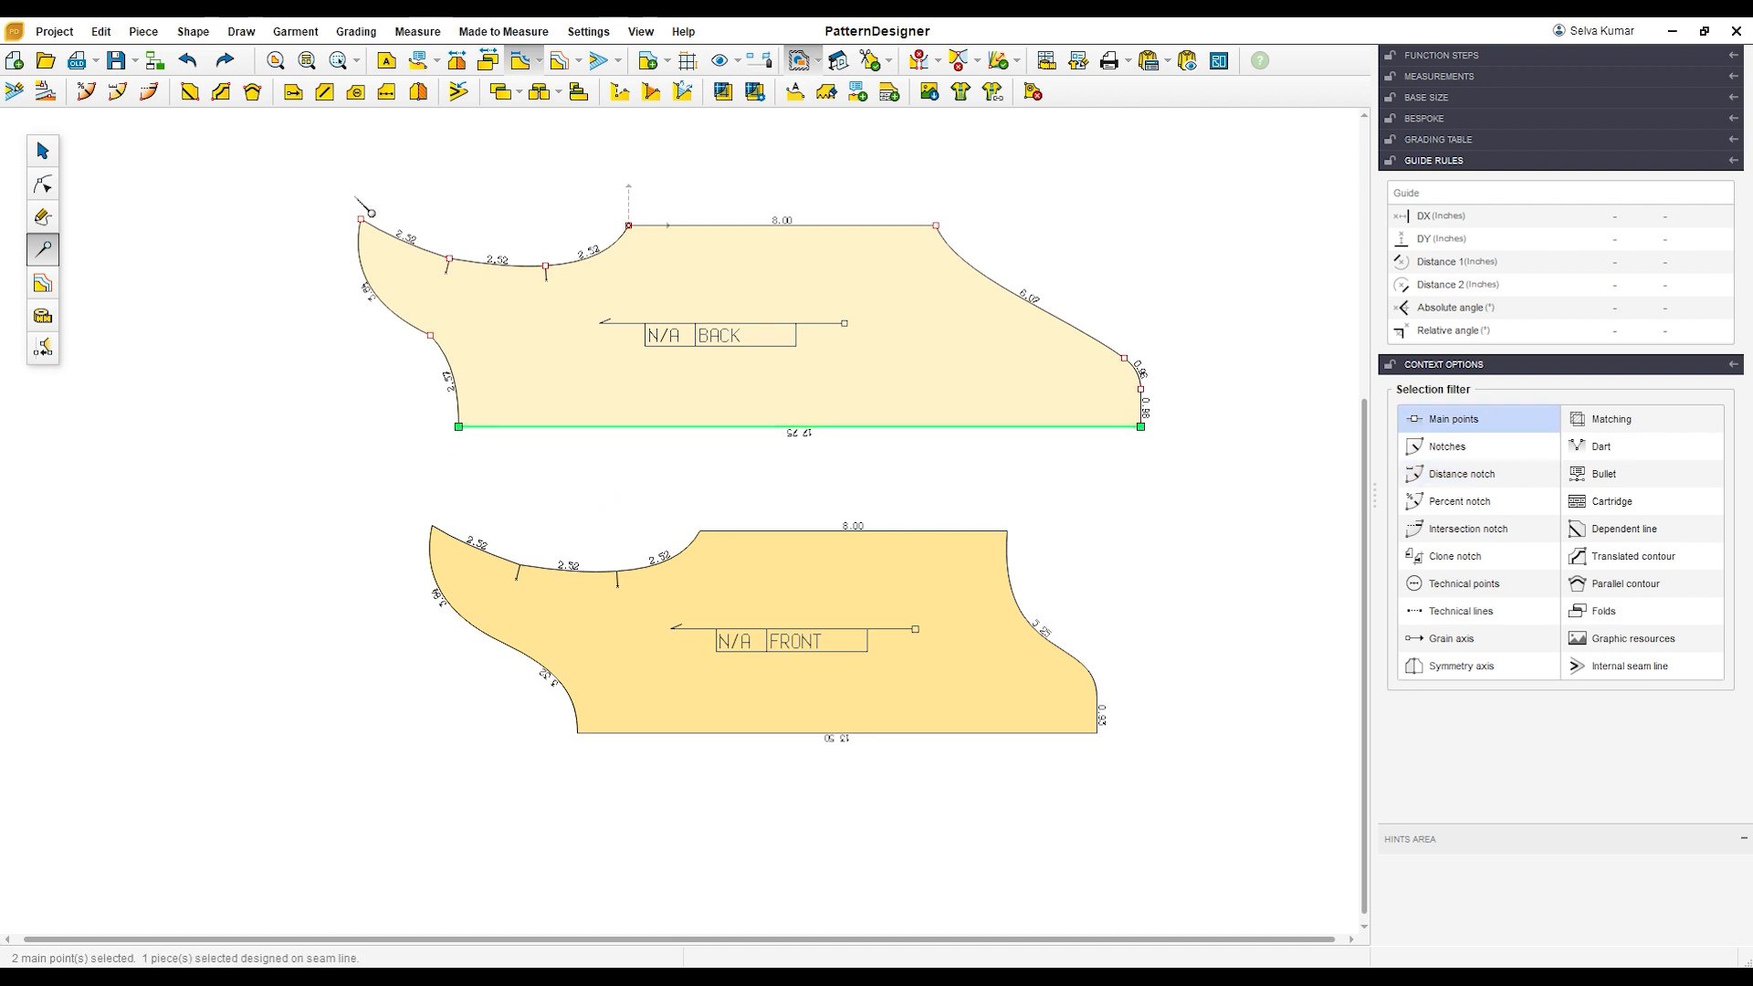
{"action": "left_click", "coordinate": [418, 92]}
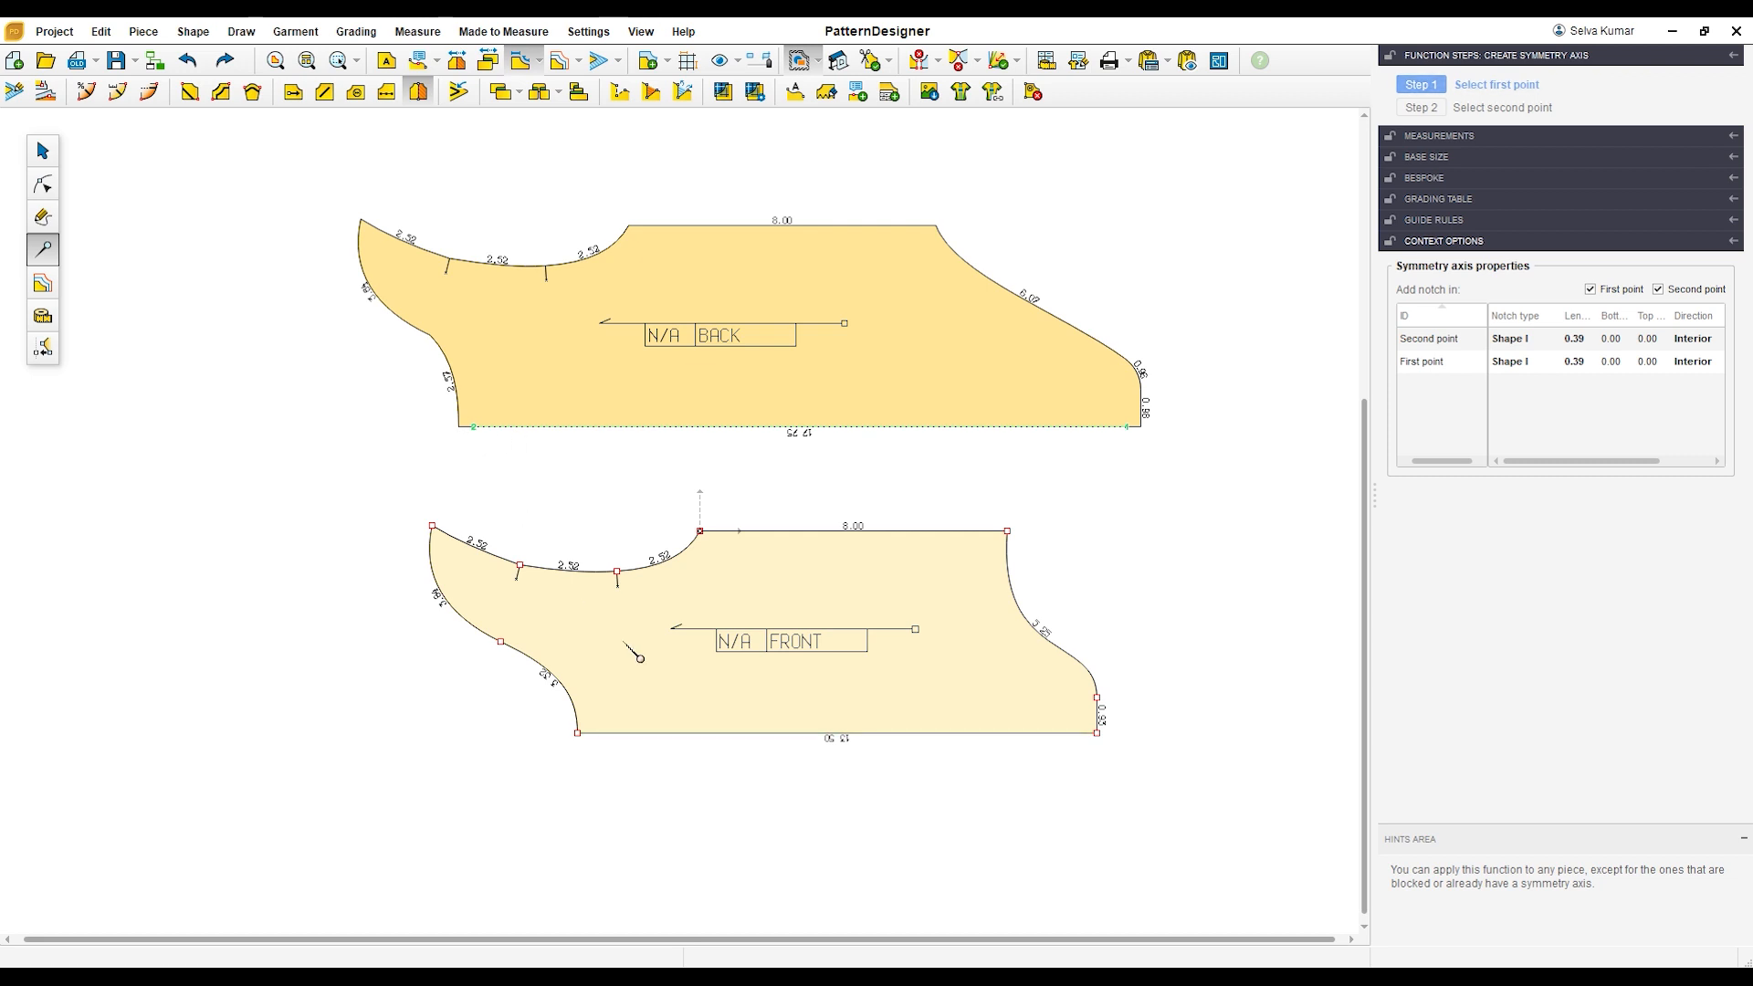
{"action": "left_click", "coordinate": [719, 732]}
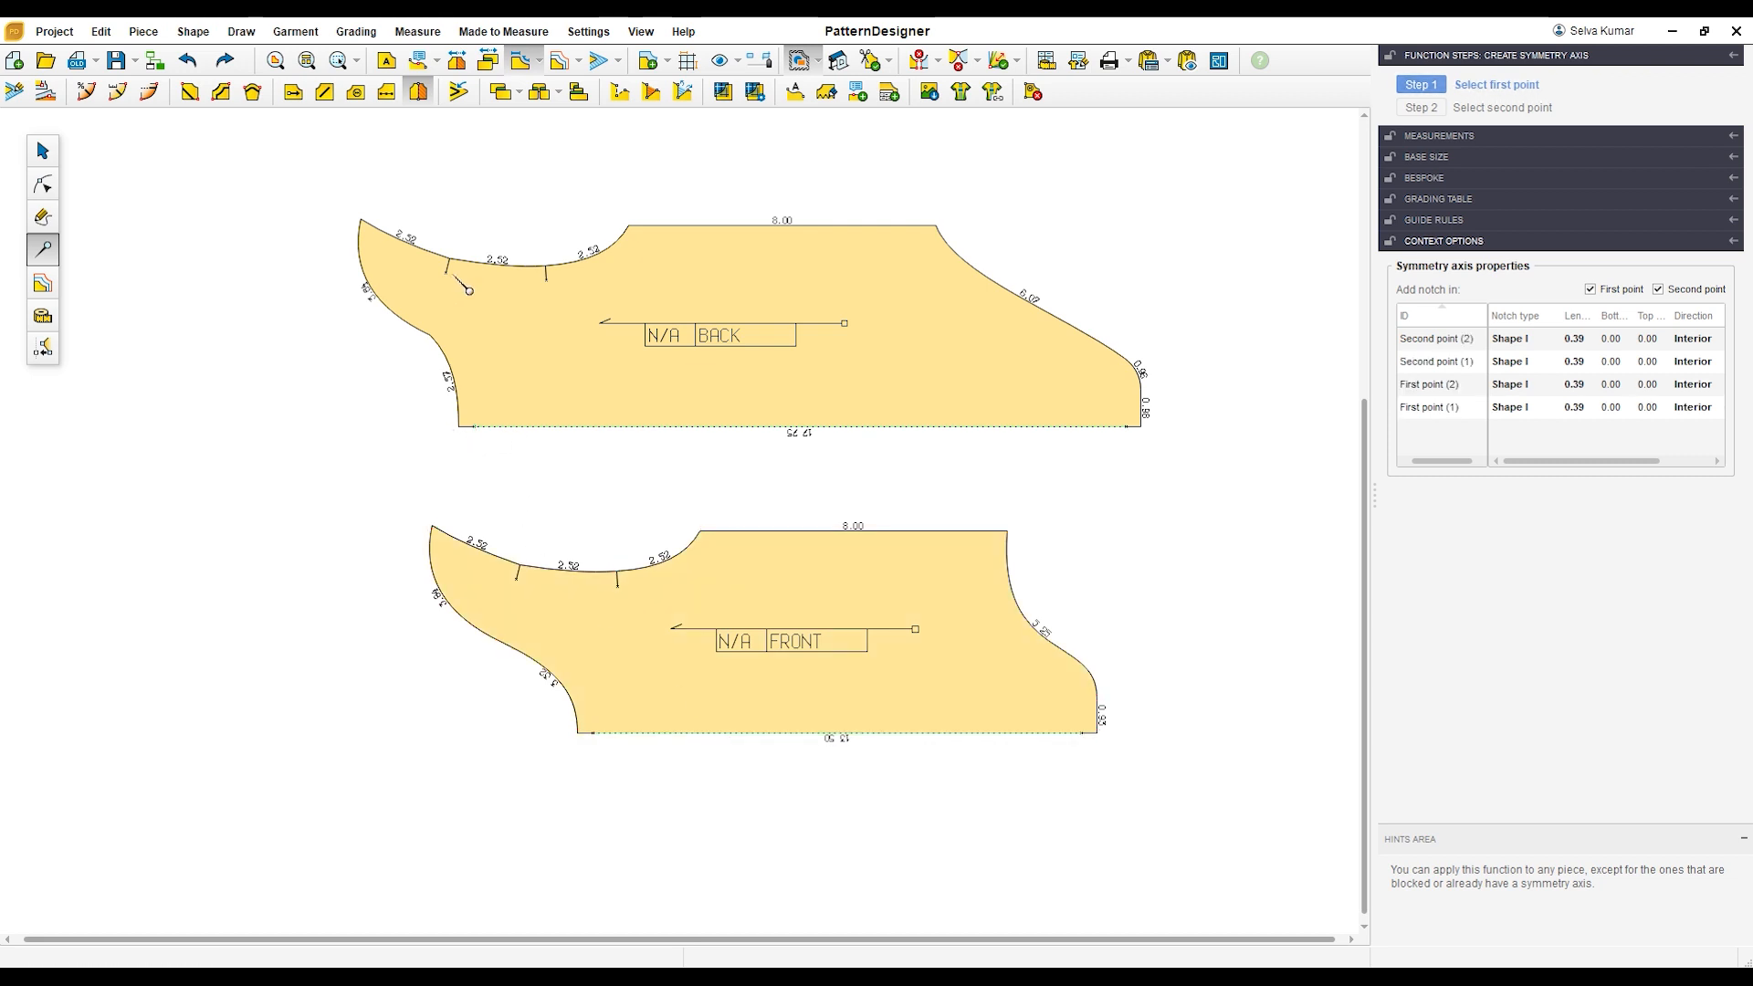
Step: Unfold both symmetrical pieces to full width and arrange FRONT below BACK with a clear gap
{"action": "left_click", "coordinate": [42, 149]}
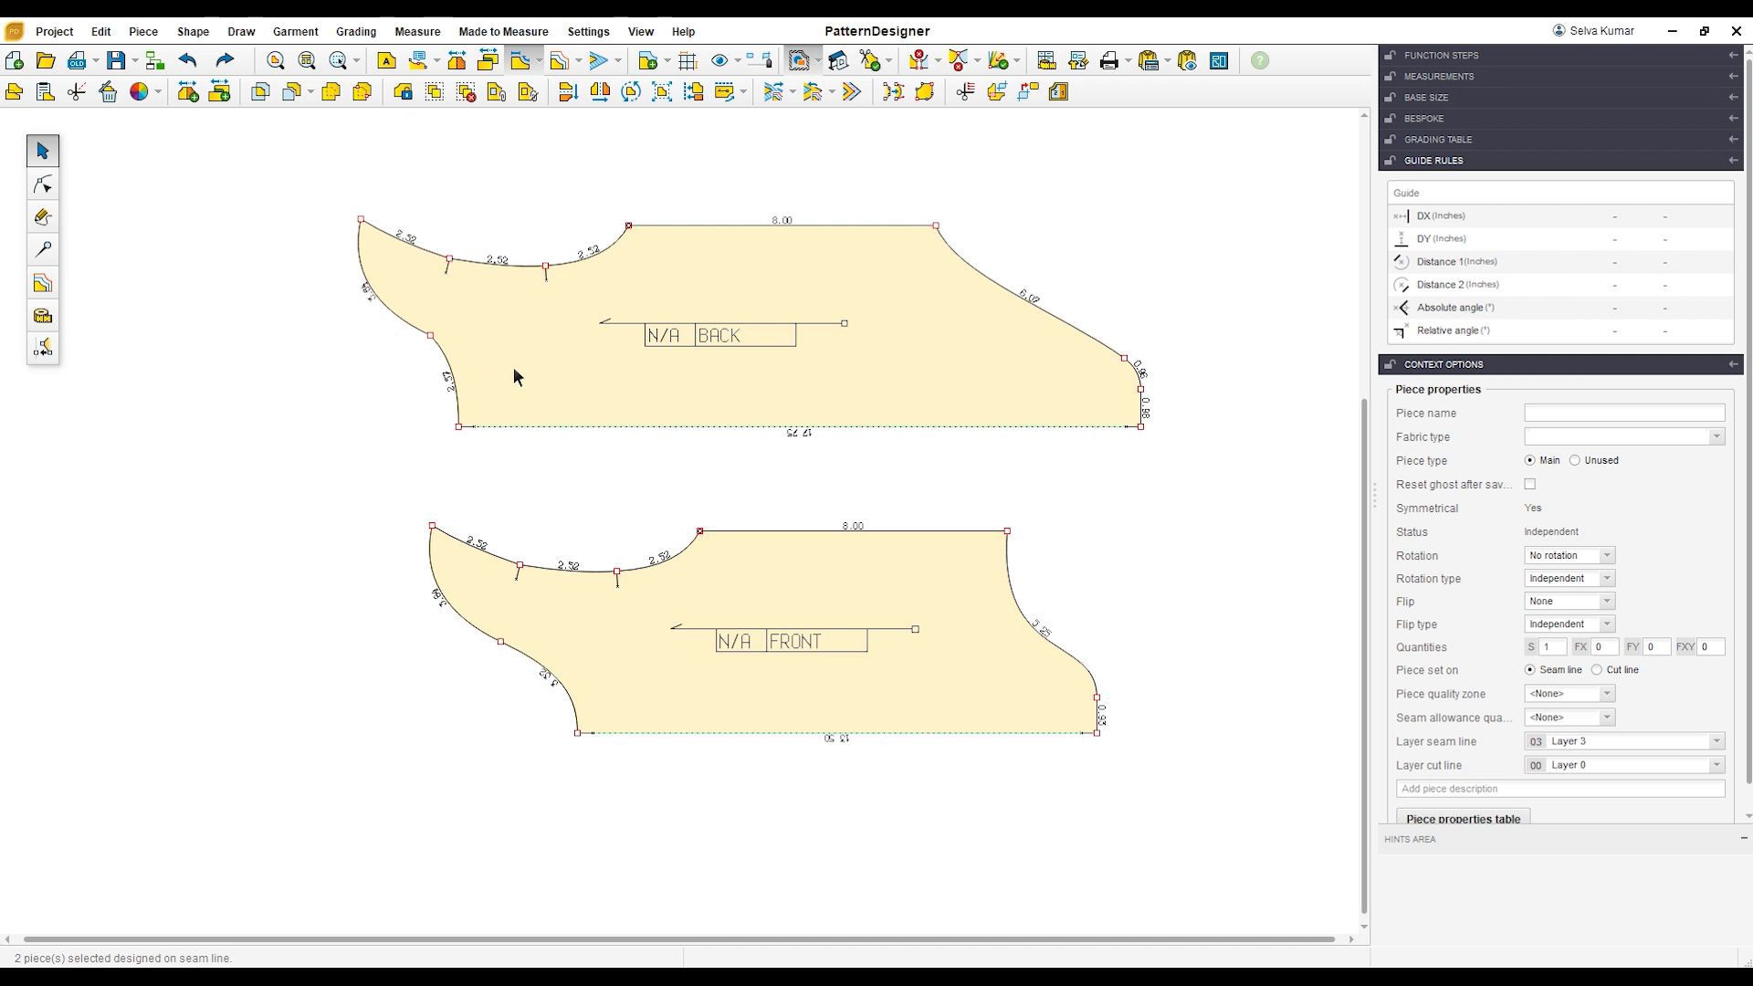
{"action": "left_click", "coordinate": [456, 61]}
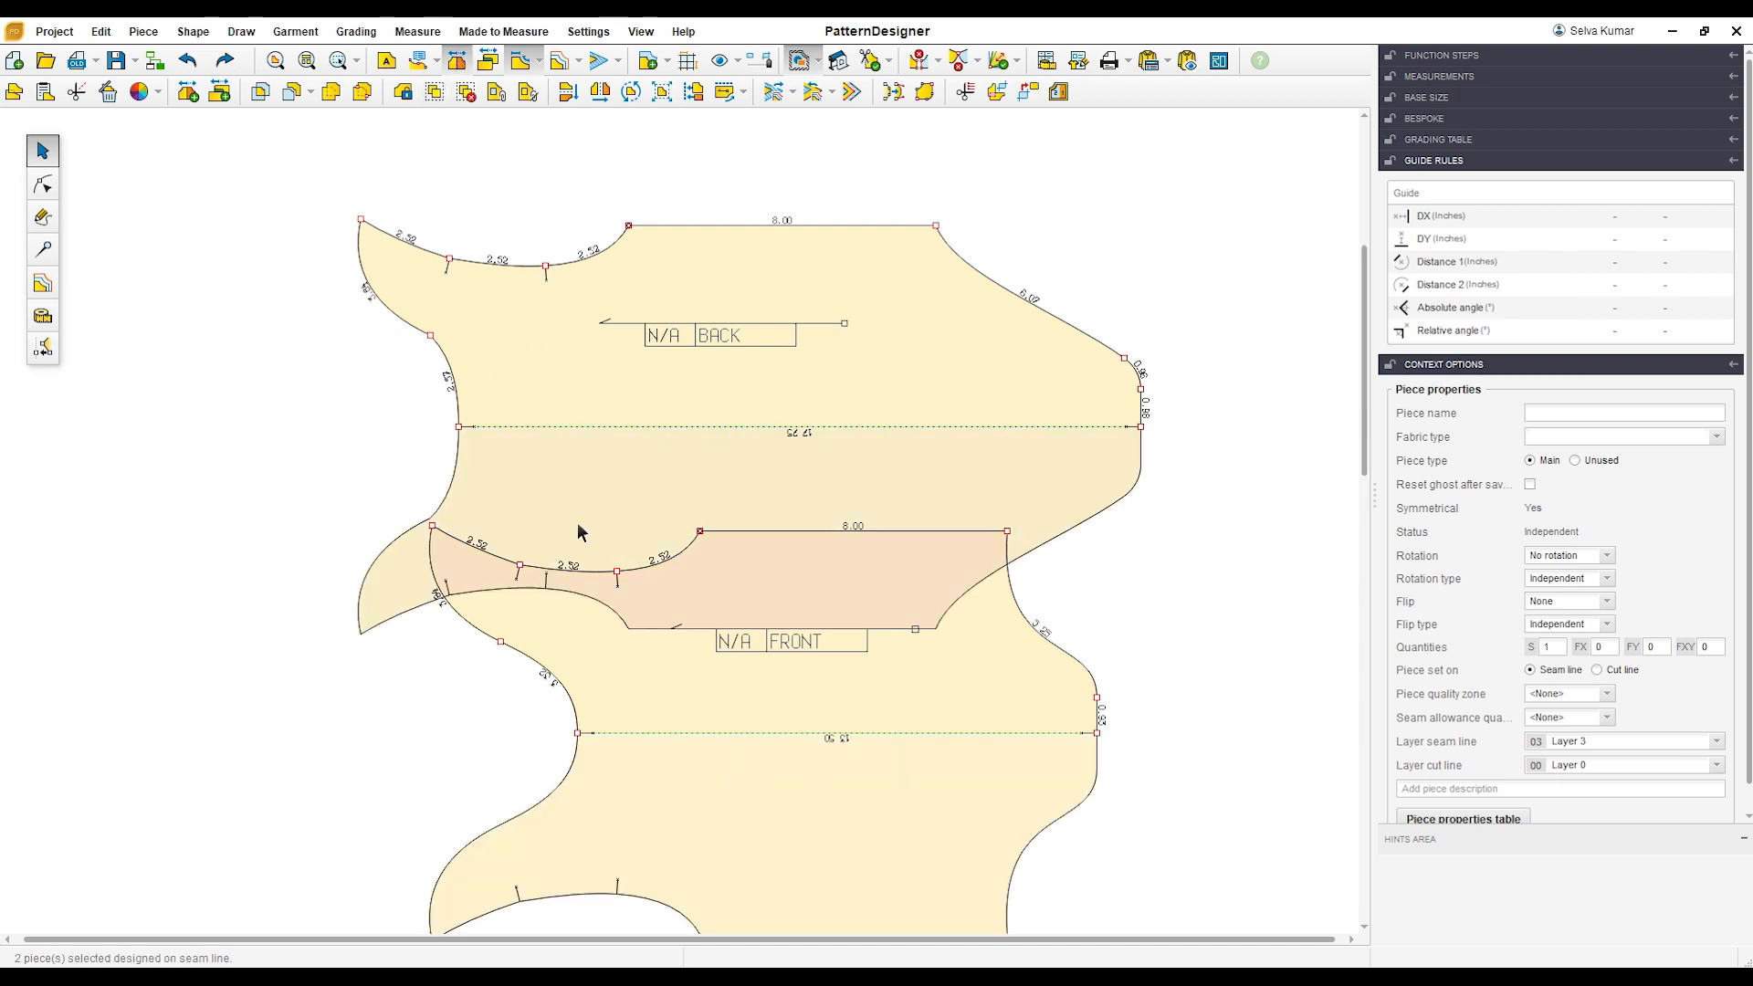
{"action": "scroll", "coordinate": [454, 341], "scroll_direction": "down", "scroll_amount": 2}
{"action": "left_click_drag", "start_coordinate": [761, 276], "coordinate": [766, 181]}
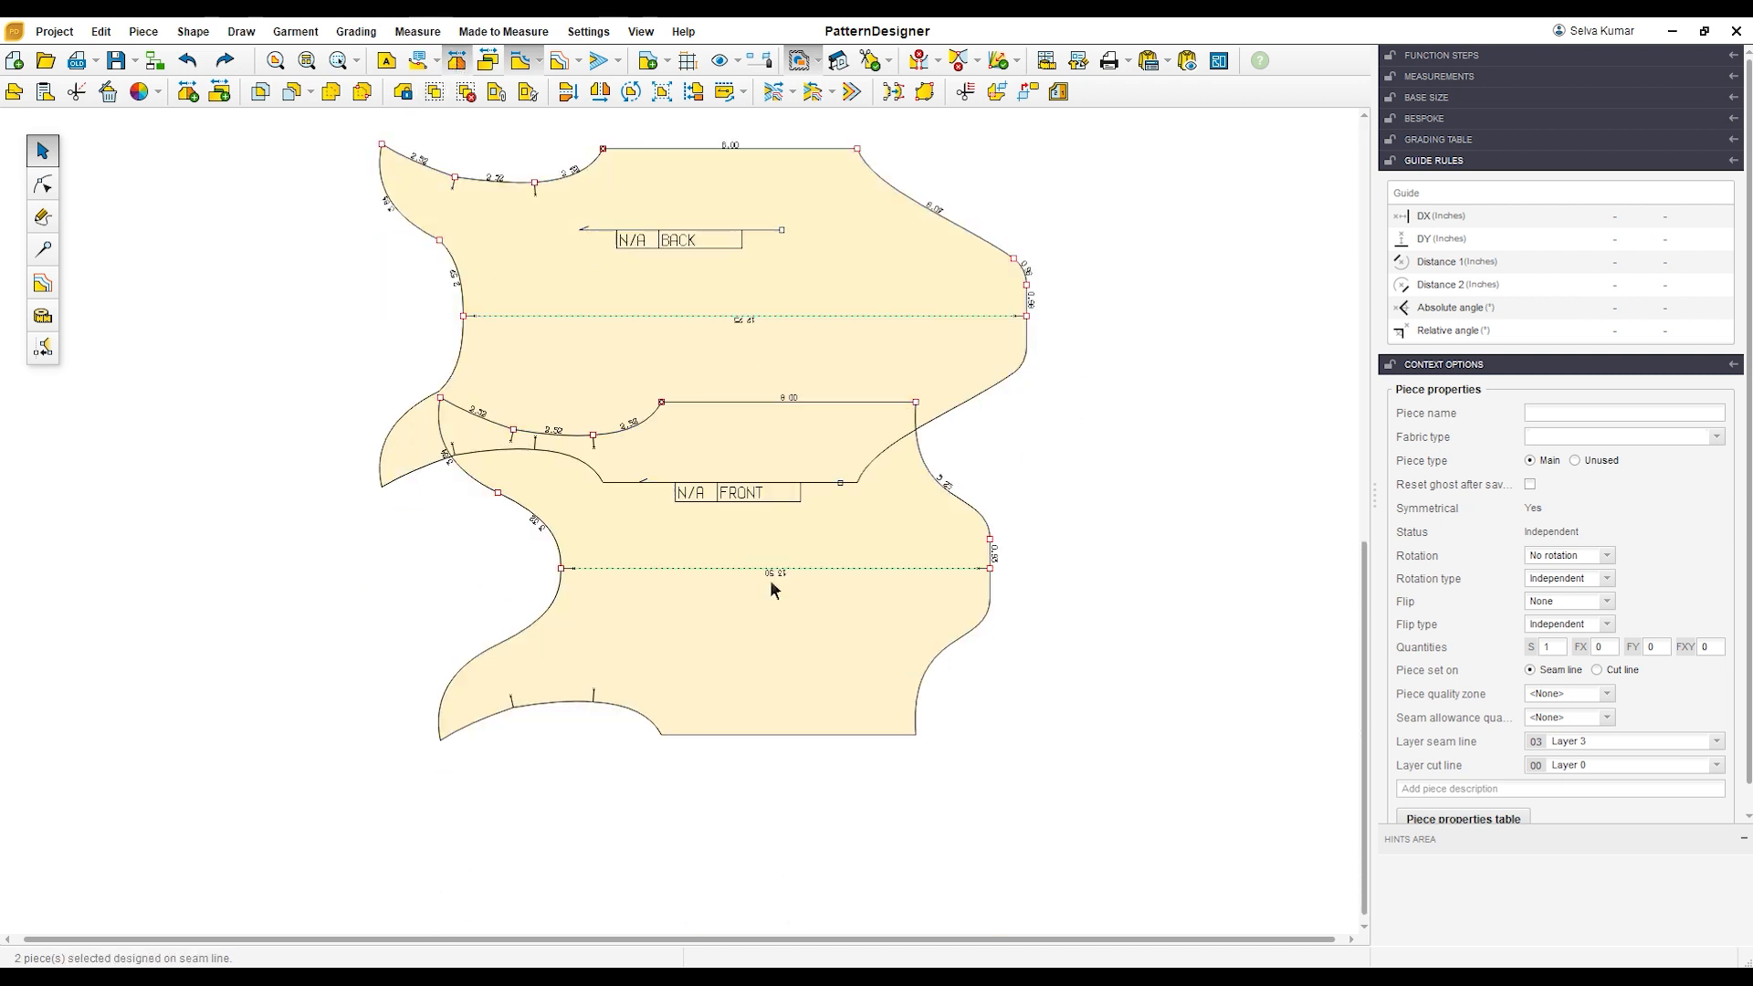
{"action": "left_click", "coordinate": [1111, 653]}
{"action": "left_click_drag", "start_coordinate": [846, 539], "coordinate": [765, 672]}
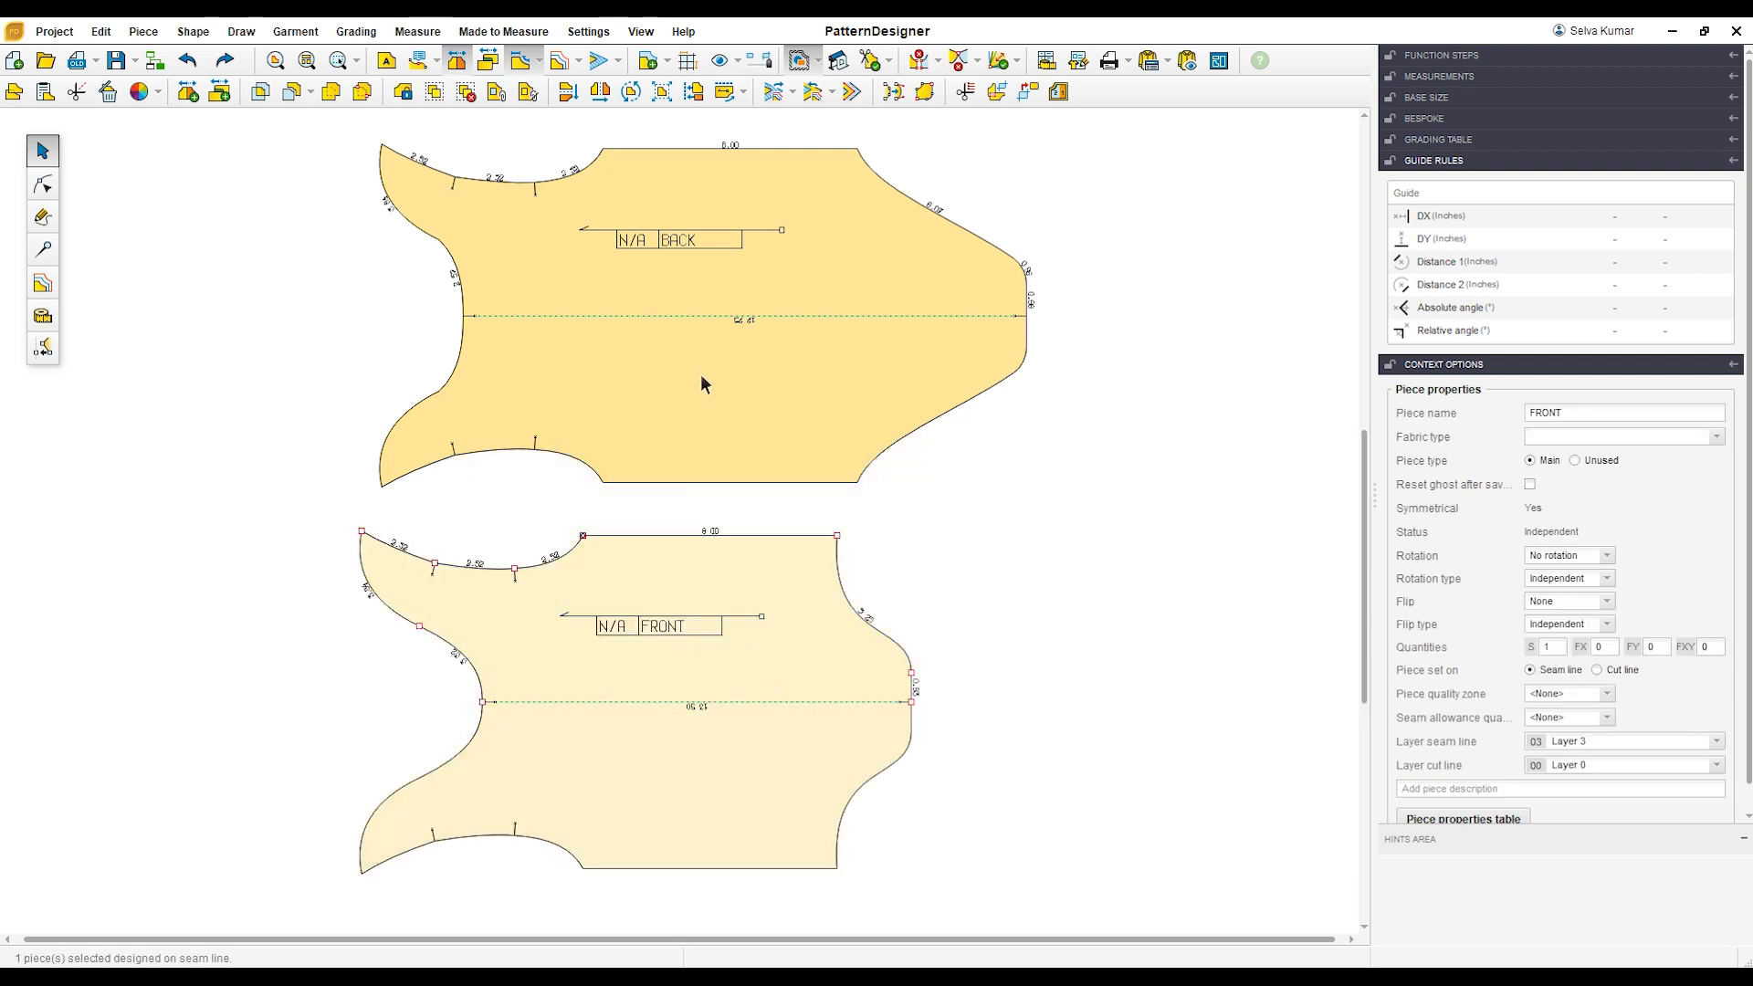
{"action": "scroll", "coordinate": [700, 379], "scroll_direction": "down", "scroll_amount": 1}
{"action": "left_click", "coordinate": [715, 302]}
{"action": "left_click_drag", "start_coordinate": [726, 290], "coordinate": [713, 287]}
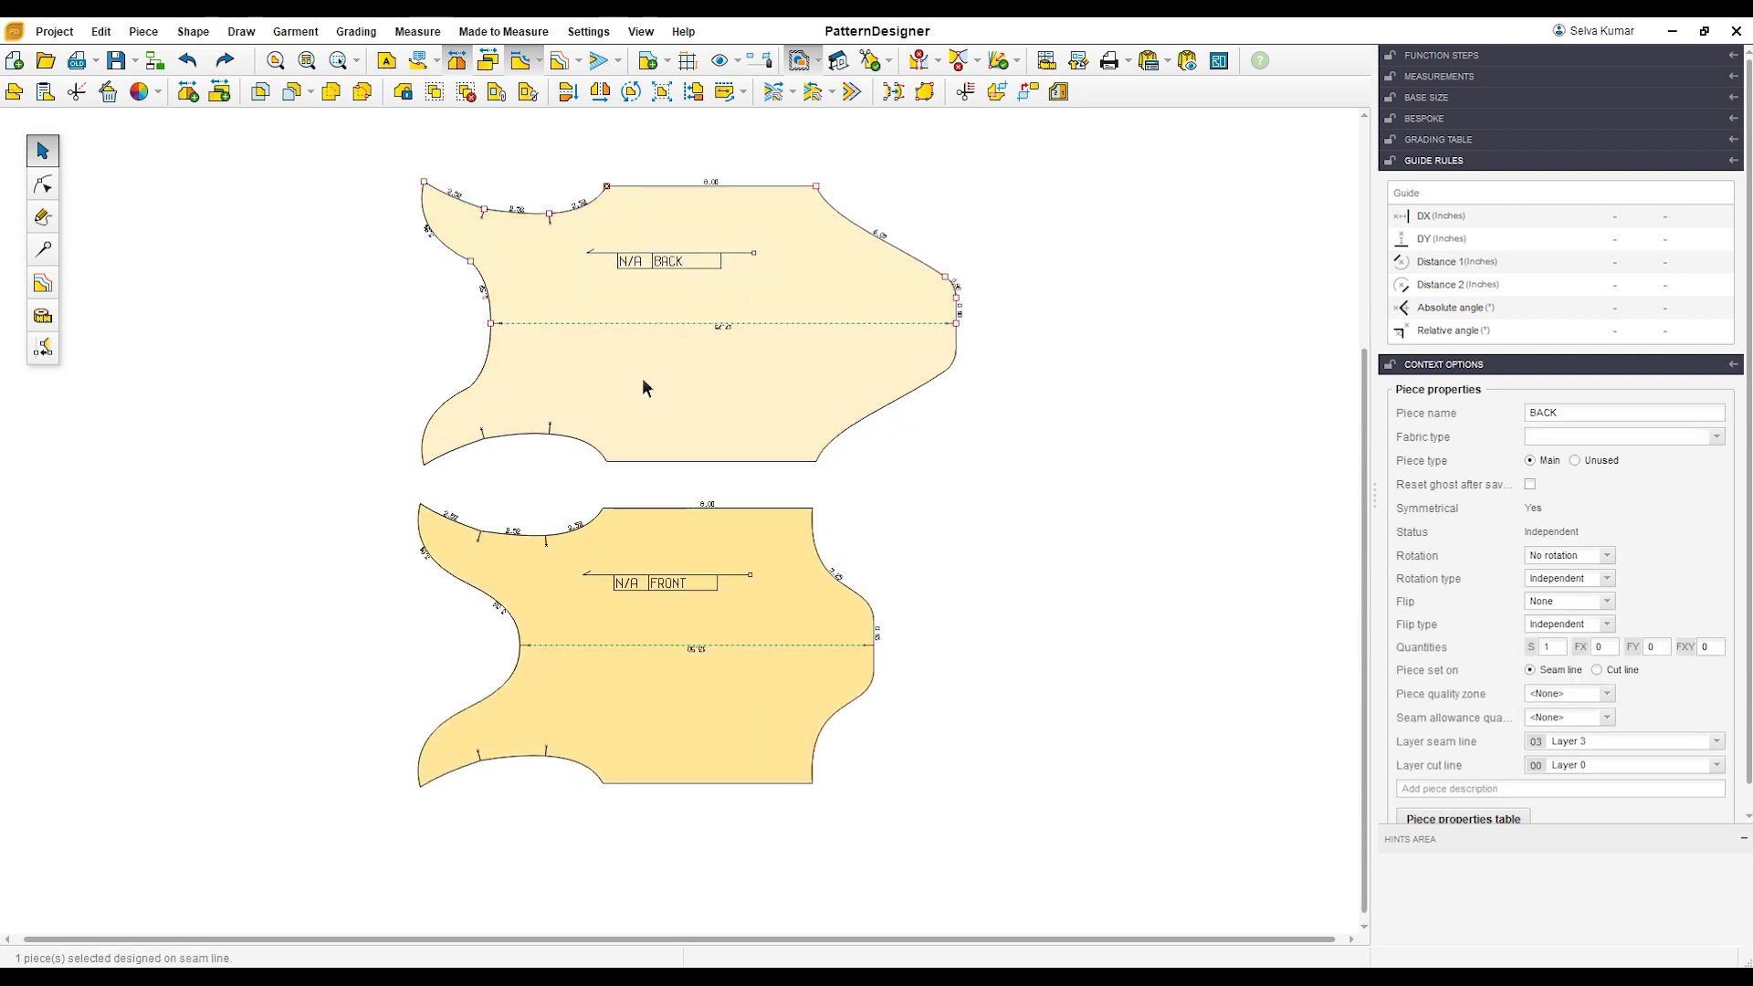
Step: Hide the BACK's seam lengths and overlay FRONT on BACK with their side seams aligned to compare the outlines
{"action": "left_click", "coordinate": [522, 65]}
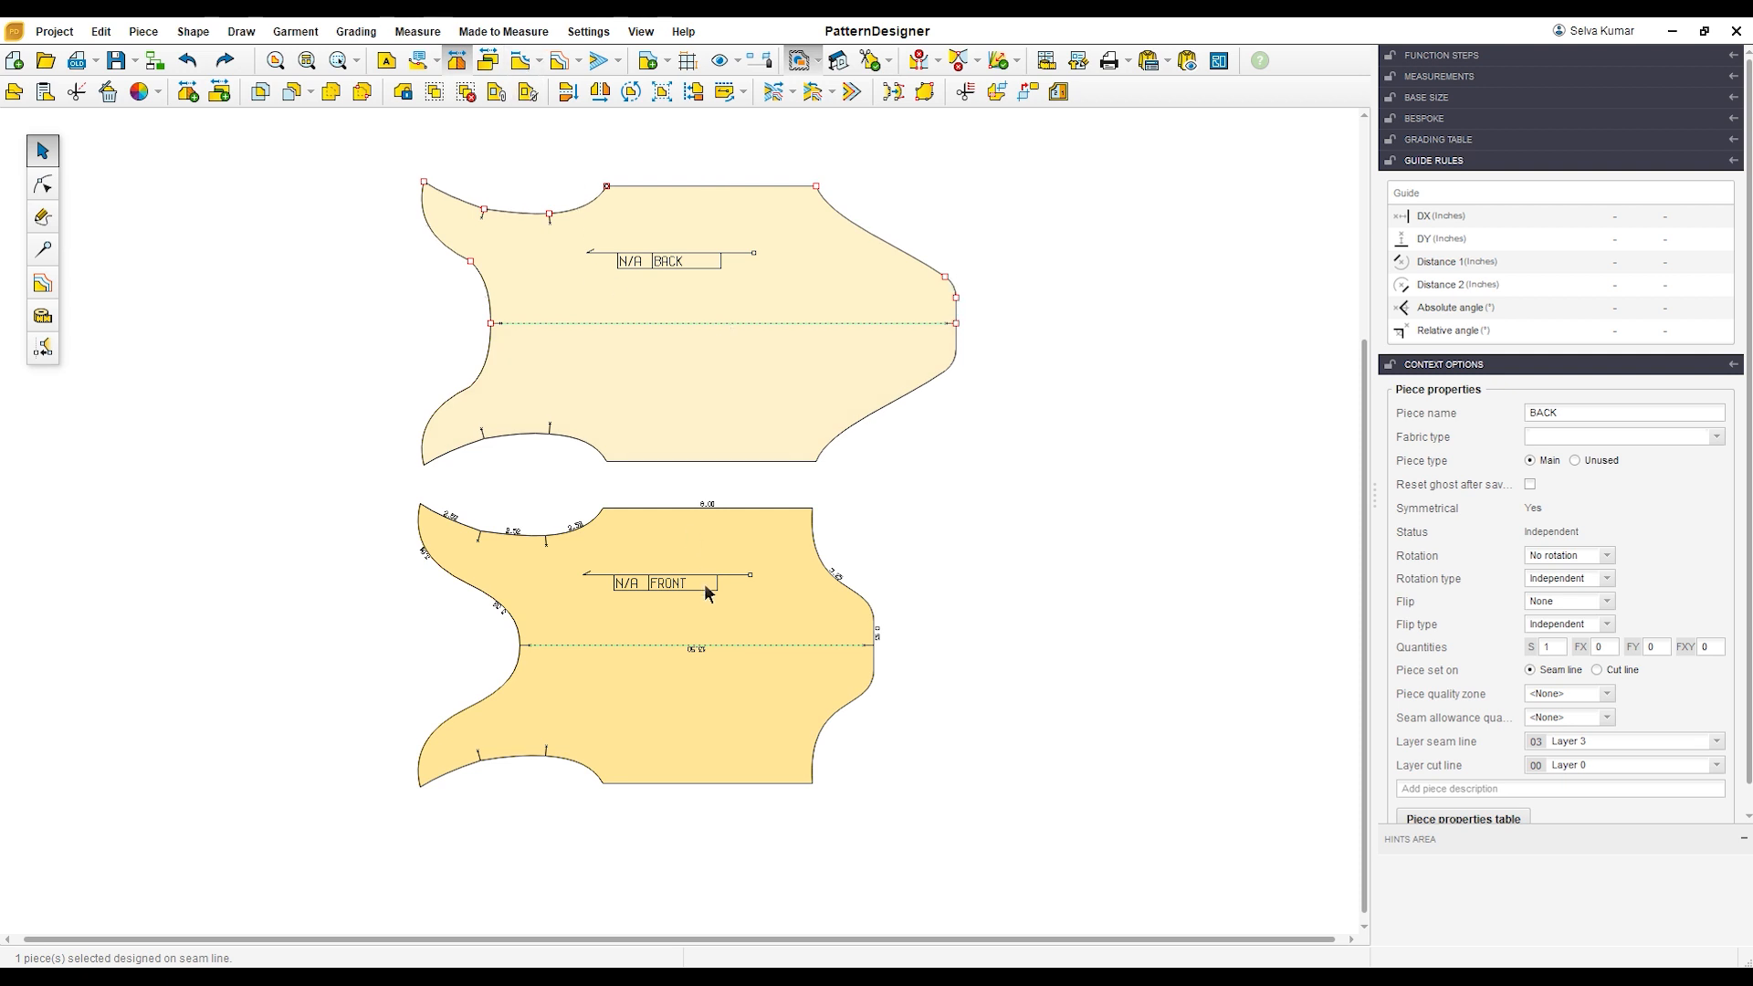
{"action": "left_click", "coordinate": [644, 543]}
{"action": "left_click_drag", "start_coordinate": [614, 520], "coordinate": [612, 194]}
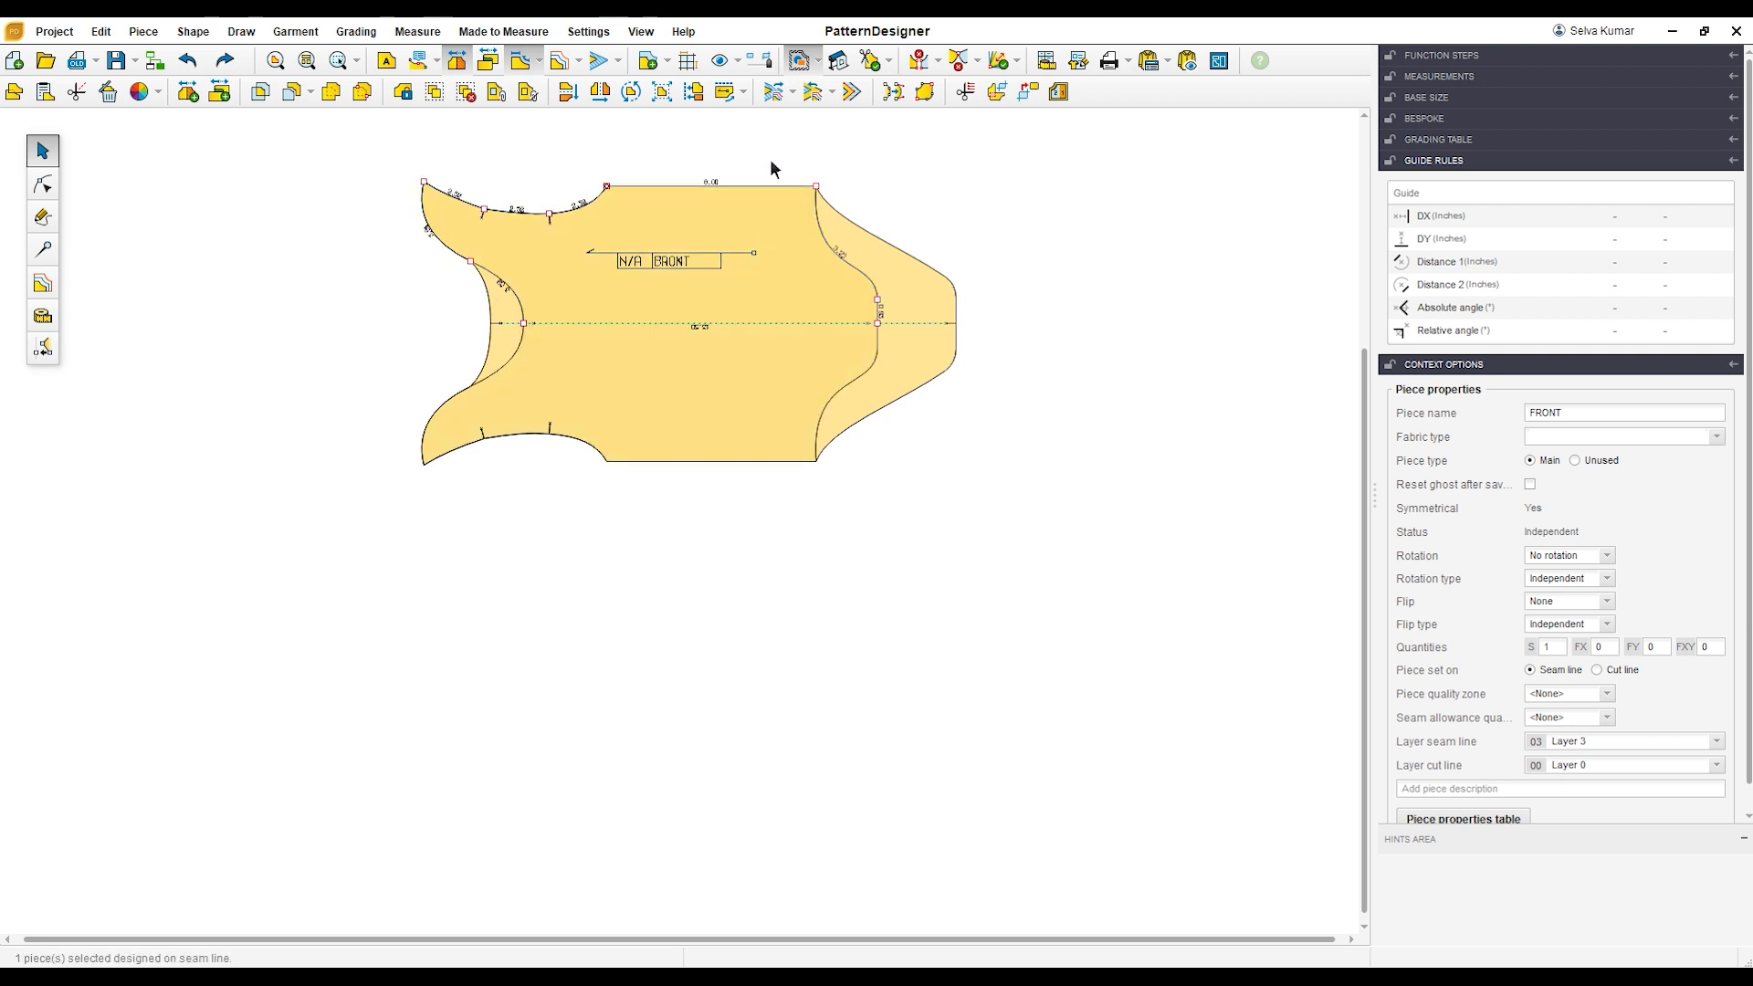
{"action": "scroll", "coordinate": [770, 168], "scroll_direction": "up", "scroll_amount": 3}
{"action": "scroll", "coordinate": [763, 181], "scroll_direction": "down", "scroll_amount": 1}
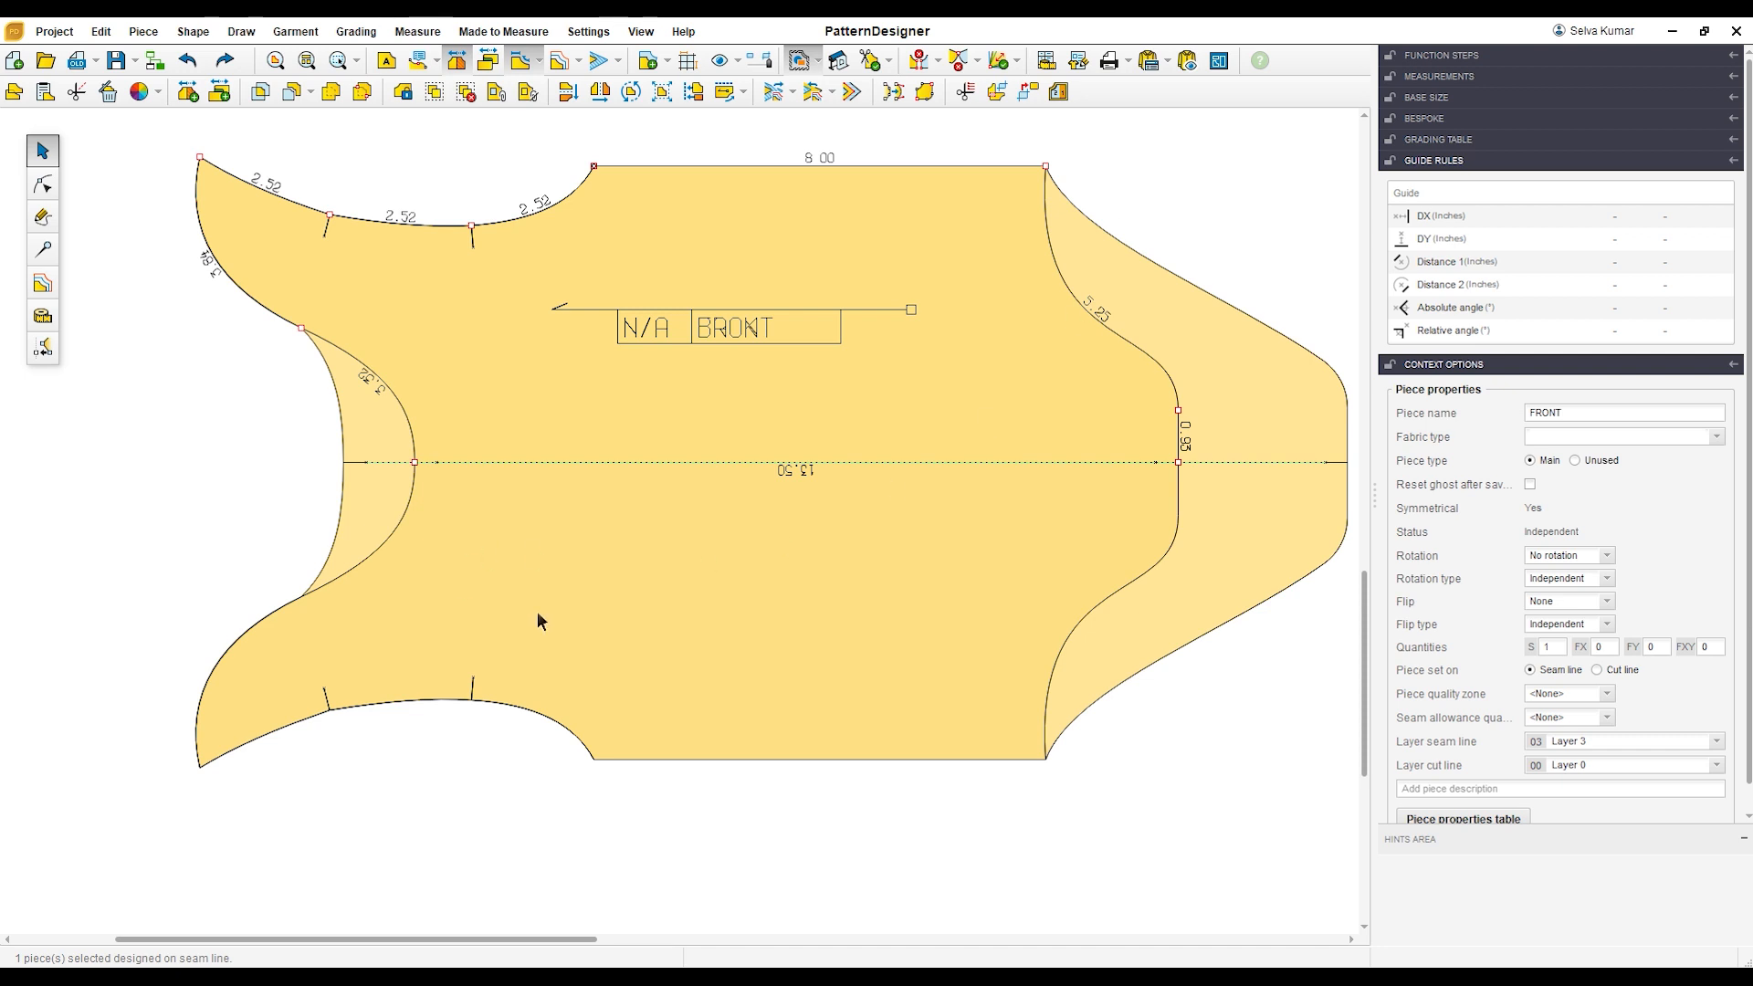
{"action": "scroll", "coordinate": [835, 539], "scroll_direction": "down", "scroll_amount": 2}
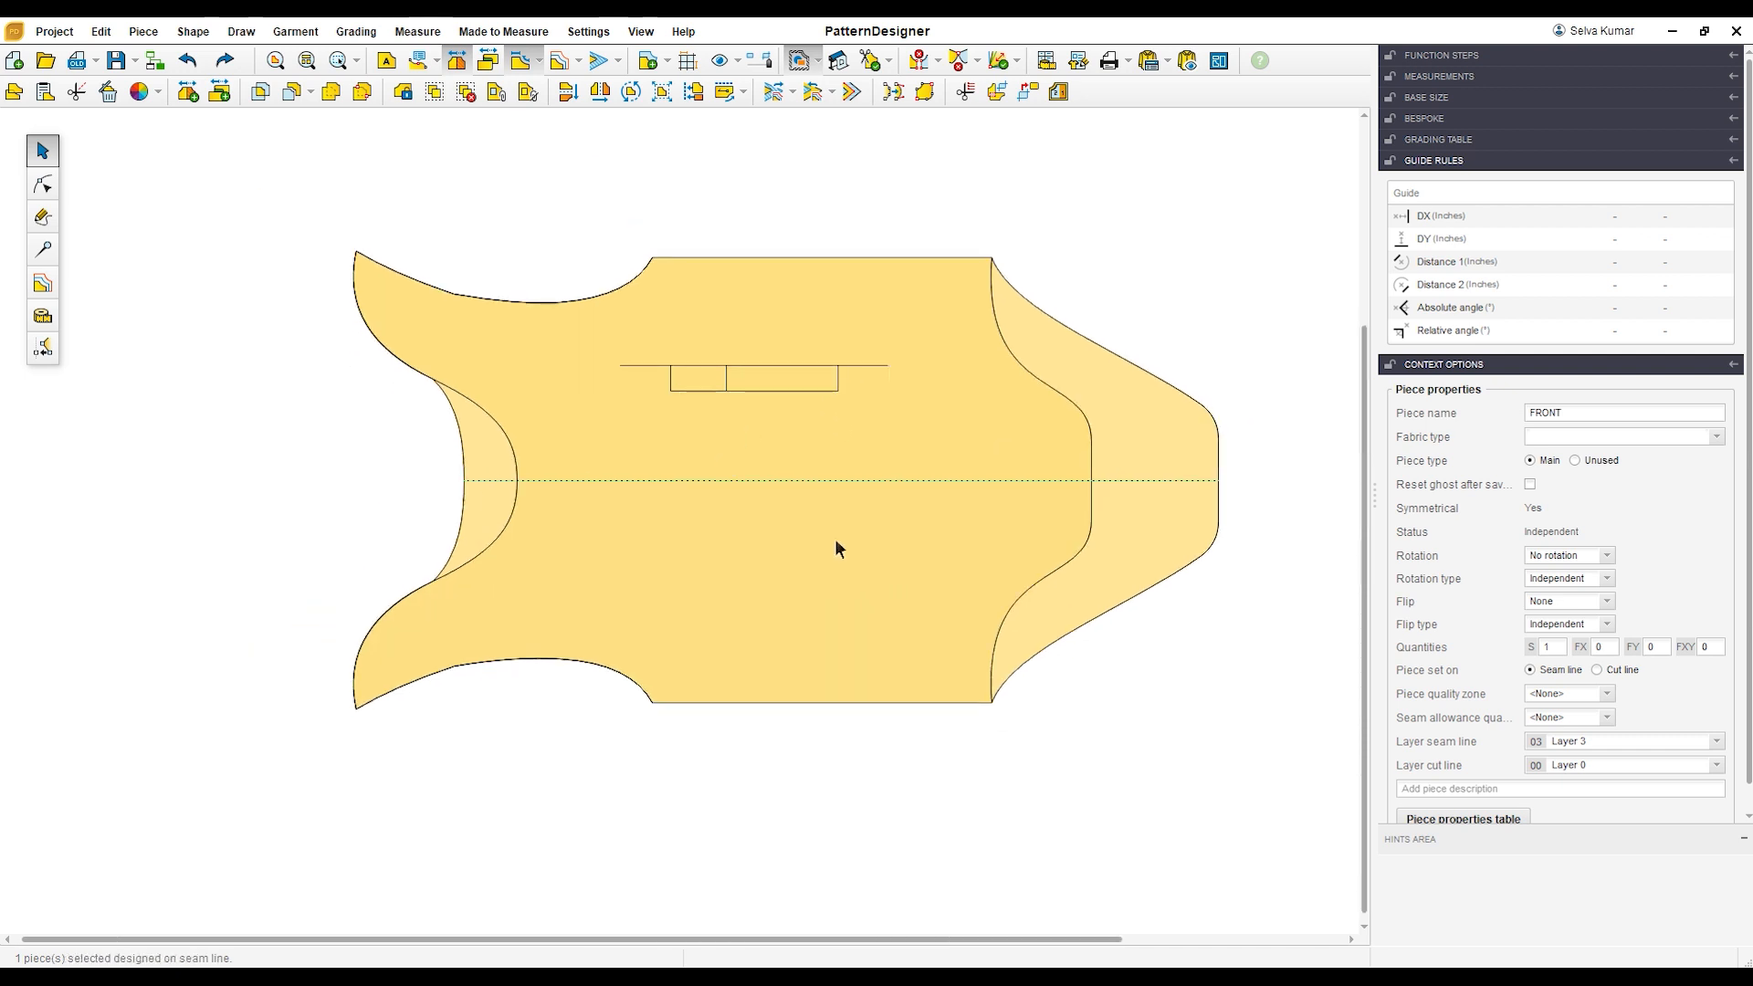
{"action": "scroll", "coordinate": [1275, 470], "scroll_direction": "up", "scroll_amount": 1}
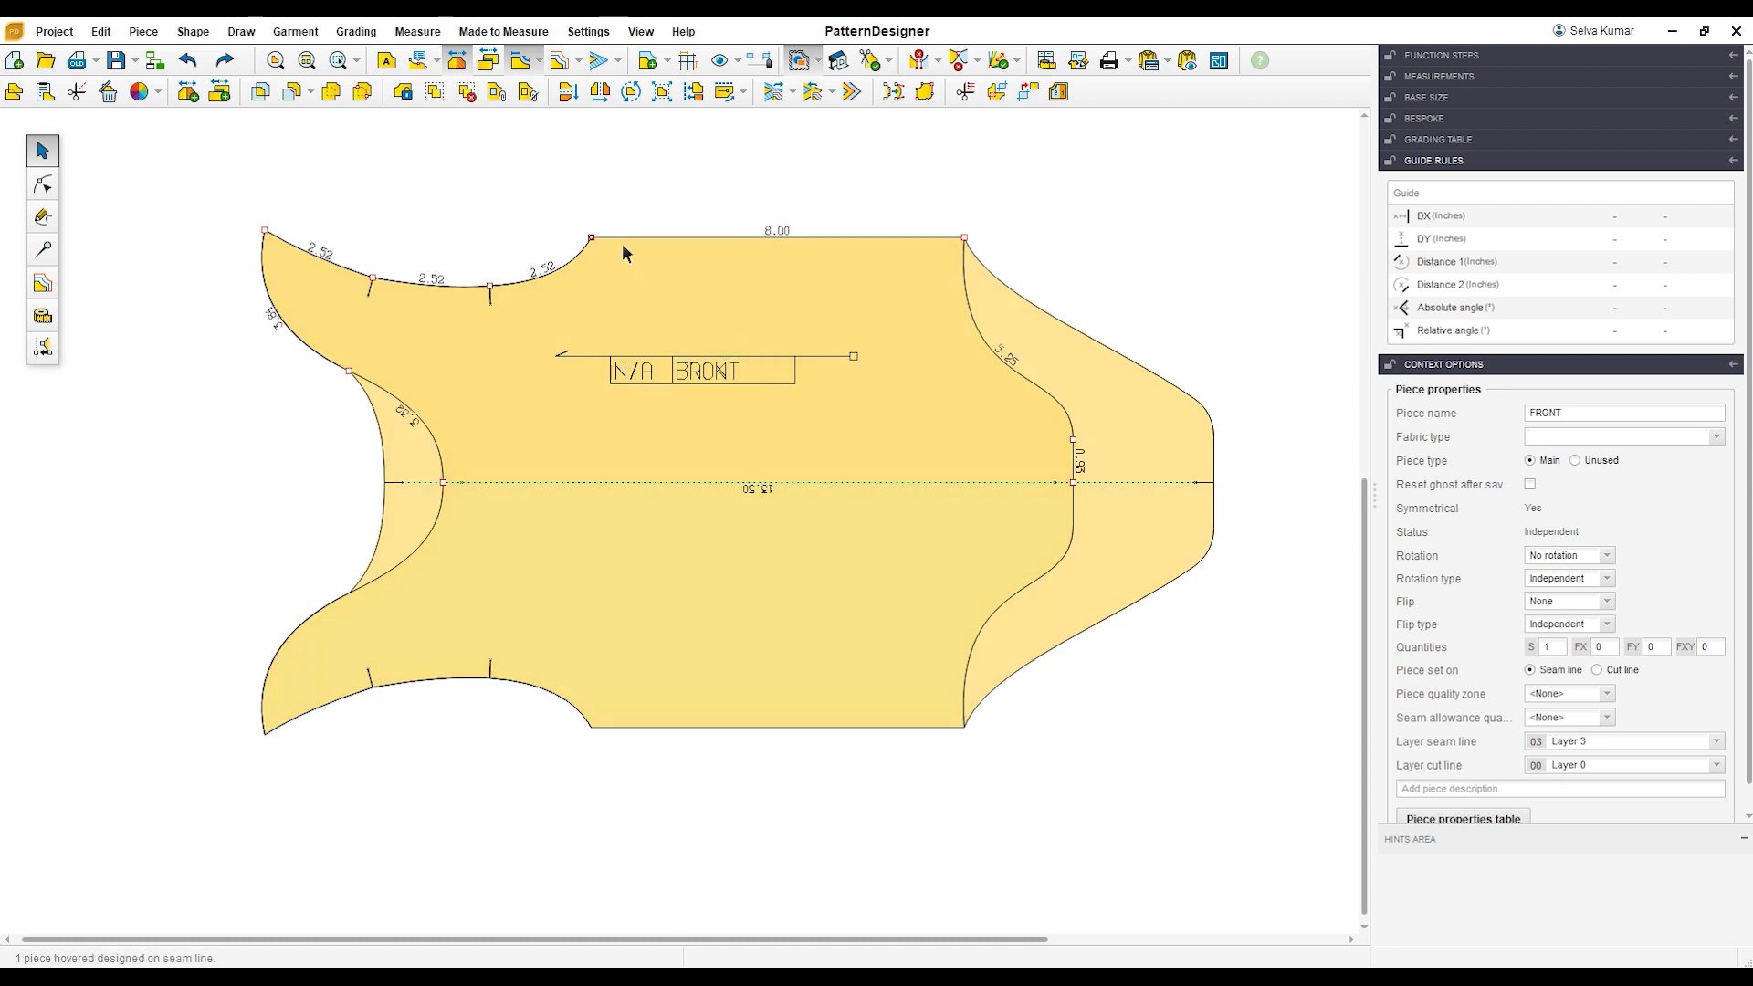
Step: Separate FRONT from BACK and move both pieces down, leaving empty space above the BACK
{"action": "scroll", "coordinate": [608, 228], "scroll_direction": "down", "scroll_amount": 1}
{"action": "left_click_drag", "start_coordinate": [680, 309], "coordinate": [704, 661]}
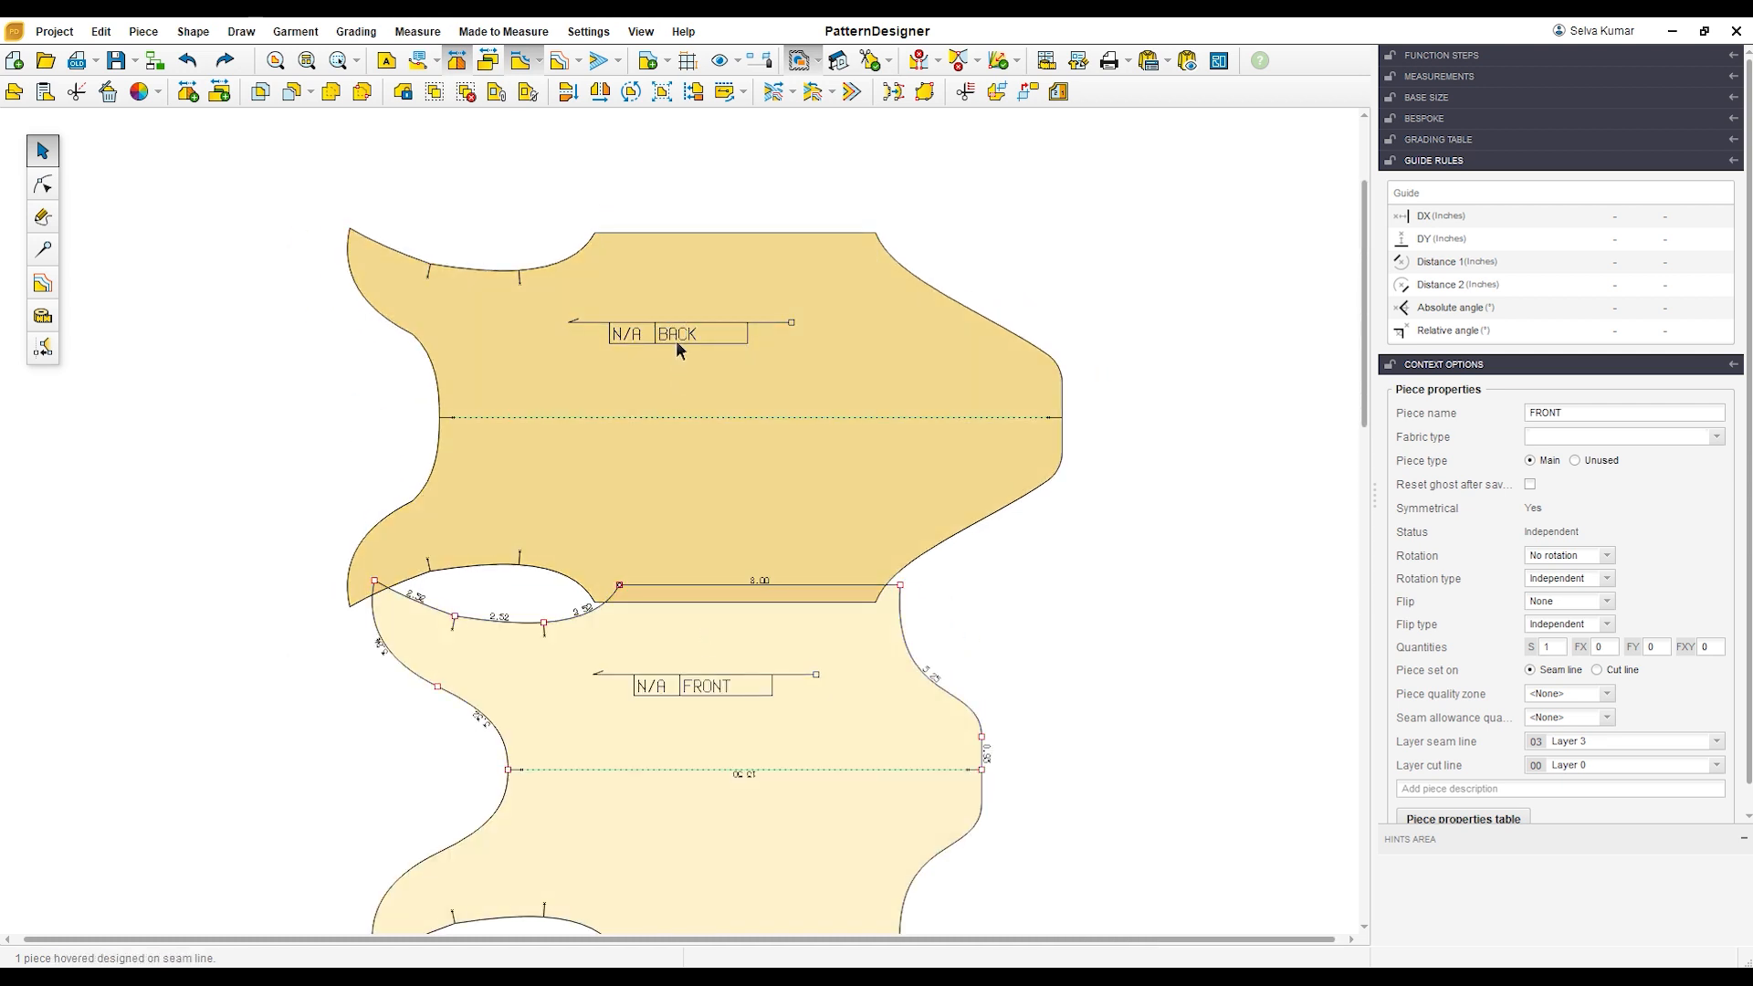
{"action": "left_click_drag", "start_coordinate": [765, 773], "coordinate": [765, 958]}
{"action": "left_click_drag", "start_coordinate": [679, 322], "coordinate": [677, 600]}
Step: Draw a rectangular piece 4 inches wide and 3.5 inches high in the empty space above the BACK
{"action": "scroll", "coordinate": [626, 583], "scroll_direction": "up", "scroll_amount": 4}
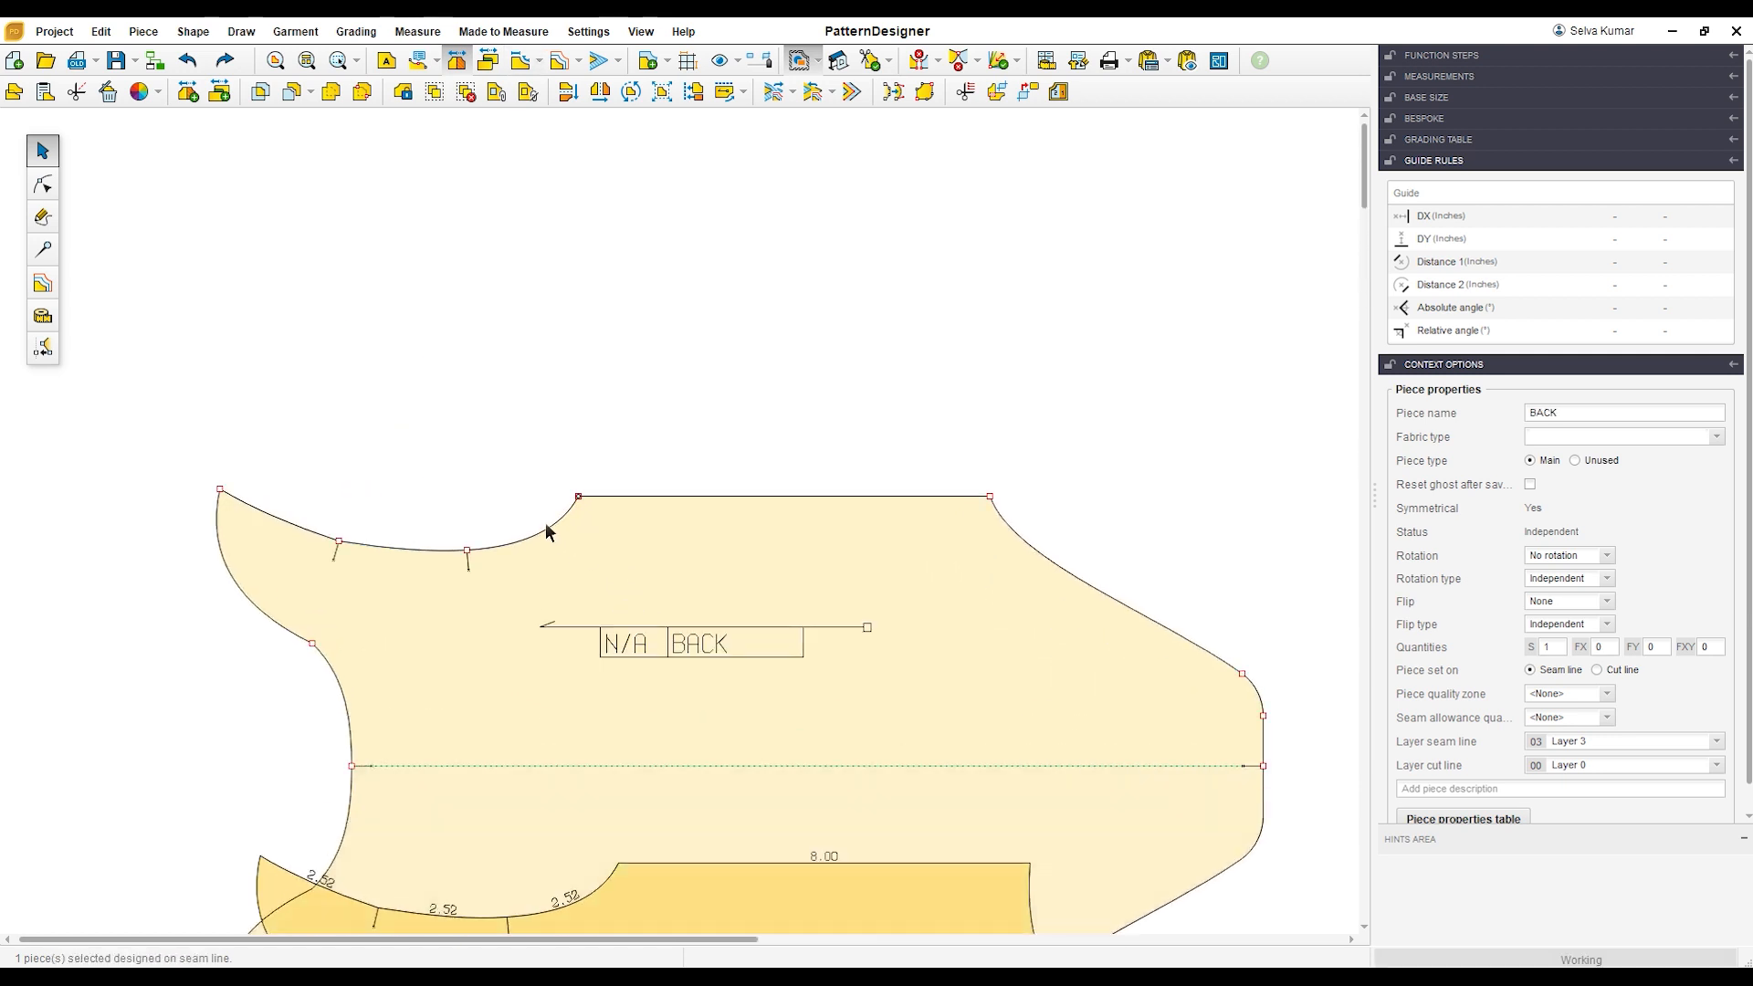
{"action": "left_click", "coordinate": [42, 216]}
{"action": "left_click", "coordinate": [44, 91]}
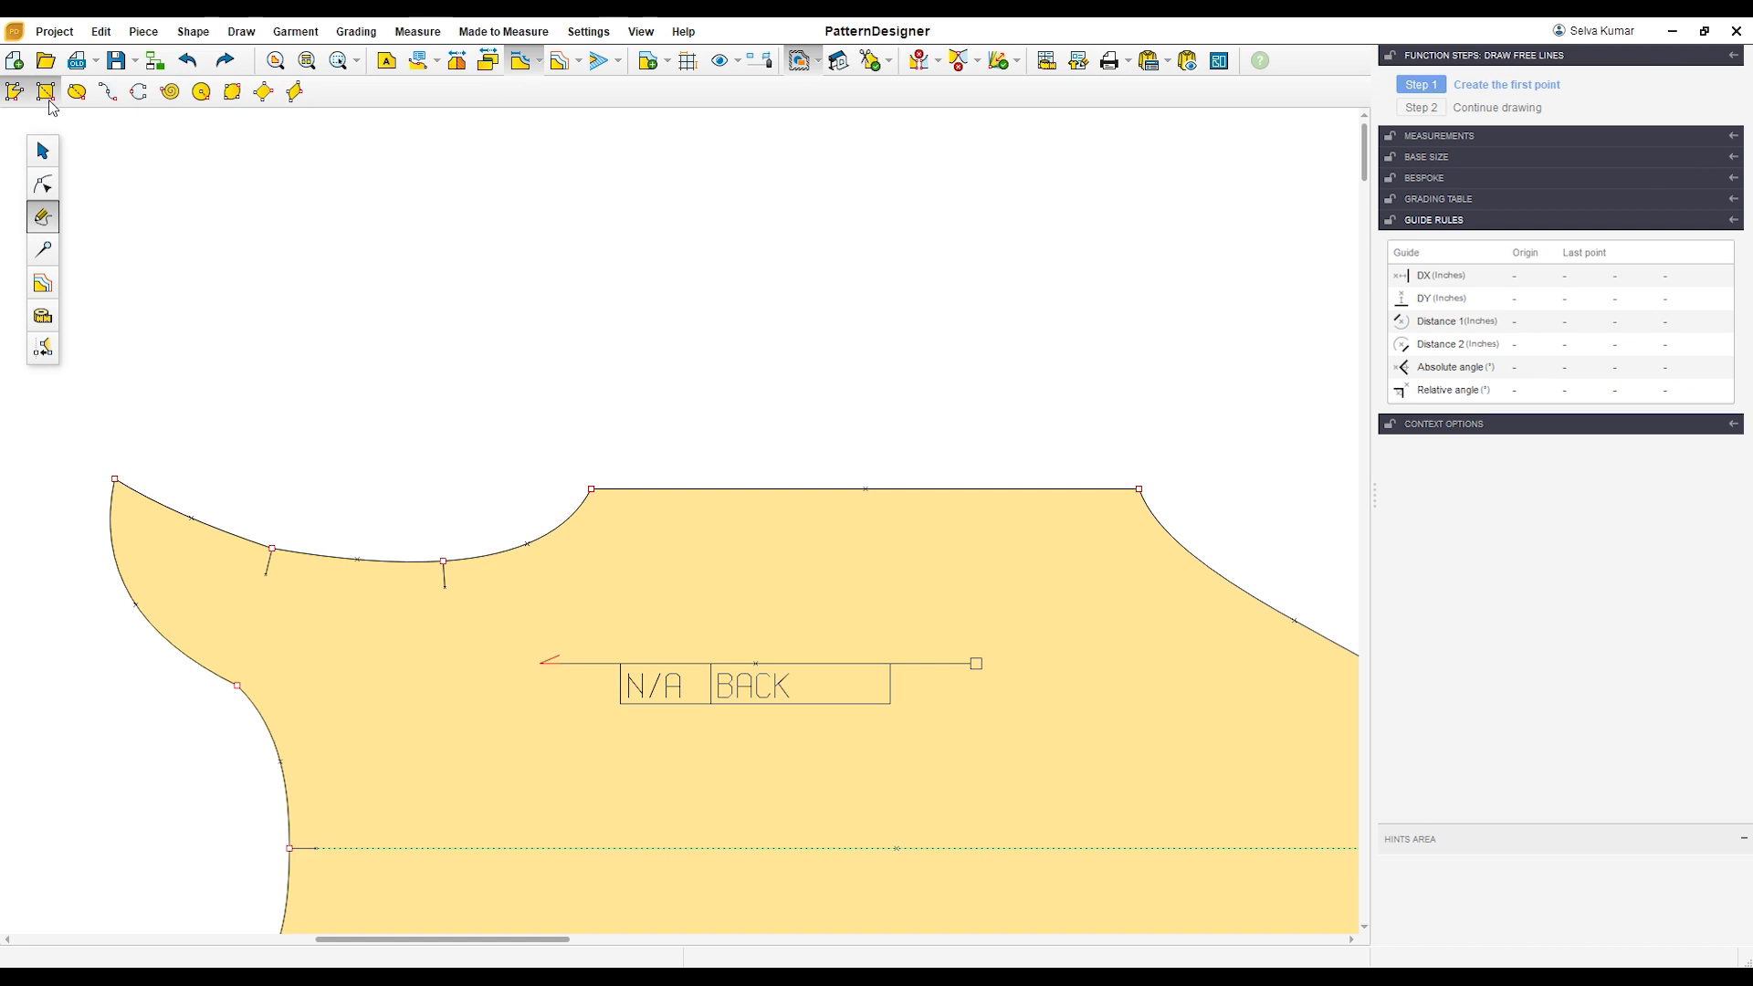
{"action": "left_click", "coordinate": [221, 157]}
{"action": "left_click", "coordinate": [600, 433]}
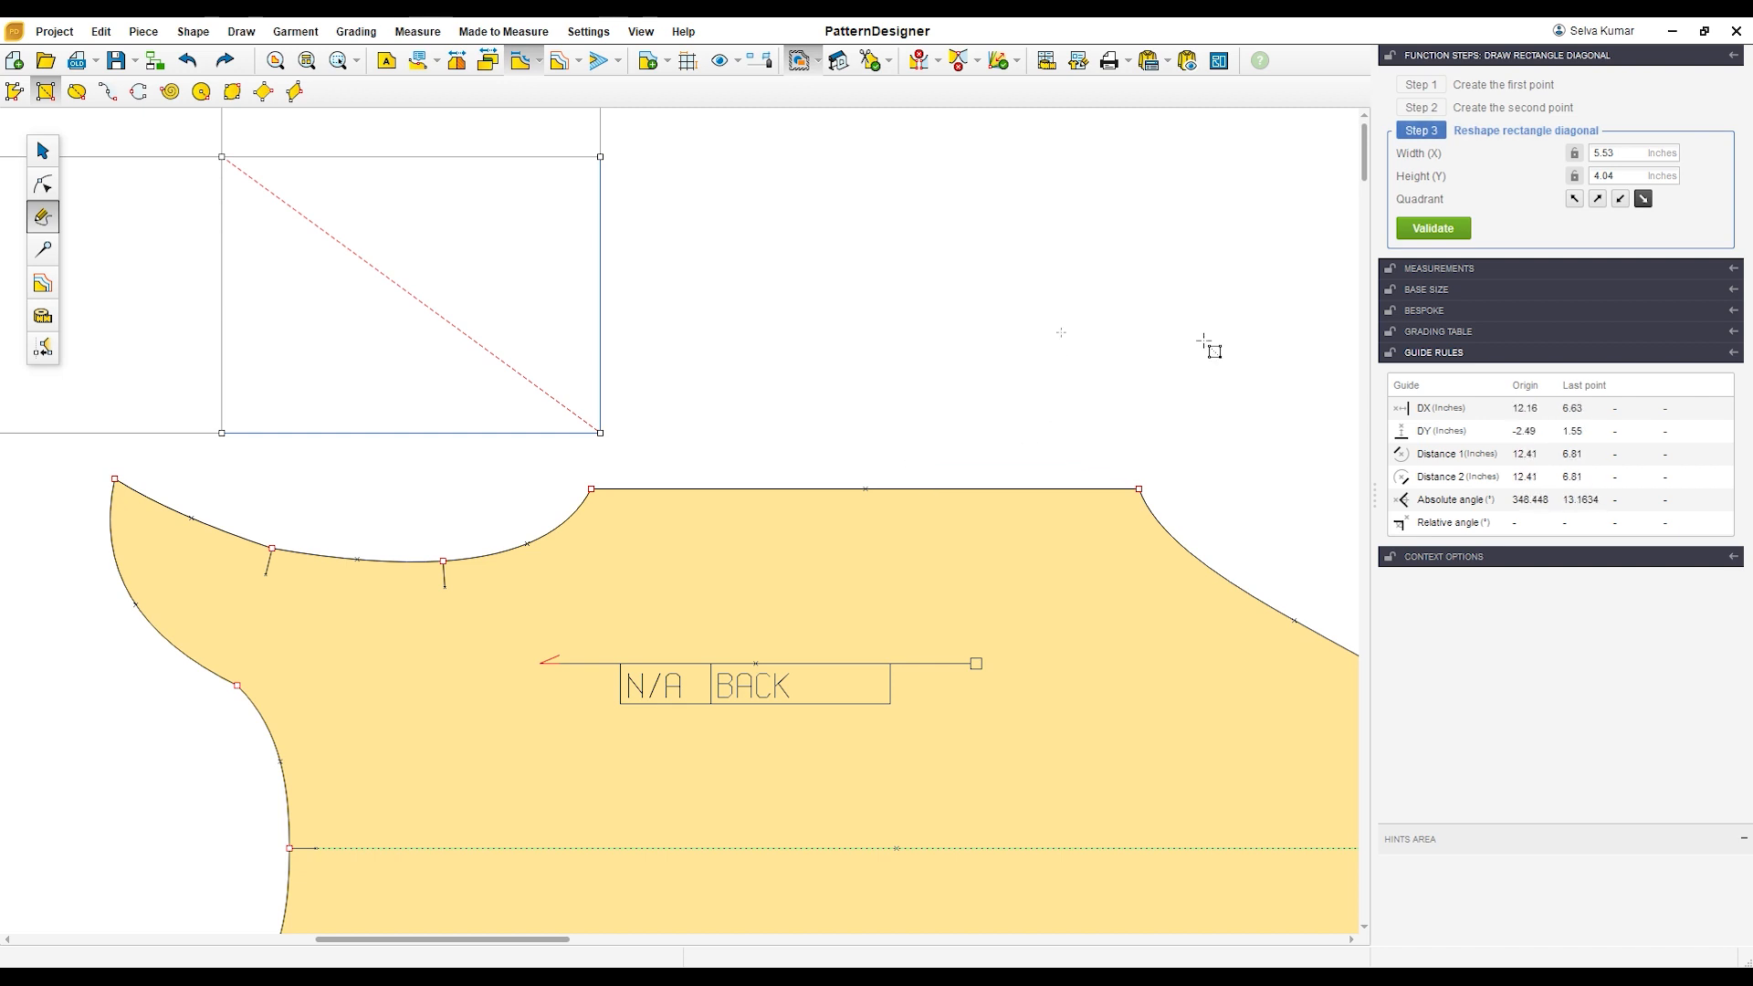
{"action": "left_click", "coordinate": [1635, 155]}
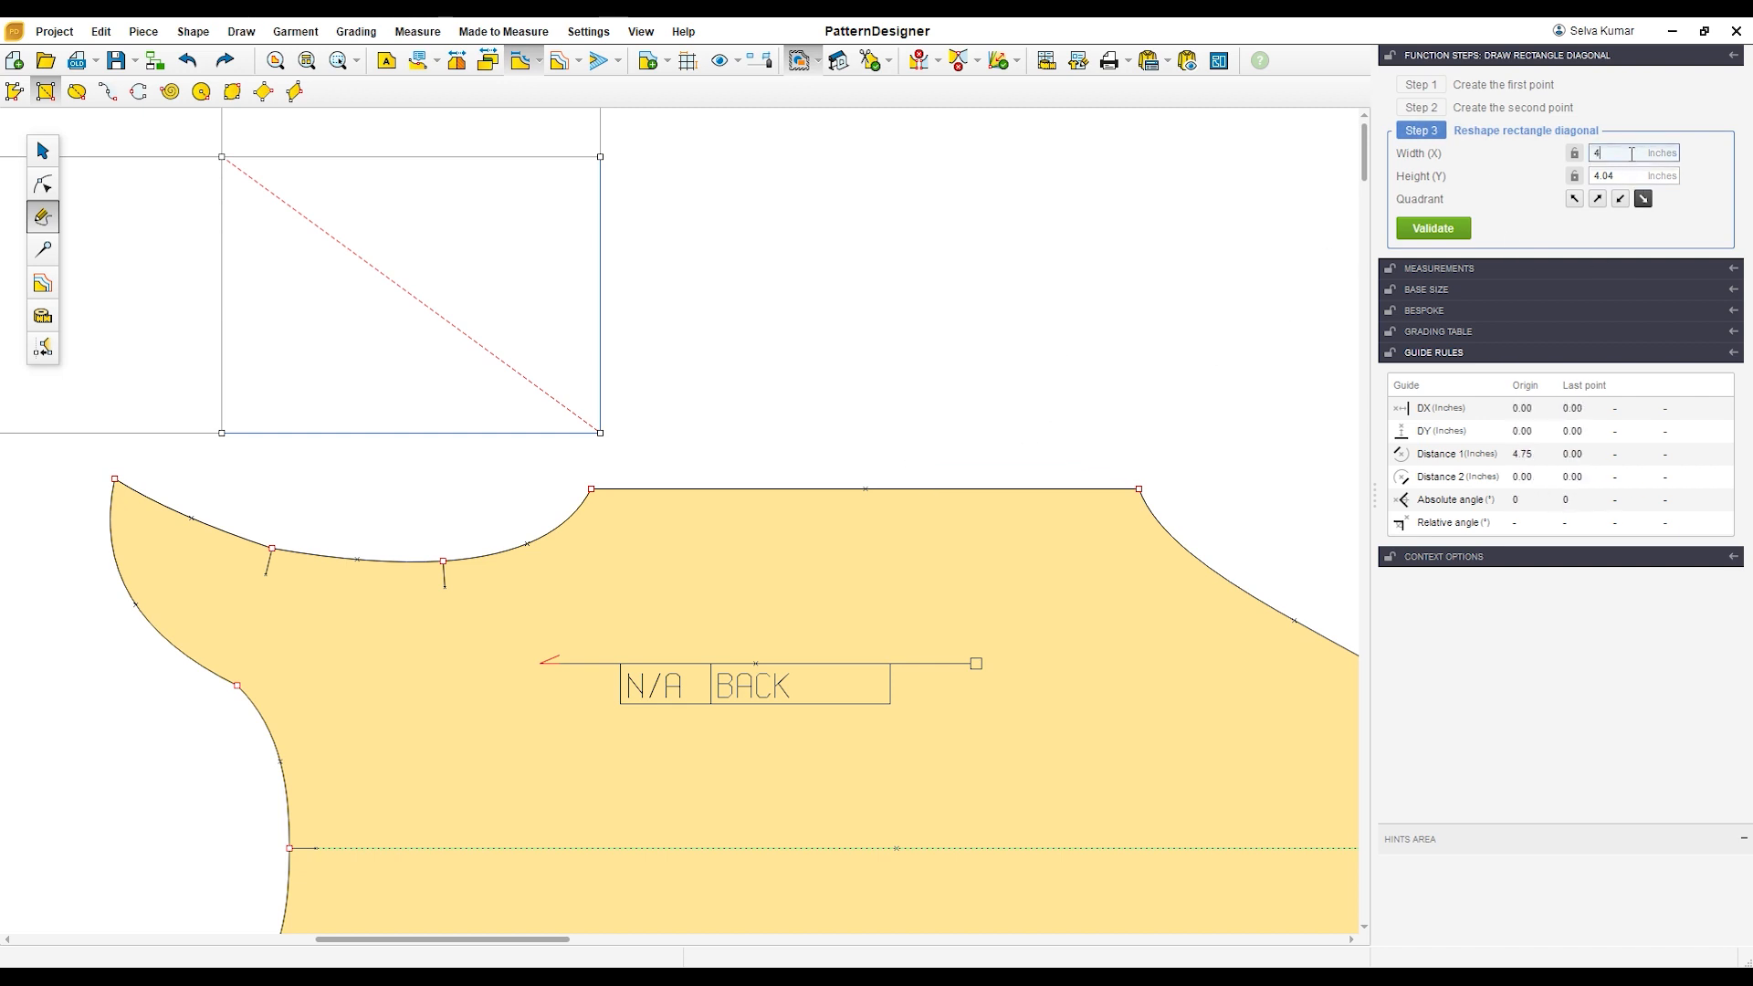
{"action": "type", "text": "4"}
{"action": "key", "text": "Tab"}
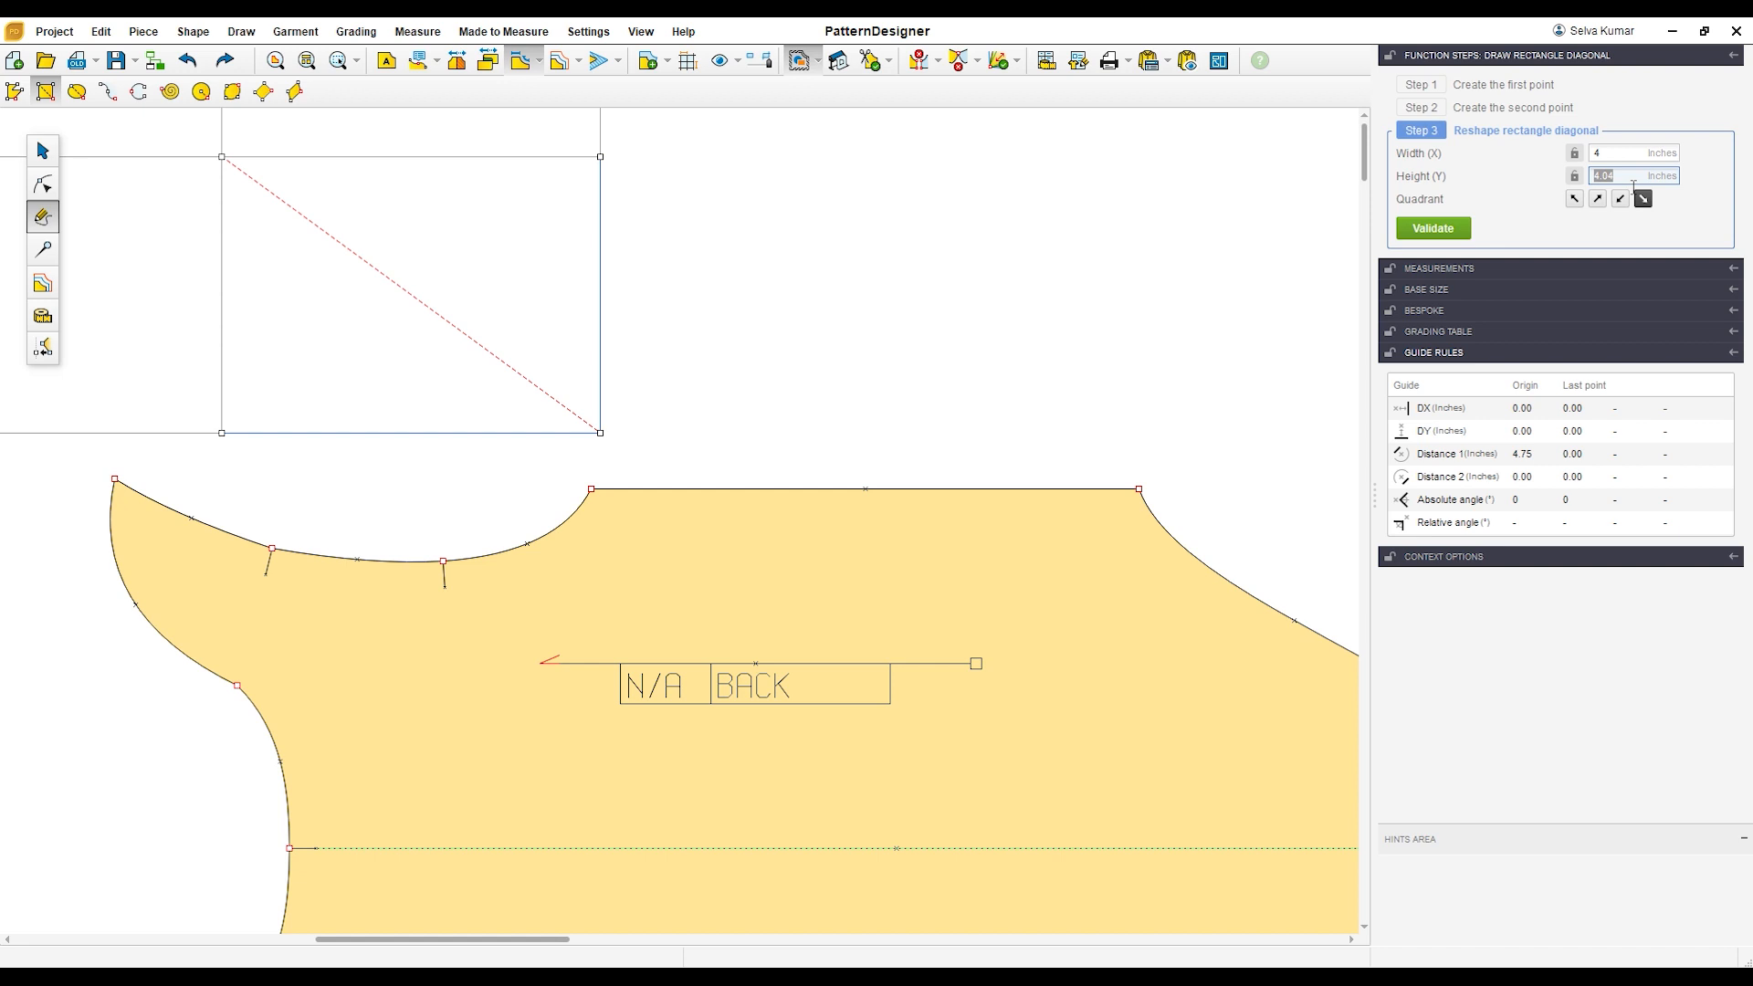
{"action": "key", "text": "Return"}
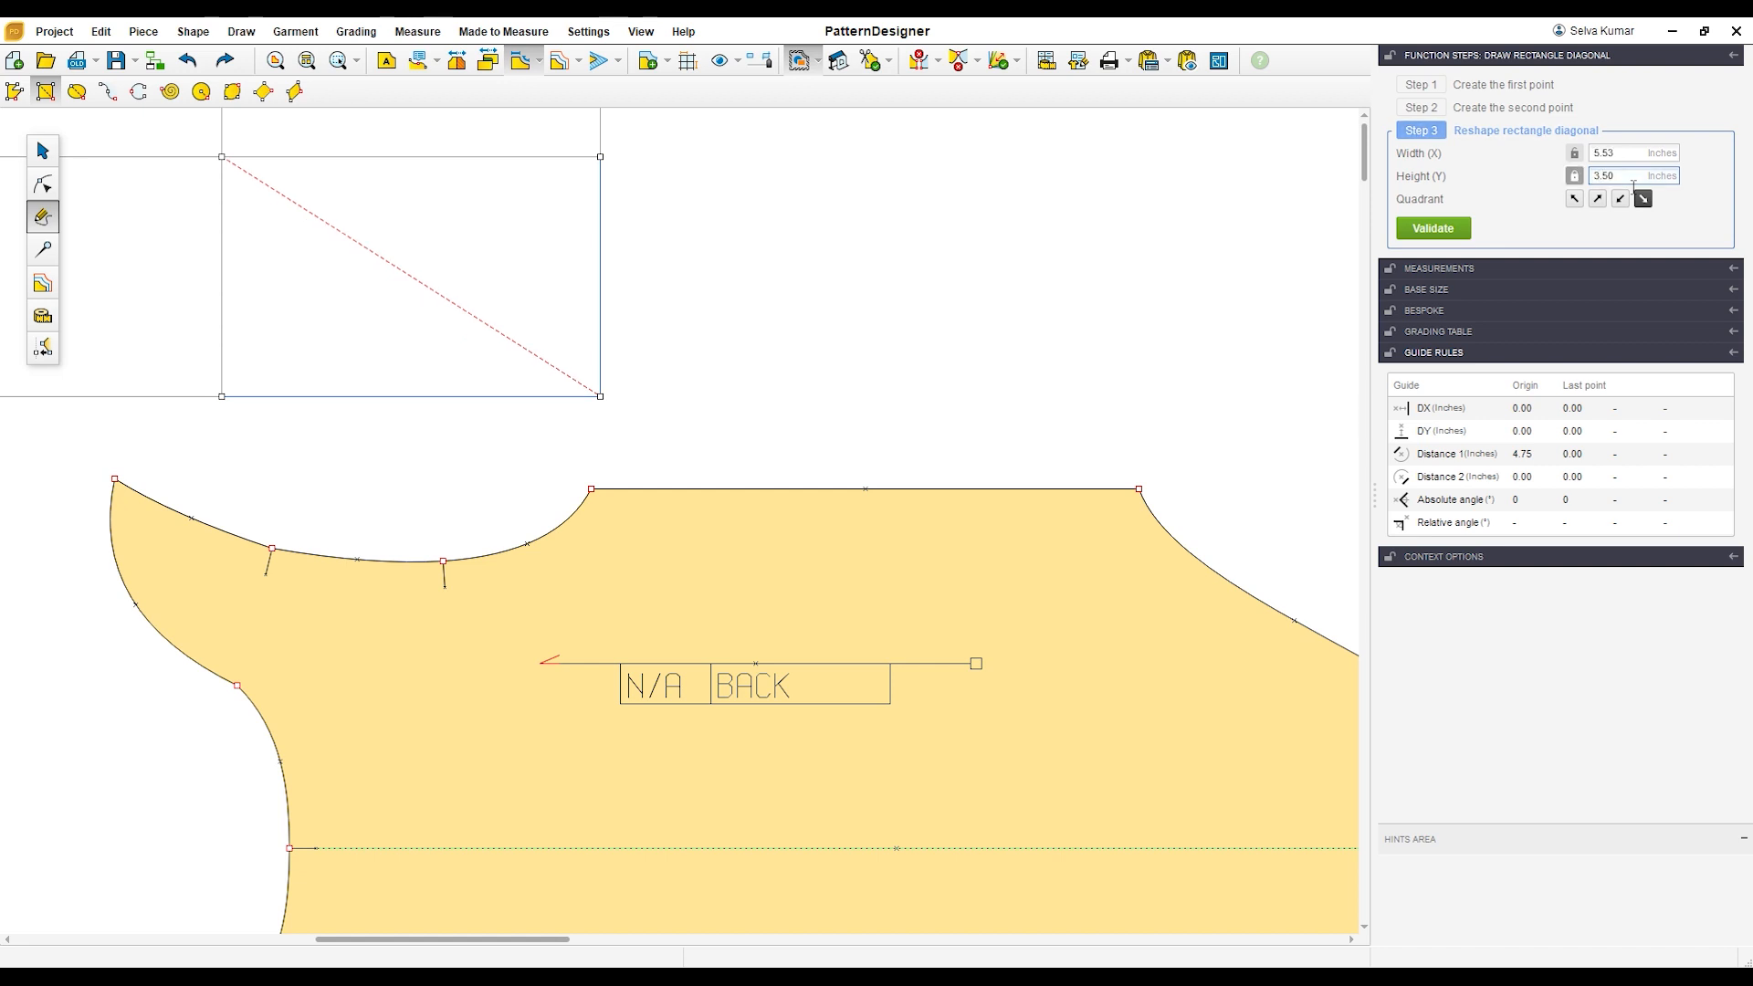
{"action": "left_click", "coordinate": [1630, 155]}
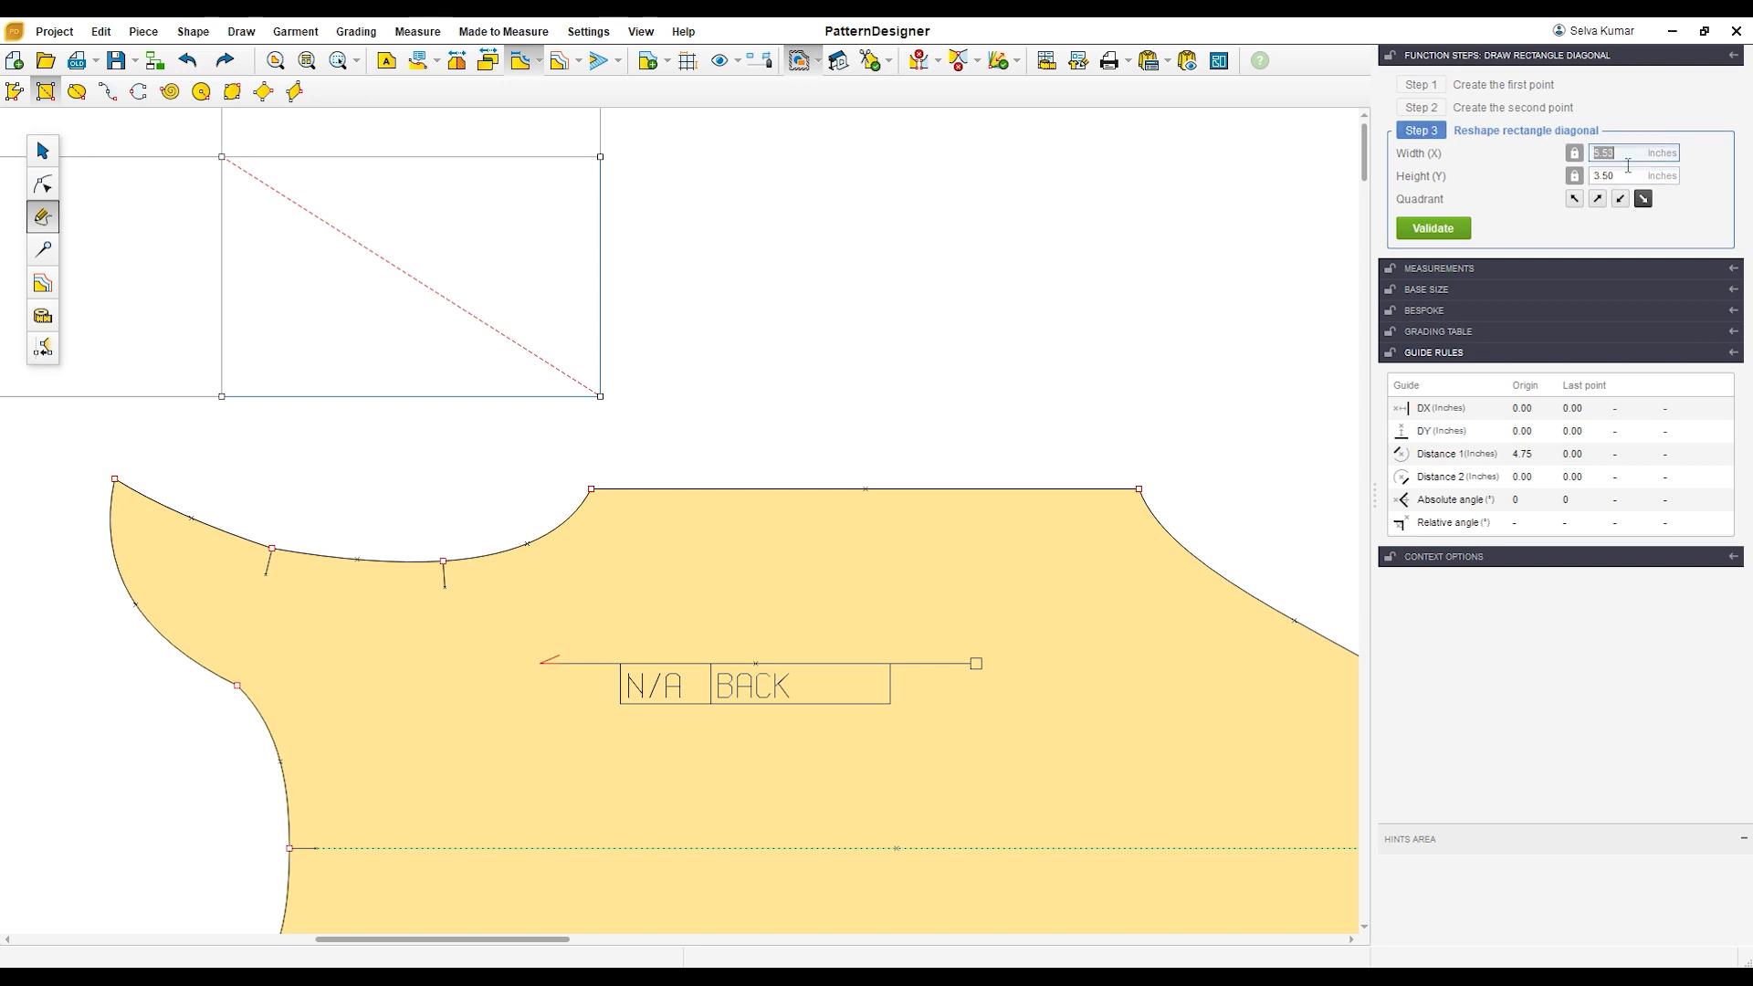
{"action": "type", "text": "4"}
{"action": "key", "text": "Tab"}
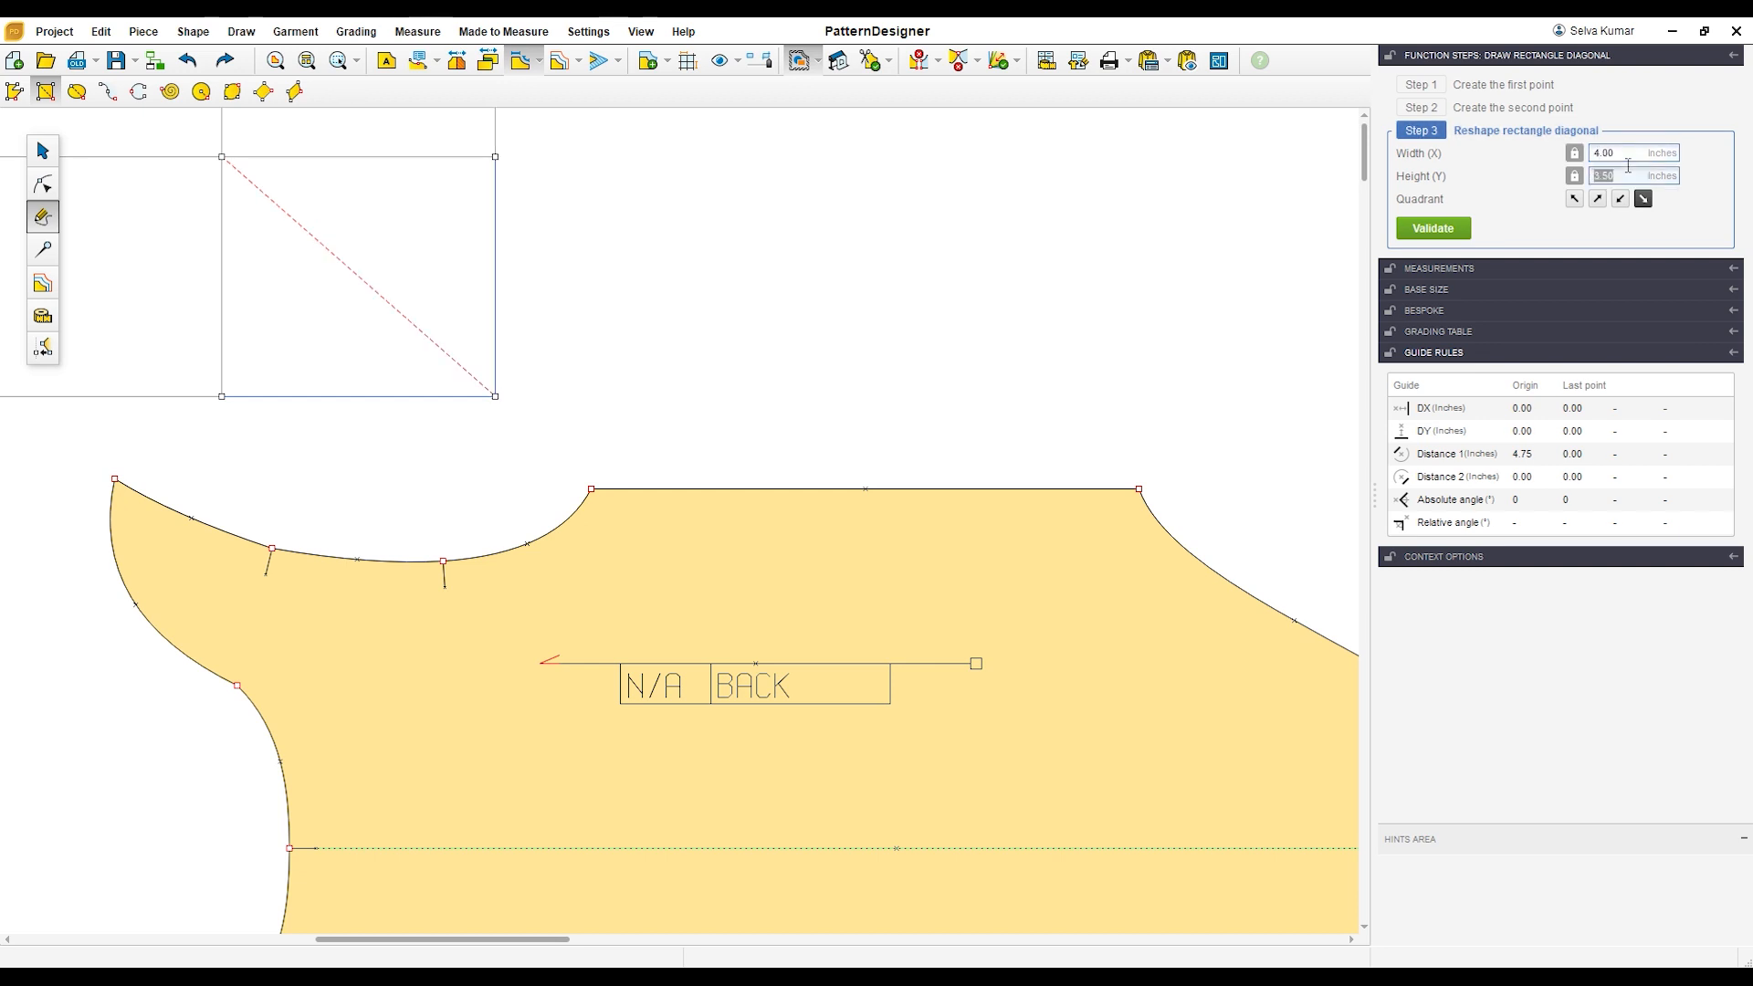
{"action": "left_click", "coordinate": [1452, 233]}
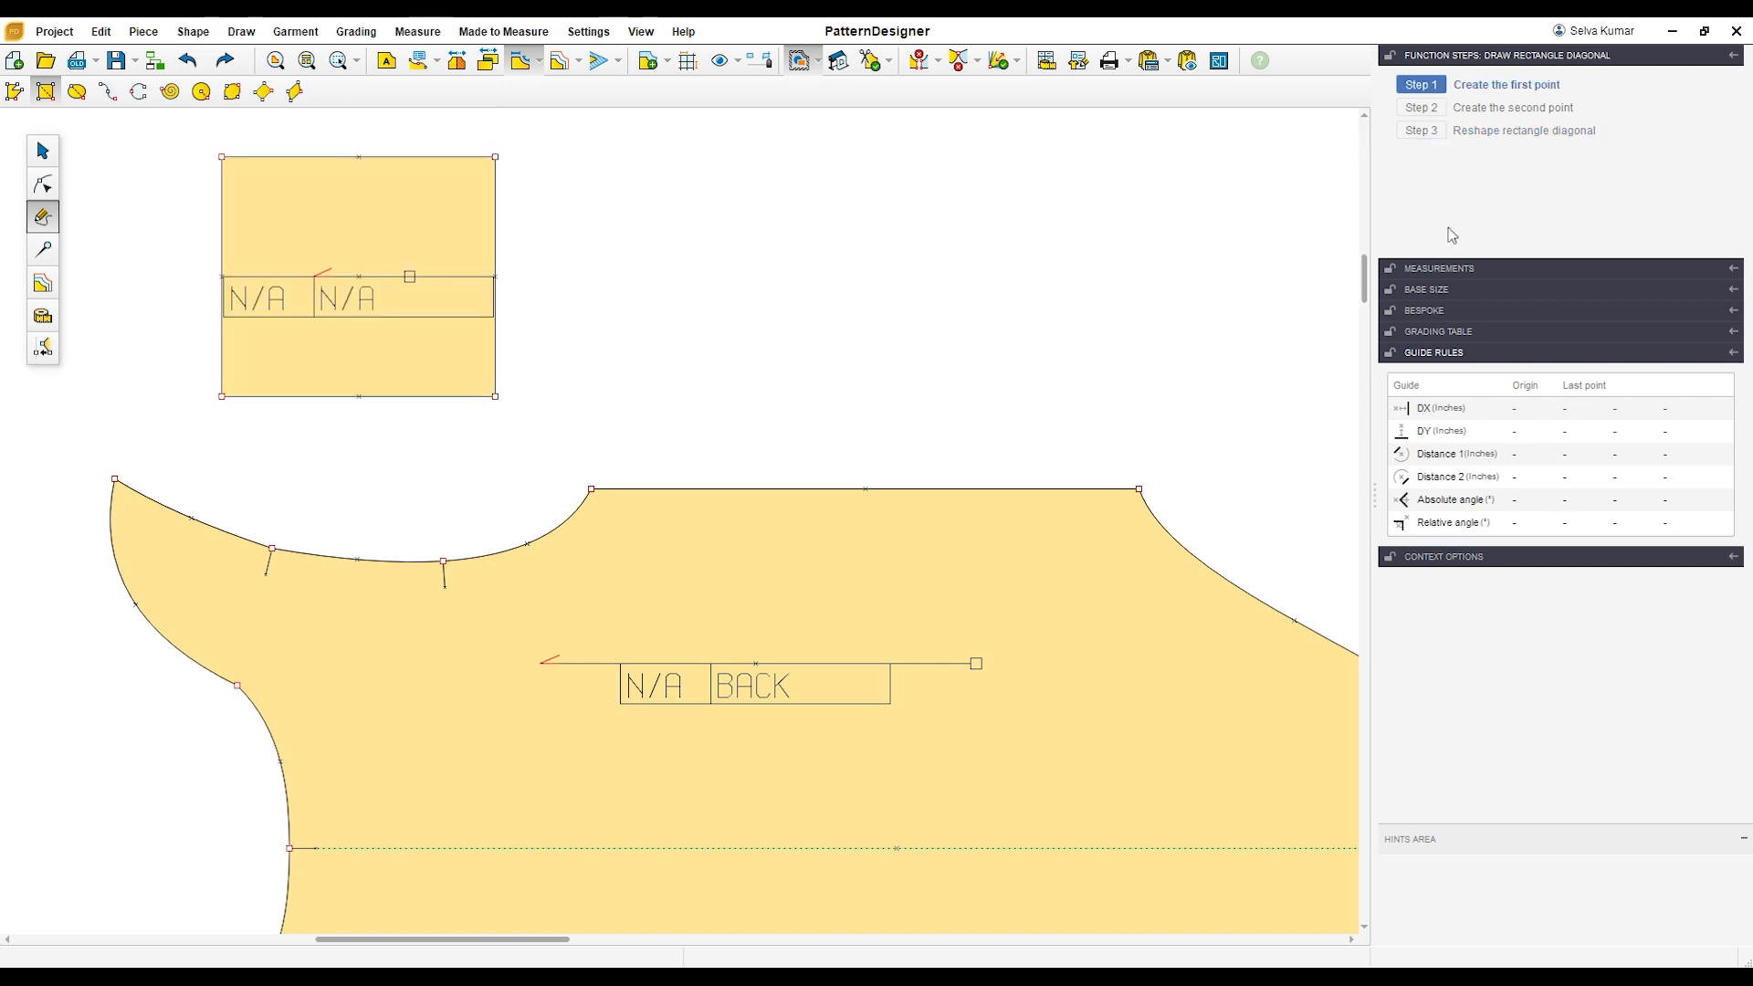
Step: Shift the 4 by 3.5 inch rectangle slightly down and to the right, and display its side lengths
{"action": "left_click", "coordinate": [44, 153]}
{"action": "left_click_drag", "start_coordinate": [331, 230], "coordinate": [358, 273]}
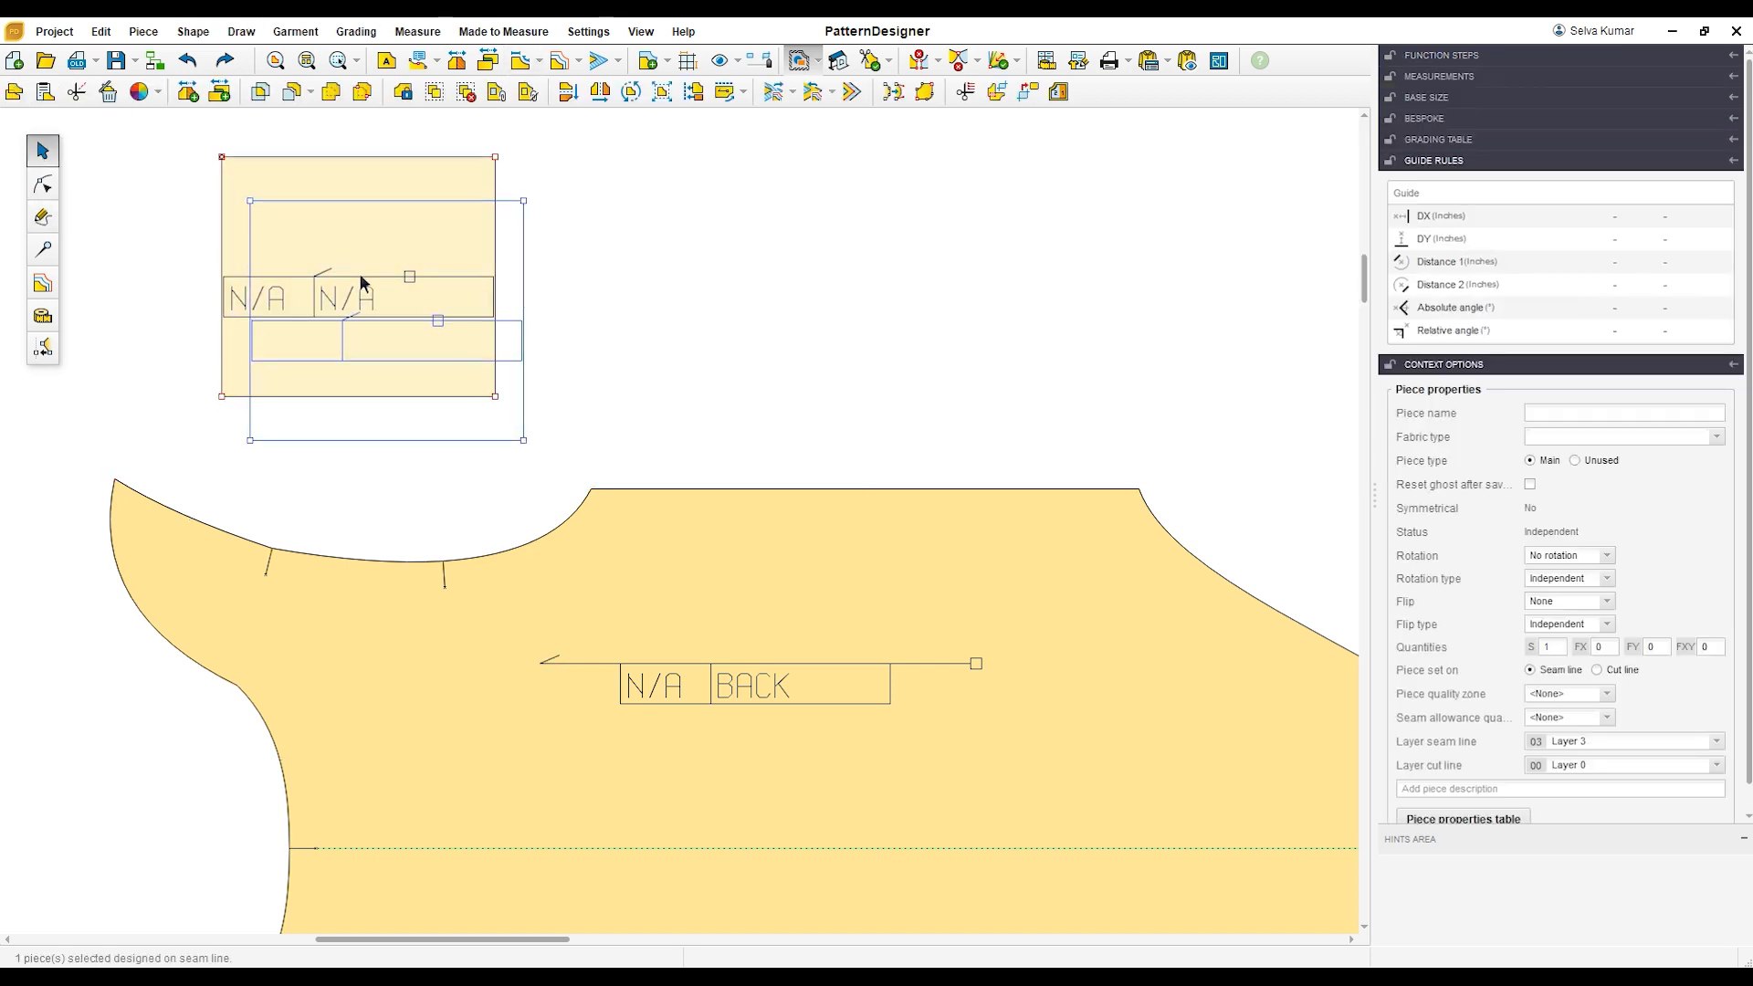
{"action": "left_click", "coordinate": [522, 61]}
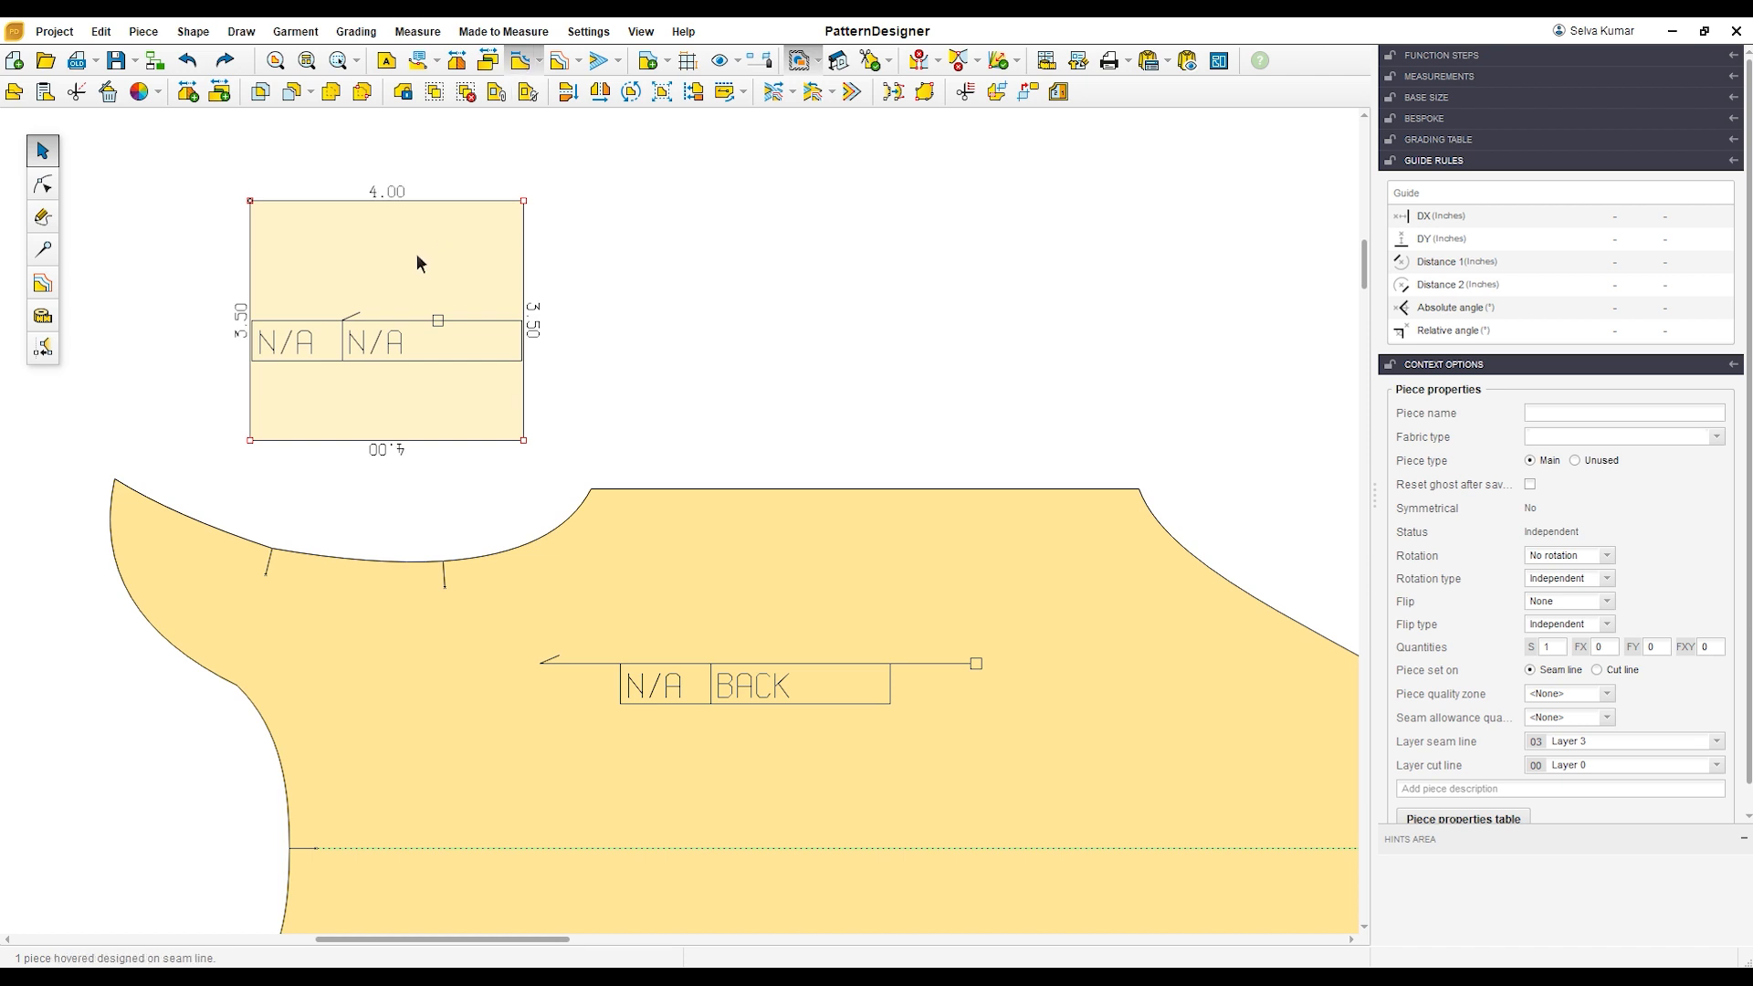
{"action": "scroll", "coordinate": [417, 254], "scroll_direction": "up", "scroll_amount": 2}
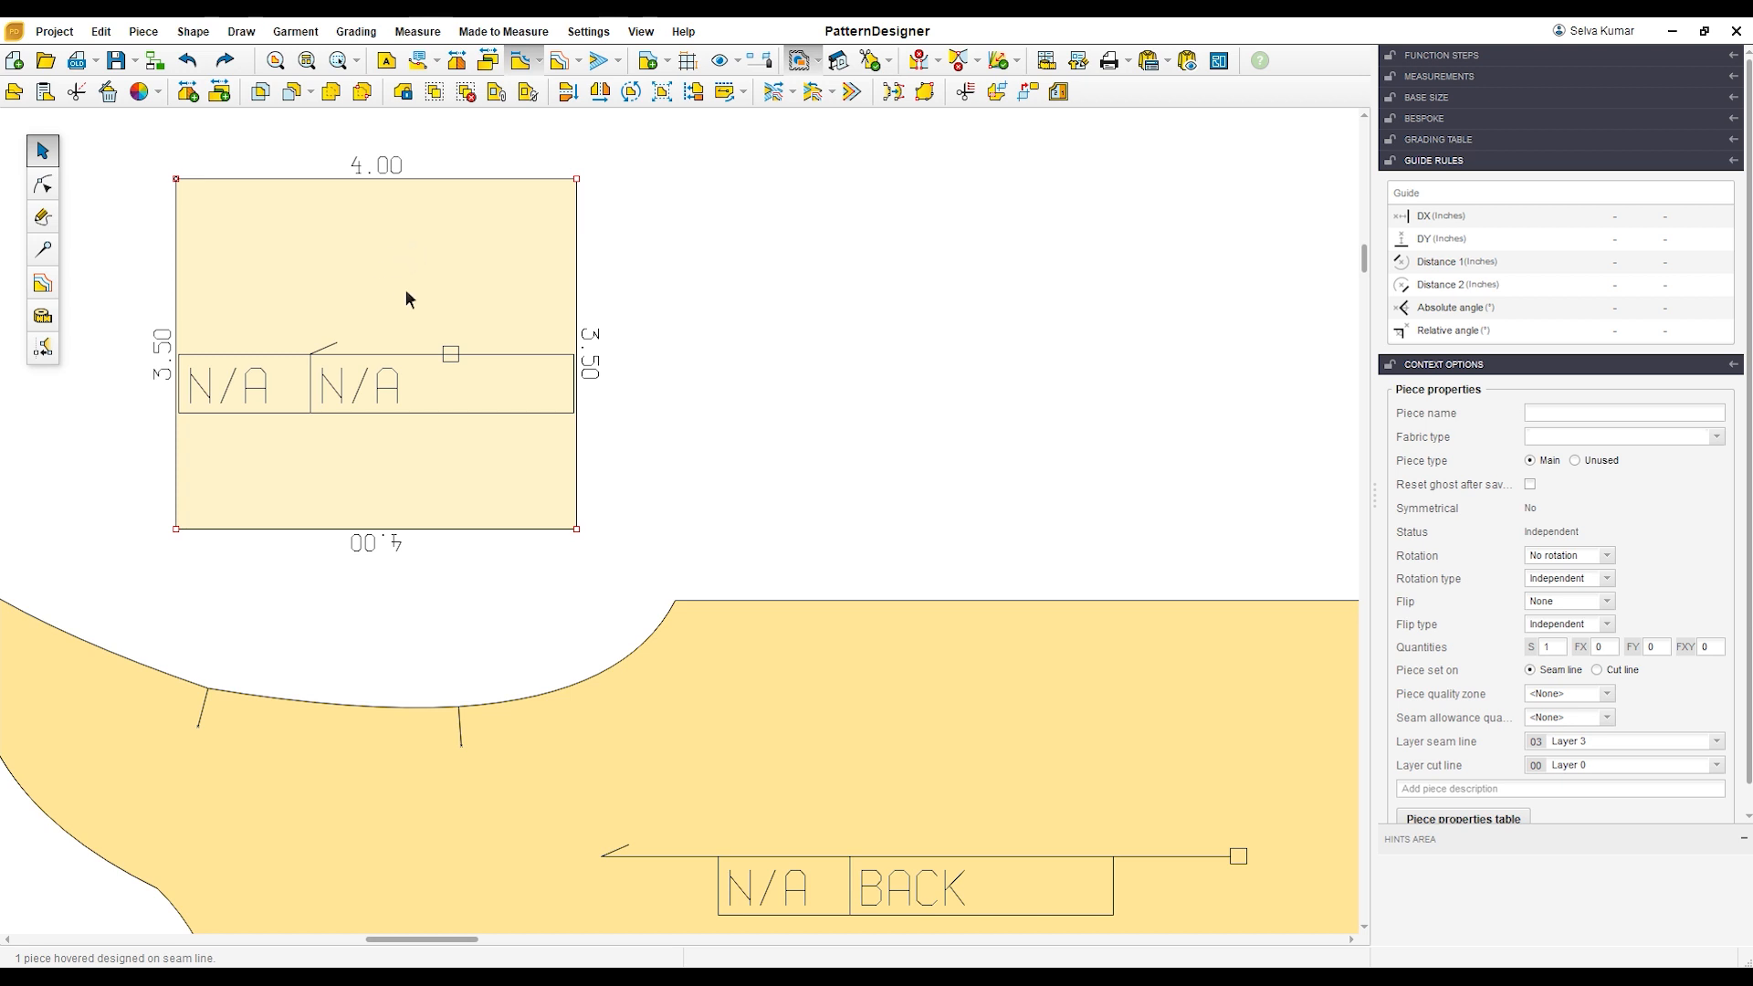
Step: Add a point on the rectangle's upper edge 3 inches from its upper-left corner
{"action": "left_click", "coordinate": [43, 185]}
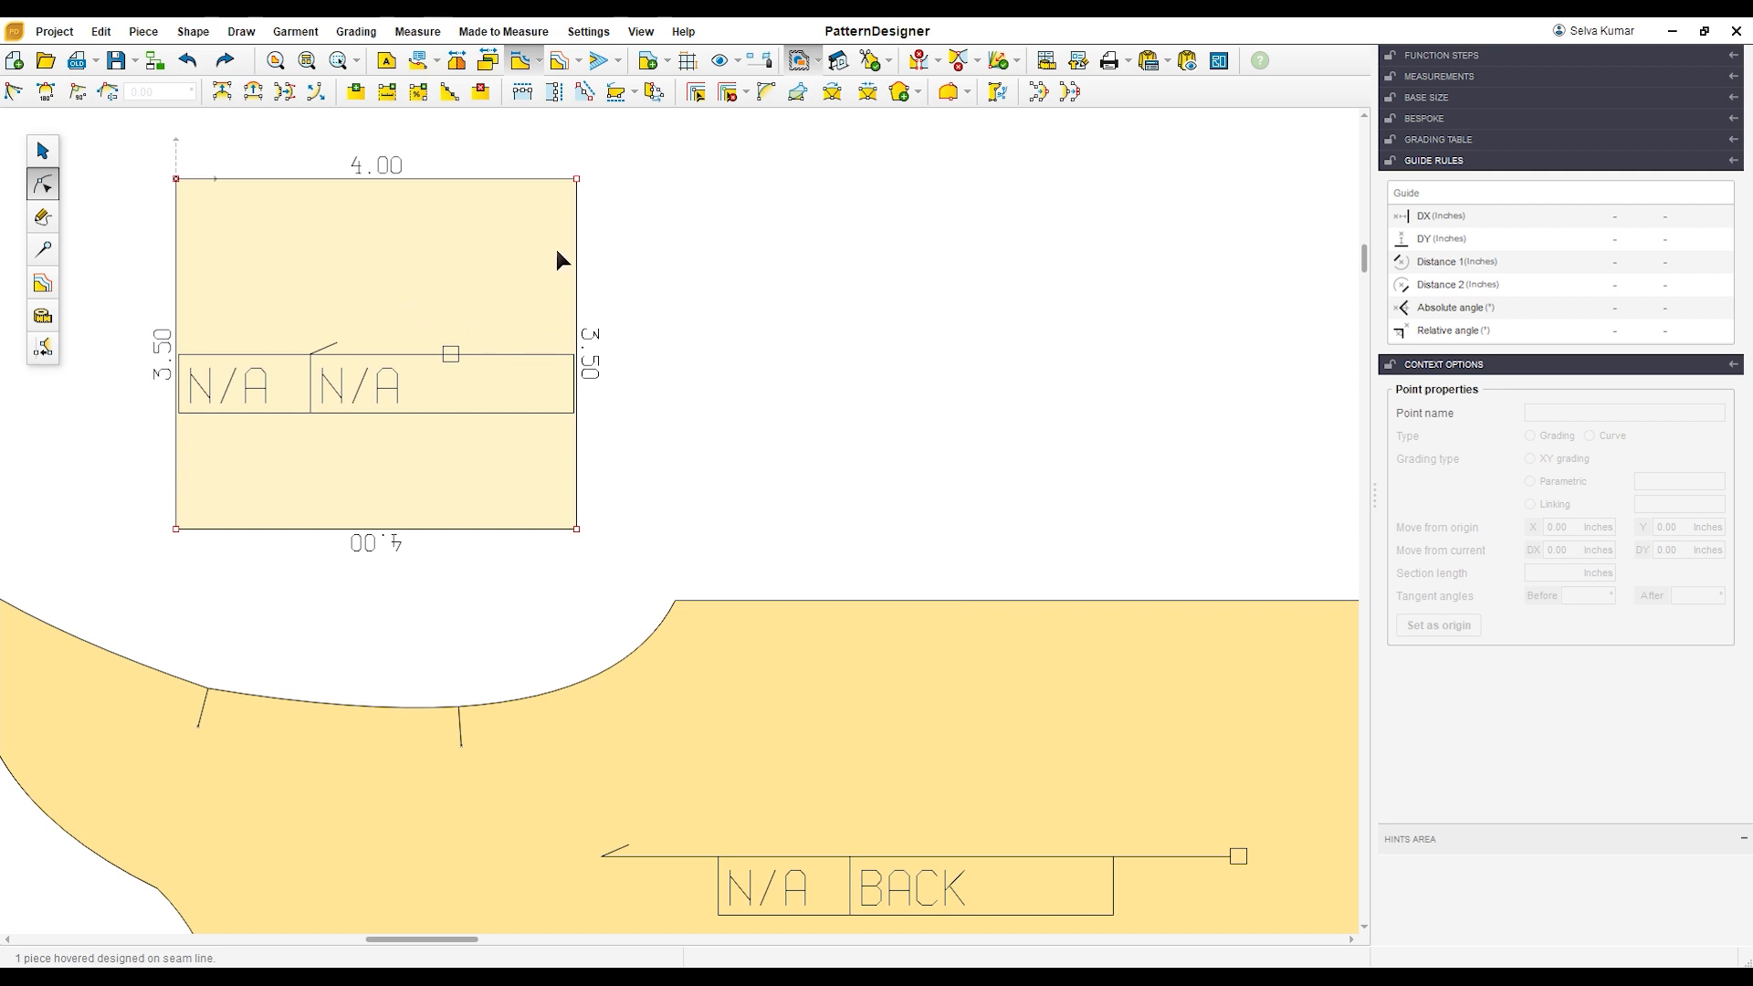
{"action": "left_click_drag", "start_coordinate": [142, 146], "coordinate": [218, 210]}
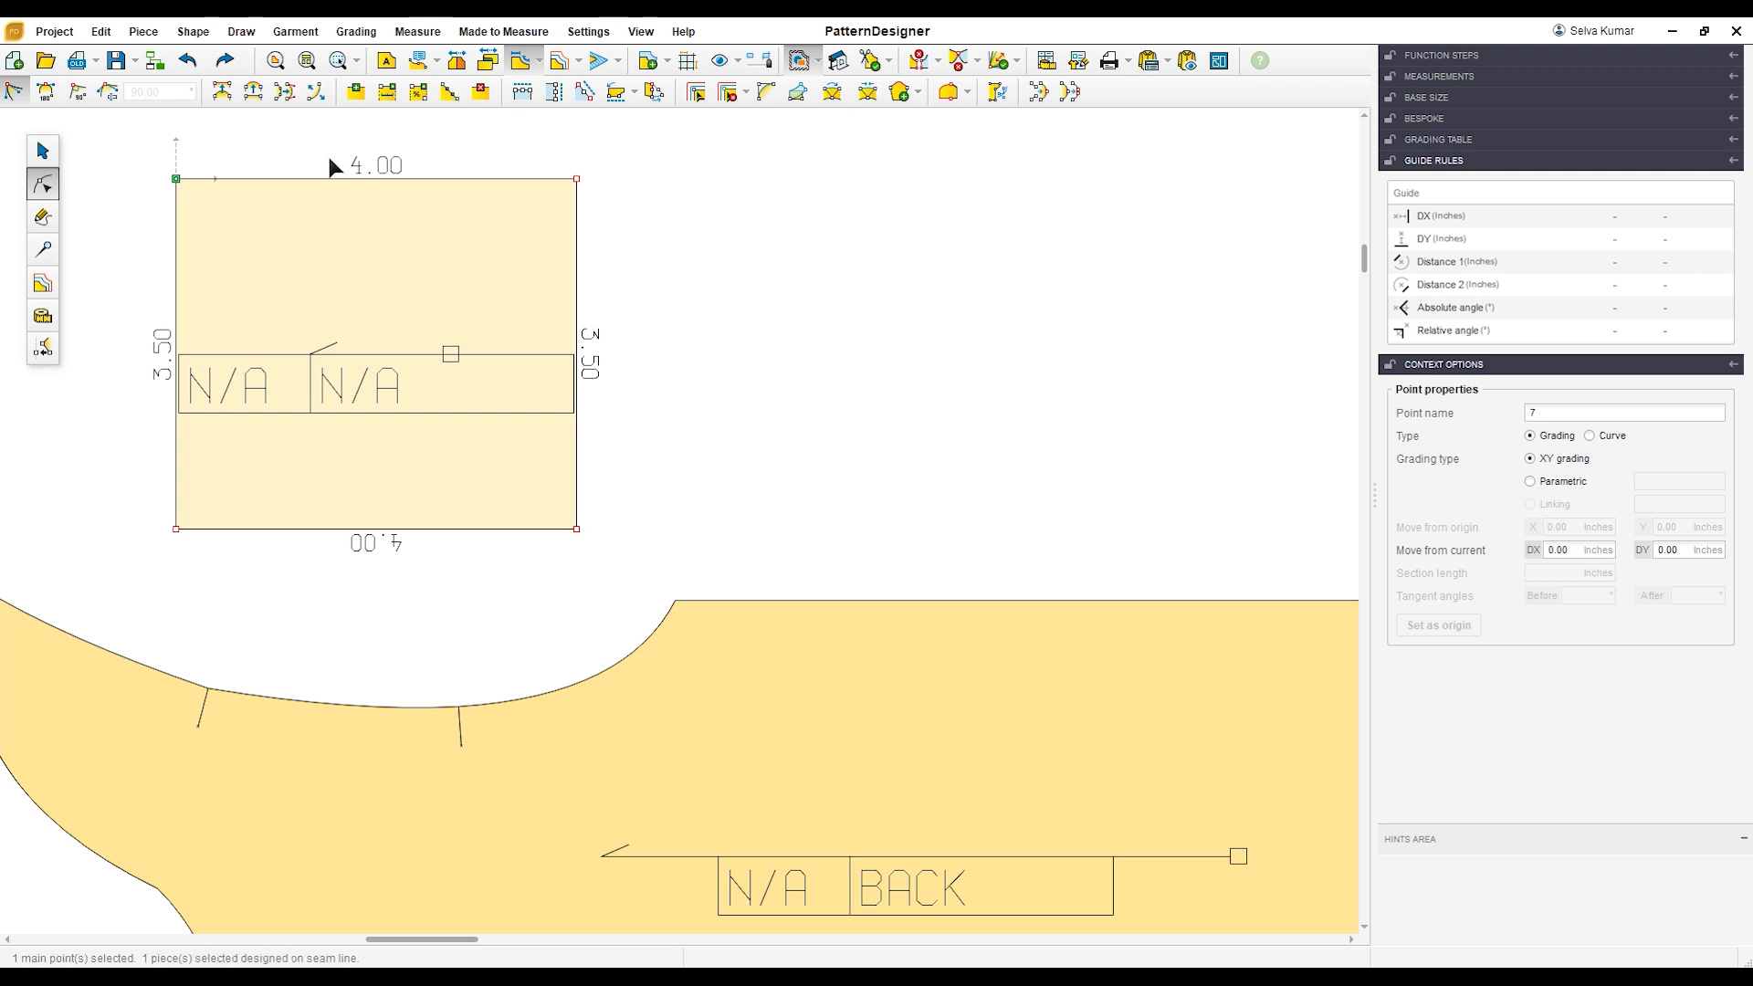
{"action": "left_click", "coordinate": [387, 91]}
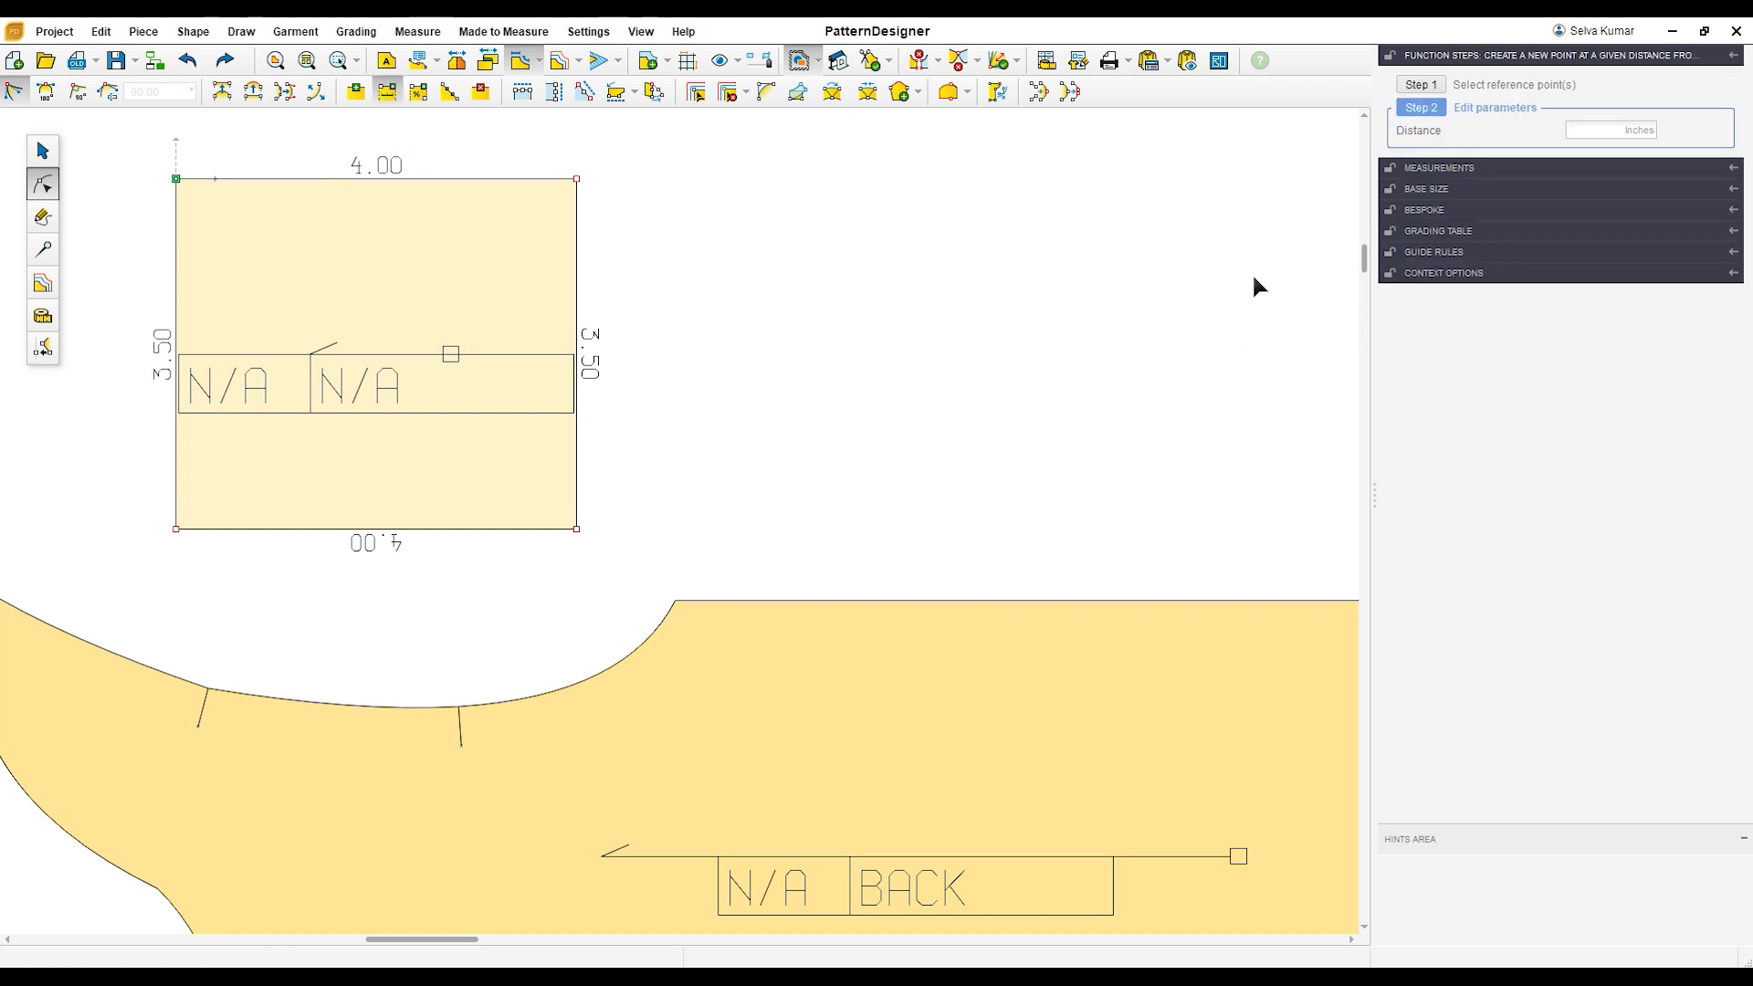
{"action": "type", "text": "3"}
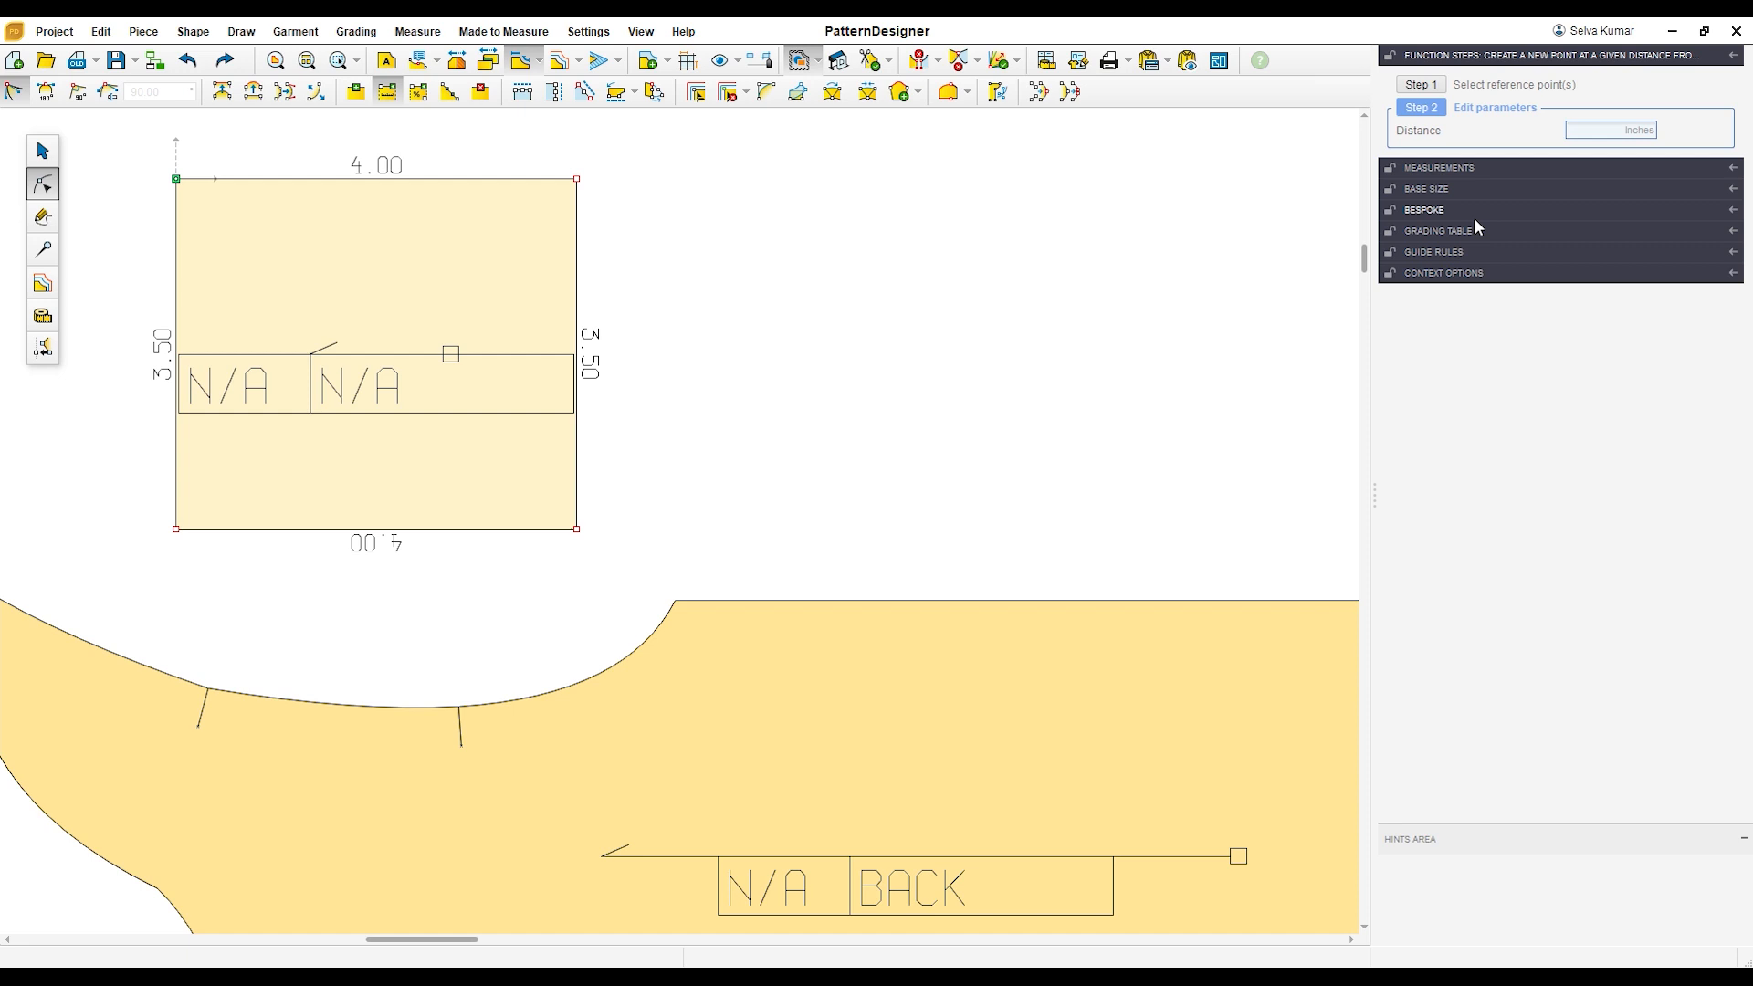
{"action": "key", "text": "Return"}
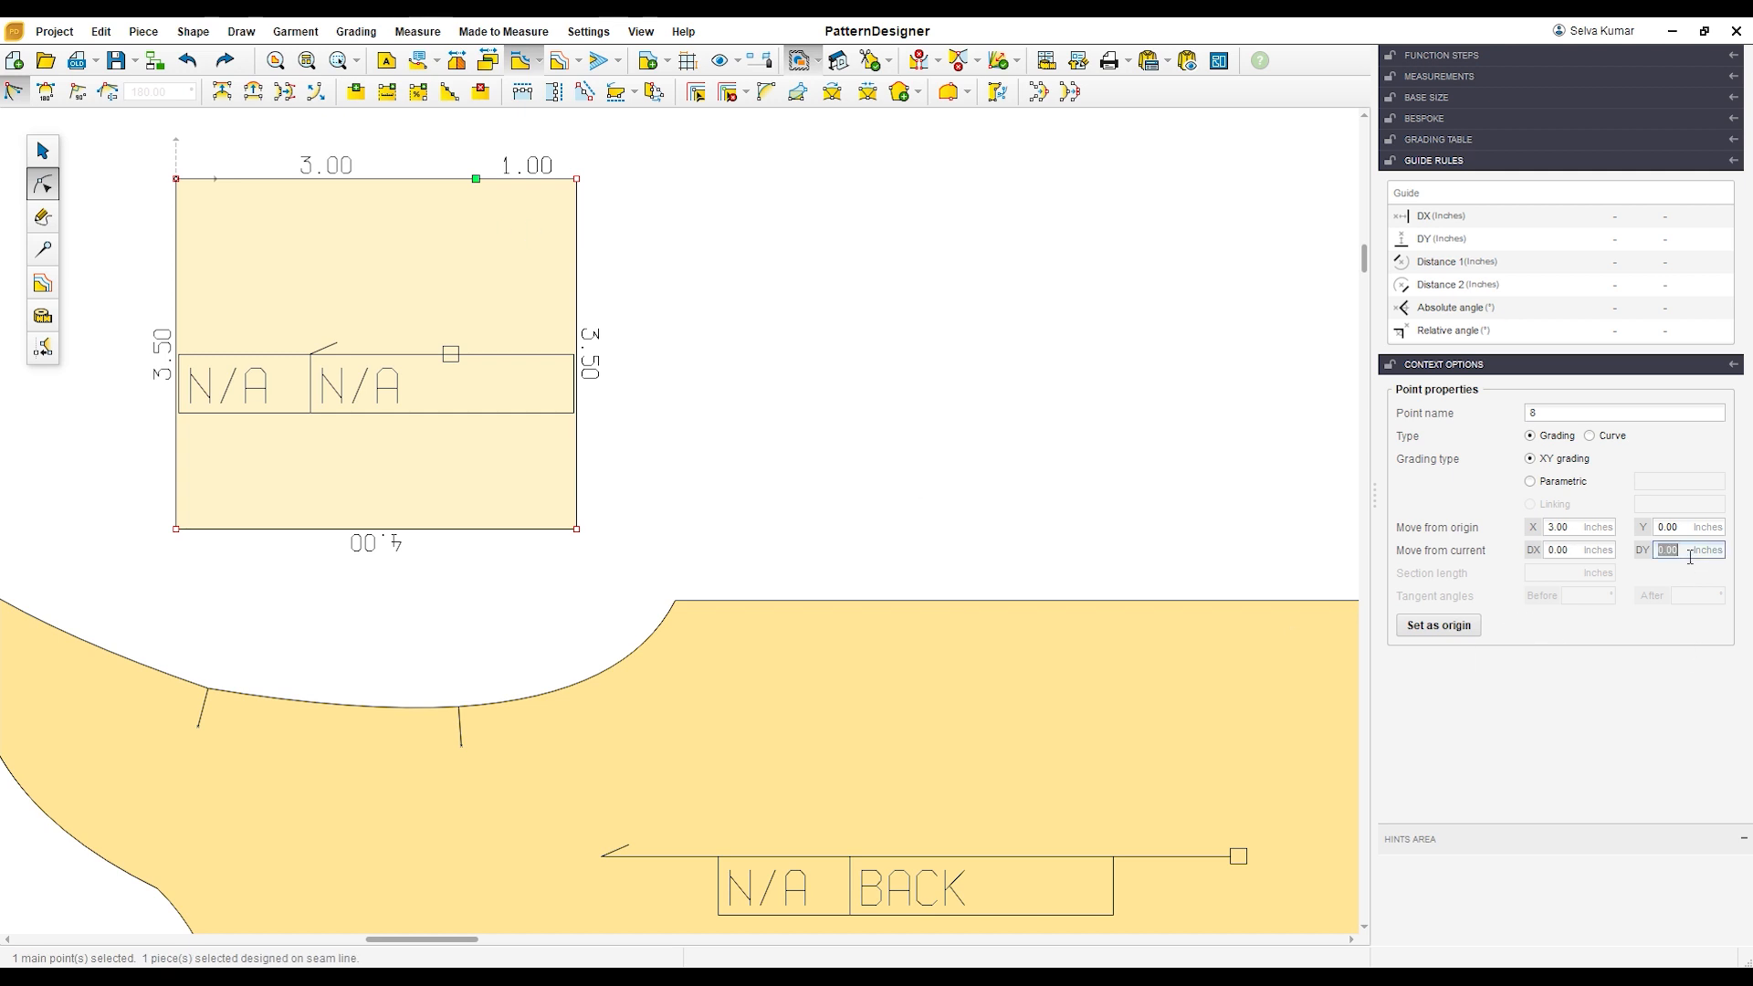
Step: Raise the new upper-edge point by 0.5 inch and delete the rectangle's upper-left corner point
{"action": "key", "text": "Return"}
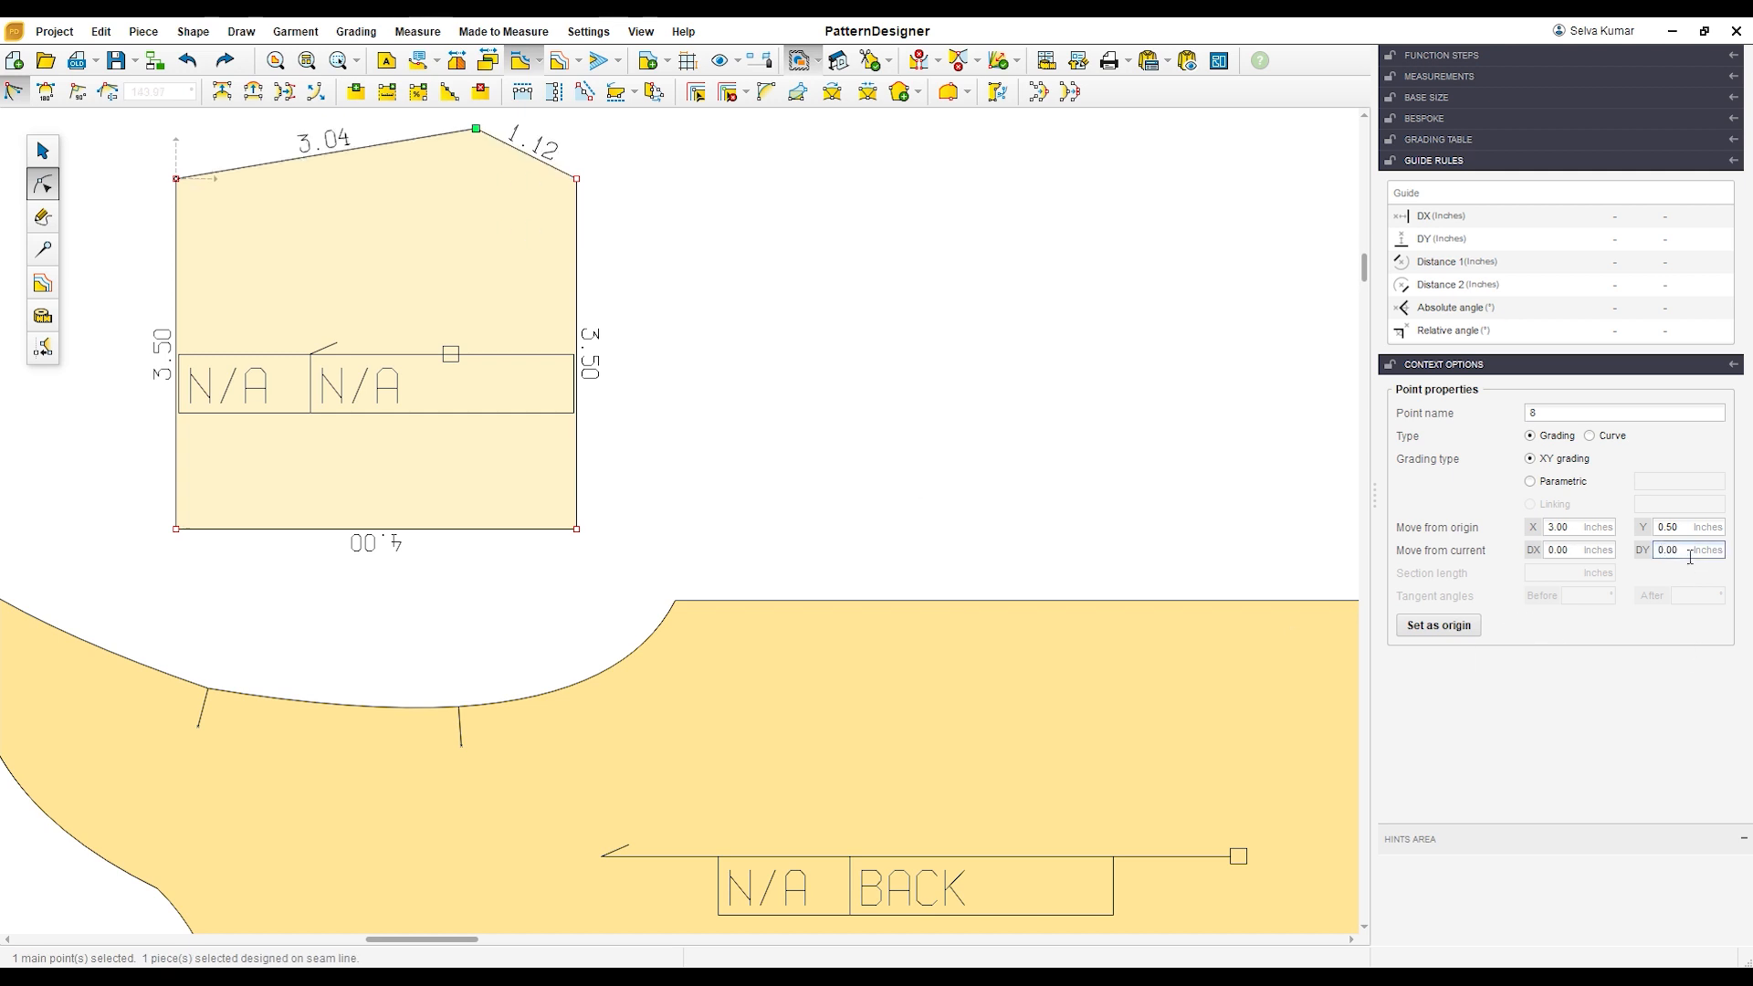
{"action": "left_click", "coordinate": [226, 234]}
{"action": "key", "text": "Delete"}
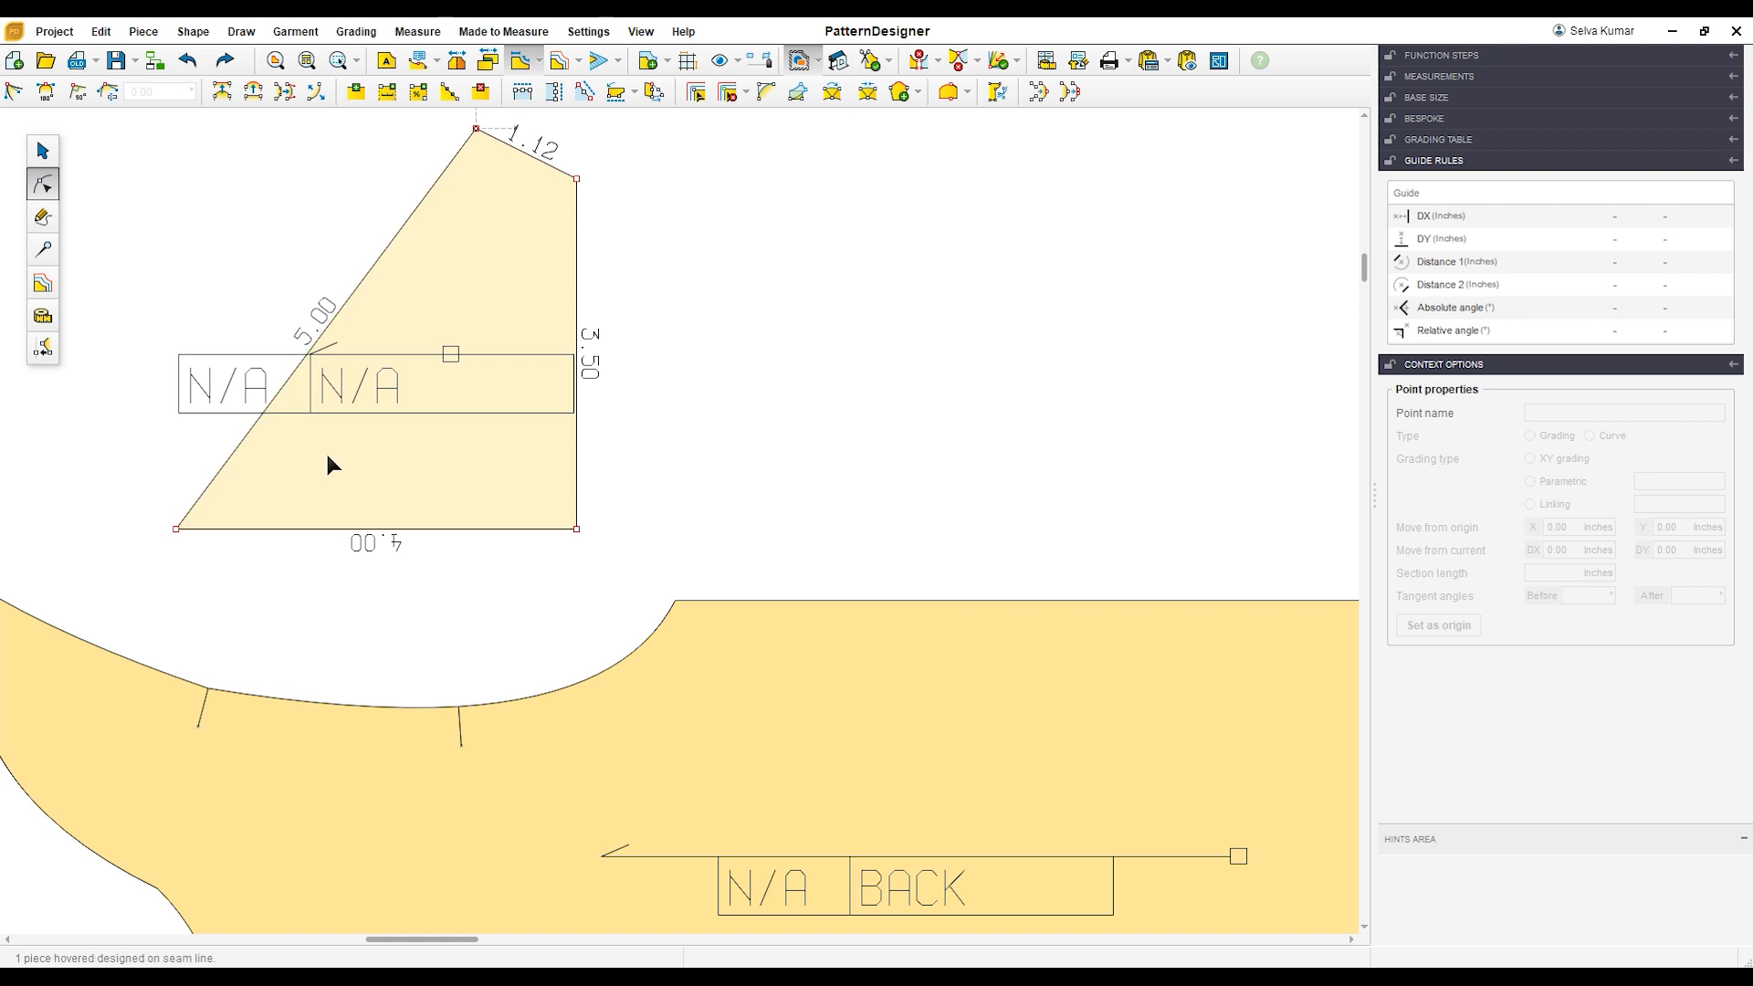
Step: Curve the slanted edge into an S-shaped sleeve cap, with a 90-degree tangent at the lower-left corner and adjusted handles at both ends
{"action": "scroll", "coordinate": [414, 300], "scroll_direction": "down", "scroll_amount": 4}
{"action": "scroll", "coordinate": [397, 193], "scroll_direction": "up", "scroll_amount": 4}
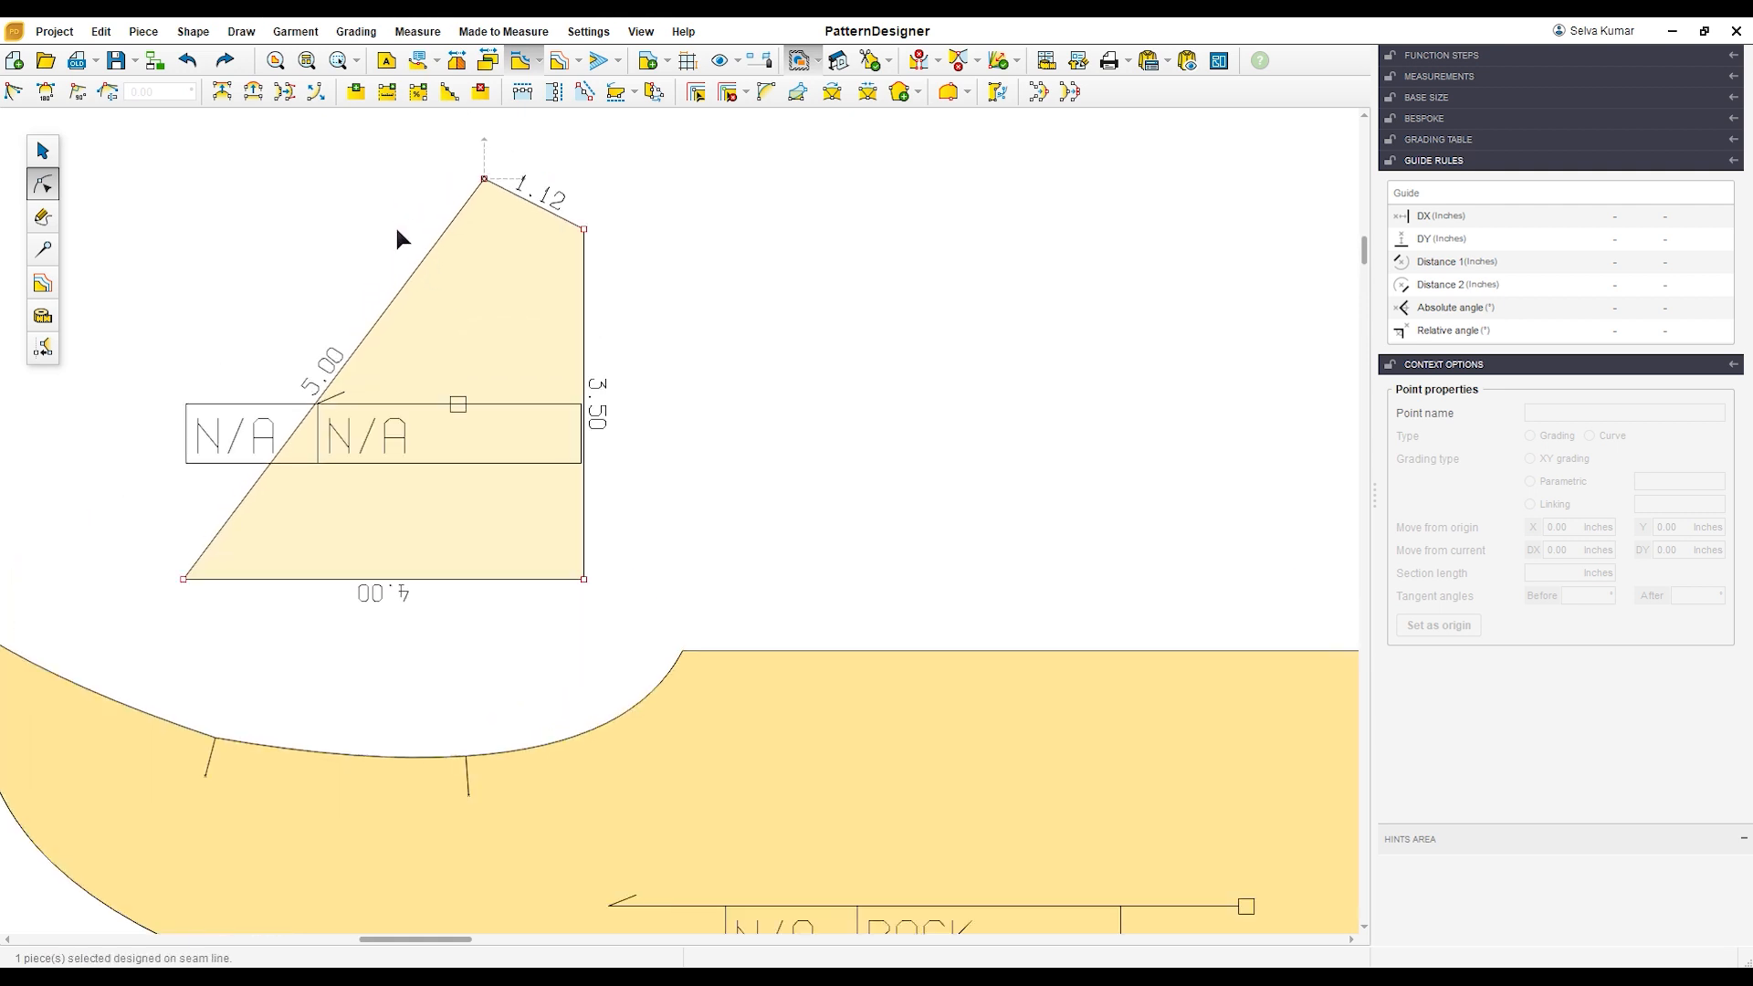
{"action": "left_click", "coordinate": [379, 329]}
{"action": "left_click", "coordinate": [254, 92]}
{"action": "left_click_drag", "start_coordinate": [143, 485], "coordinate": [232, 646]}
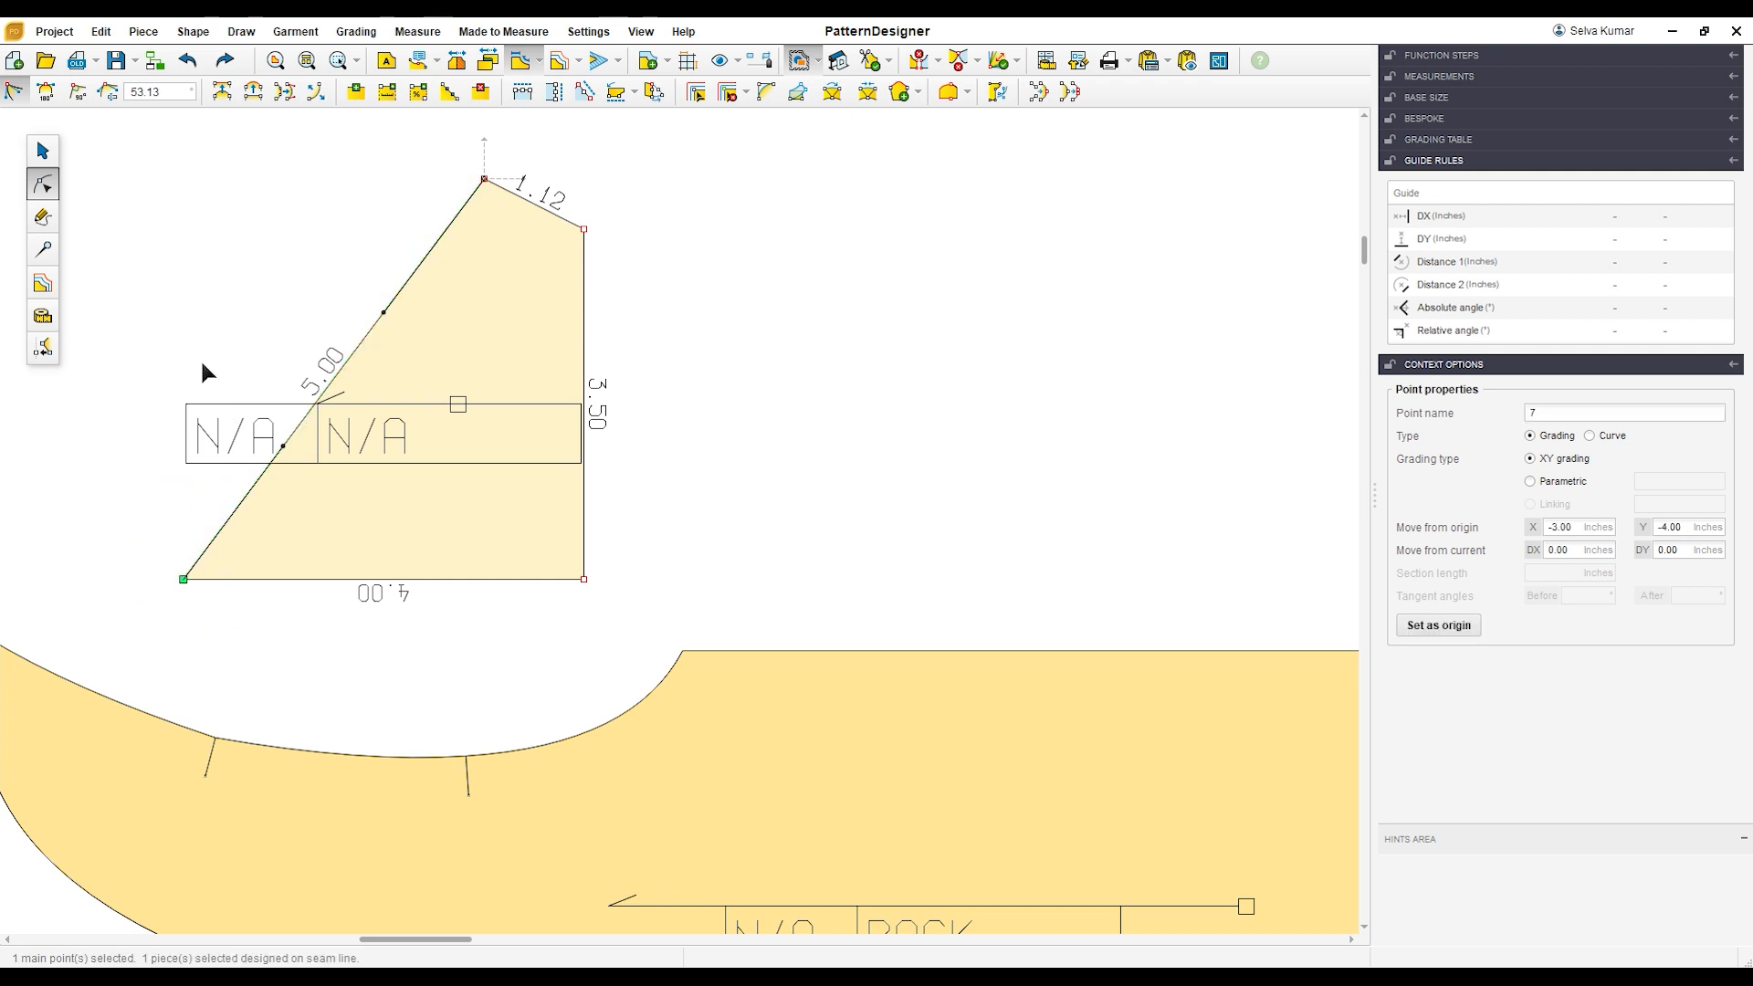
{"action": "left_click", "coordinate": [77, 91]}
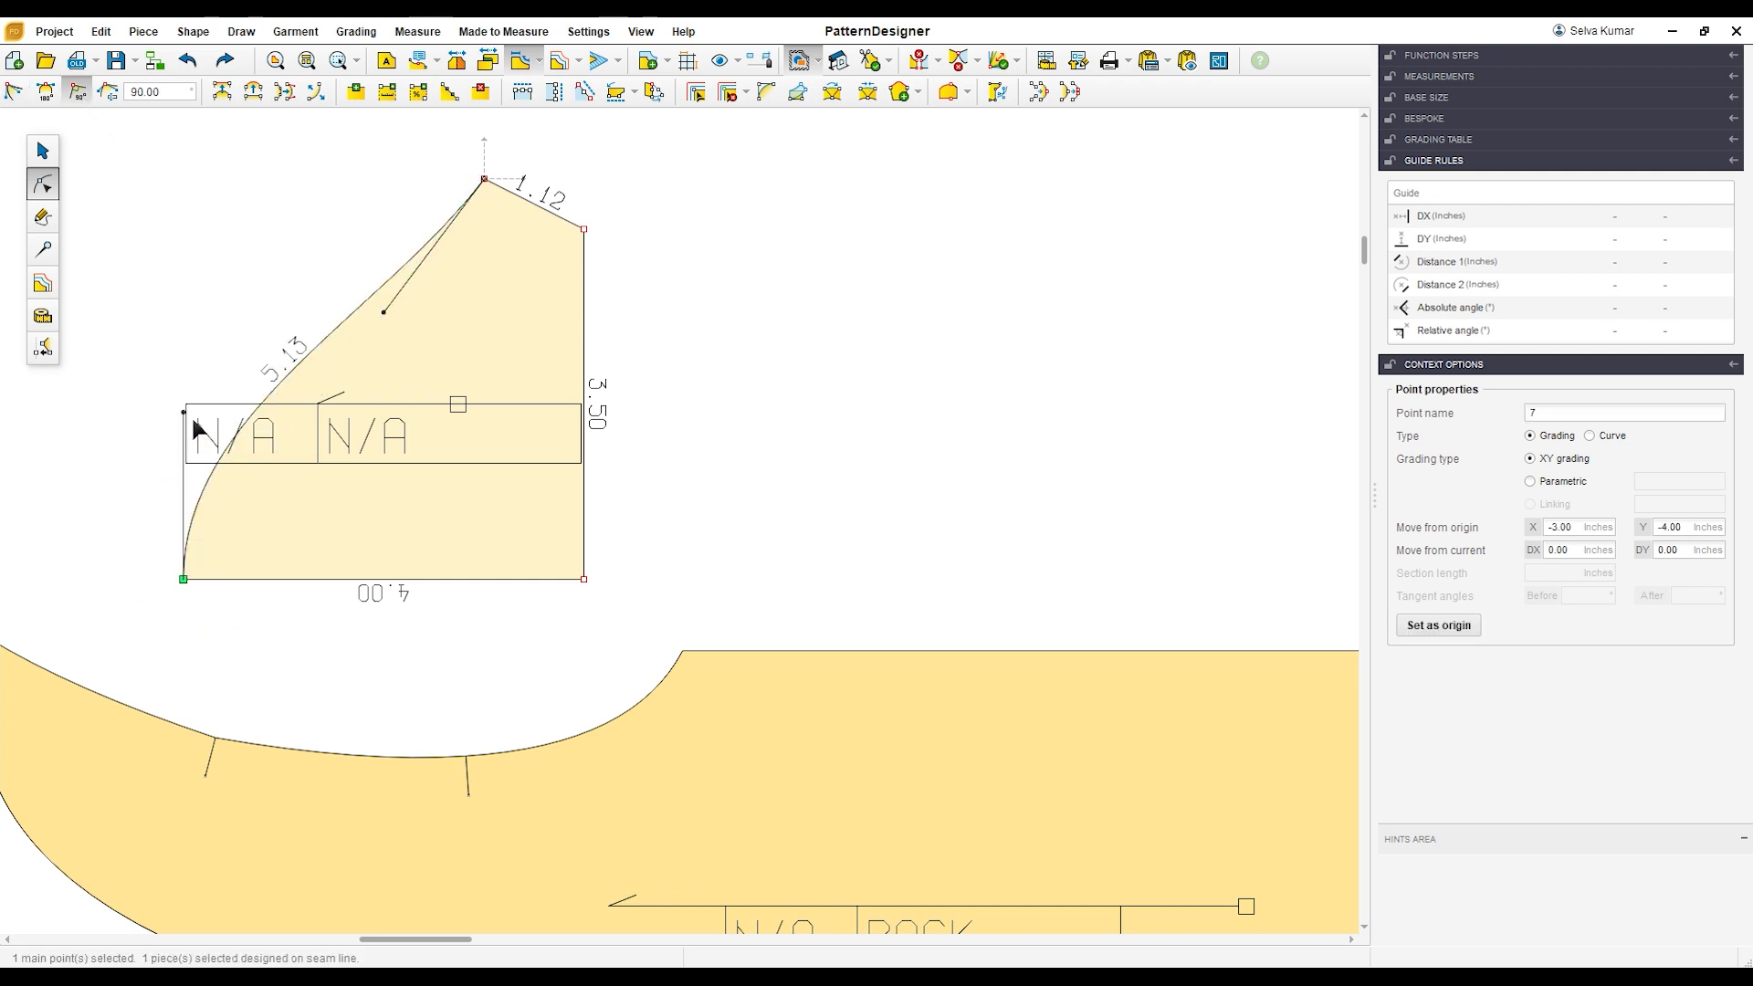
{"action": "left_click_drag", "start_coordinate": [188, 415], "coordinate": [199, 325]}
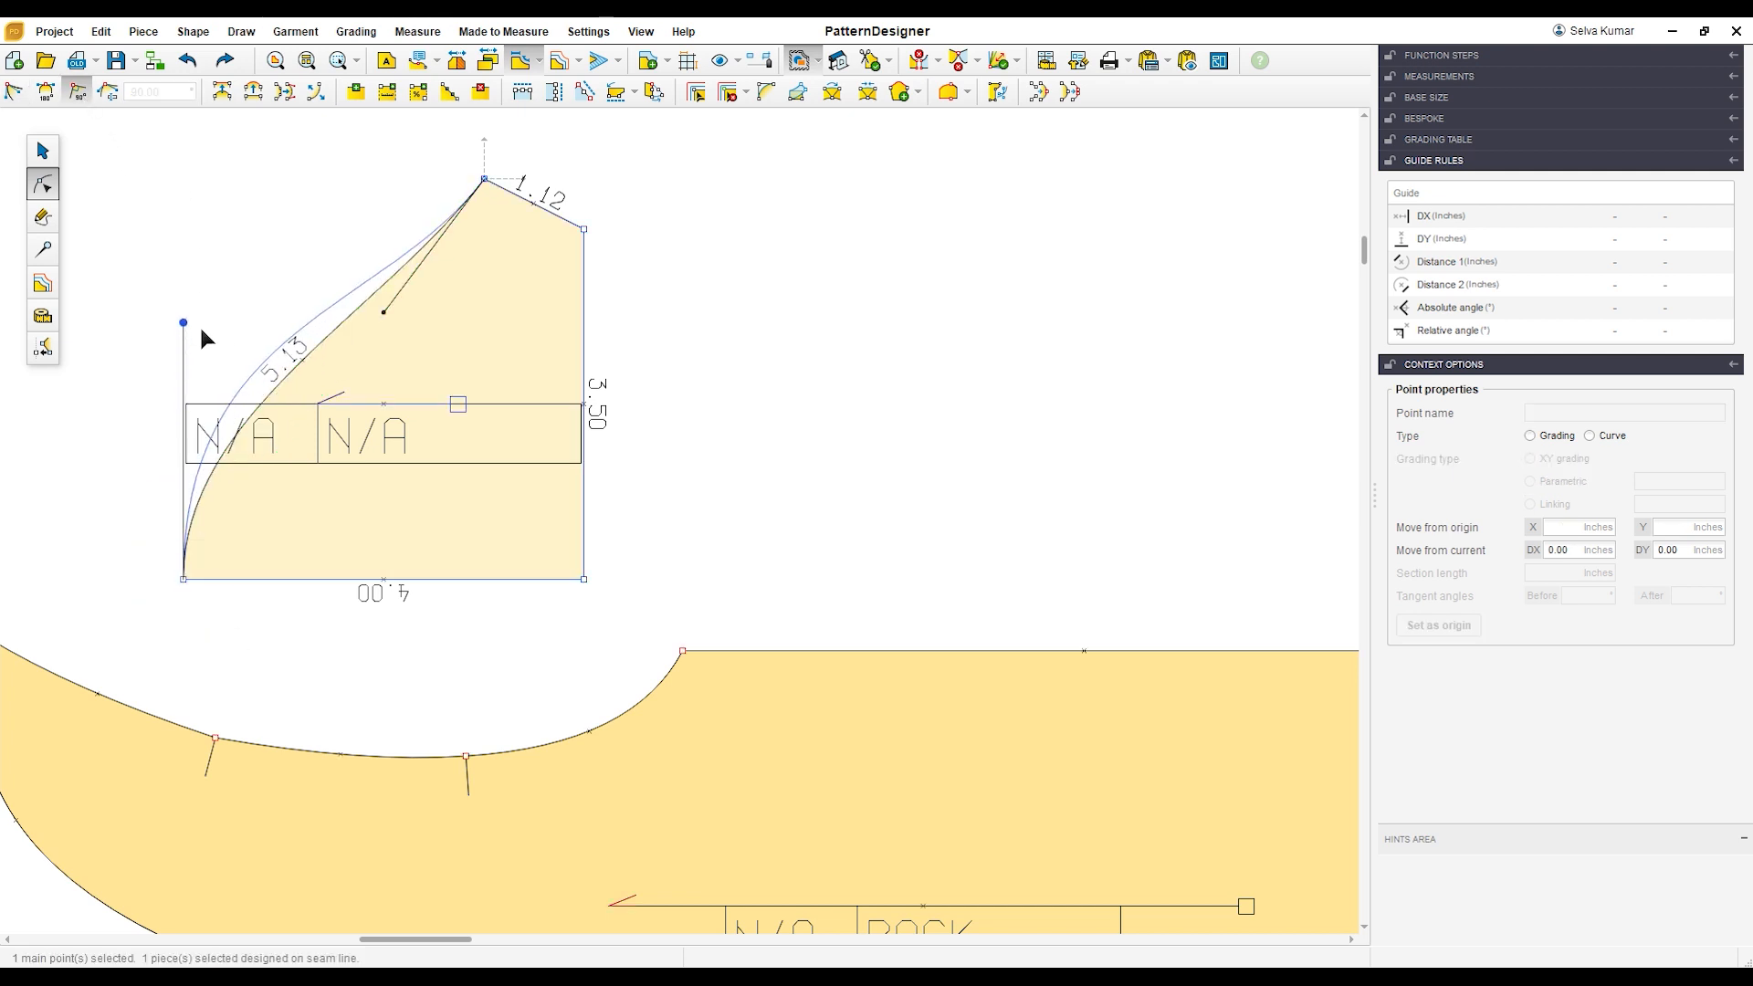
{"action": "left_click", "coordinate": [389, 313]}
{"action": "left_click_drag", "start_coordinate": [394, 328], "coordinate": [398, 331]}
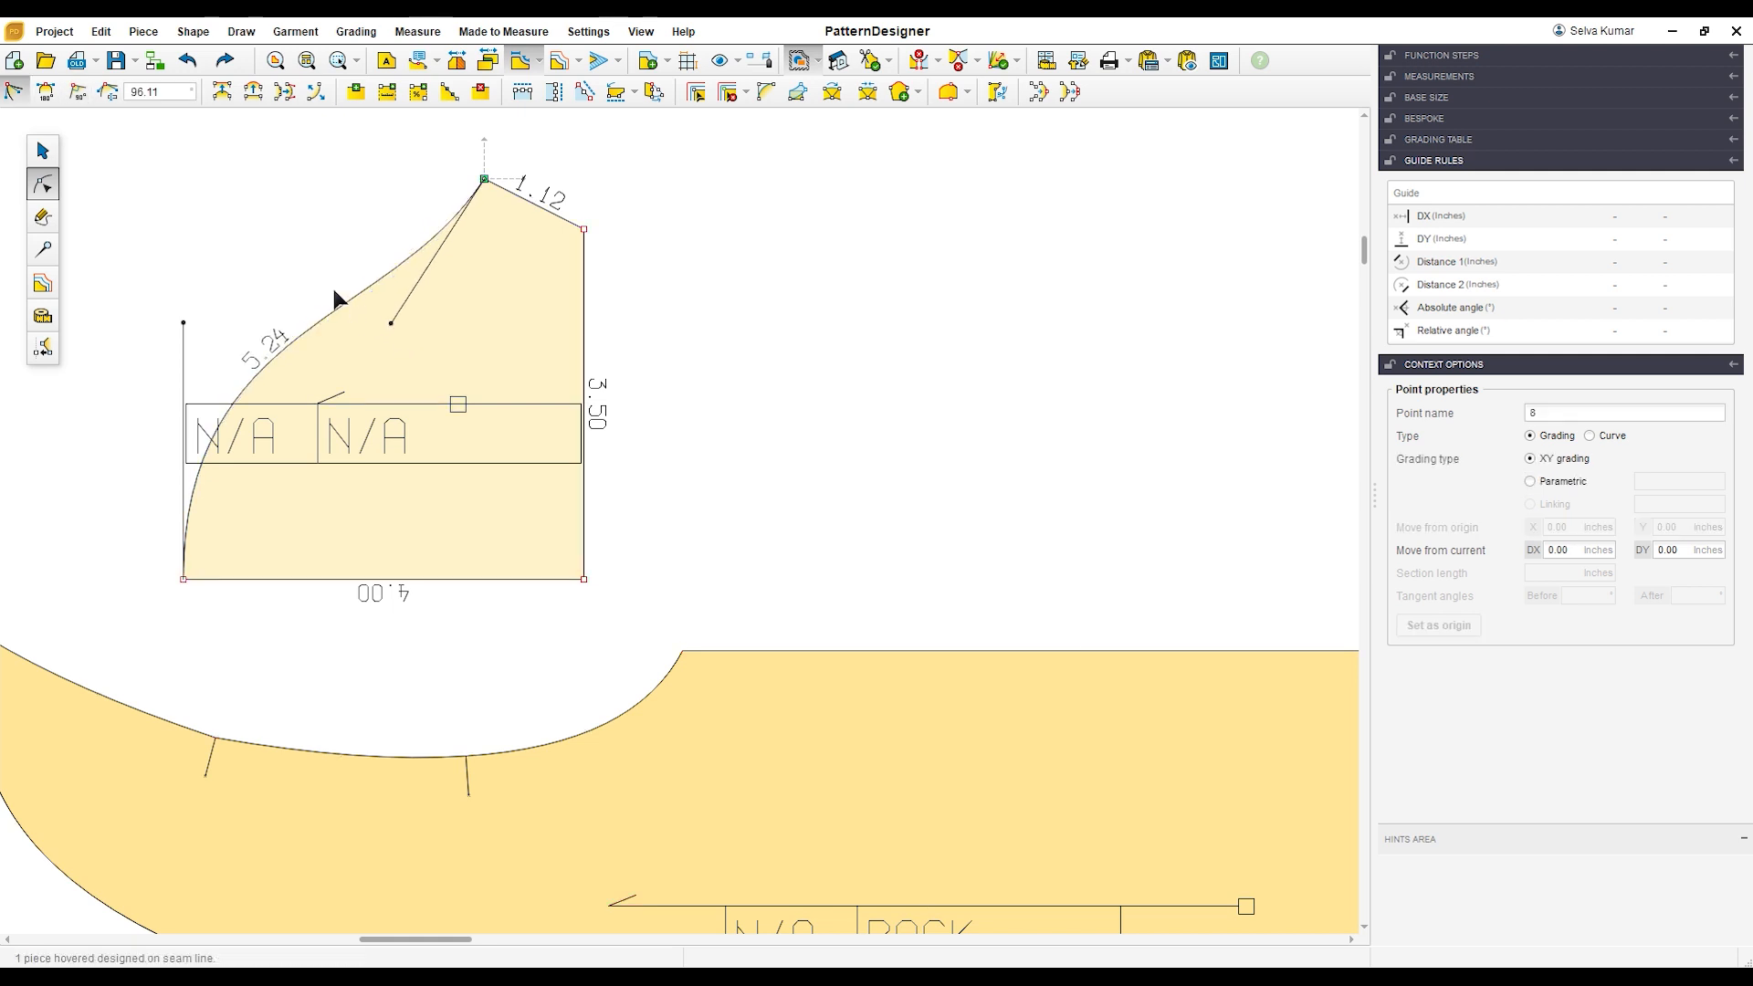
{"action": "left_click", "coordinate": [308, 269]}
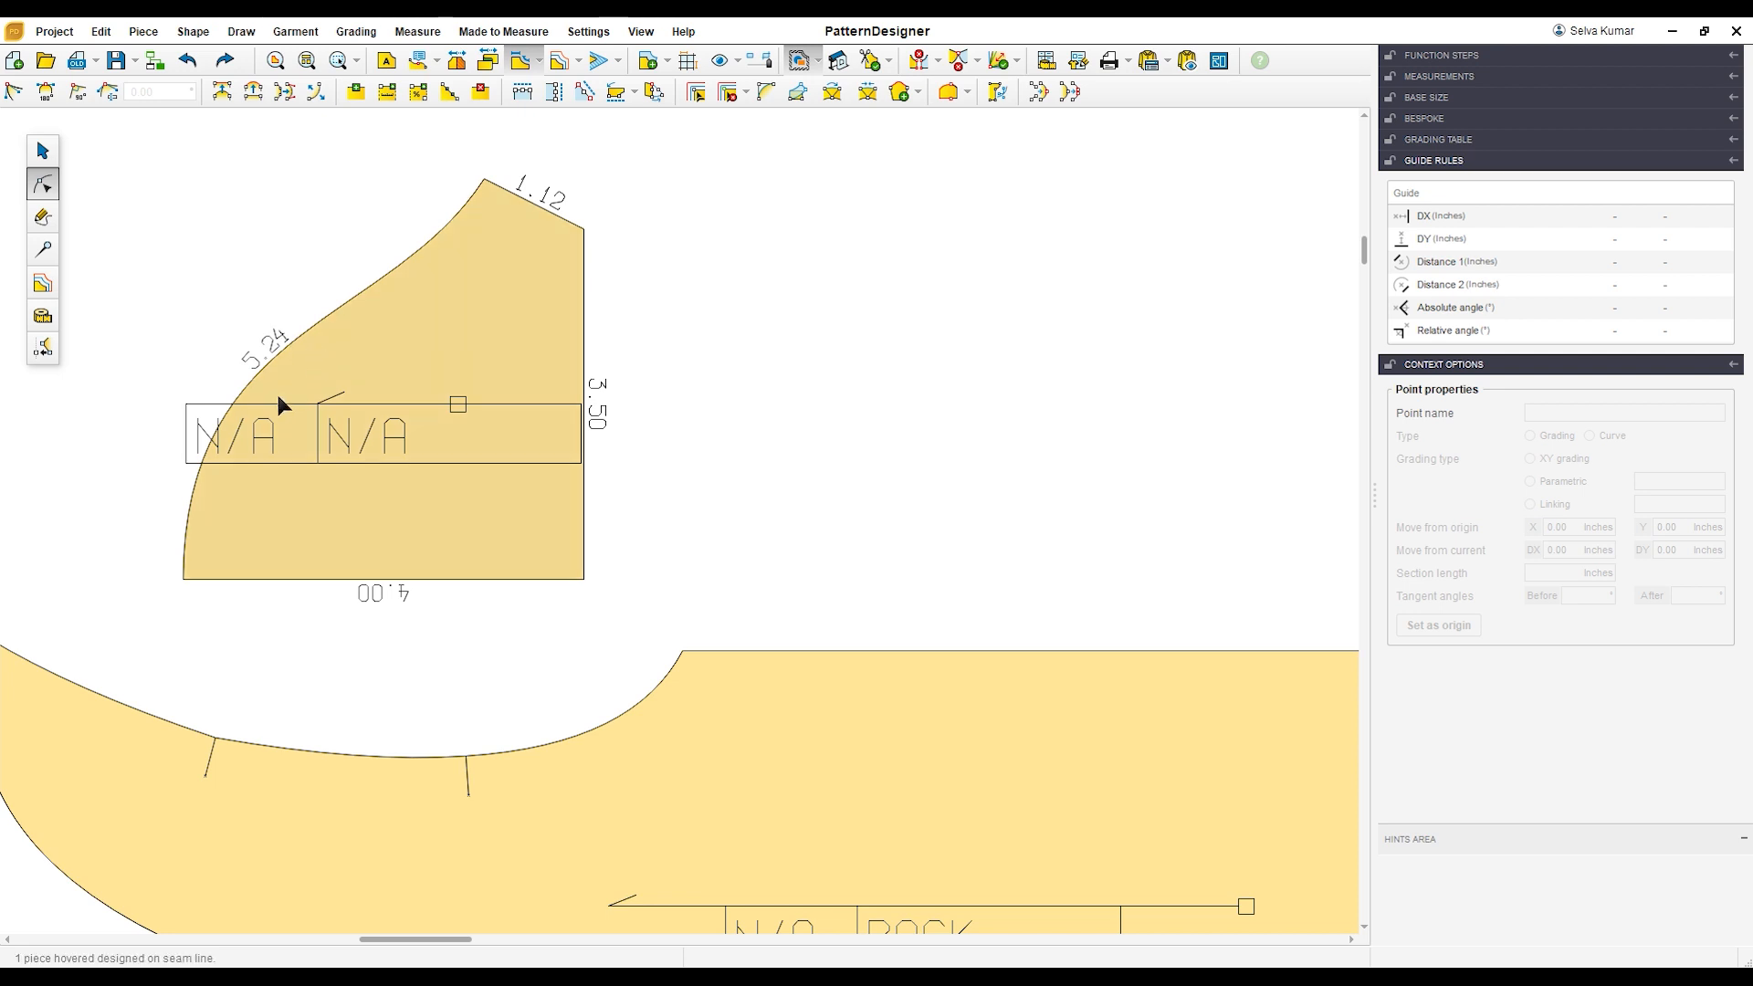
Step: Measure the BACK's upper armhole perimeter from the left notch to the start of the straight side edge
{"action": "scroll", "coordinate": [274, 349], "scroll_direction": "down", "scroll_amount": 2}
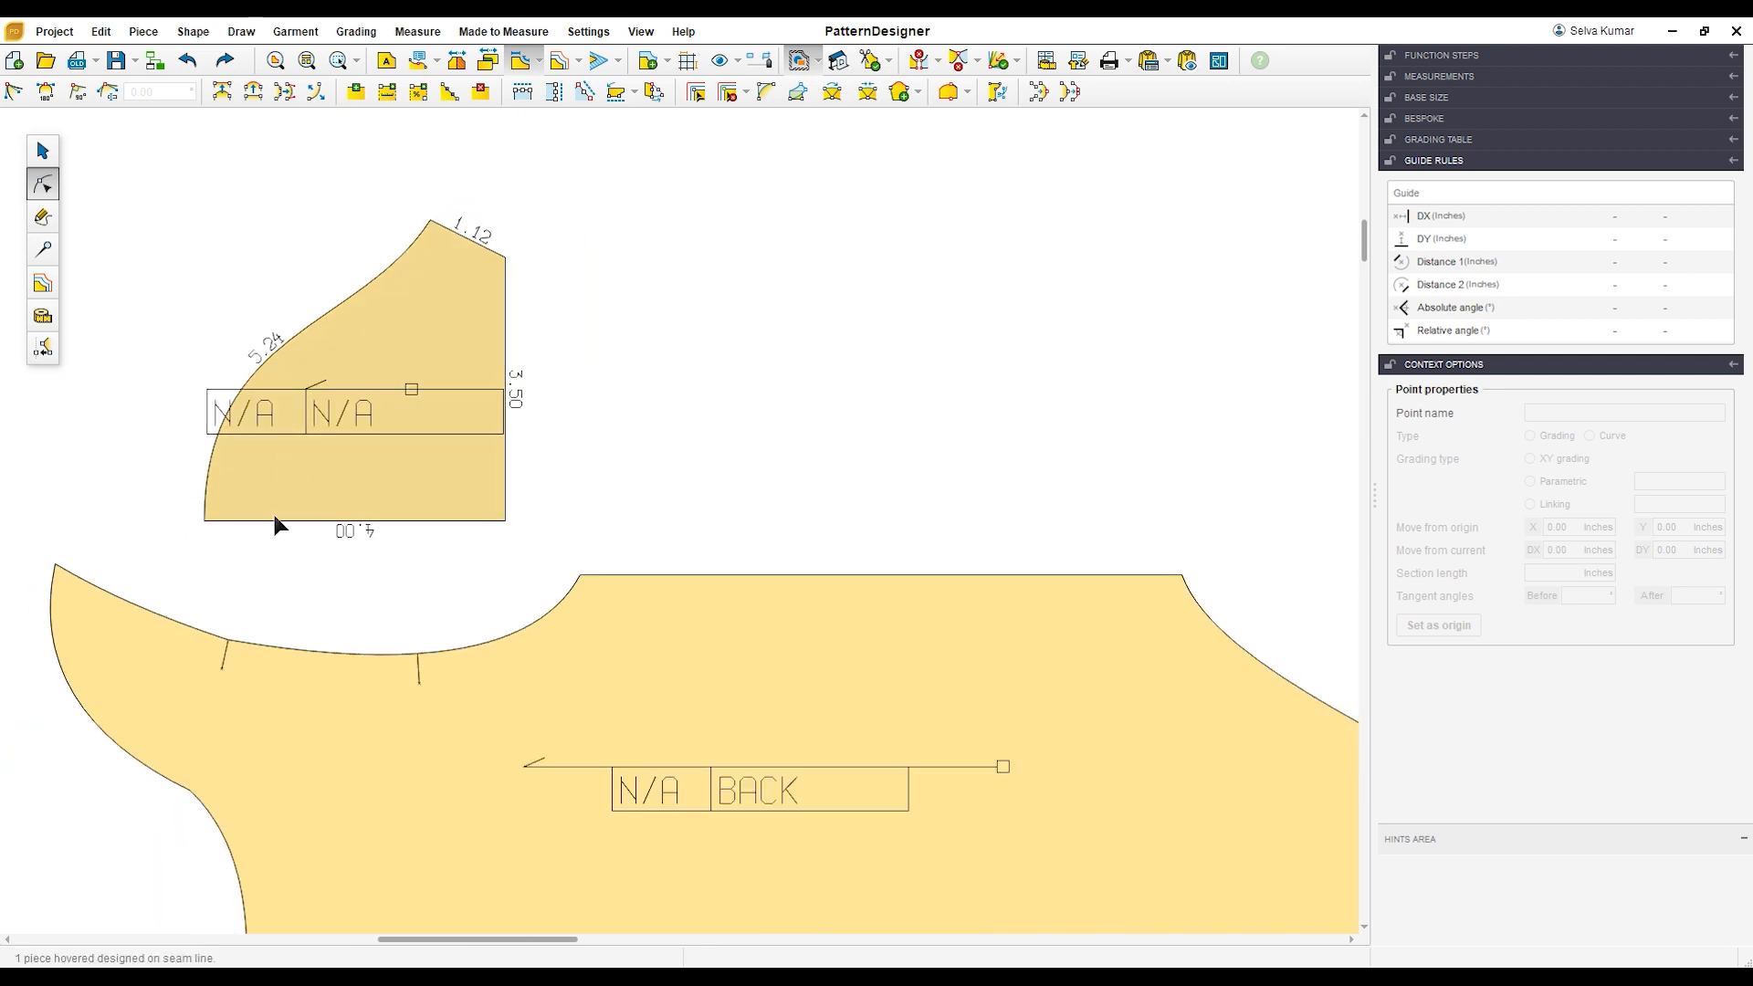
{"action": "left_click", "coordinate": [42, 316]}
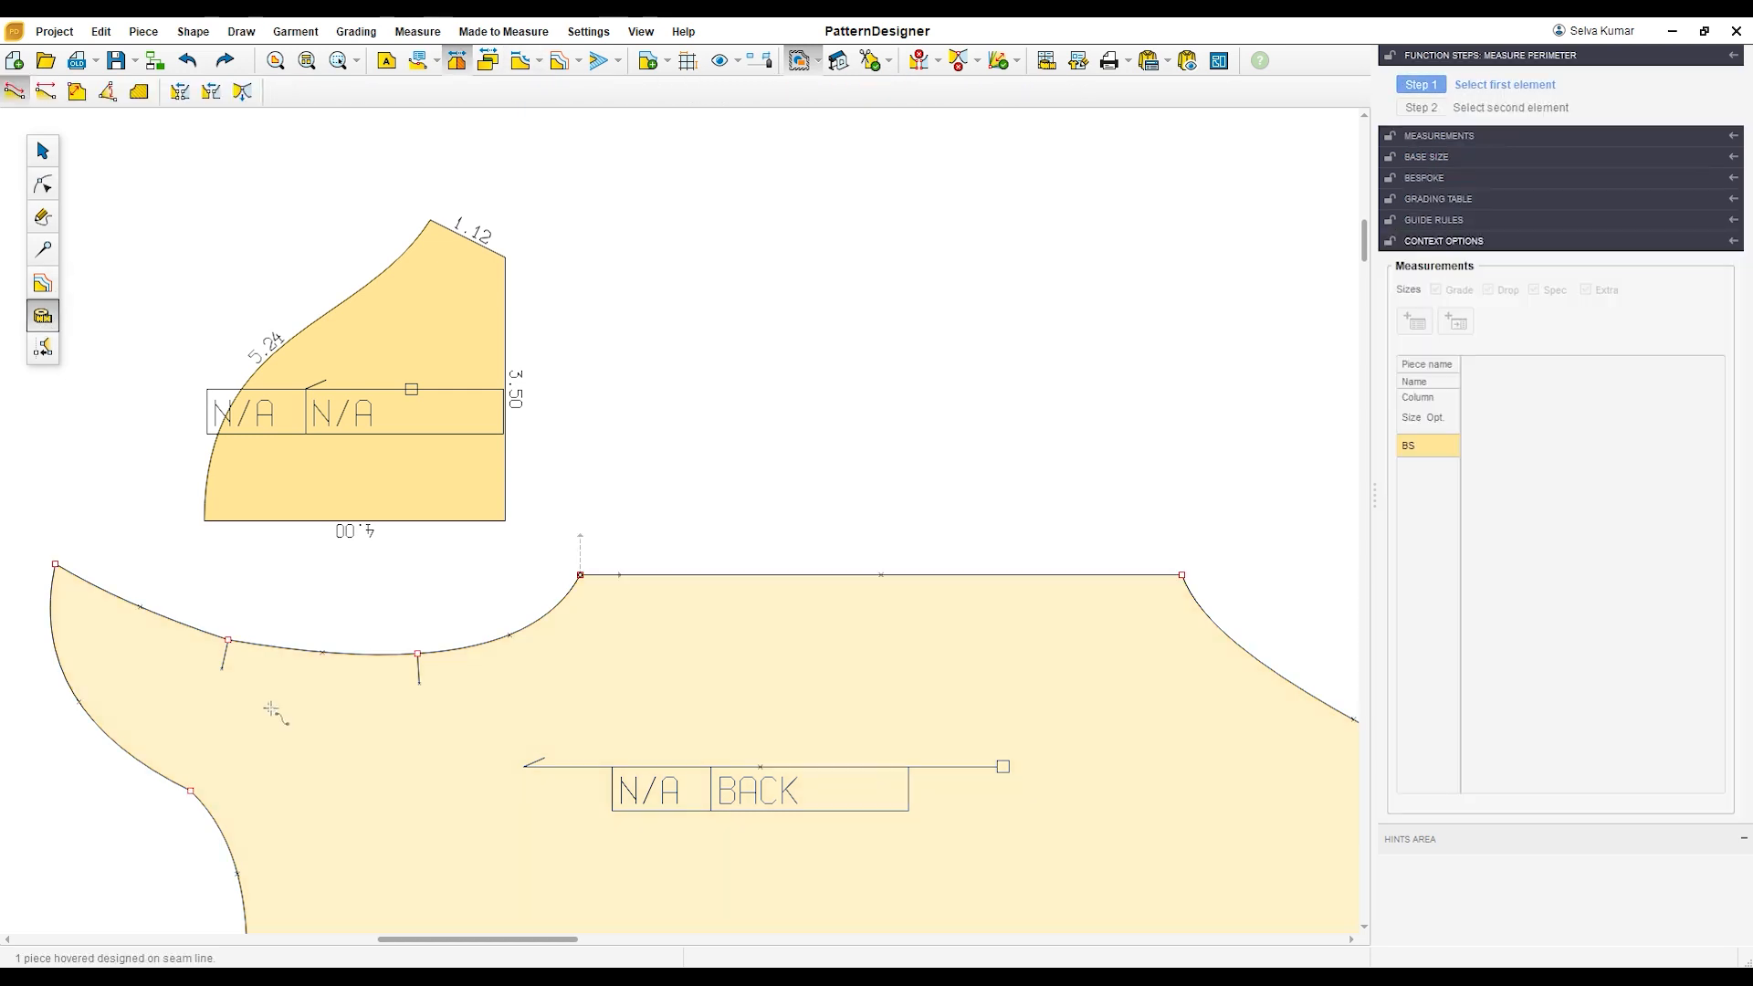
{"action": "left_click", "coordinate": [227, 640]}
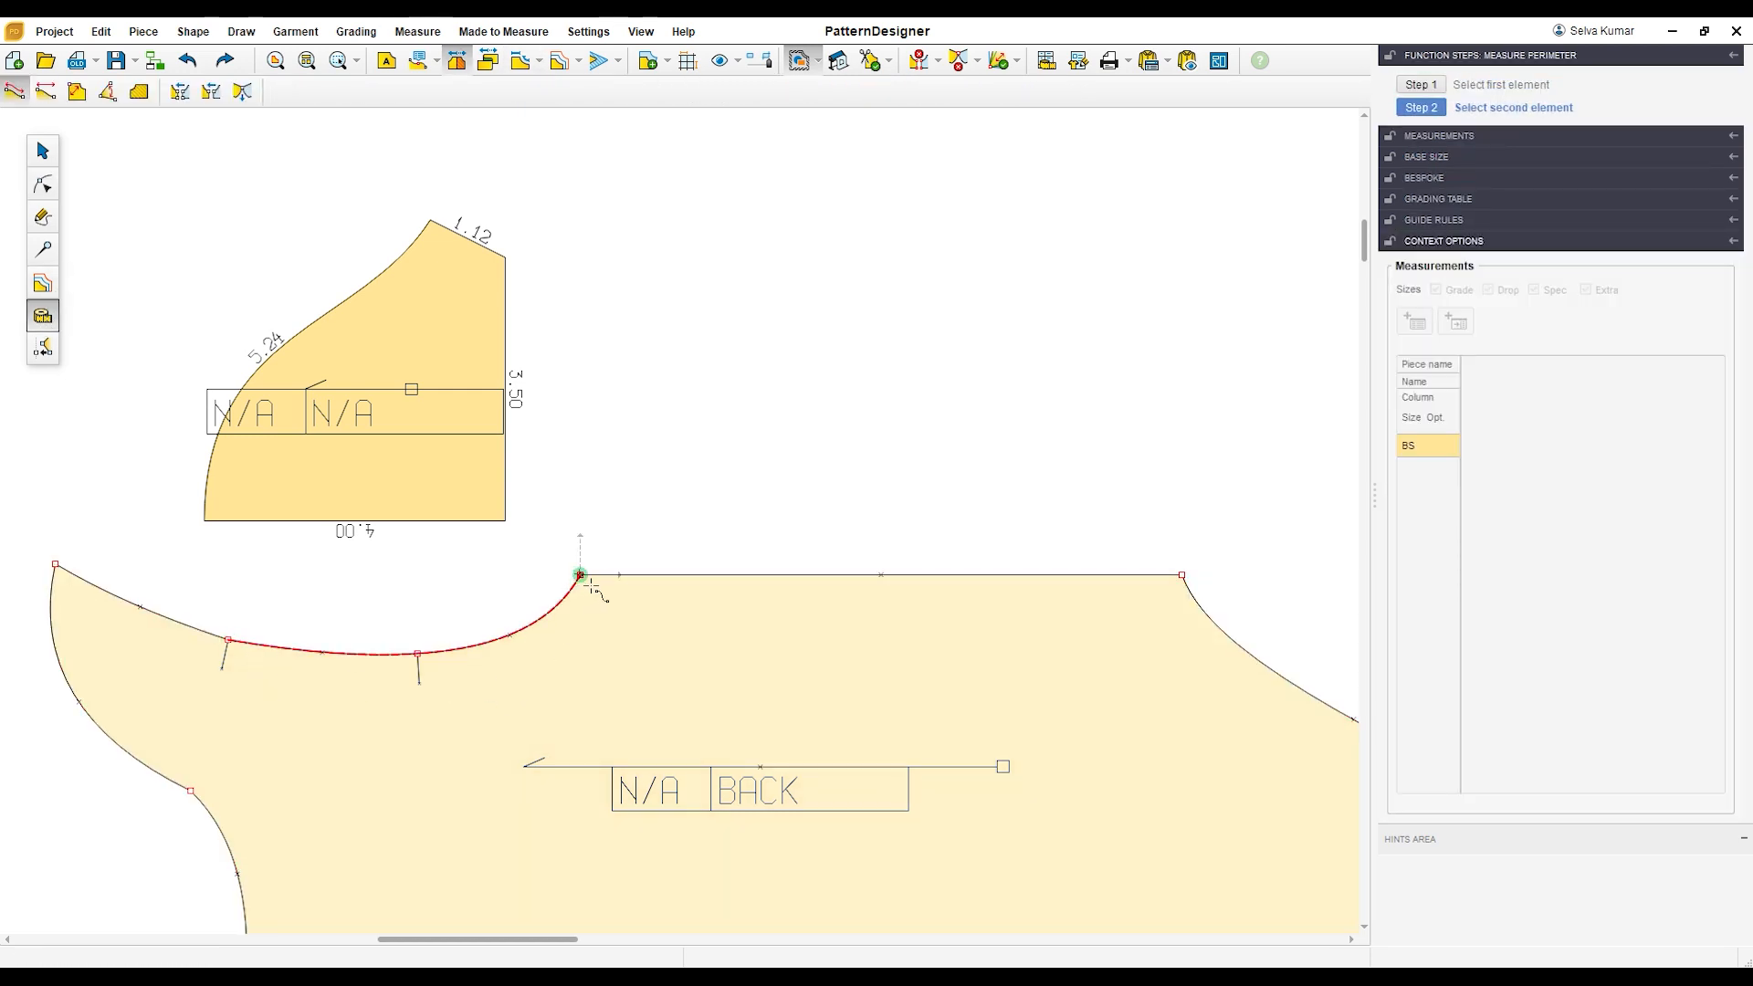
{"action": "left_click", "coordinate": [581, 576]}
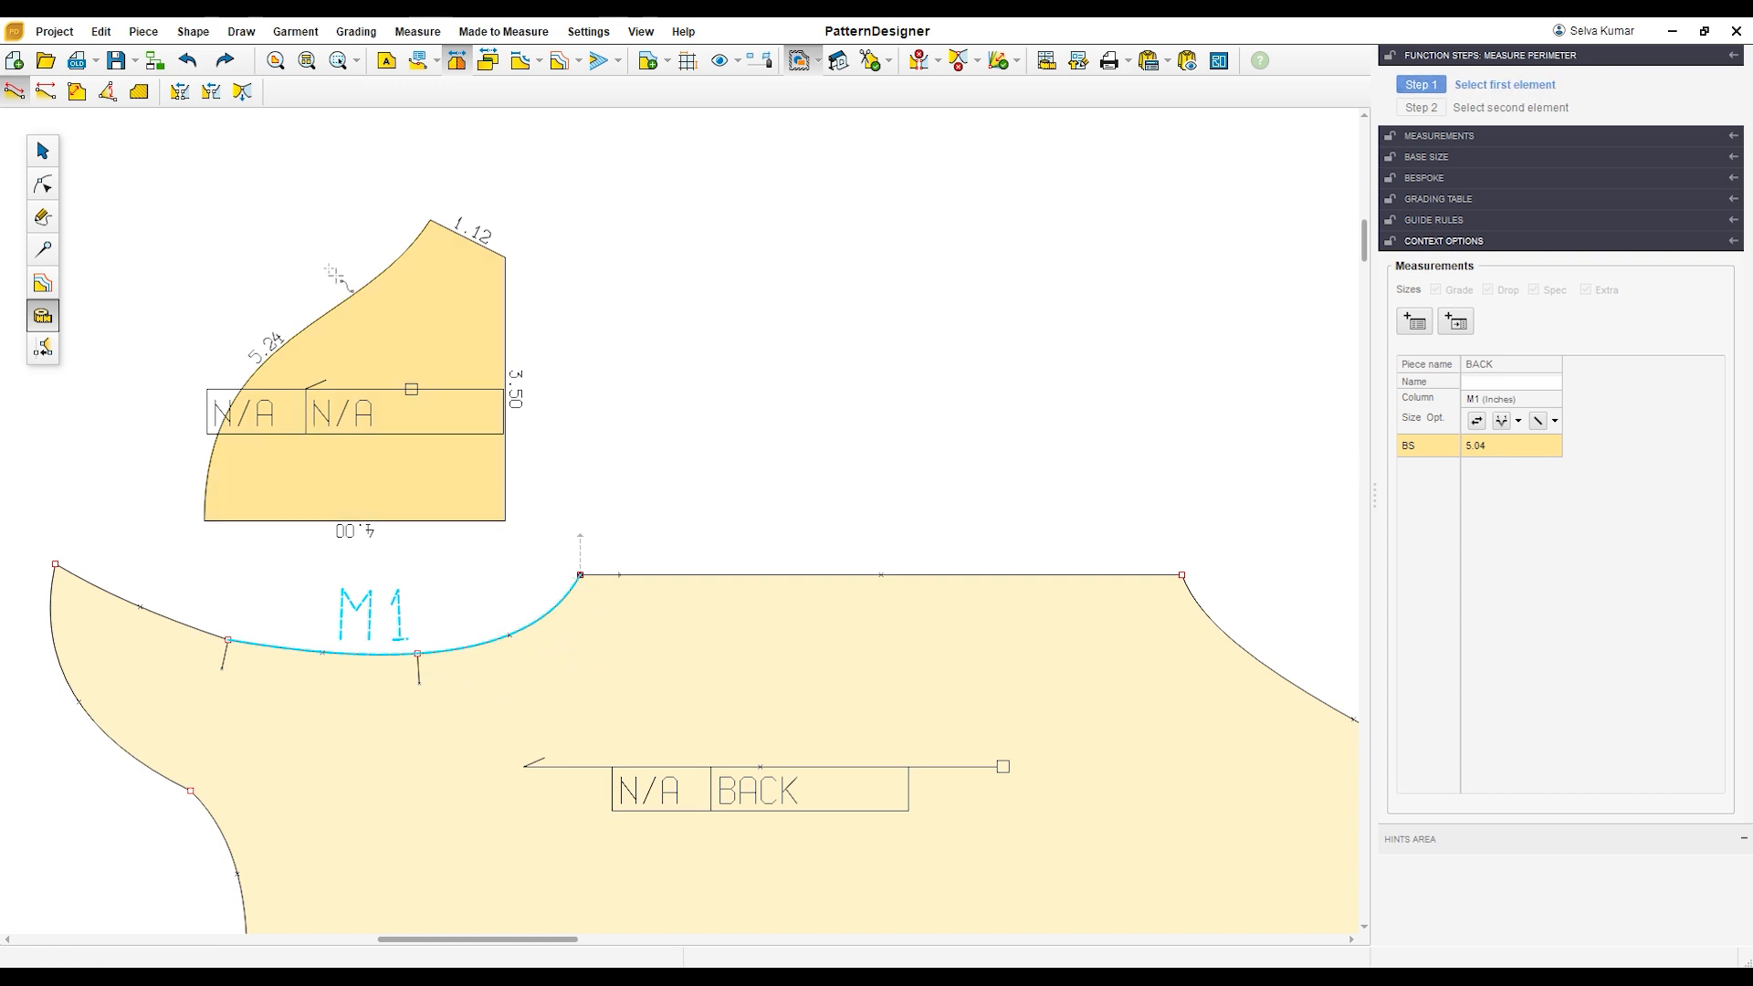
Step: Move the sleeve piece's peak point by -0.25 inch in DX to shorten the cap curve
{"action": "scroll", "coordinate": [333, 274], "scroll_direction": "up", "scroll_amount": 1}
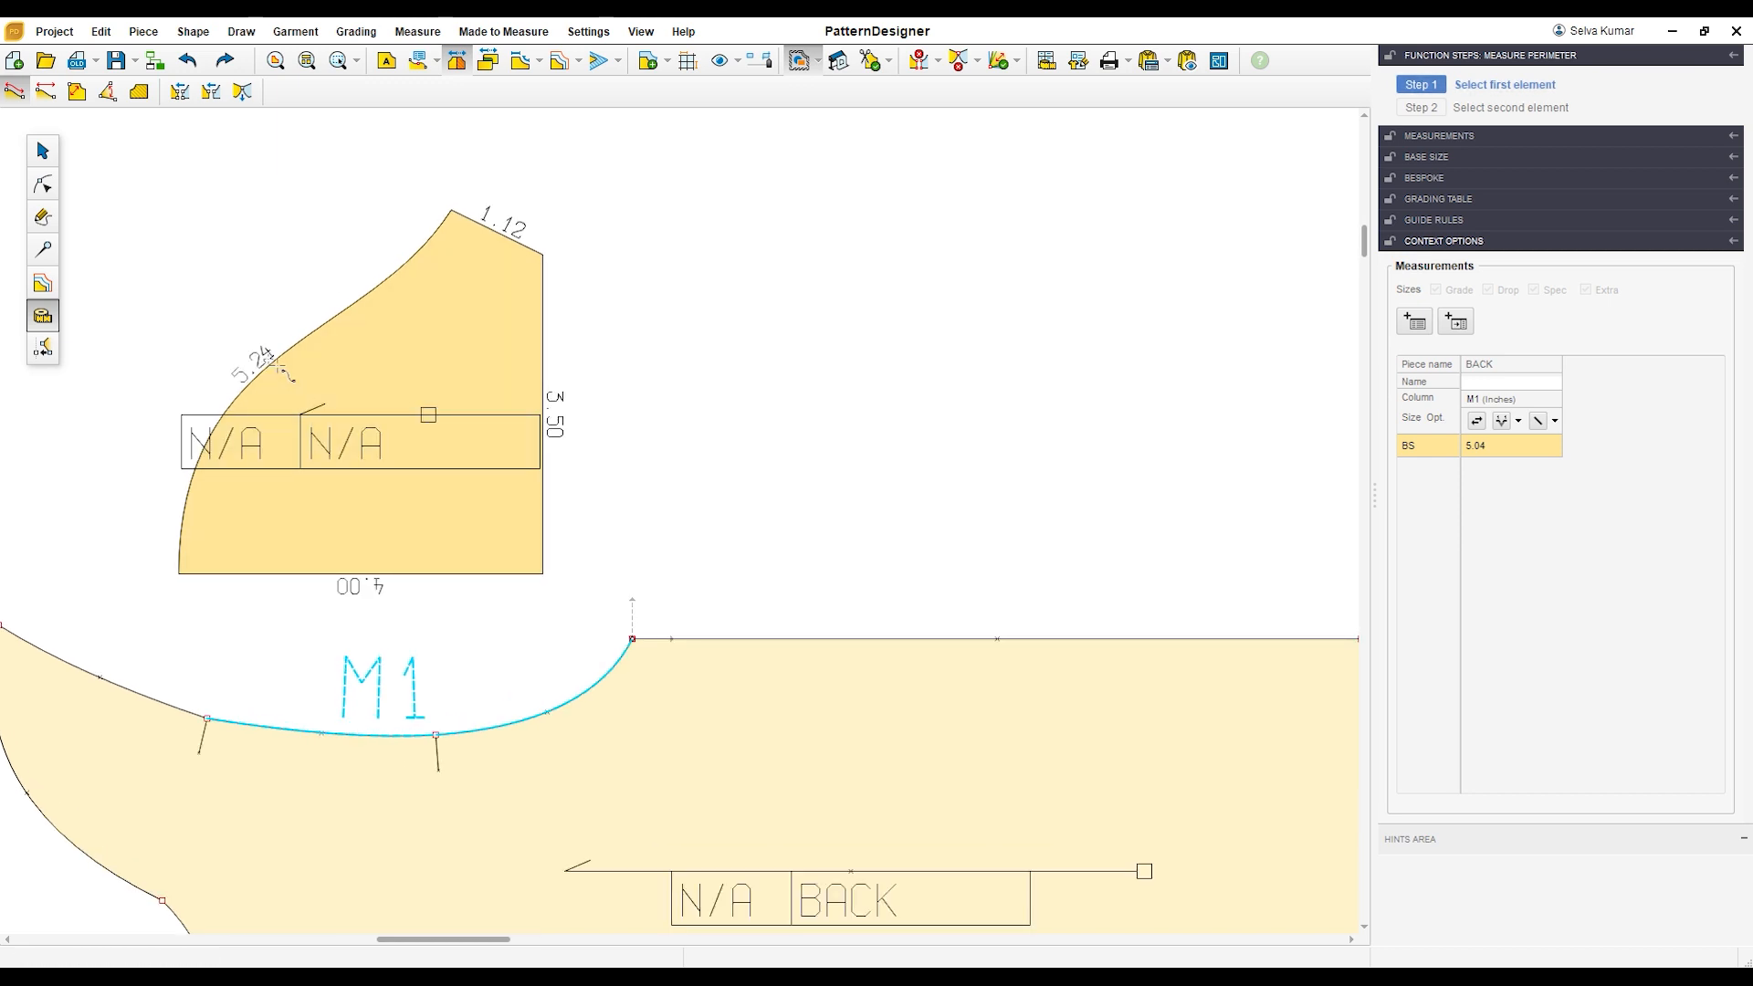
{"action": "left_click", "coordinate": [42, 184]}
{"action": "left_click", "coordinate": [455, 351]}
{"action": "left_click", "coordinate": [451, 208]}
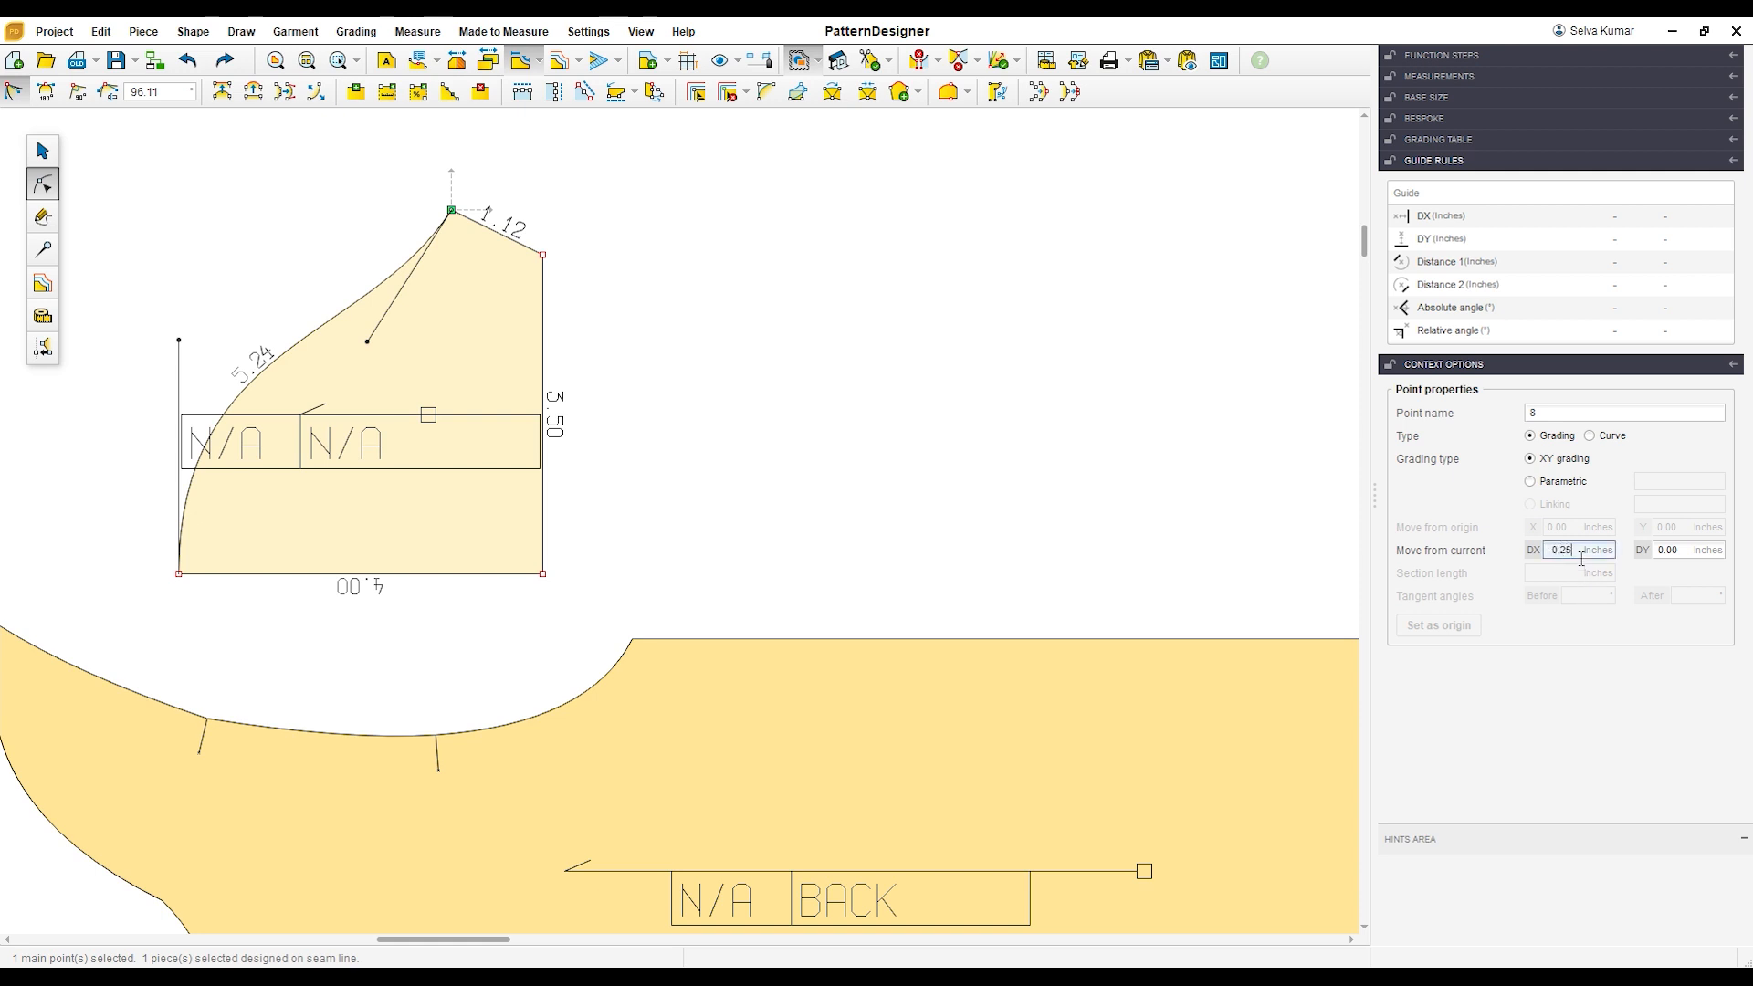
{"action": "key", "text": "Return"}
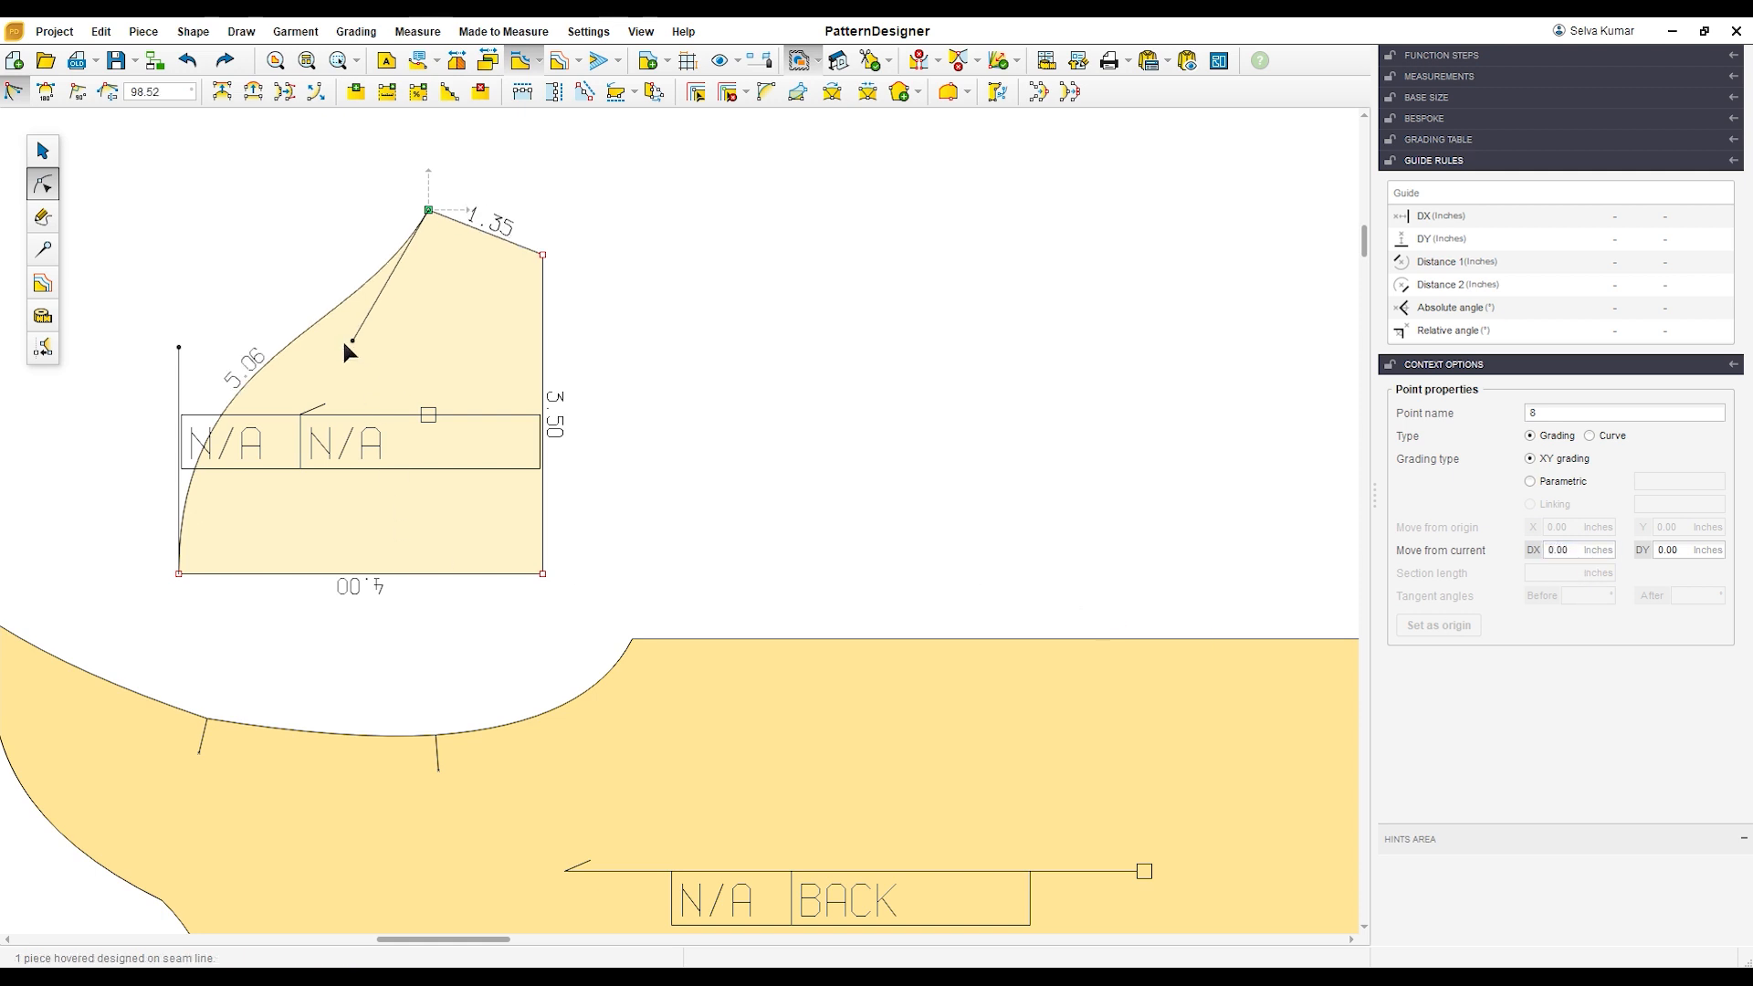
{"action": "left_click", "coordinate": [717, 467]}
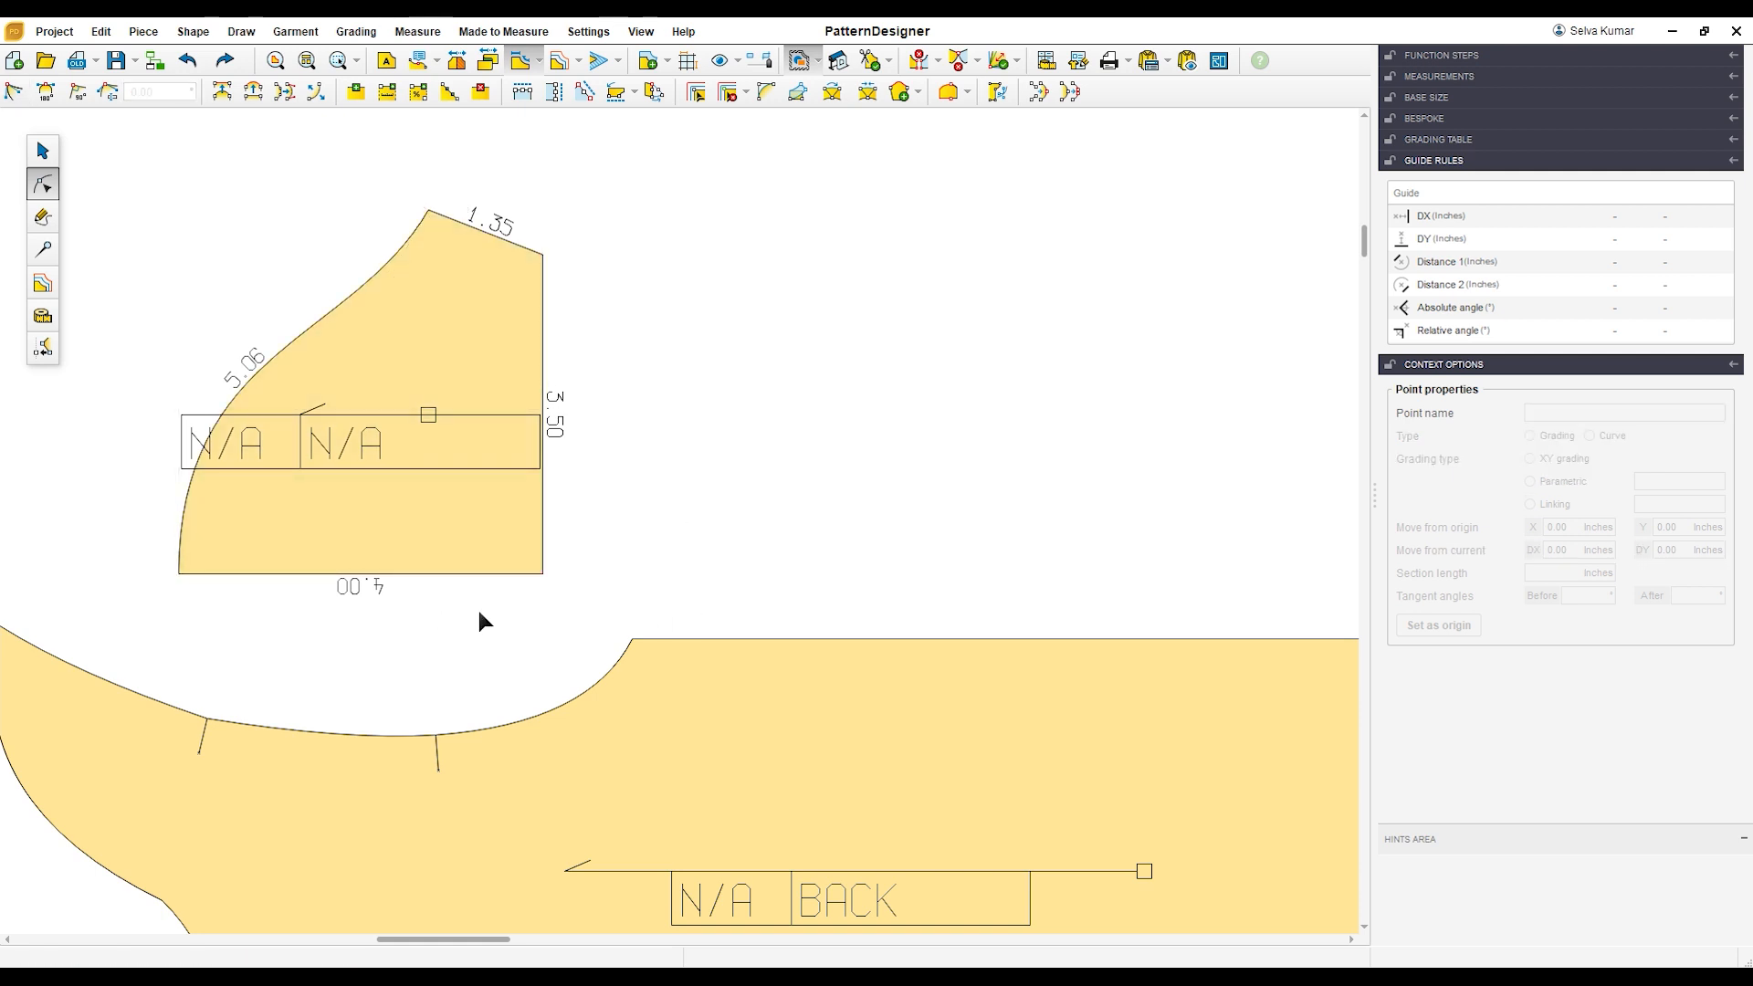
Step: Rearrange the sleeve, BACK and FRONT pieces, keeping the sleeve above BACK and leaving empty space to their left
{"action": "scroll", "coordinate": [522, 579], "scroll_direction": "down", "scroll_amount": 3}
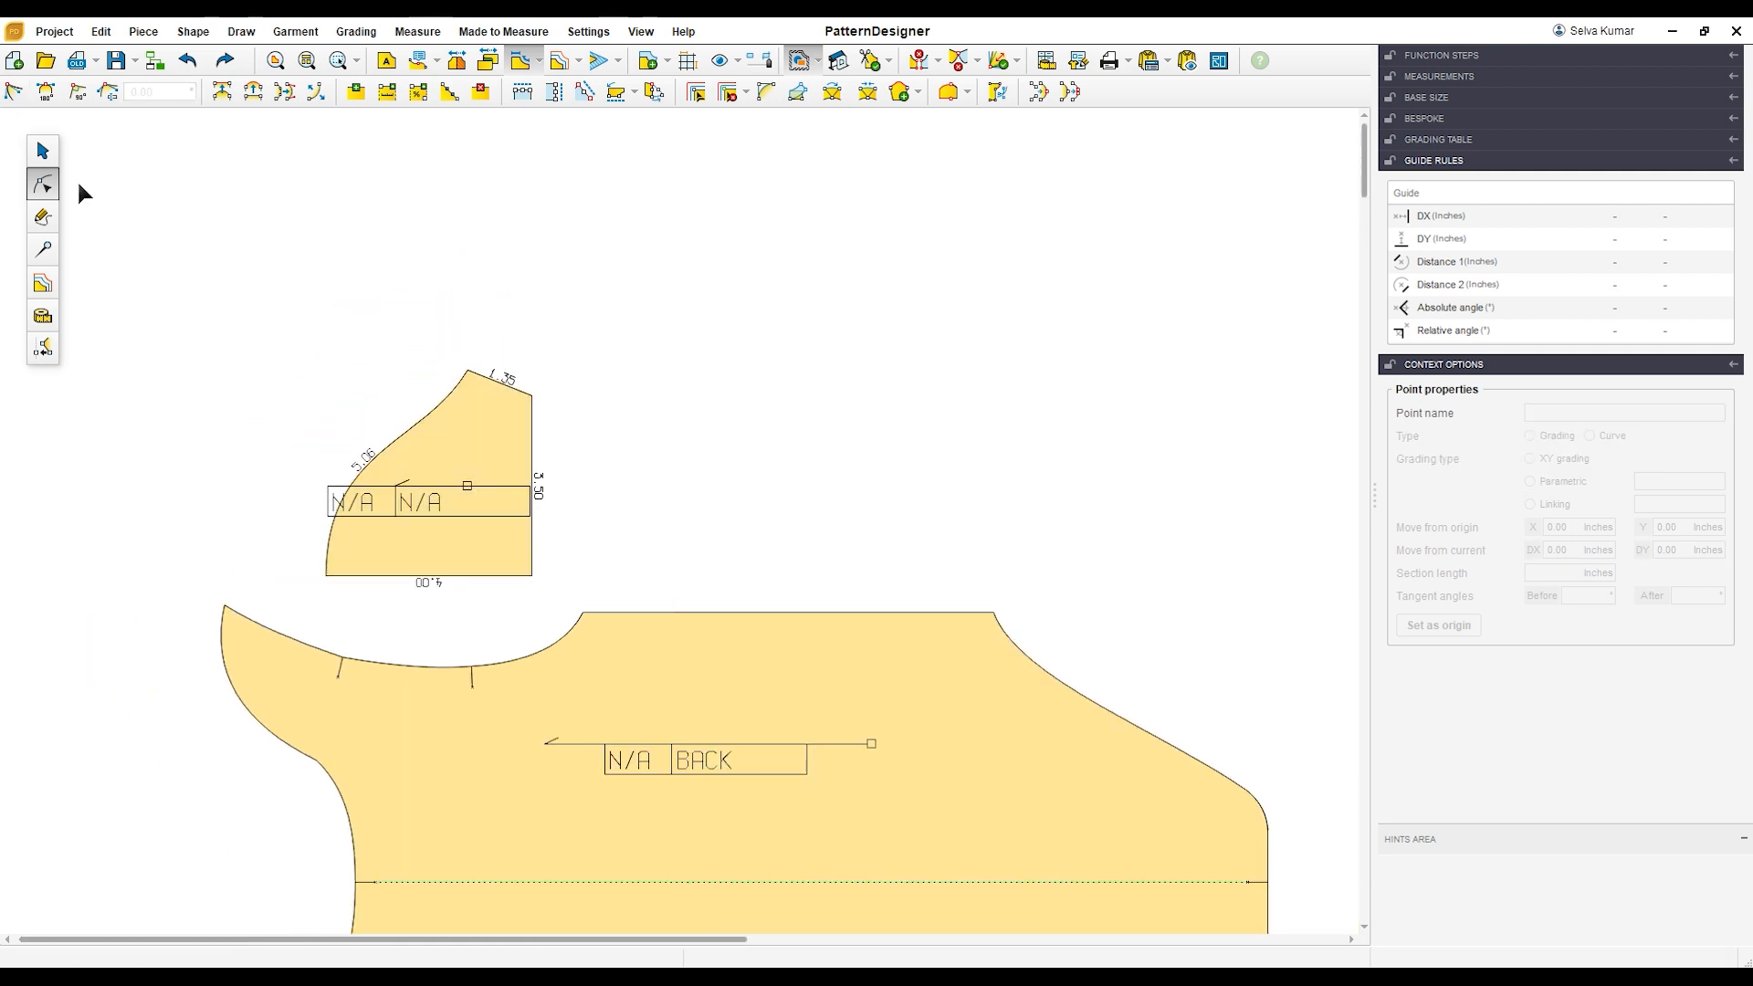
{"action": "left_click_drag", "start_coordinate": [504, 495], "coordinate": [753, 397]}
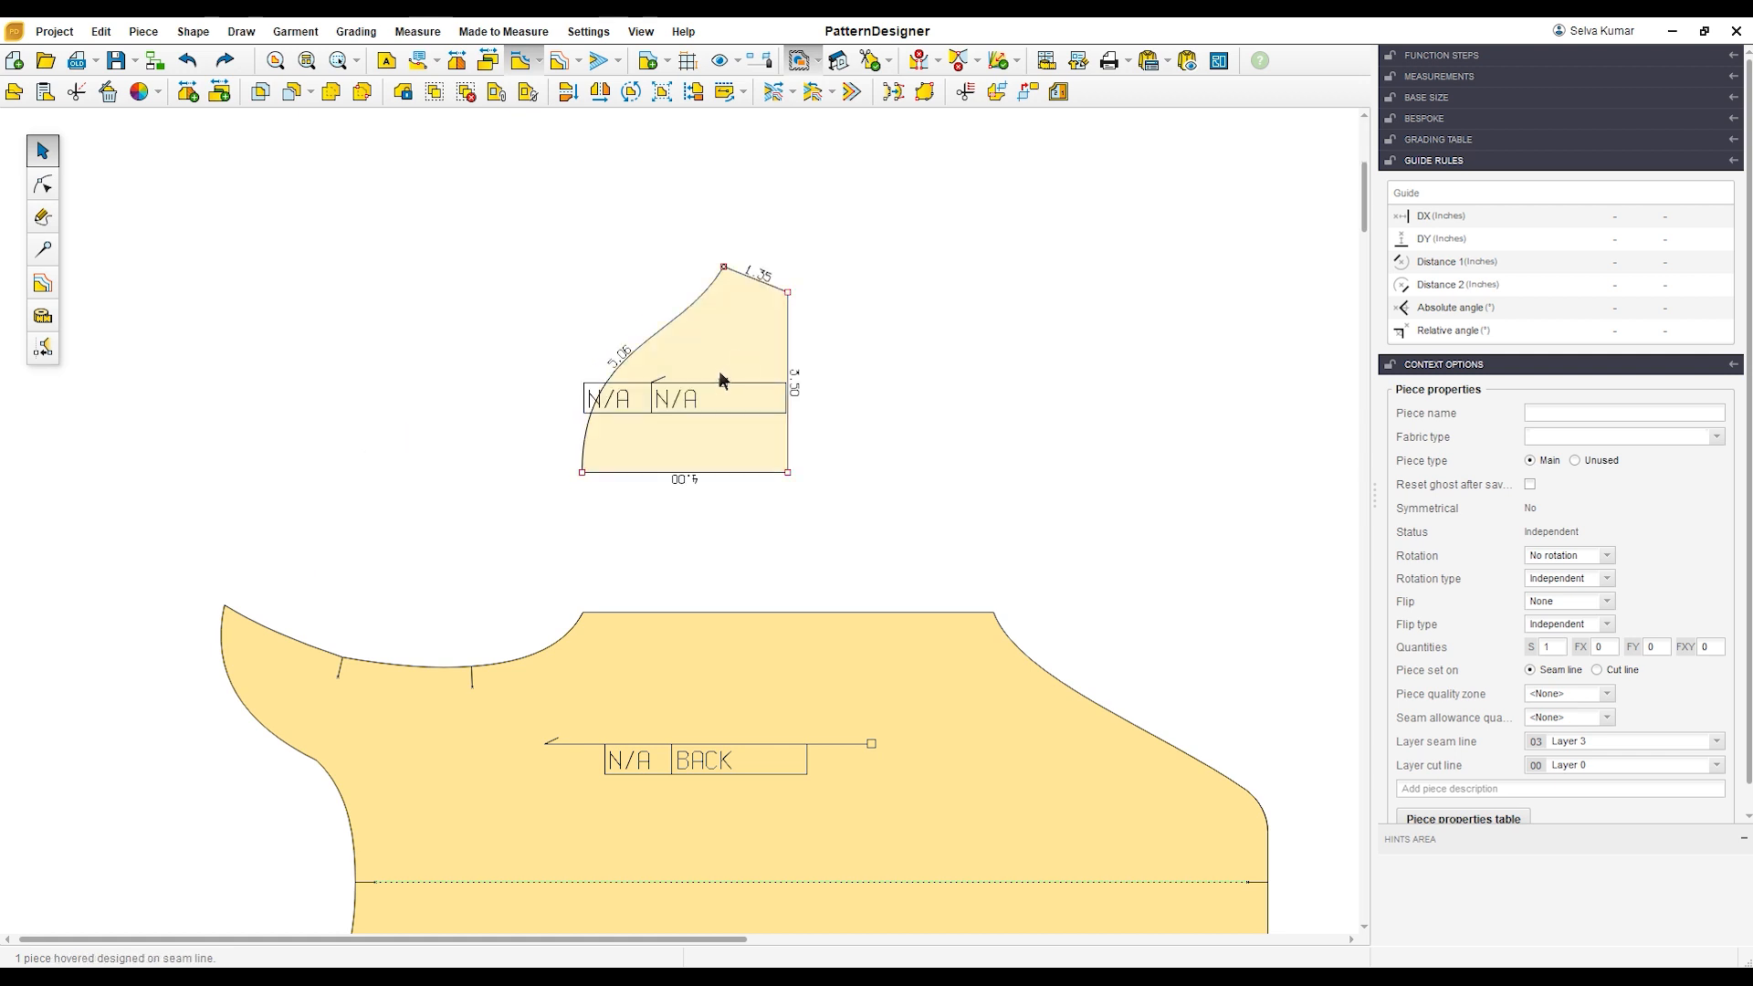
{"action": "scroll", "coordinate": [716, 435], "scroll_direction": "down", "scroll_amount": 2}
{"action": "left_click_drag", "start_coordinate": [803, 570], "coordinate": [739, 477]}
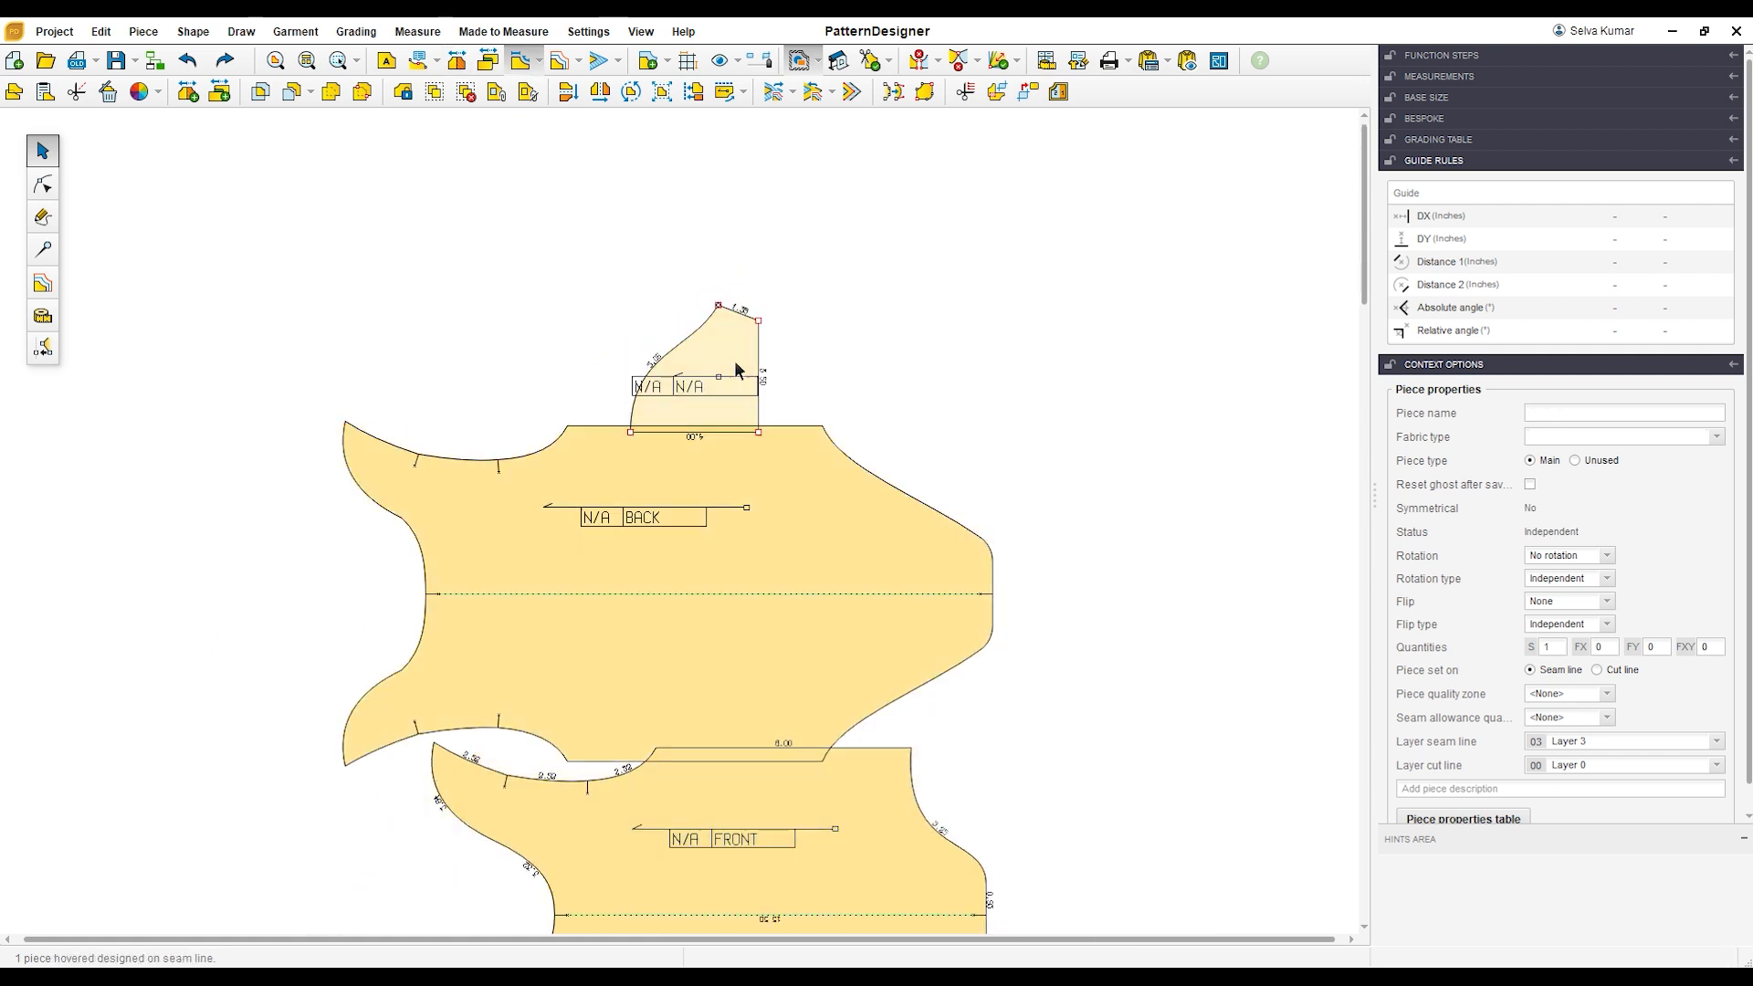
{"action": "left_click_drag", "start_coordinate": [734, 361], "coordinate": [771, 267]}
{"action": "left_click_drag", "start_coordinate": [766, 490], "coordinate": [540, 384]}
{"action": "left_click_drag", "start_coordinate": [767, 828], "coordinate": [1324, 538]}
{"action": "left_click_drag", "start_coordinate": [514, 443], "coordinate": [789, 649]}
{"action": "left_click_drag", "start_coordinate": [1100, 572], "coordinate": [1242, 557]}
{"action": "left_click_drag", "start_coordinate": [954, 595], "coordinate": [1128, 496]}
{"action": "left_click_drag", "start_coordinate": [738, 274], "coordinate": [917, 280]}
{"action": "left_click_drag", "start_coordinate": [848, 499], "coordinate": [864, 493]}
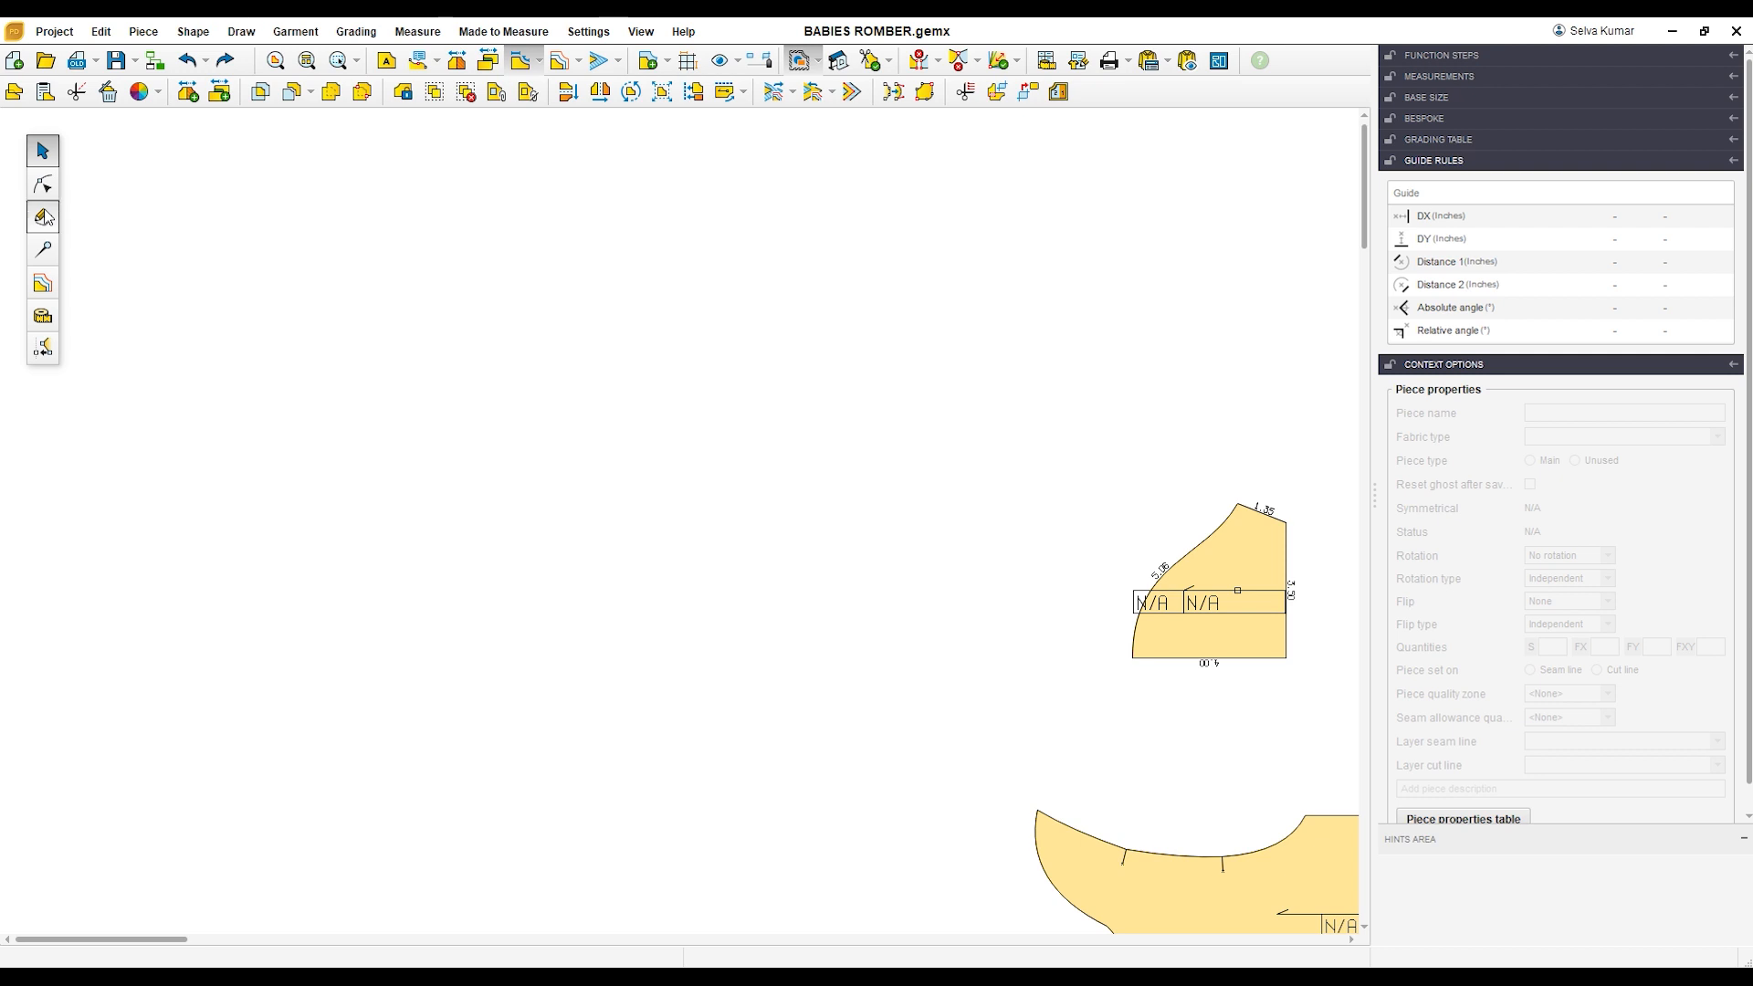
Step: Draw a rectangular piece 13 inches wide and 4 inches high in the empty space left of the sleeve
{"action": "left_click", "coordinate": [43, 216]}
{"action": "left_click", "coordinate": [45, 91]}
{"action": "left_click", "coordinate": [220, 303]}
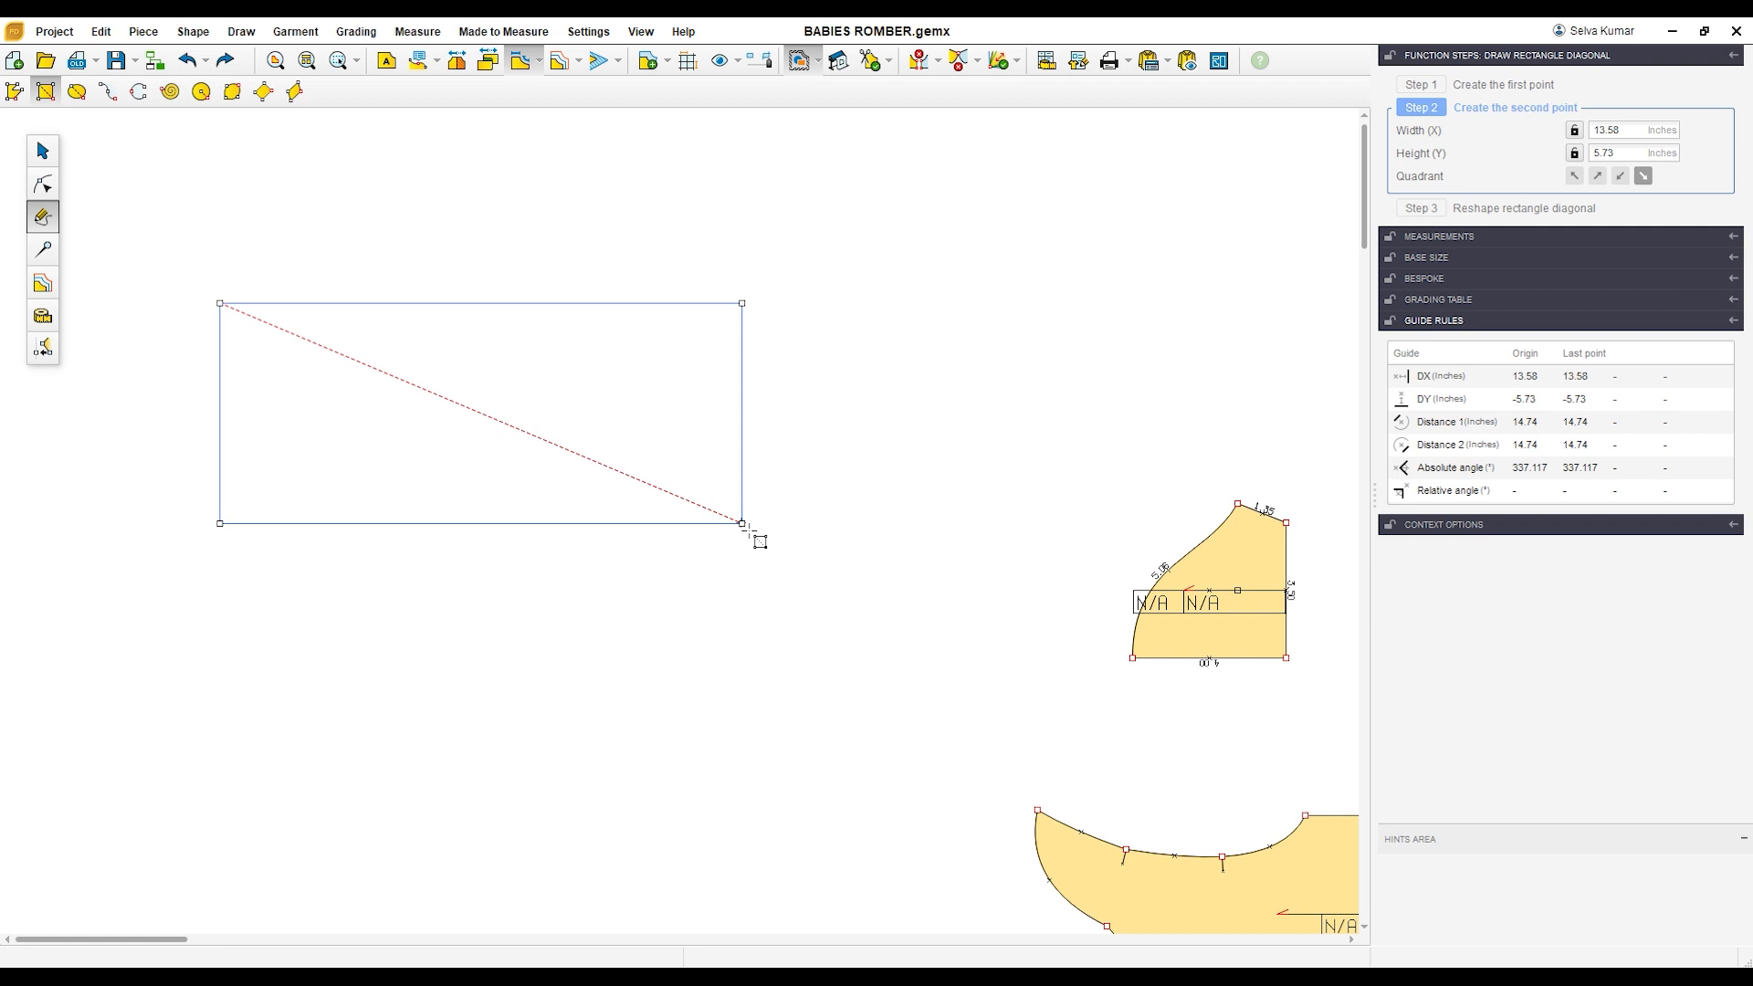
{"action": "left_click", "coordinate": [744, 525]}
{"action": "left_click", "coordinate": [1635, 157]}
{"action": "type", "text": "13"}
{"action": "key", "text": "Tab"}
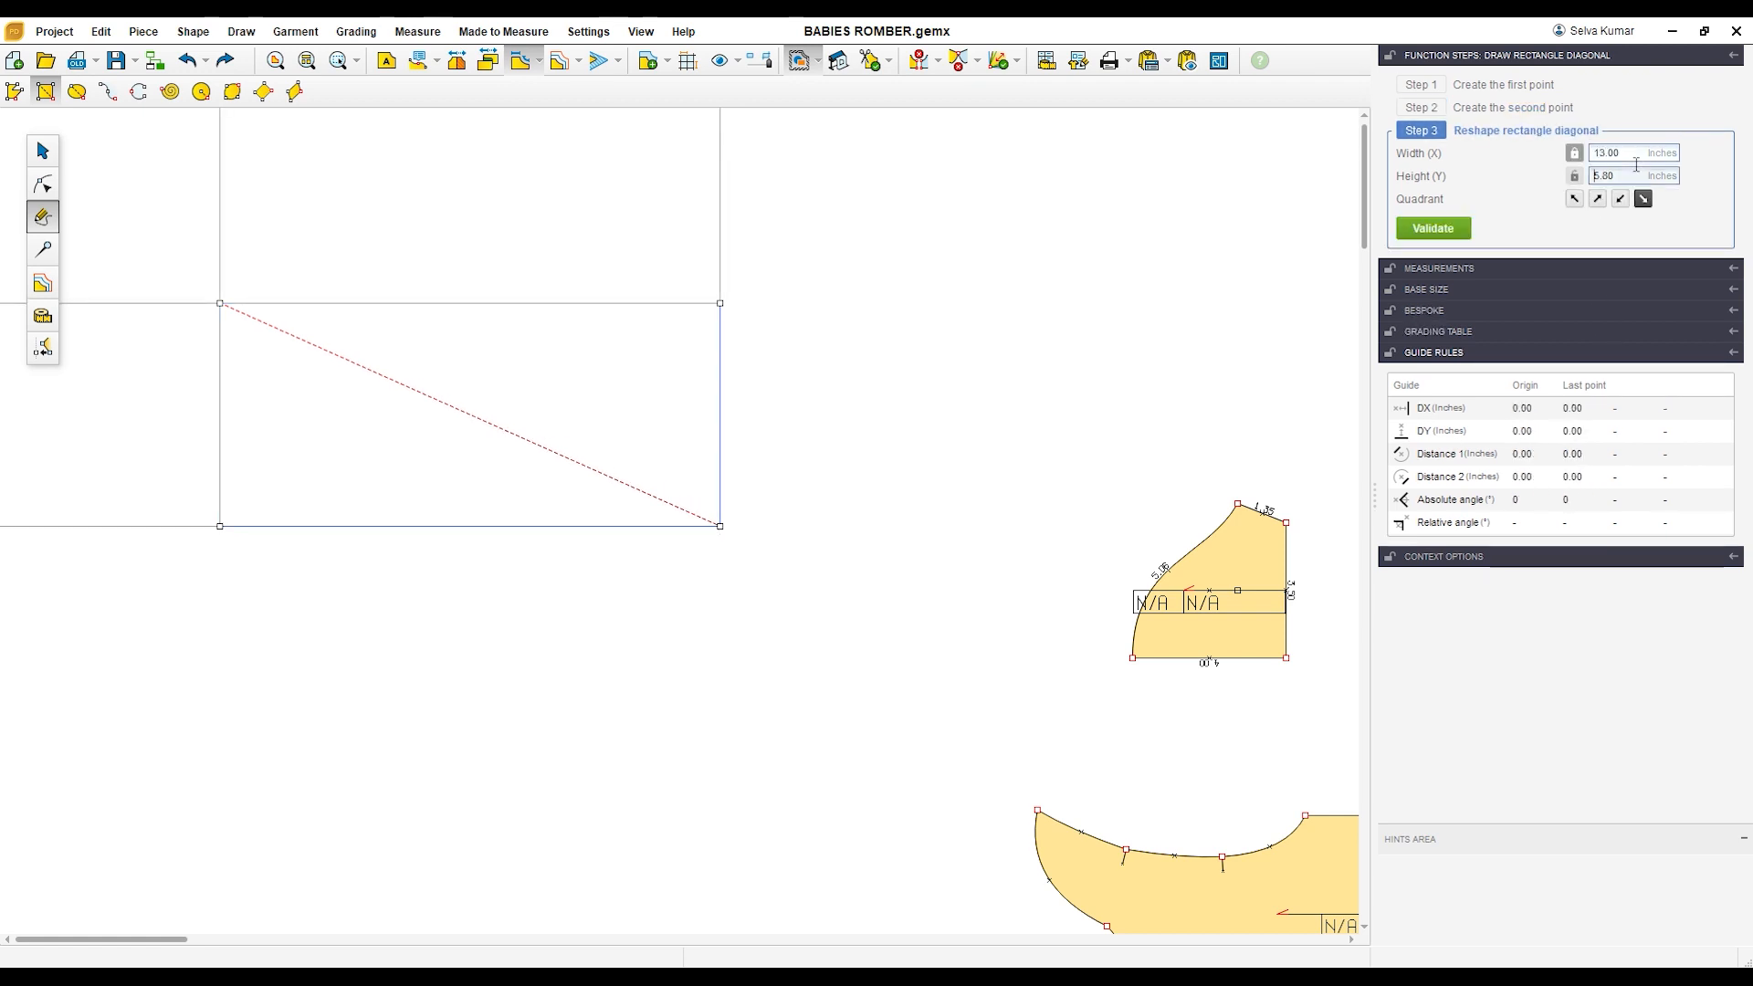
{"action": "left_click_drag", "start_coordinate": [1624, 178], "coordinate": [1555, 187]}
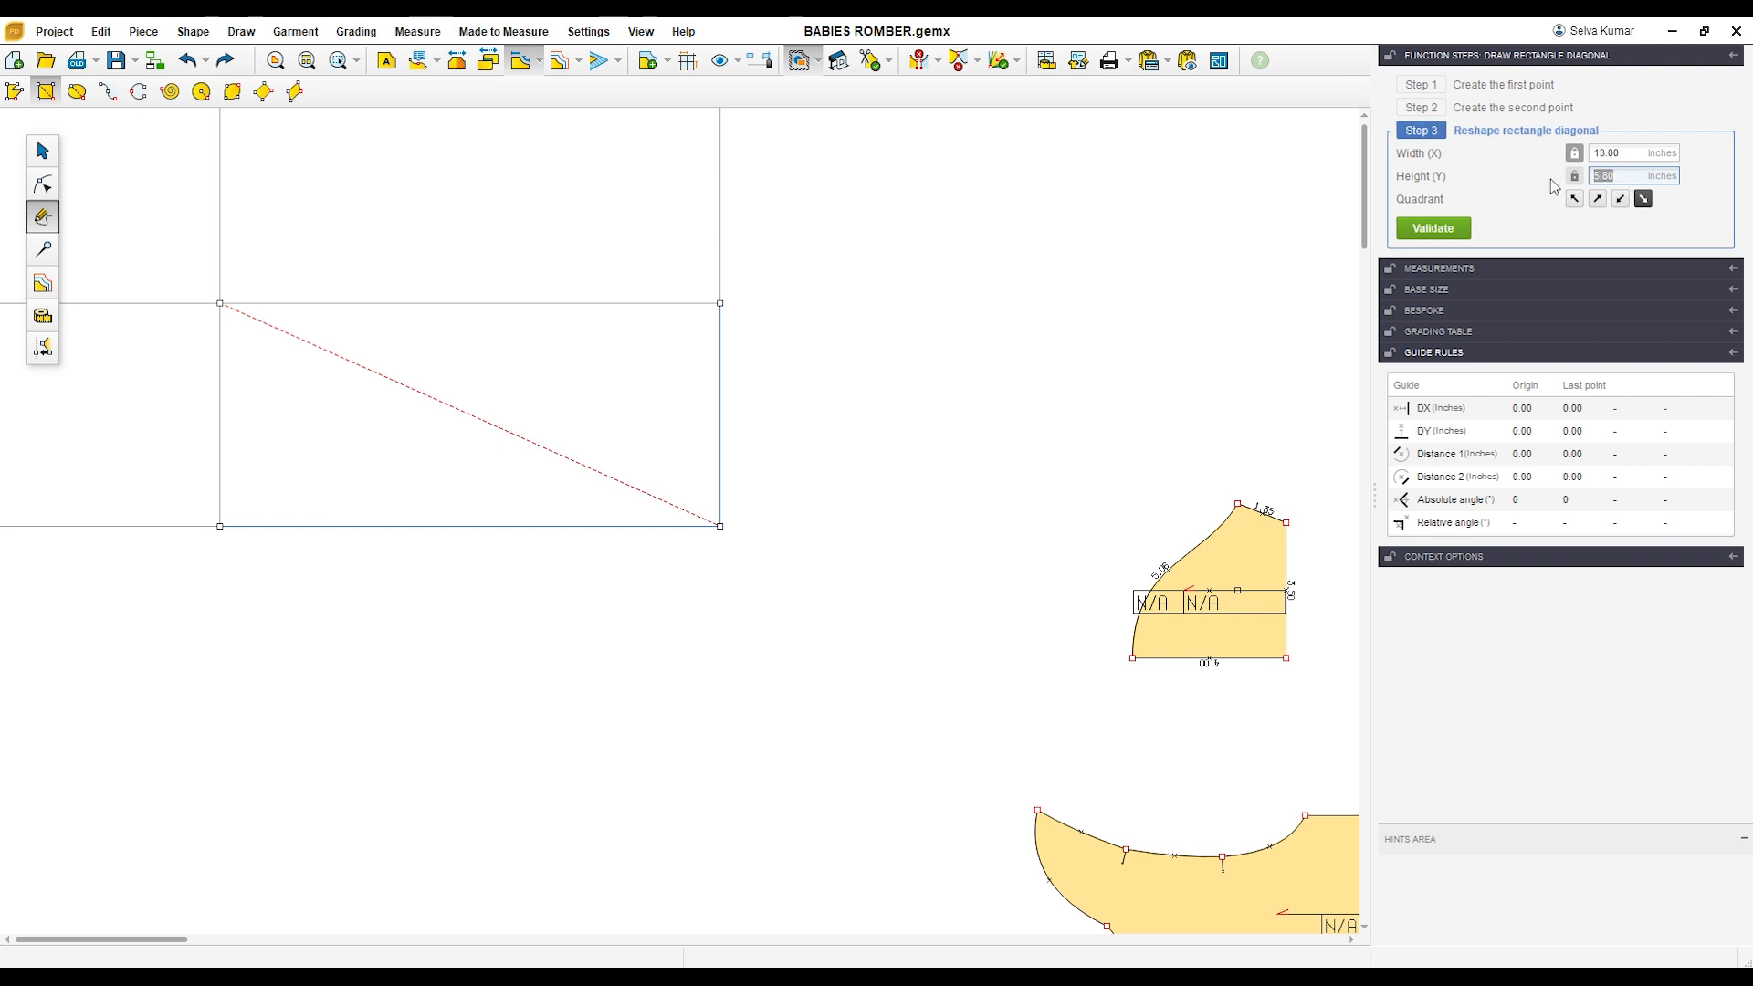
{"action": "type", "text": "4"}
{"action": "key", "text": "Return"}
{"action": "key", "text": "Return"}
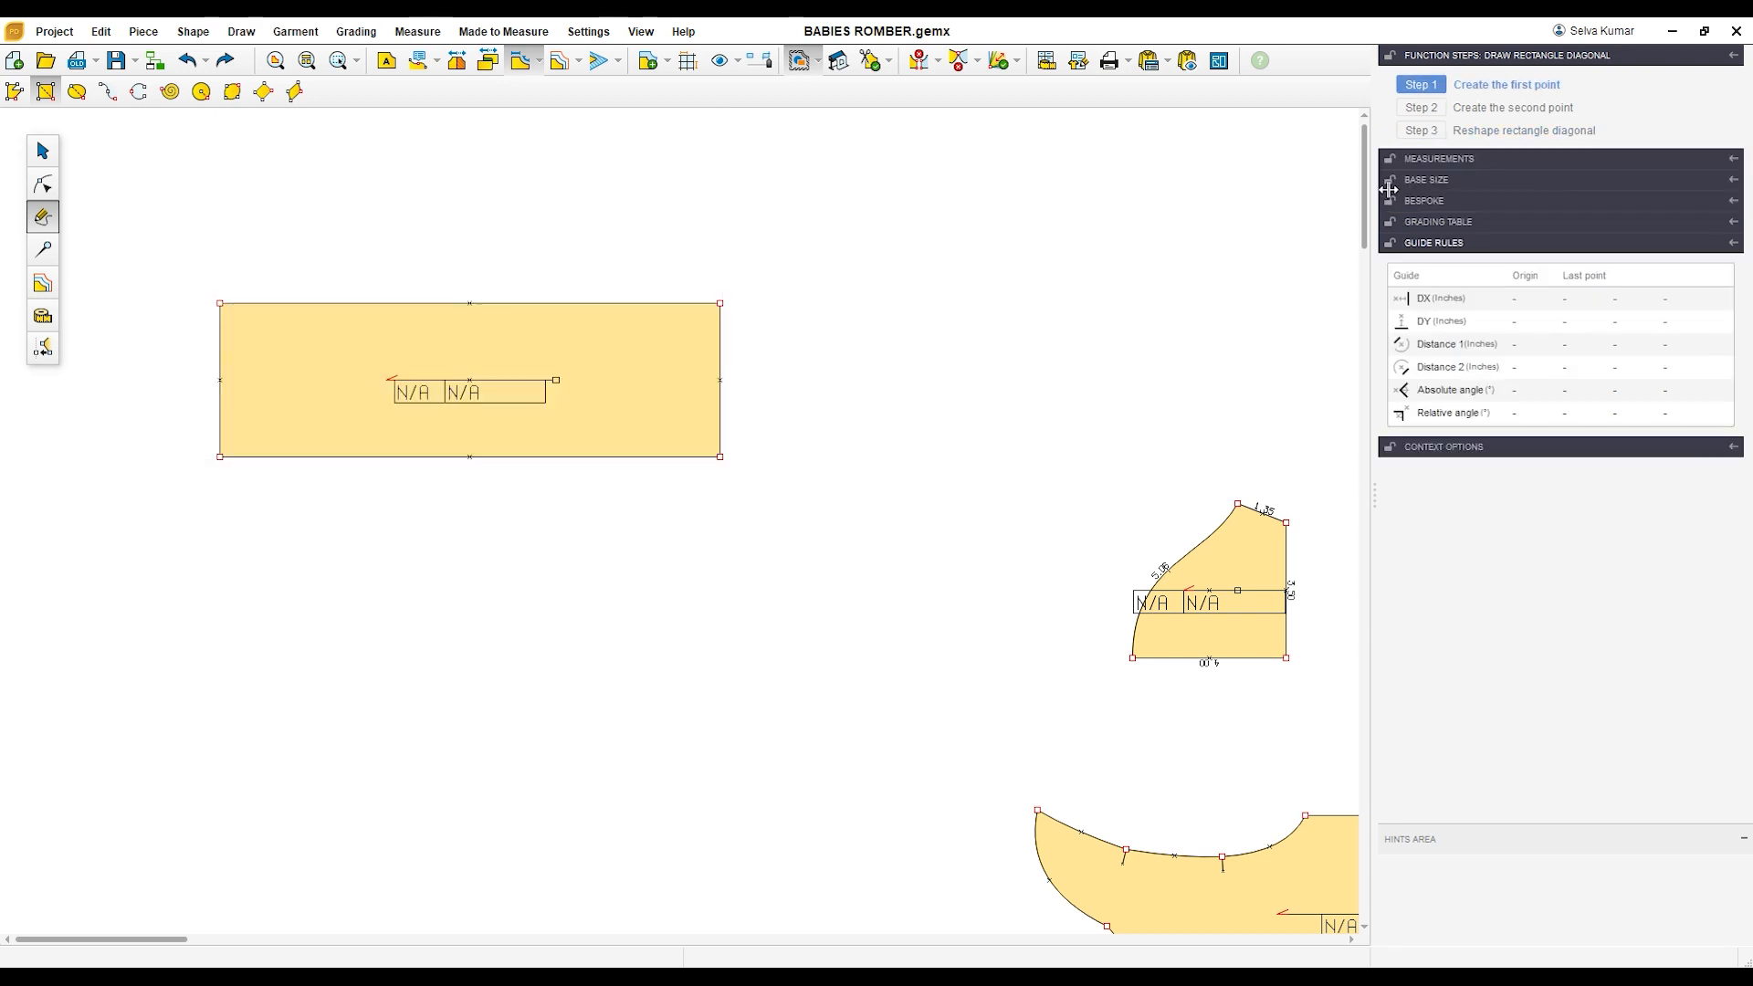
Step: Select the new 13 by 4 inch rectangle and display its side lengths
{"action": "left_click", "coordinate": [43, 150]}
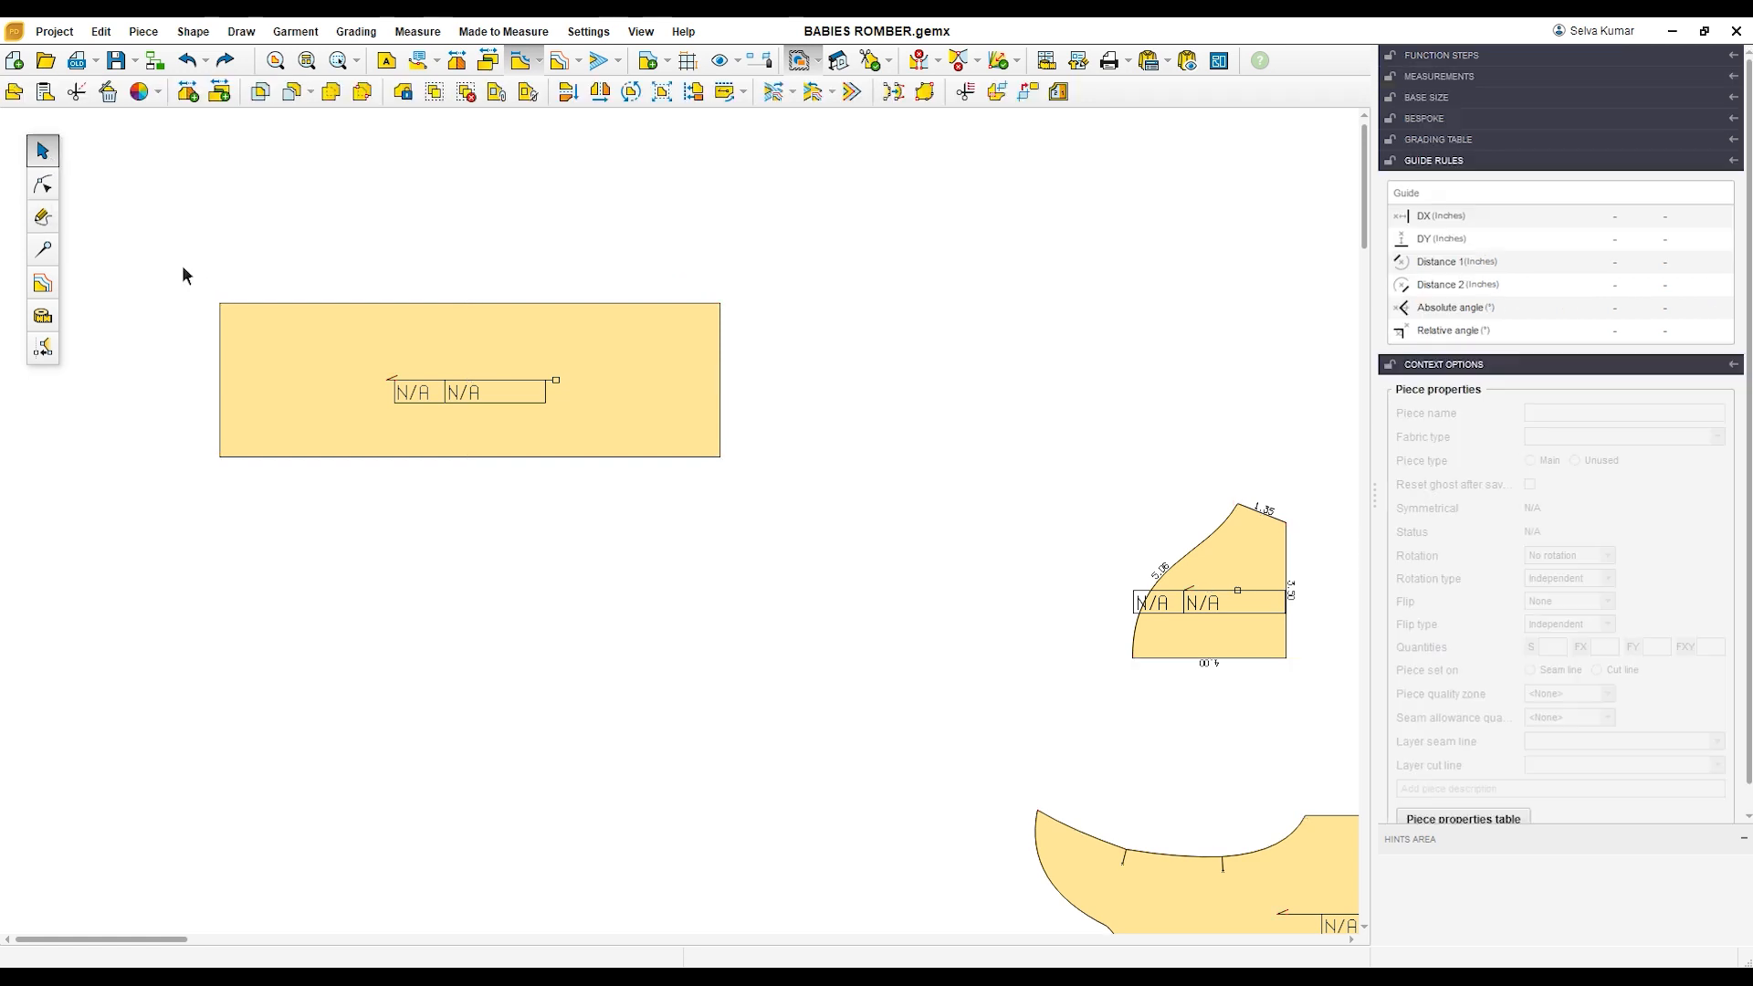
{"action": "double_click", "coordinate": [296, 332]}
{"action": "scroll", "coordinate": [395, 425], "scroll_direction": "down", "scroll_amount": 2}
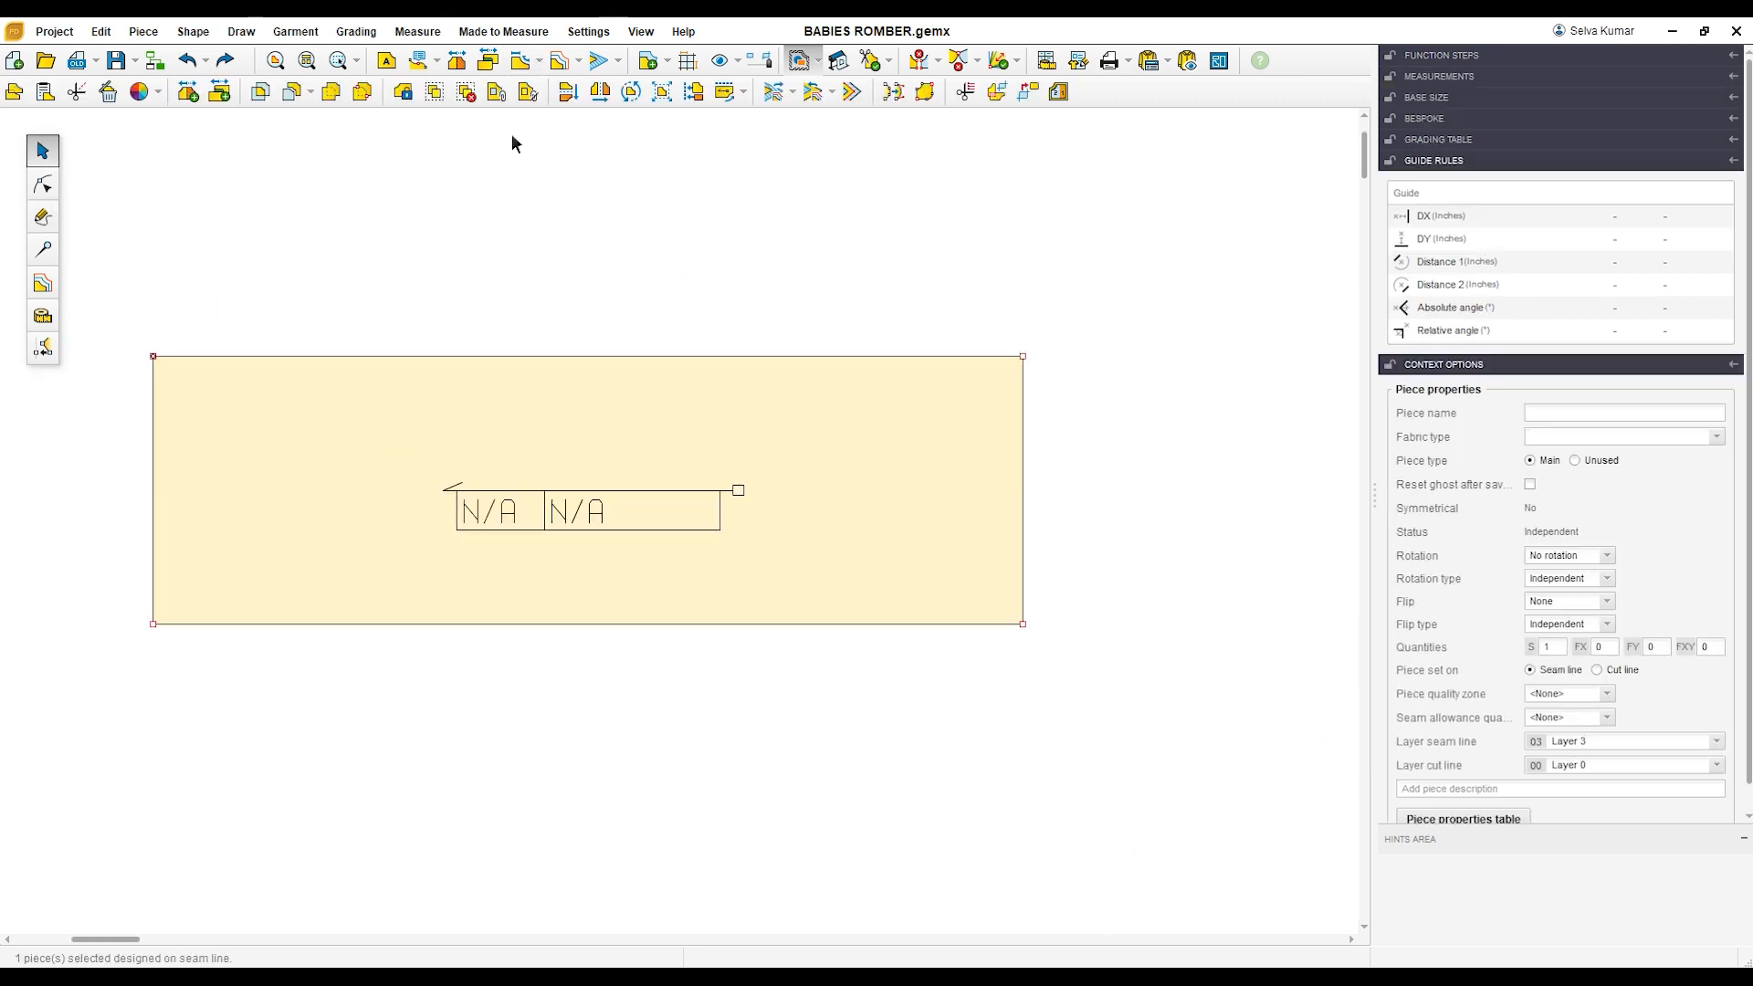
{"action": "scroll", "coordinate": [447, 502], "scroll_direction": "up", "scroll_amount": 1}
{"action": "left_click", "coordinate": [348, 496]}
Step: Add a point on the long rectangle's lower edge 1.5 inches from its lower-left corner
{"action": "left_click", "coordinate": [43, 183]}
{"action": "left_click", "coordinate": [153, 618]}
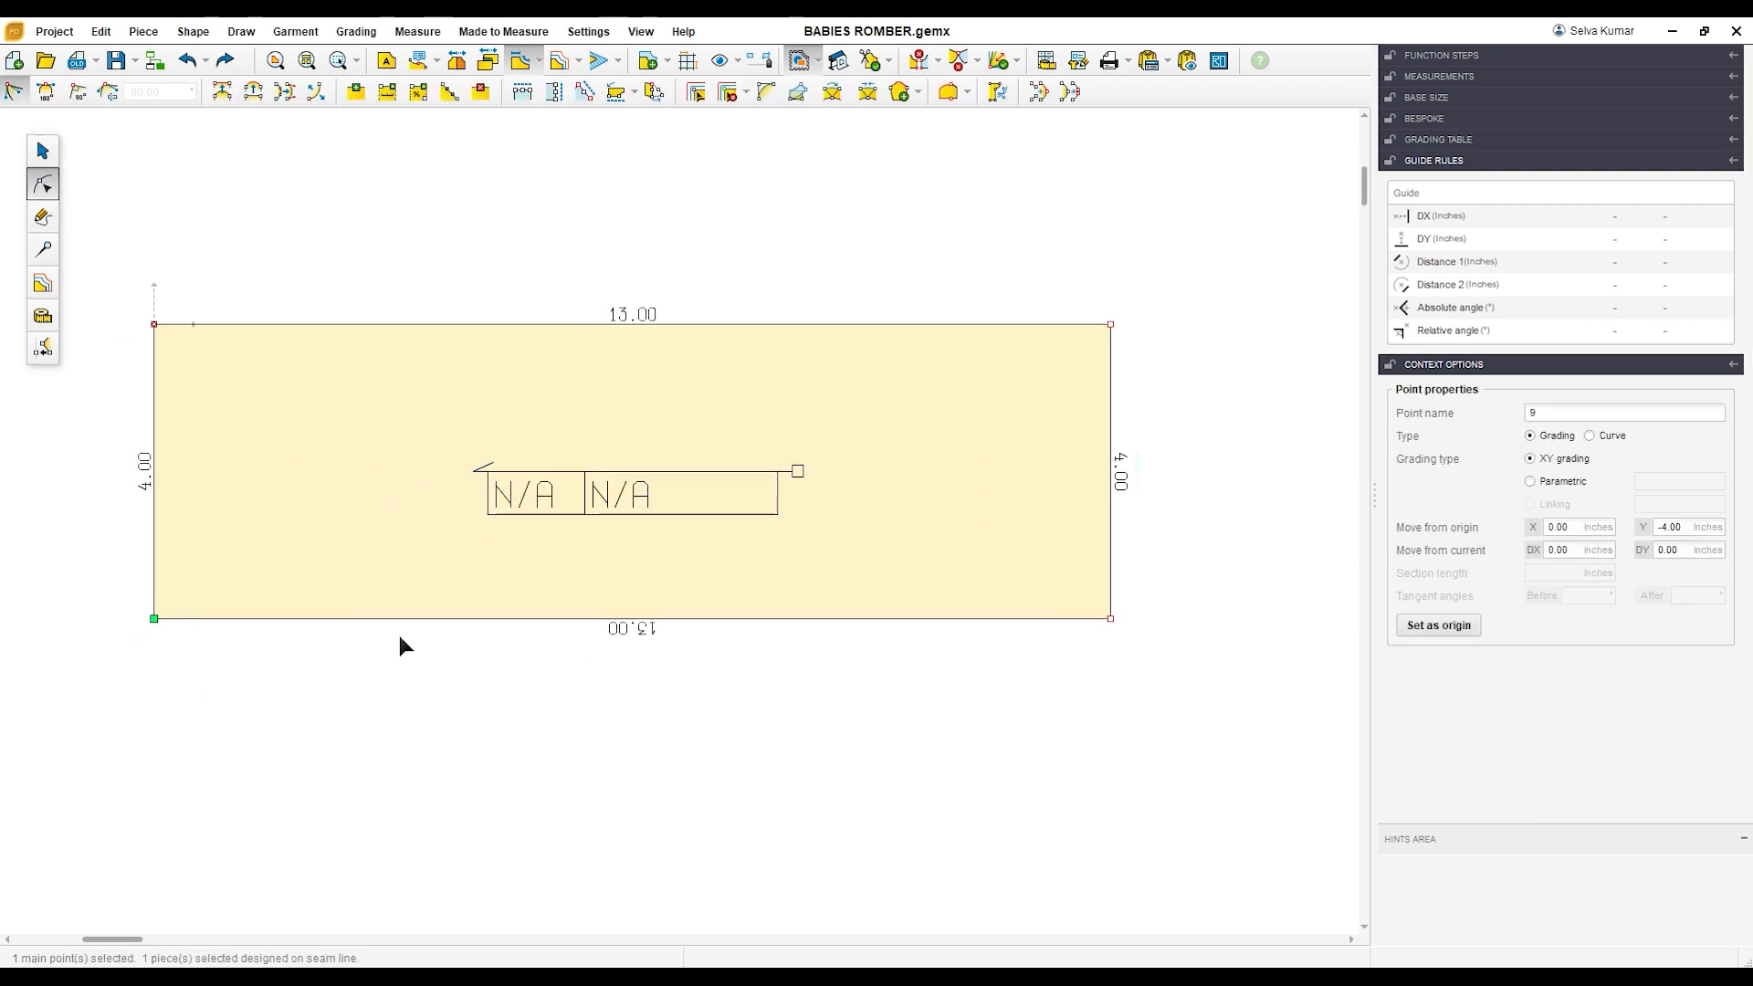
{"action": "left_click", "coordinate": [387, 94]}
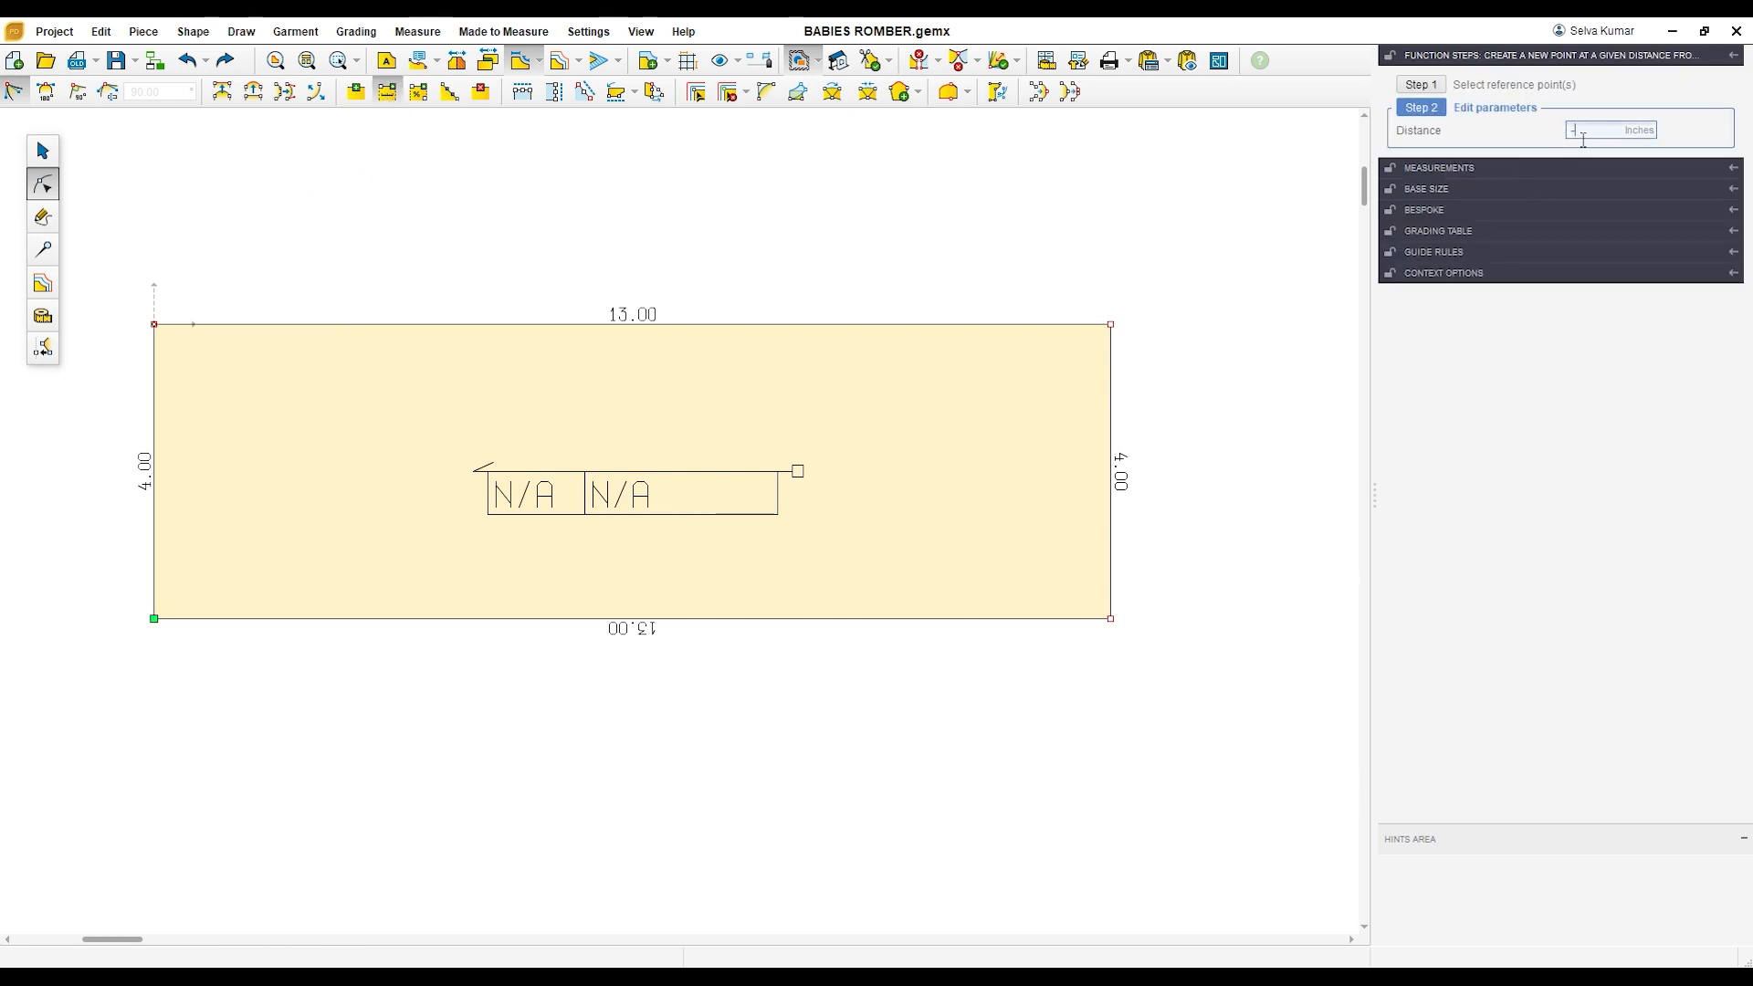
{"action": "type", "text": "1.5"}
{"action": "key", "text": "Return"}
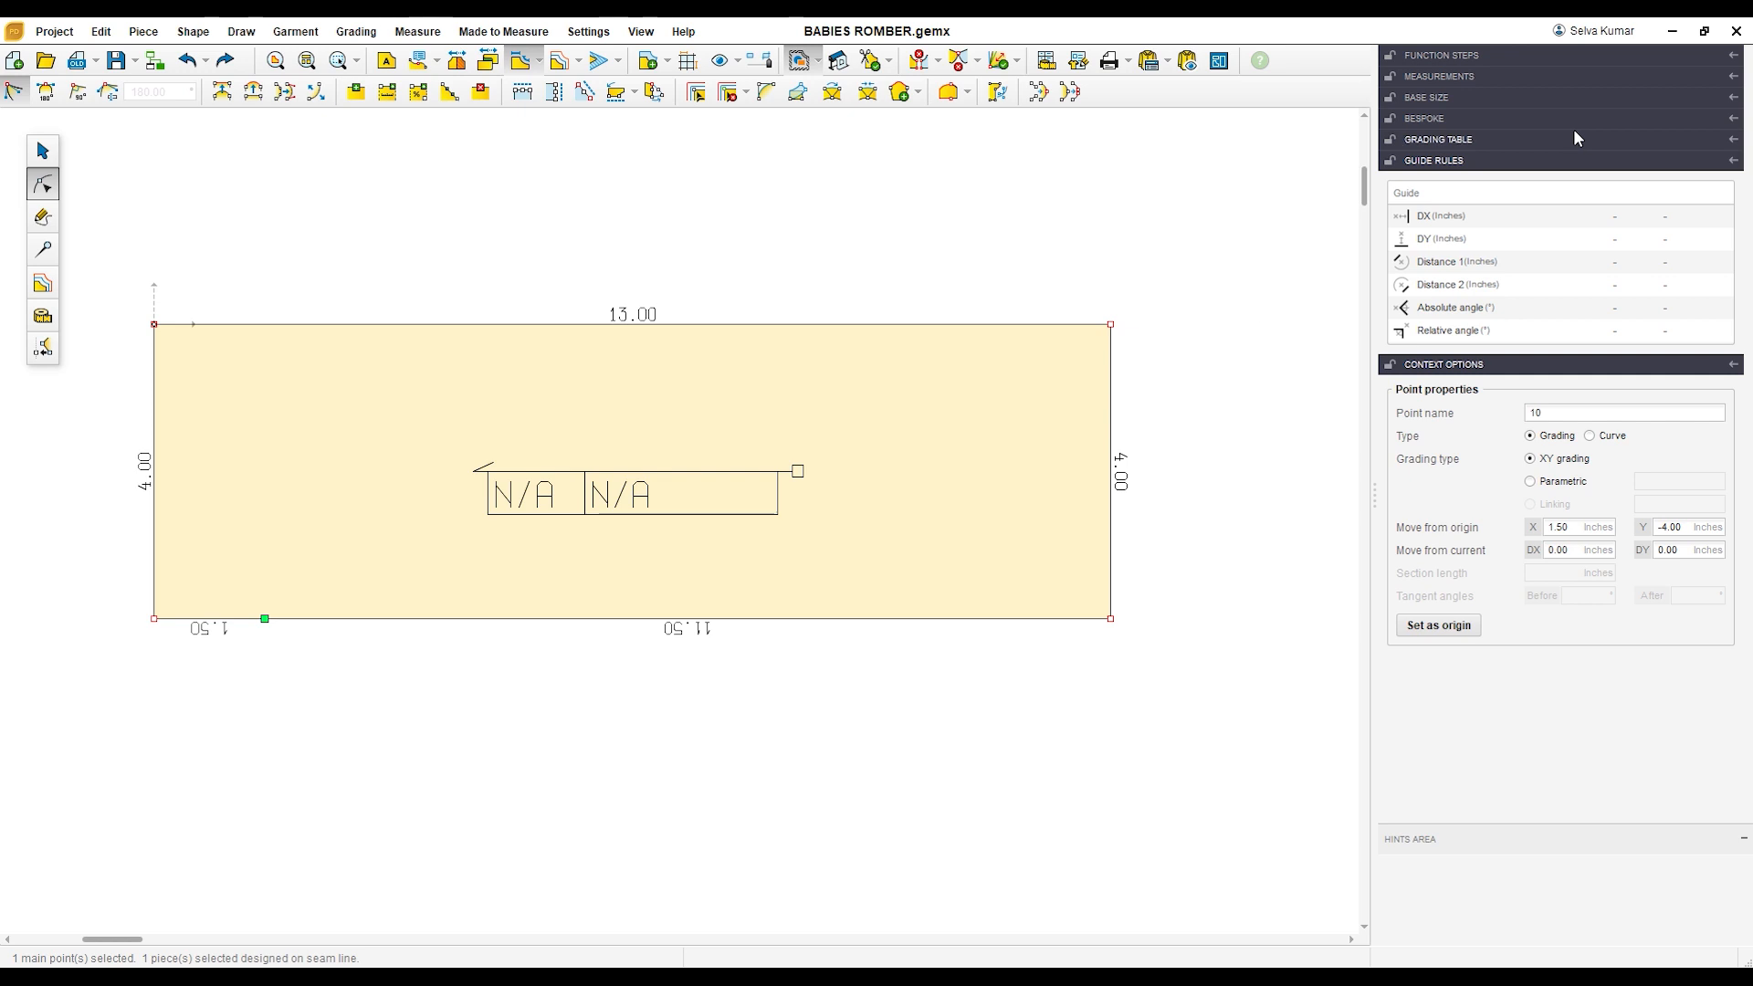
{"action": "scroll", "coordinate": [410, 498], "scroll_direction": "down", "scroll_amount": 1}
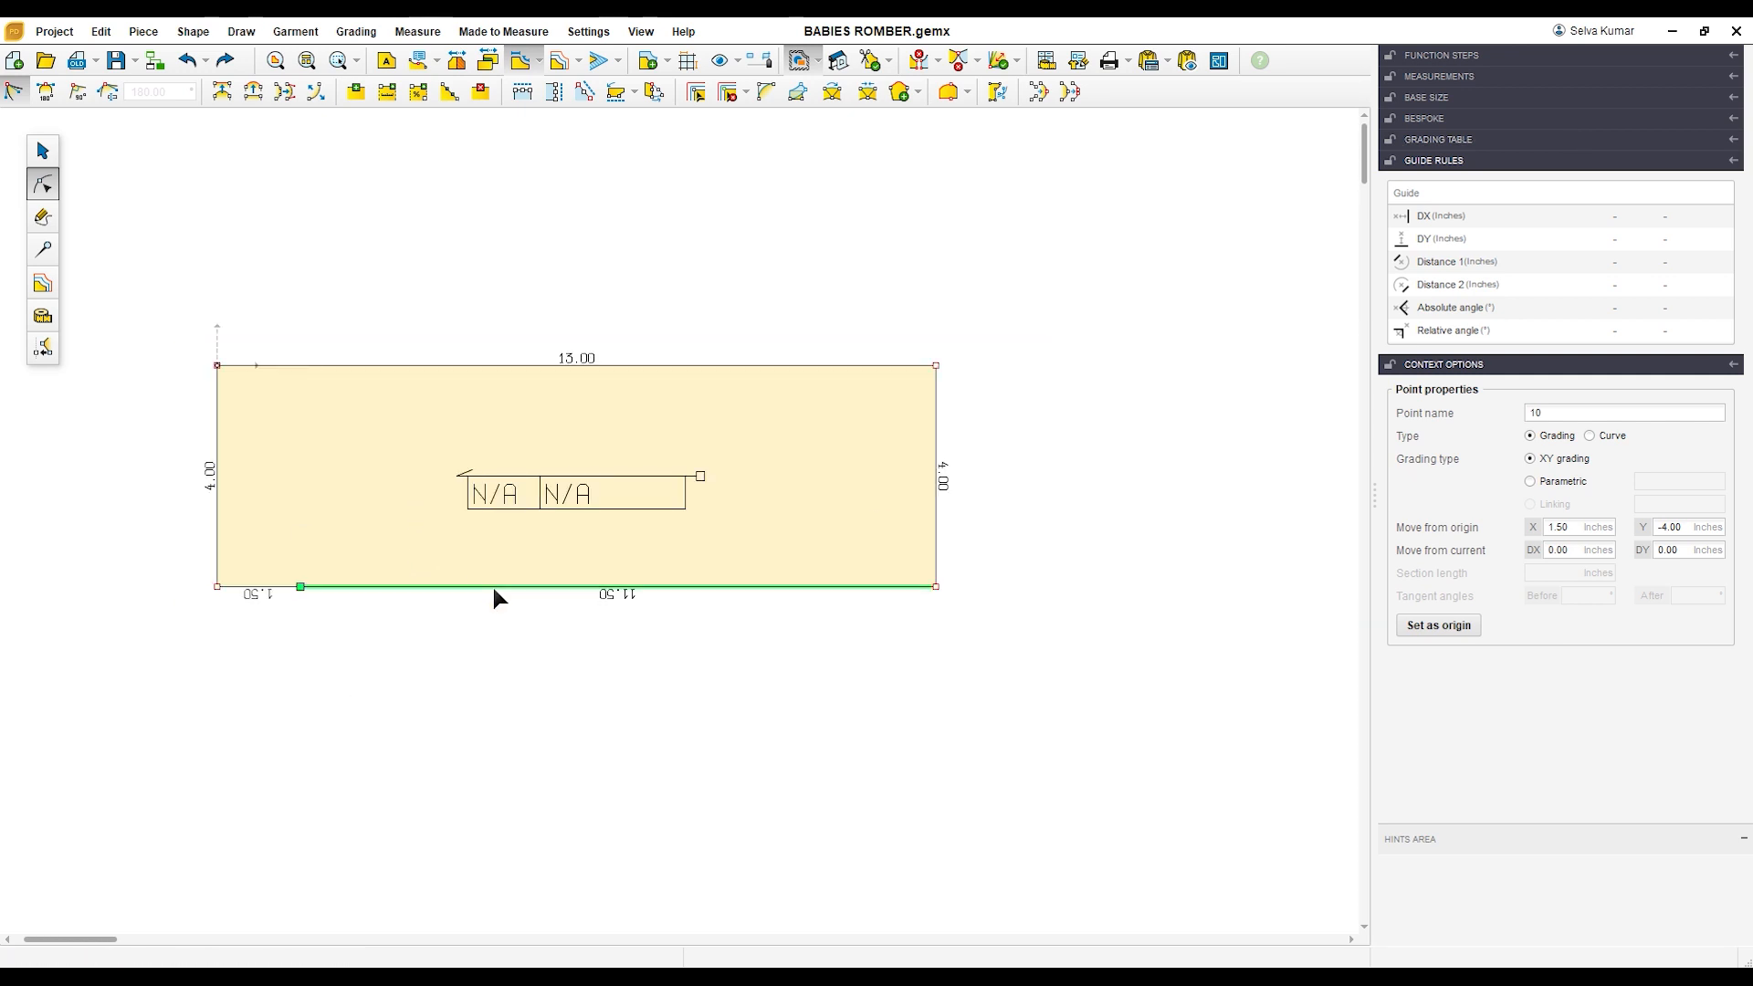
{"action": "scroll", "coordinate": [494, 588], "scroll_direction": "up", "scroll_amount": 1}
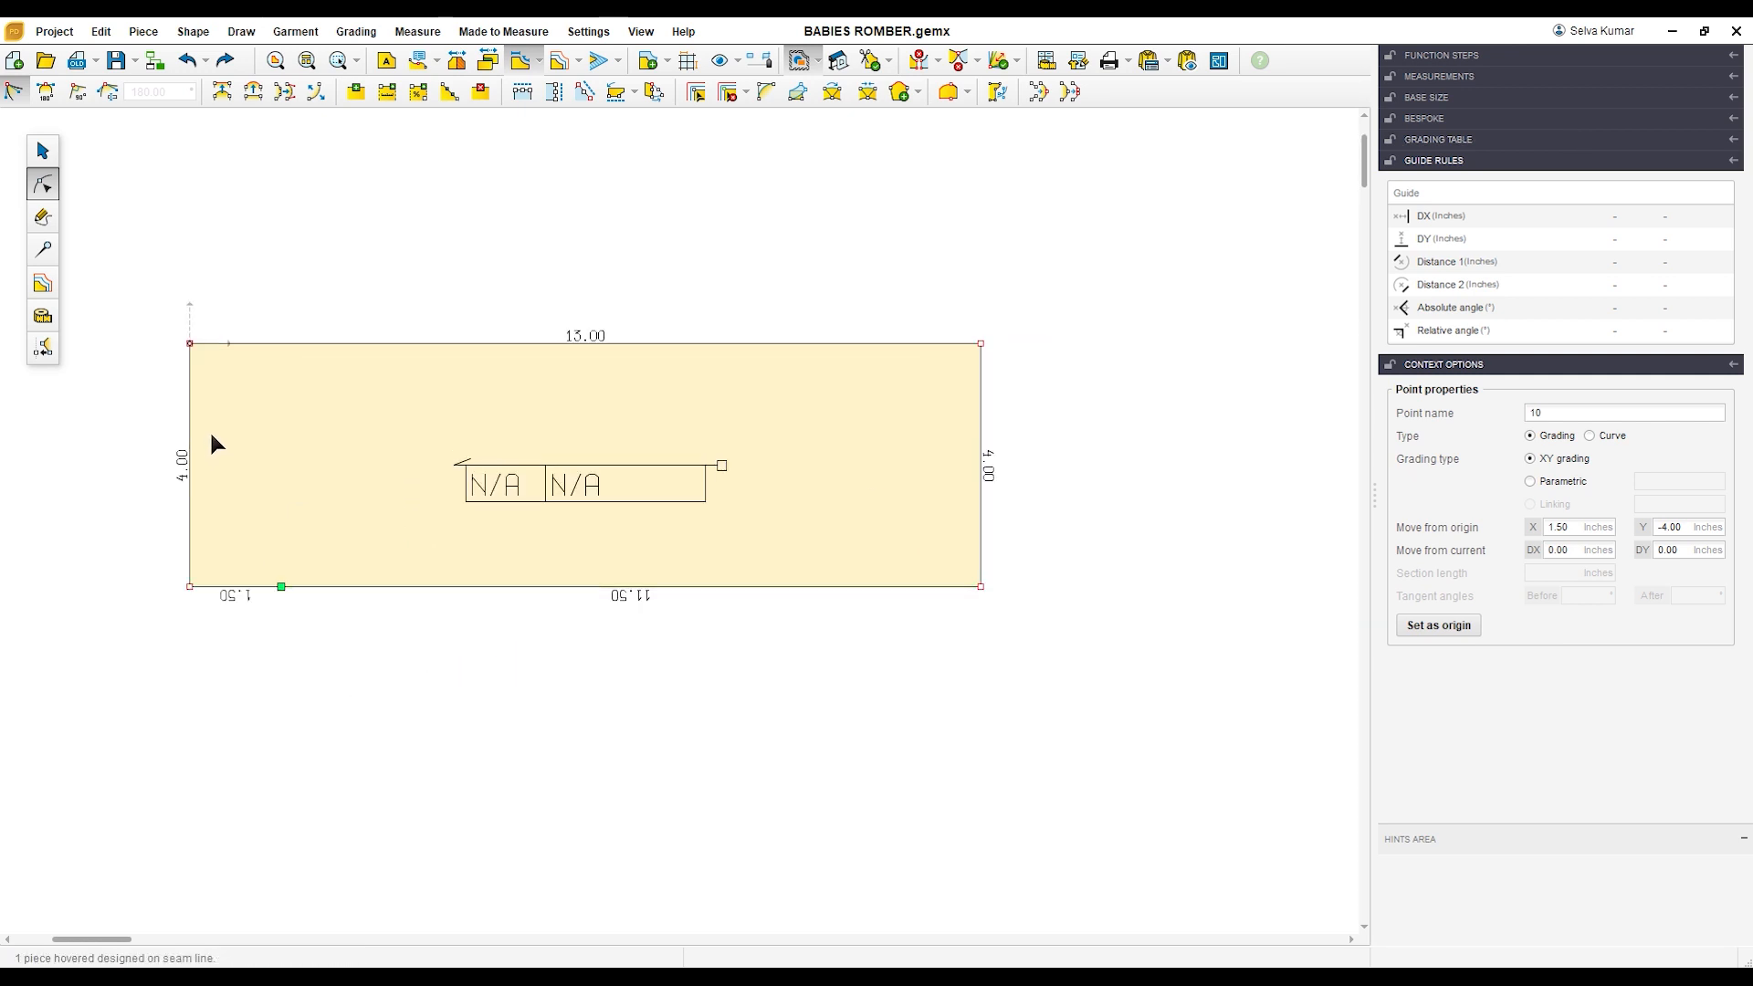
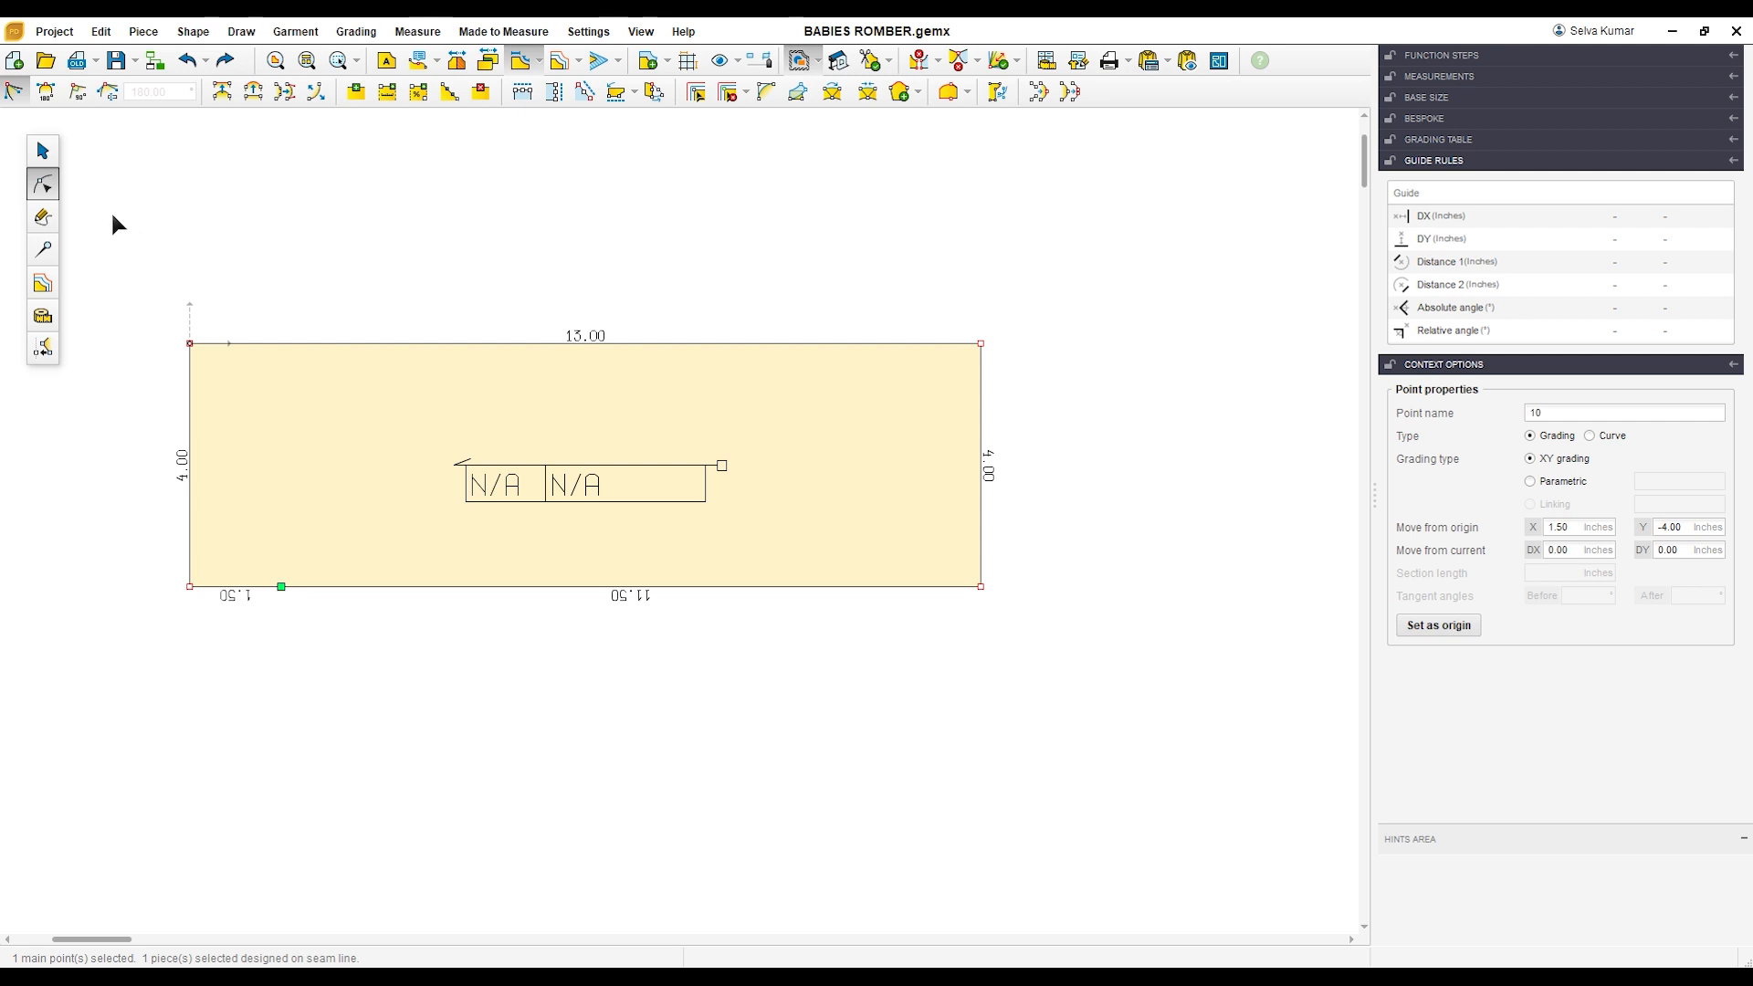
Step: Draw a circle piece with a 2 inch radius in the empty space below the long rectangle
{"action": "left_click", "coordinate": [43, 217]}
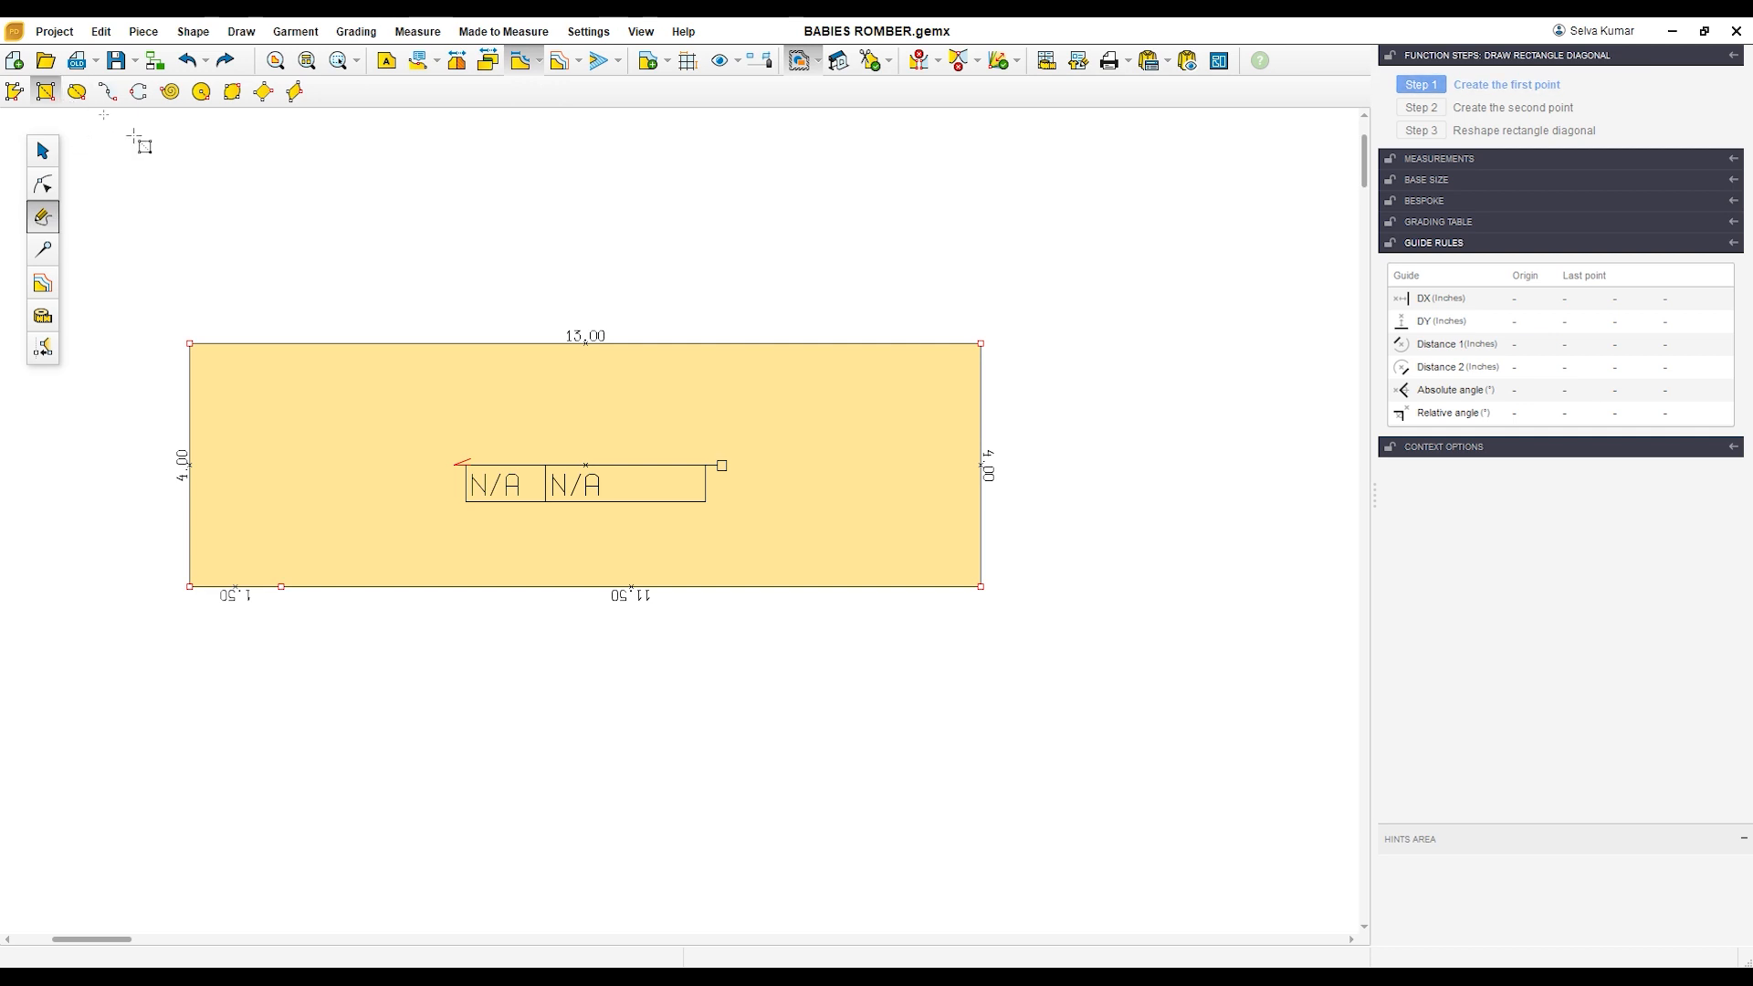
{"action": "left_click", "coordinate": [201, 91]}
{"action": "left_click", "coordinate": [395, 713]}
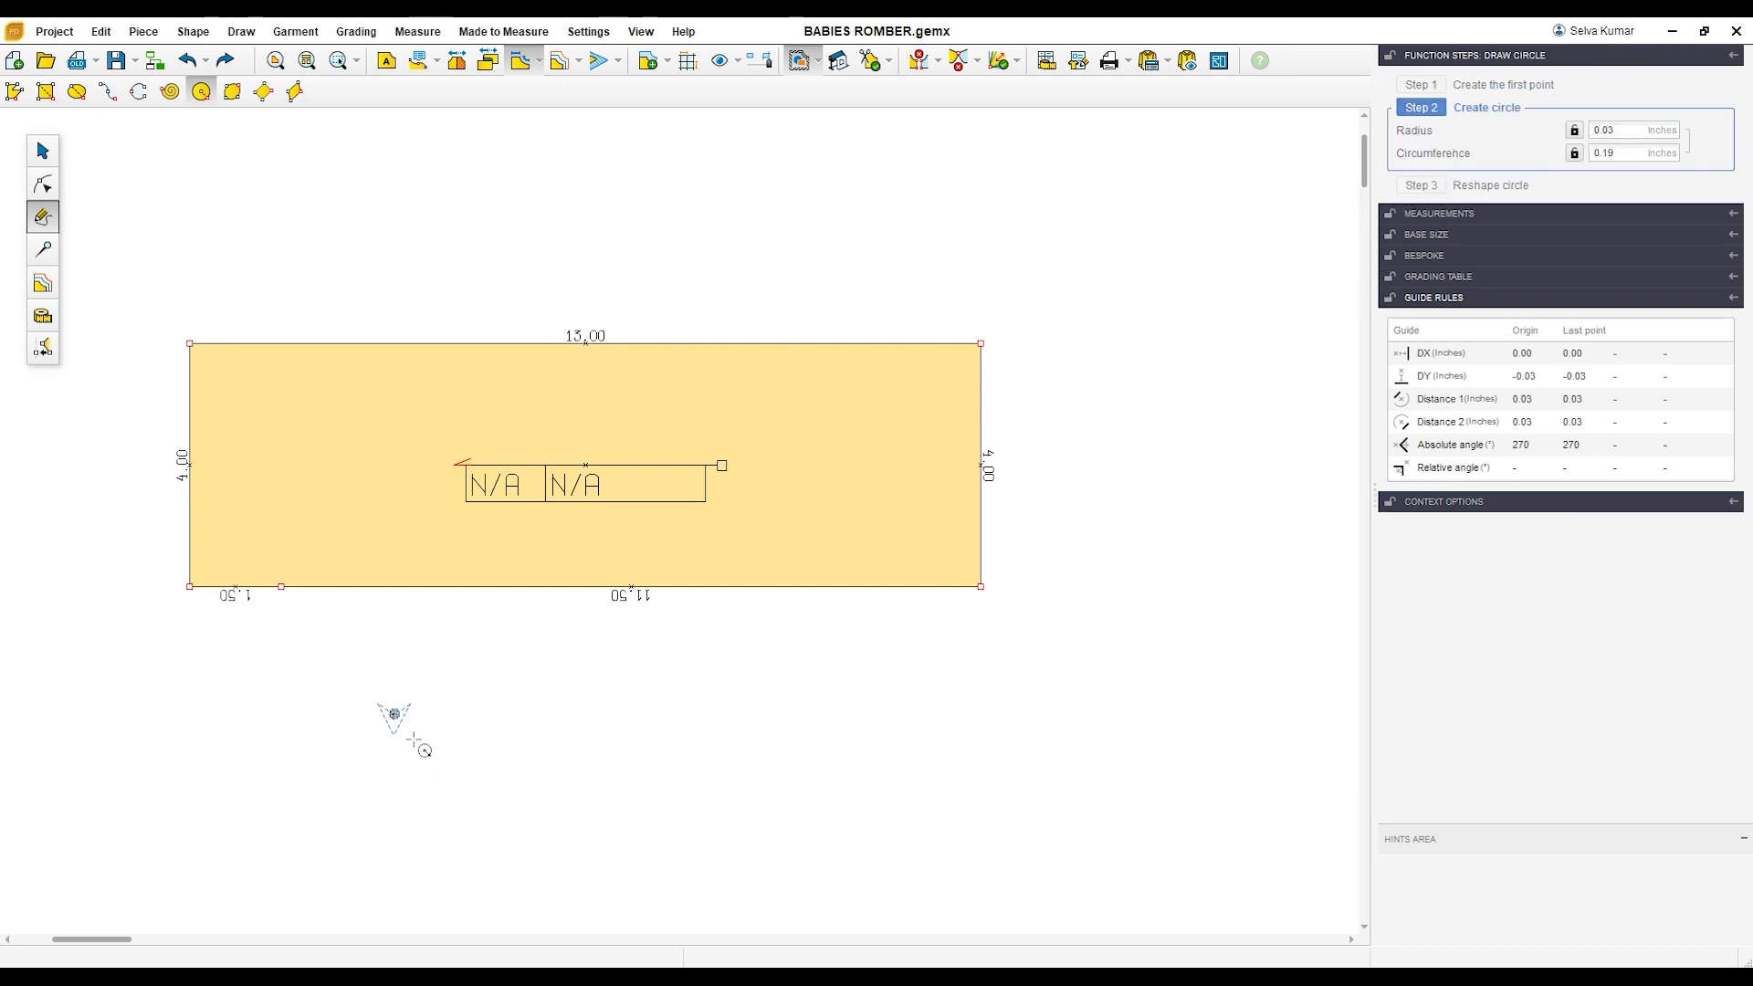
{"action": "left_click", "coordinate": [486, 781]}
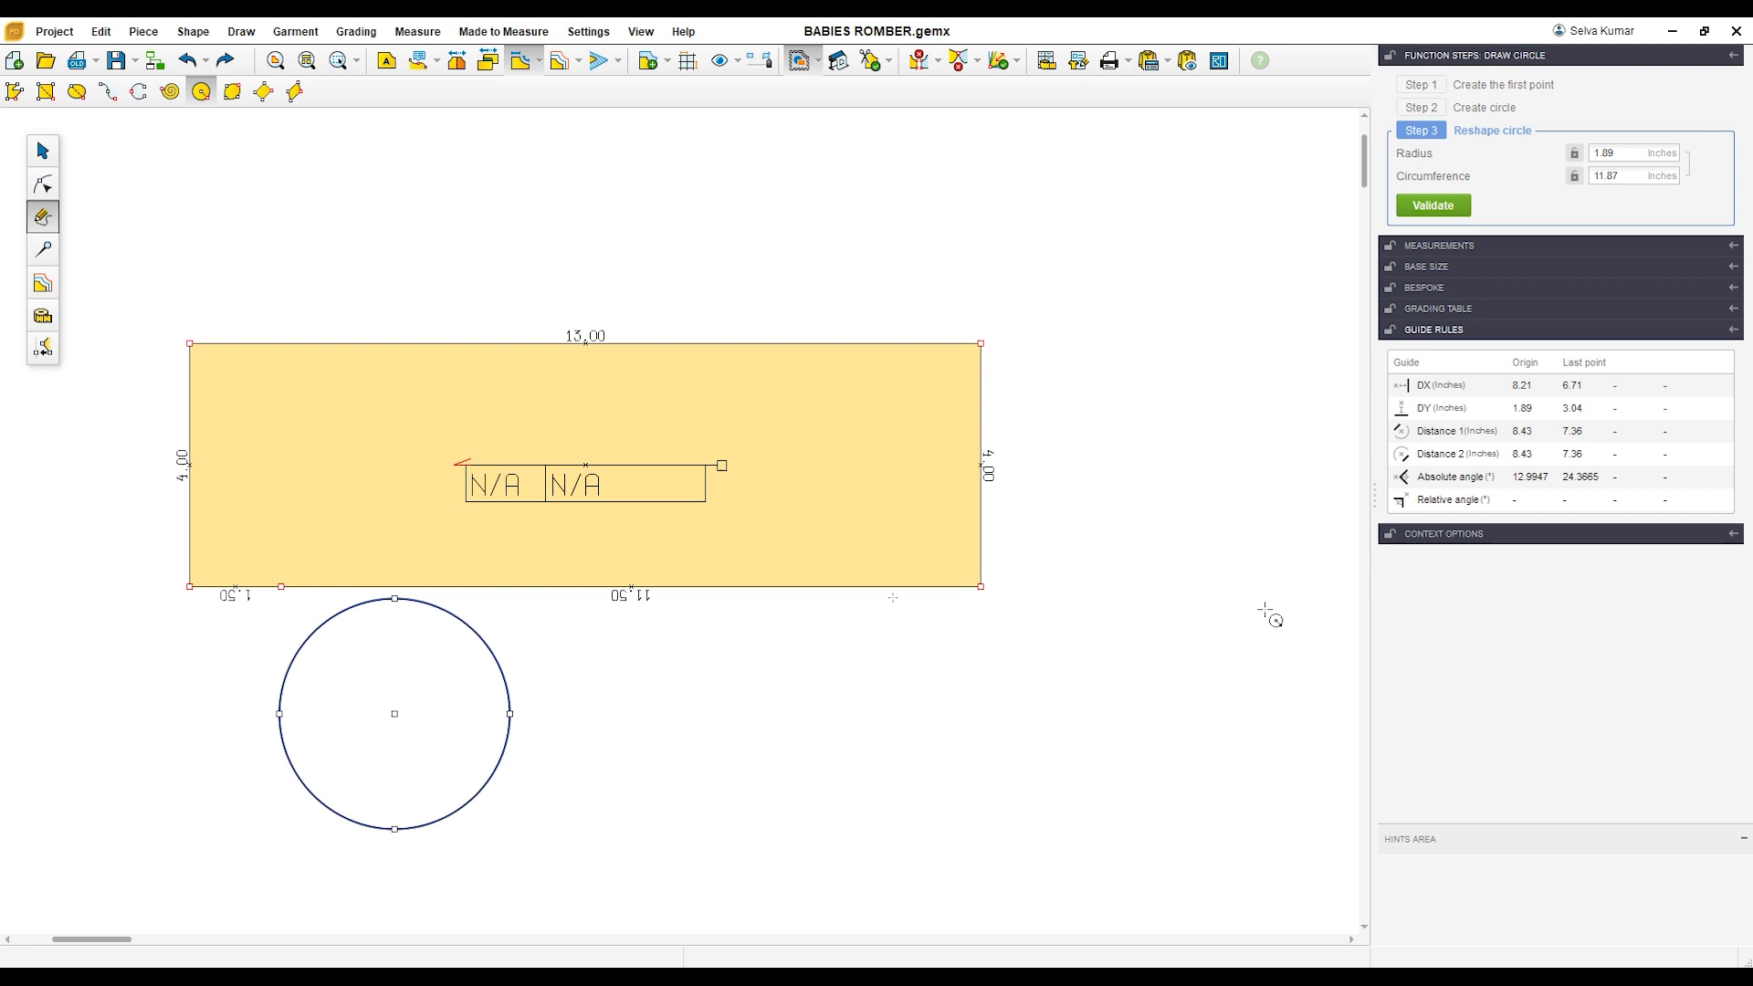
{"action": "double_click", "coordinate": [1635, 159]}
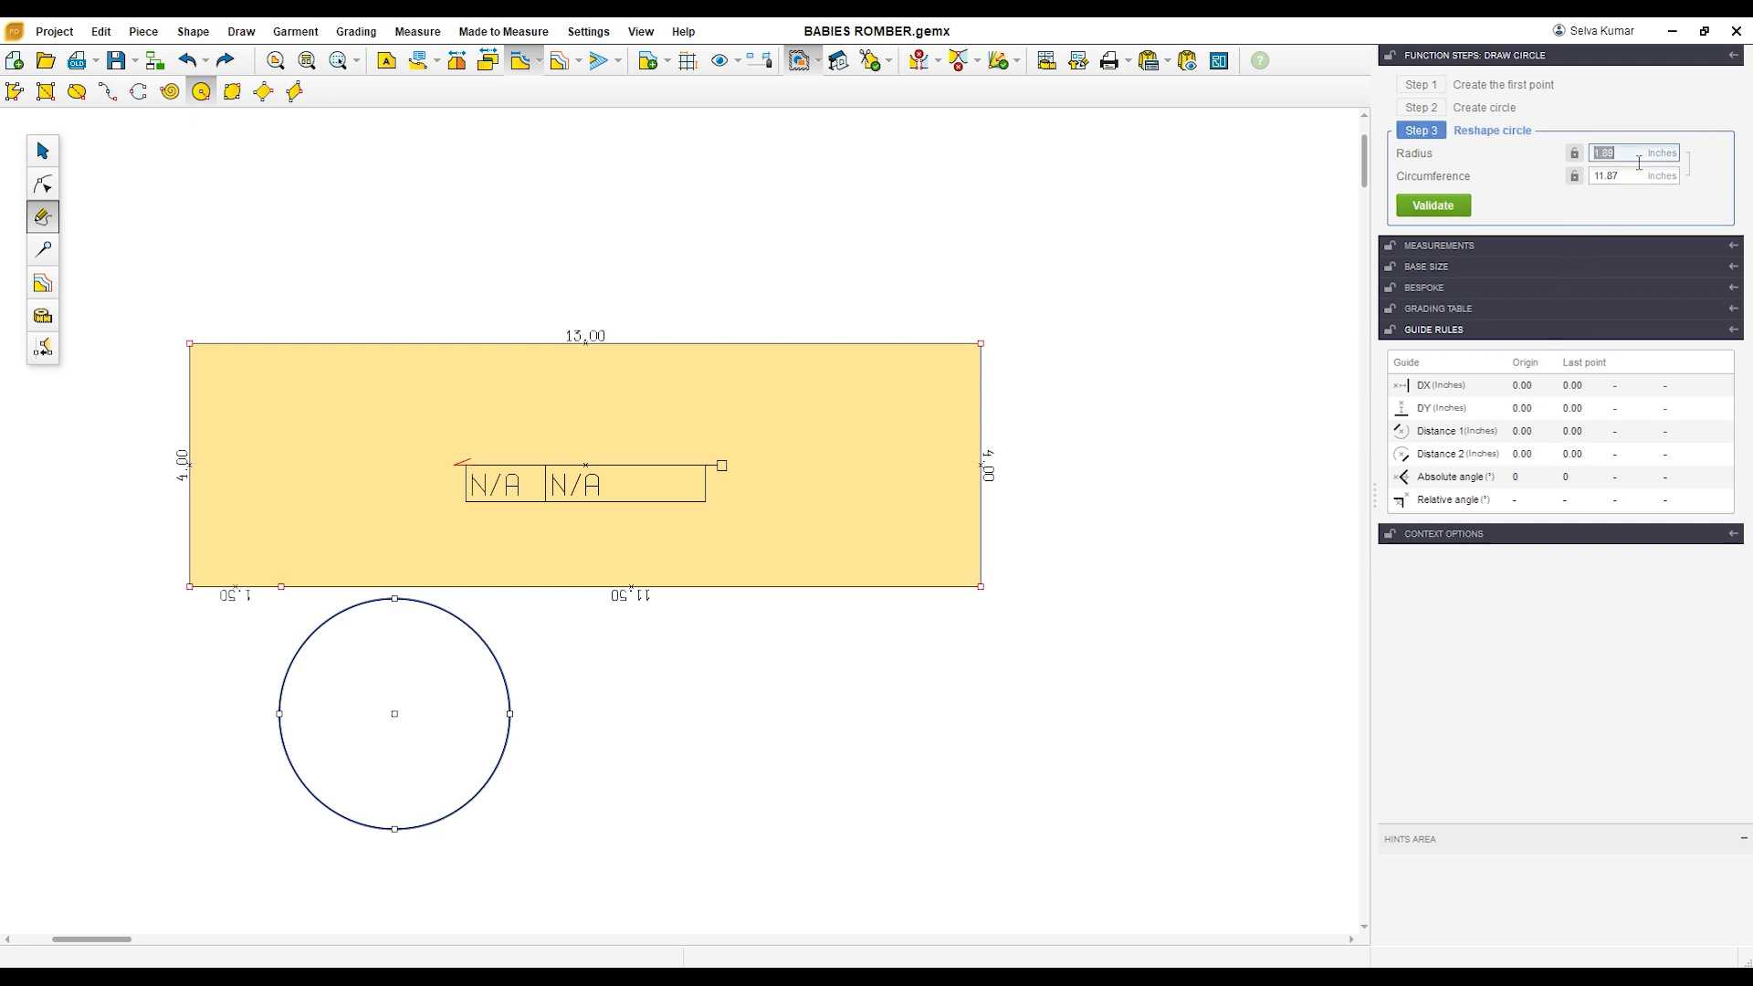
{"action": "type", "text": "2"}
{"action": "key", "text": "Return"}
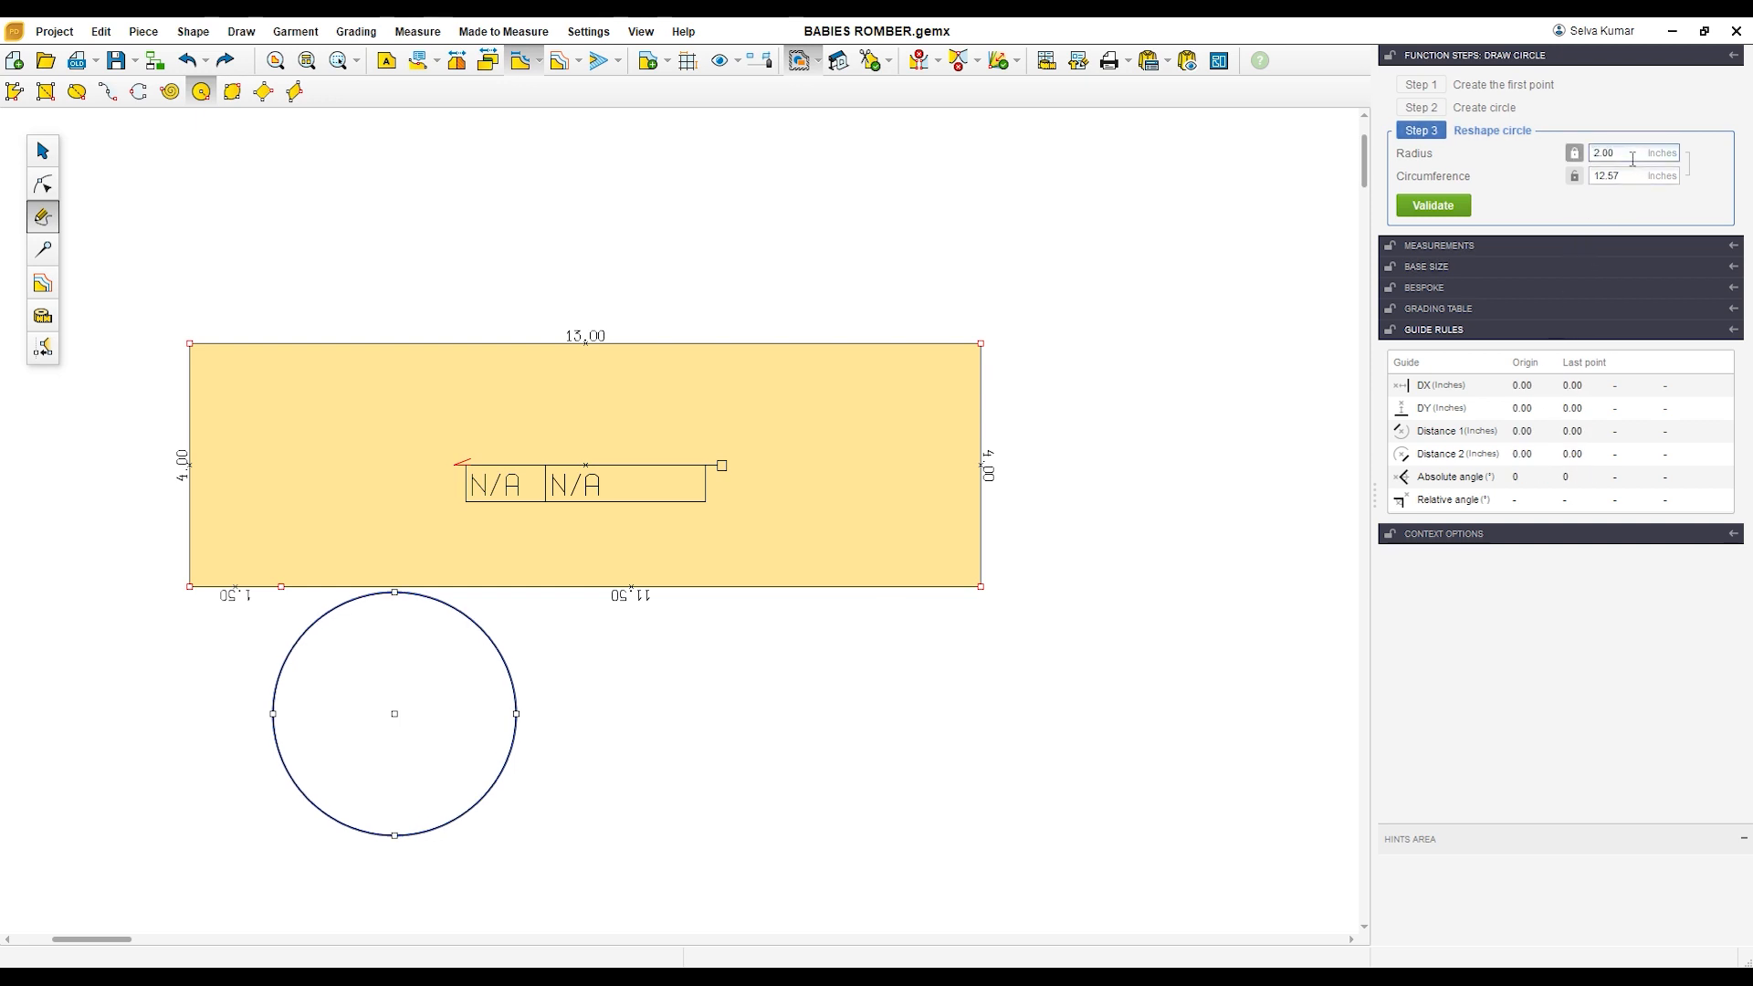
{"action": "left_click", "coordinate": [1433, 206]}
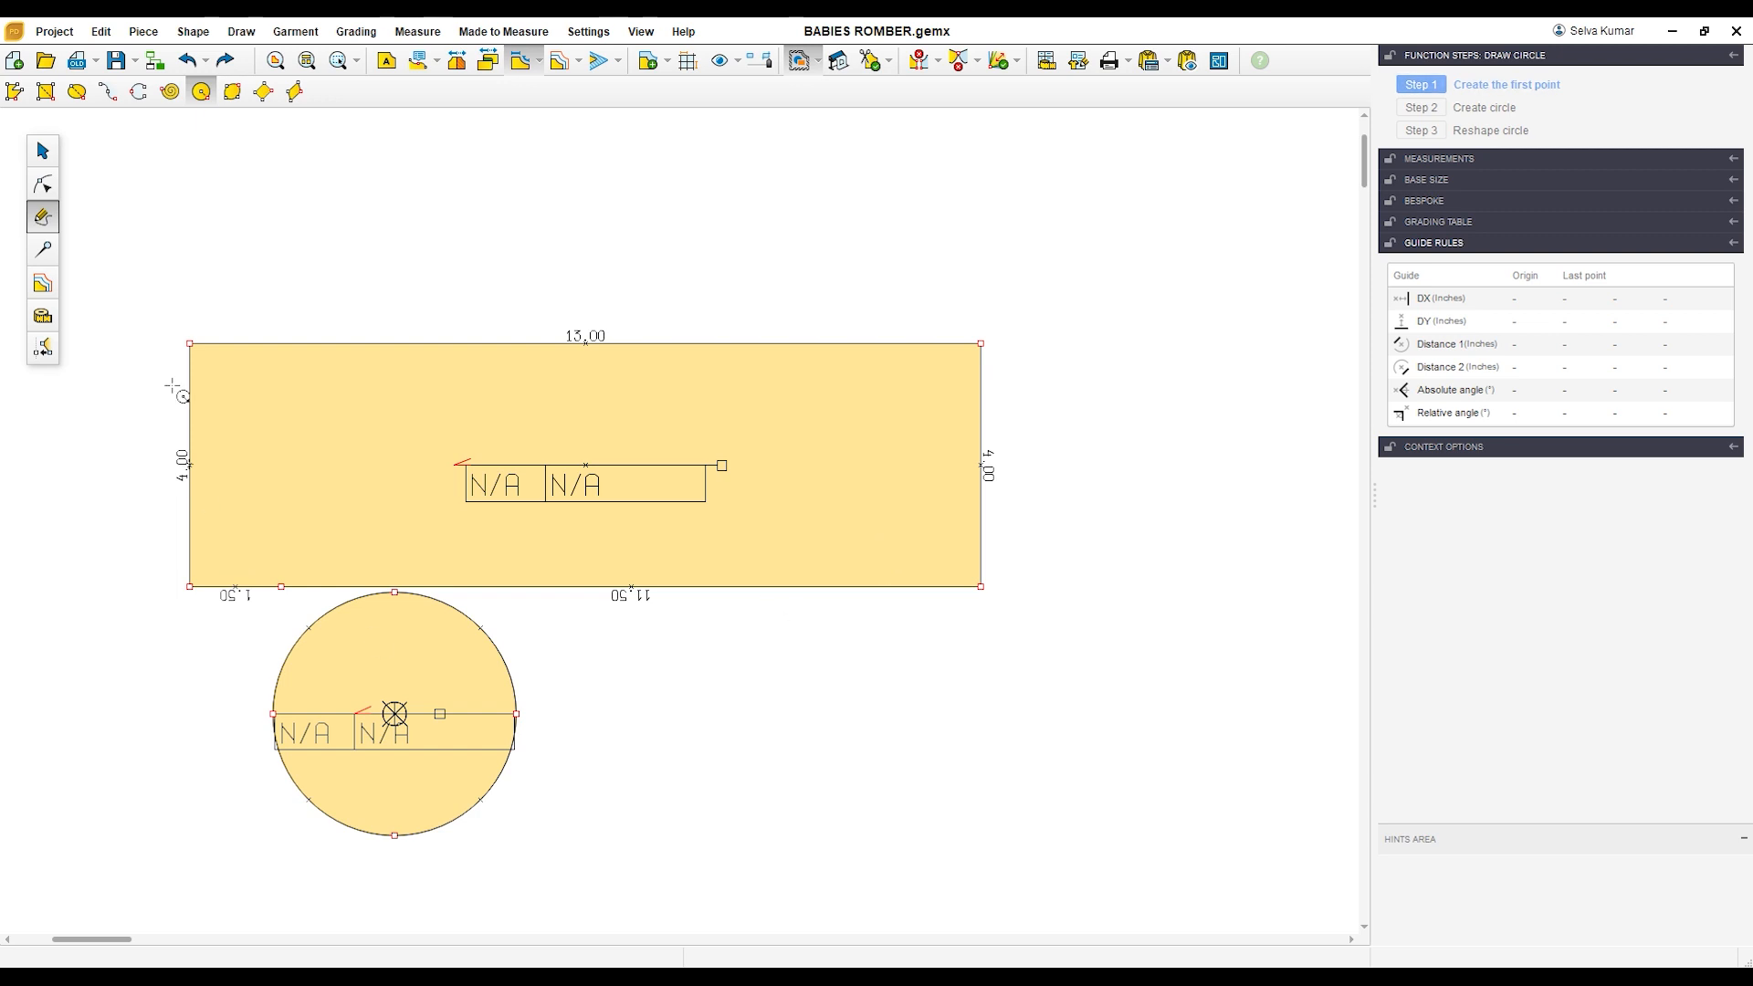
Step: Move the circle so its leftmost point sits on the rectangle's lower-edge point 1.5 inches from the corner
{"action": "left_click", "coordinate": [44, 152]}
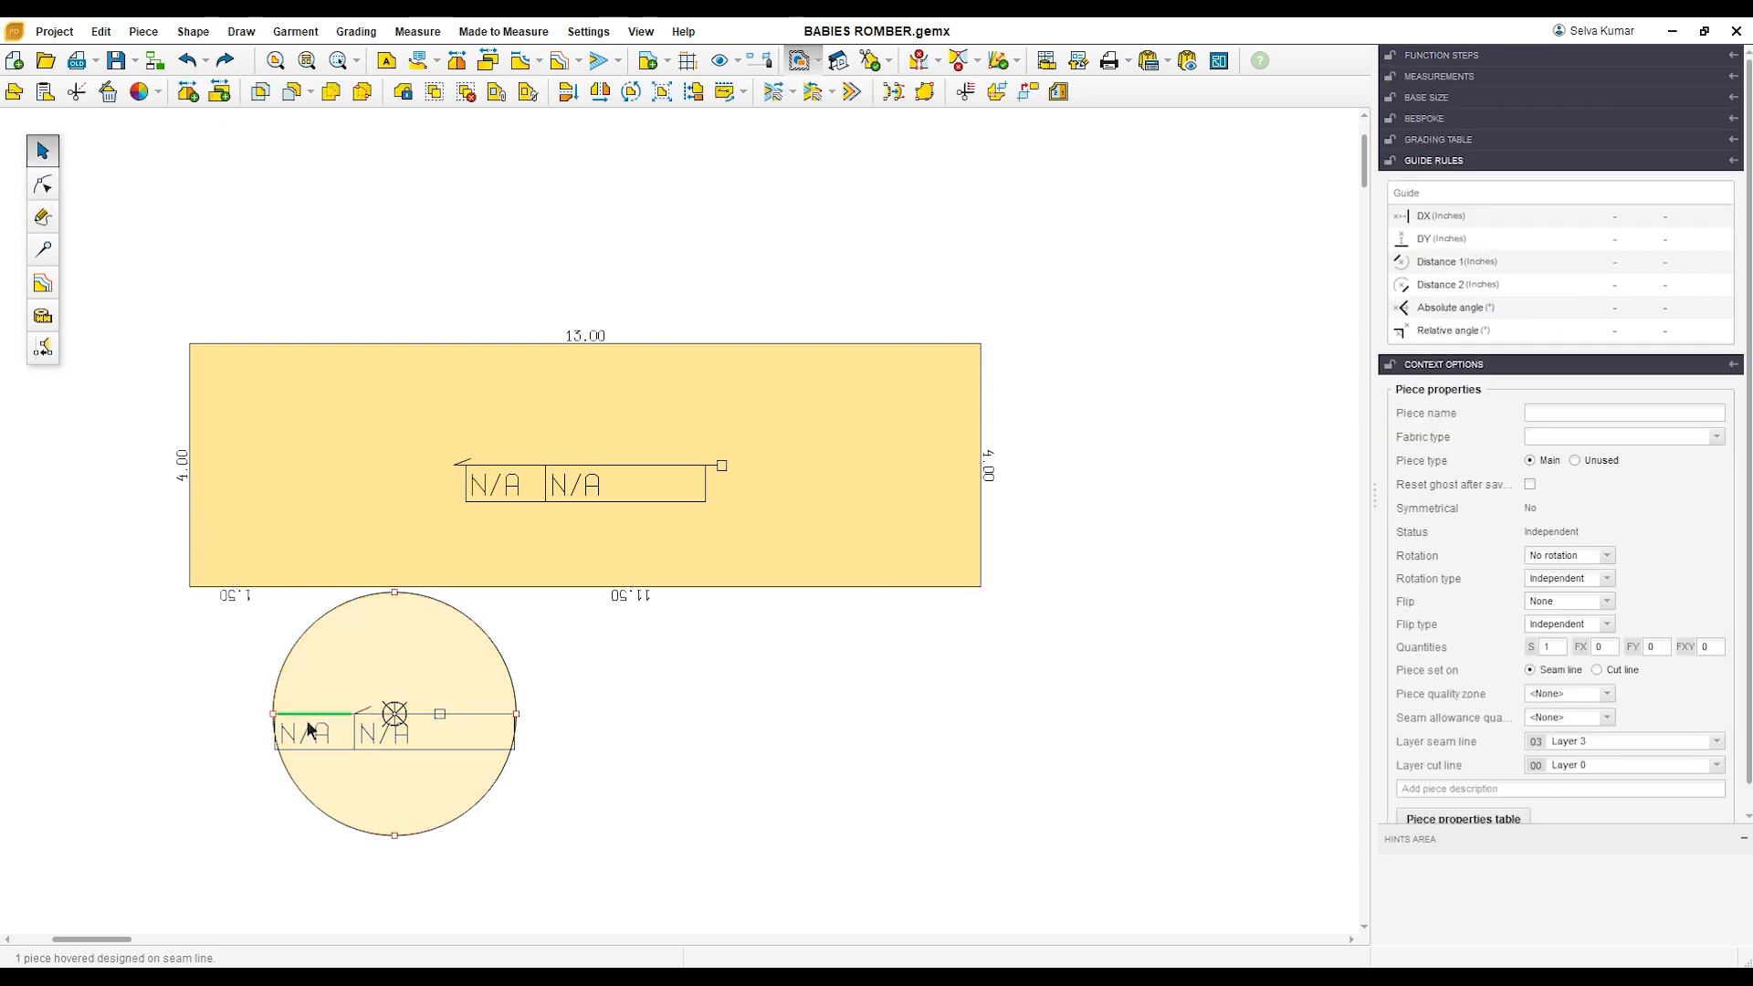
{"action": "left_click_drag", "start_coordinate": [281, 721], "coordinate": [291, 596]}
{"action": "left_click", "coordinate": [596, 776]}
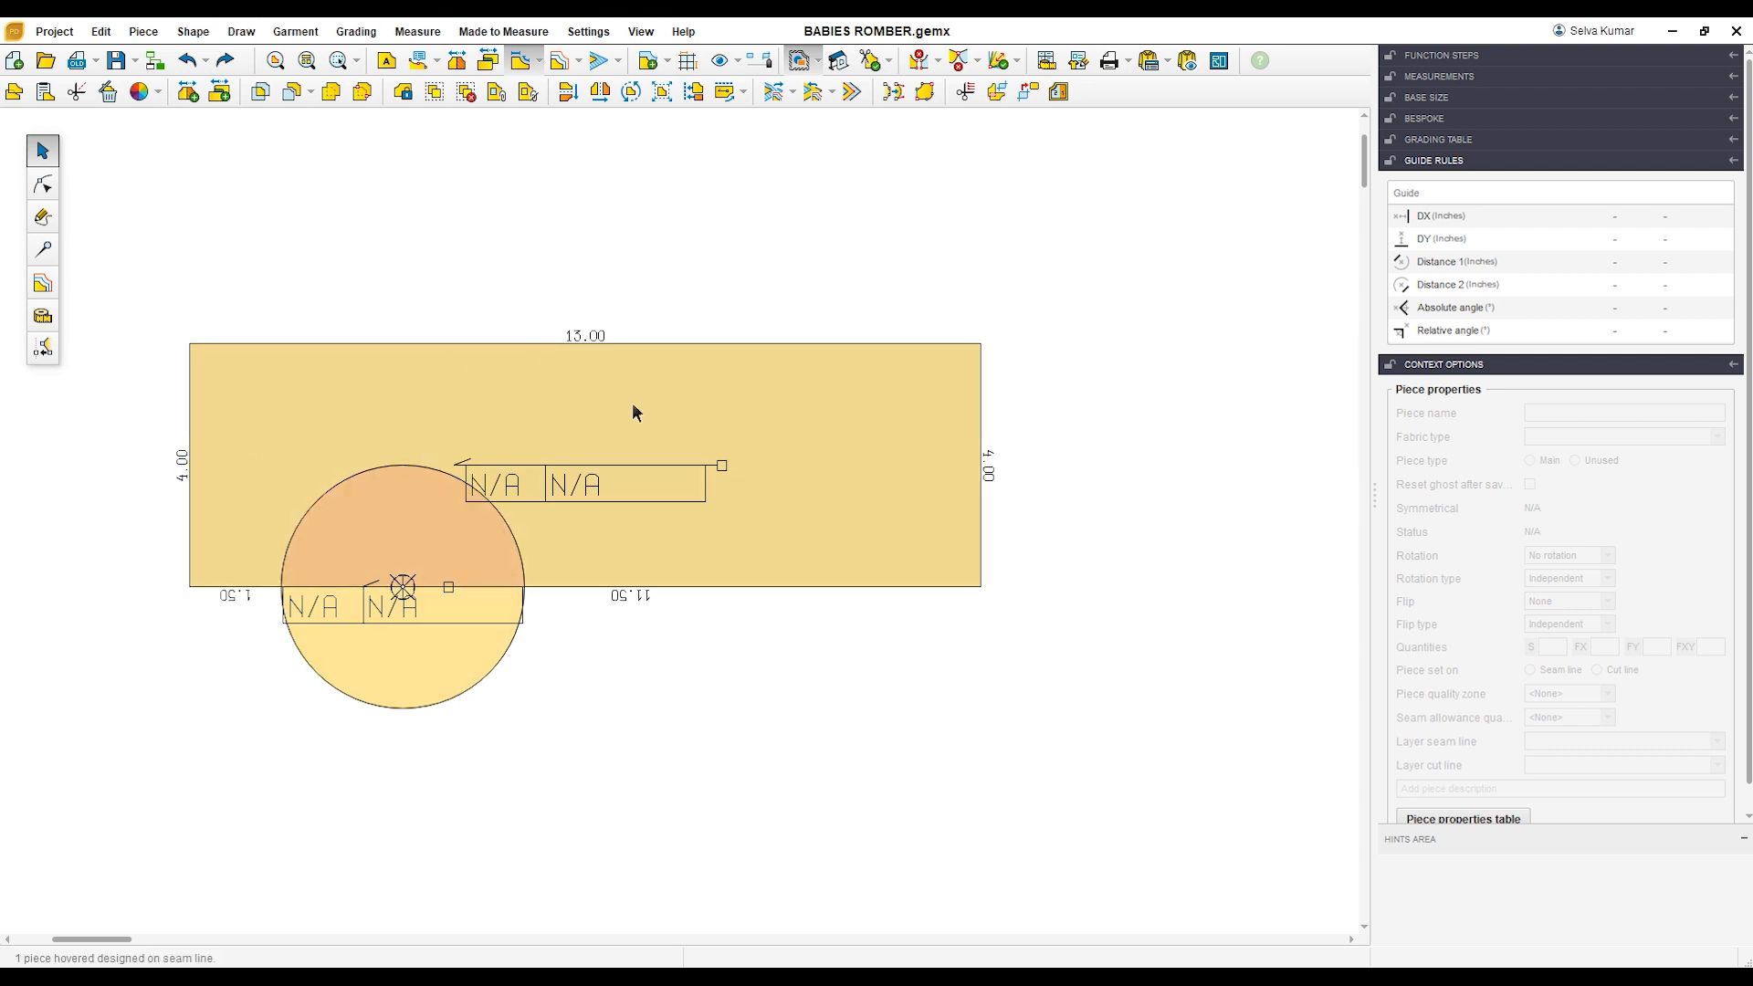
Step: Create a linked piece from the rectangle area outside the circle and place it to the lower right of the original
{"action": "left_click", "coordinate": [997, 99]}
{"action": "left_click", "coordinate": [796, 407]}
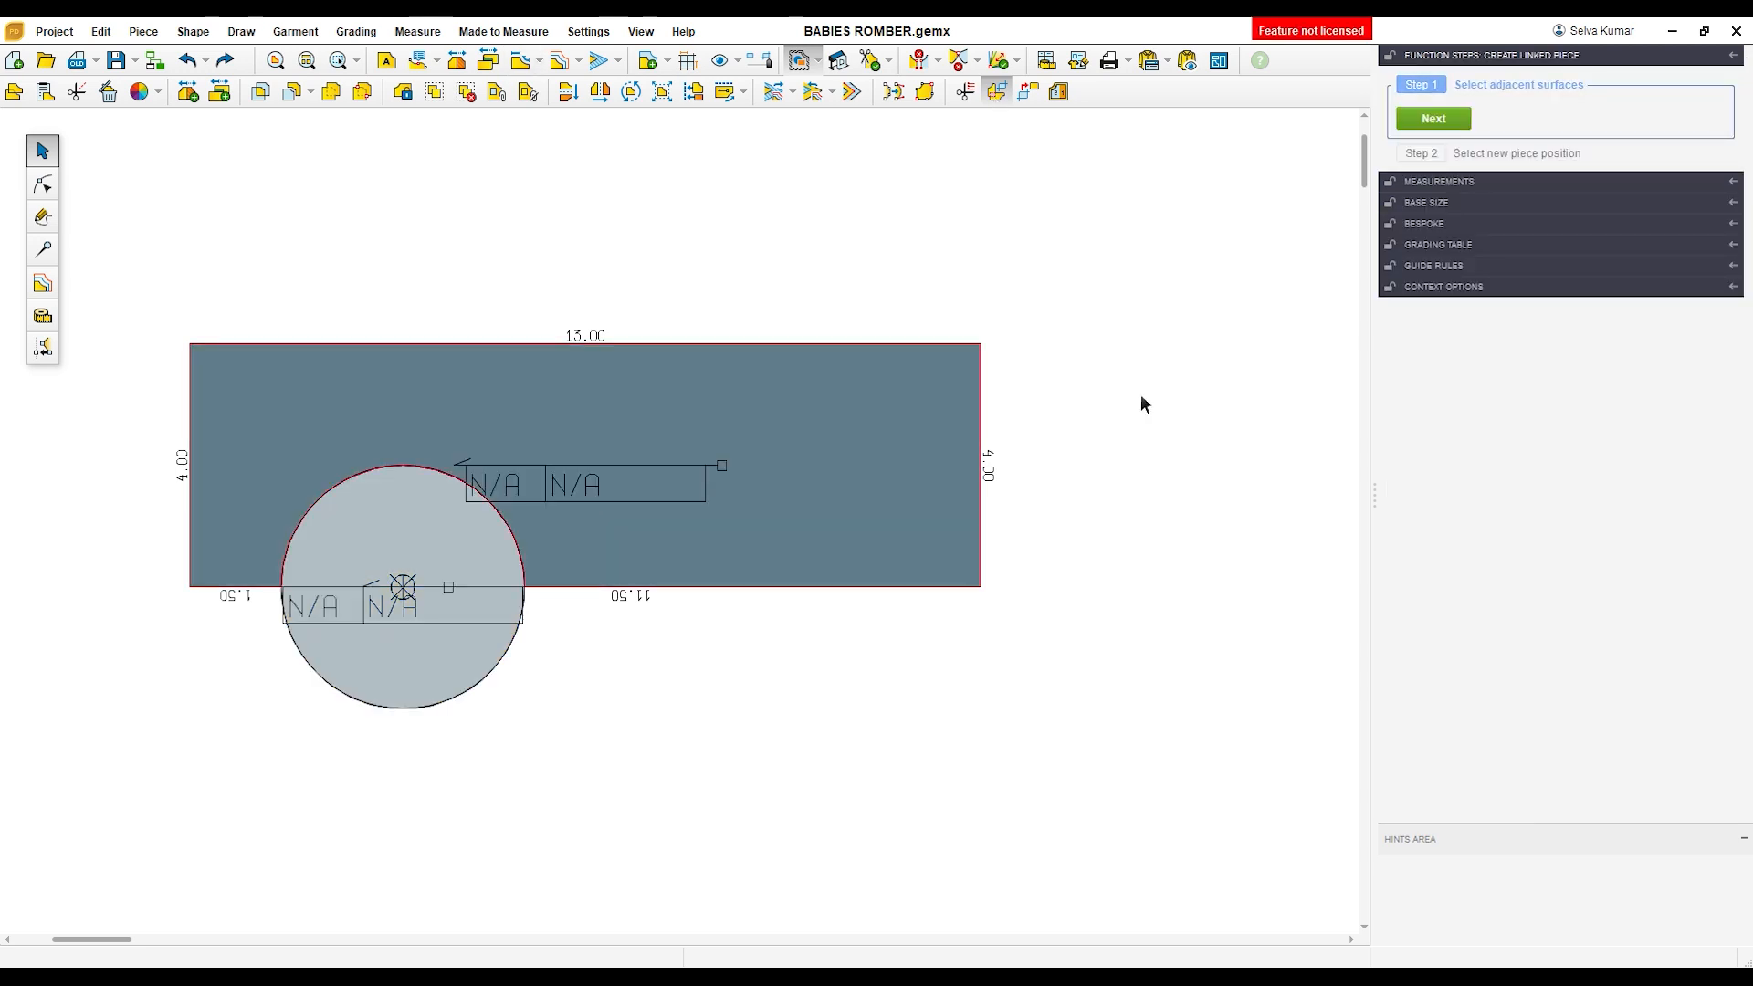
{"action": "left_click", "coordinate": [1433, 117]}
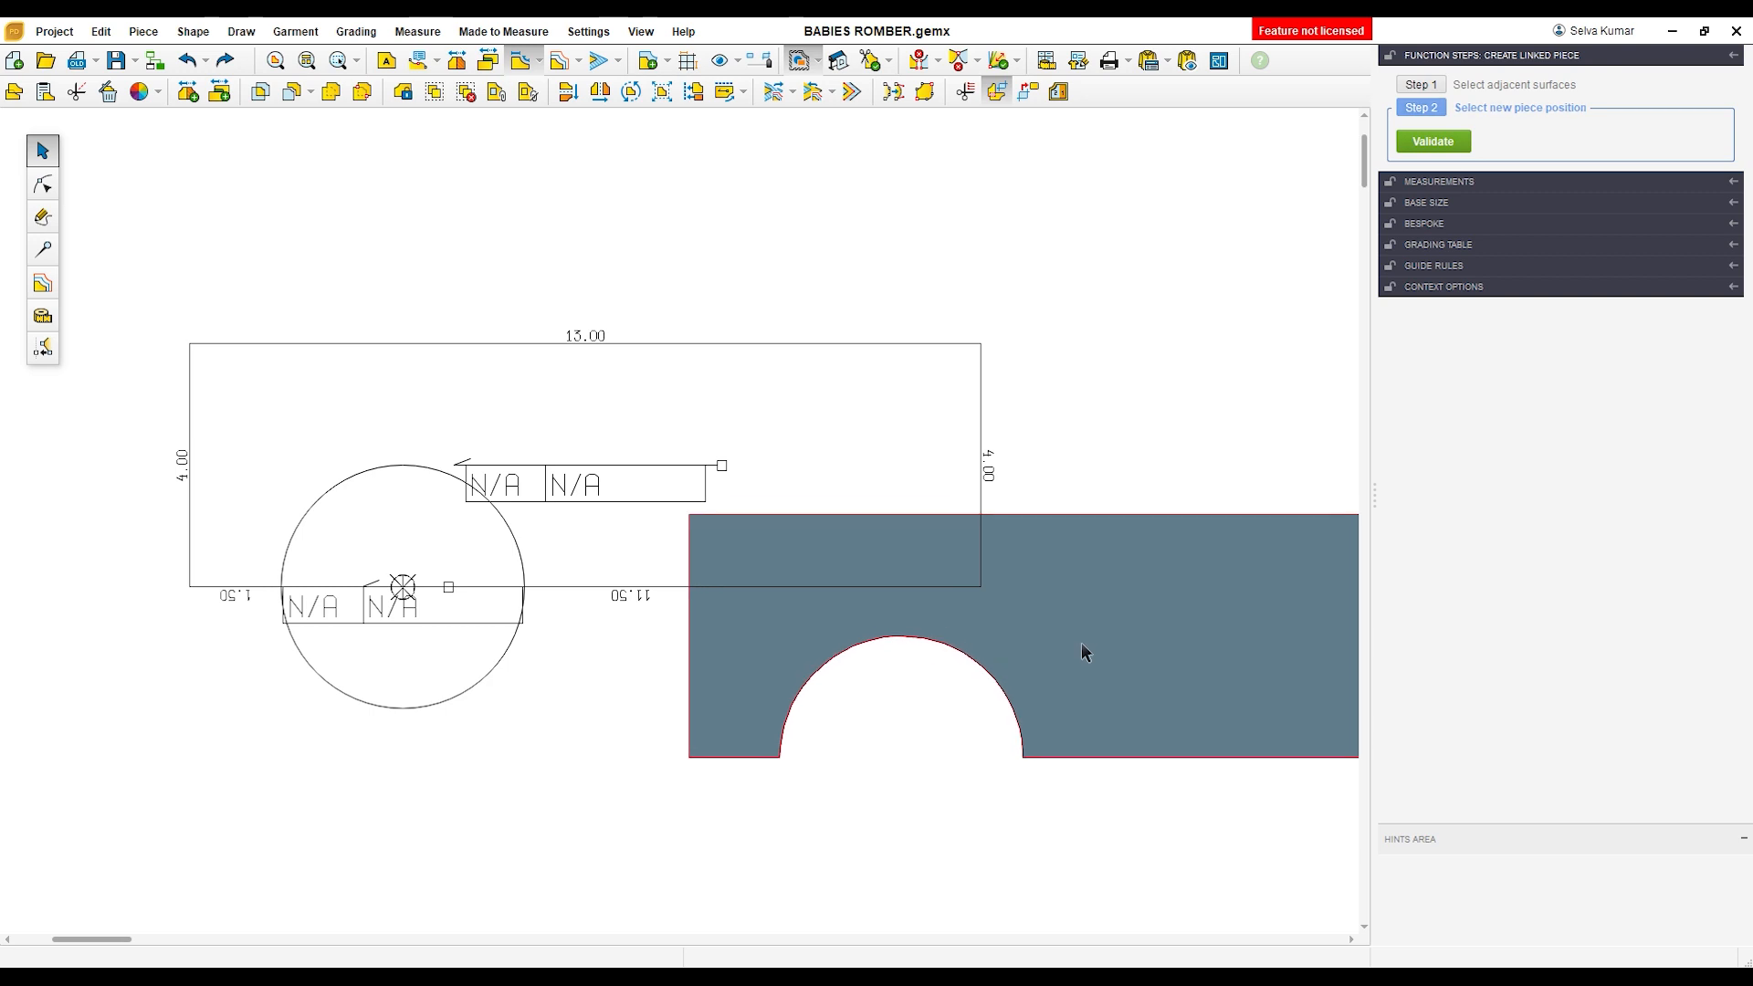
{"action": "left_click", "coordinate": [1041, 652]}
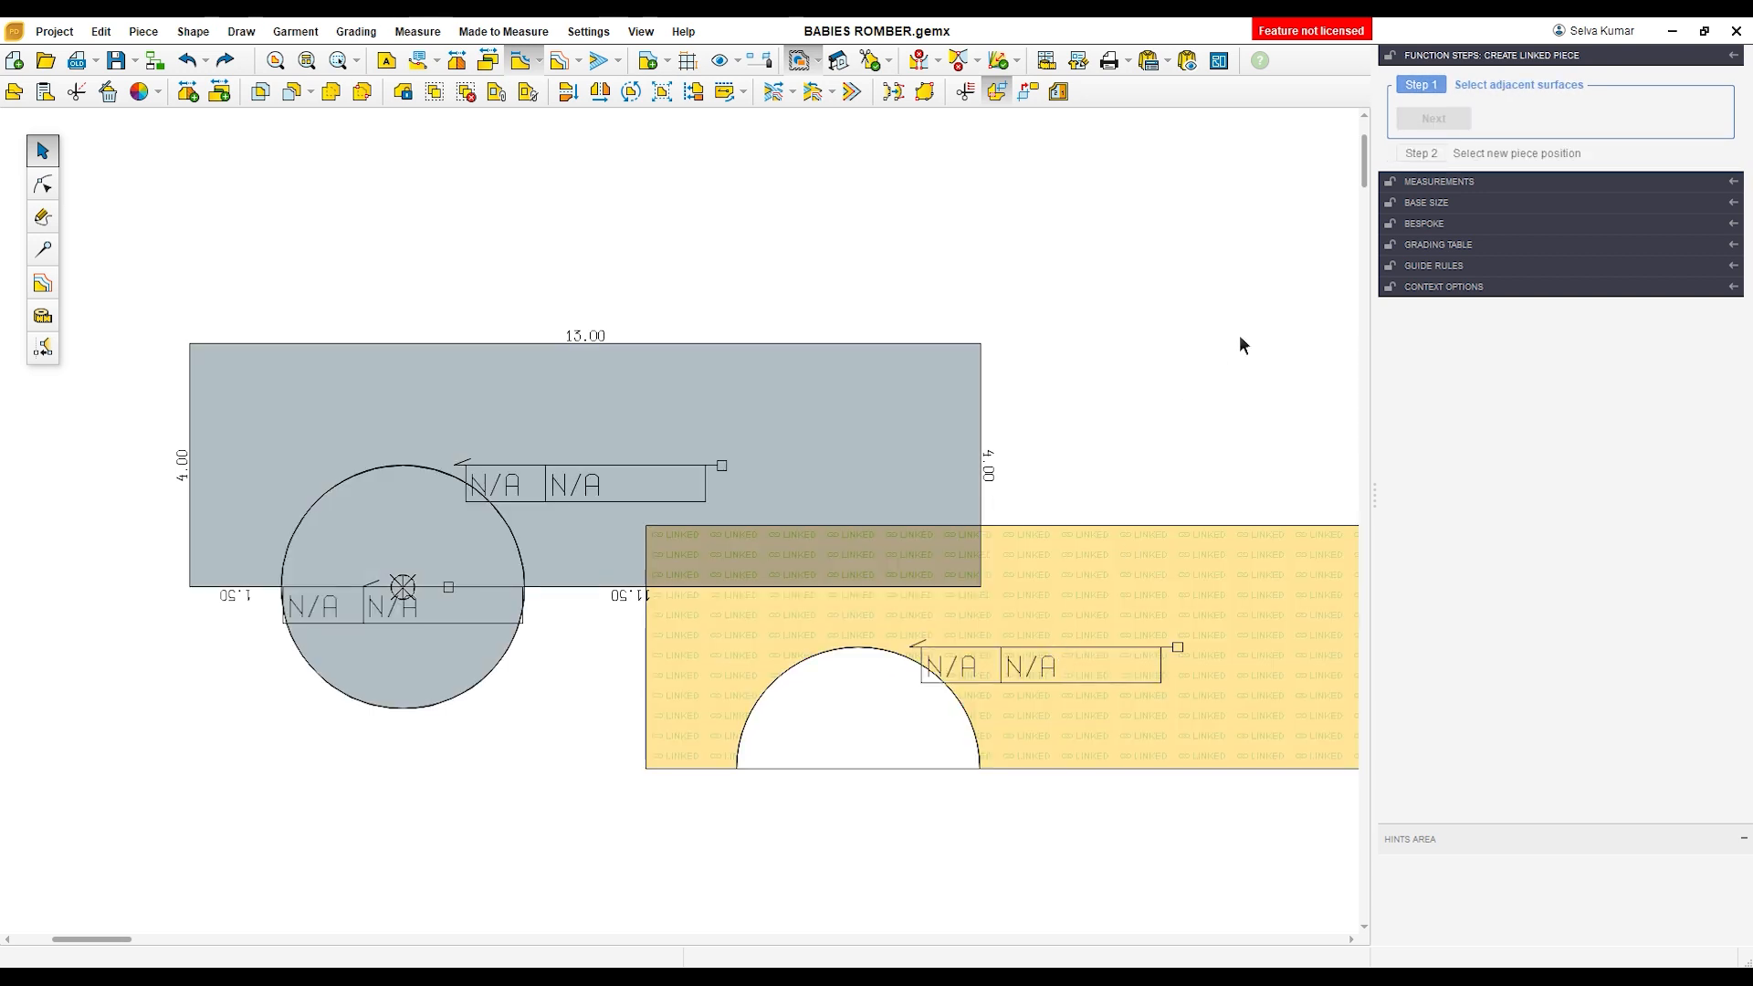
{"action": "key", "text": "Escape"}
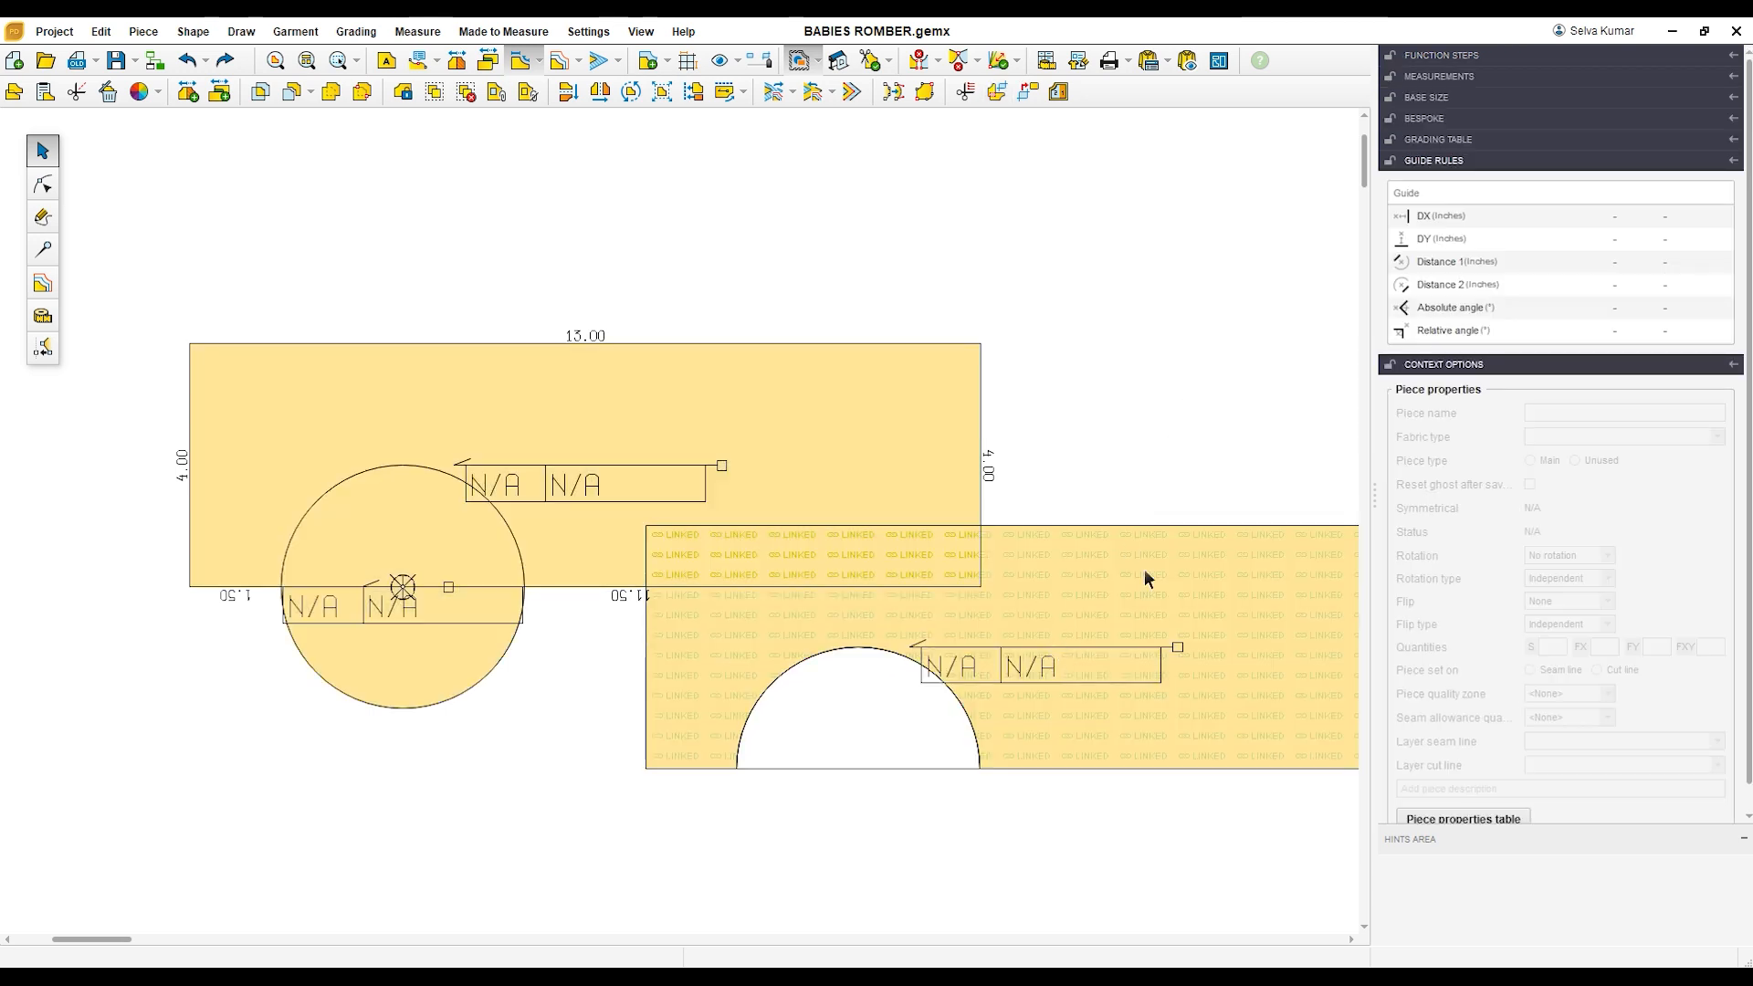
Step: Break the link connection of the new piece with the semicircular cutout
{"action": "left_click", "coordinate": [1031, 95]}
{"action": "left_click", "coordinate": [1153, 613]}
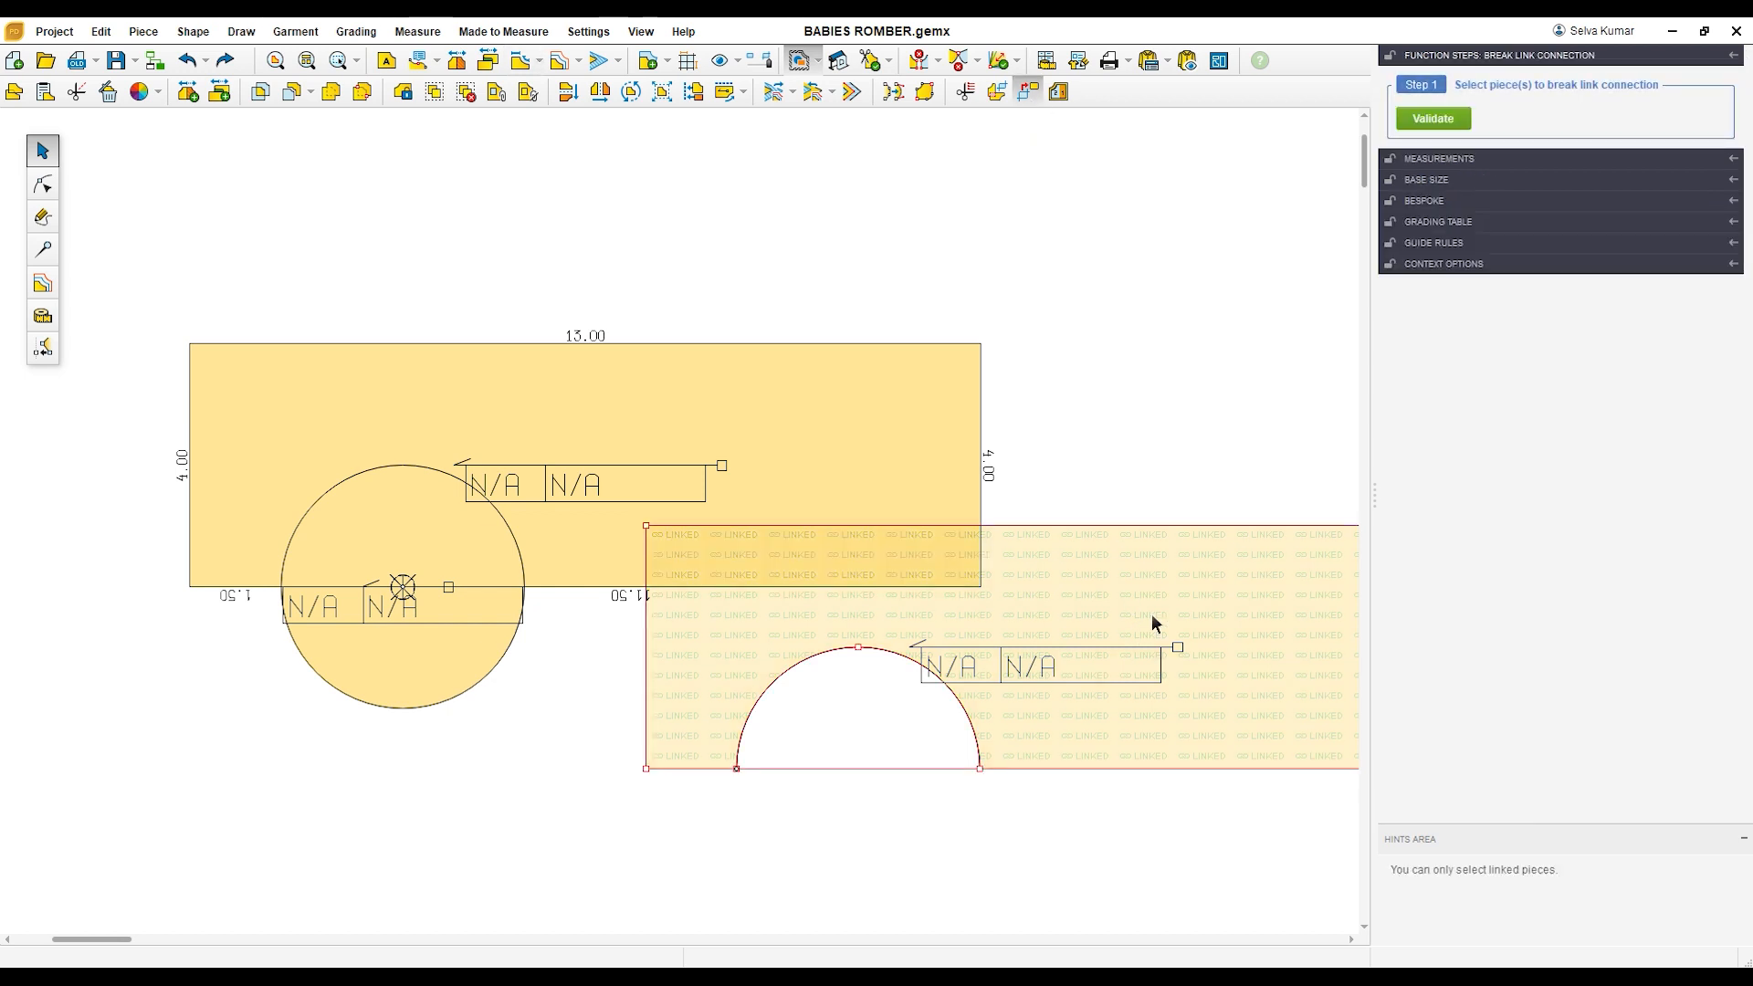
{"action": "left_click", "coordinate": [1434, 119]}
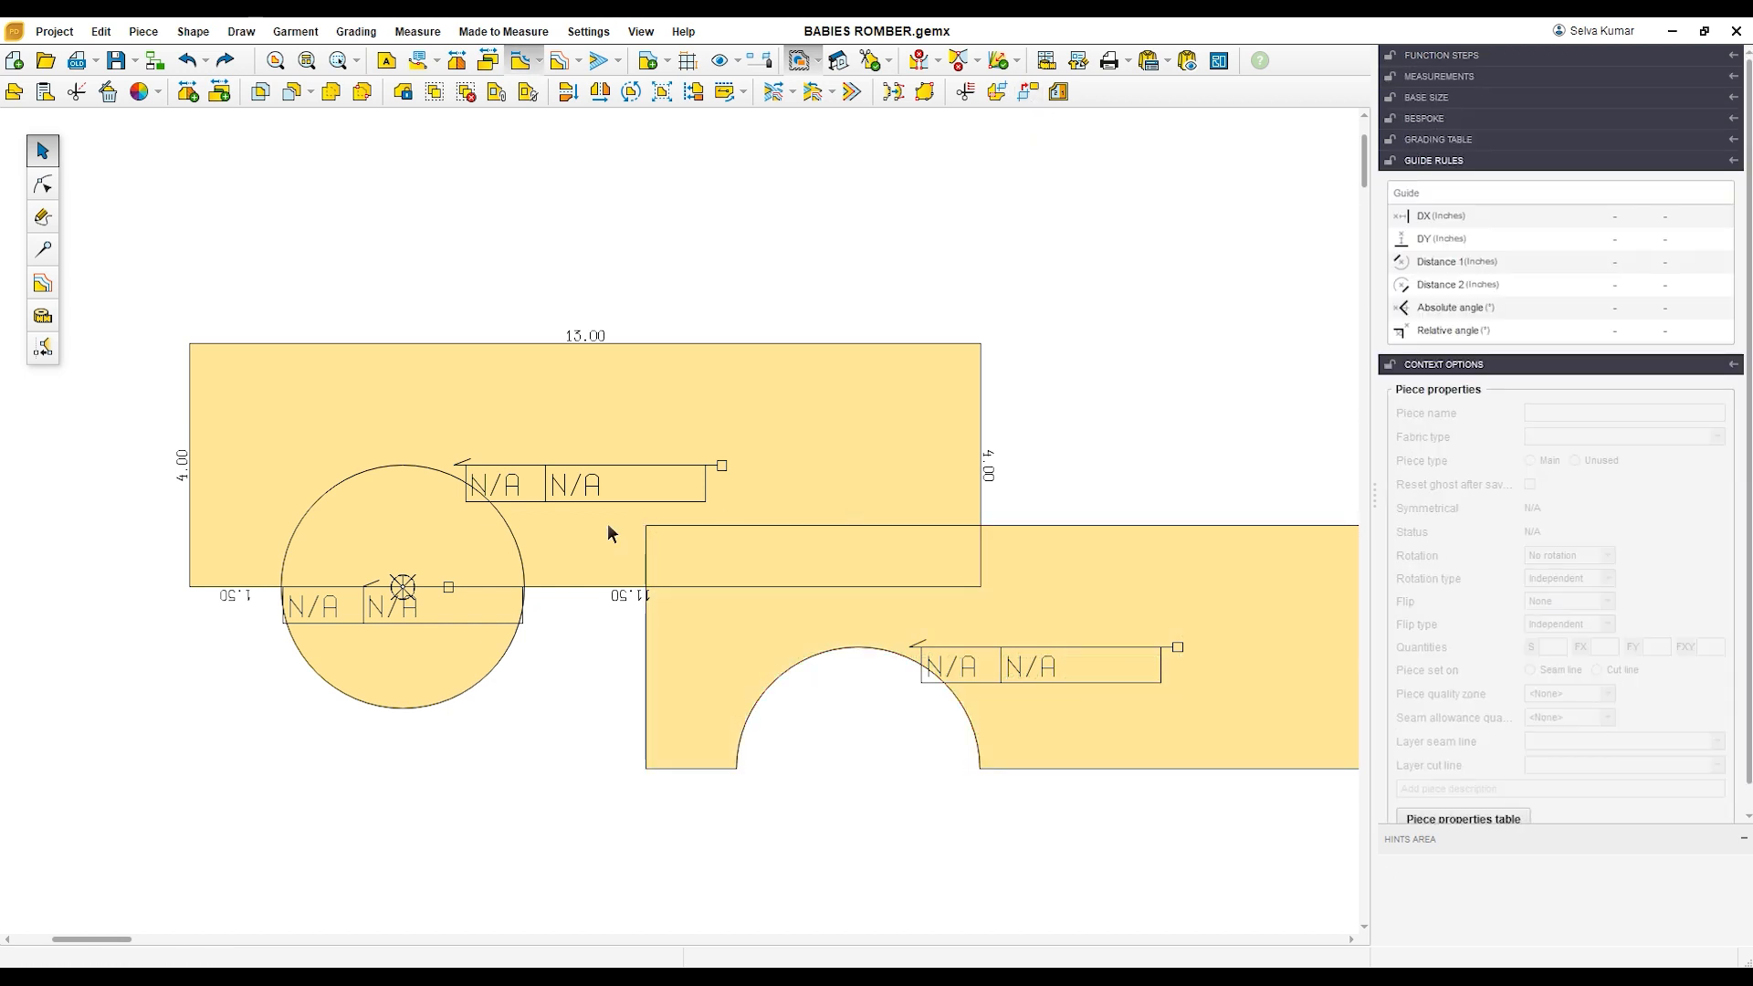
Step: Delete the original rectangle and the circle, and move the piece with the semicircular cutout into their place
{"action": "left_click_drag", "start_coordinate": [356, 452], "coordinate": [363, 307]}
{"action": "left_click_drag", "start_coordinate": [392, 558], "coordinate": [384, 522]}
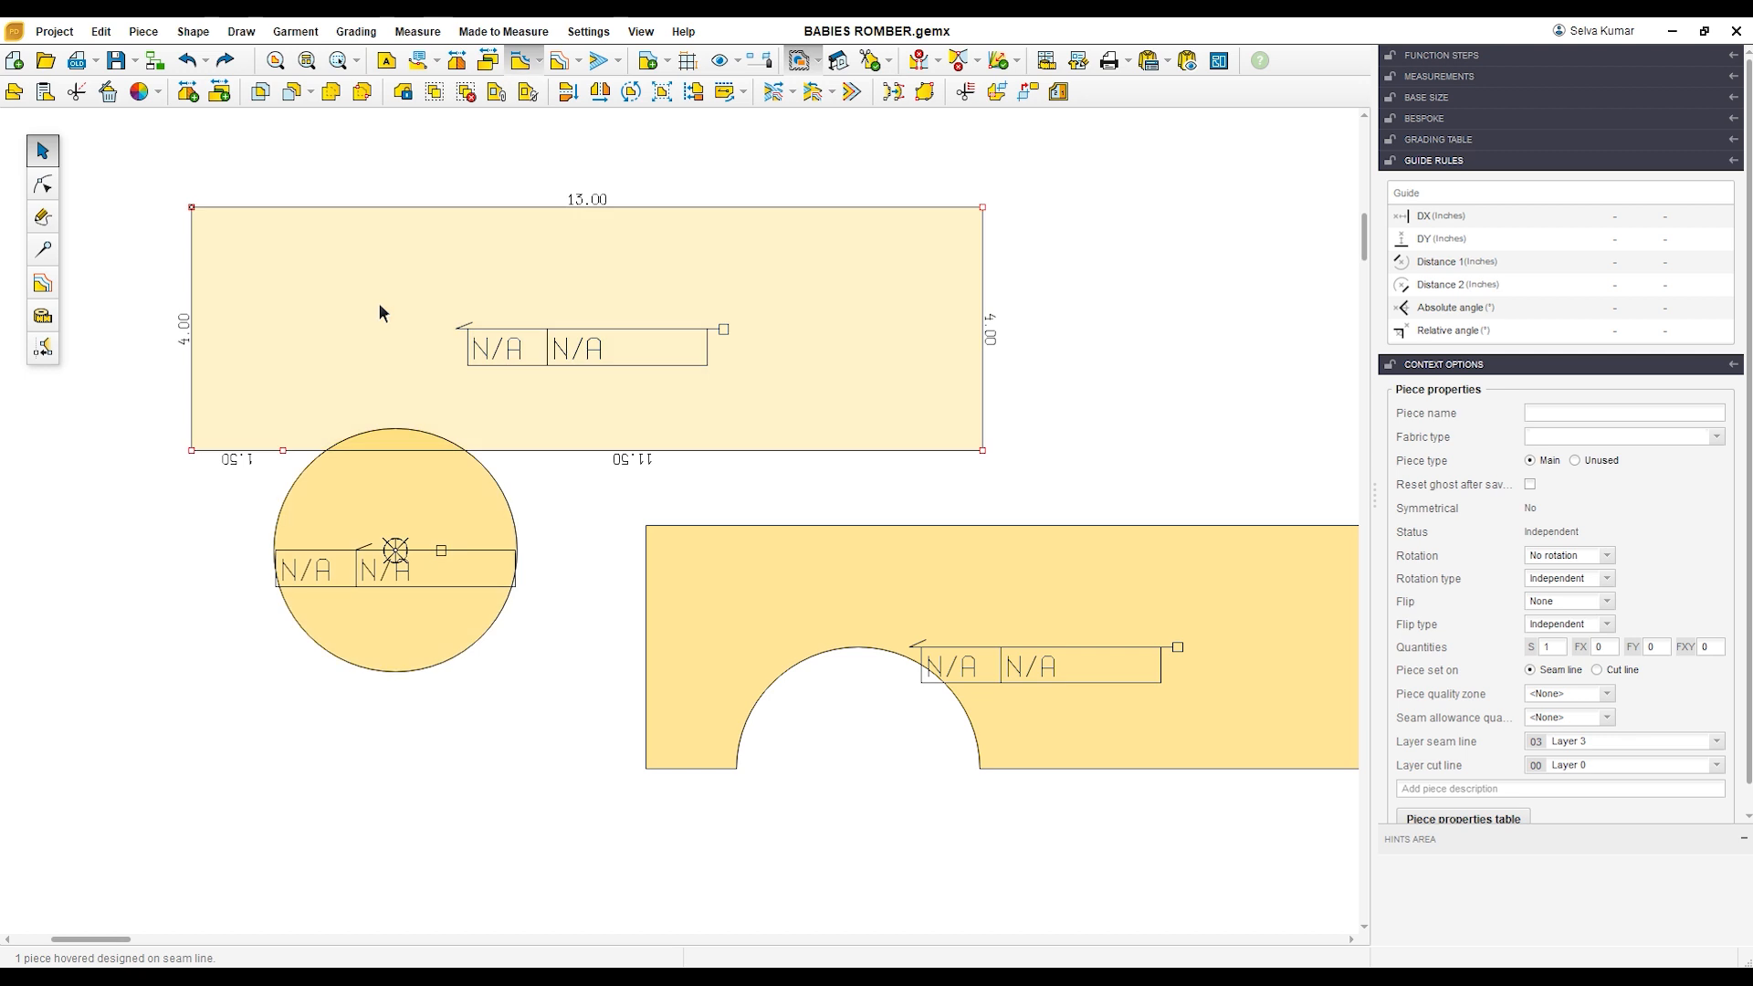
{"action": "key", "text": "Delete"}
{"action": "left_click", "coordinate": [376, 493]}
{"action": "key", "text": "Delete"}
{"action": "left_click_drag", "start_coordinate": [784, 637], "coordinate": [425, 376]}
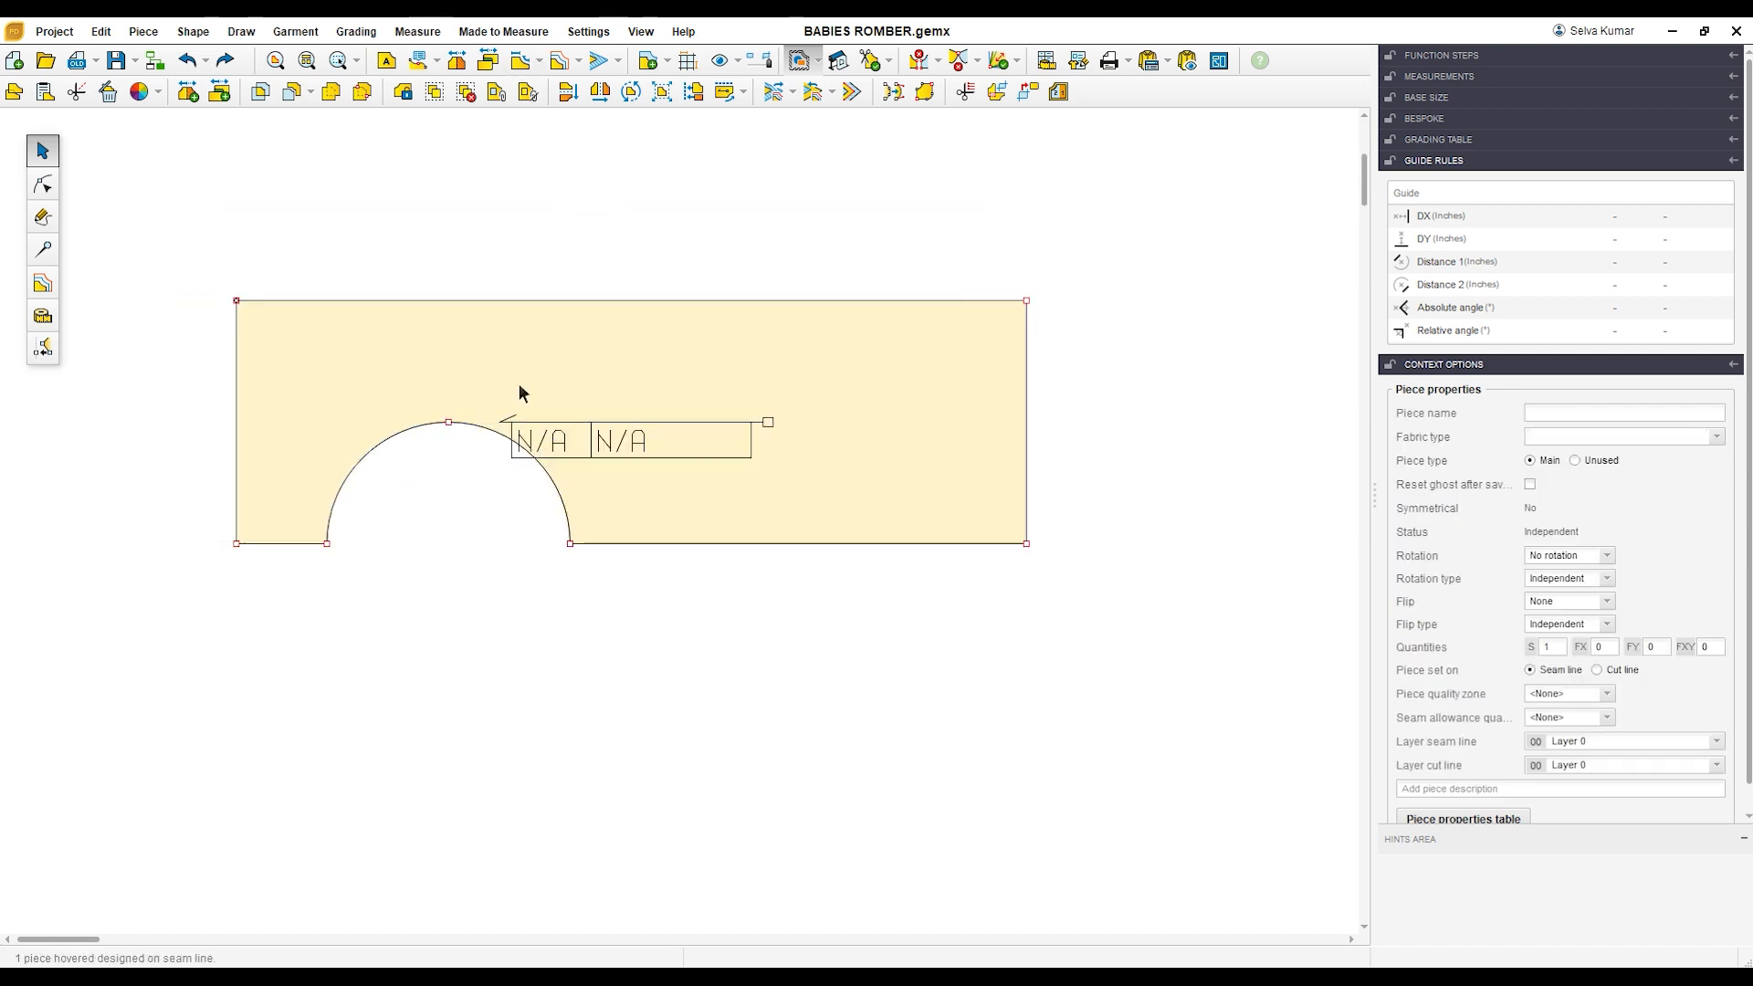
{"action": "scroll", "coordinate": [578, 389], "scroll_direction": "up", "scroll_amount": 1}
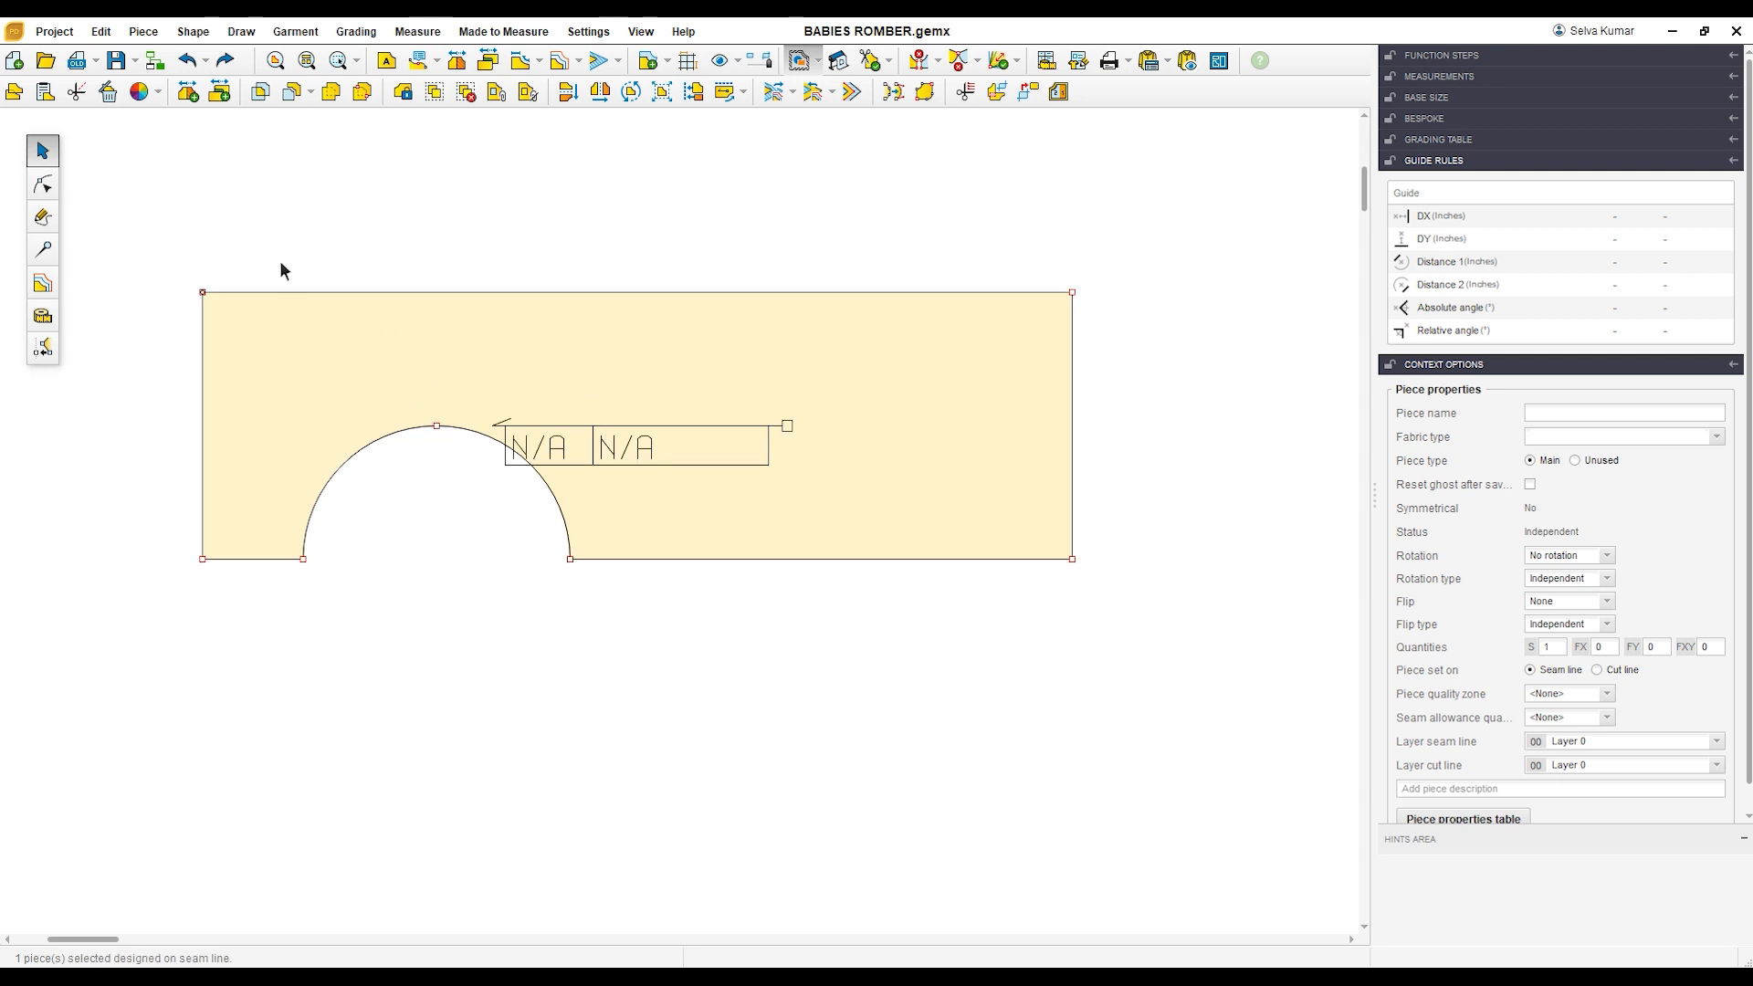
Step: Set the top point of the semicircular cutout as origin and add an upper-edge point directly above it at X 0.00, Y 2.00
{"action": "left_click", "coordinate": [43, 185]}
{"action": "left_click_drag", "start_coordinate": [375, 360], "coordinate": [489, 471]}
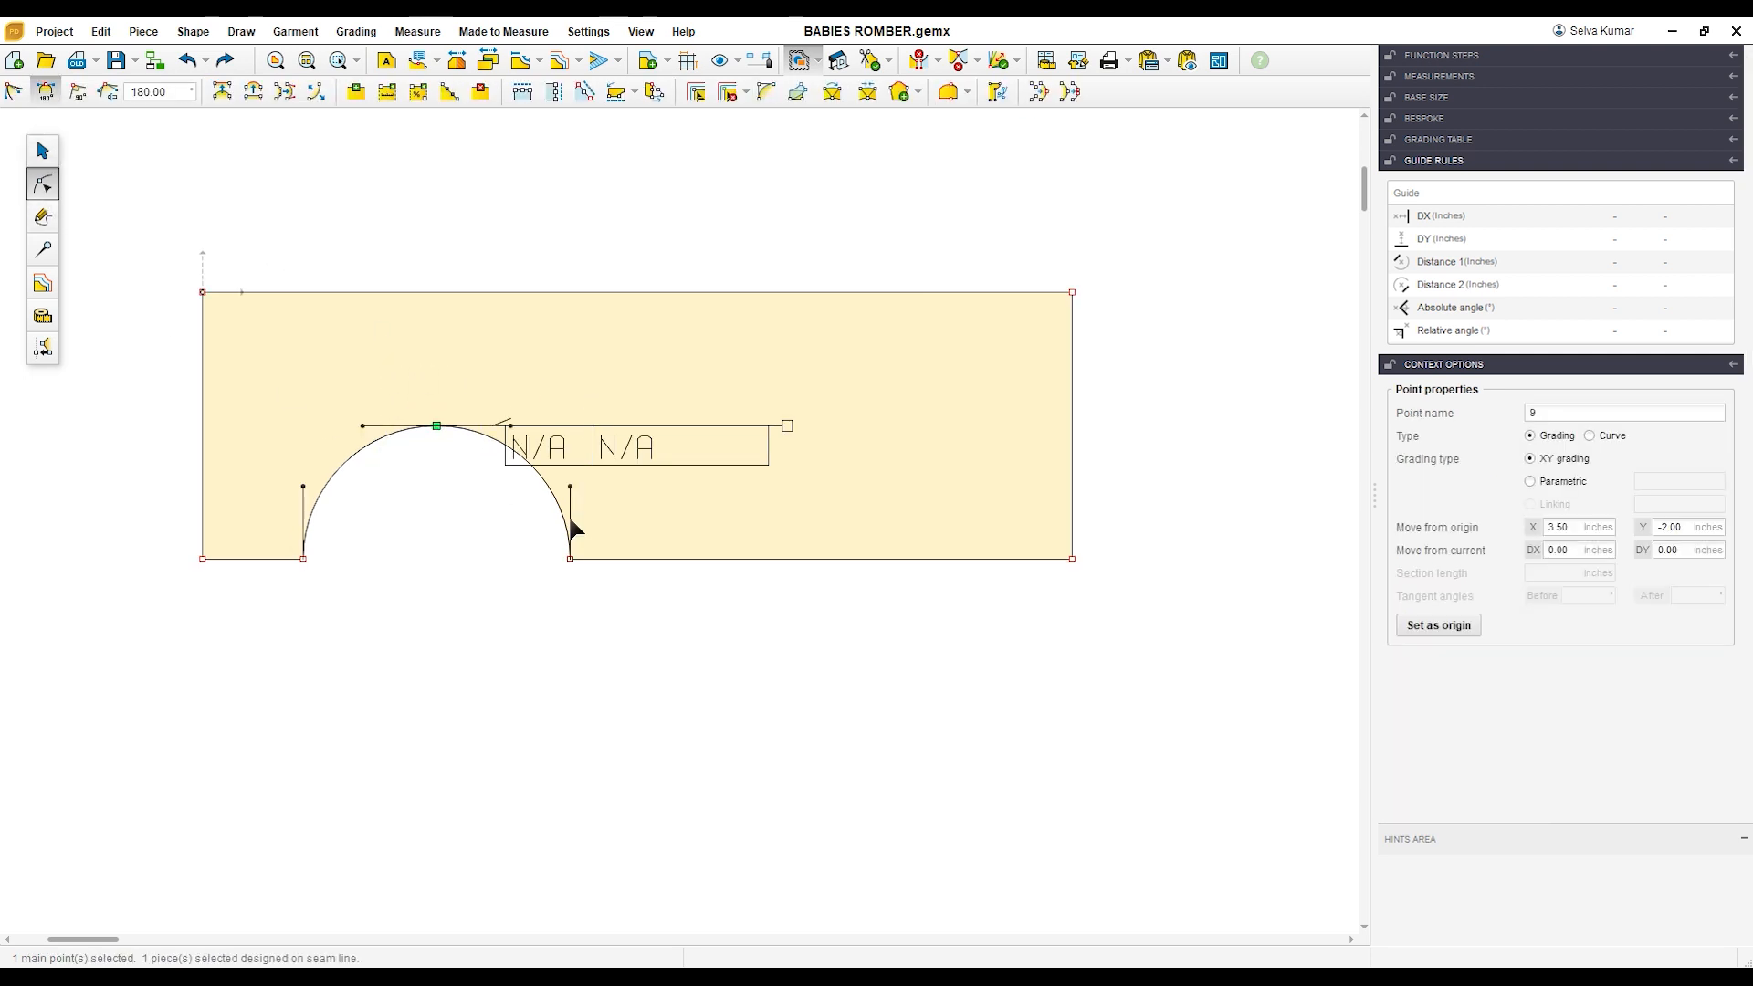
{"action": "left_click", "coordinate": [1442, 626]}
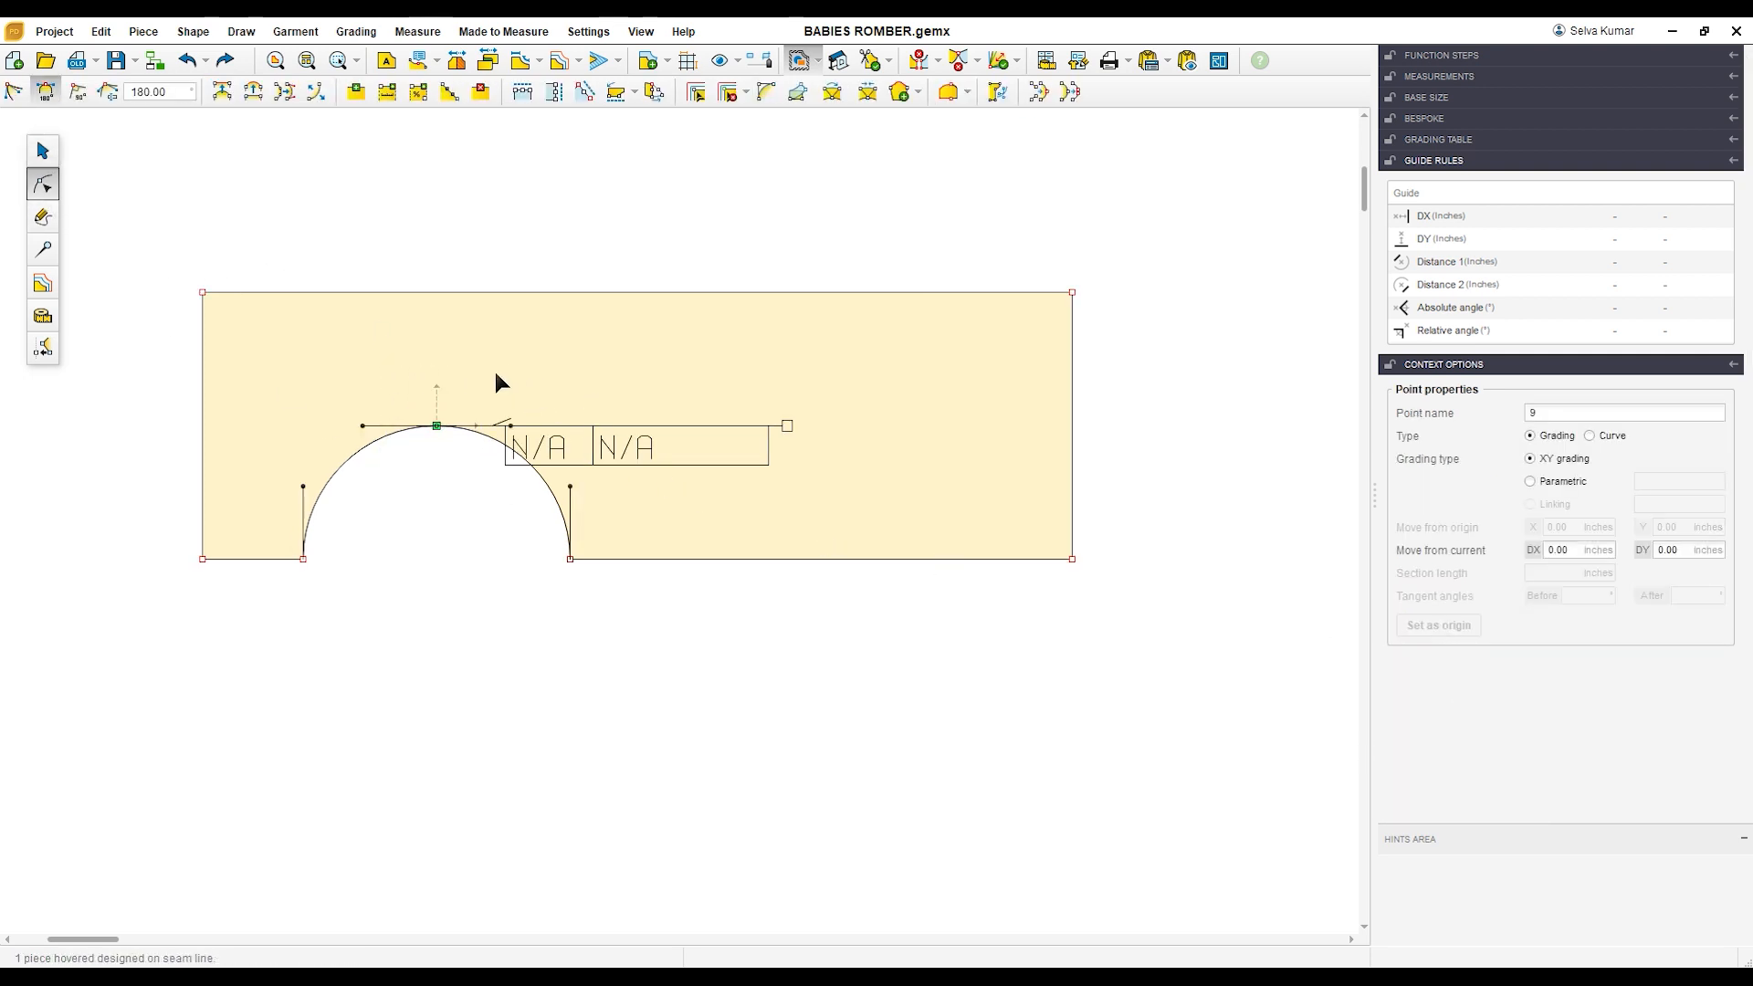
{"action": "left_click", "coordinate": [436, 294]}
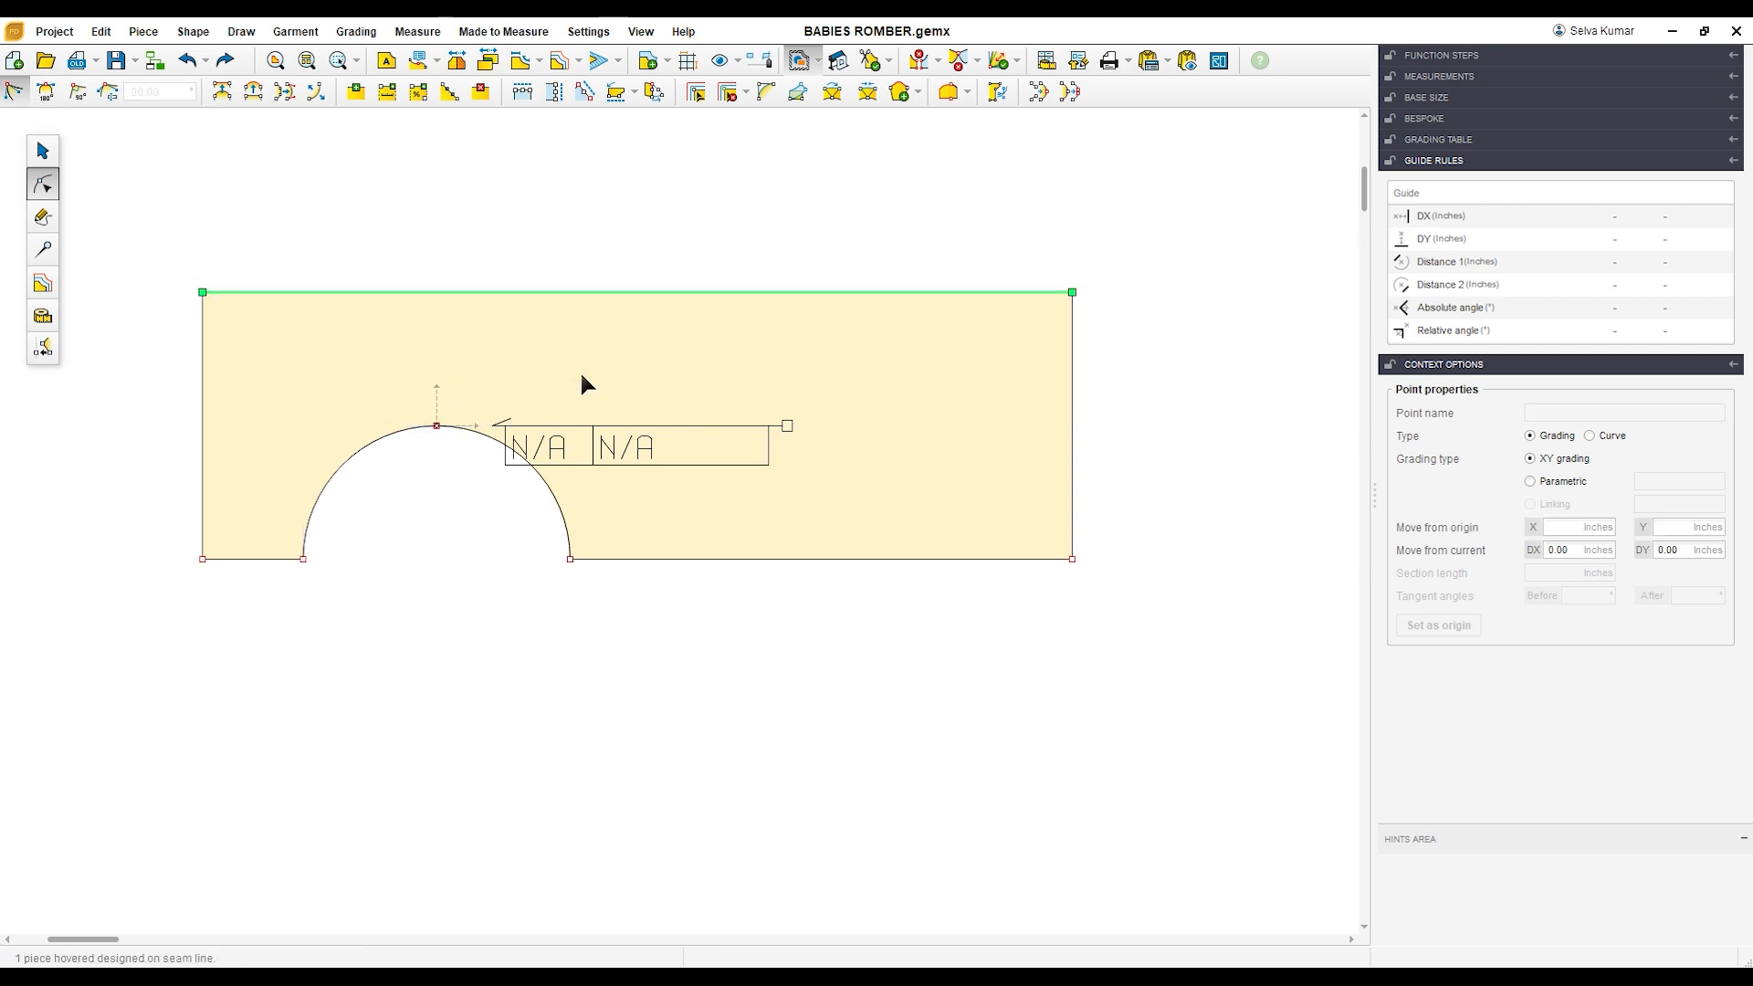
{"action": "left_click", "coordinate": [435, 295]}
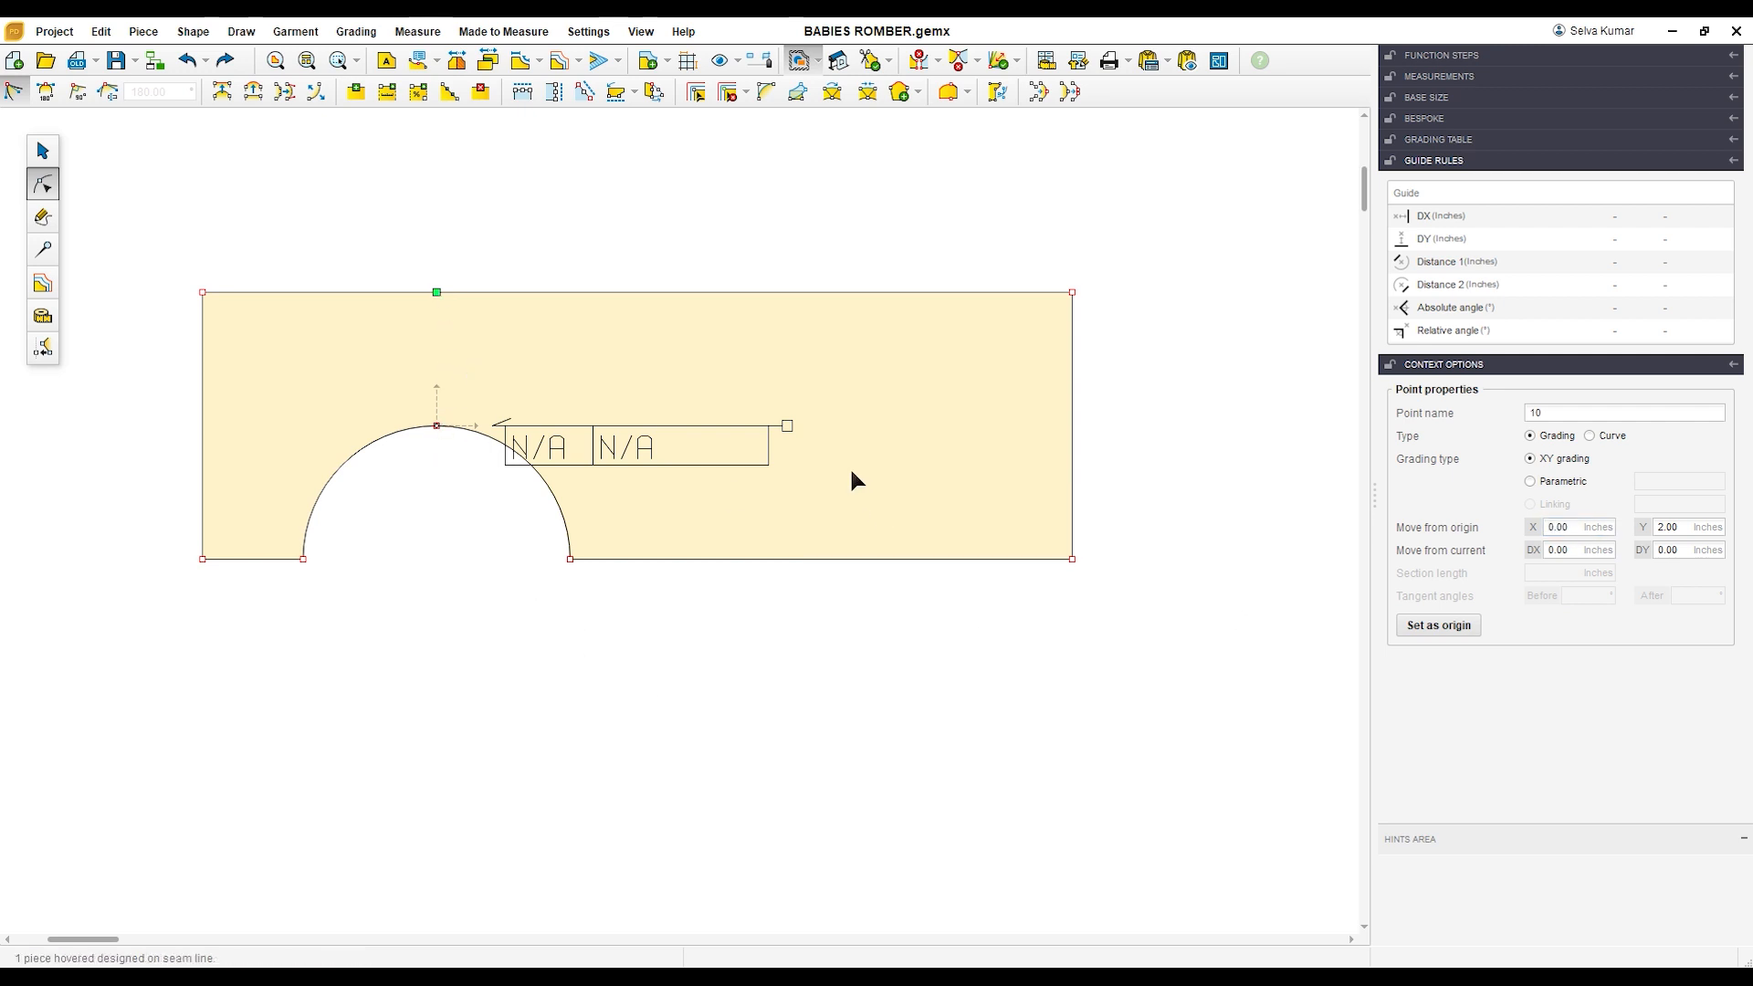
Step: Divide the upper edge between the new point and the upper-right corner into 2 parts
{"action": "left_click", "coordinate": [760, 293]}
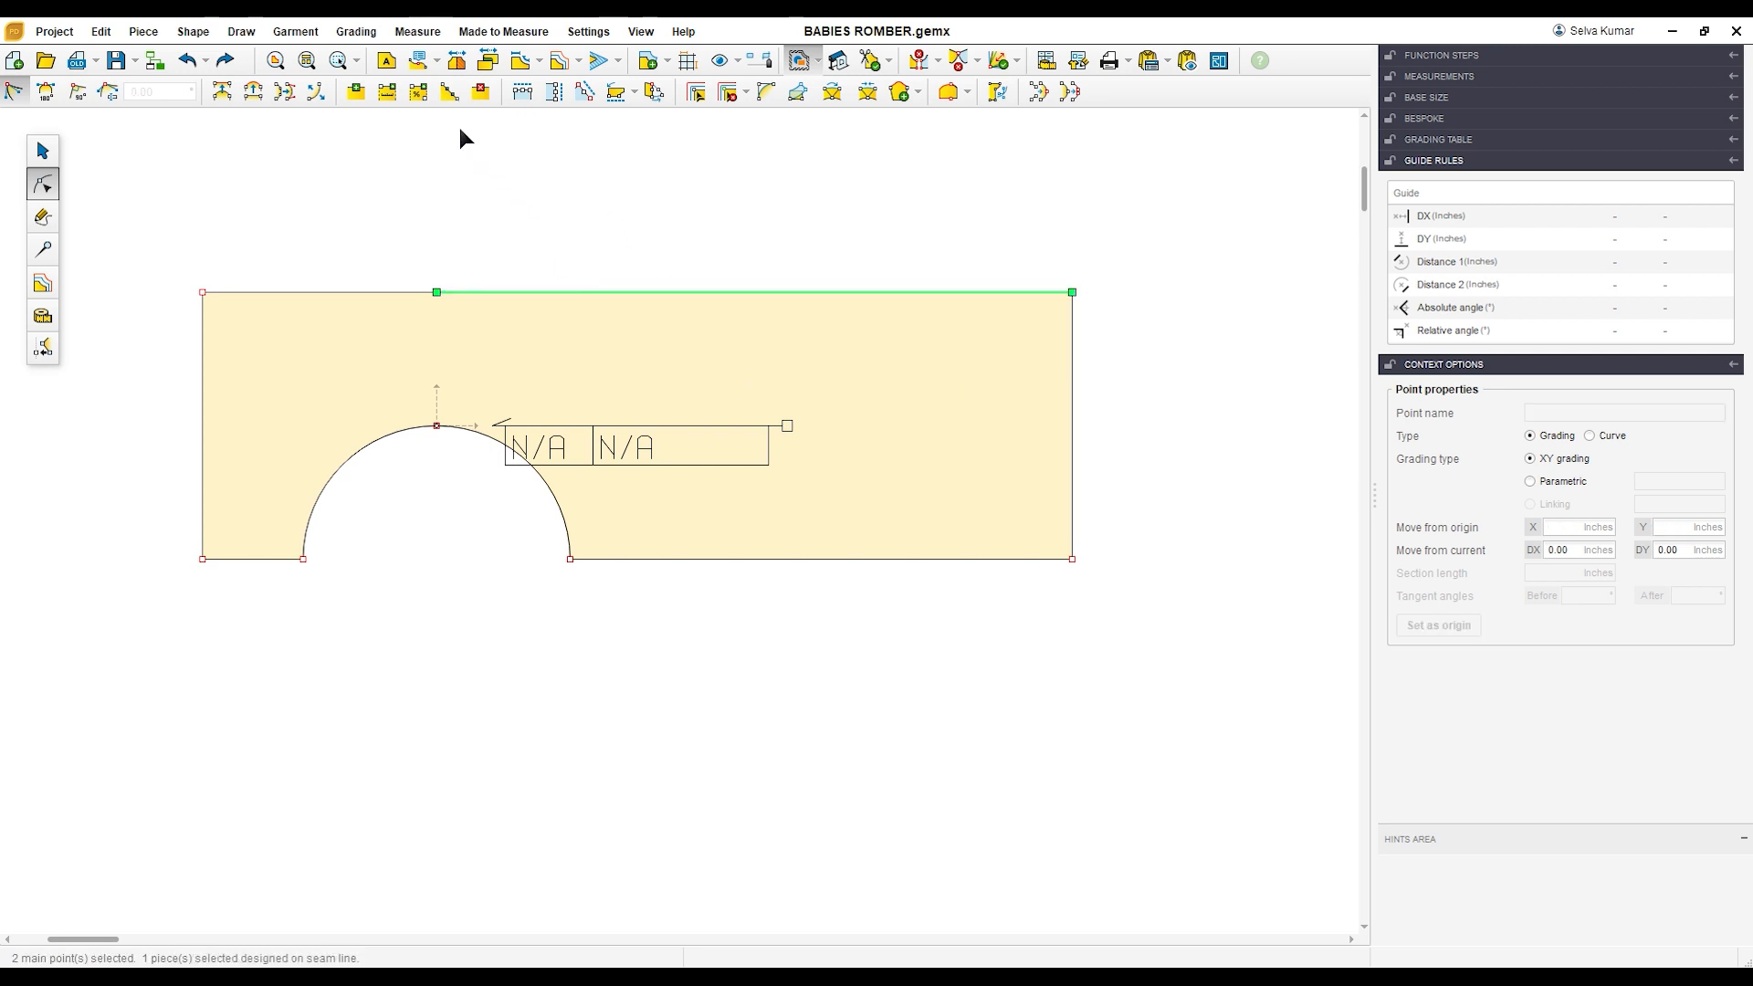
{"action": "left_click", "coordinate": [450, 91]}
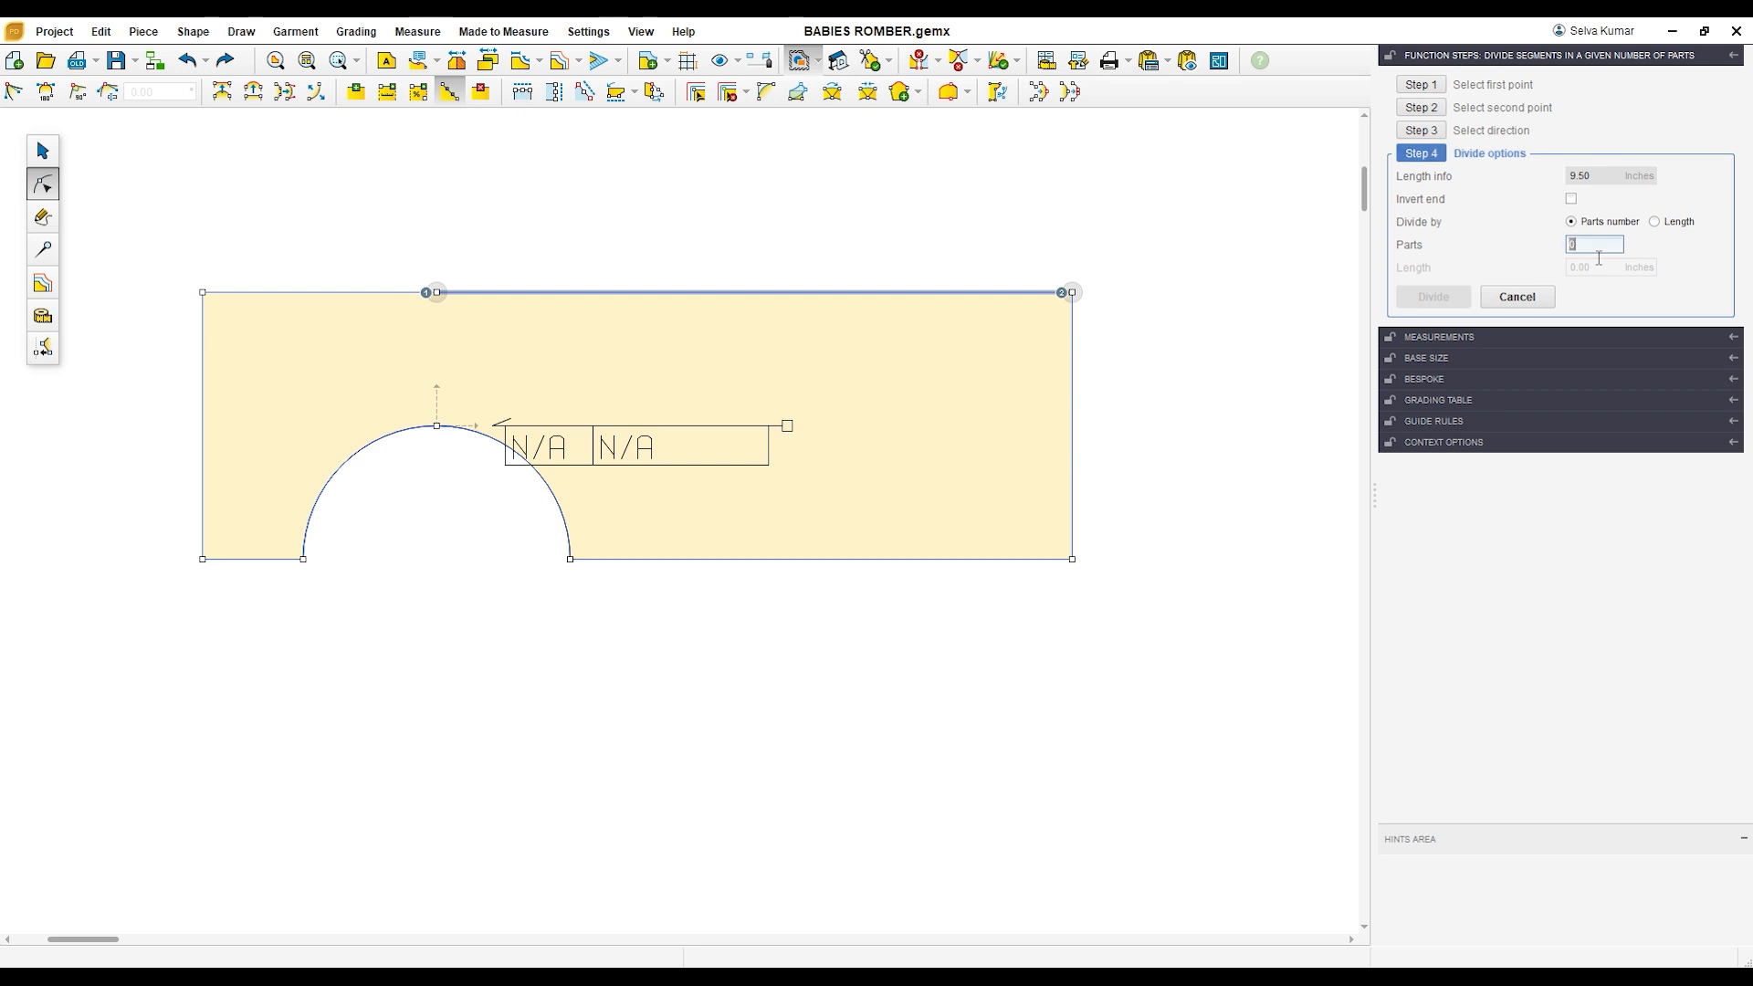
{"action": "type", "text": "2"}
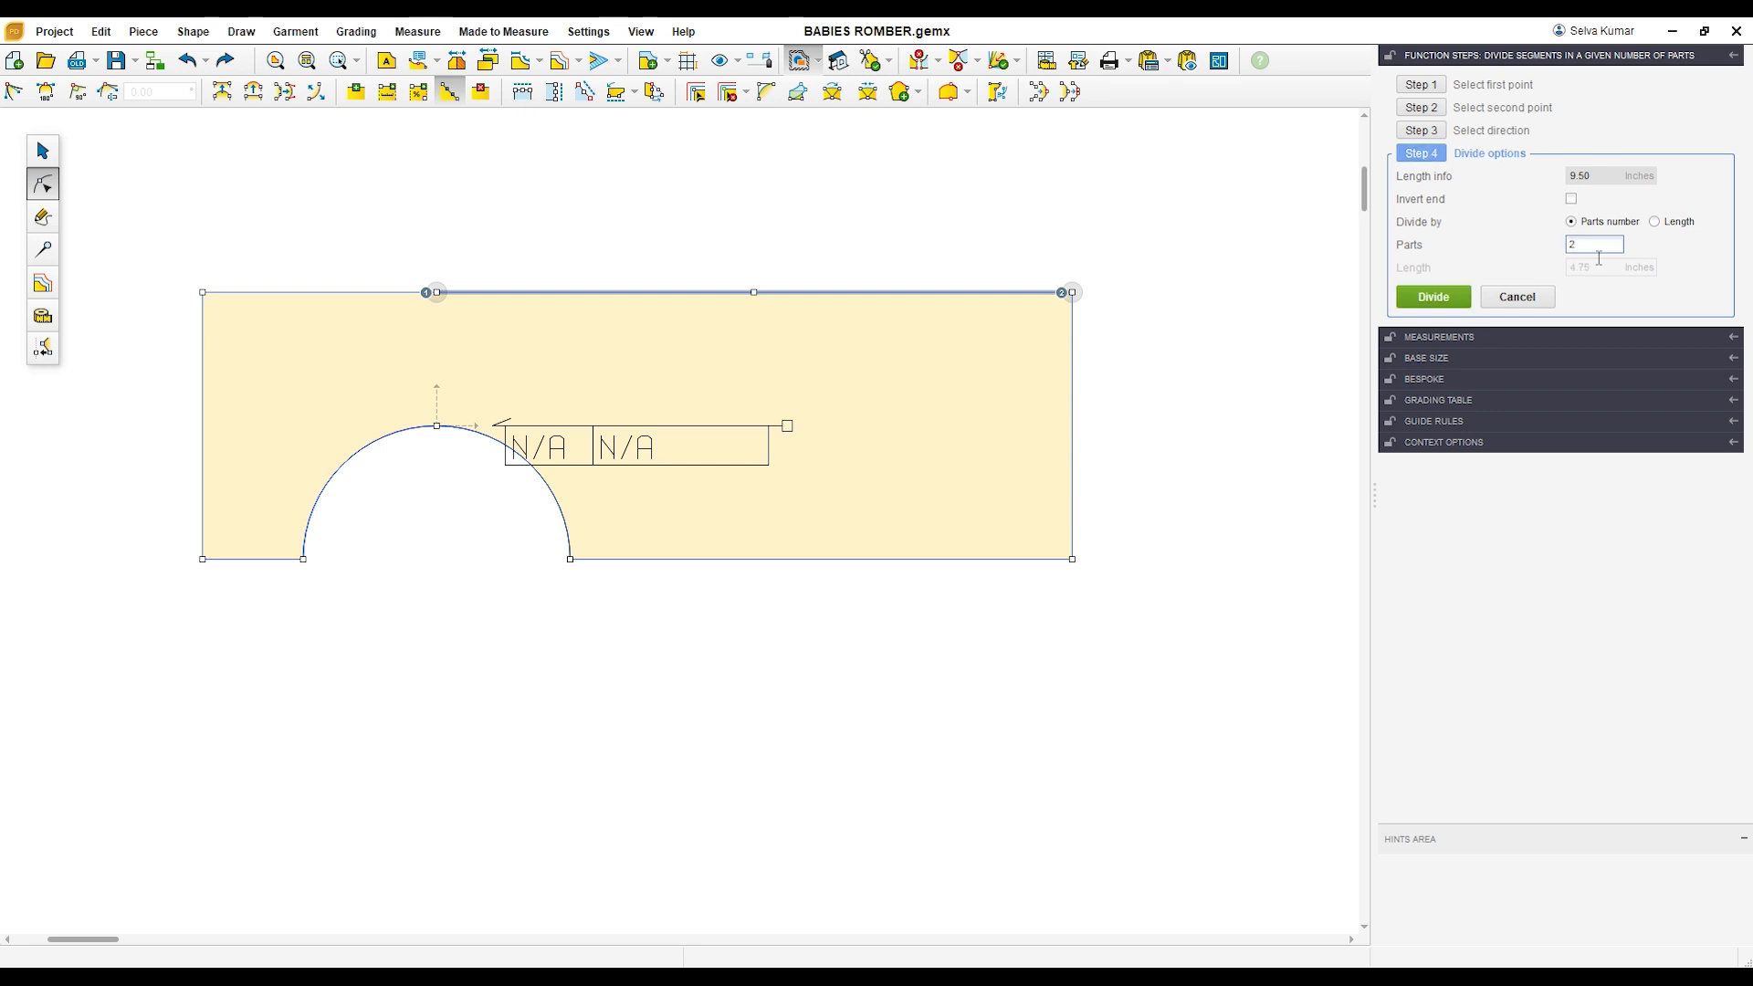
{"action": "left_click", "coordinate": [1459, 313]}
{"action": "left_click", "coordinate": [1277, 497]}
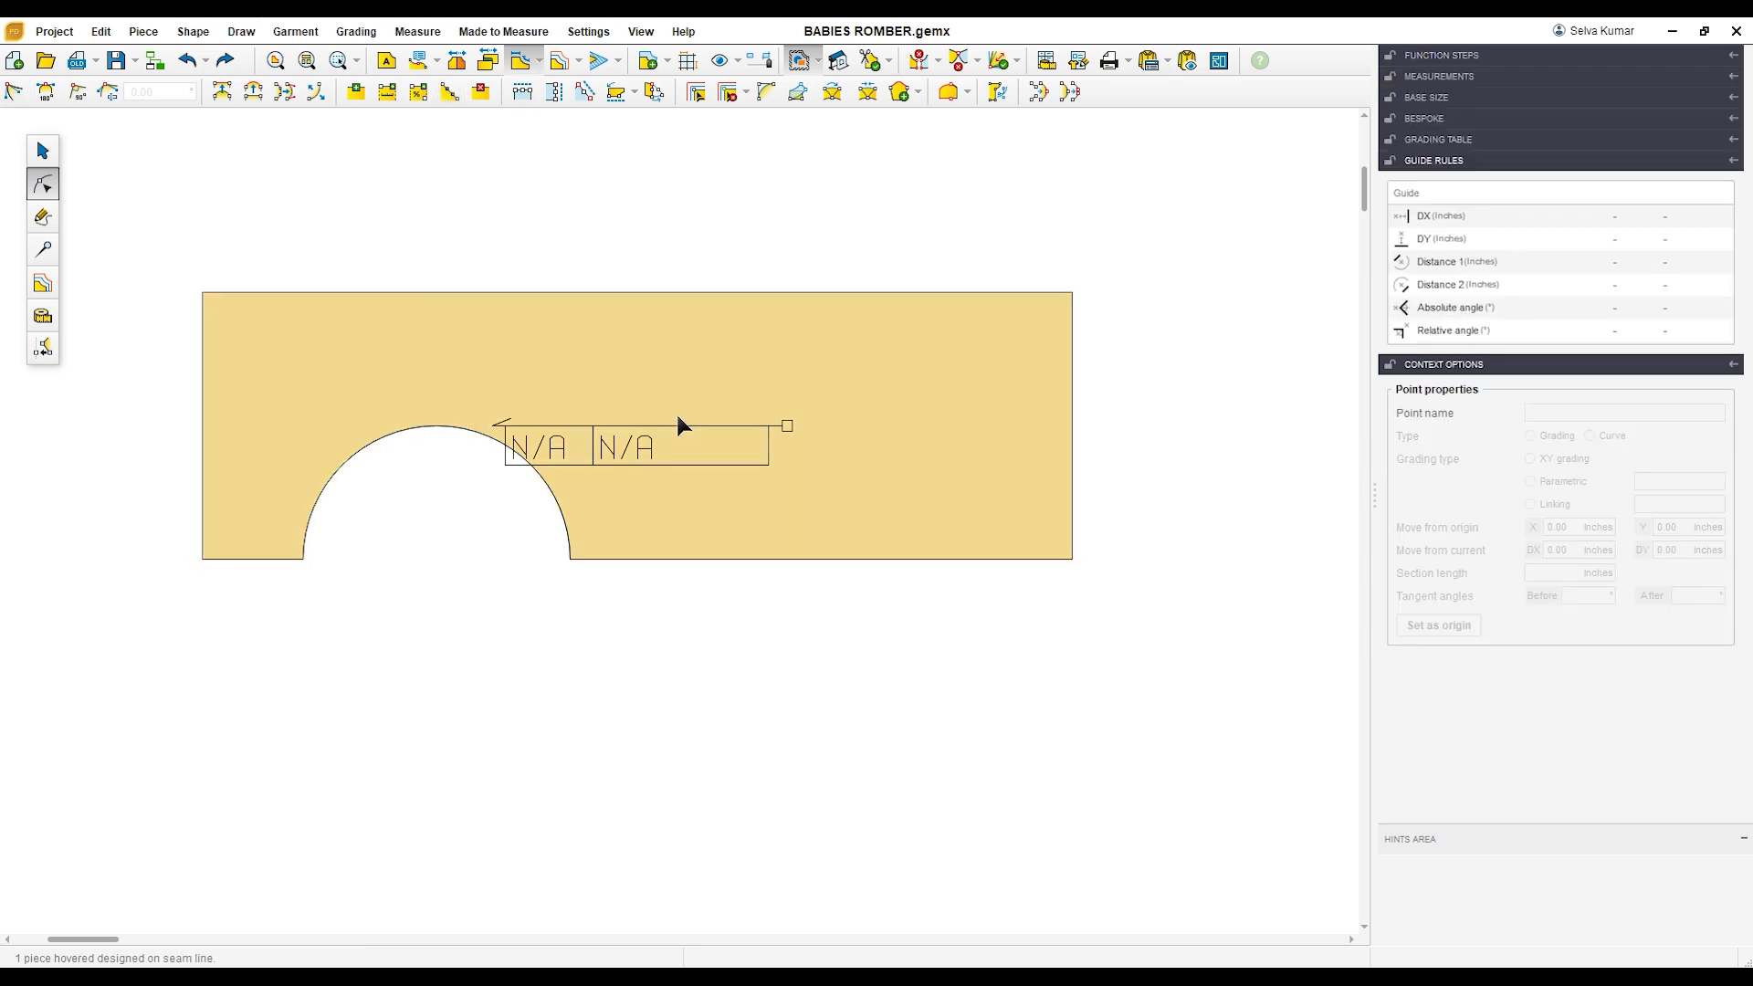
Step: Delete the piece's upper-left and upper-right corner points so both ends slope to the lower corners
{"action": "left_click_drag", "start_coordinate": [137, 243], "coordinate": [243, 338]}
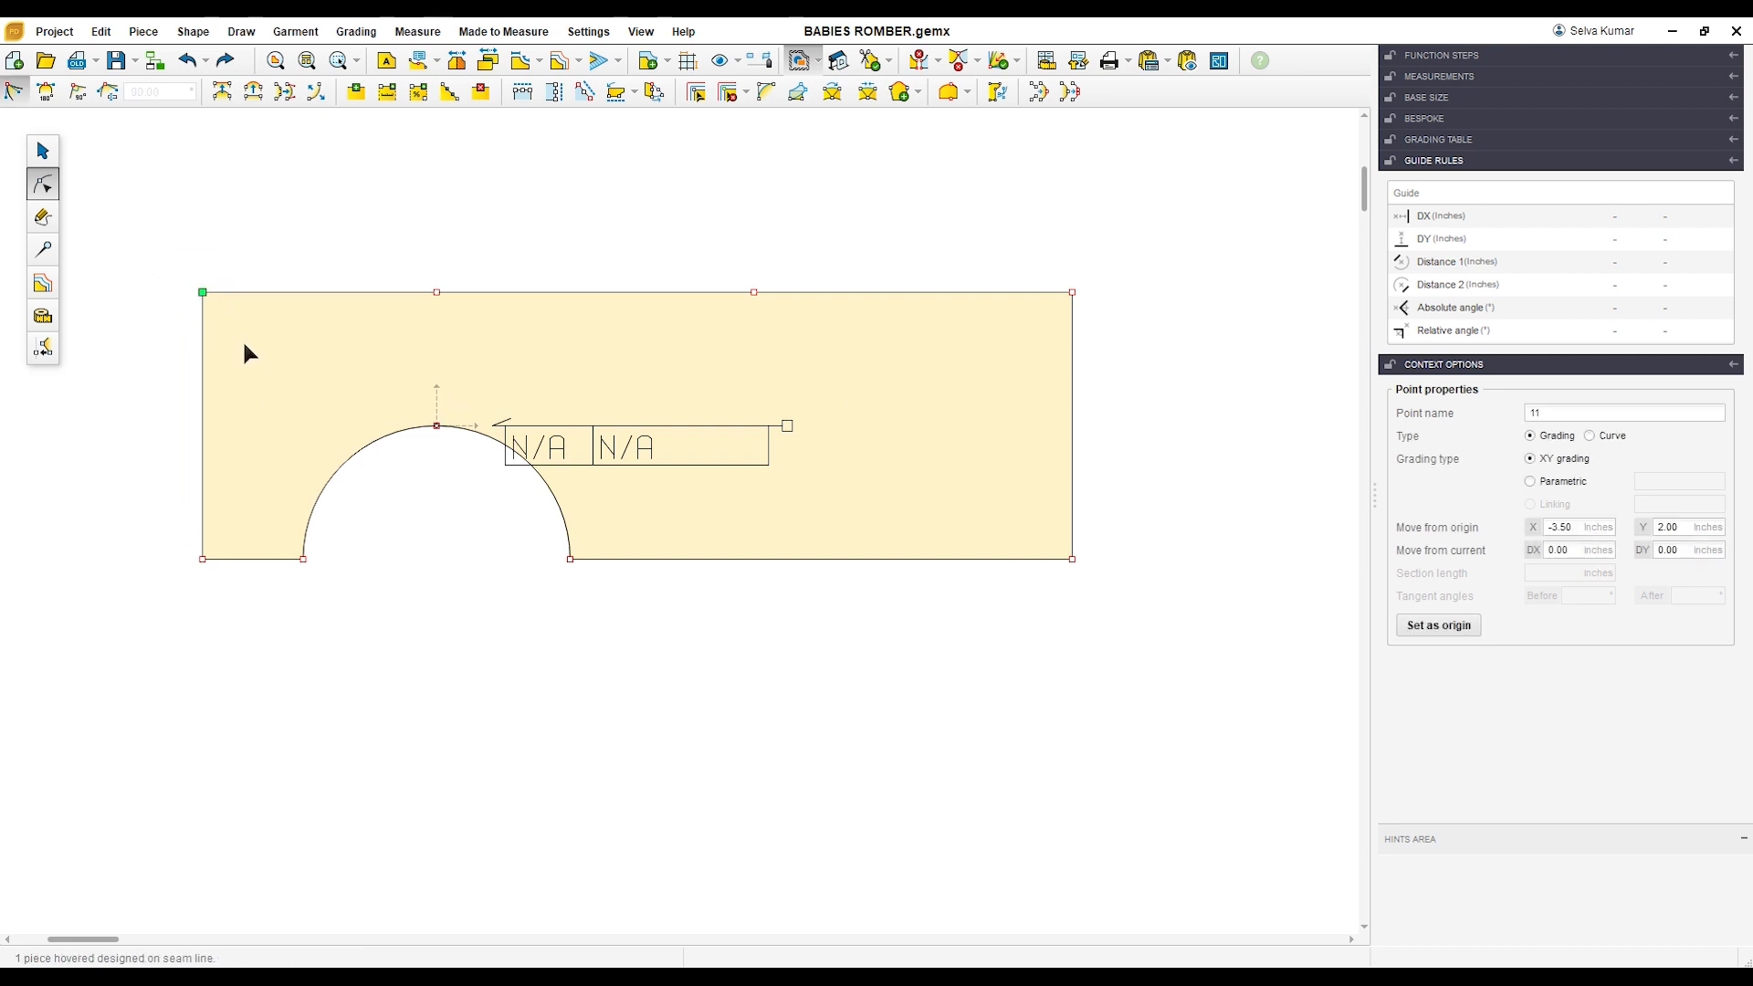
{"action": "key", "text": "Delete"}
{"action": "left_click", "coordinate": [1072, 293]}
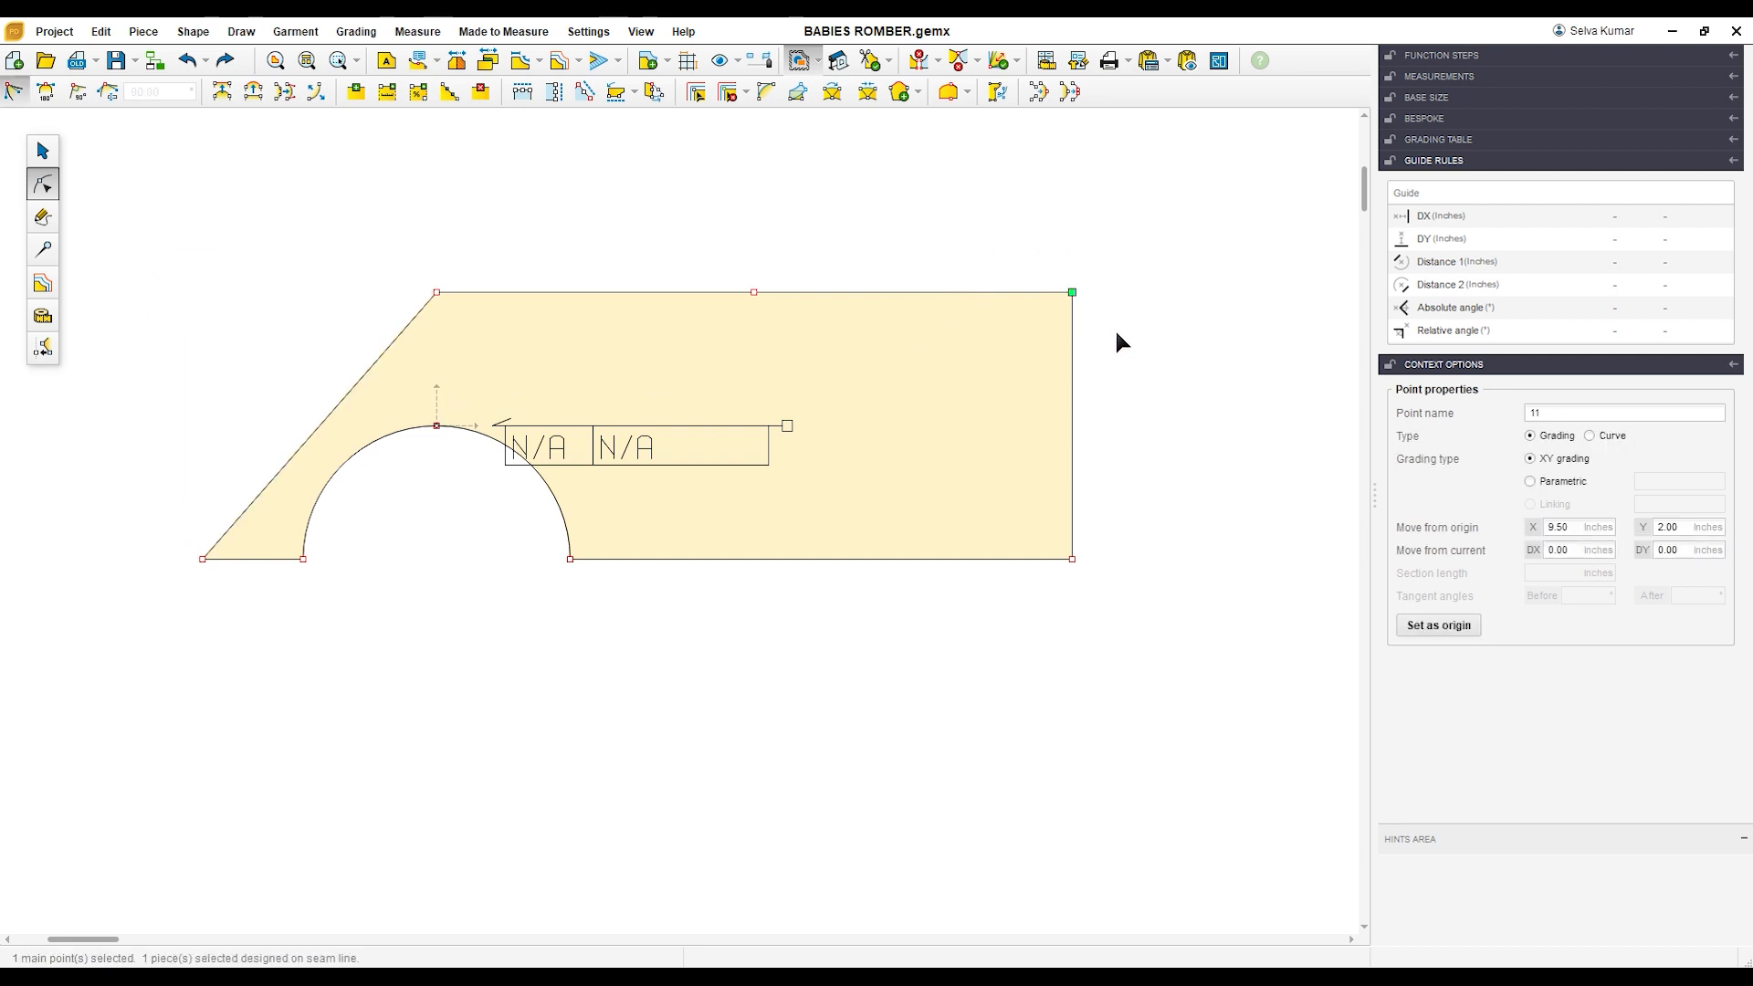
{"action": "key", "text": "Delete"}
Step: Convert the left and right sloping sides of the piece into curve segments
{"action": "left_click", "coordinate": [329, 425]}
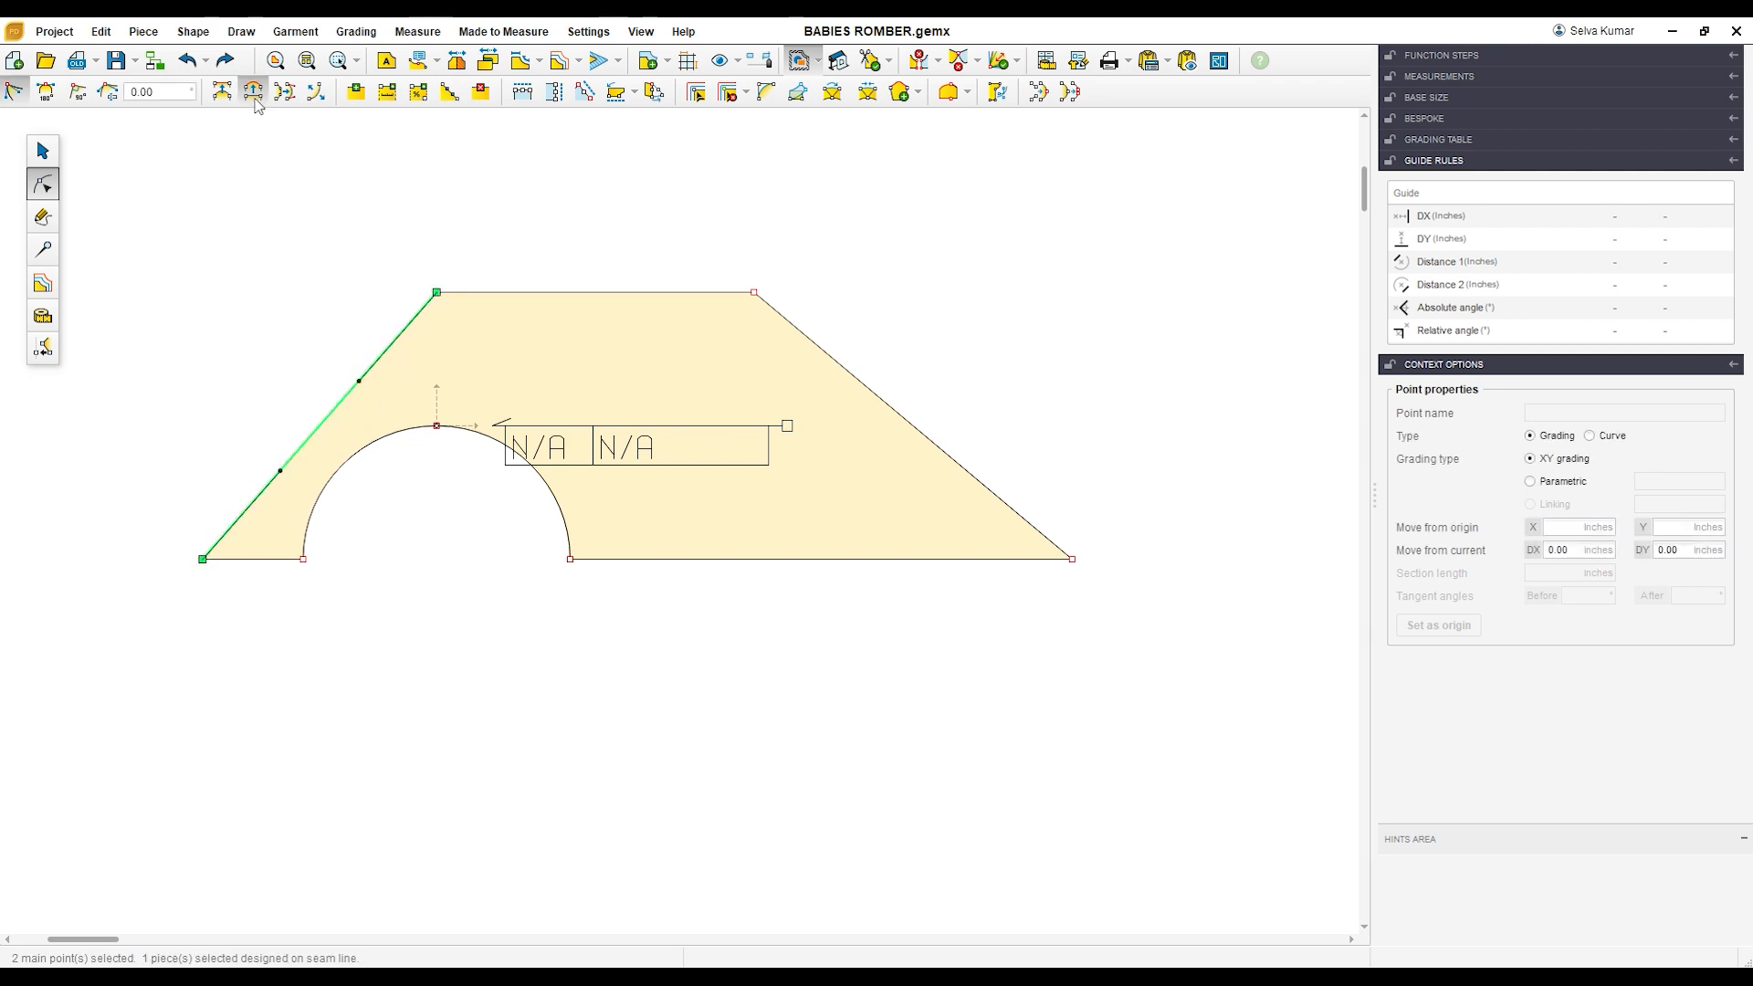
{"action": "left_click", "coordinate": [910, 424]}
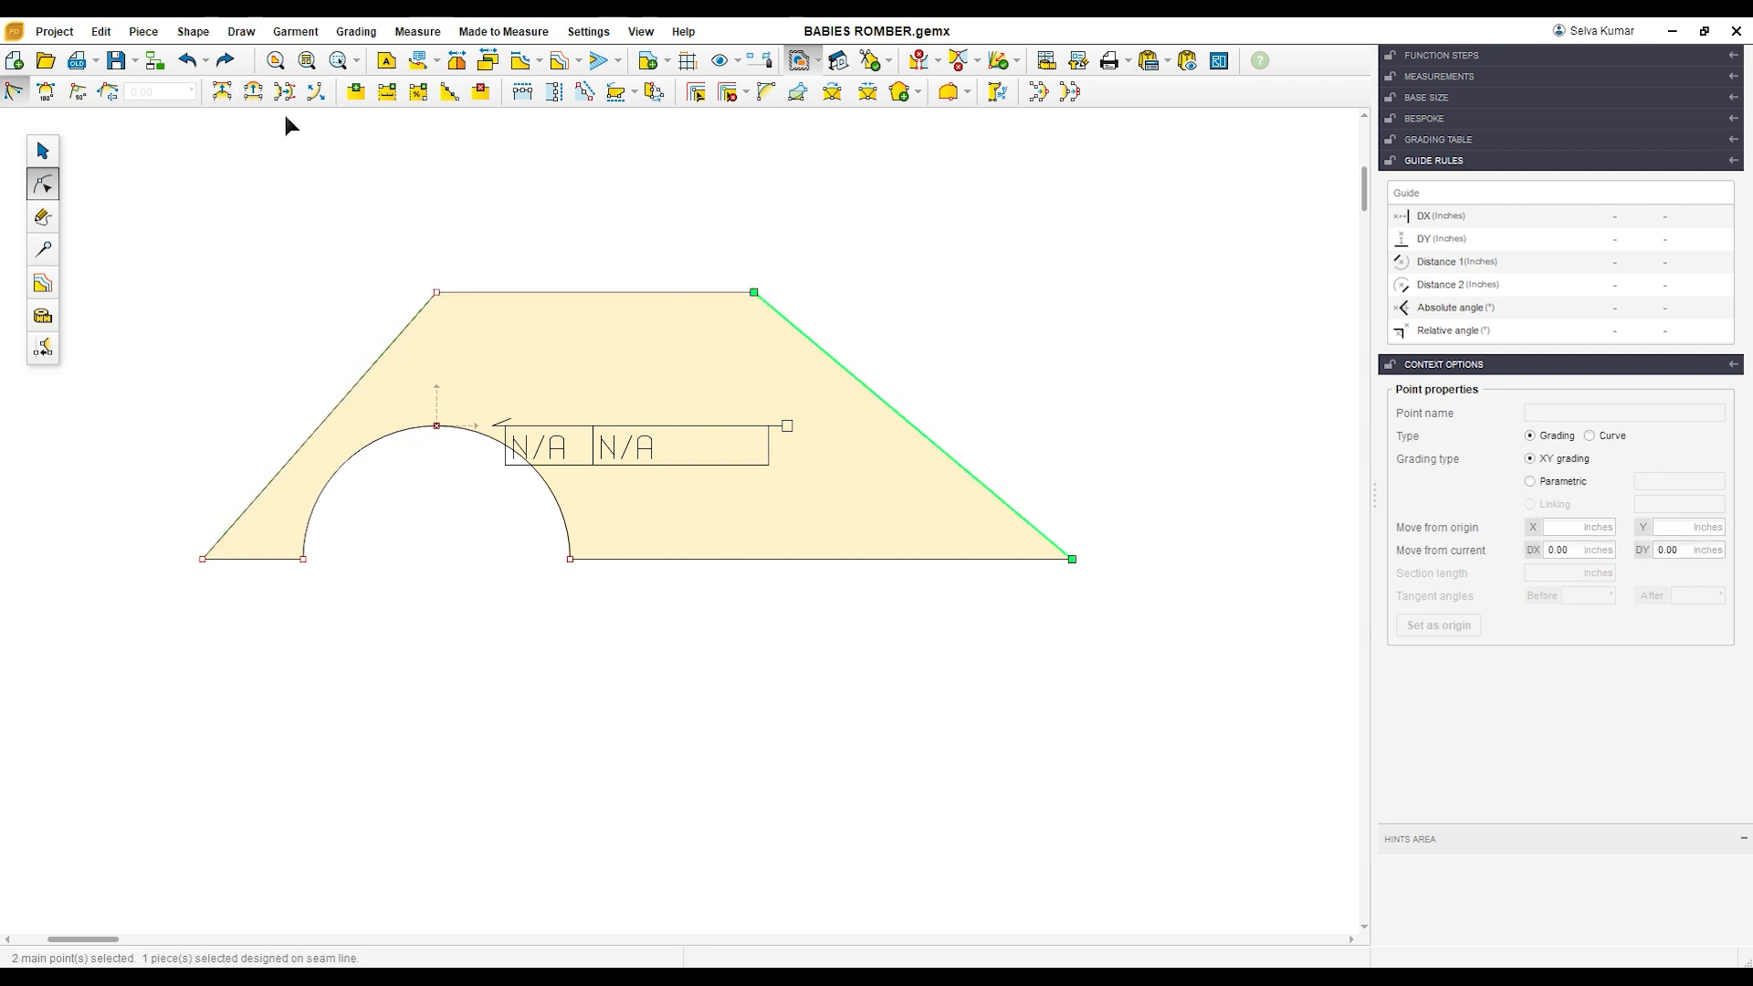
{"action": "left_click", "coordinate": [255, 95]}
Step: Round the left side outward with a 180° tangent at its upper point, a perpendicular tangent at its lower point and lengthened handles
{"action": "left_click_drag", "start_coordinate": [525, 370], "coordinate": [523, 367]}
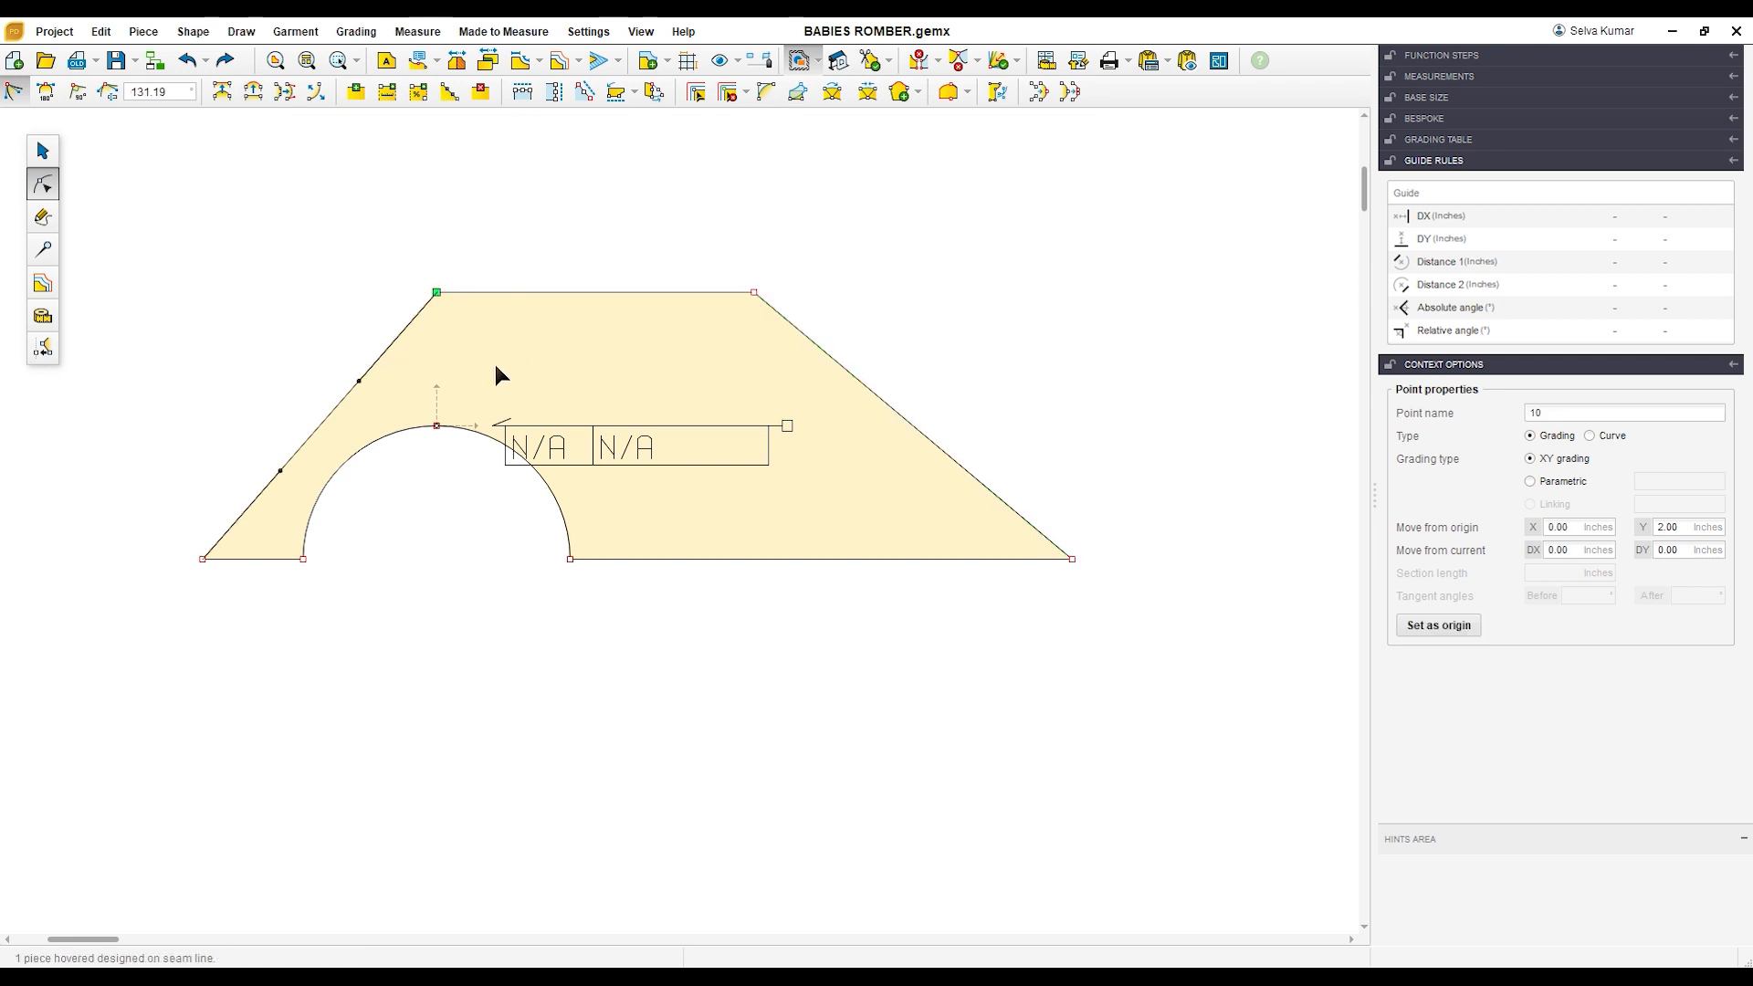
{"action": "left_click", "coordinate": [52, 100]}
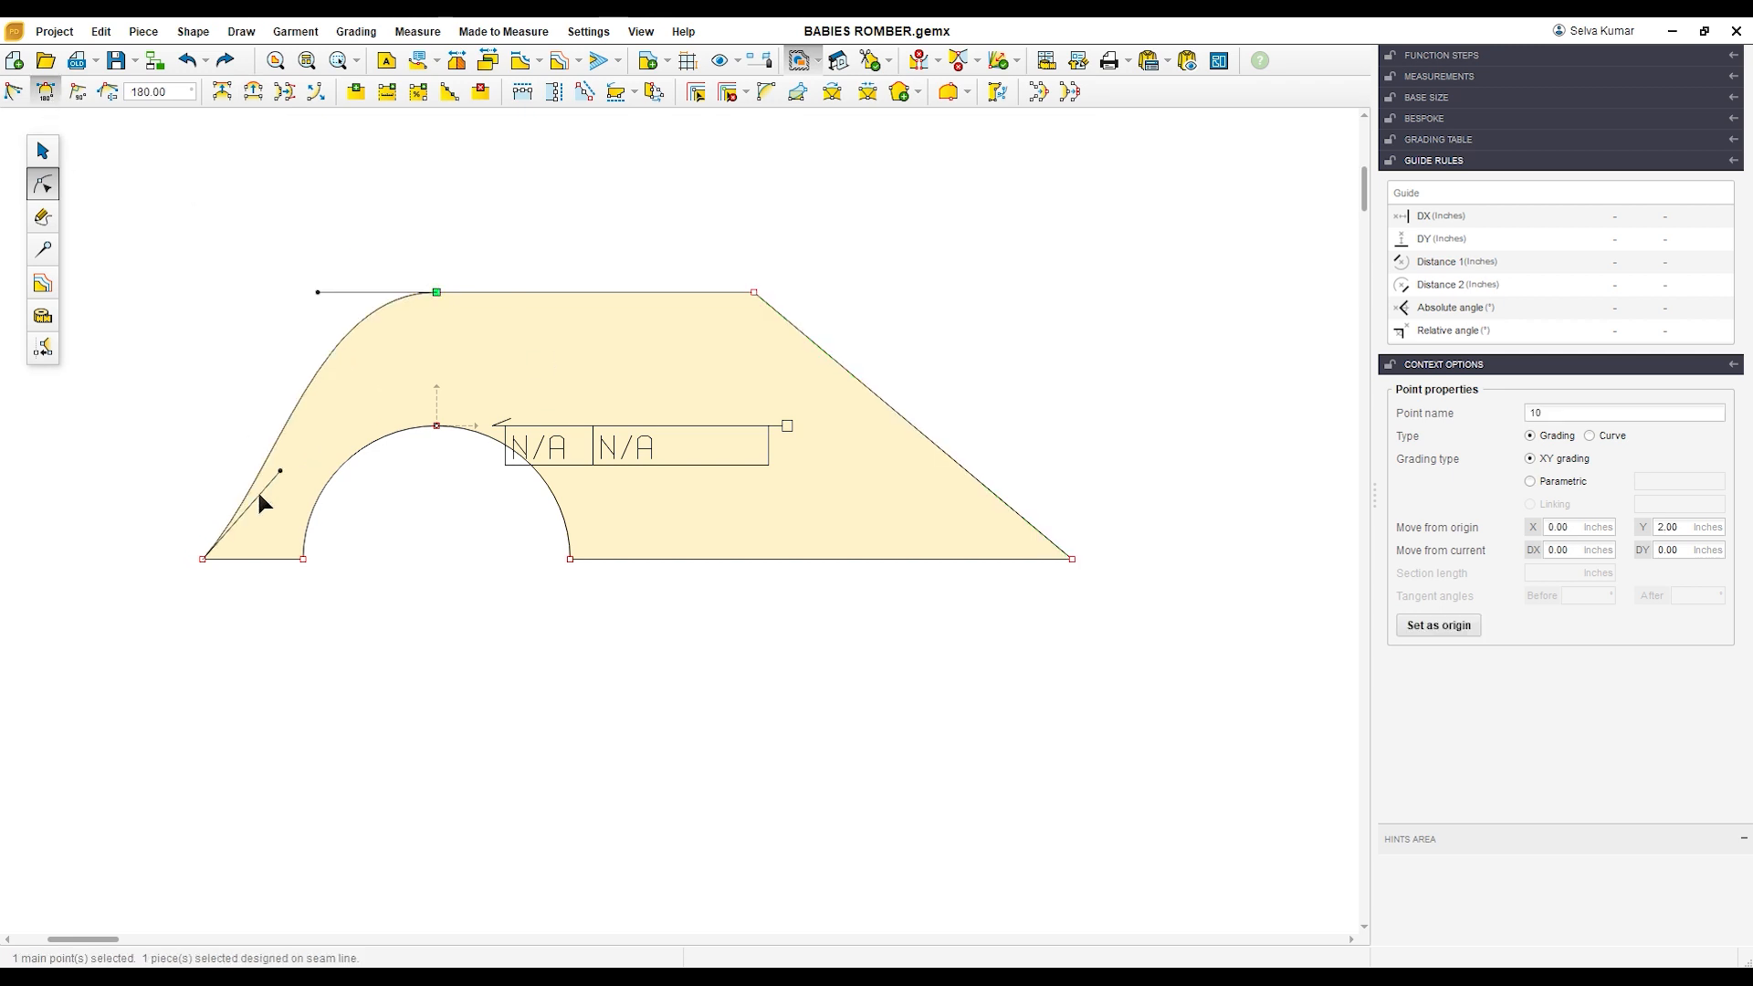
{"action": "left_click_drag", "start_coordinate": [217, 604], "coordinate": [216, 603]}
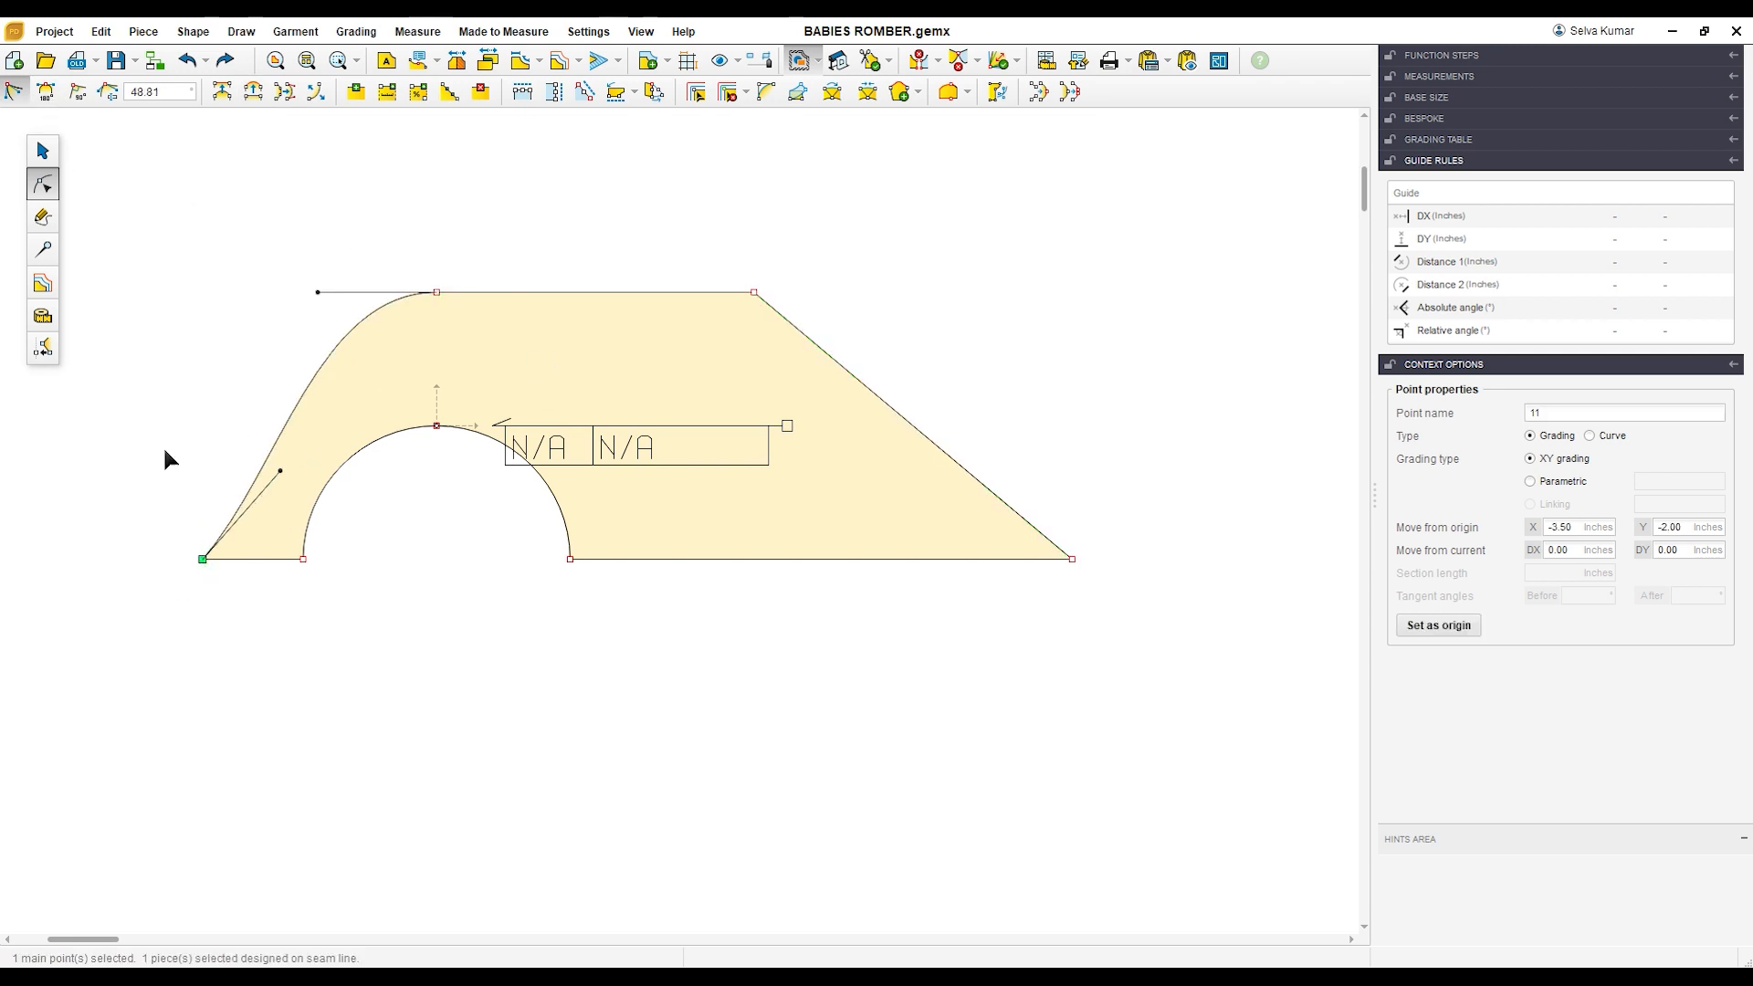
{"action": "left_click", "coordinate": [79, 99]}
{"action": "left_click_drag", "start_coordinate": [204, 445], "coordinate": [204, 397]}
{"action": "left_click_drag", "start_coordinate": [320, 293], "coordinate": [296, 294]}
{"action": "left_click", "coordinate": [352, 260]}
Step: Round the piece's right side outward with a perpendicular tangent at its lower point, a 180° tangent at its upper point and a lengthened upper handle
{"action": "left_click", "coordinate": [787, 425]}
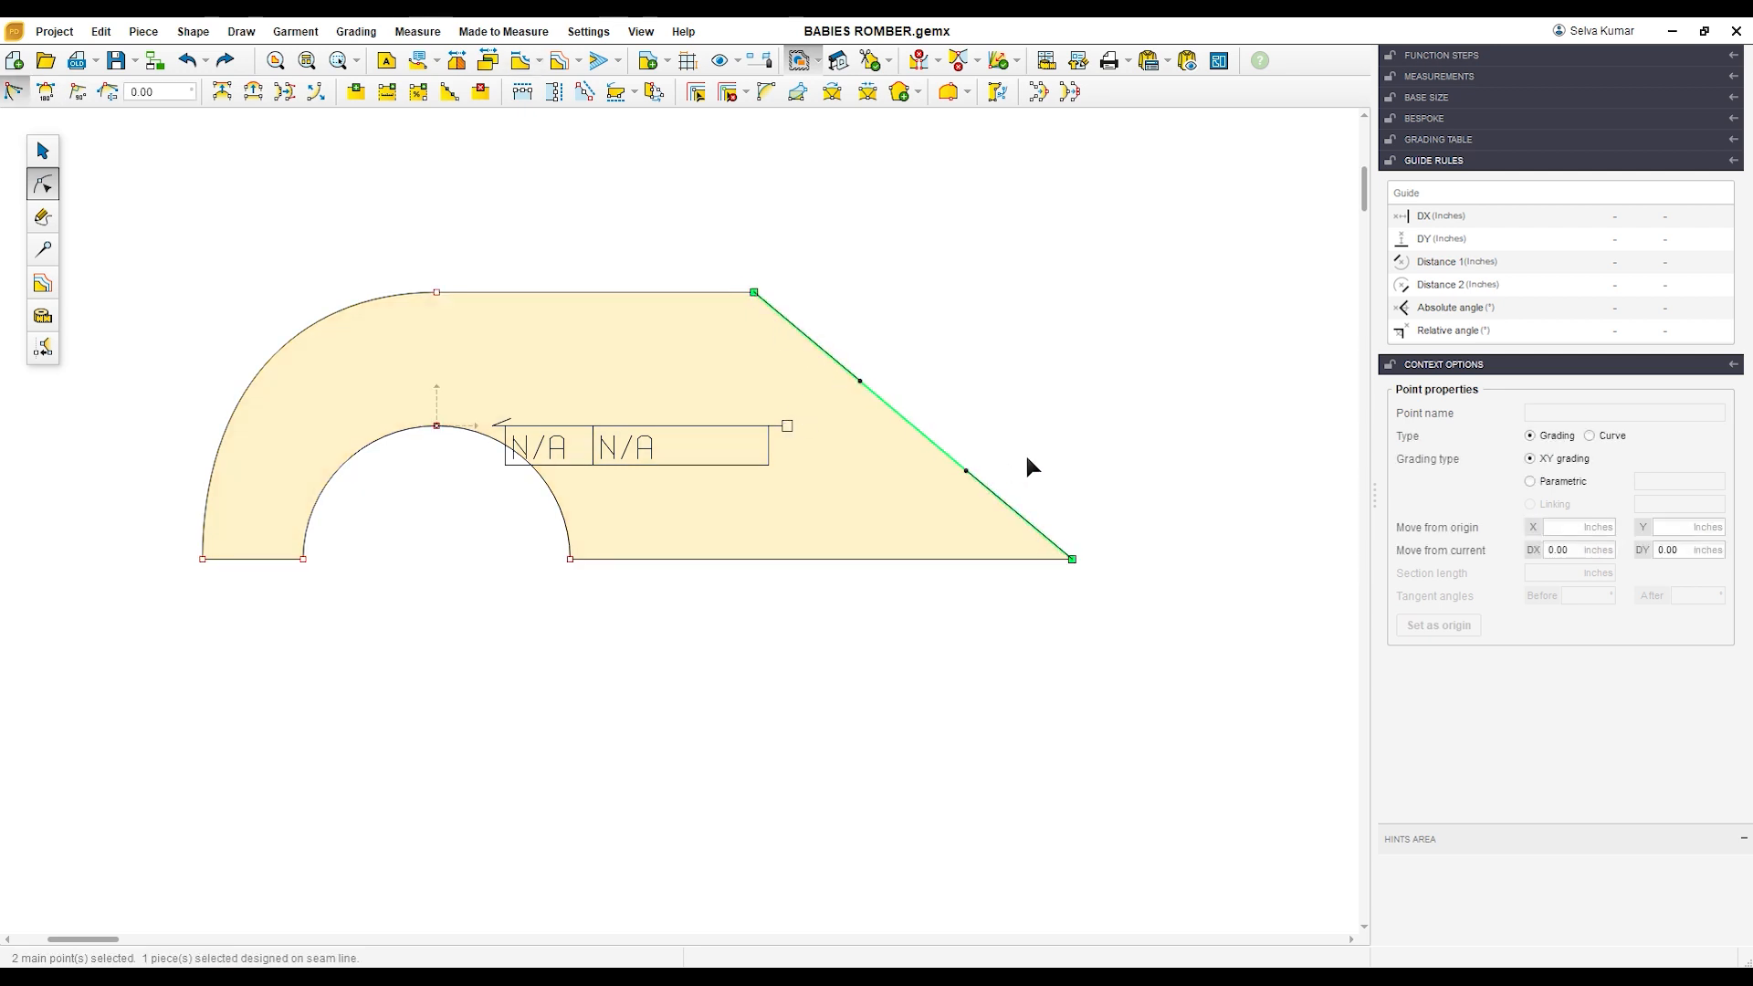
{"action": "left_click", "coordinate": [1072, 558]}
{"action": "left_click", "coordinate": [77, 91]}
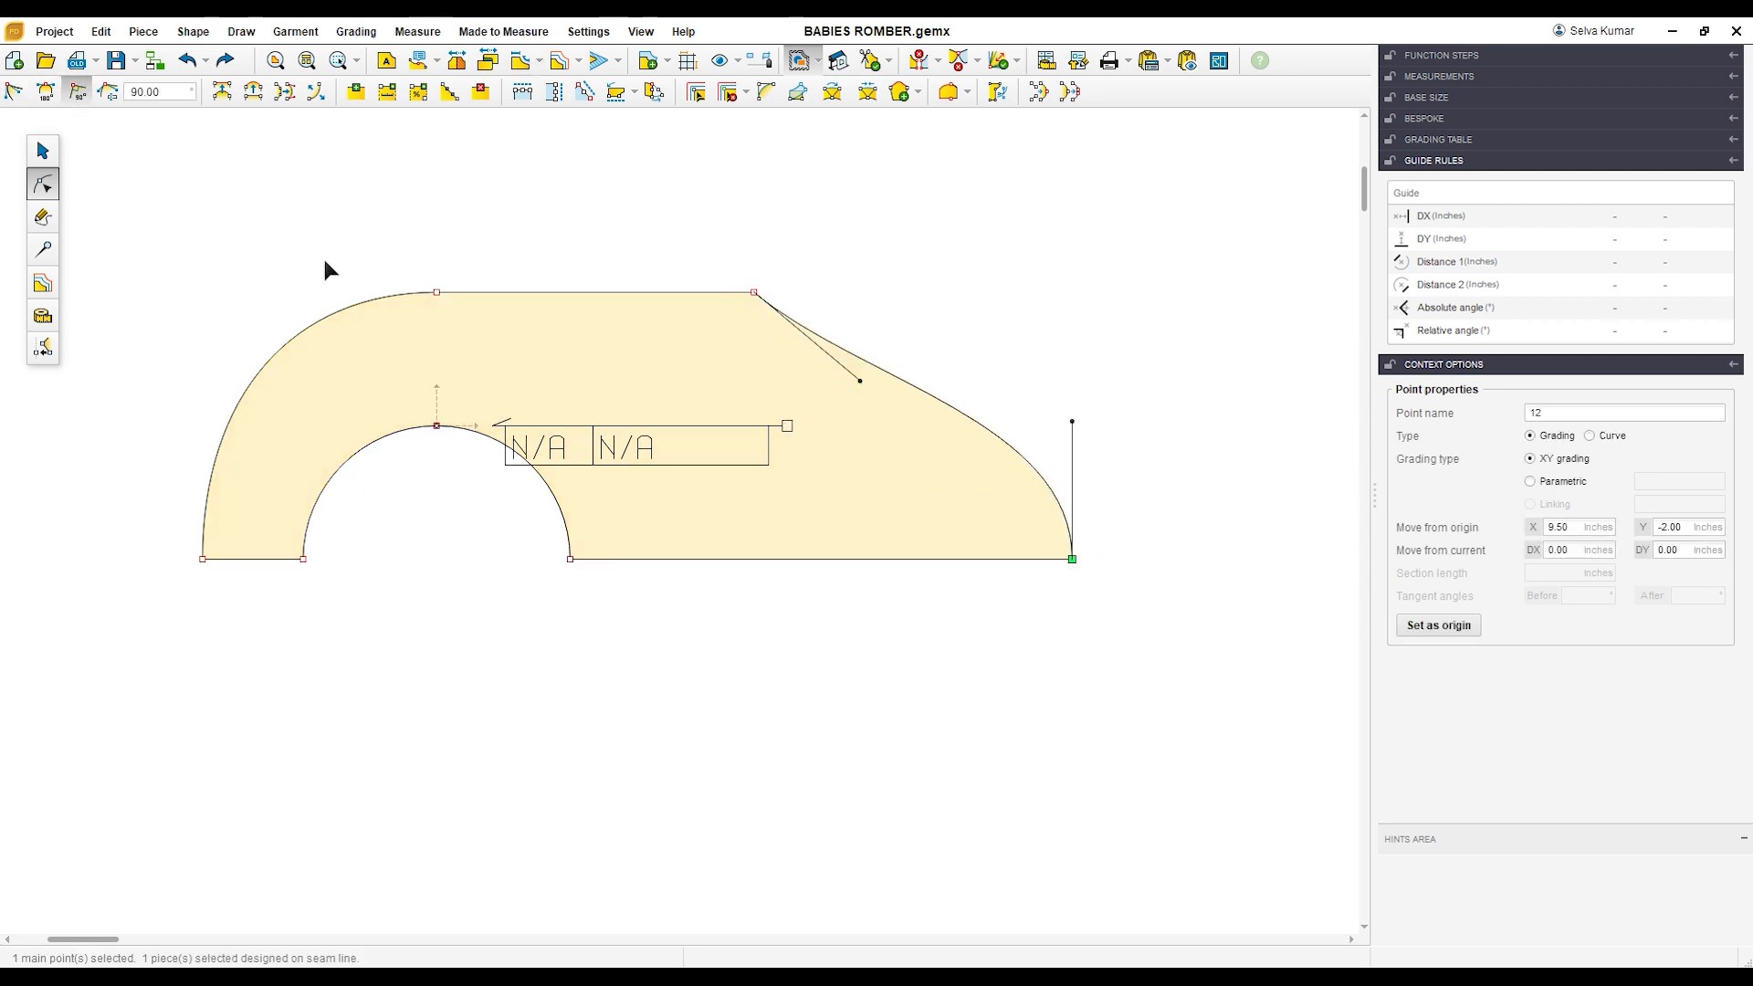
{"action": "left_click", "coordinate": [806, 350]}
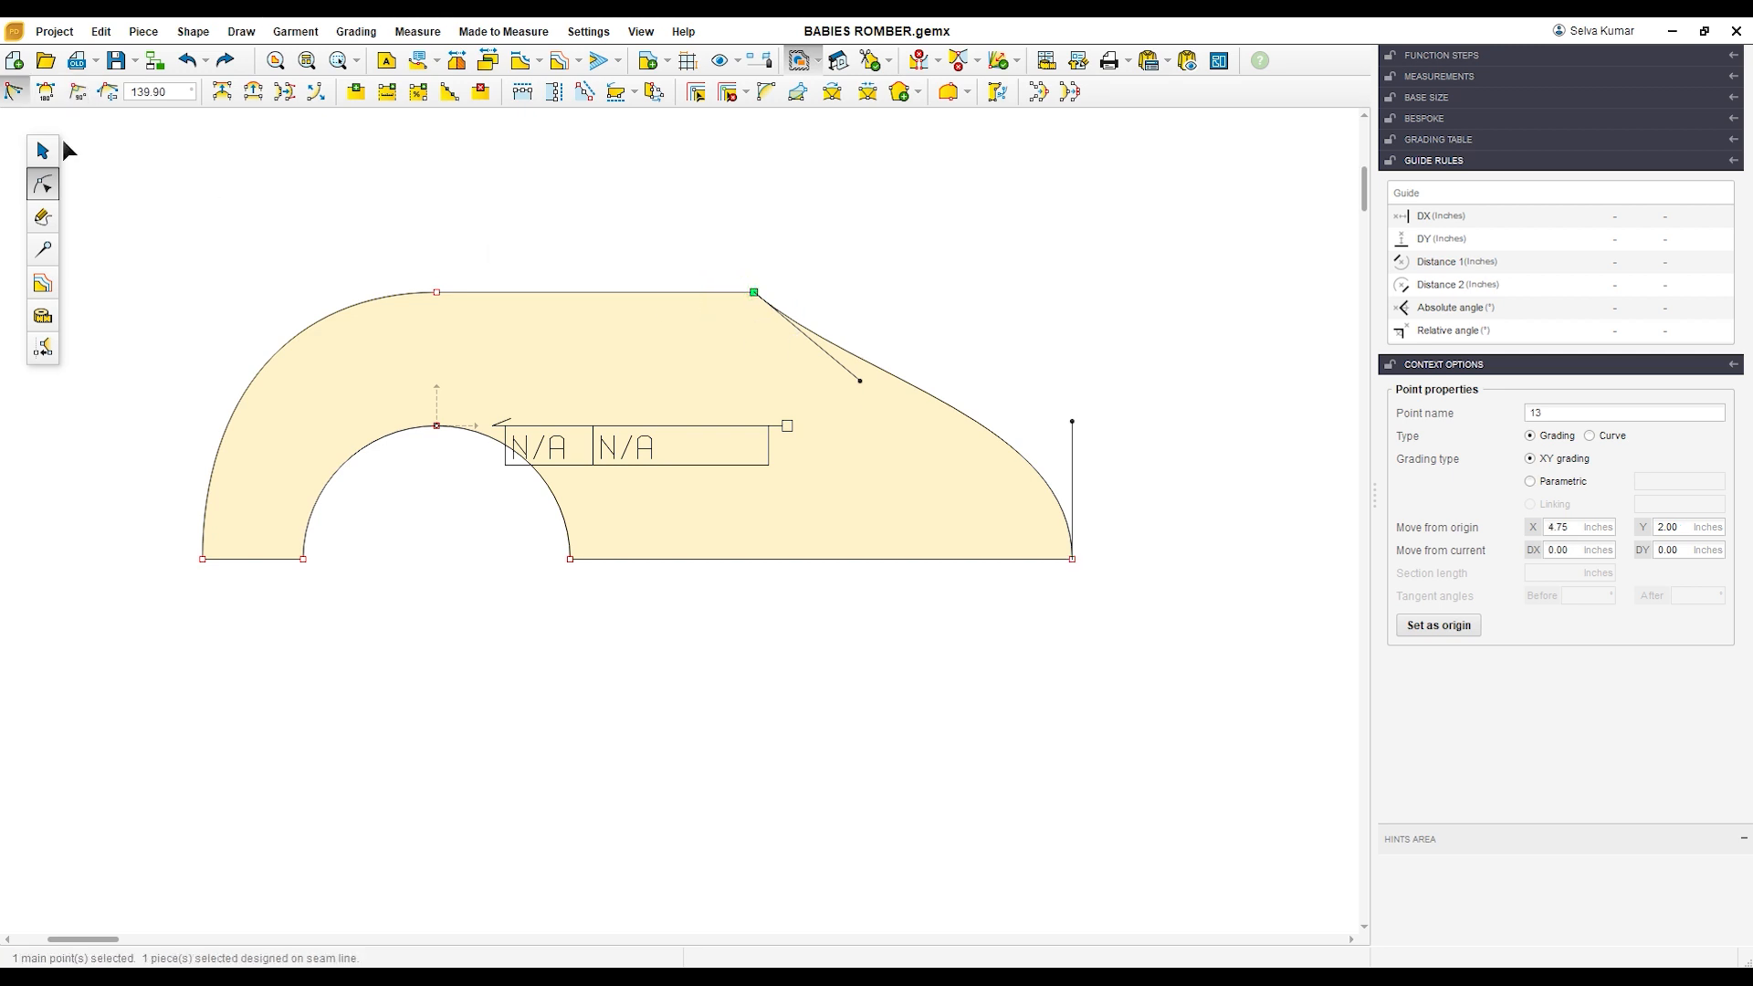
{"action": "left_click", "coordinate": [46, 93]}
{"action": "left_click_drag", "start_coordinate": [899, 295], "coordinate": [1026, 311]}
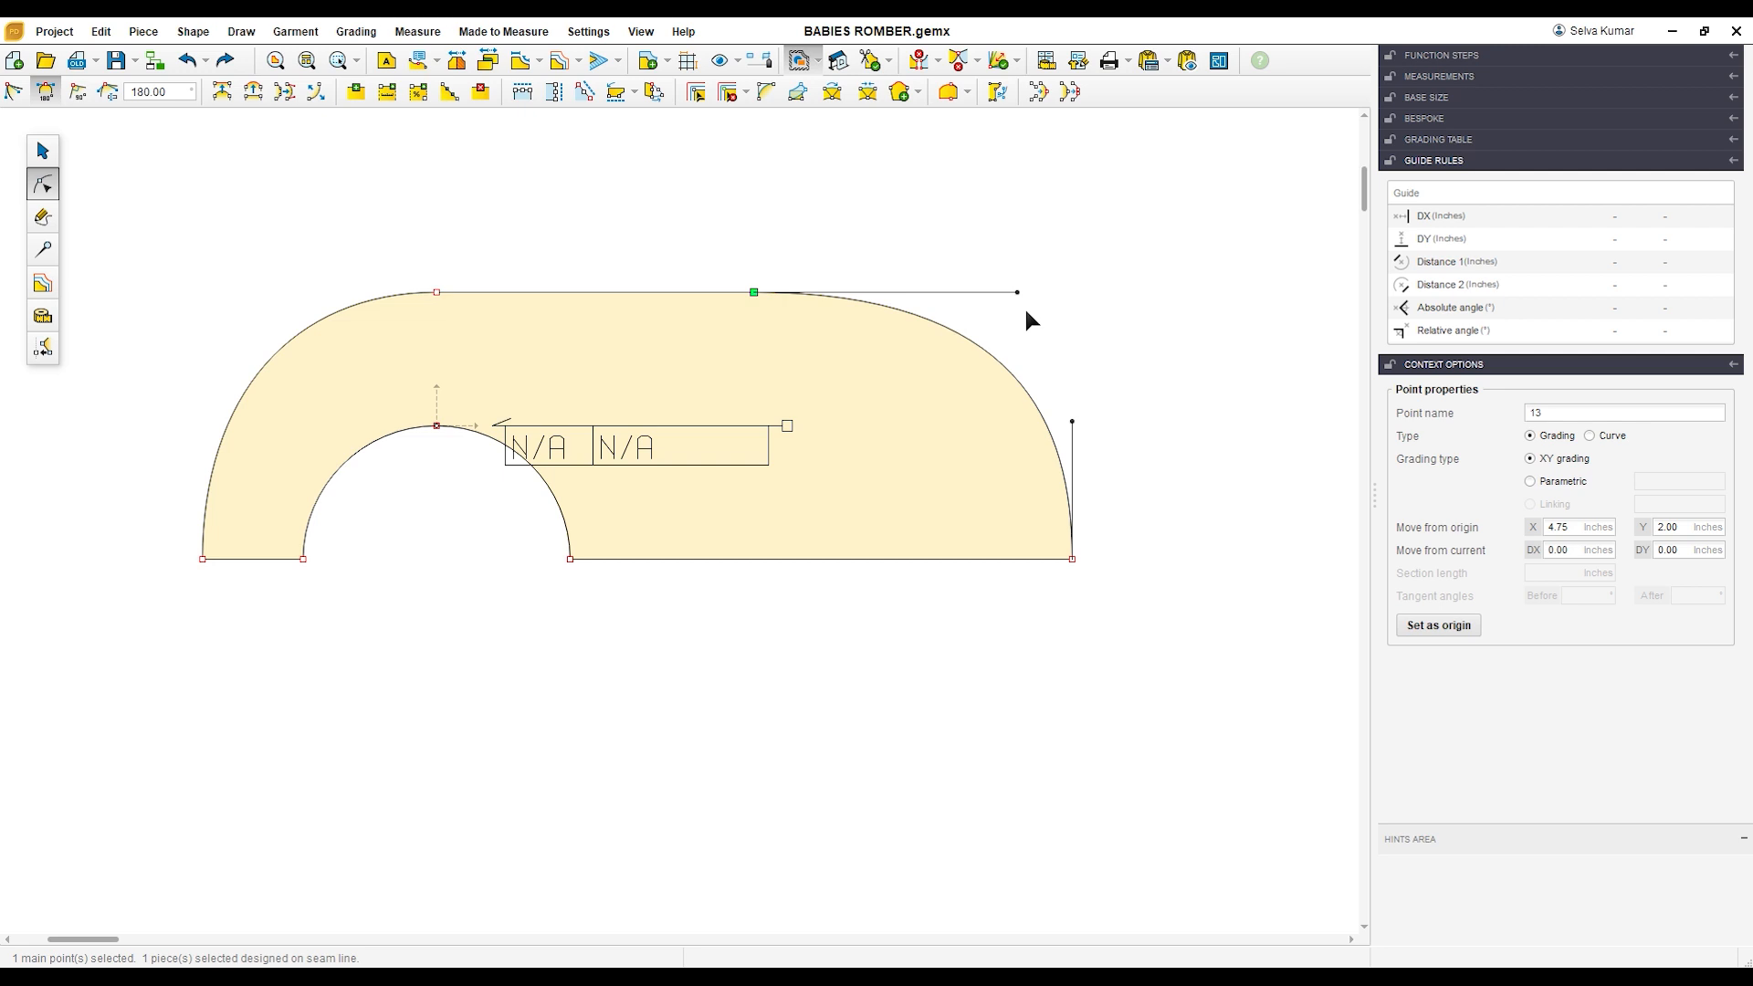
{"action": "left_click", "coordinate": [1104, 416]}
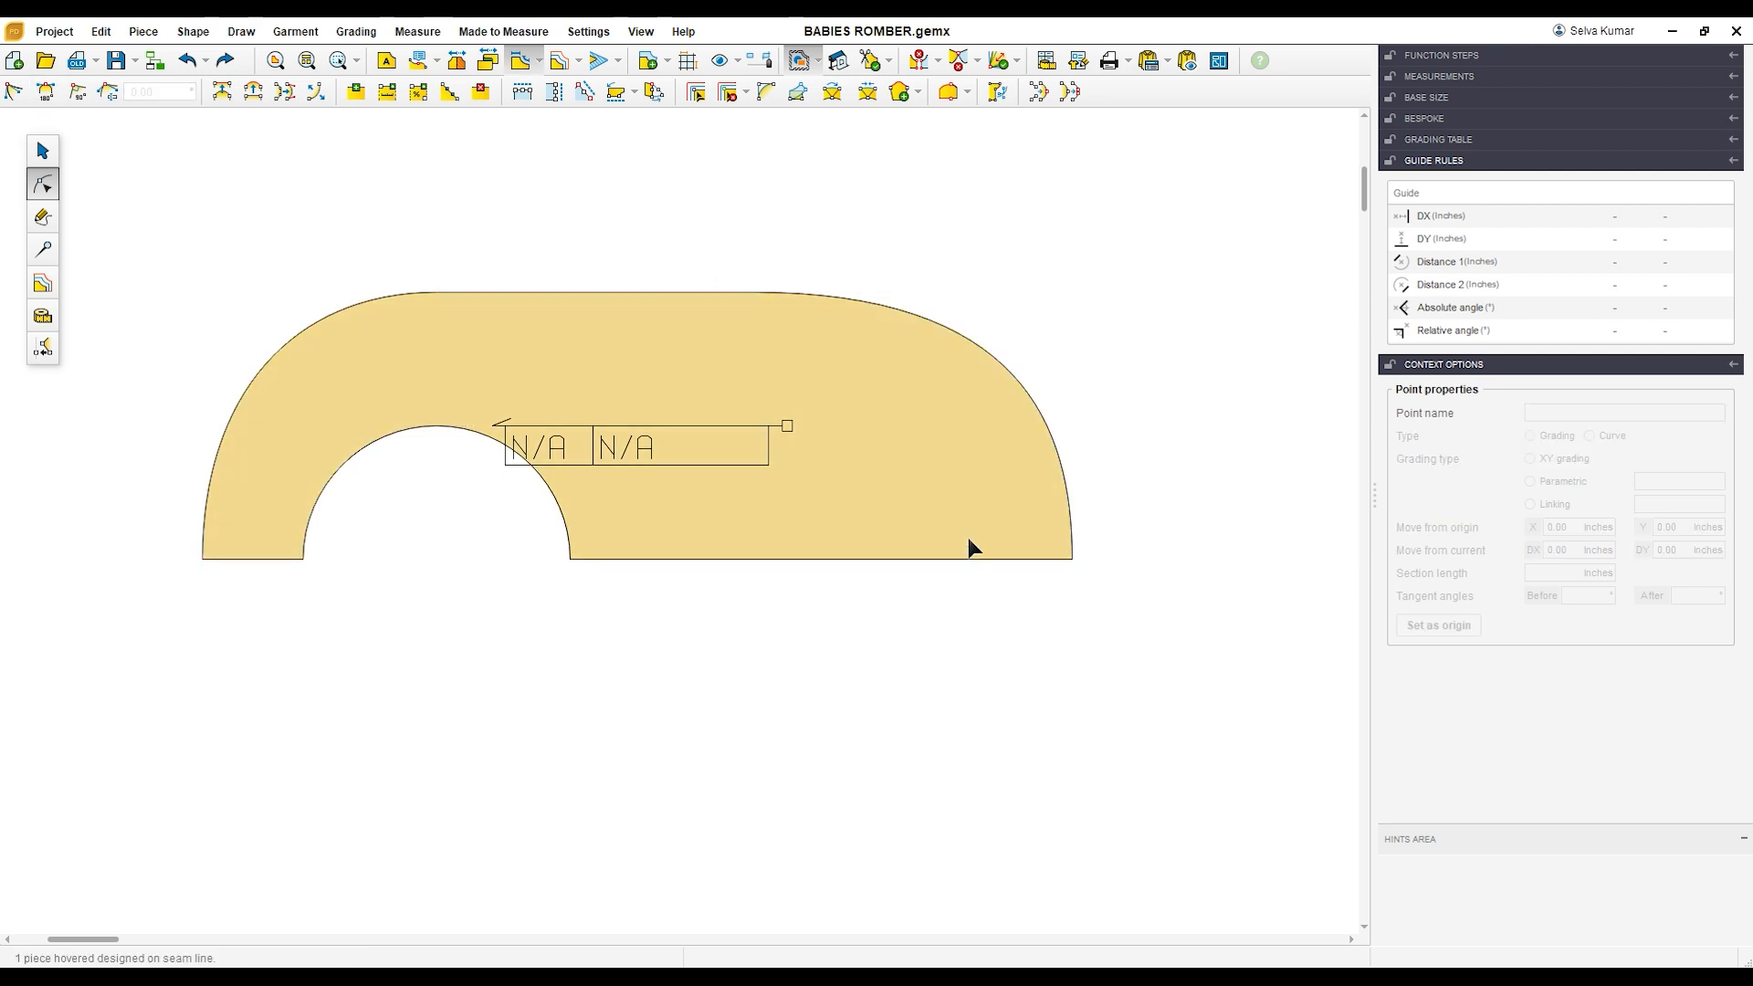
{"action": "left_click", "coordinate": [986, 482]}
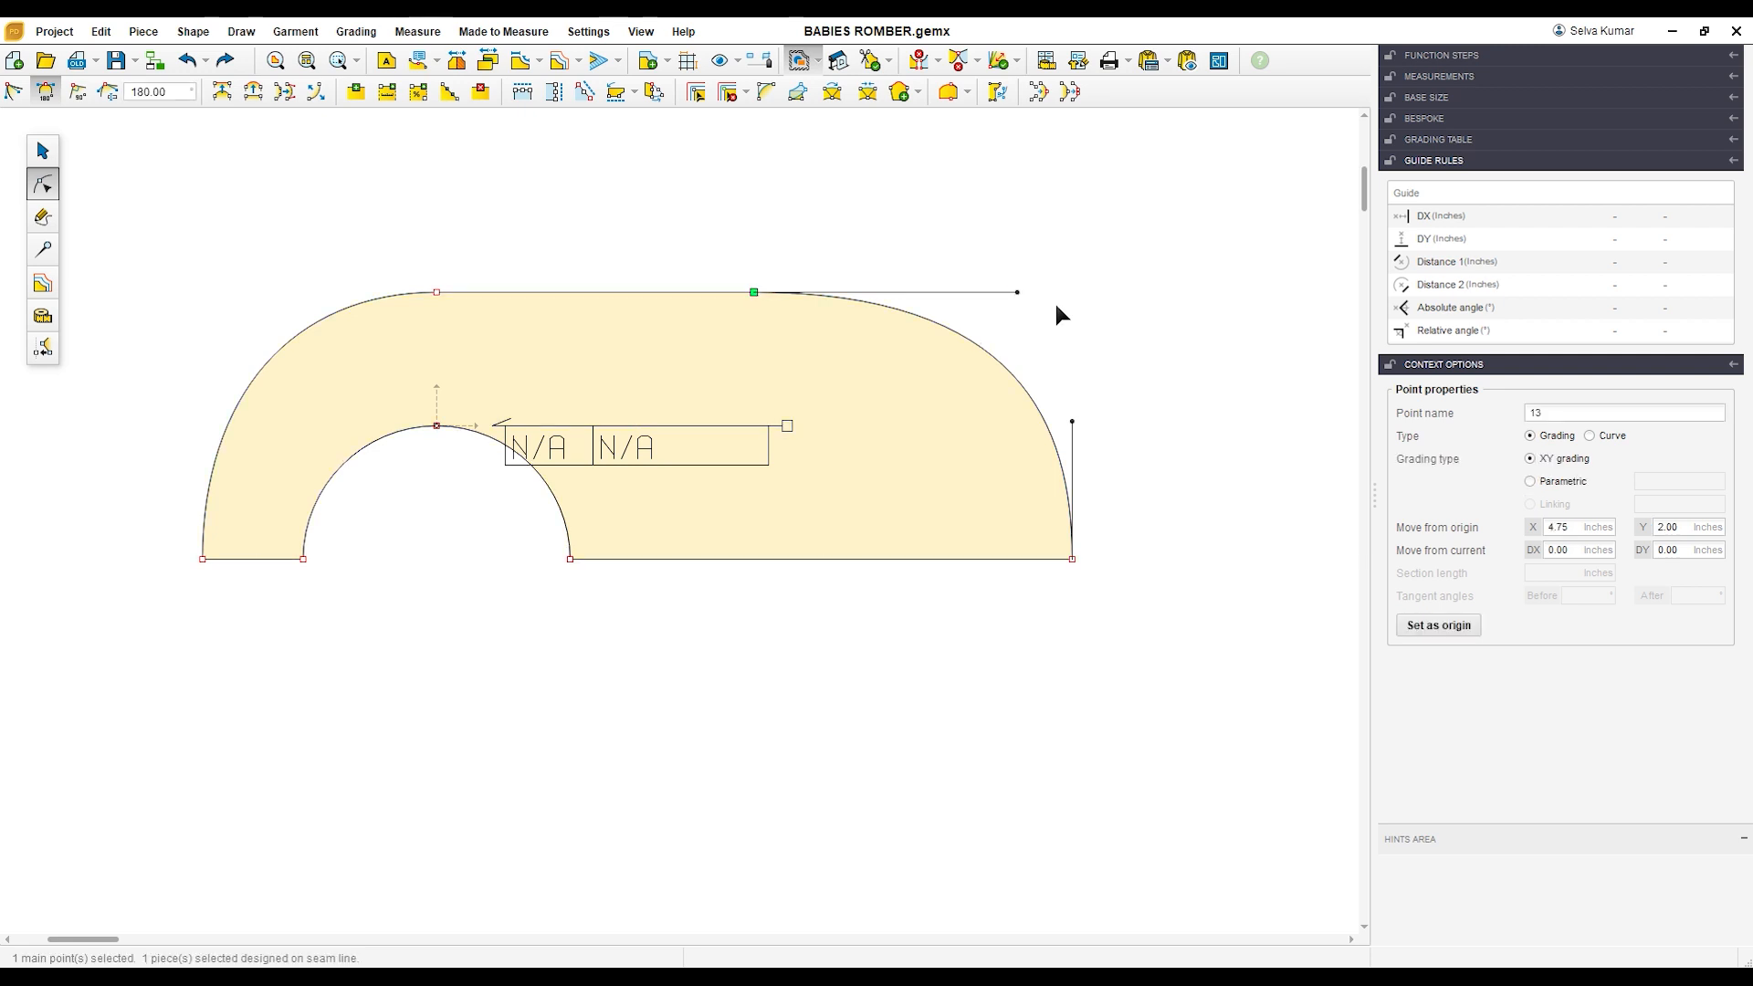
{"action": "left_click", "coordinate": [1055, 305]}
{"action": "left_click", "coordinate": [940, 444]}
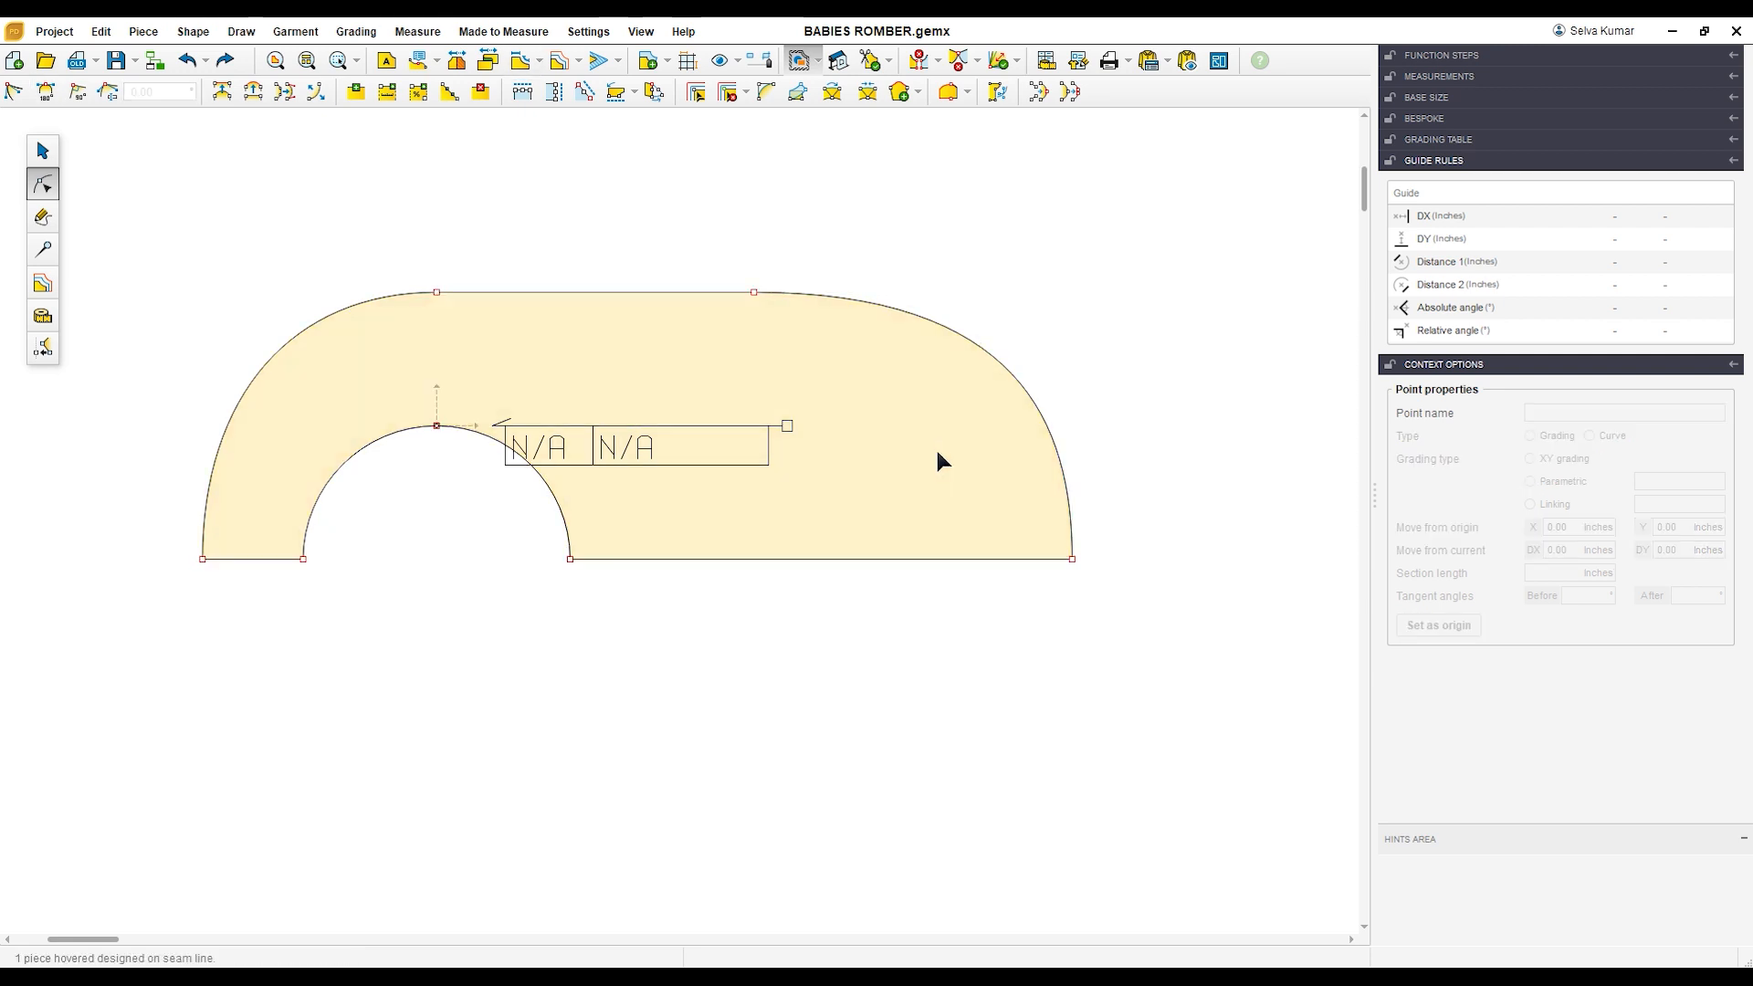
Step: Duplicate the curved piece, flip the original vertically and place it below the copy with the cutouts facing each other
{"action": "left_click", "coordinate": [42, 151]}
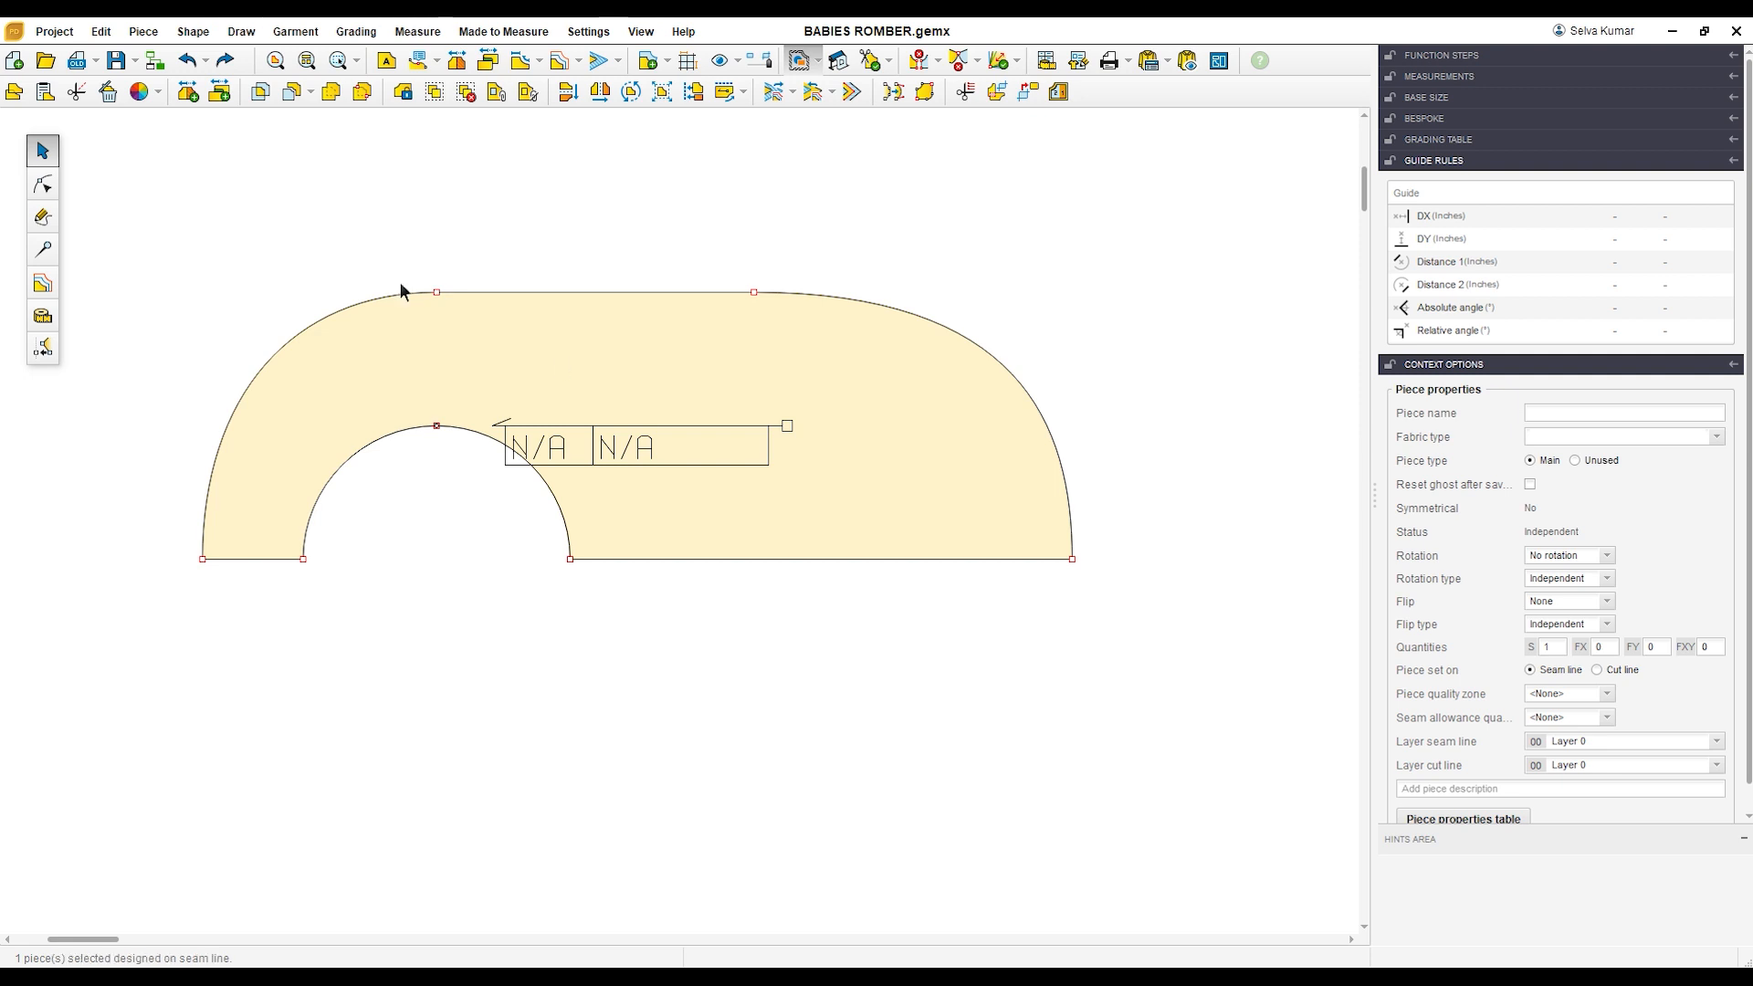
{"action": "left_click", "coordinate": [58, 95]}
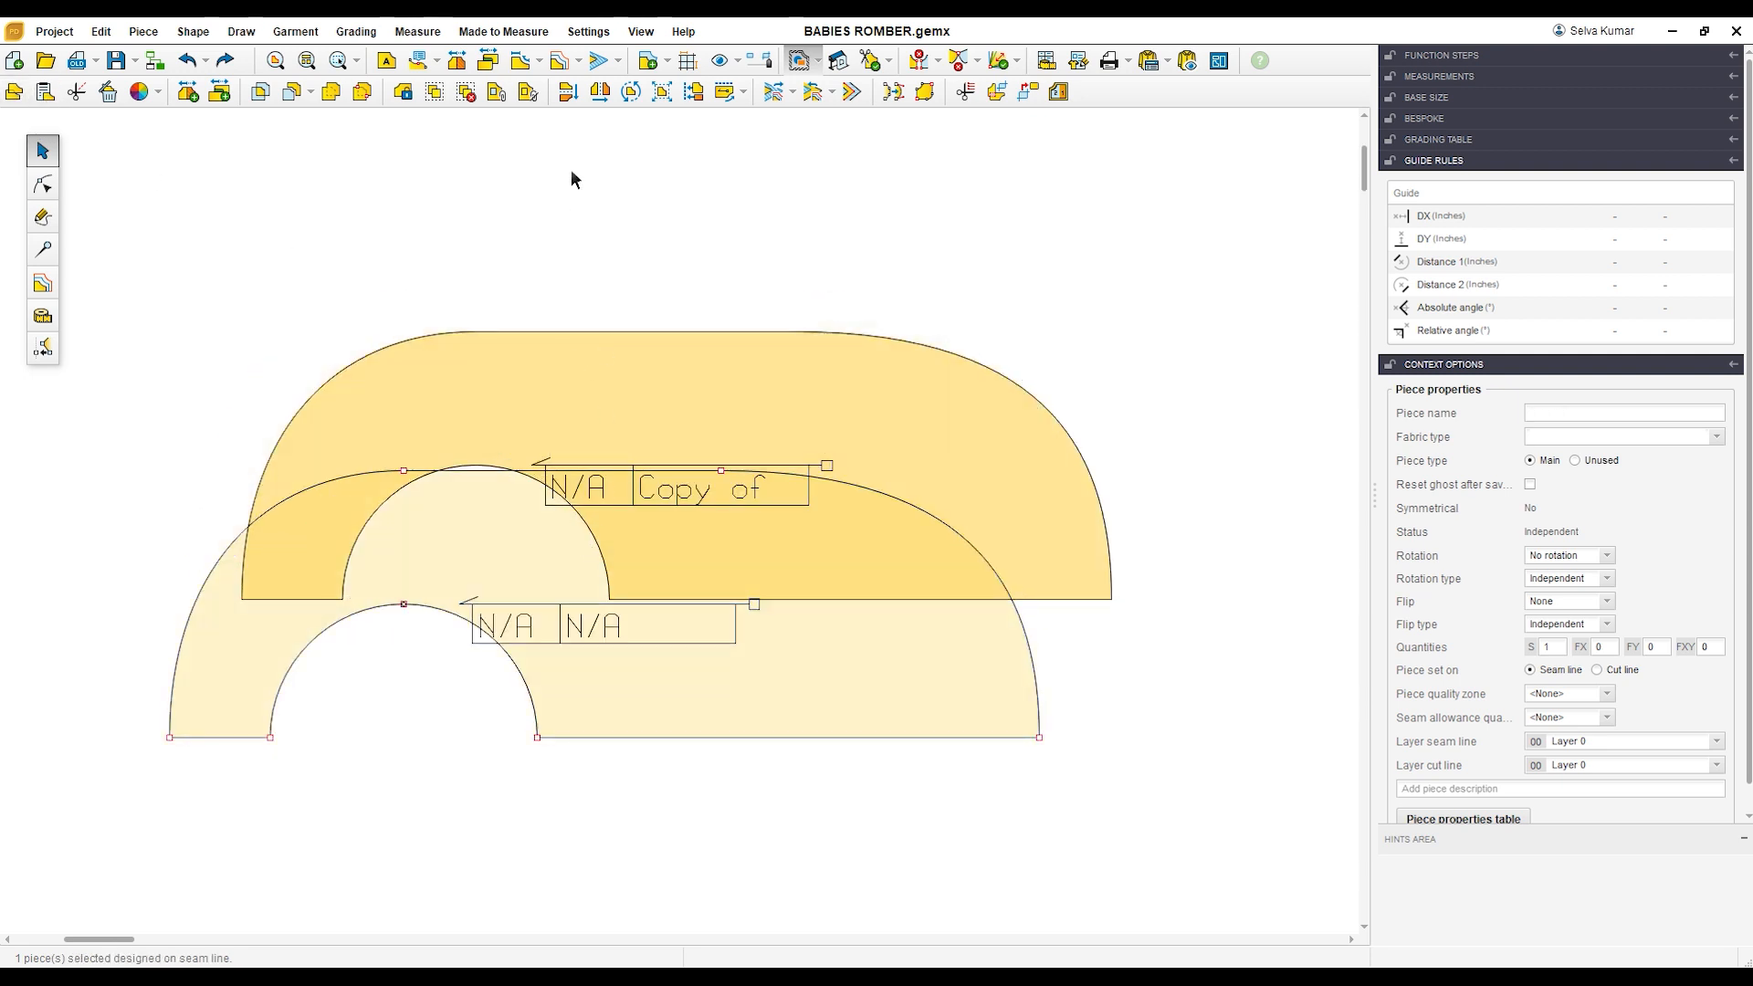
{"action": "left_click", "coordinate": [575, 101]}
{"action": "left_click_drag", "start_coordinate": [663, 626], "coordinate": [672, 790]}
{"action": "left_click_drag", "start_coordinate": [670, 433], "coordinate": [619, 351]}
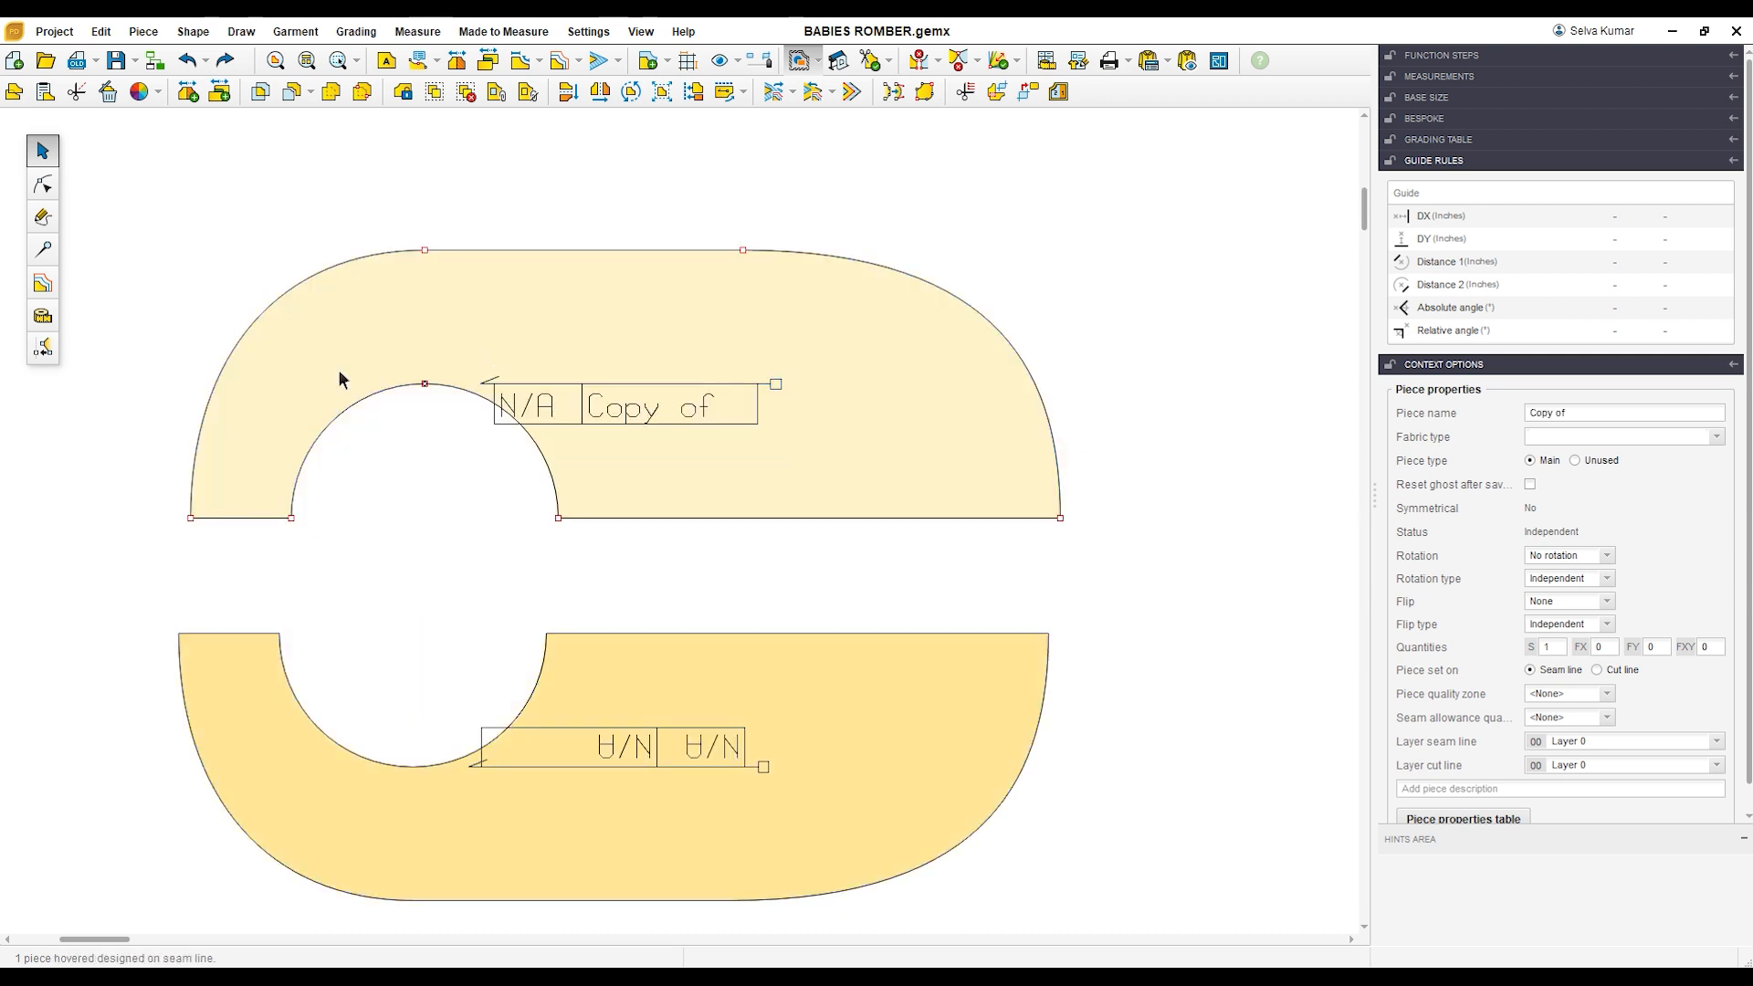
Step: Draw a straight line on the copy from the left point of its upper edge to the top of its semicircular cutout
{"action": "left_click", "coordinate": [42, 217]}
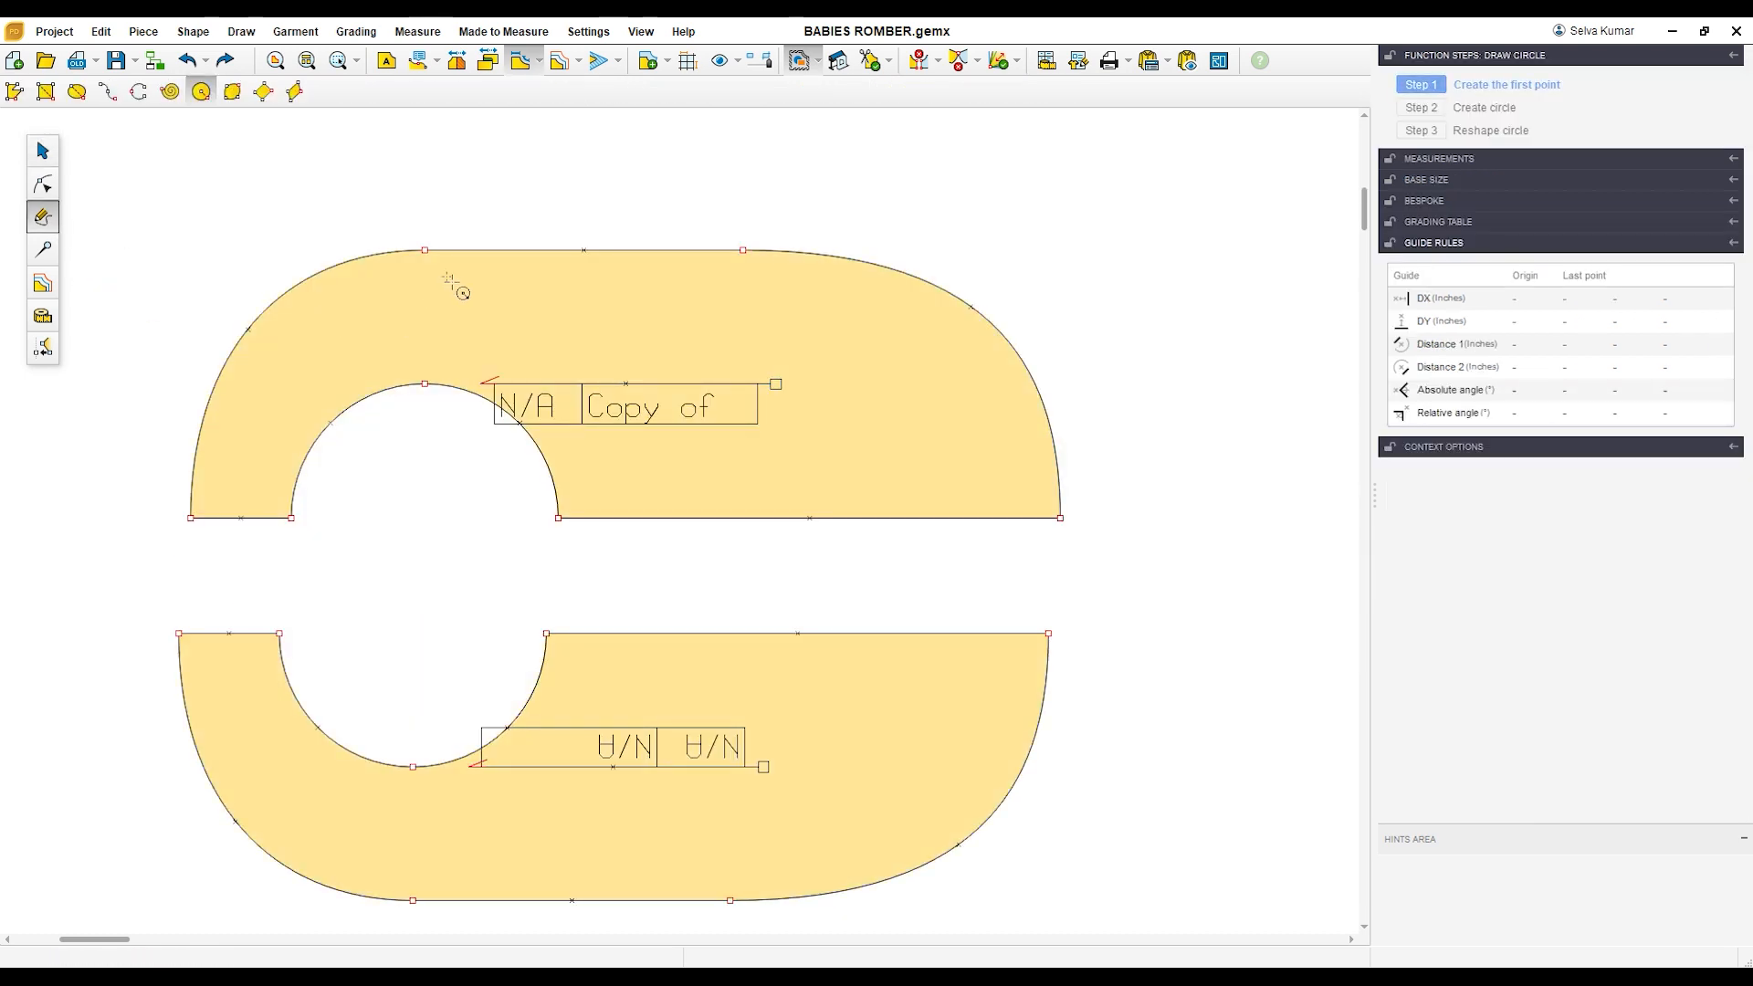
{"action": "left_click", "coordinate": [14, 91]}
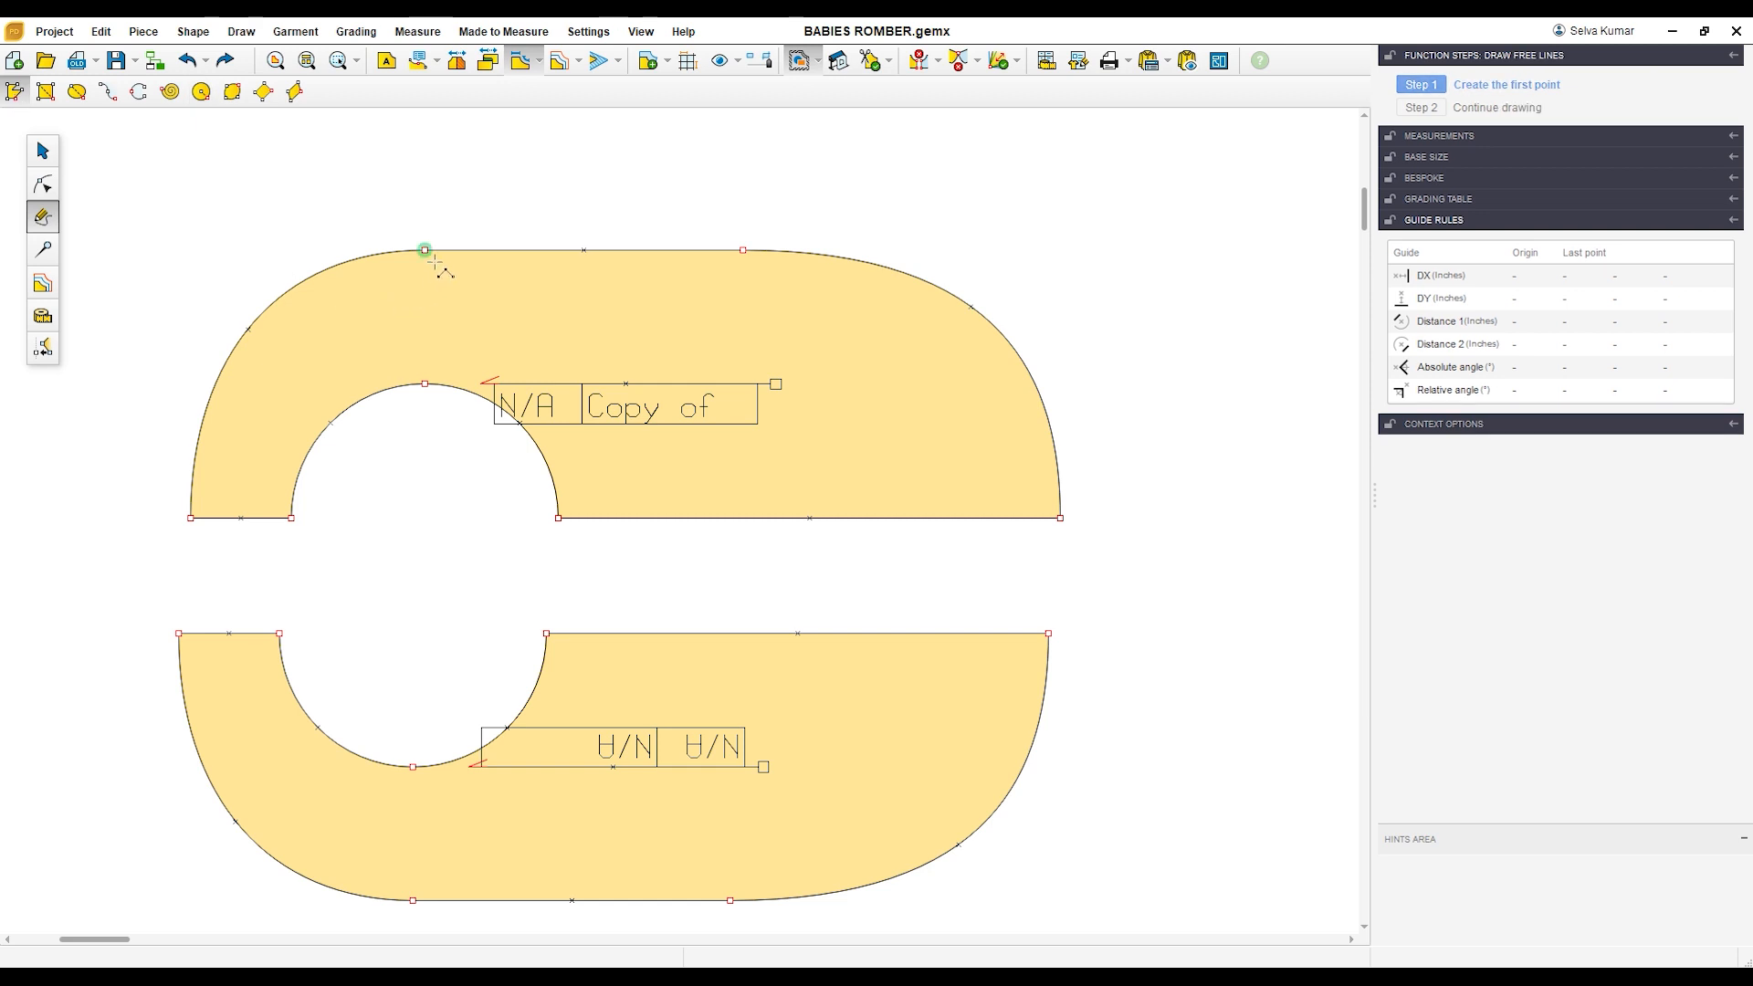
{"action": "left_click", "coordinate": [424, 249]}
{"action": "left_click", "coordinate": [425, 383]}
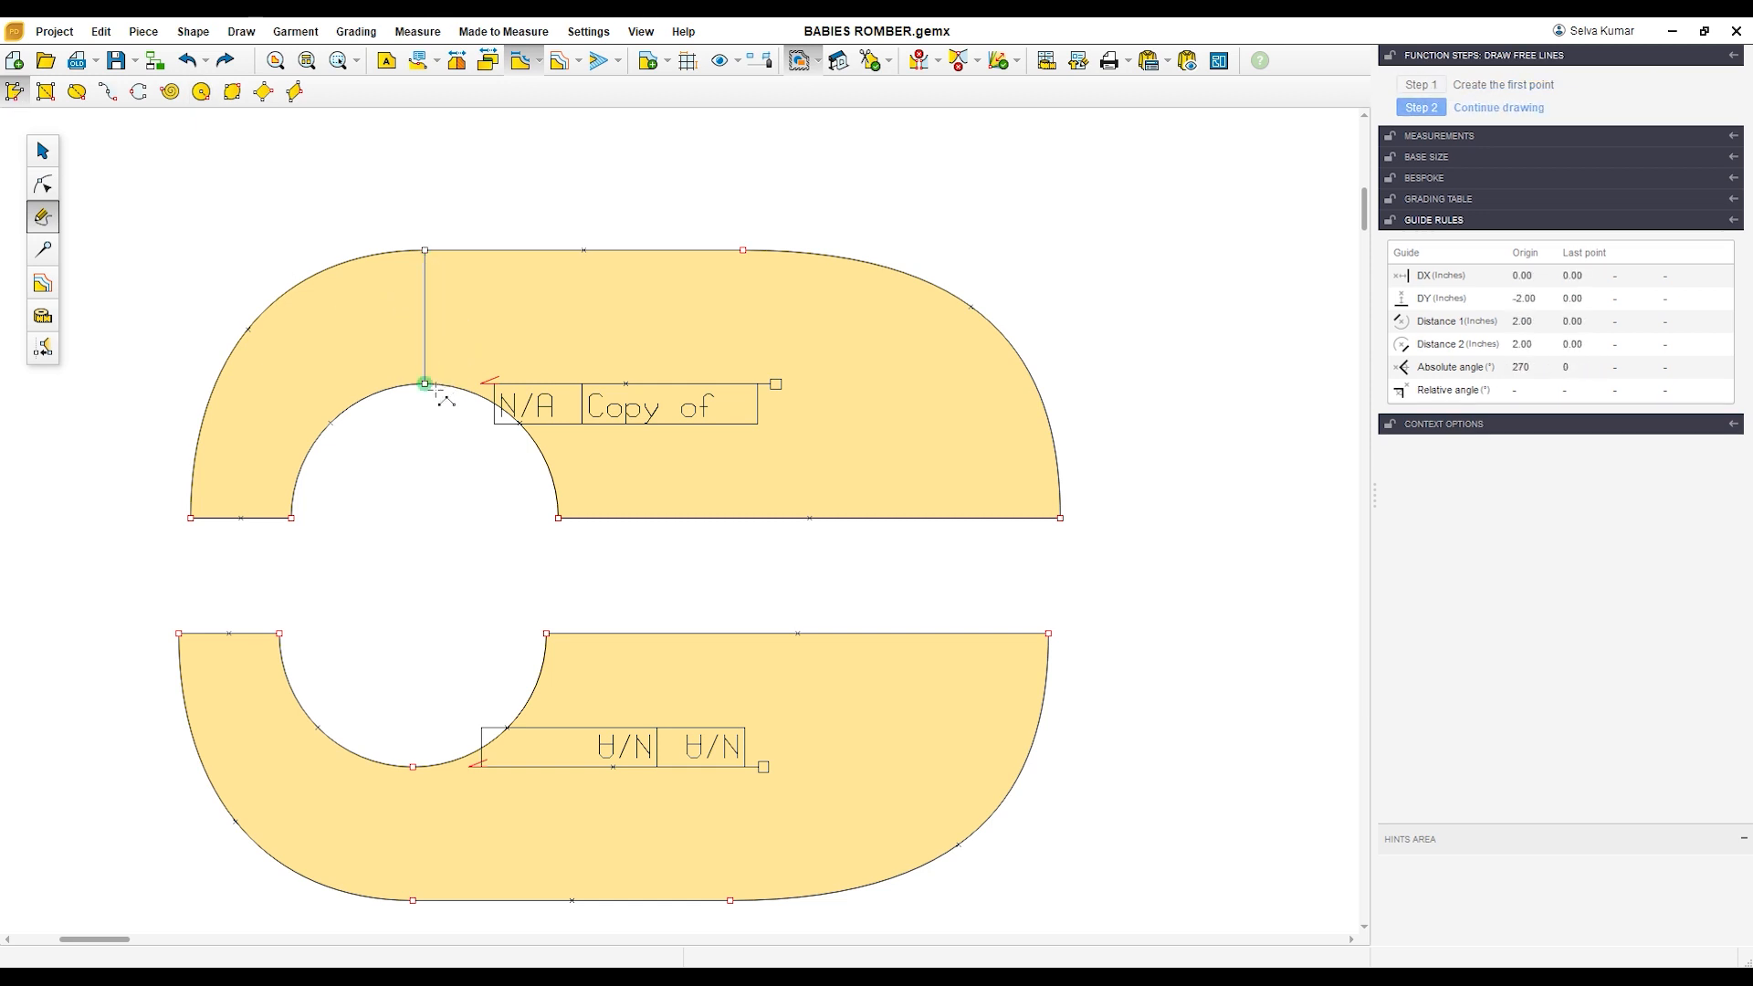
{"action": "right_click", "coordinate": [471, 450]}
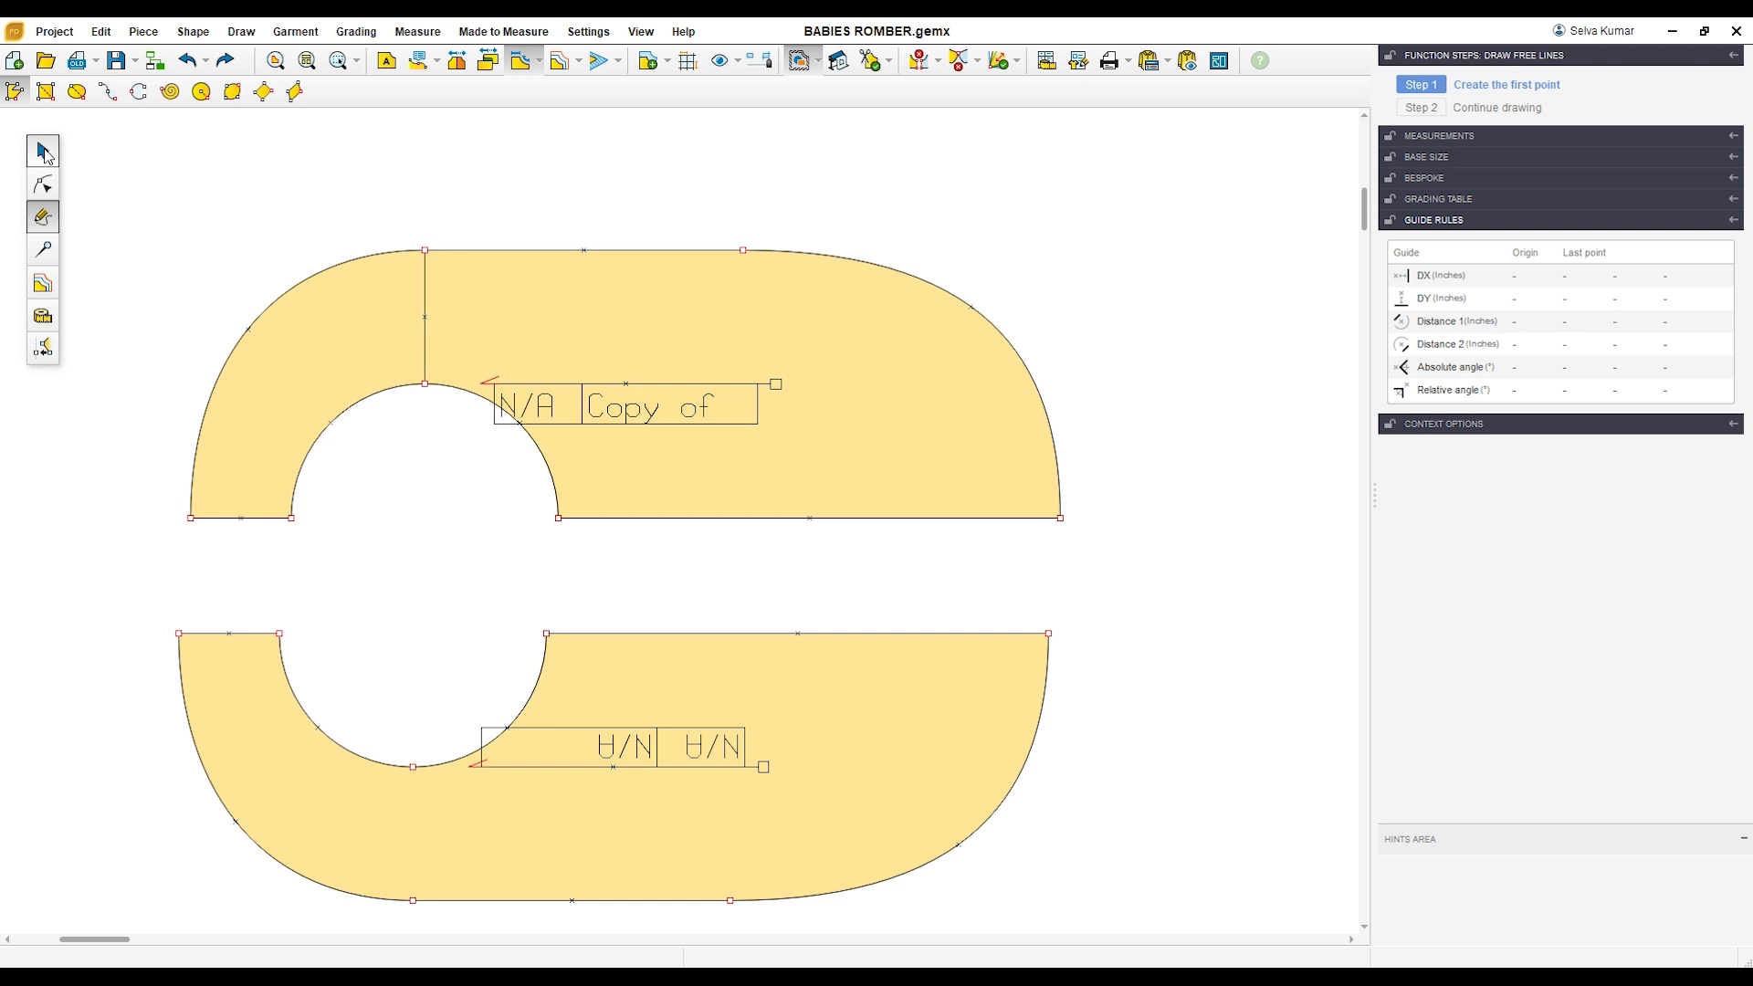
Step: Split the copy along the drawn line, pull the two parts apart and delete the leftover line
{"action": "left_click", "coordinate": [42, 151]}
{"action": "left_click_drag", "start_coordinate": [134, 164], "coordinate": [1125, 594]}
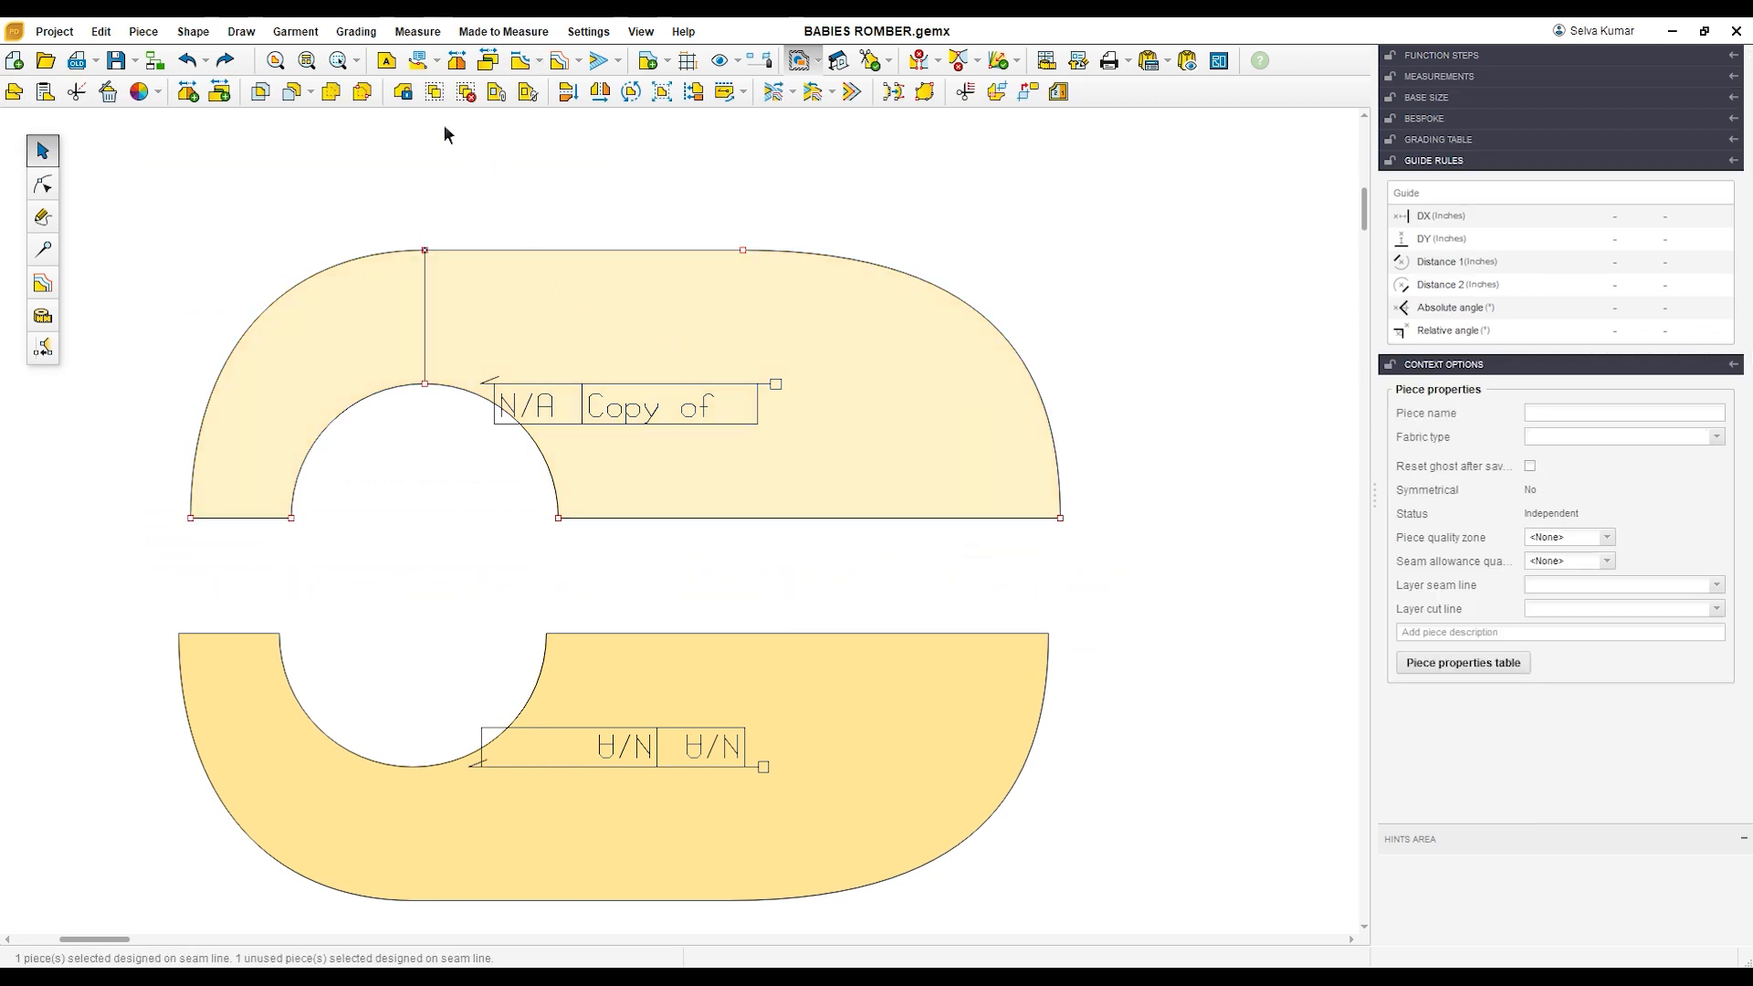
{"action": "left_click", "coordinate": [290, 93]}
{"action": "left_click_drag", "start_coordinate": [365, 320], "coordinate": [294, 315]}
{"action": "left_click_drag", "start_coordinate": [576, 356], "coordinate": [687, 373]}
{"action": "left_click_drag", "start_coordinate": [409, 232], "coordinate": [506, 469]}
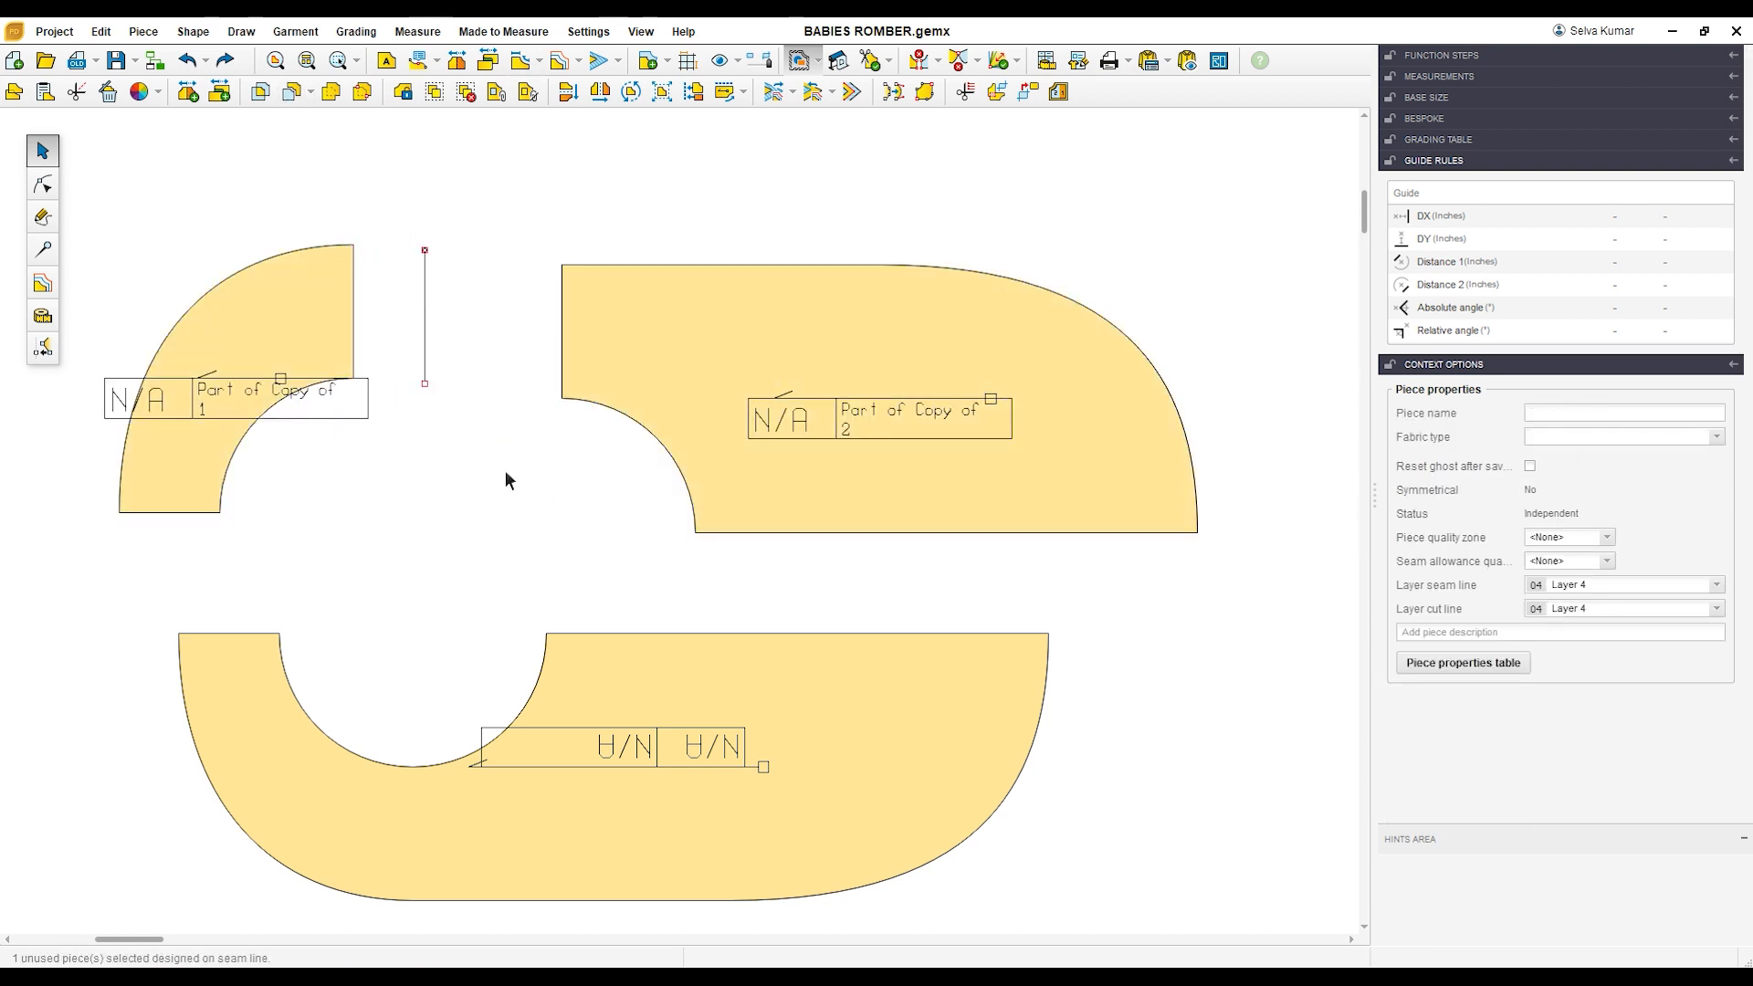
{"action": "key", "text": "Delete"}
Step: Snap the larger part's lower straight edge onto the flipped piece's matching upper edge and move the quarter-ring part out of the way
{"action": "left_click_drag", "start_coordinate": [341, 325], "coordinate": [379, 335]}
{"action": "left_click_drag", "start_coordinate": [764, 380], "coordinate": [703, 374]}
{"action": "left_click_drag", "start_coordinate": [641, 530], "coordinate": [556, 643]}
{"action": "left_click_drag", "start_coordinate": [354, 338], "coordinate": [203, 225]}
Step: Merge the larger part and the flipped piece into one piece, repositioning it with the quarter-ring part set apart
{"action": "left_click_drag", "start_coordinate": [1094, 309], "coordinate": [173, 917]}
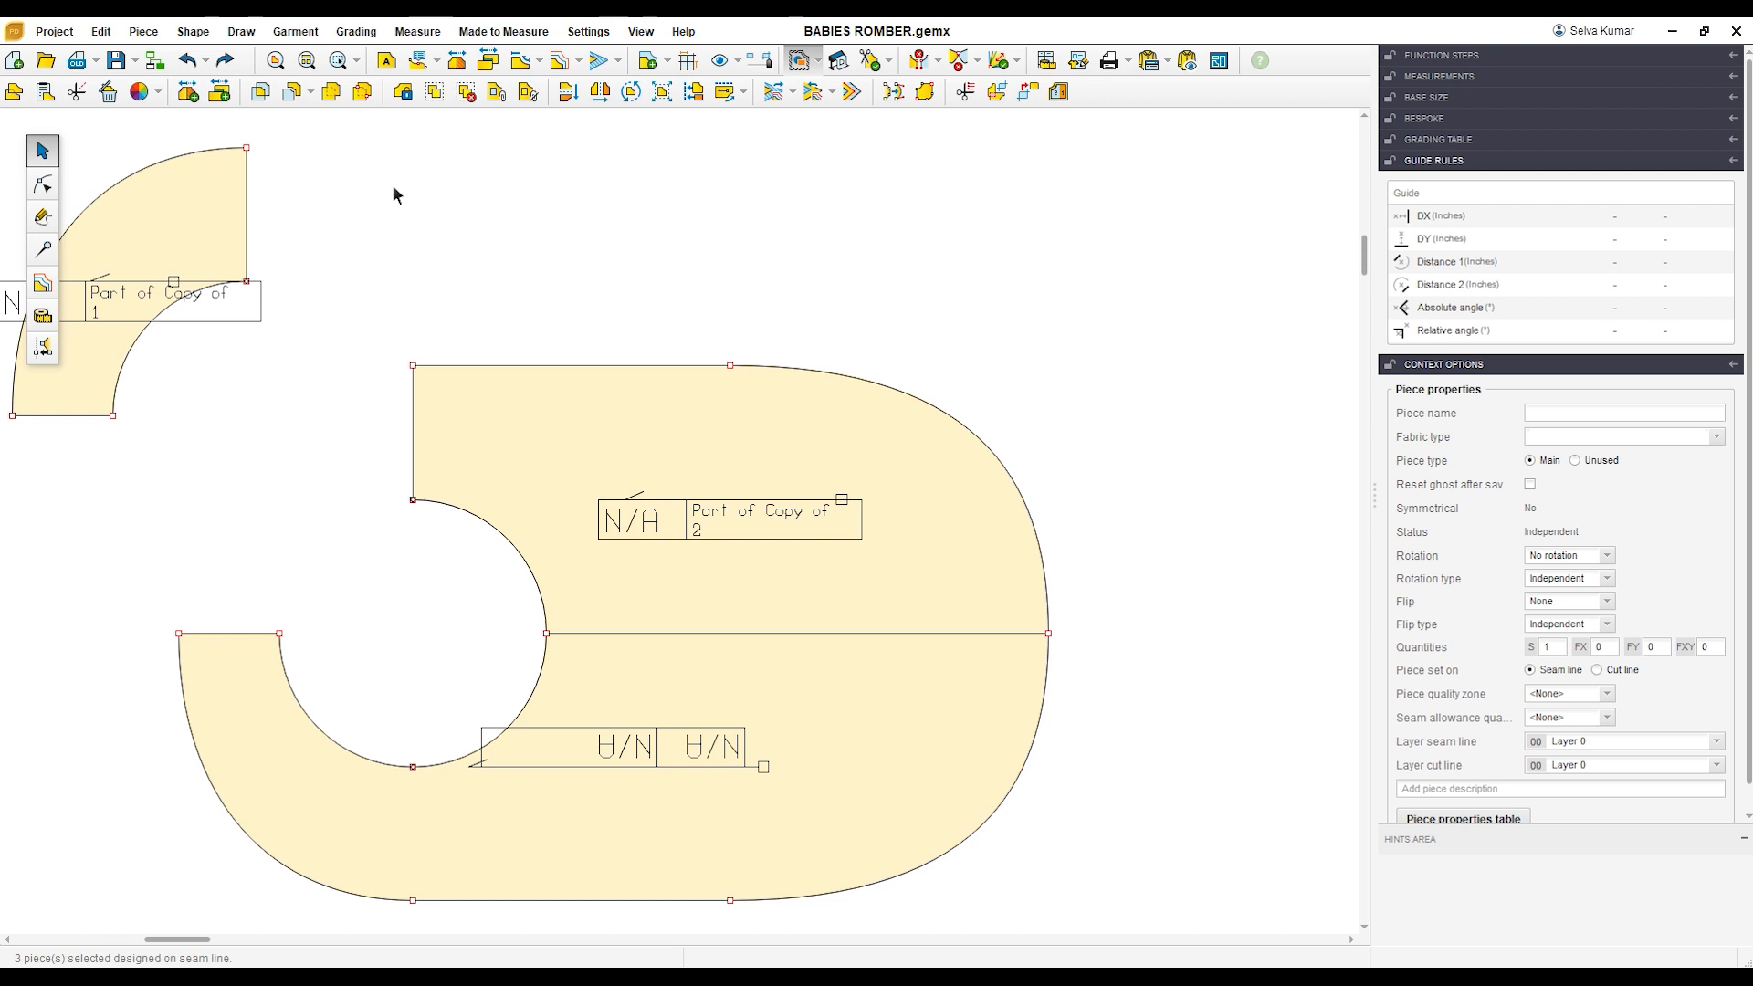
{"action": "left_click", "coordinate": [320, 472]}
{"action": "left_click_drag", "start_coordinate": [190, 210], "coordinate": [1297, 252]}
{"action": "scroll", "coordinate": [761, 607], "scroll_direction": "down", "scroll_amount": 1}
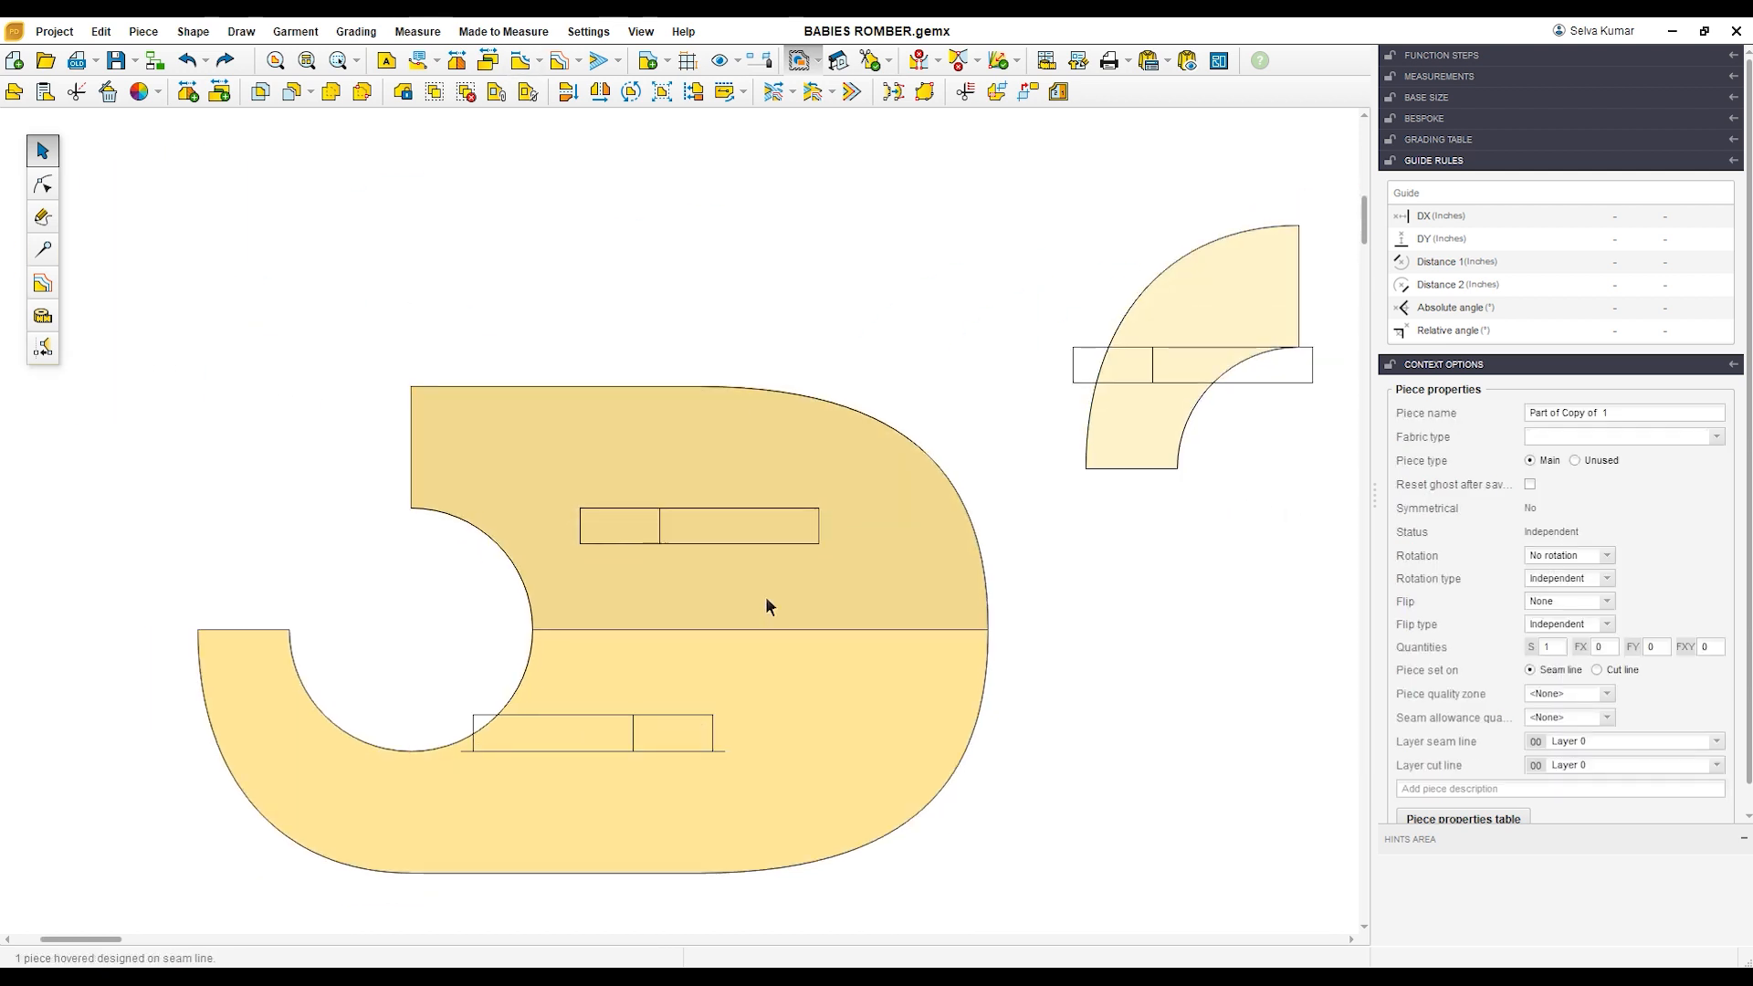
{"action": "left_click_drag", "start_coordinate": [135, 294], "coordinate": [1008, 917]}
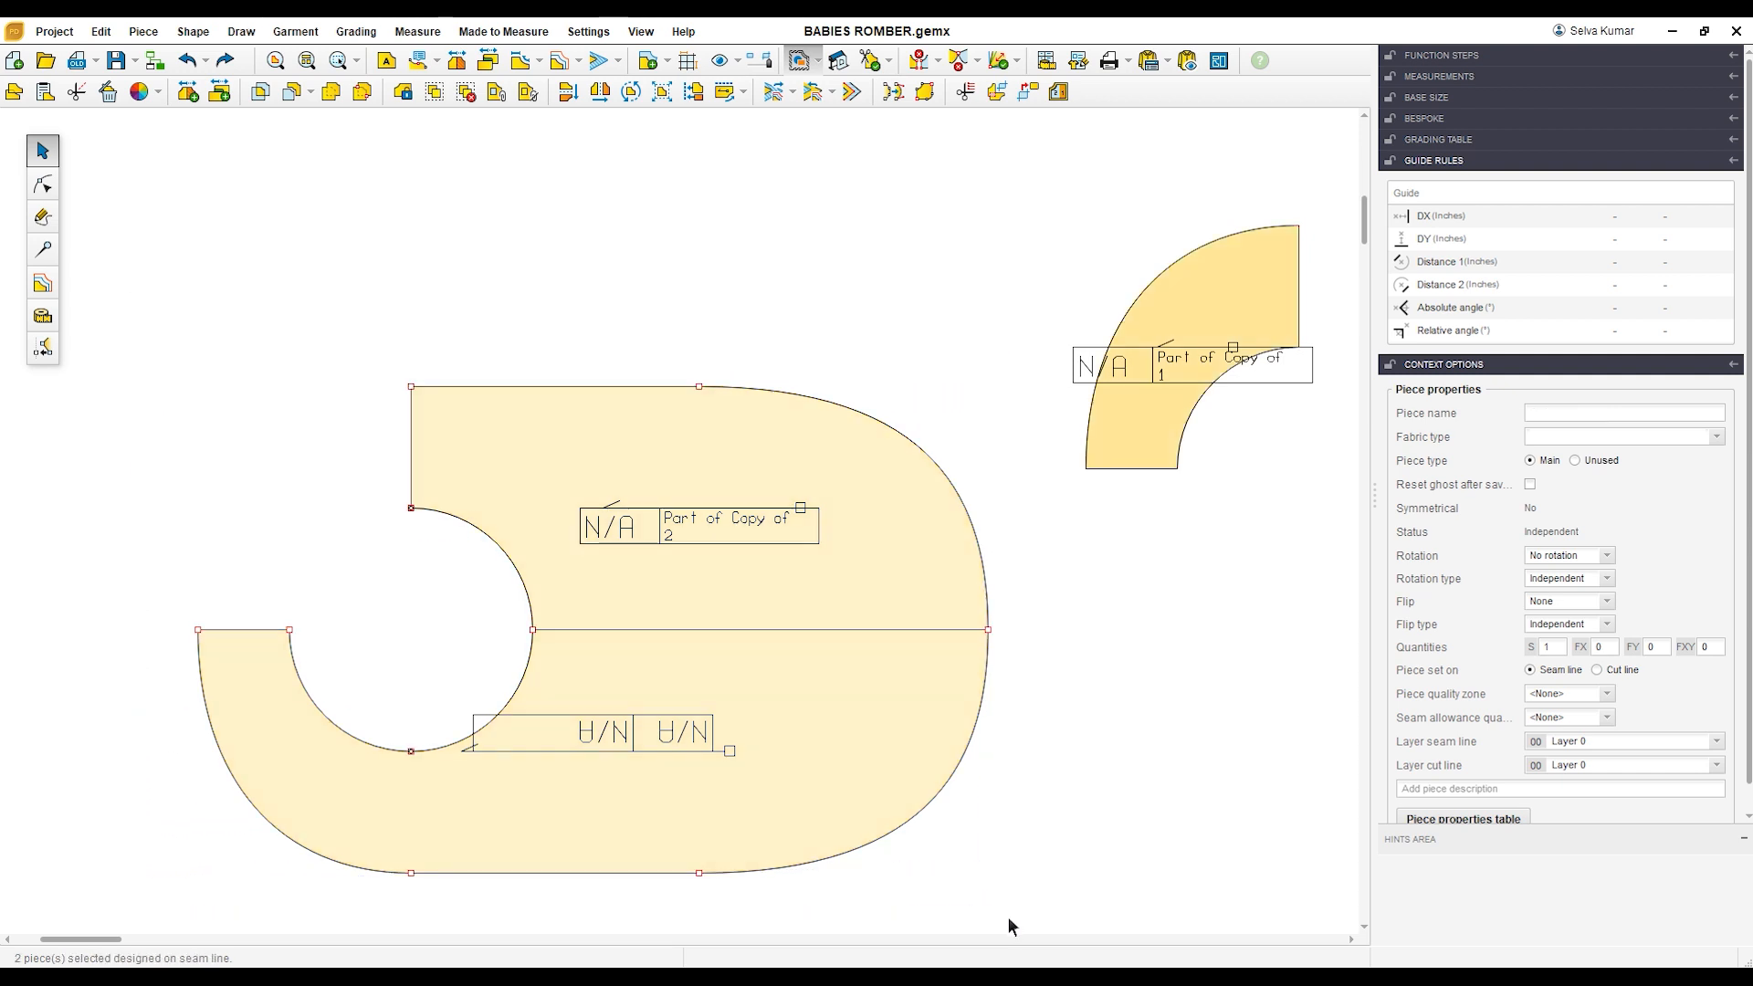
{"action": "left_click", "coordinate": [330, 92]}
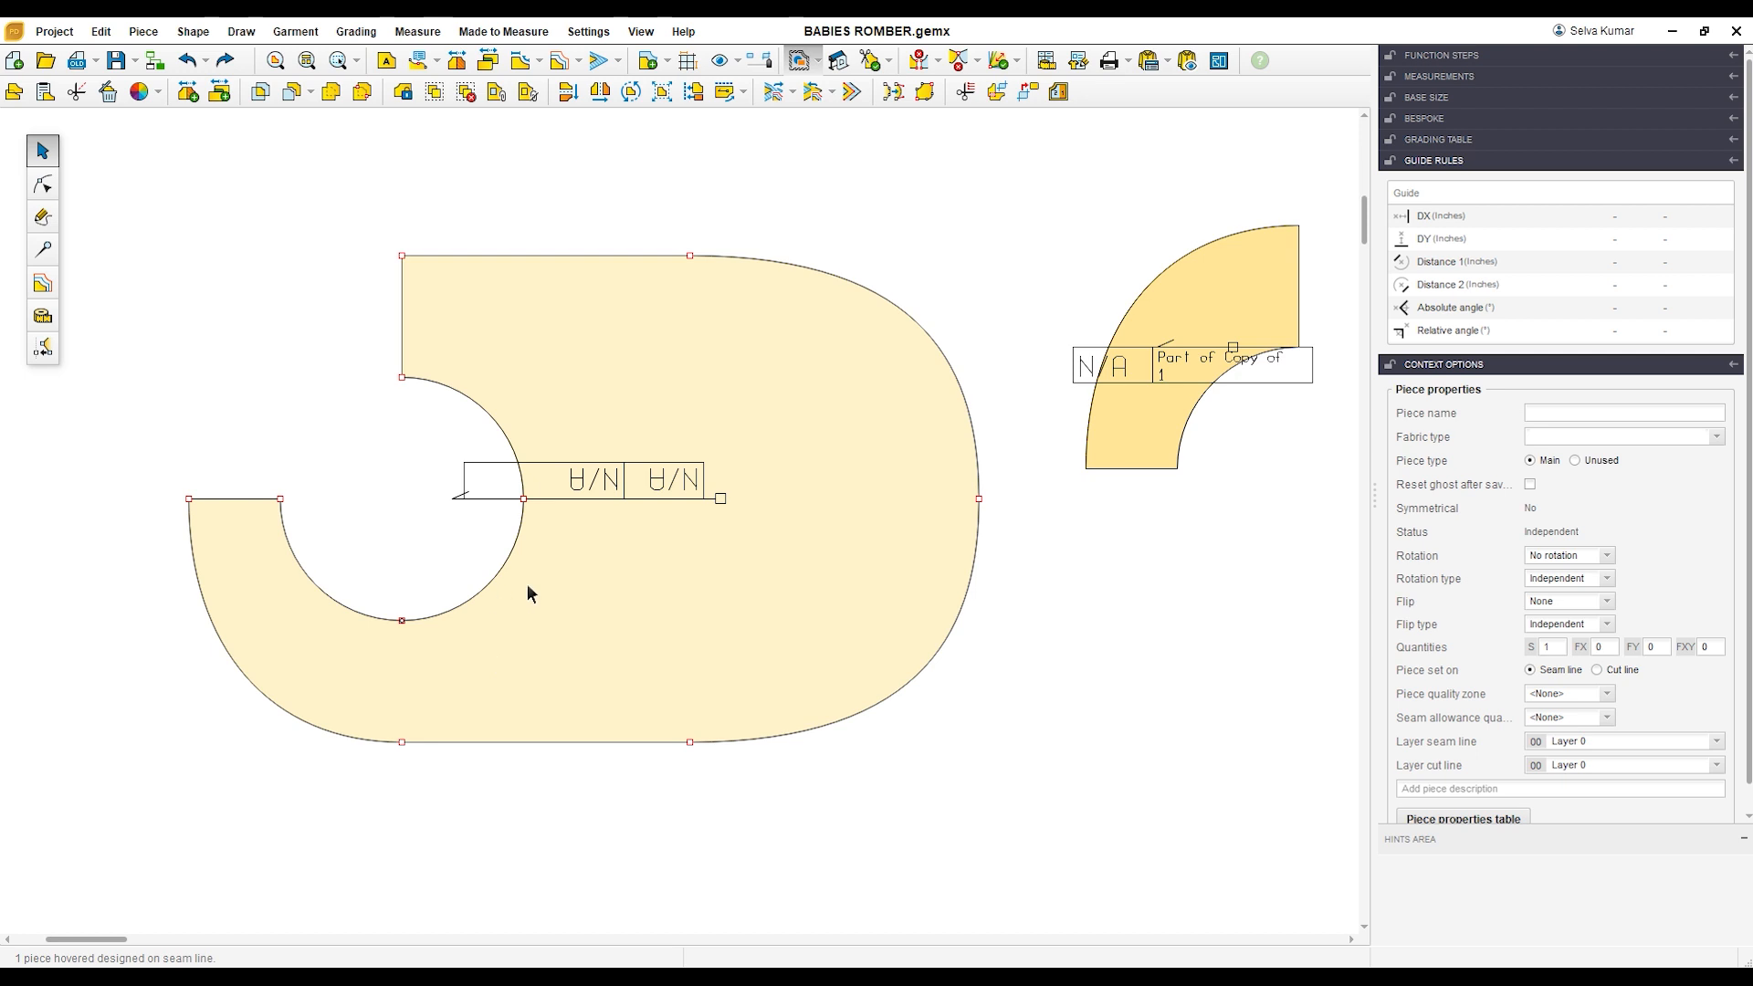
{"action": "left_click_drag", "start_coordinate": [851, 487], "coordinate": [831, 607]}
{"action": "left_click_drag", "start_coordinate": [1137, 420], "coordinate": [272, 364]}
{"action": "left_click", "coordinate": [568, 458]}
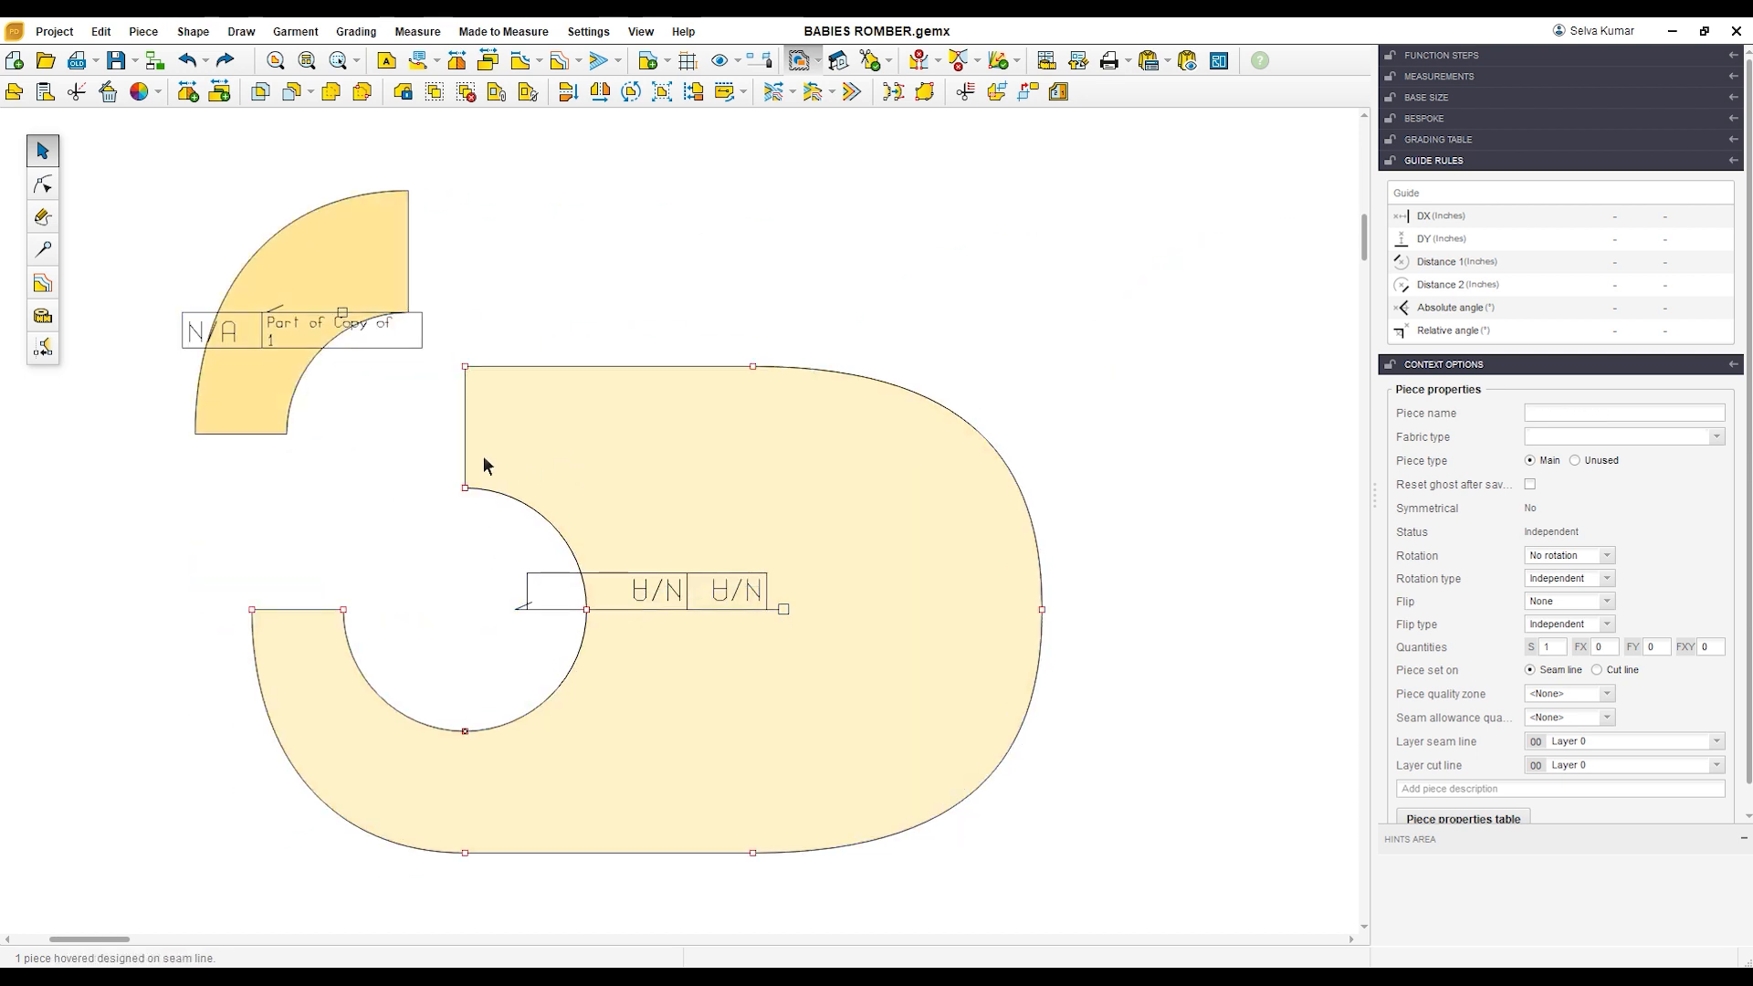
Step: Divide the merged piece's short vertical edge above the cutout into 2 parts
{"action": "scroll", "coordinate": [484, 470], "scroll_direction": "up", "scroll_amount": 1}
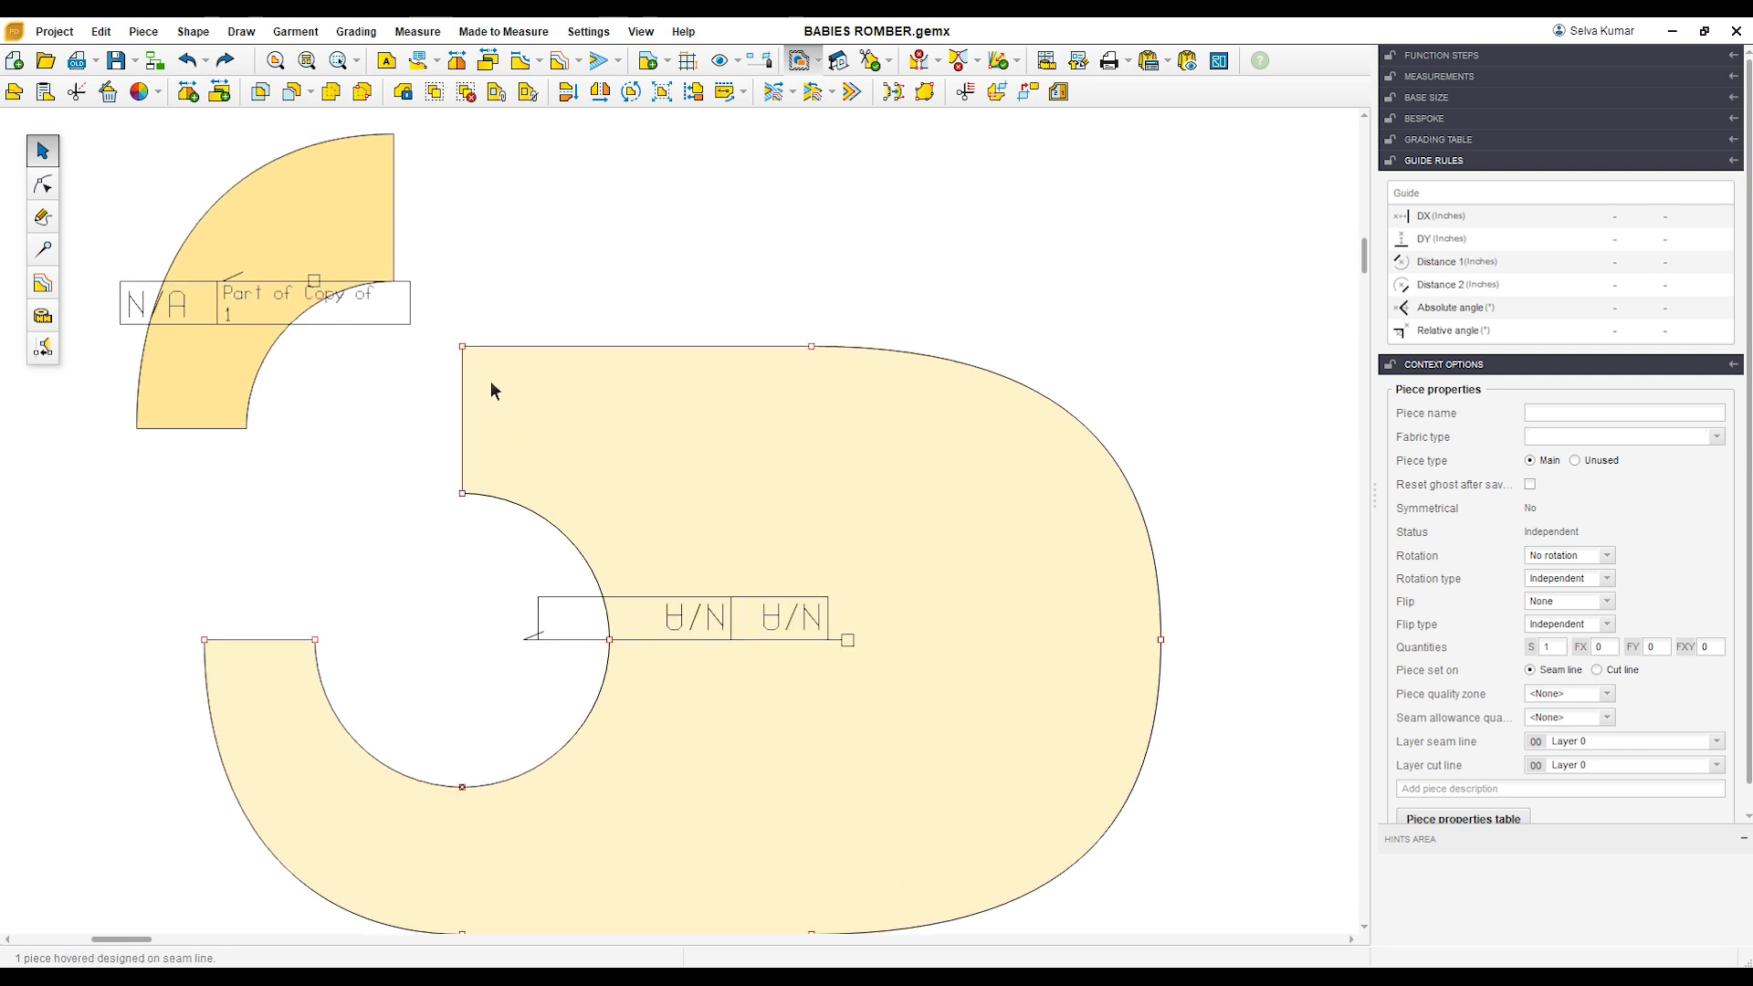
{"action": "scroll", "coordinate": [495, 476], "scroll_direction": "up", "scroll_amount": 1}
{"action": "left_click", "coordinate": [42, 183]}
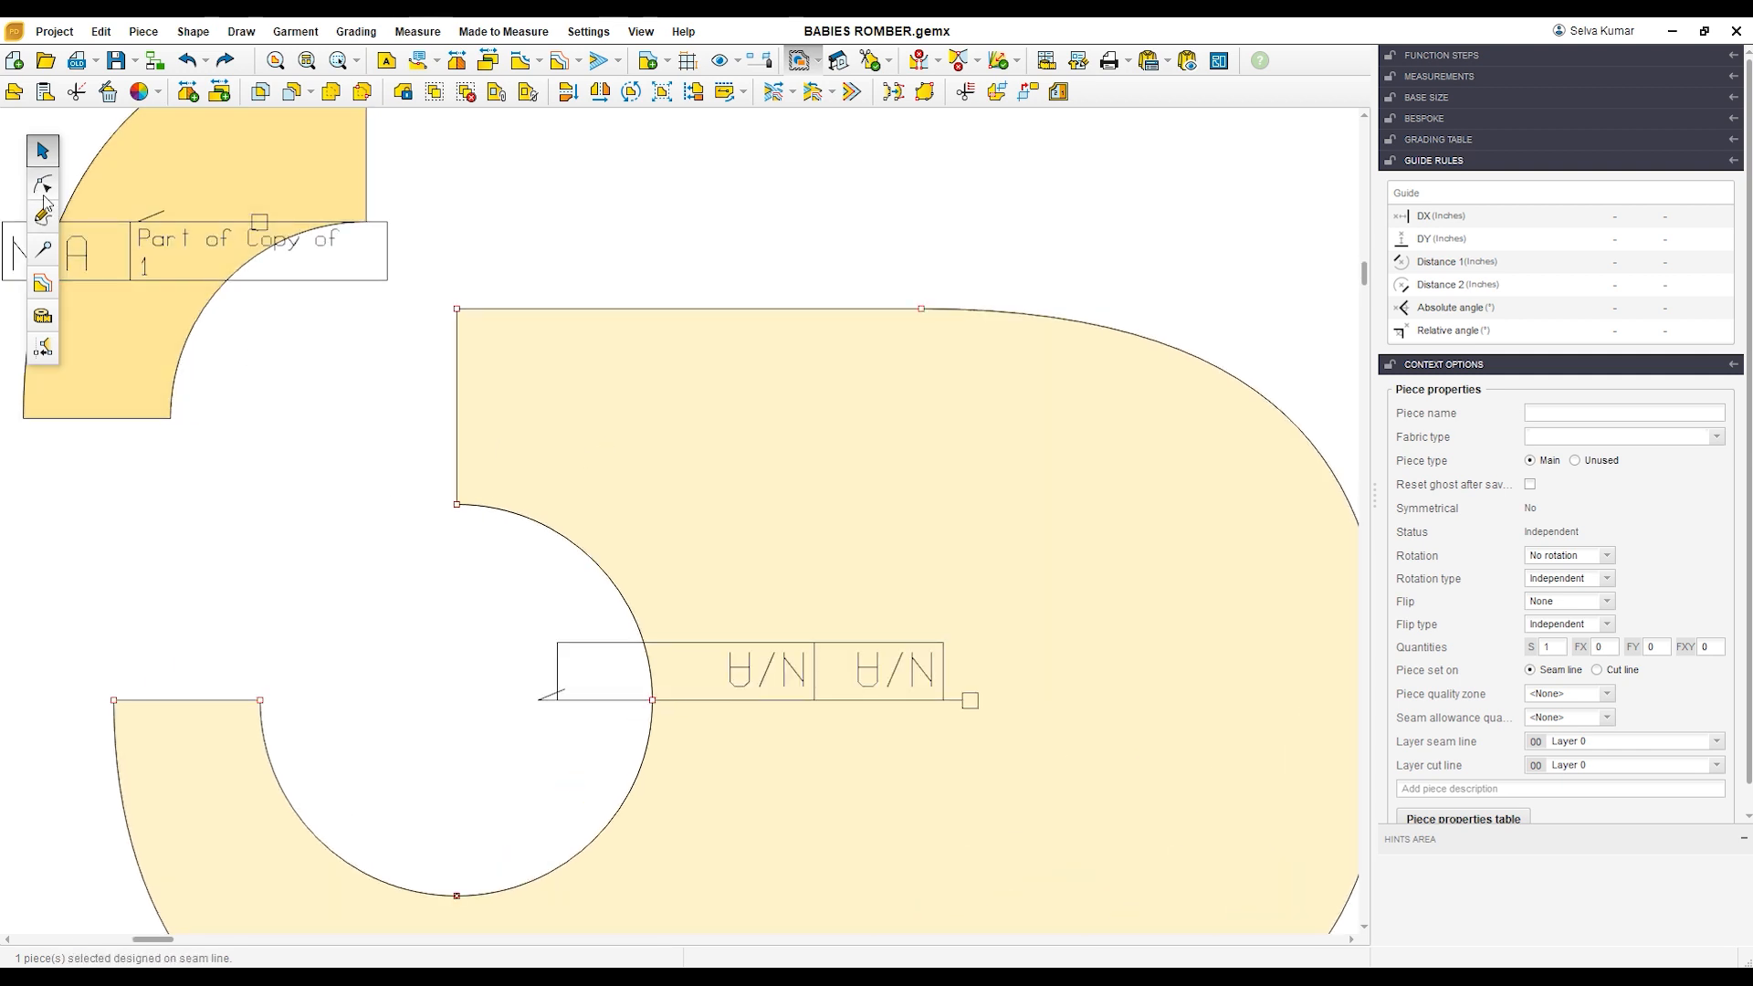
{"action": "left_click", "coordinate": [461, 405]}
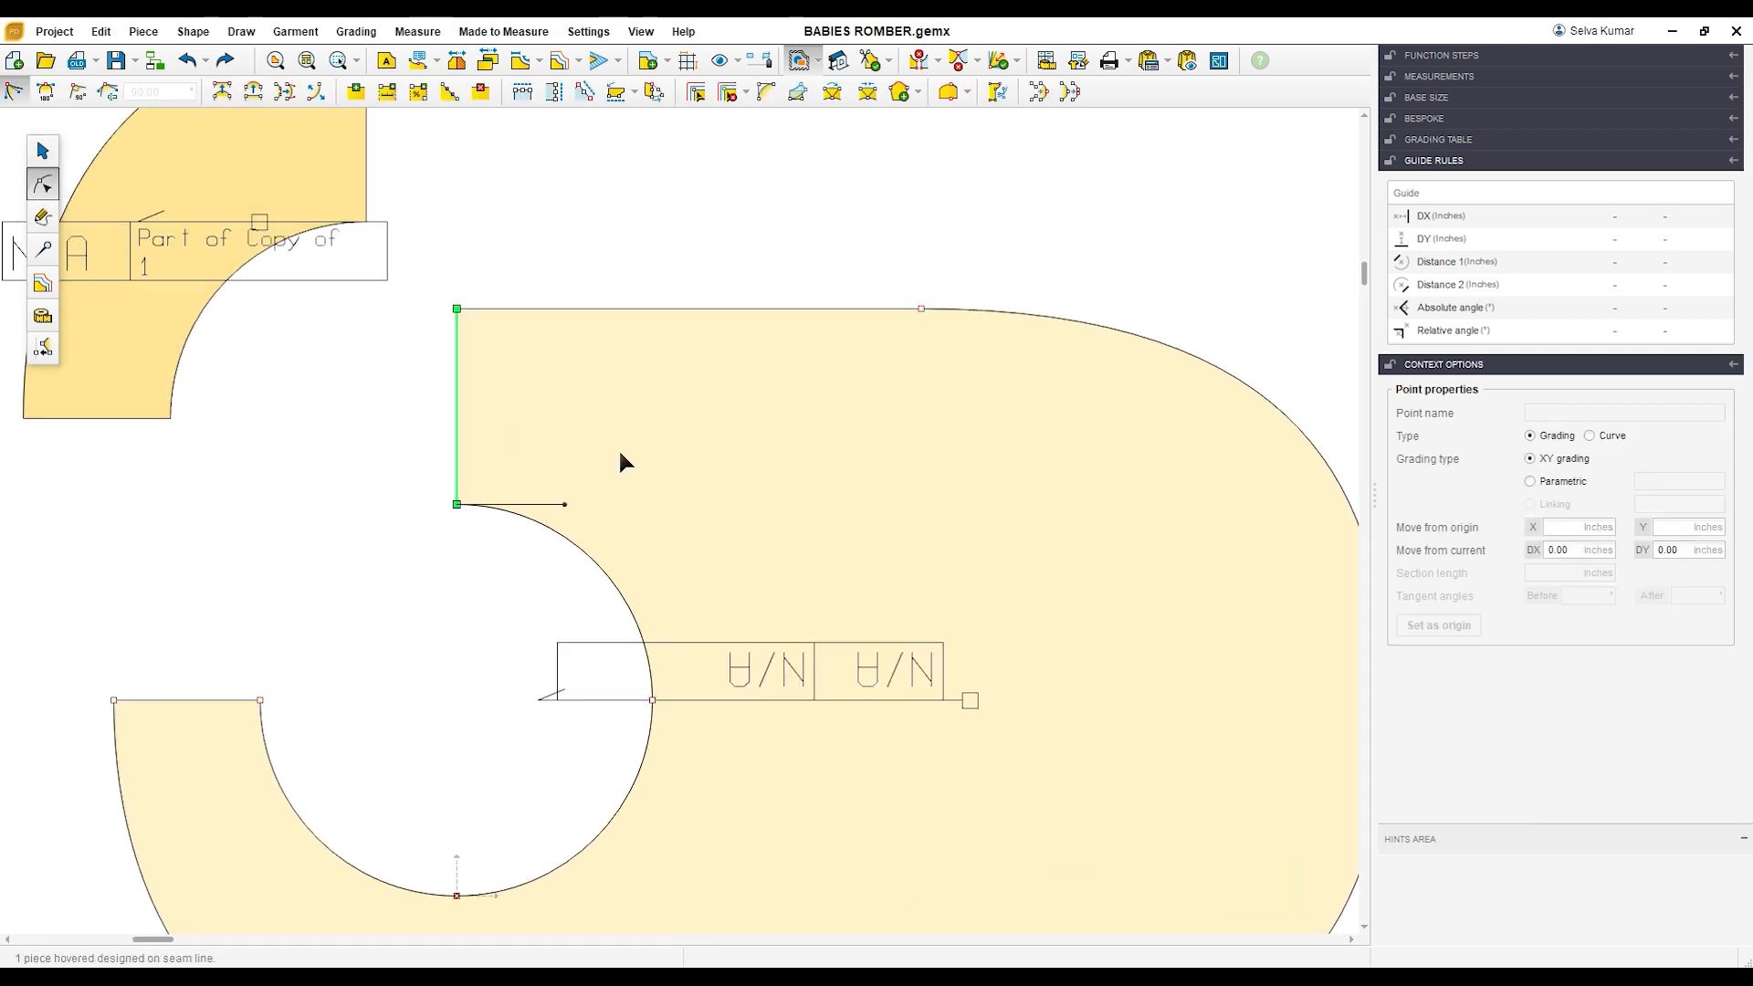
{"action": "left_click", "coordinate": [449, 91]}
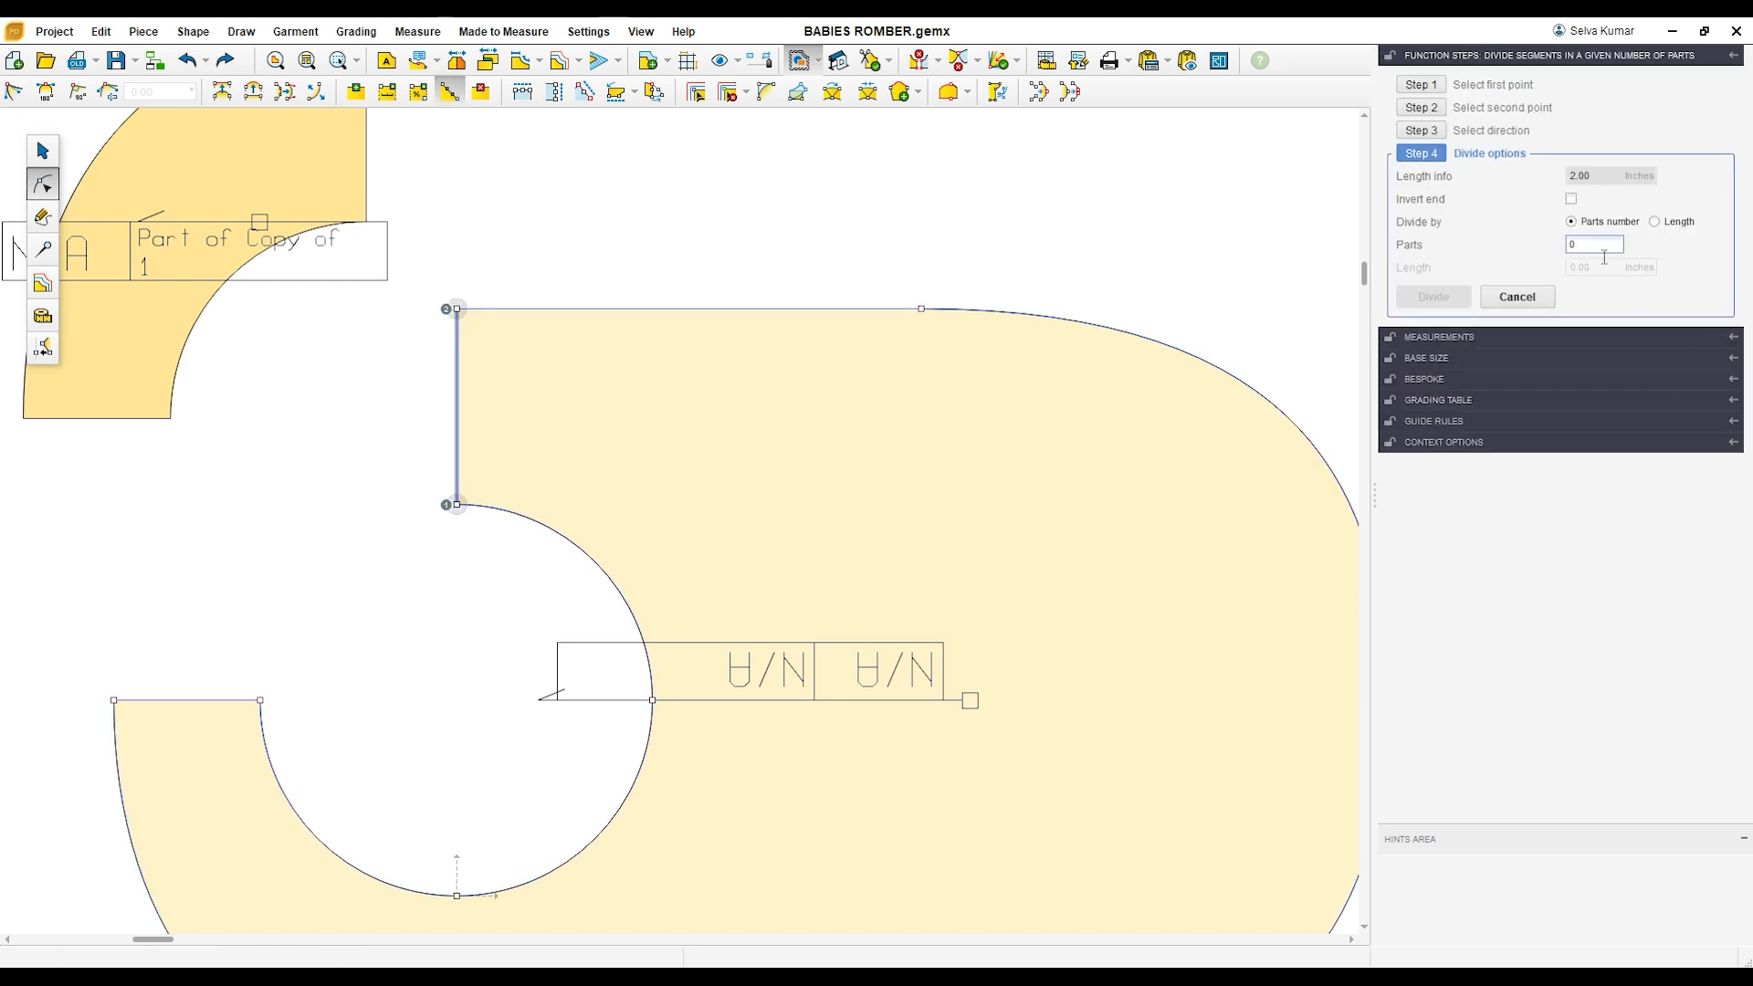
{"action": "type", "text": "2"}
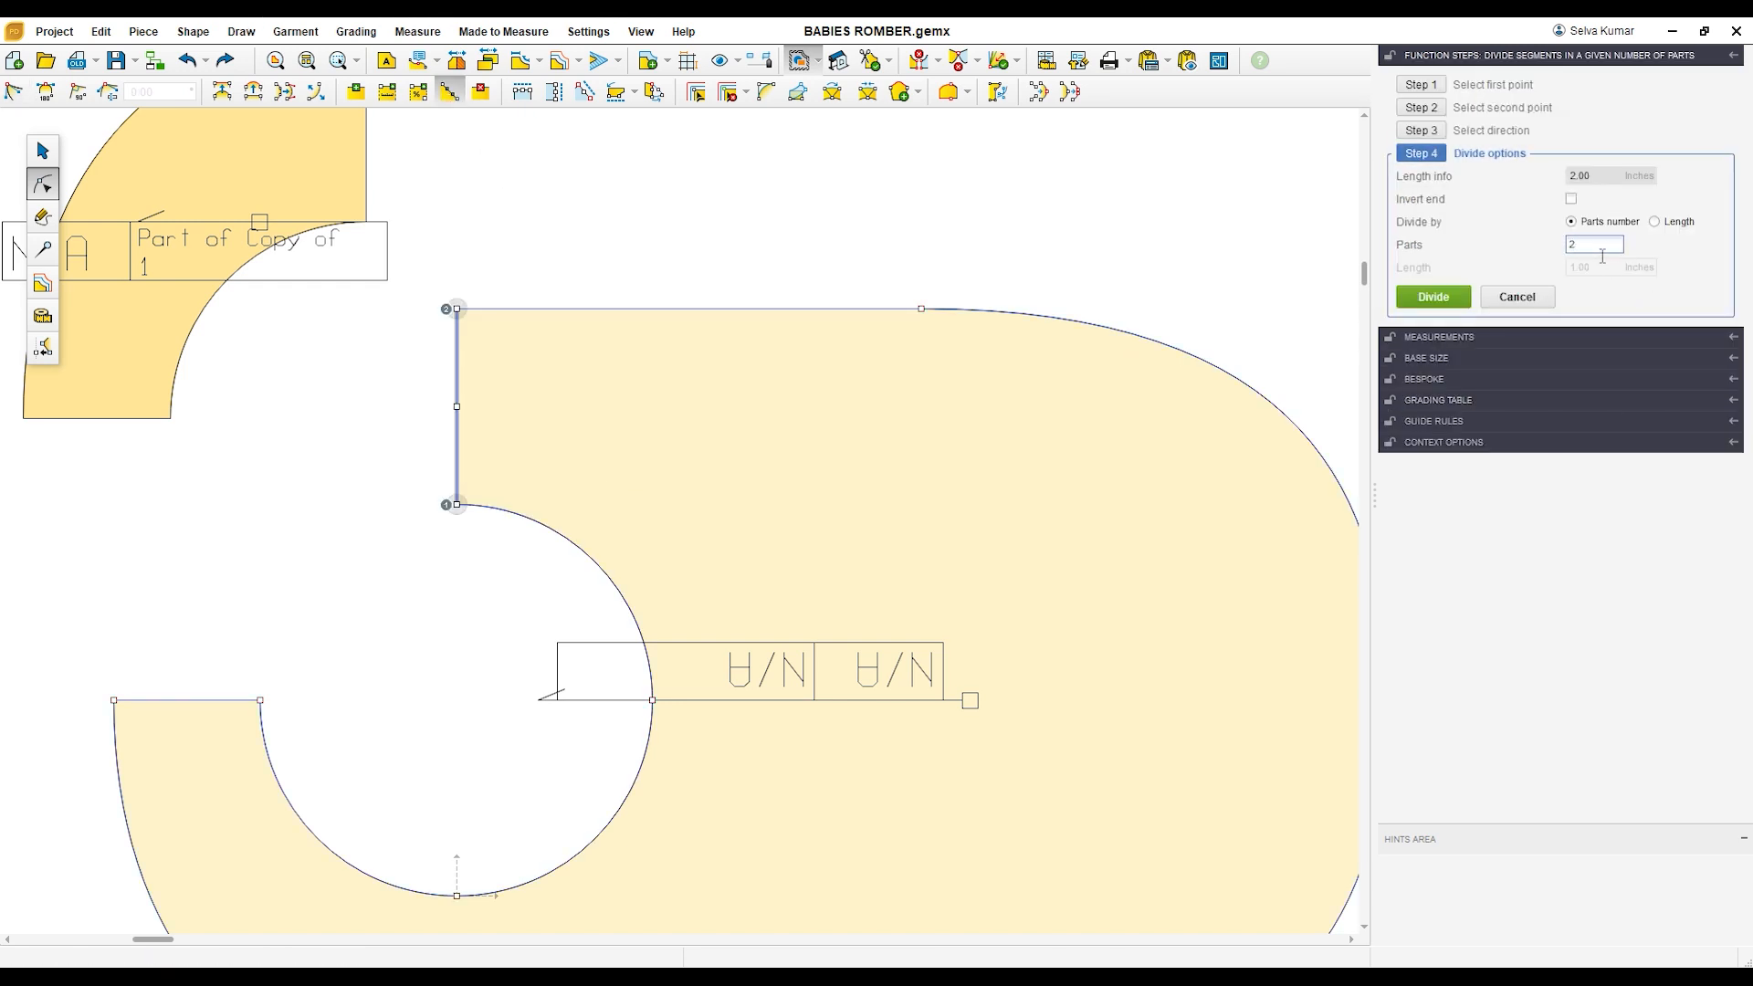
{"action": "left_click", "coordinate": [1427, 296]}
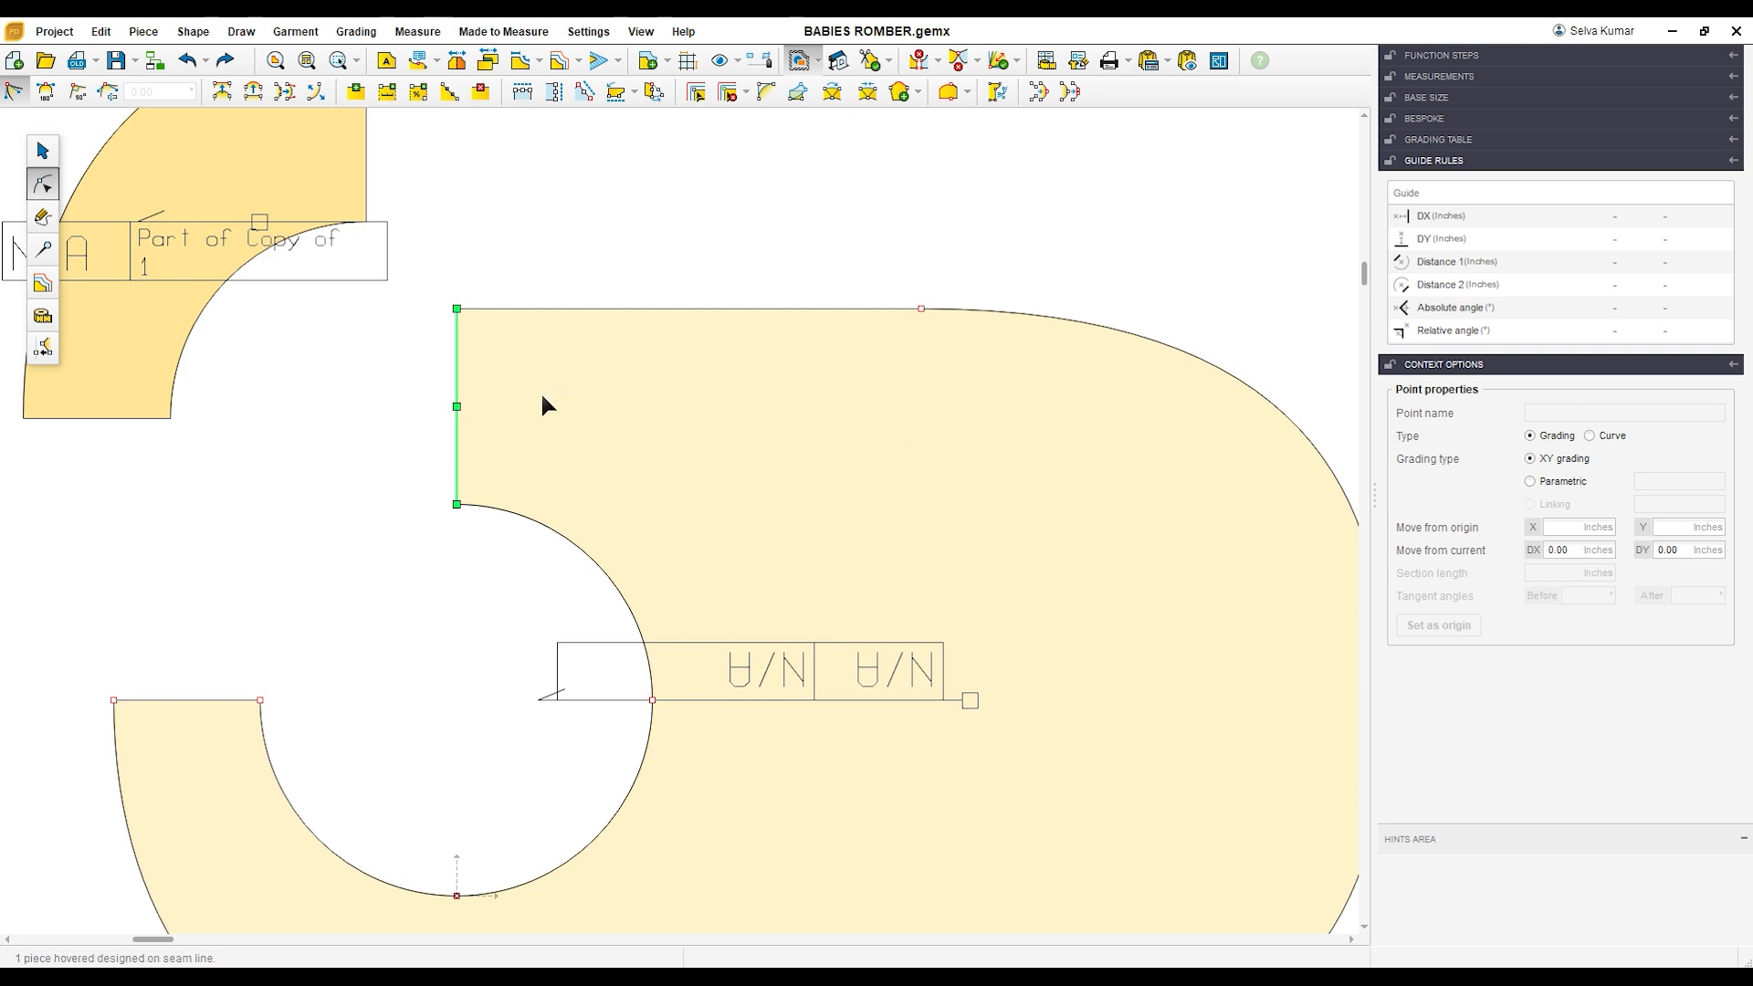
Step: Add a point on the merged piece's upper edge 1 inch from its upper-left corner
{"action": "left_click", "coordinate": [458, 311]}
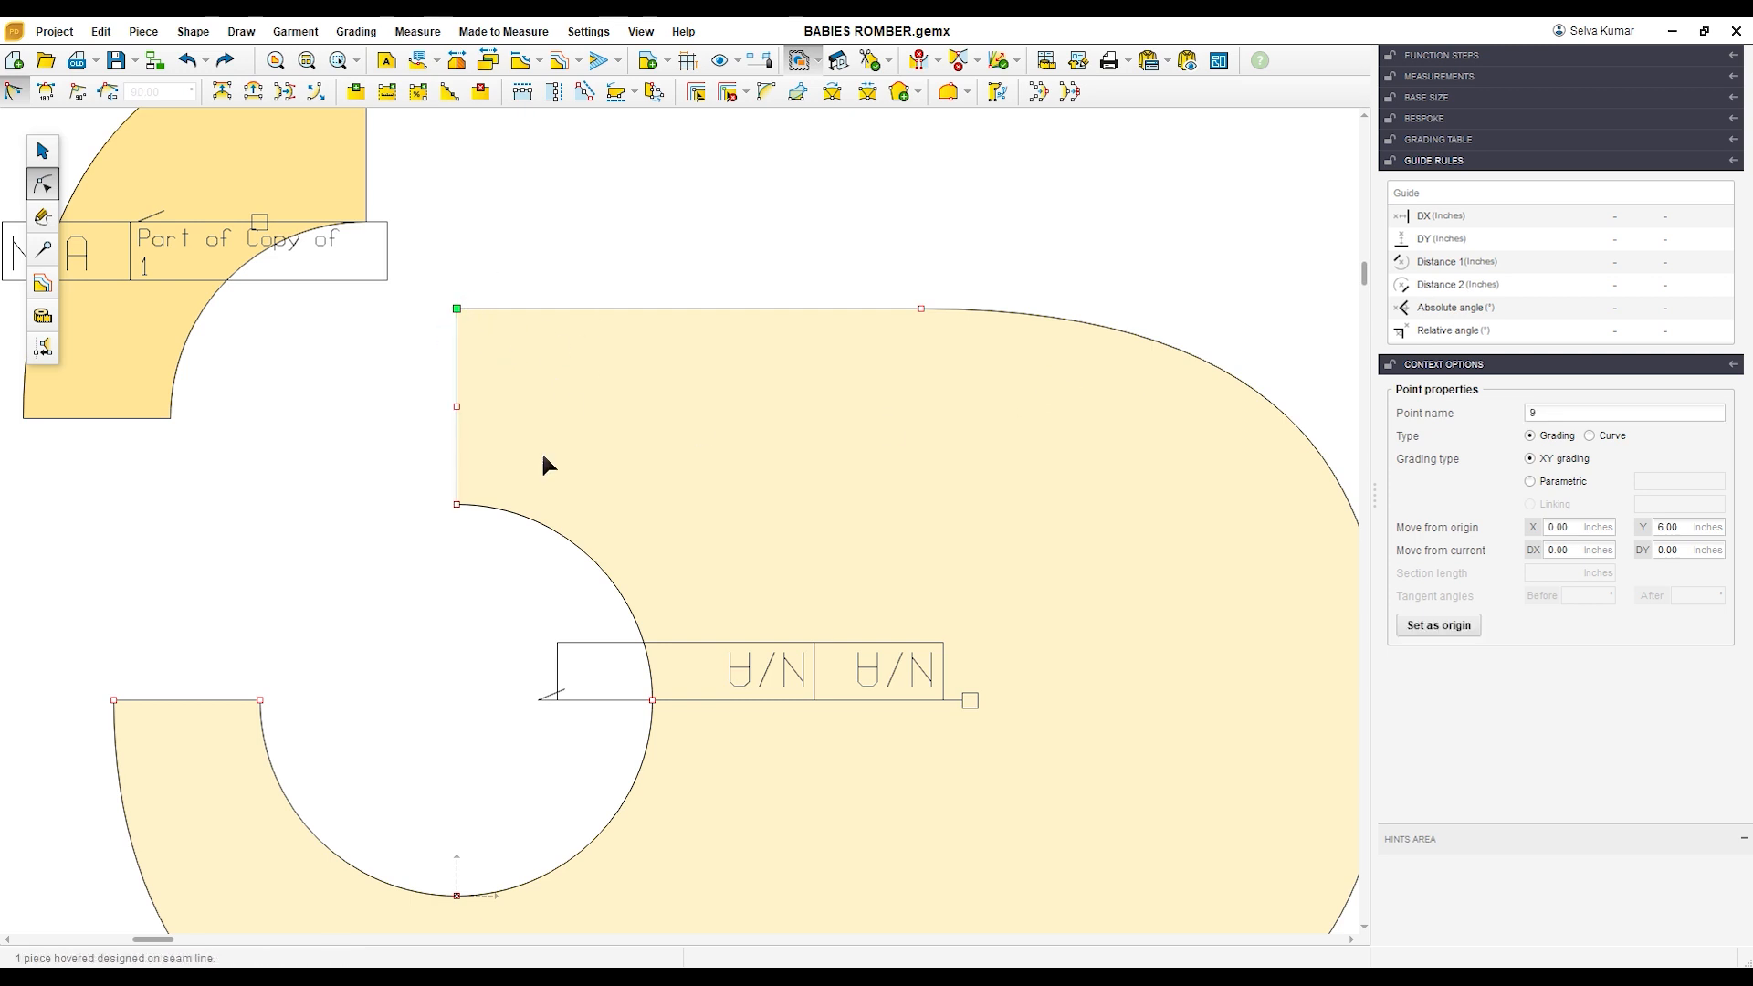
{"action": "left_click", "coordinate": [389, 98]}
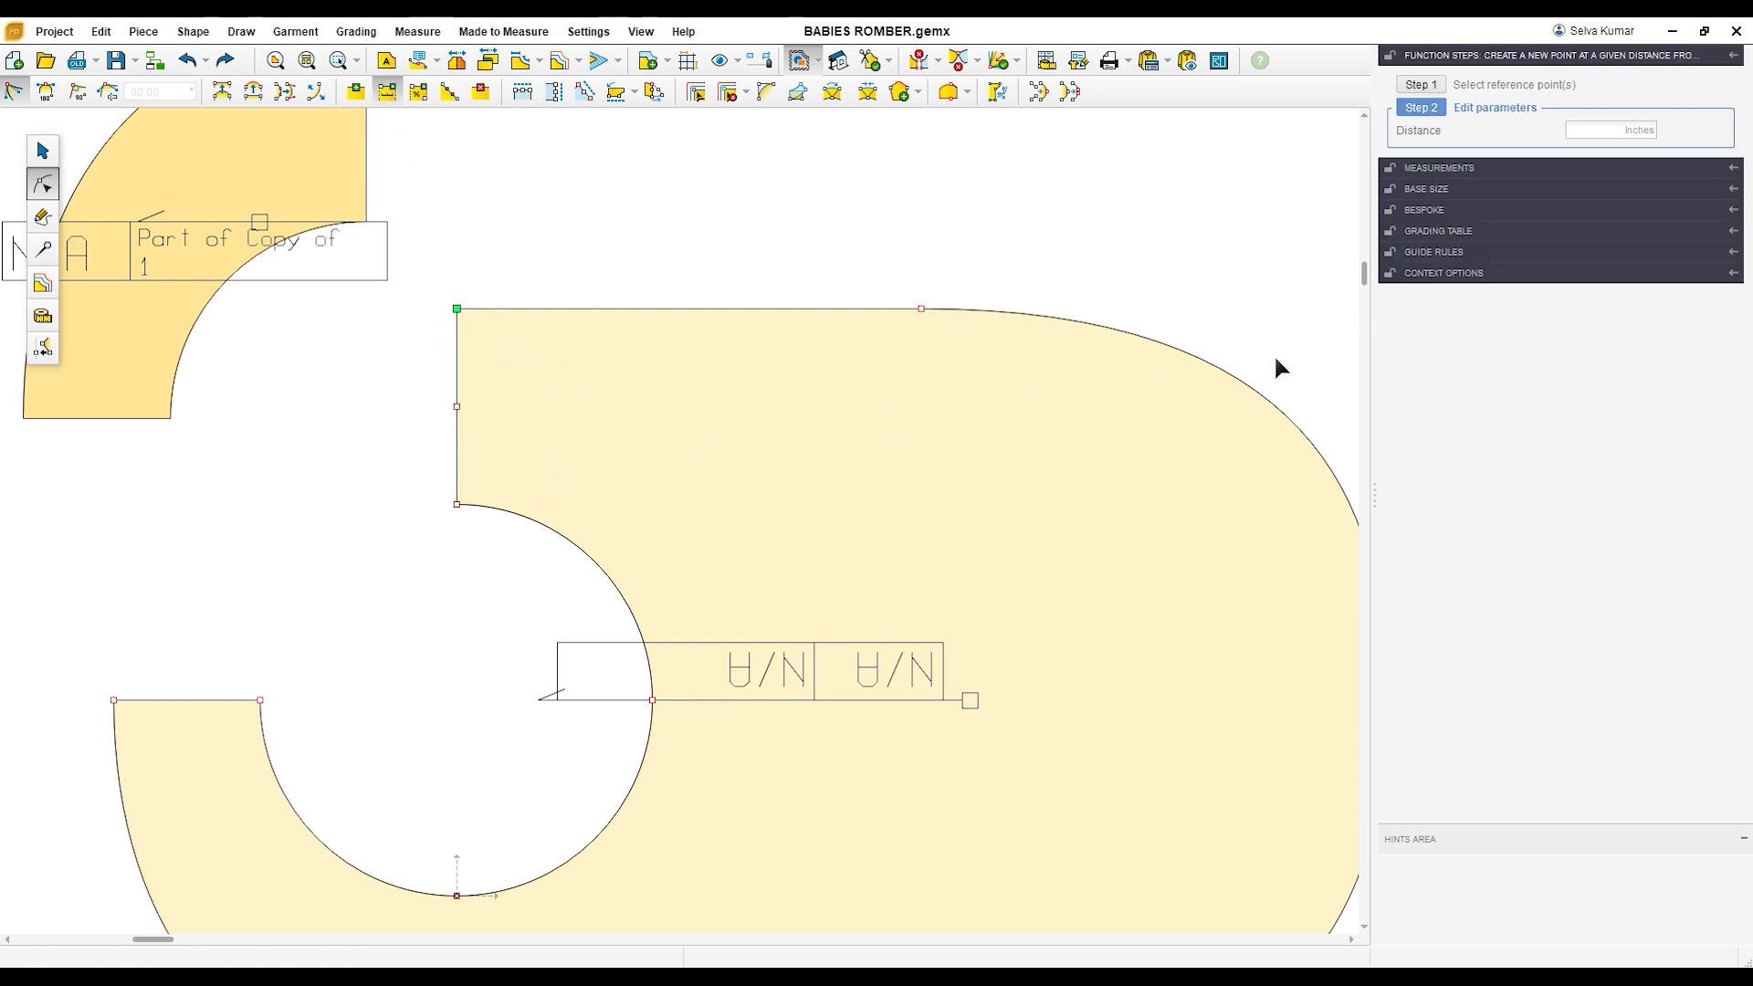
{"action": "type", "text": "1"}
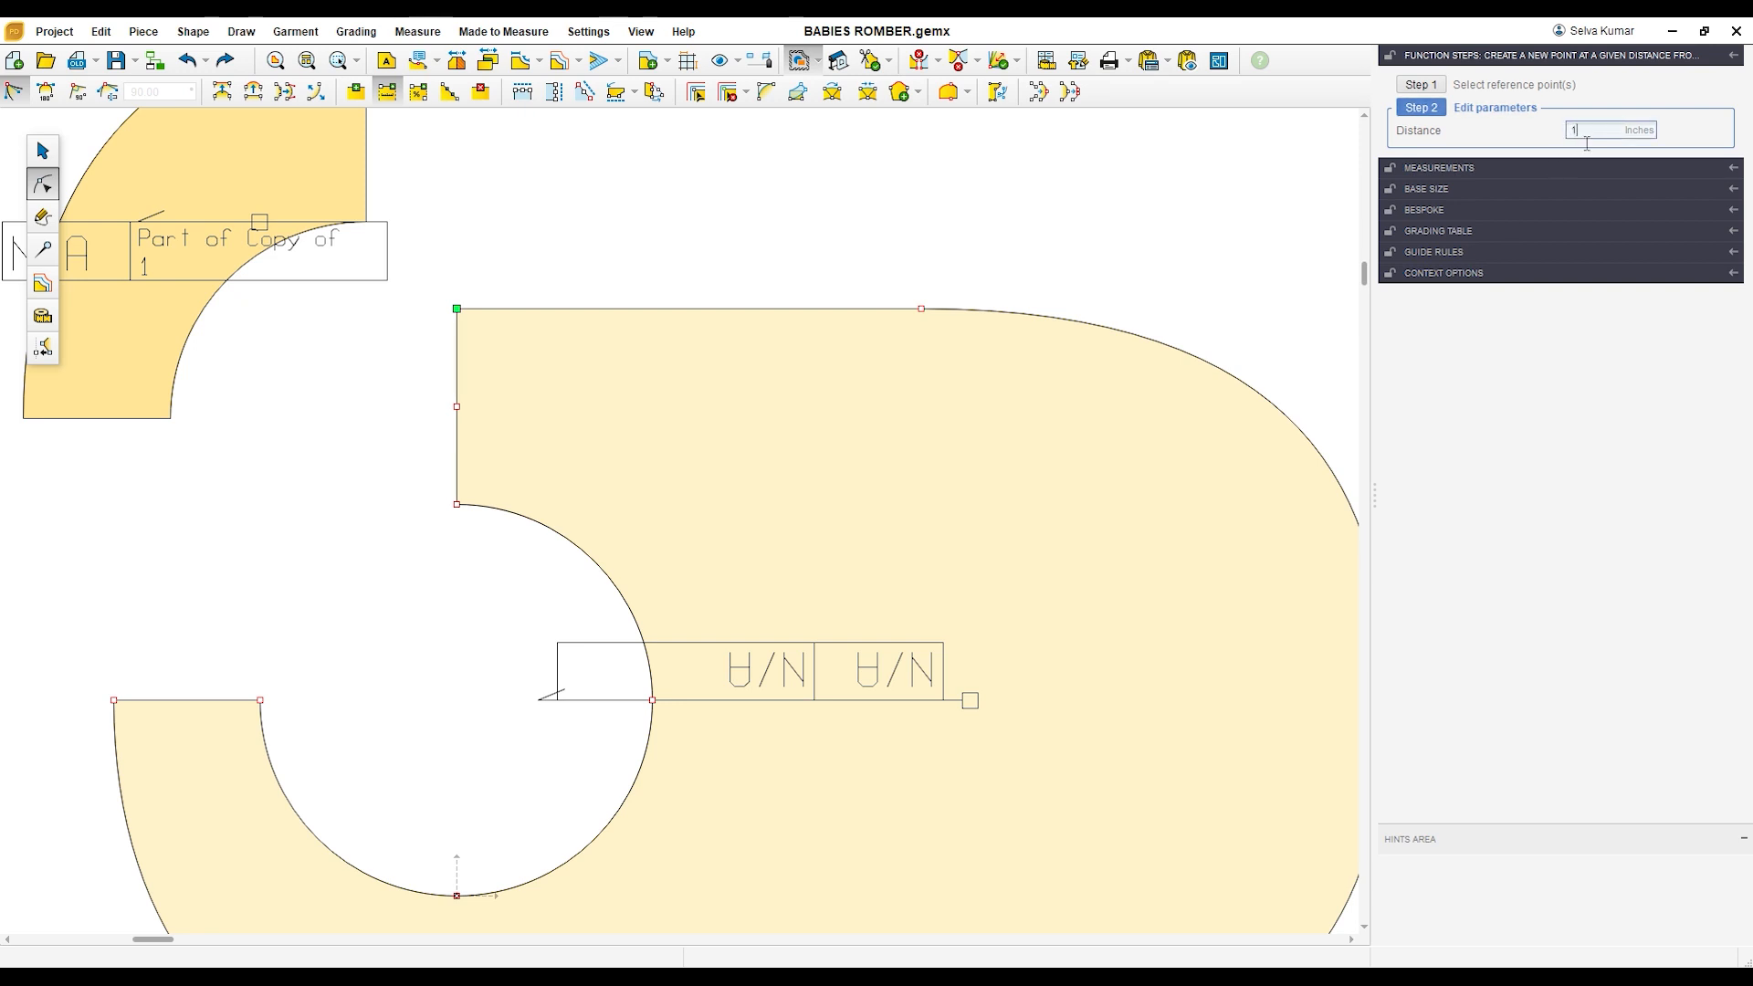
{"action": "key", "text": "Return"}
Step: Add a point on the cutout curve at a distance of -1 inch from the curve's upper end point
{"action": "left_click_drag", "start_coordinate": [512, 567], "coordinate": [514, 568]}
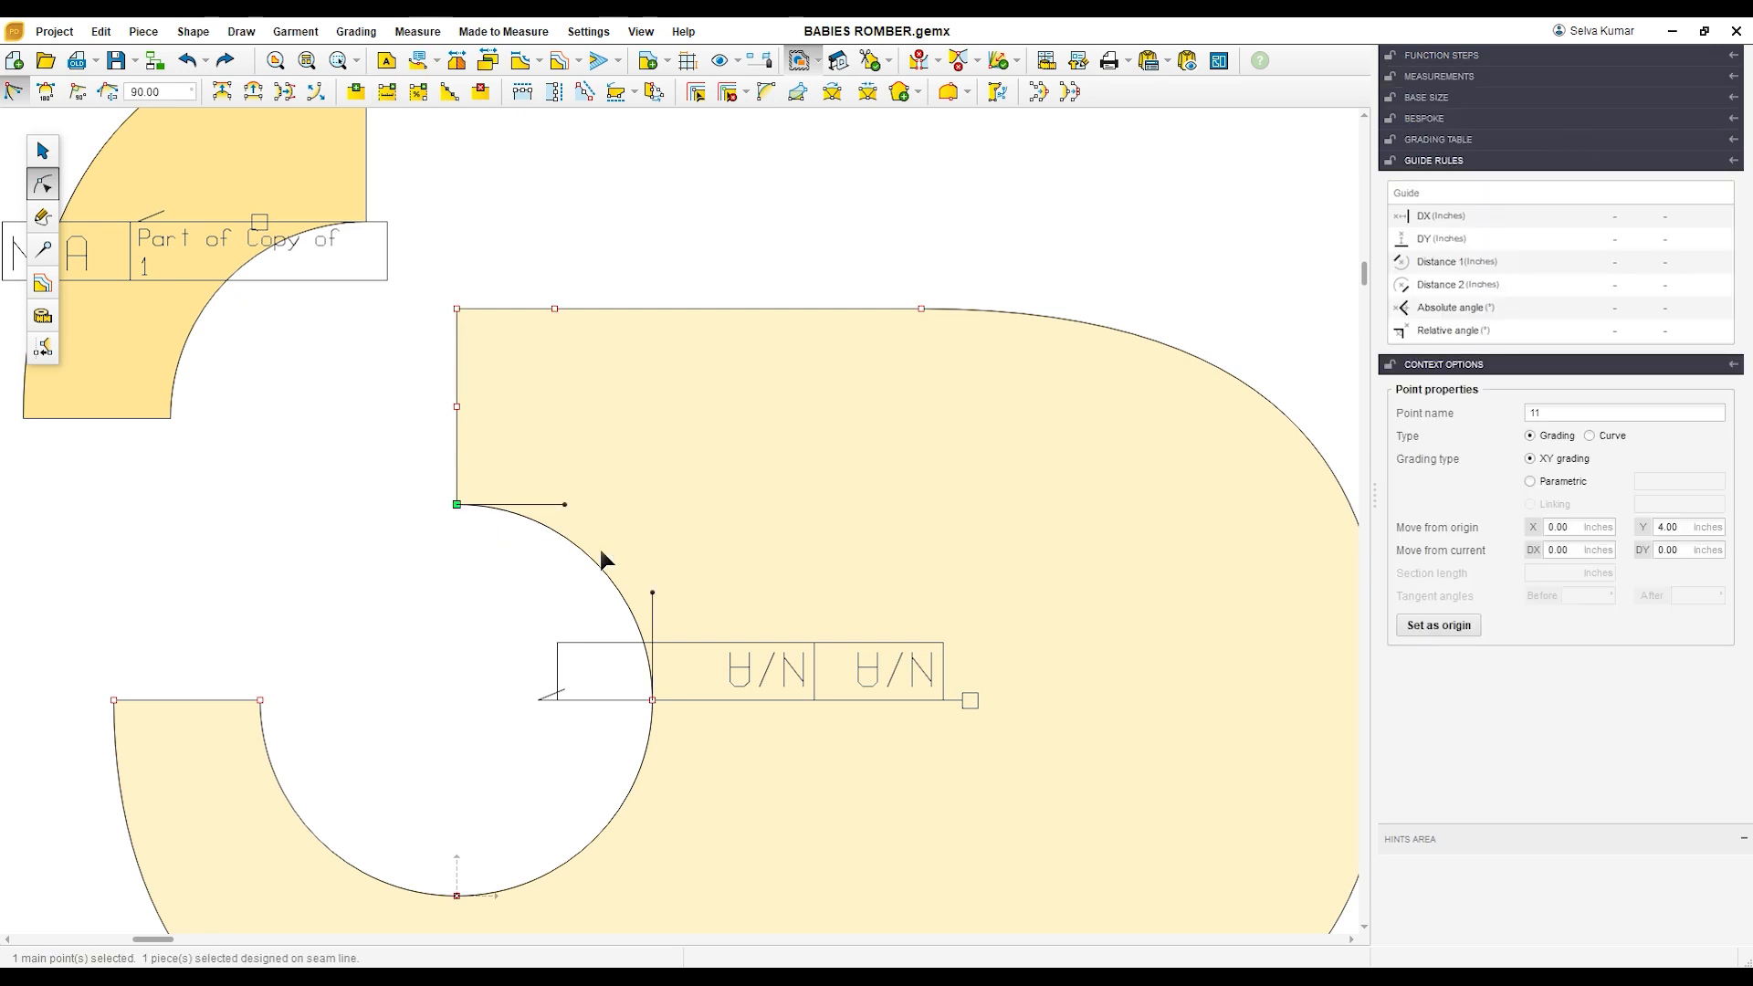
{"action": "left_click", "coordinate": [387, 93]}
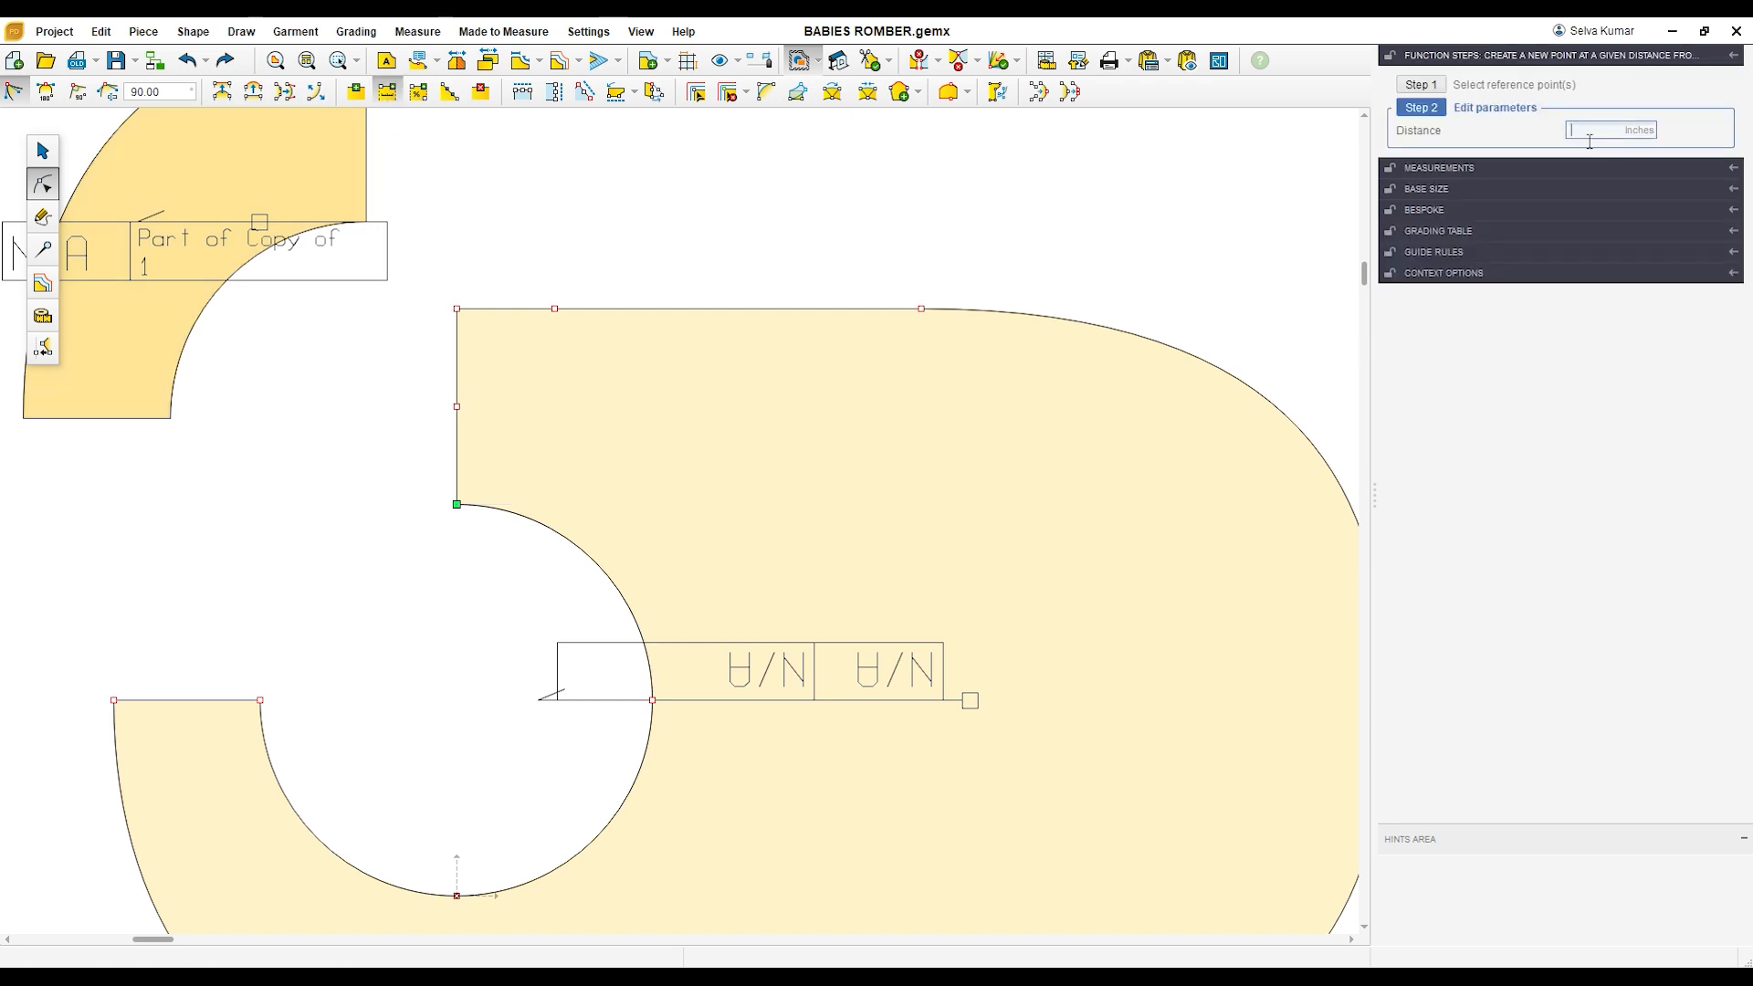
{"action": "type", "text": "-1"}
{"action": "key", "text": "Return"}
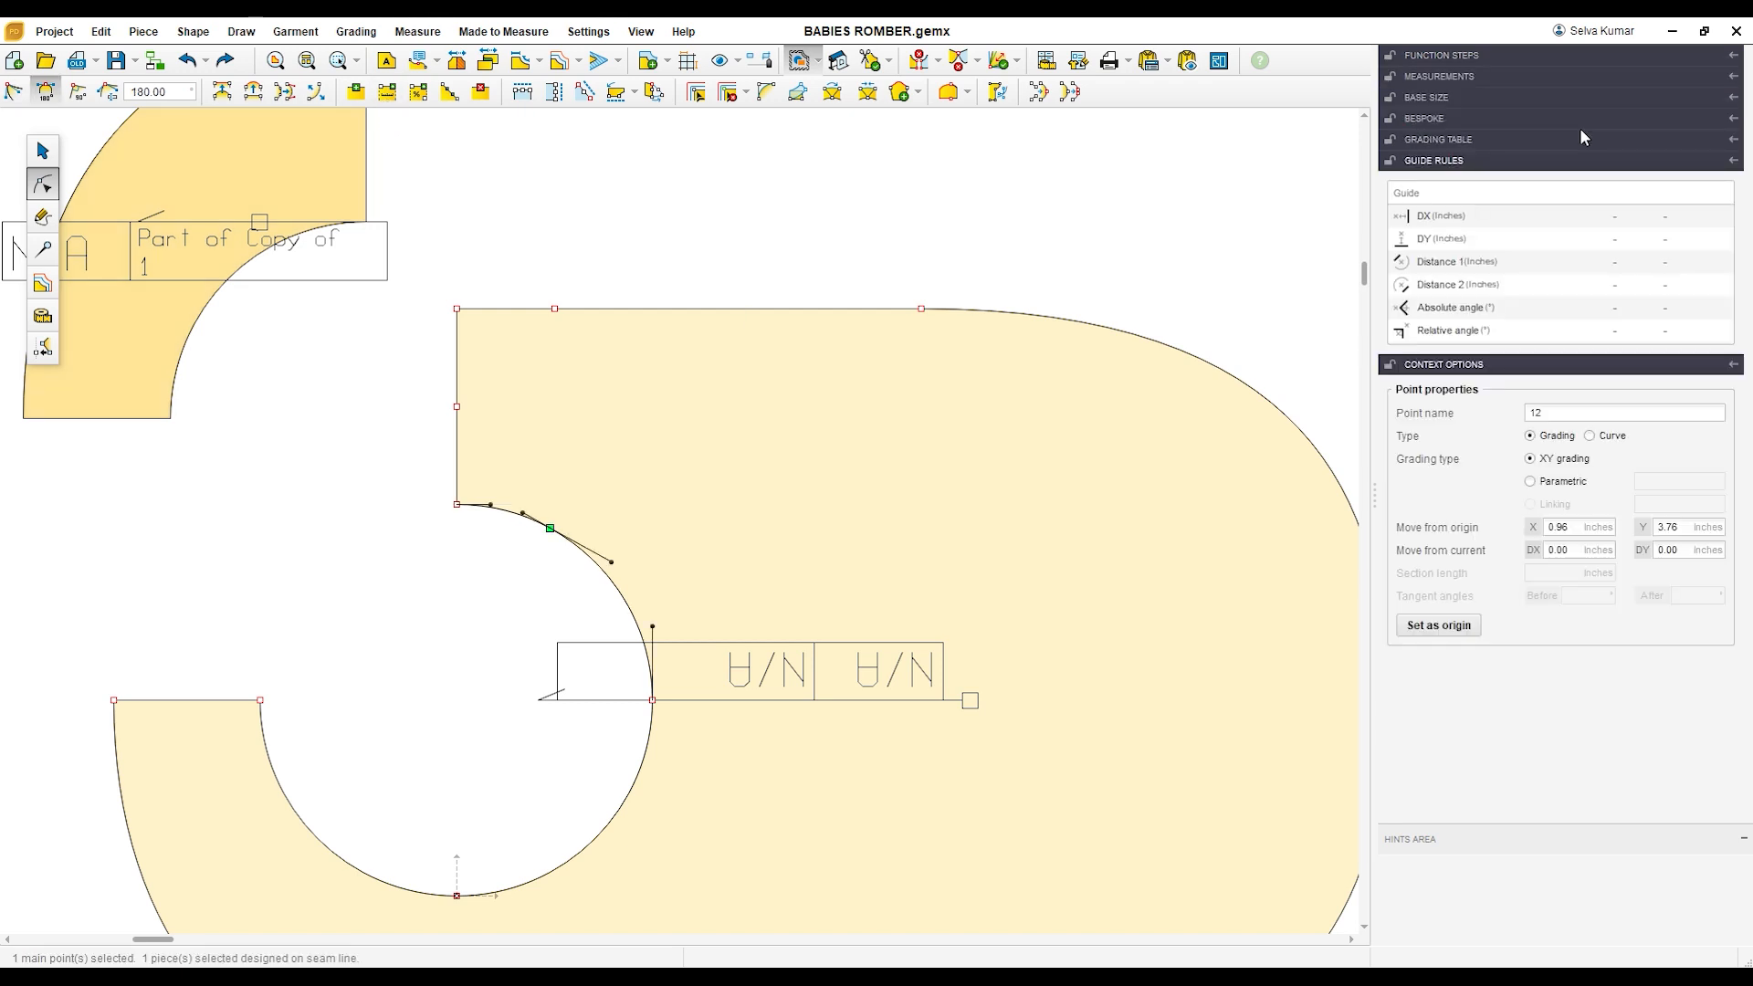
Step: Delete the merged piece's upper-left corner point and the cutout's upper end point
{"action": "left_click", "coordinate": [458, 309]}
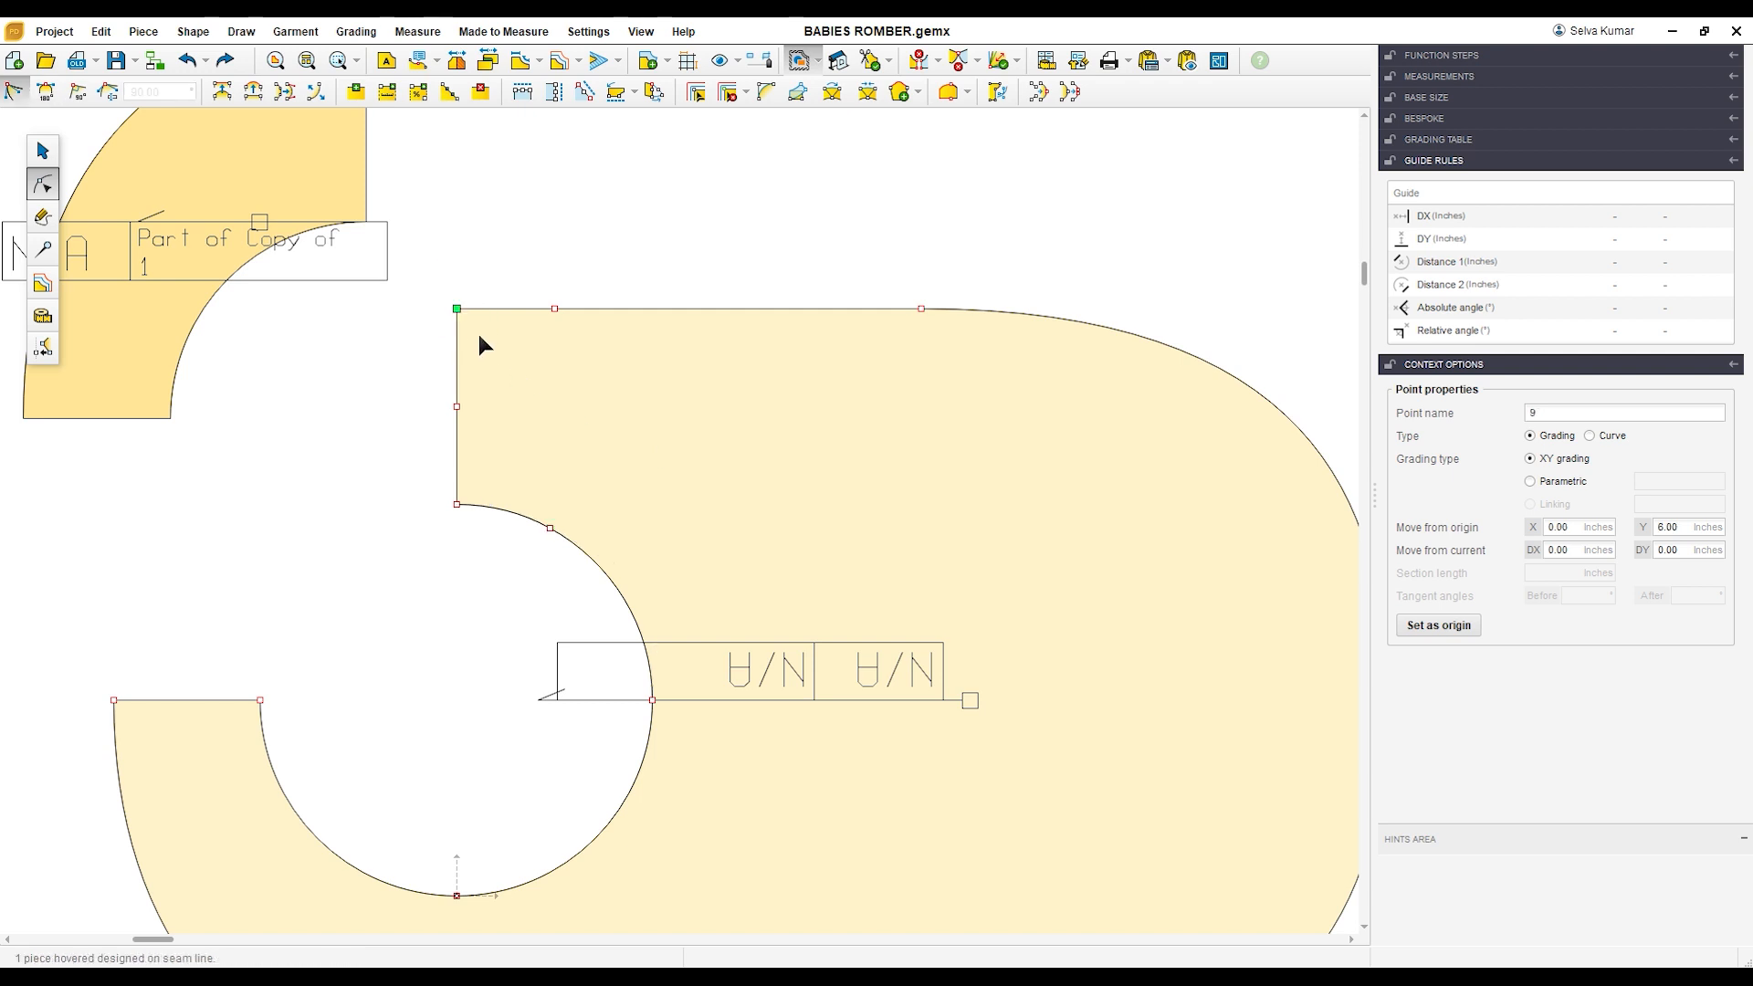
{"action": "key", "text": "Delete"}
{"action": "left_click_drag", "start_coordinate": [440, 478], "coordinate": [475, 528]}
{"action": "key", "text": "Delete"}
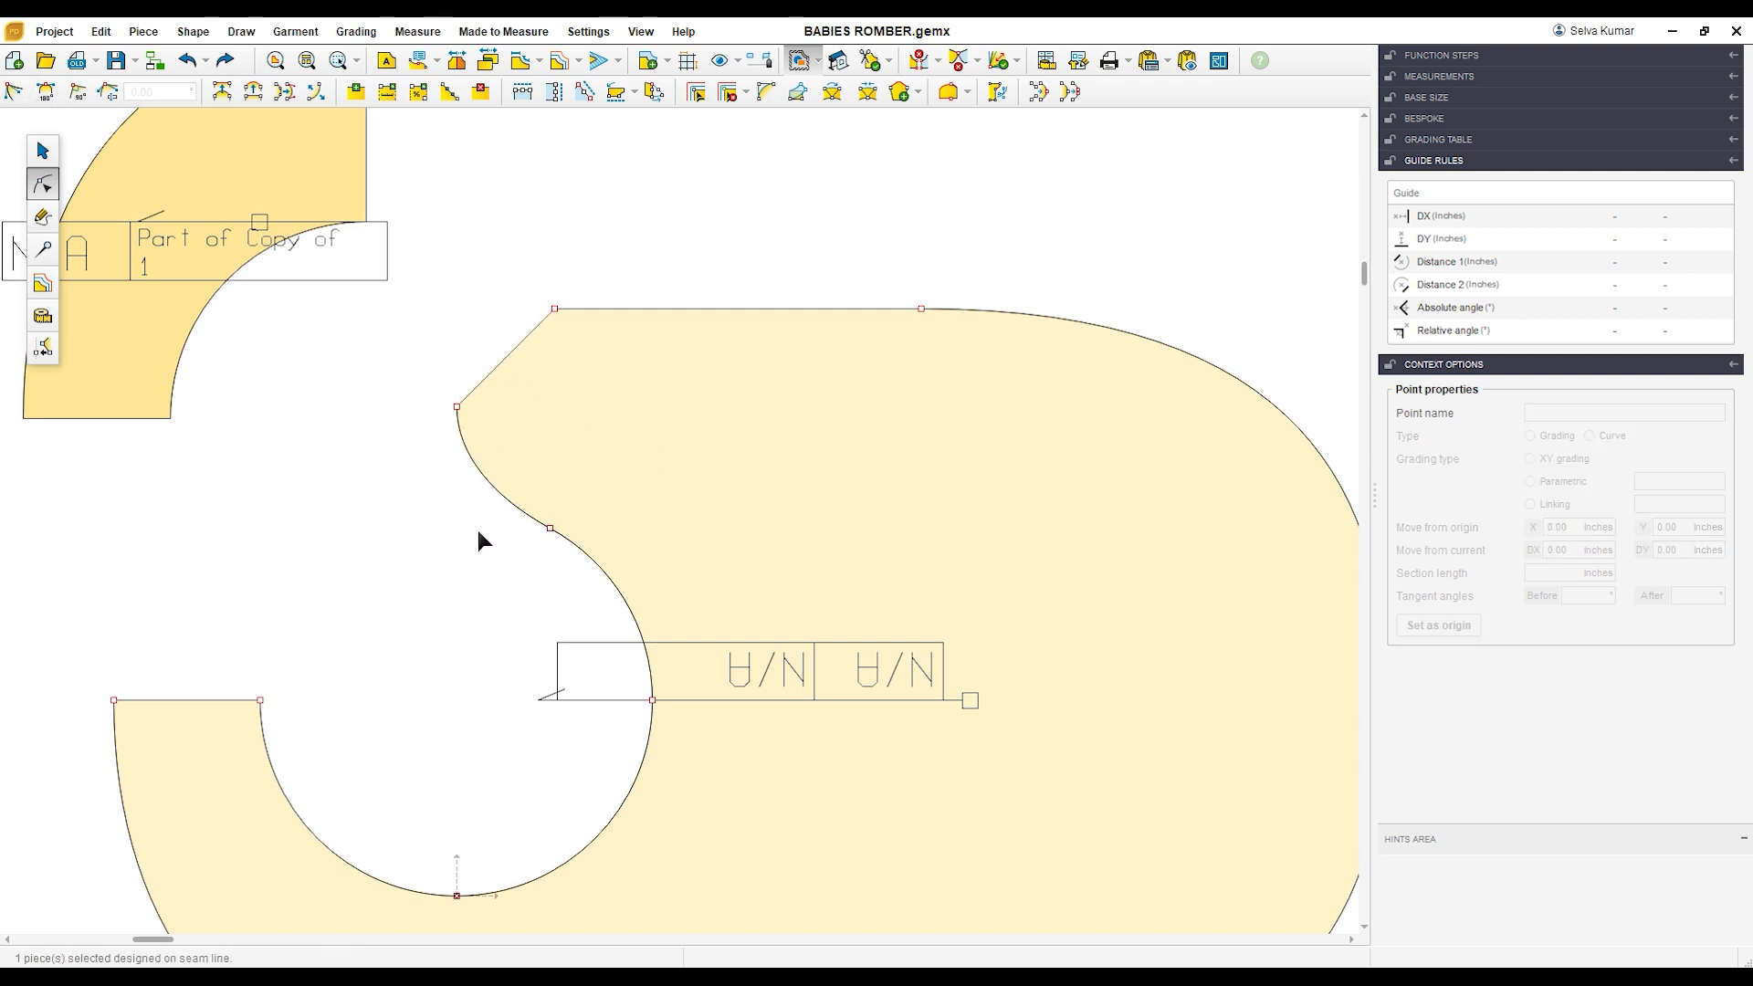
Step: Make the two points bounding the slanted strap-end edge of the merged piece tangent so the edge becomes a smooth curve
{"action": "left_click", "coordinate": [495, 380]}
{"action": "left_click", "coordinate": [254, 94]}
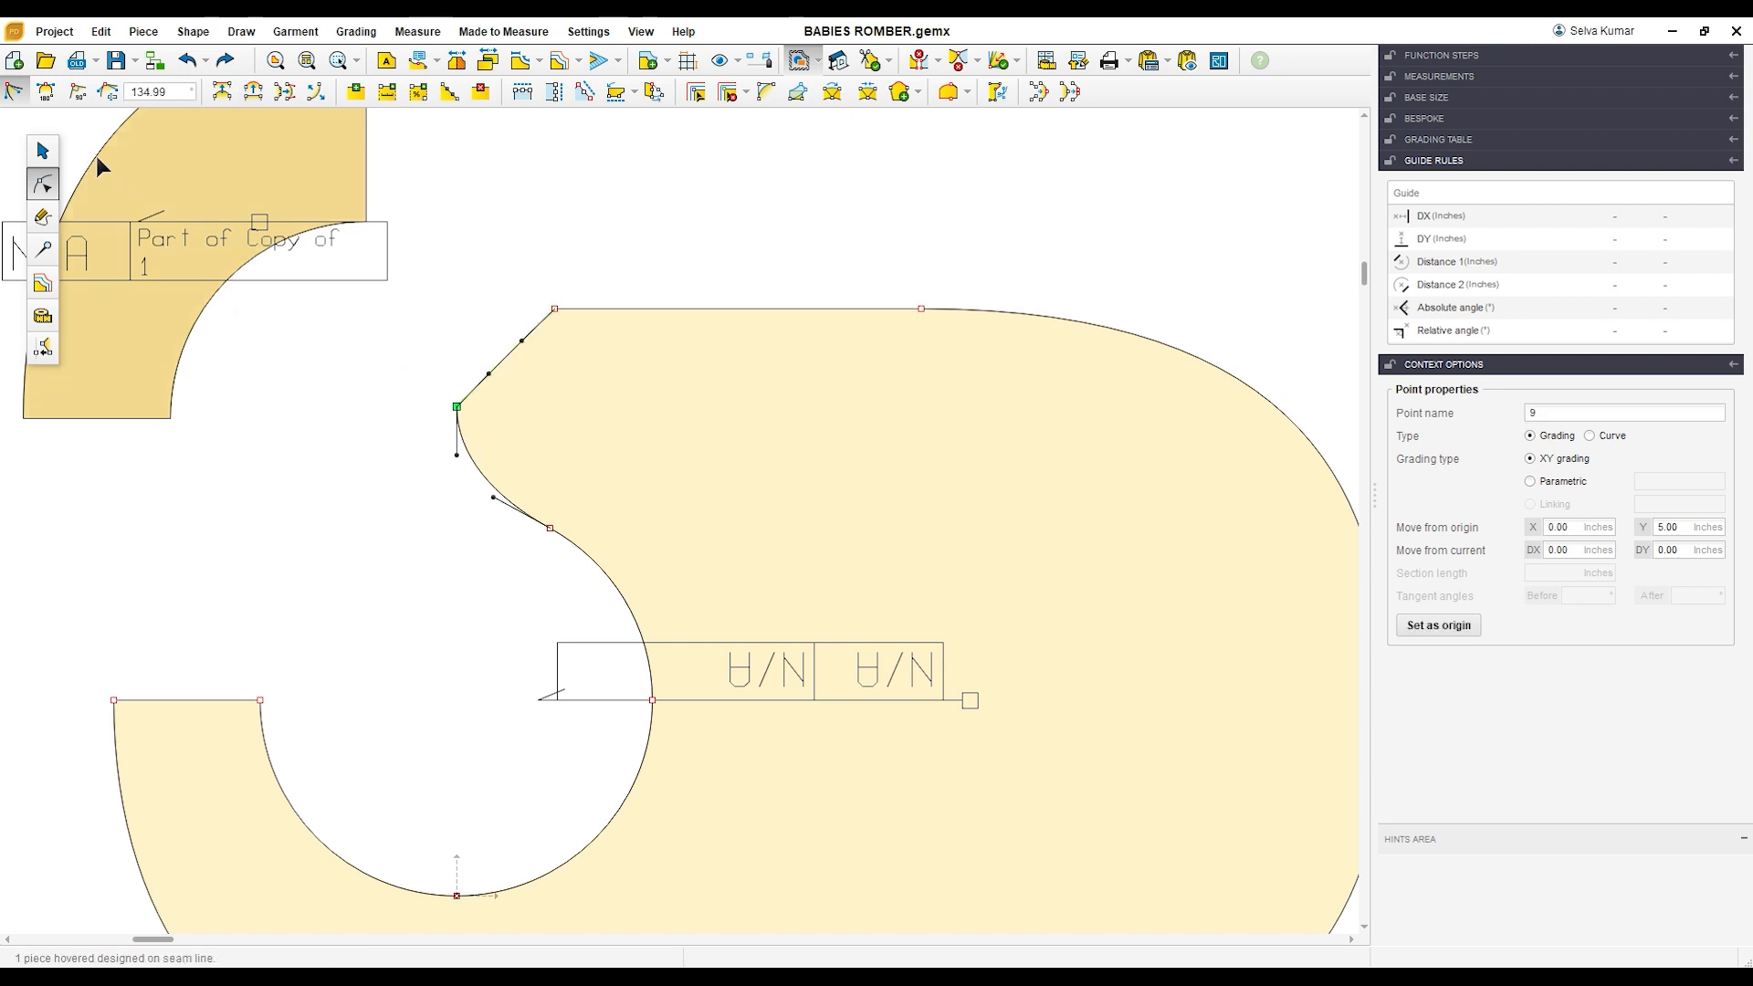
{"action": "left_click", "coordinate": [45, 91]}
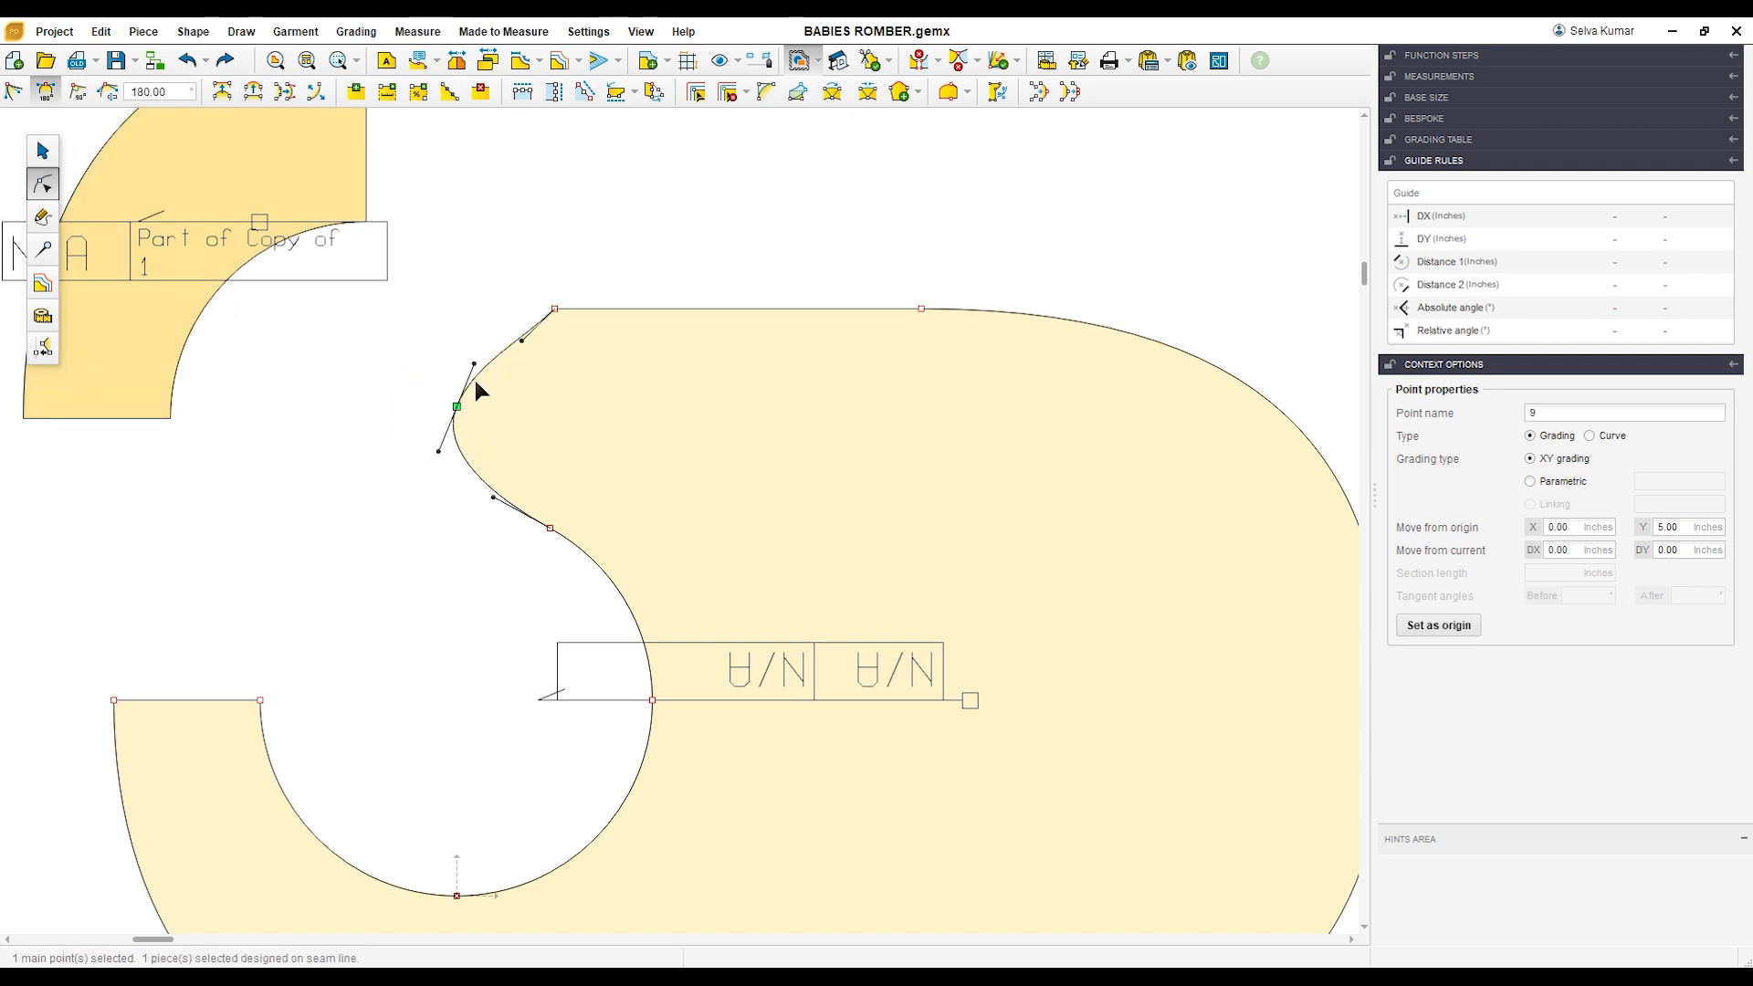
{"action": "left_click", "coordinate": [554, 309]}
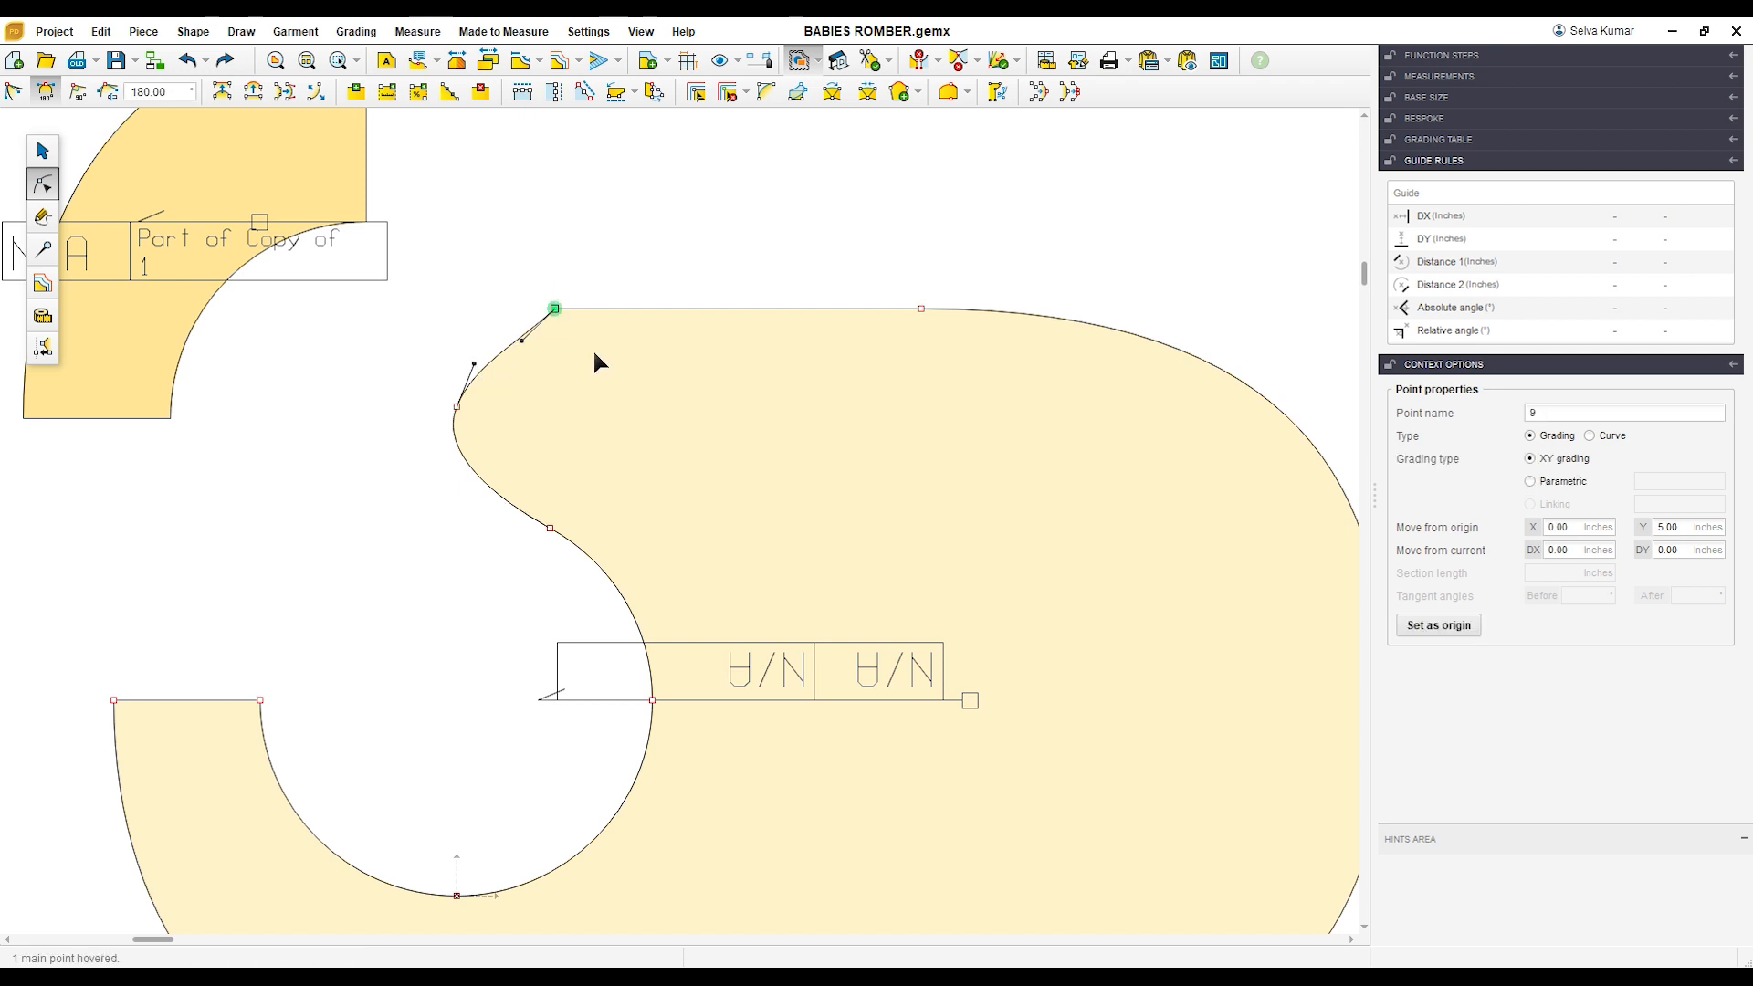
{"action": "left_click", "coordinate": [46, 91]}
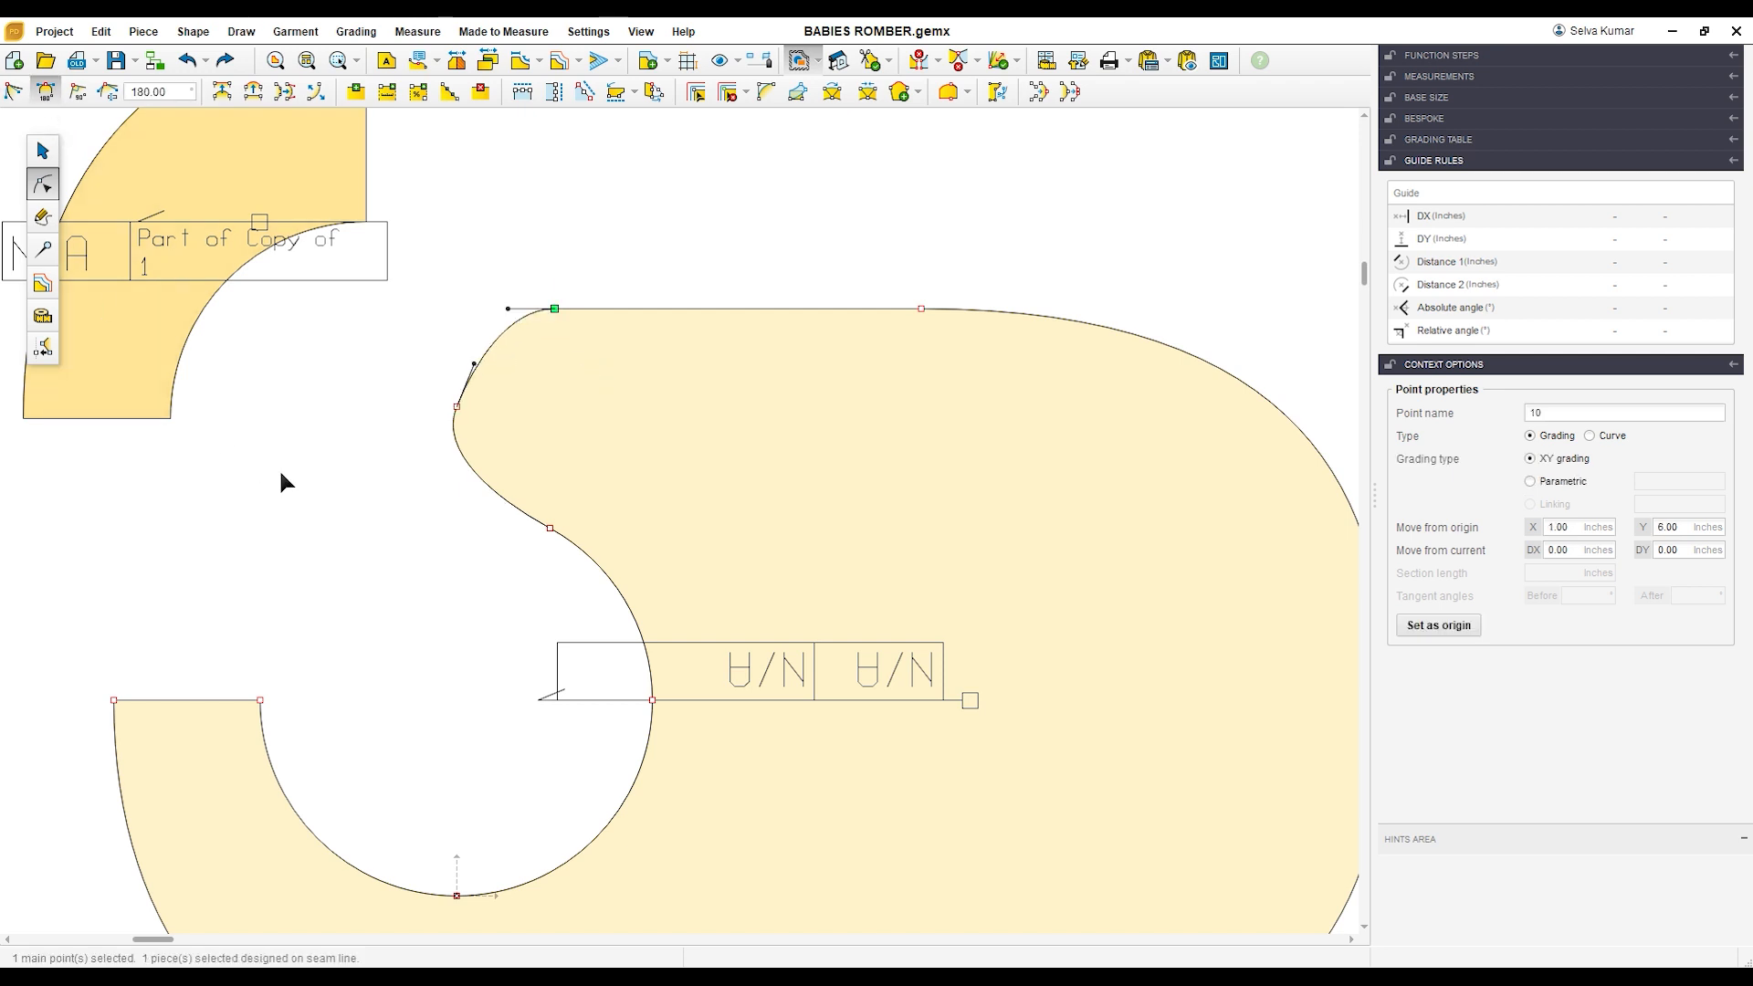
Step: Adjust the tangent handles of the merged piece's strap-end tip point to vertical and lengthen the lower one for a fuller round
{"action": "left_click", "coordinate": [478, 367]}
{"action": "left_click_drag", "start_coordinate": [478, 367], "coordinate": [467, 356]}
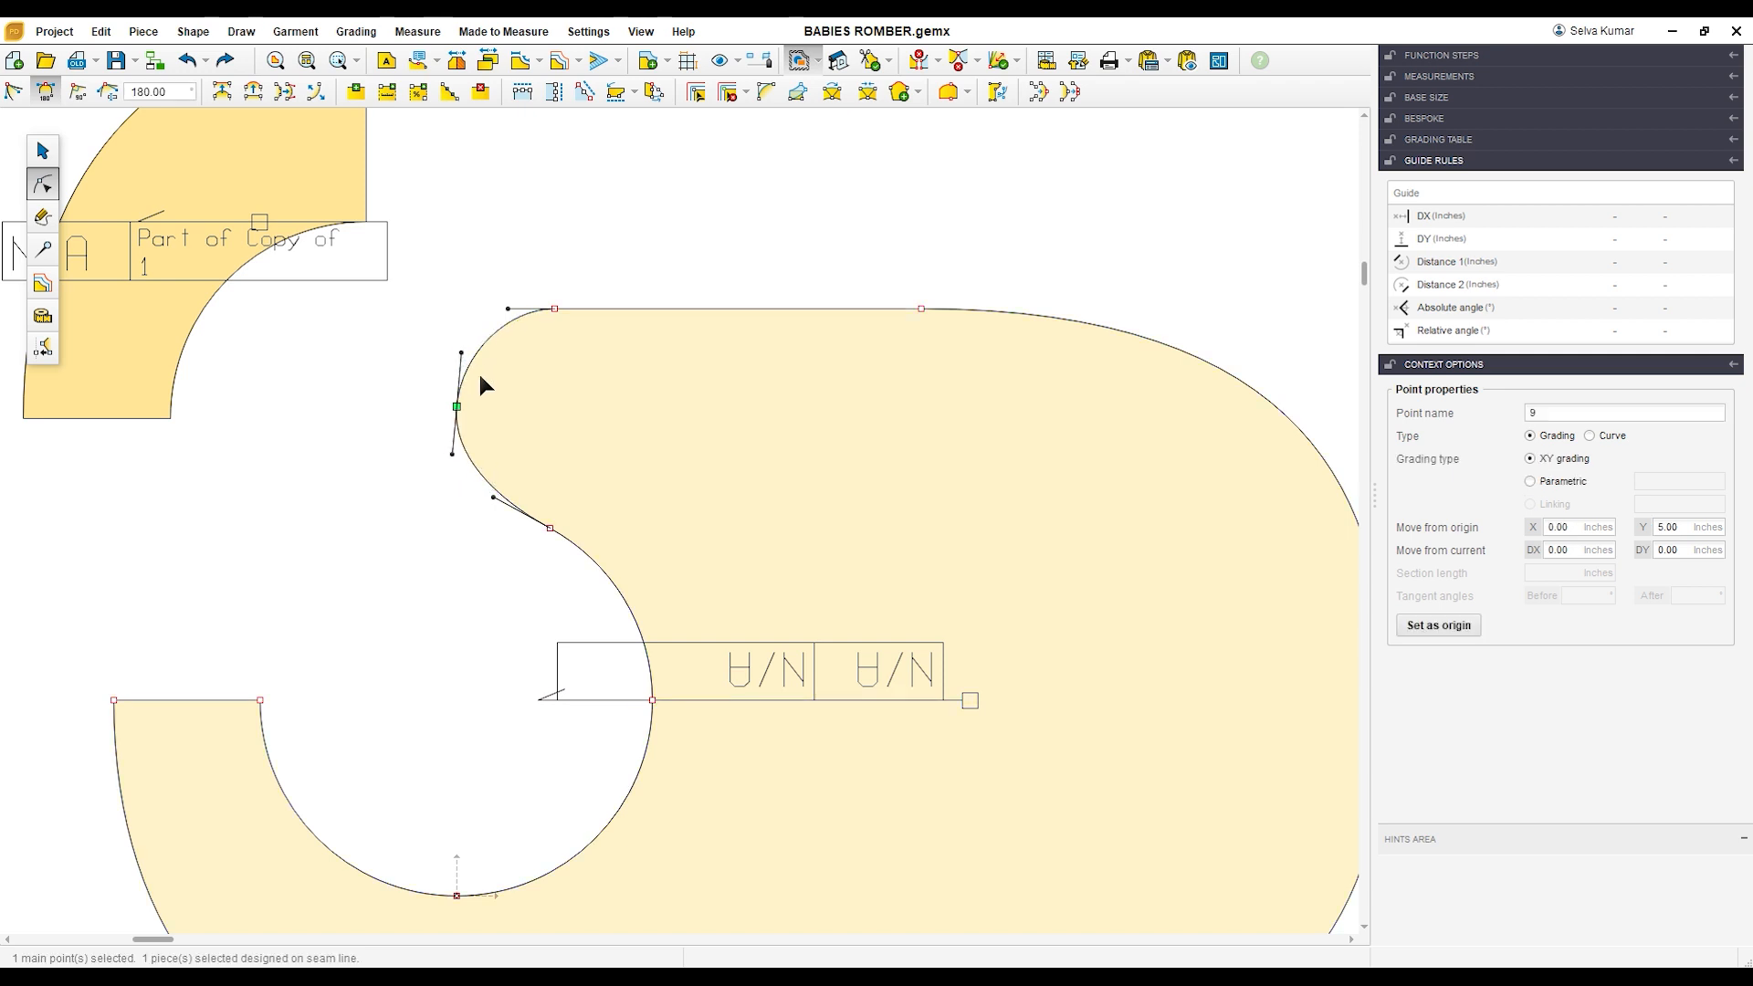
{"action": "scroll", "coordinate": [486, 388], "scroll_direction": "up", "scroll_amount": 1}
{"action": "left_click_drag", "start_coordinate": [457, 341], "coordinate": [451, 338]}
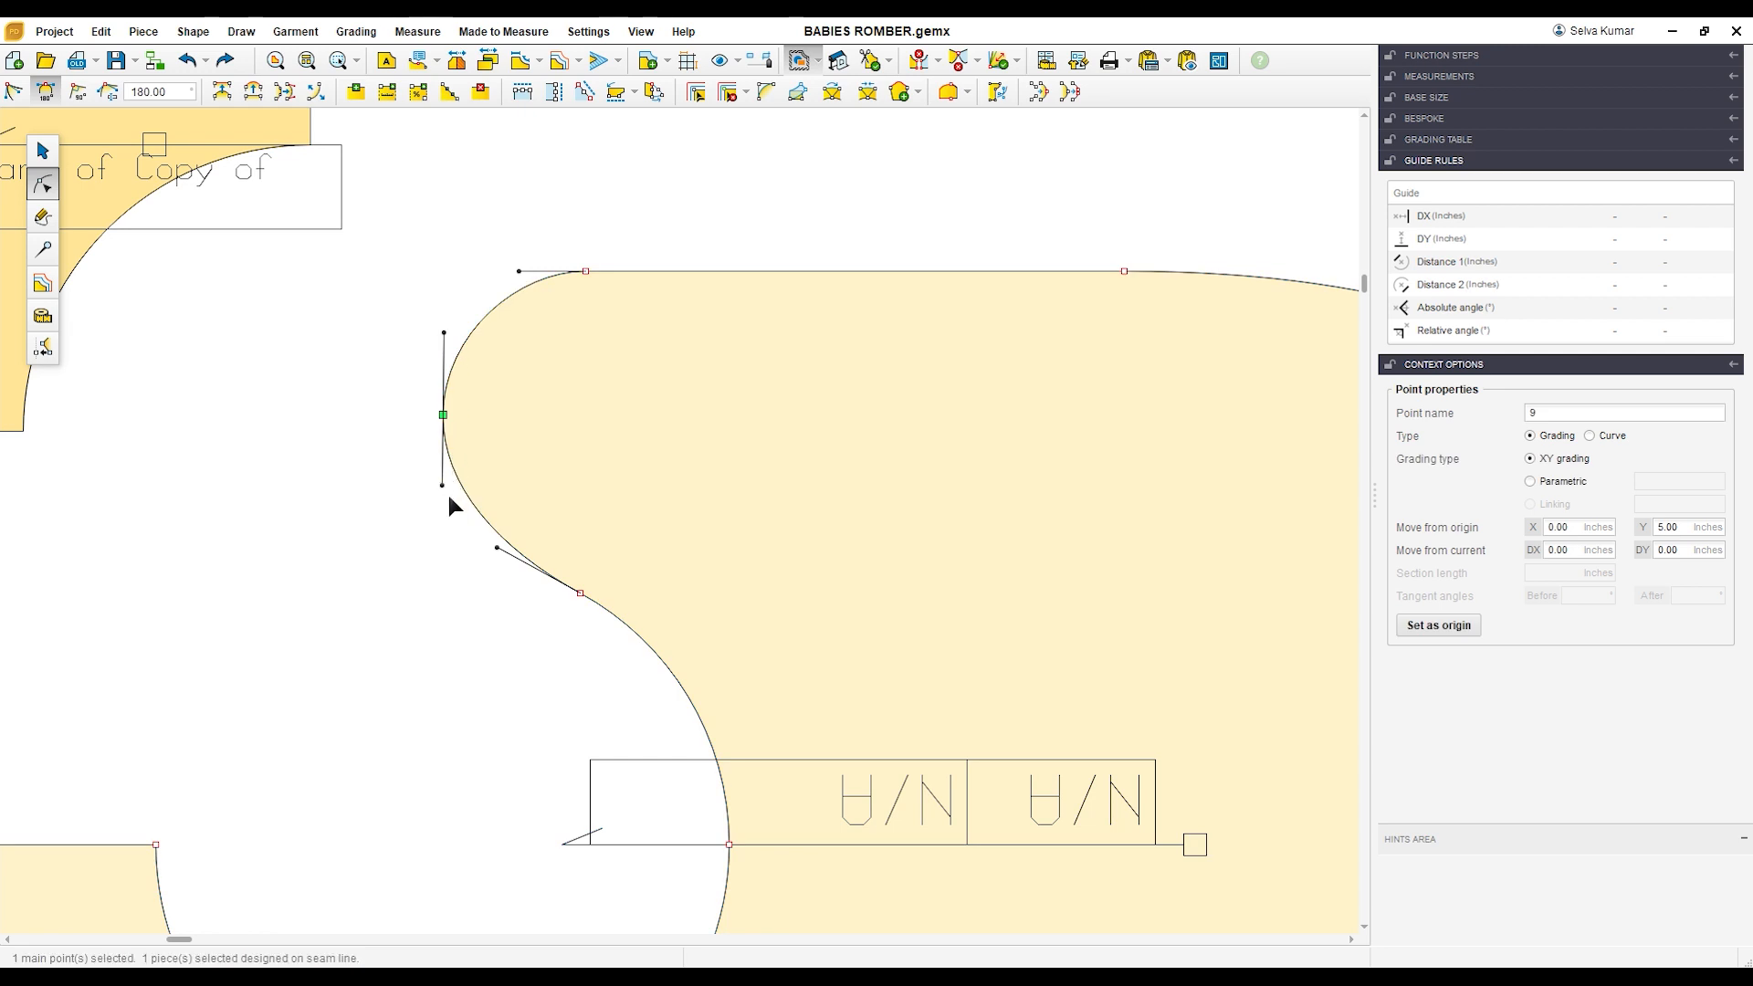
{"action": "left_click", "coordinate": [397, 362]}
{"action": "left_click", "coordinate": [508, 429]}
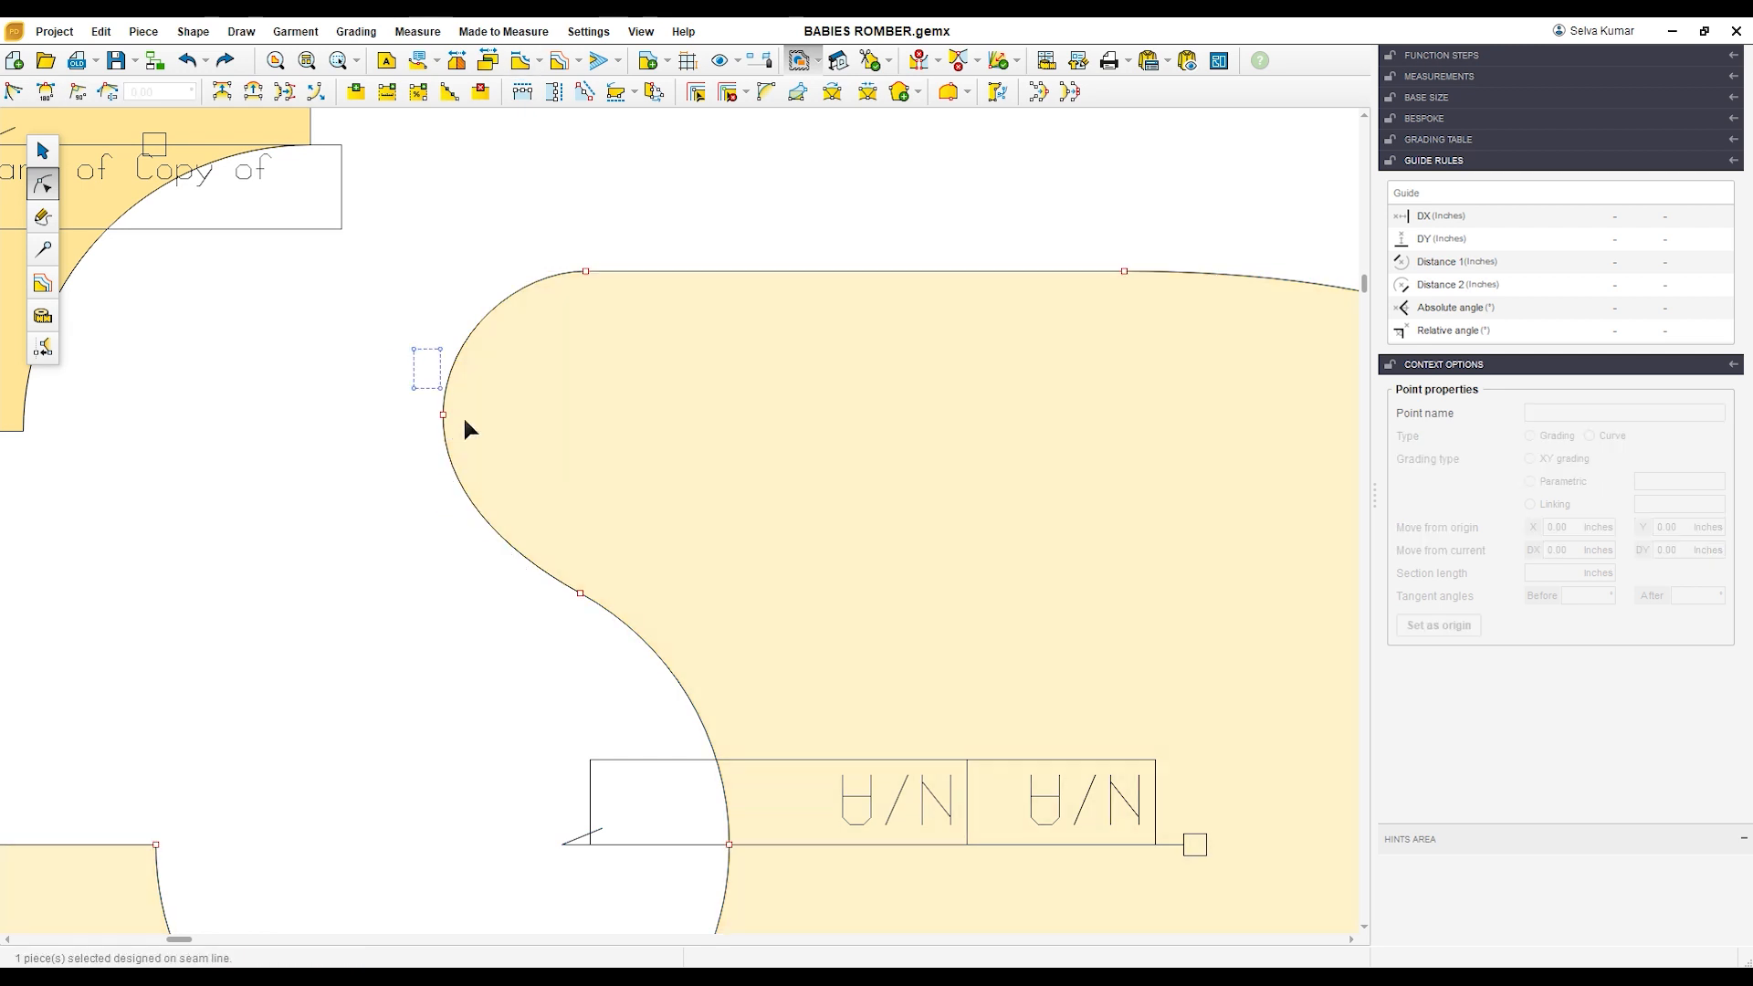
{"action": "left_click", "coordinate": [443, 415]}
{"action": "left_click_drag", "start_coordinate": [451, 493], "coordinate": [443, 527]}
{"action": "left_click", "coordinate": [358, 498]}
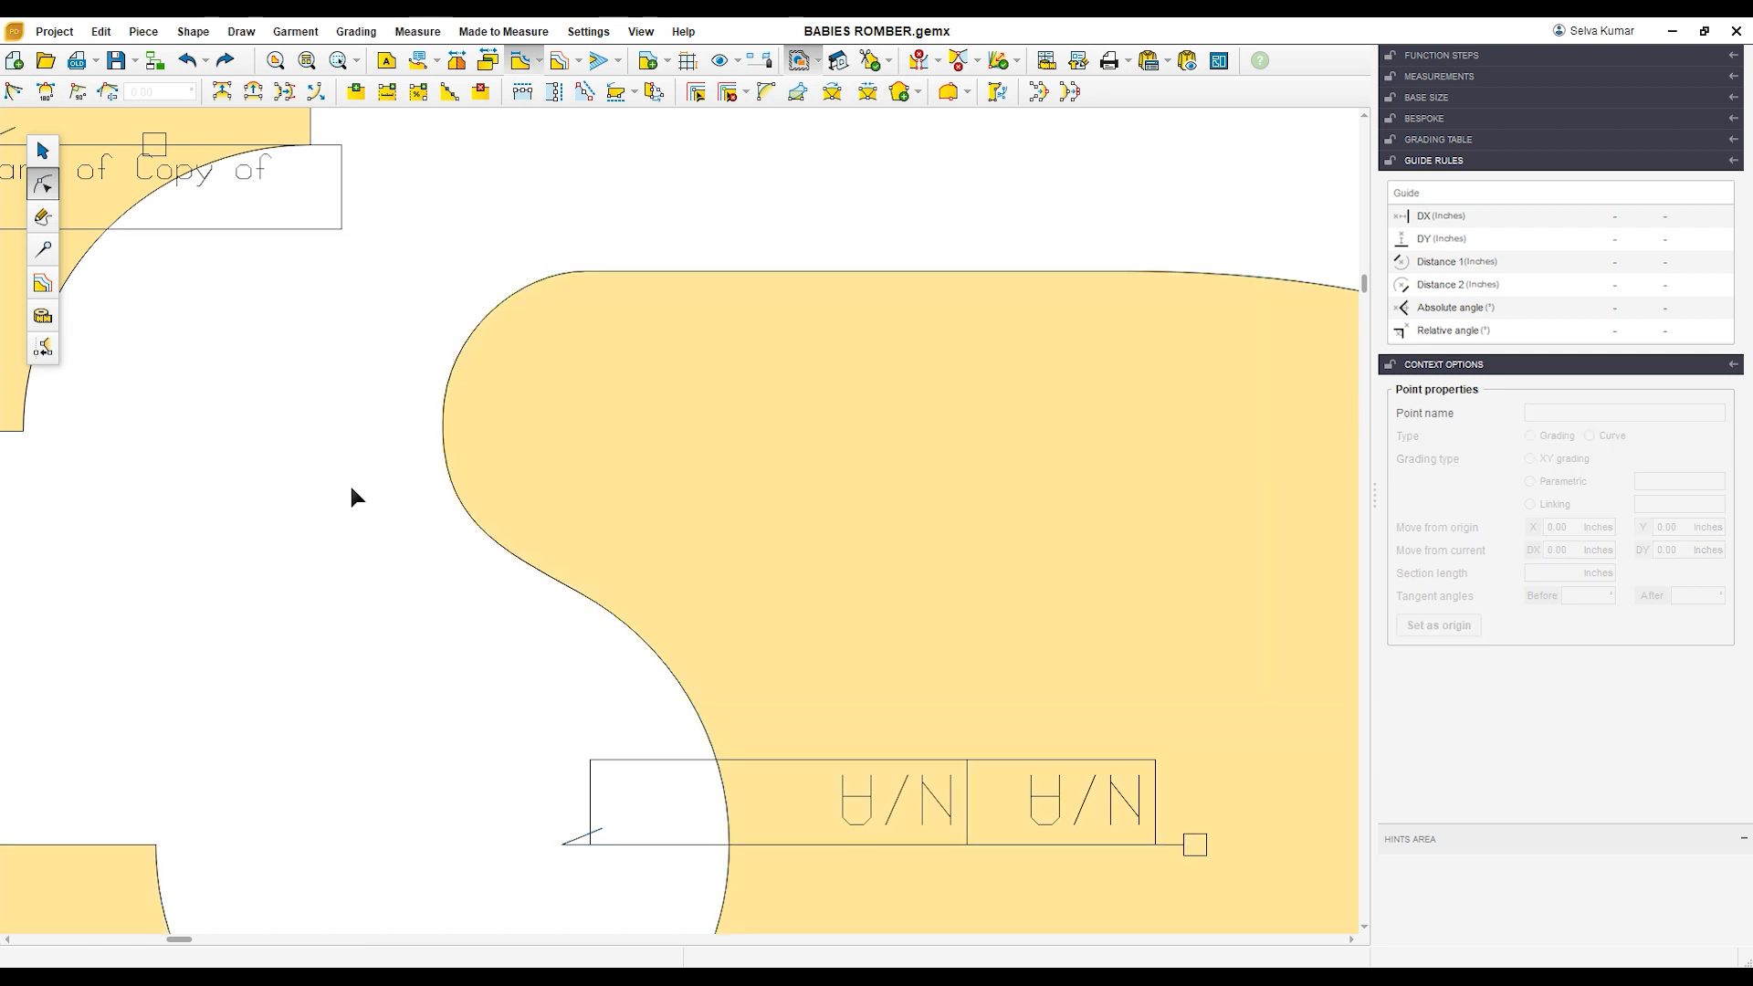
Step: Move the merged piece to the right and place the curved strap piece in the gap beside its open end
{"action": "scroll", "coordinate": [349, 482], "scroll_direction": "down", "scroll_amount": 3}
{"action": "left_click", "coordinate": [619, 528]}
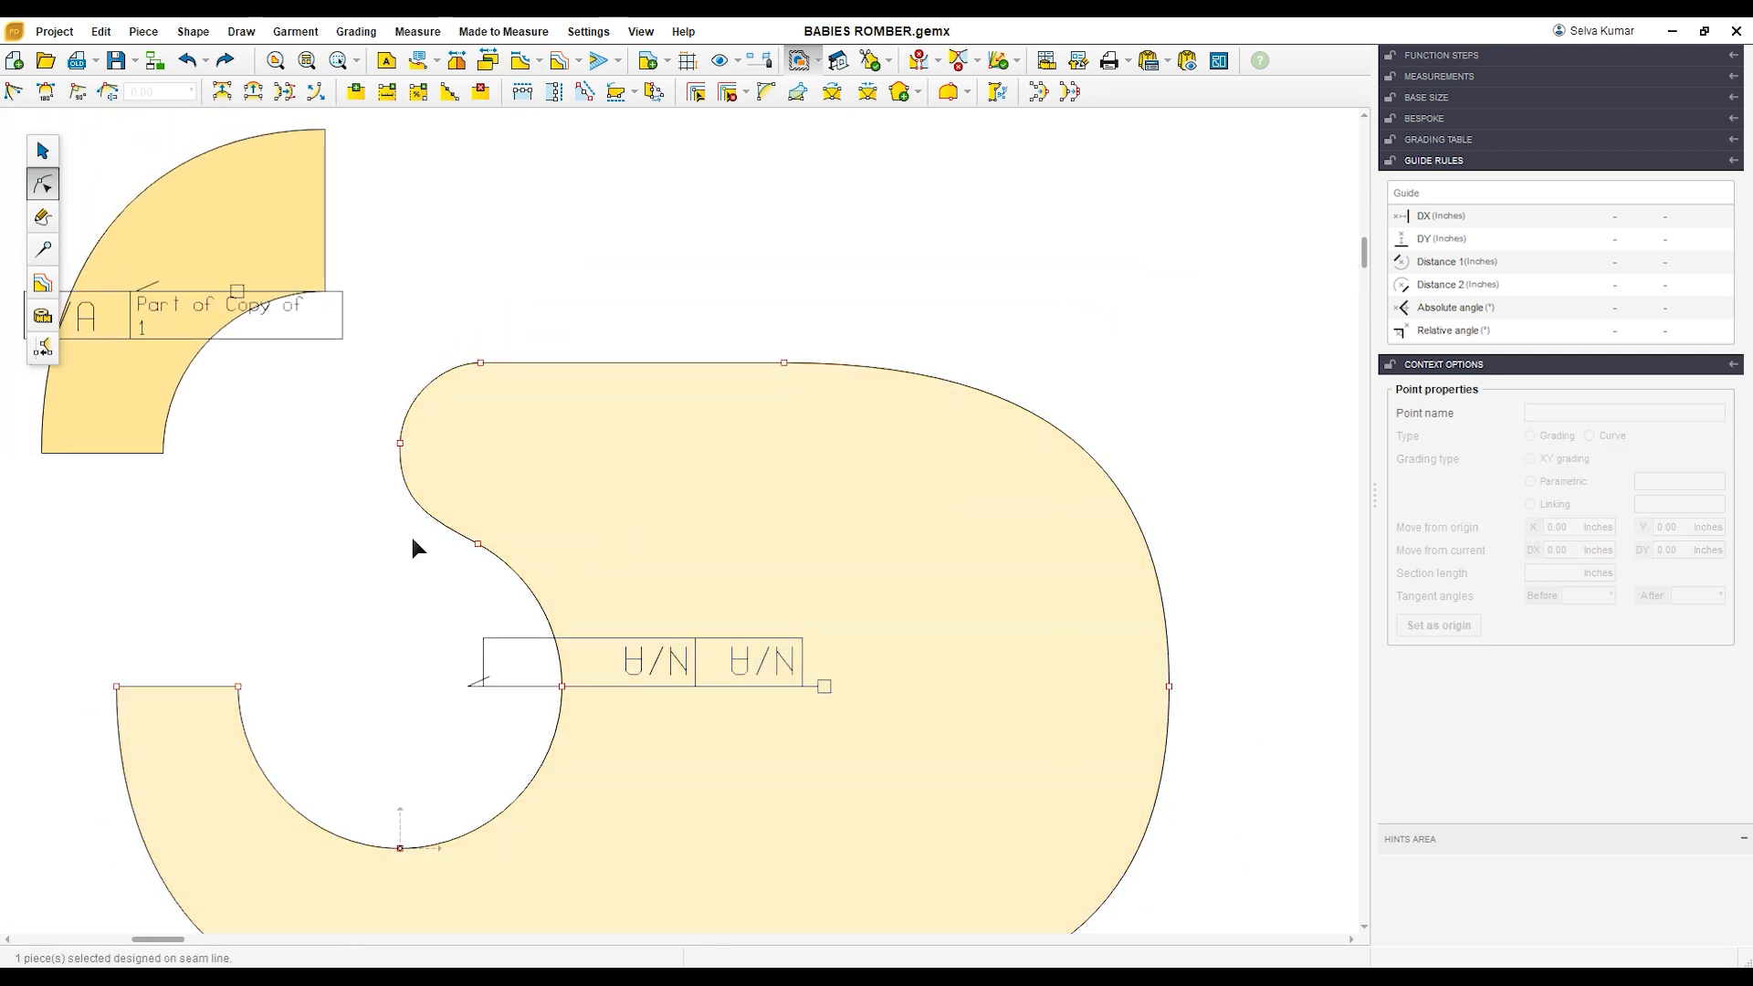
{"action": "left_click", "coordinate": [33, 154]}
{"action": "left_click_drag", "start_coordinate": [568, 483], "coordinate": [698, 473]}
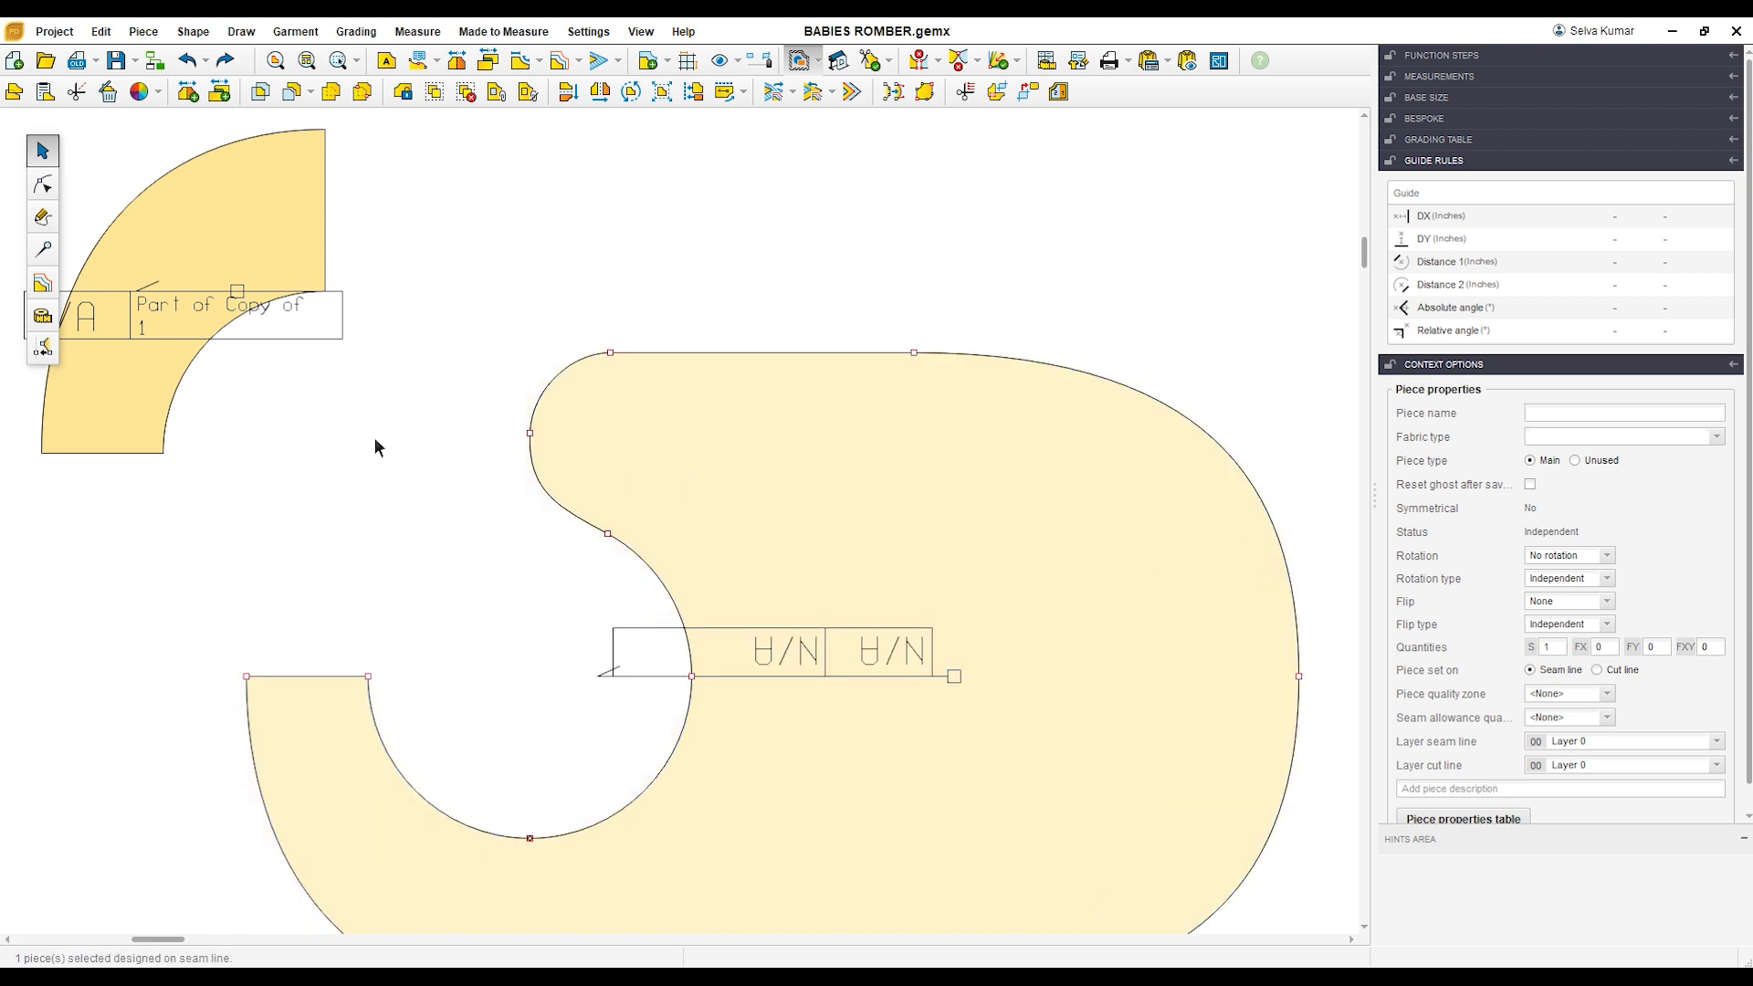
{"action": "left_click_drag", "start_coordinate": [232, 252], "coordinate": [336, 329]}
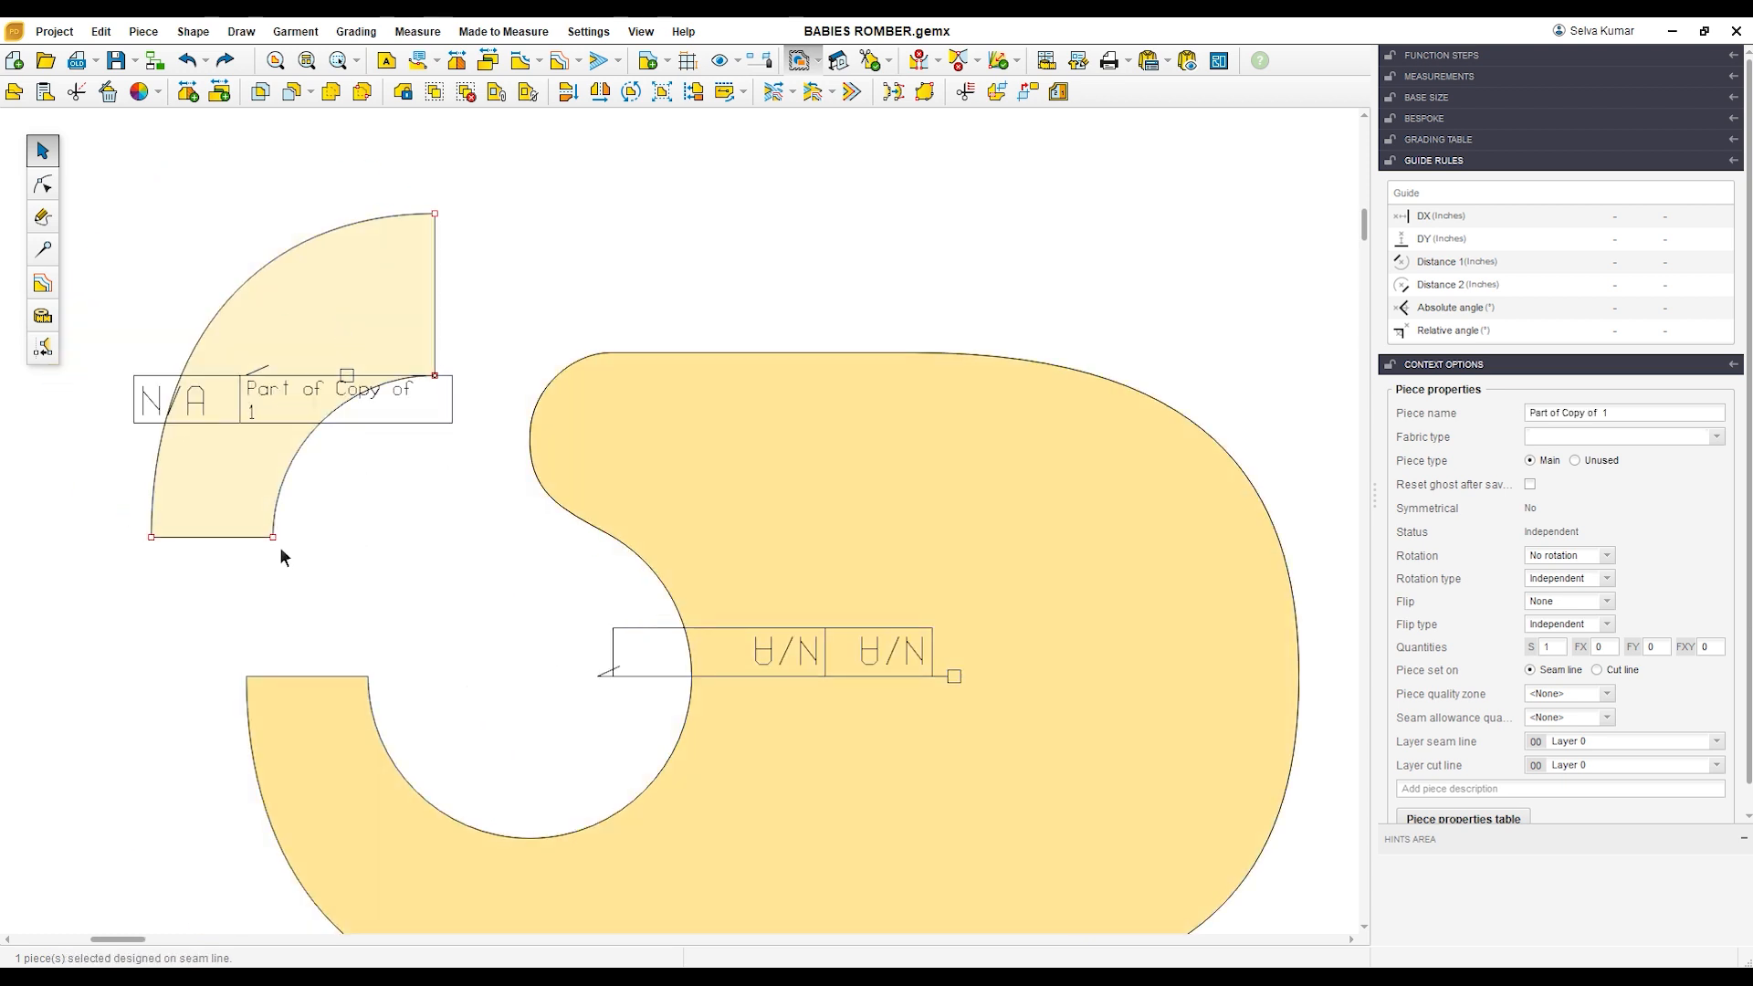
{"action": "left_click_drag", "start_coordinate": [278, 544], "coordinate": [277, 570]}
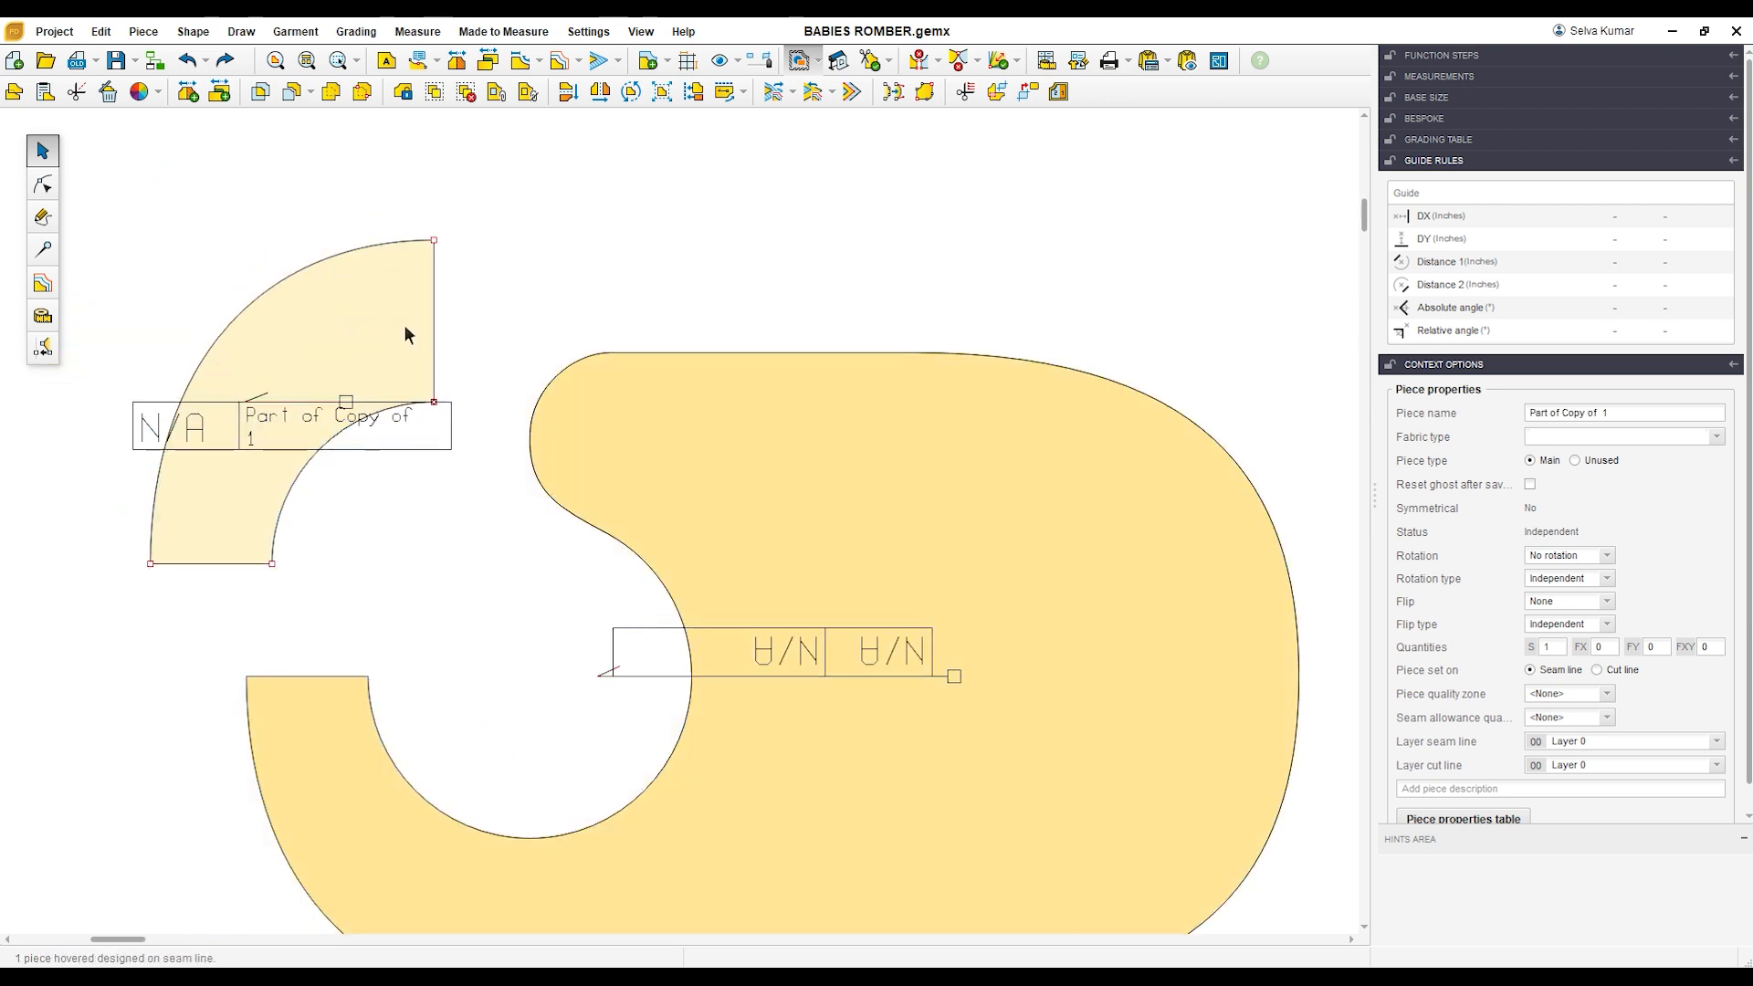
Step: Divide the curved strap piece's vertical end edge into 2 parts
{"action": "scroll", "coordinate": [408, 321], "scroll_direction": "up", "scroll_amount": 1}
{"action": "left_click", "coordinate": [49, 187]}
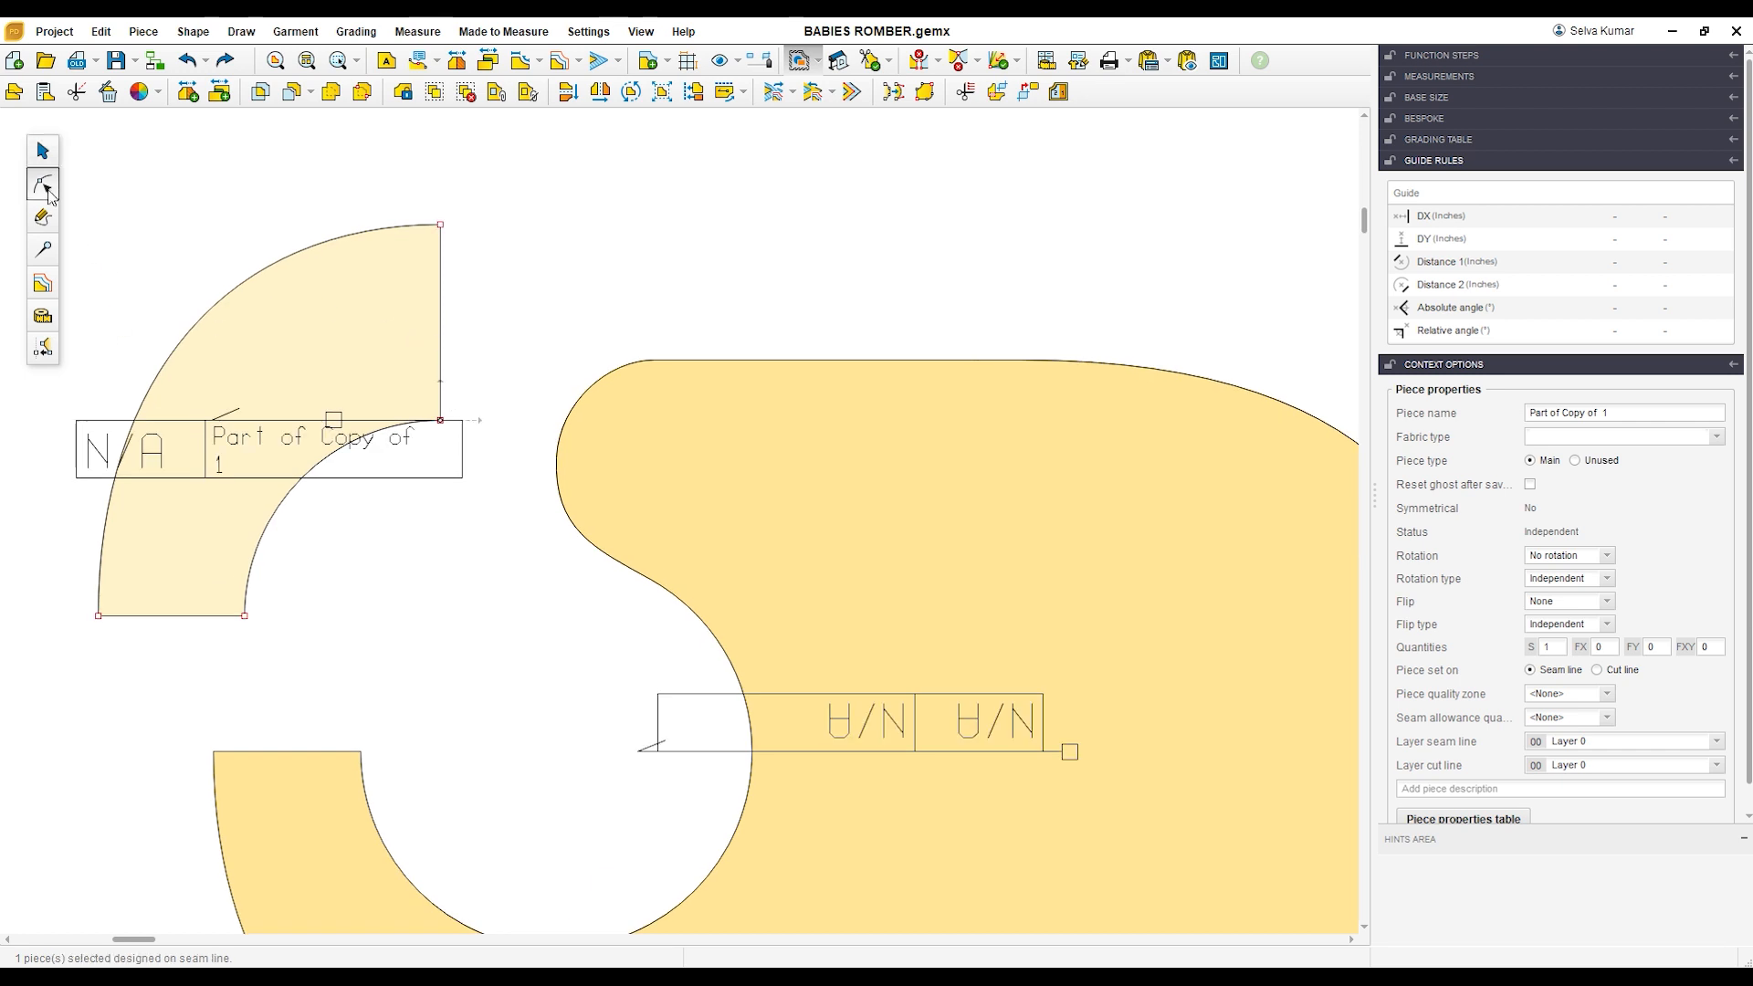
{"action": "left_click", "coordinate": [444, 327]}
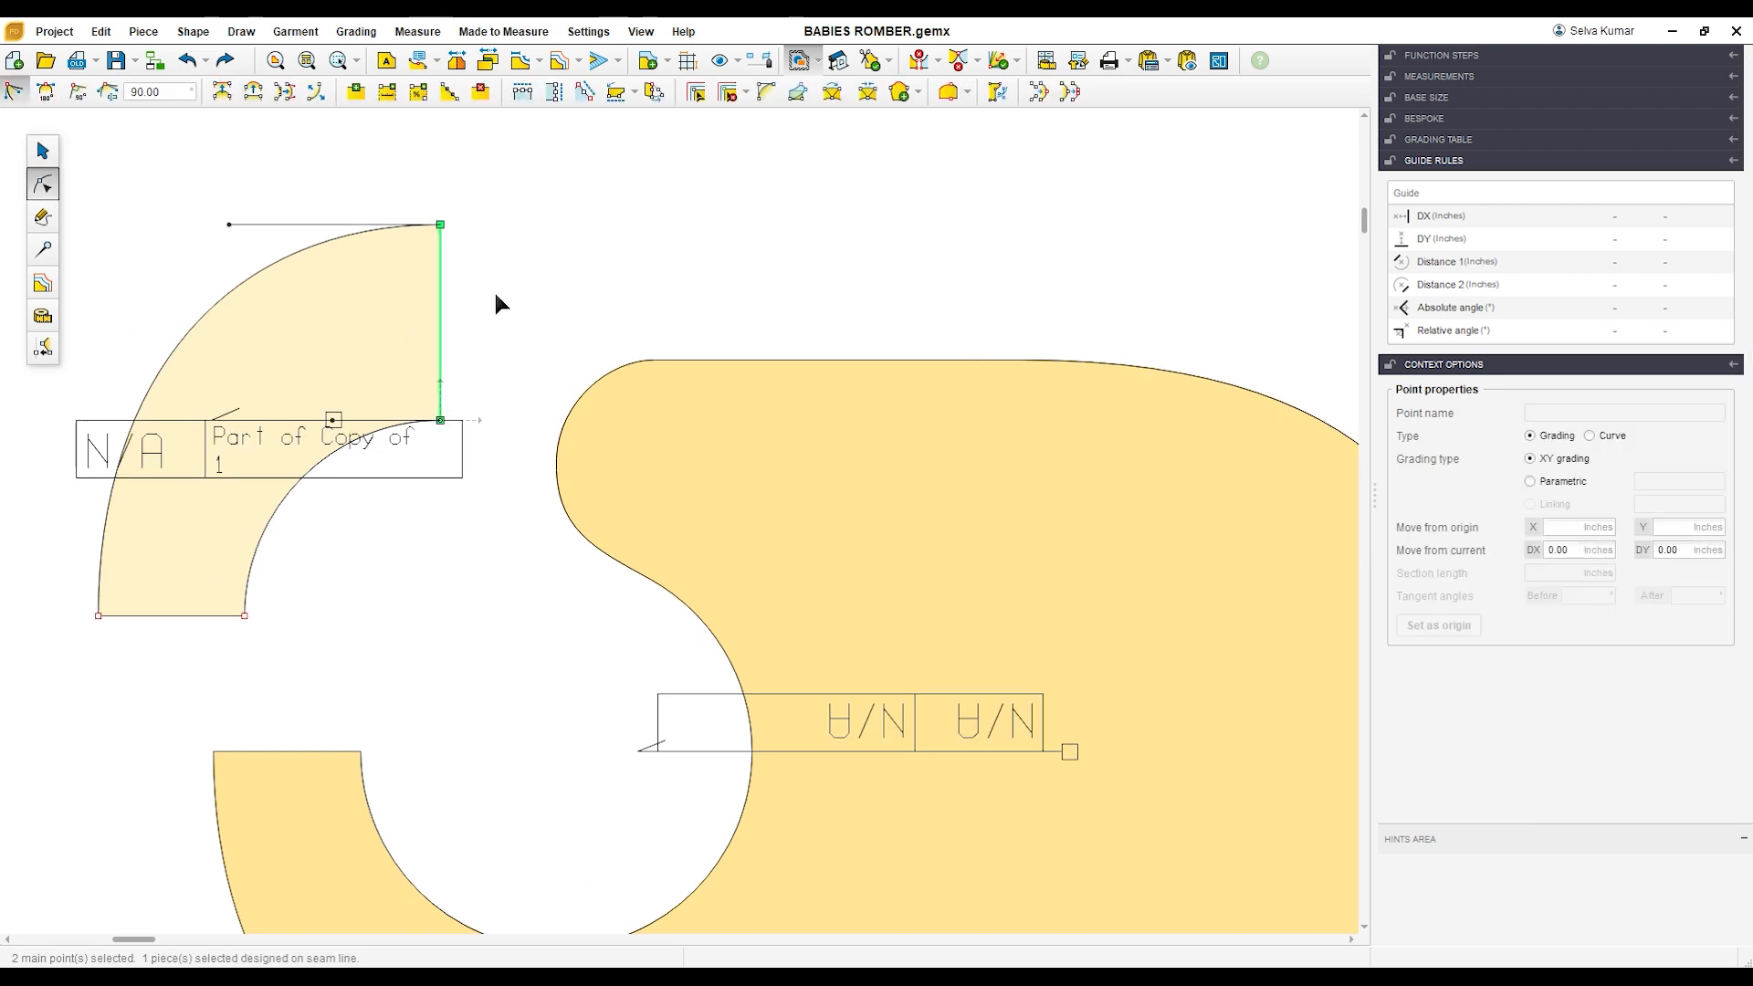
{"action": "left_click", "coordinate": [448, 92]}
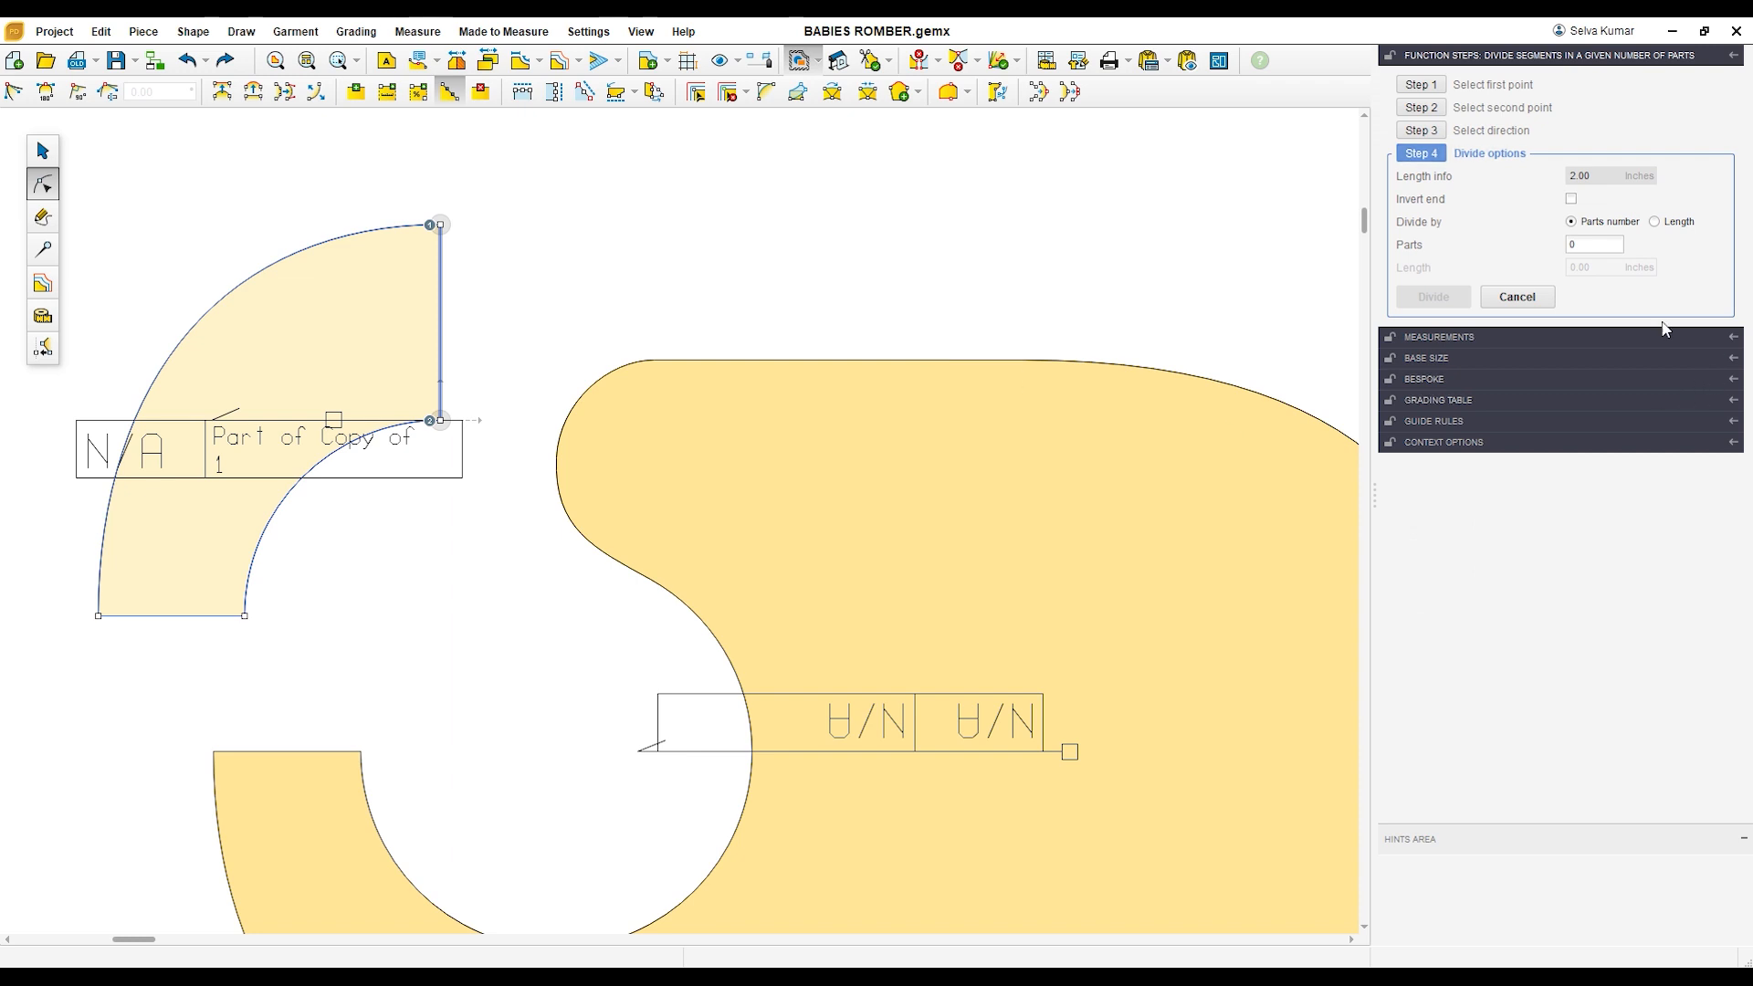
{"action": "left_click", "coordinate": [1600, 251]}
{"action": "type", "text": "2"}
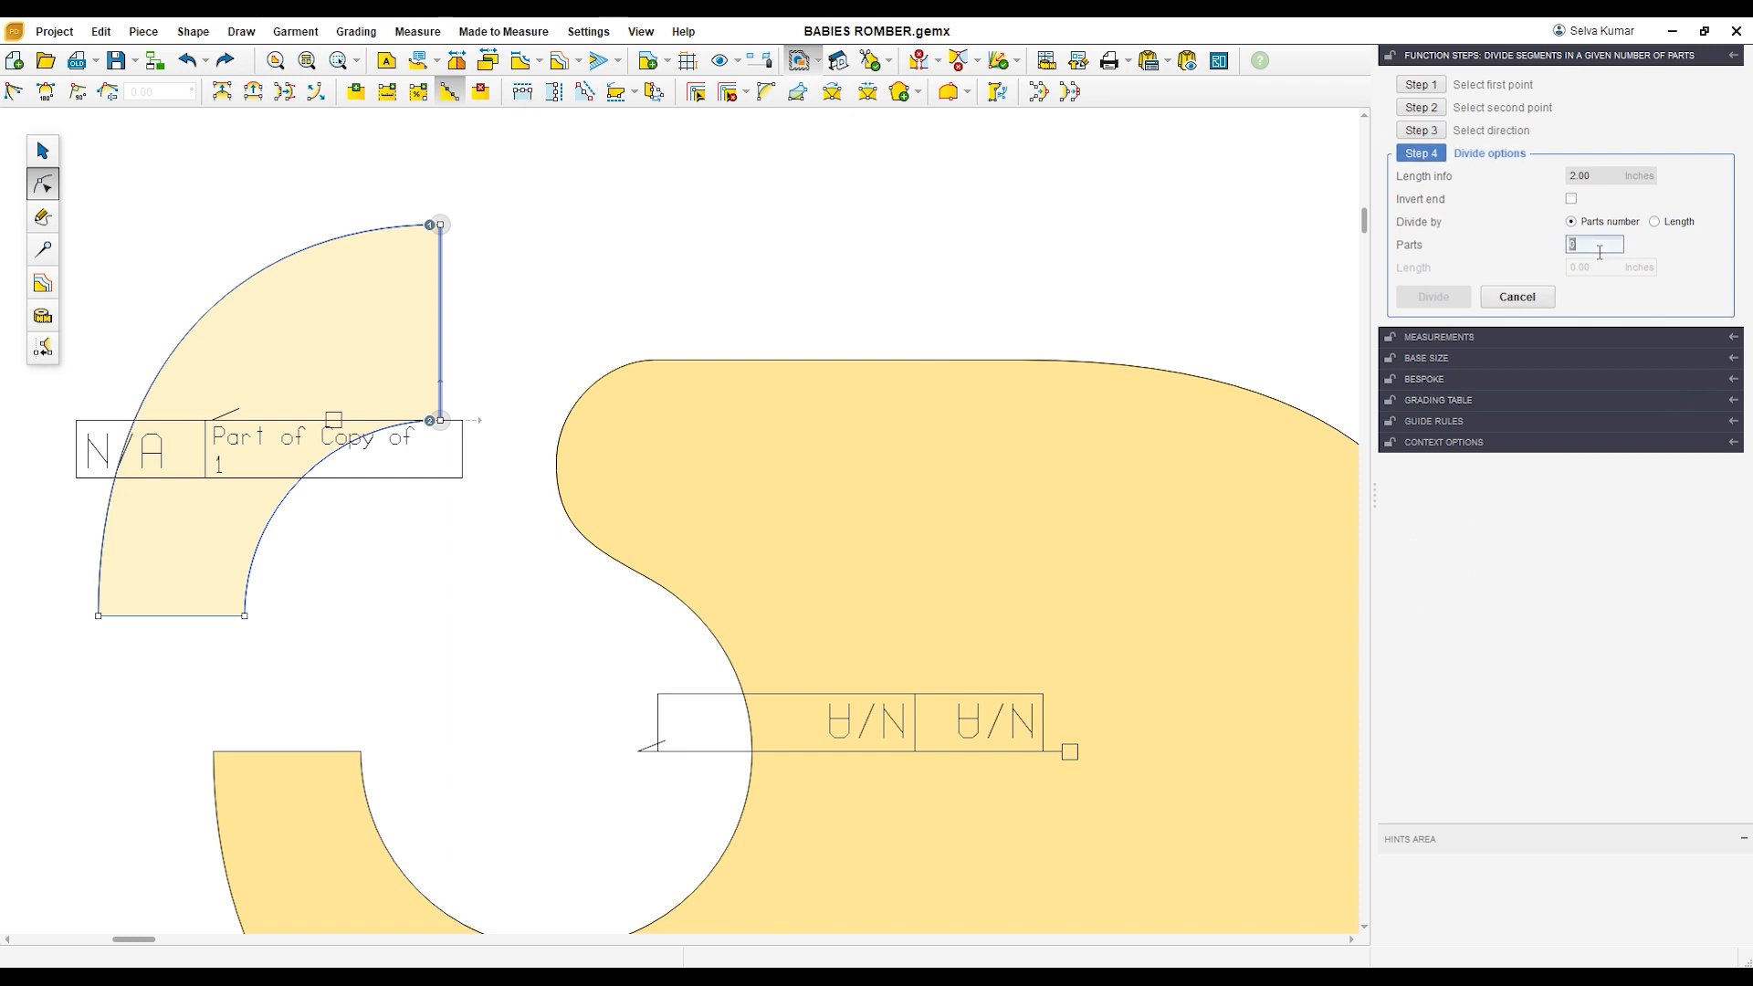
{"action": "left_click", "coordinate": [1434, 297]}
Step: Add a point on the strap piece's outer curve at a distance of -1 inch from the curve's upper end point
{"action": "left_click", "coordinate": [440, 223]}
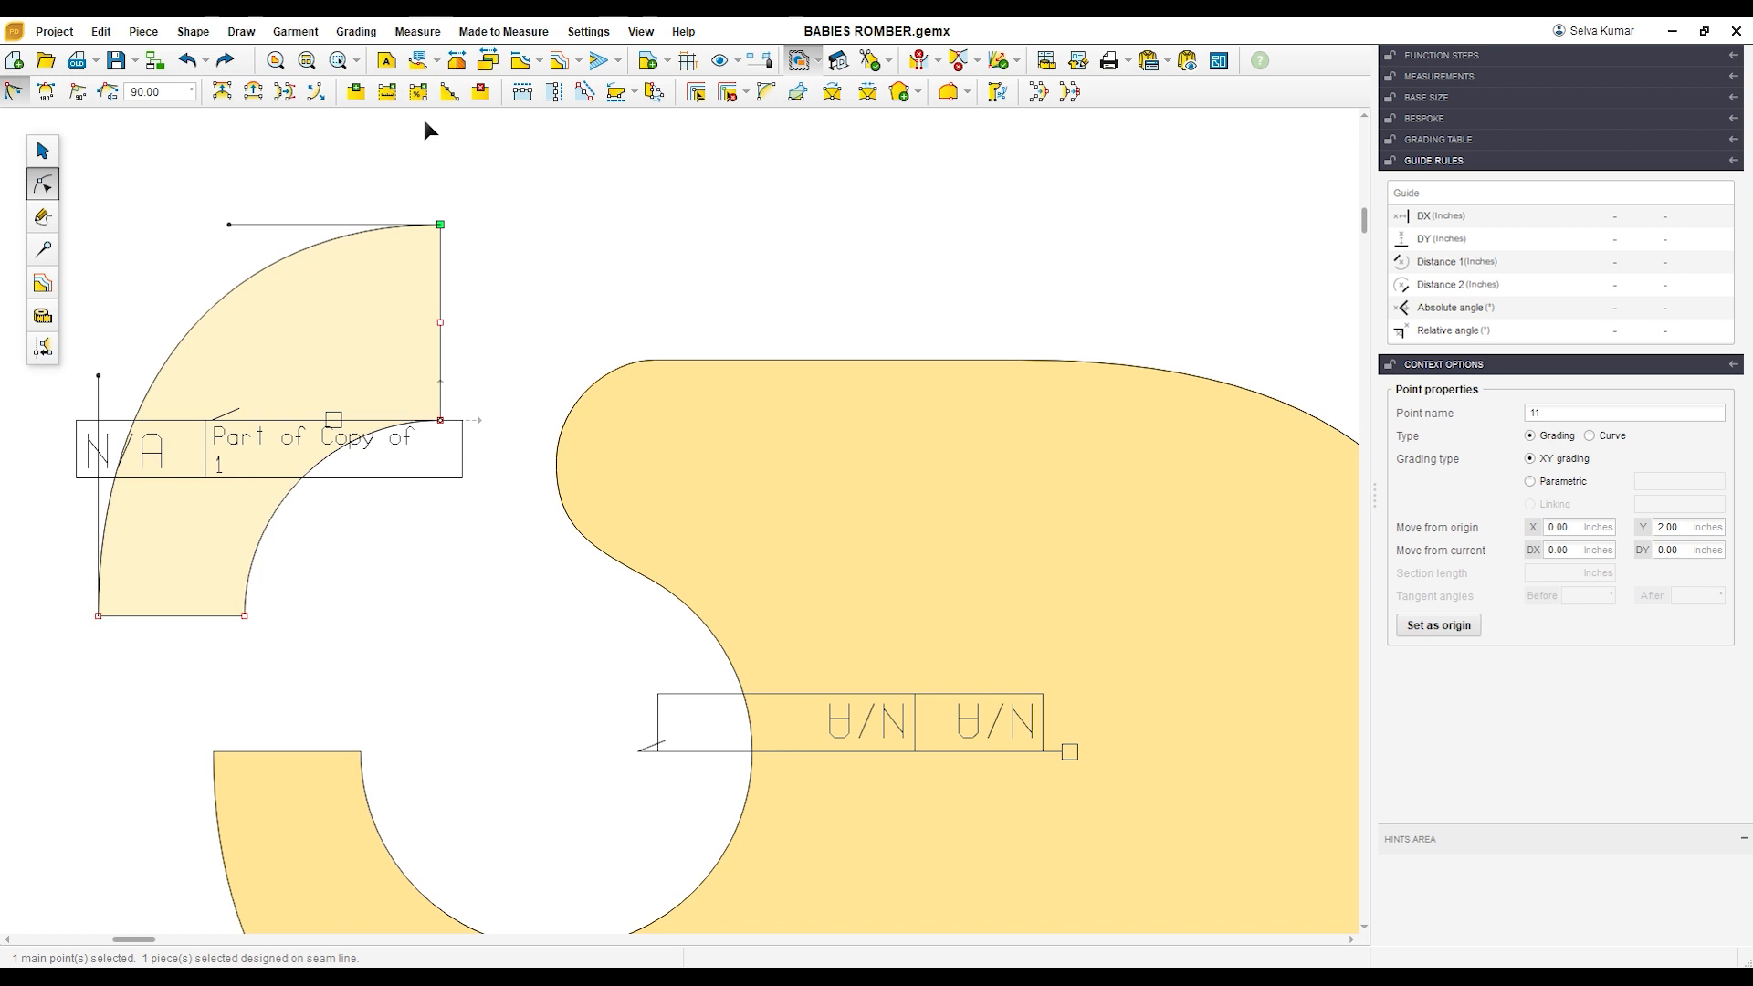
{"action": "left_click", "coordinate": [387, 91]}
{"action": "left_click", "coordinate": [1587, 131]}
{"action": "type", "text": "-1"}
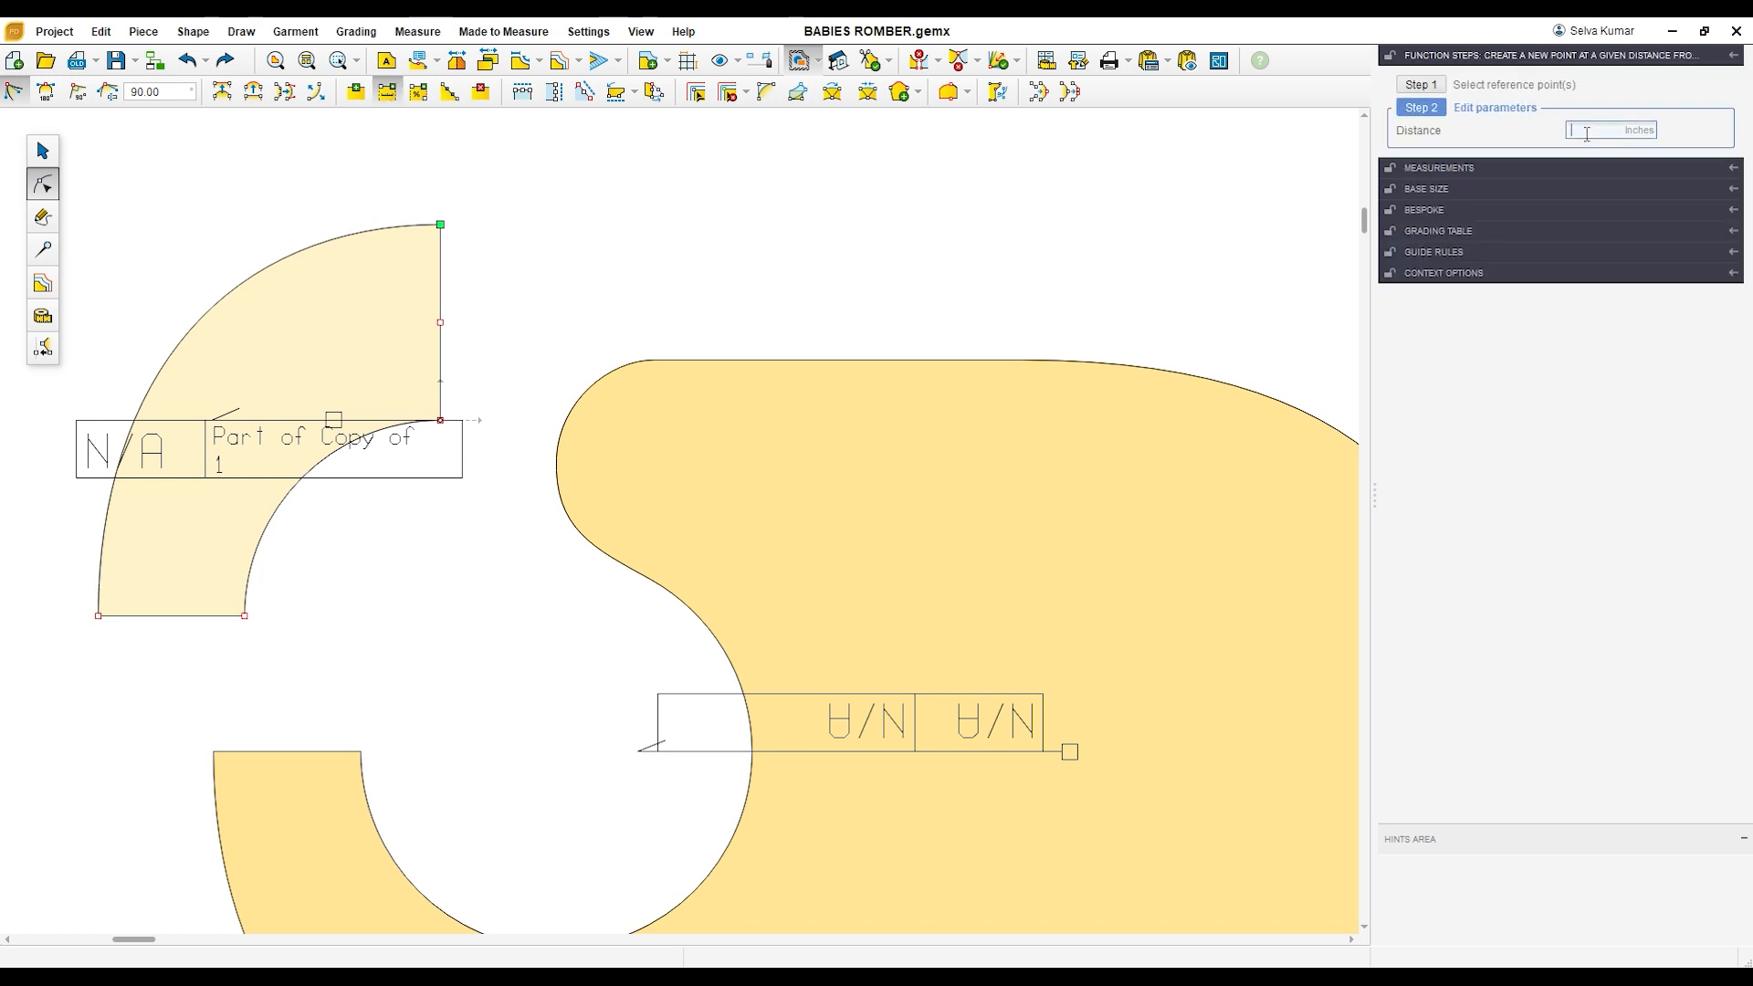
{"action": "key", "text": "Return"}
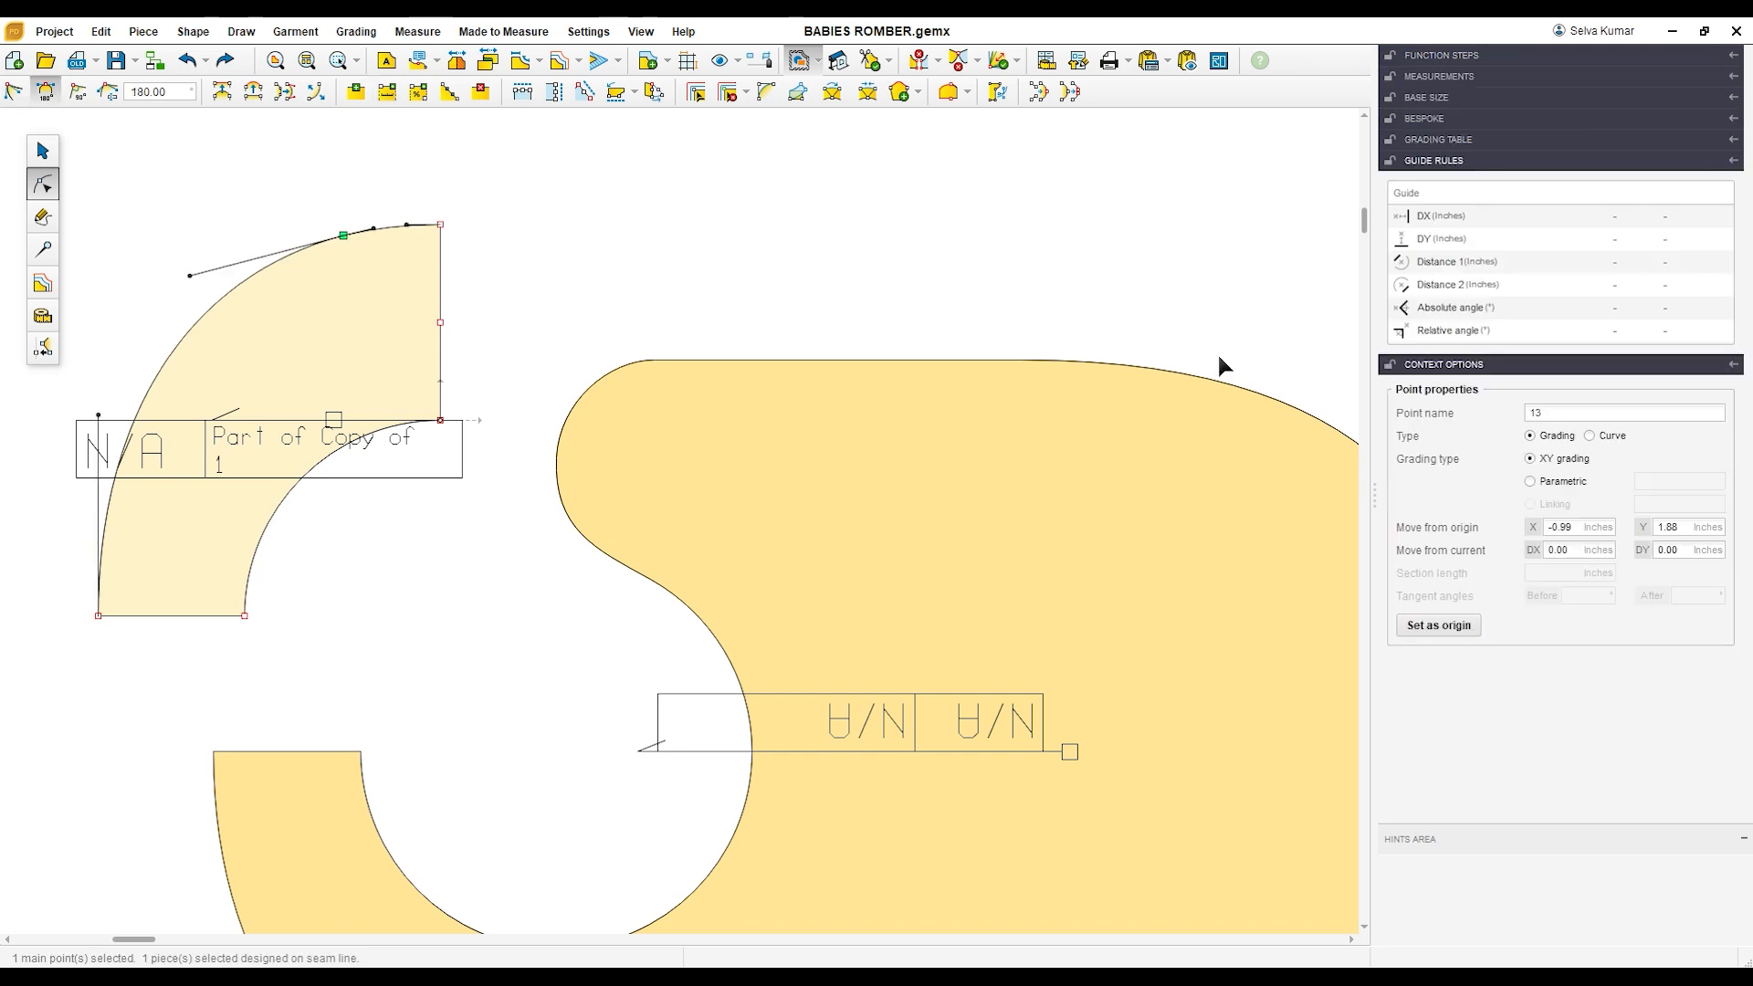
Step: Add a point on the strap piece's inner curve at the same distance from that curve's upper end point
{"action": "left_click_drag", "start_coordinate": [404, 384], "coordinate": [457, 473]}
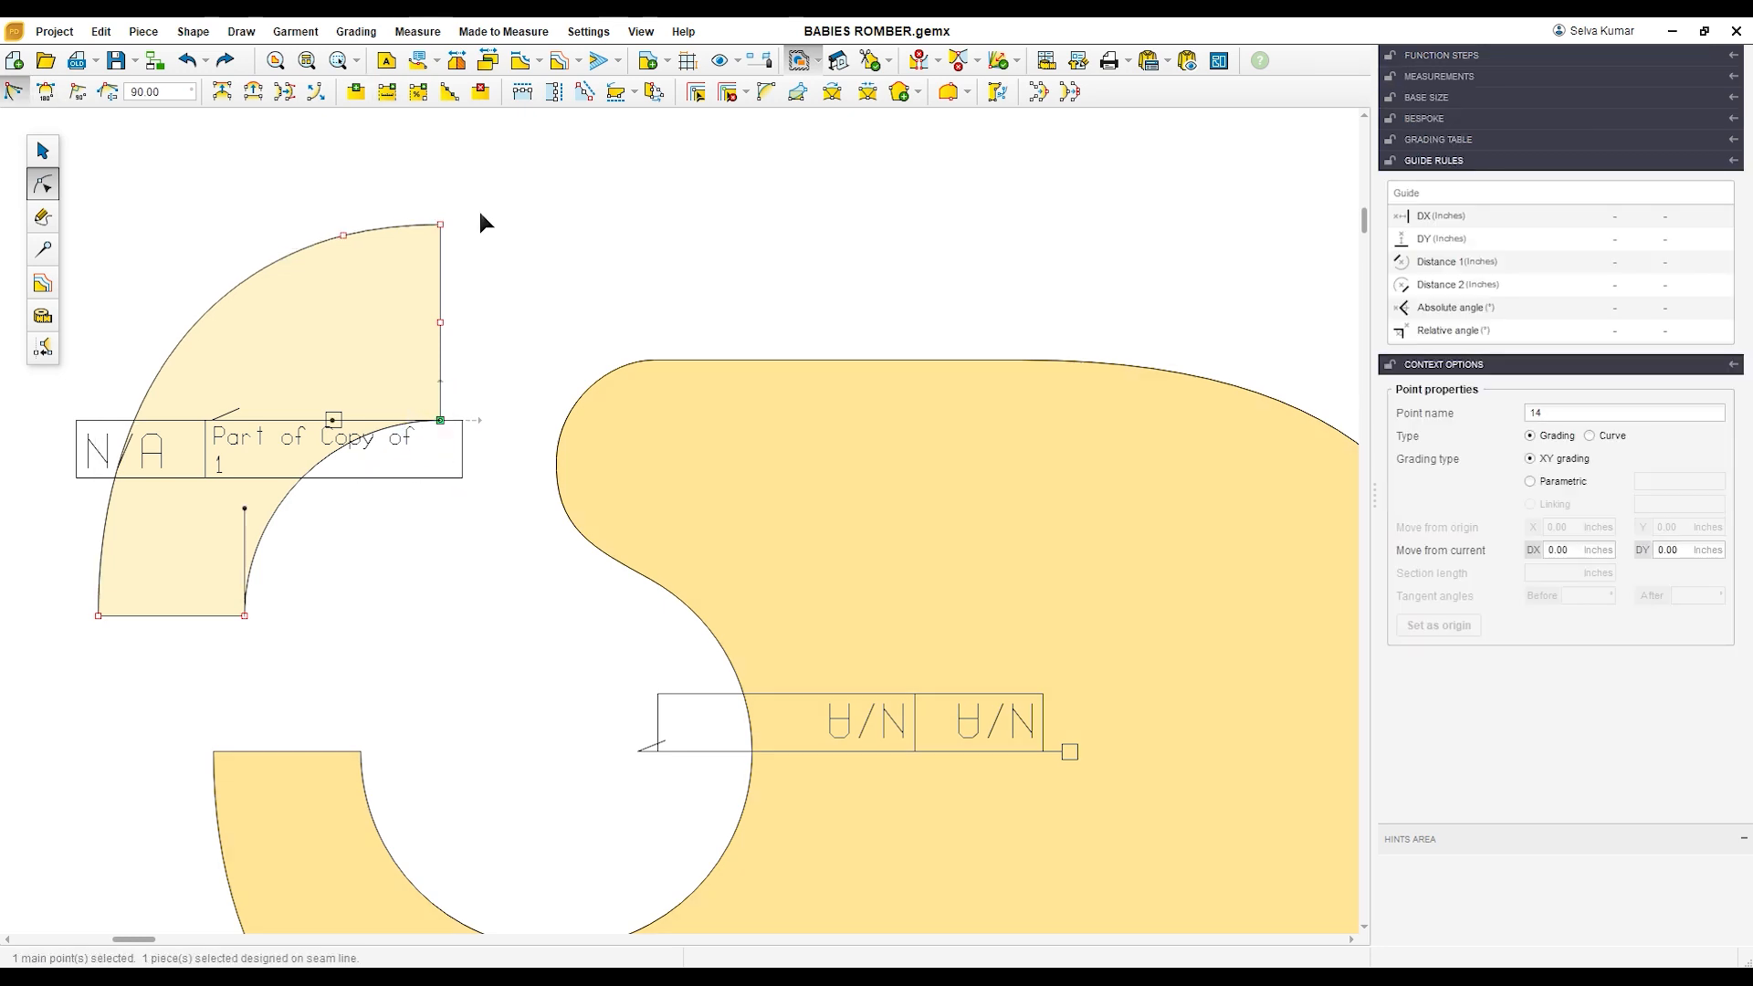
{"action": "left_click", "coordinate": [397, 97]}
{"action": "left_click", "coordinate": [1587, 145]}
{"action": "key", "text": "Return"}
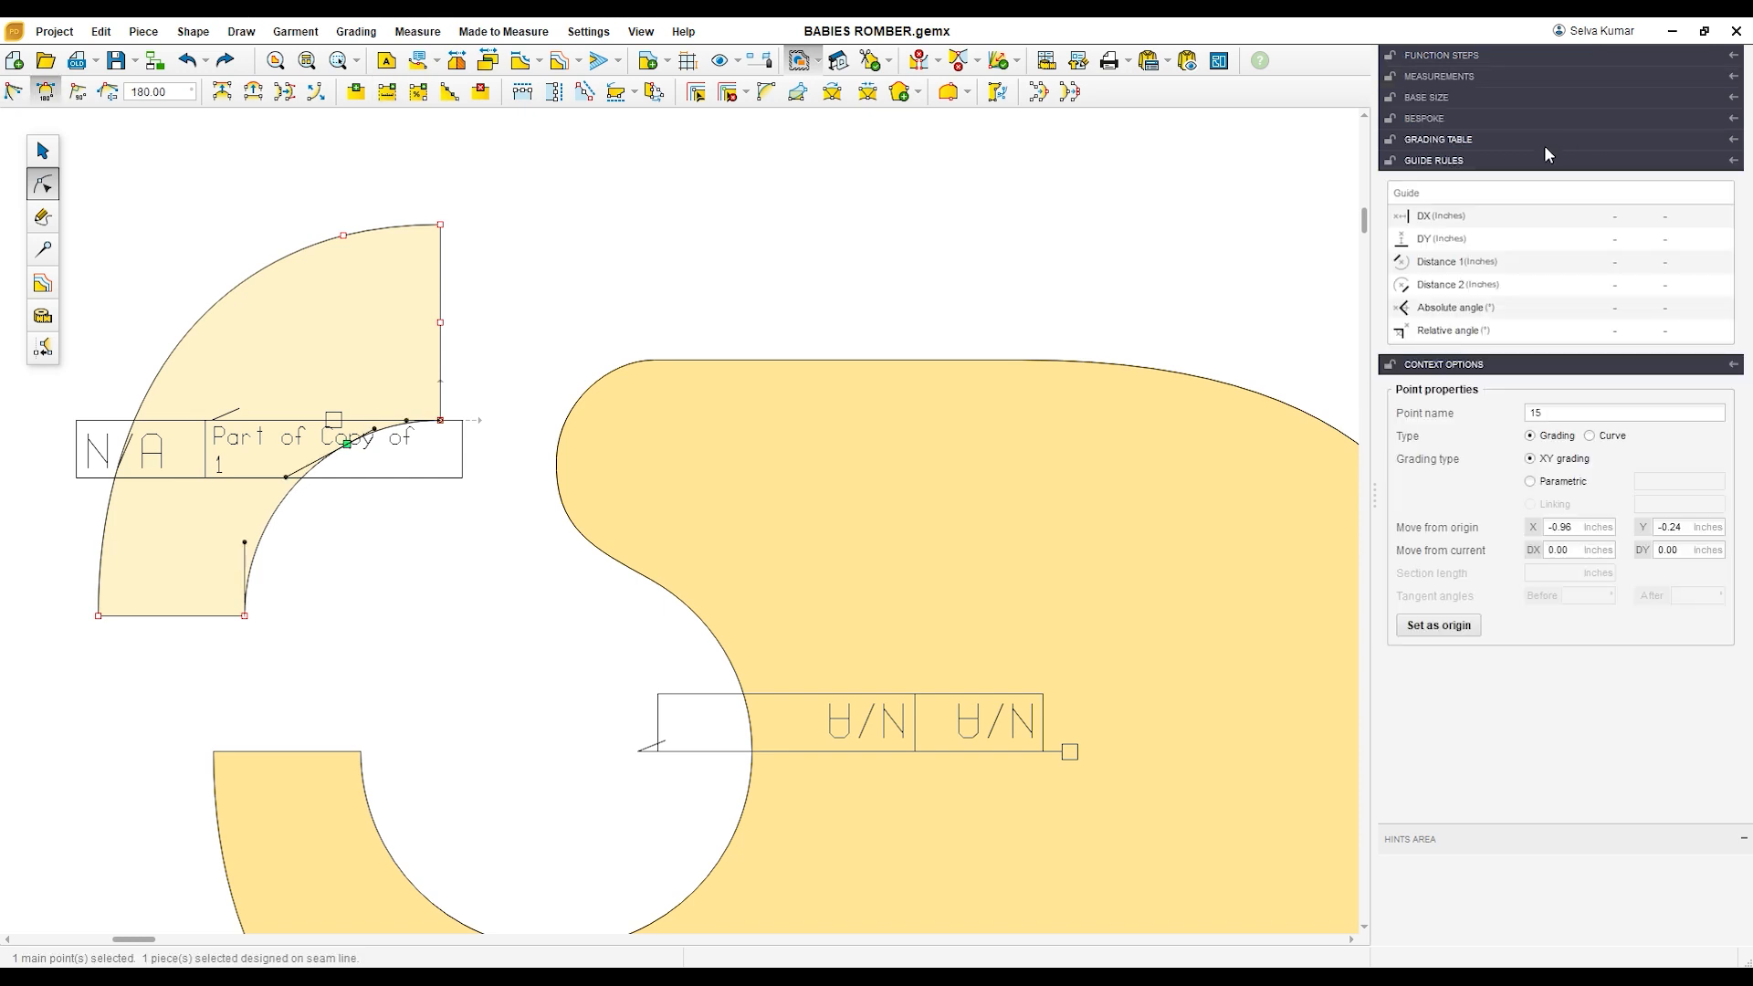
Step: Delete the two corner points of the strap piece's vertical end, leaving the midpoint as the rounded tip
{"action": "left_click_drag", "start_coordinate": [435, 215], "coordinate": [457, 244]}
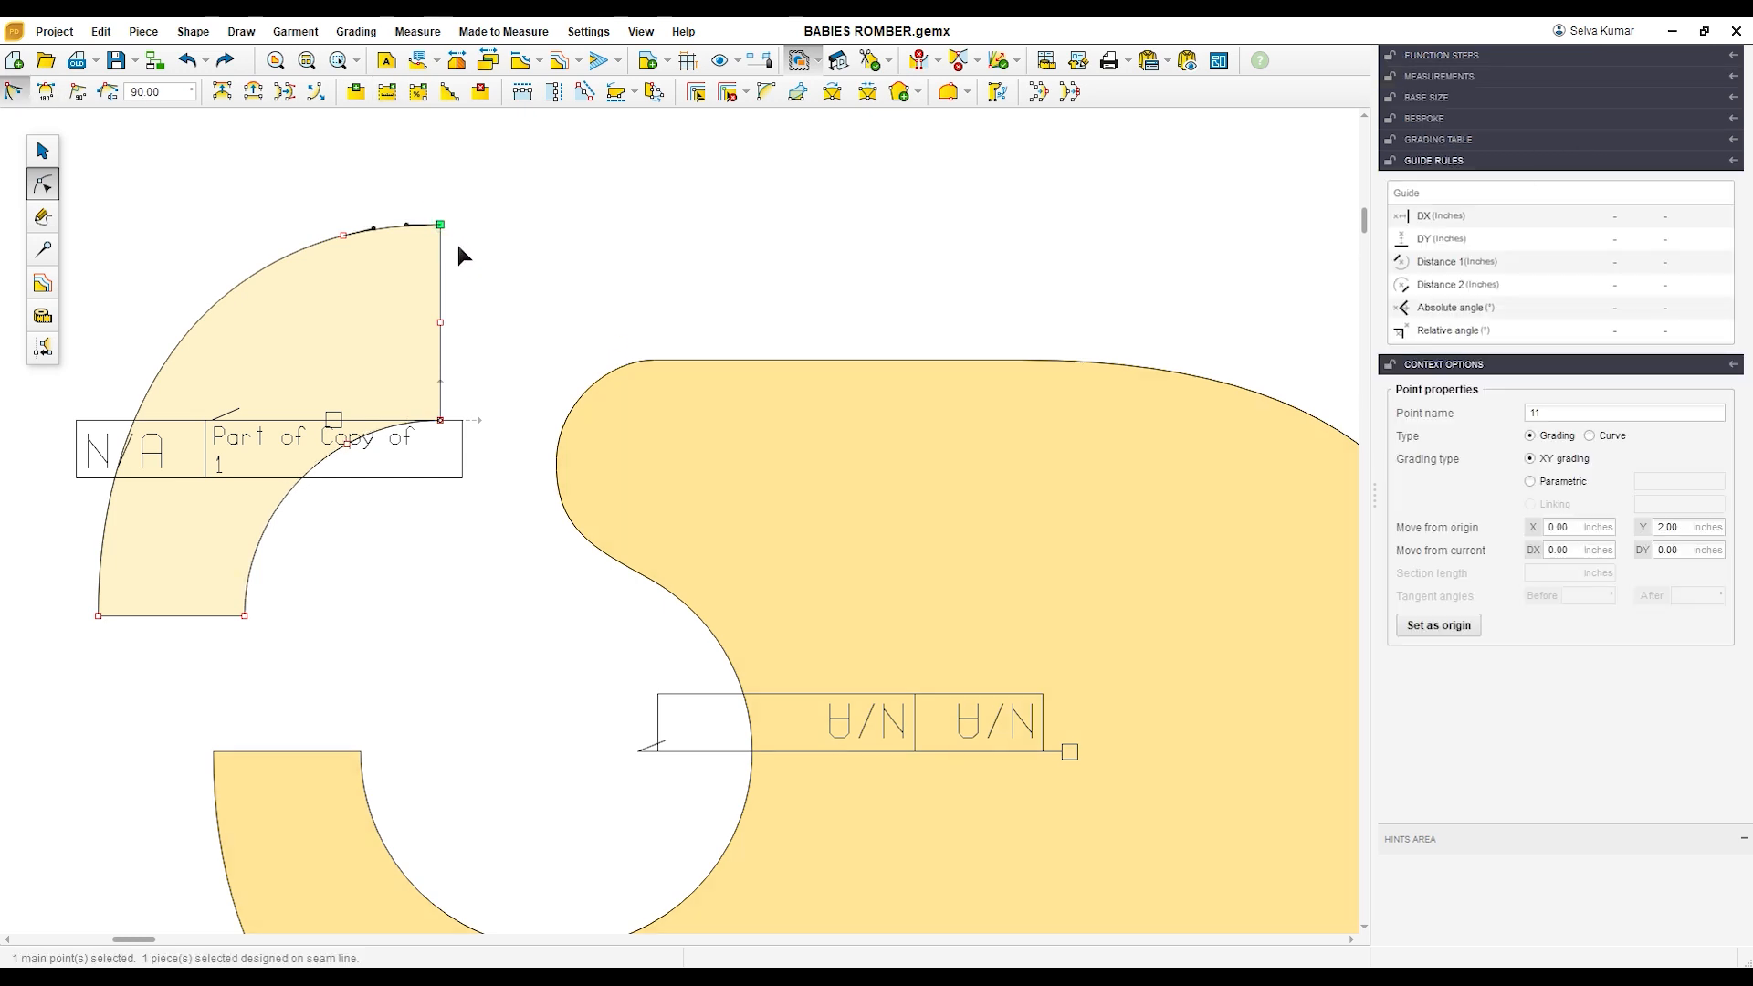
{"action": "key", "text": "Delete"}
{"action": "left_click_drag", "start_coordinate": [424, 397], "coordinate": [472, 448]}
{"action": "key", "text": "Delete"}
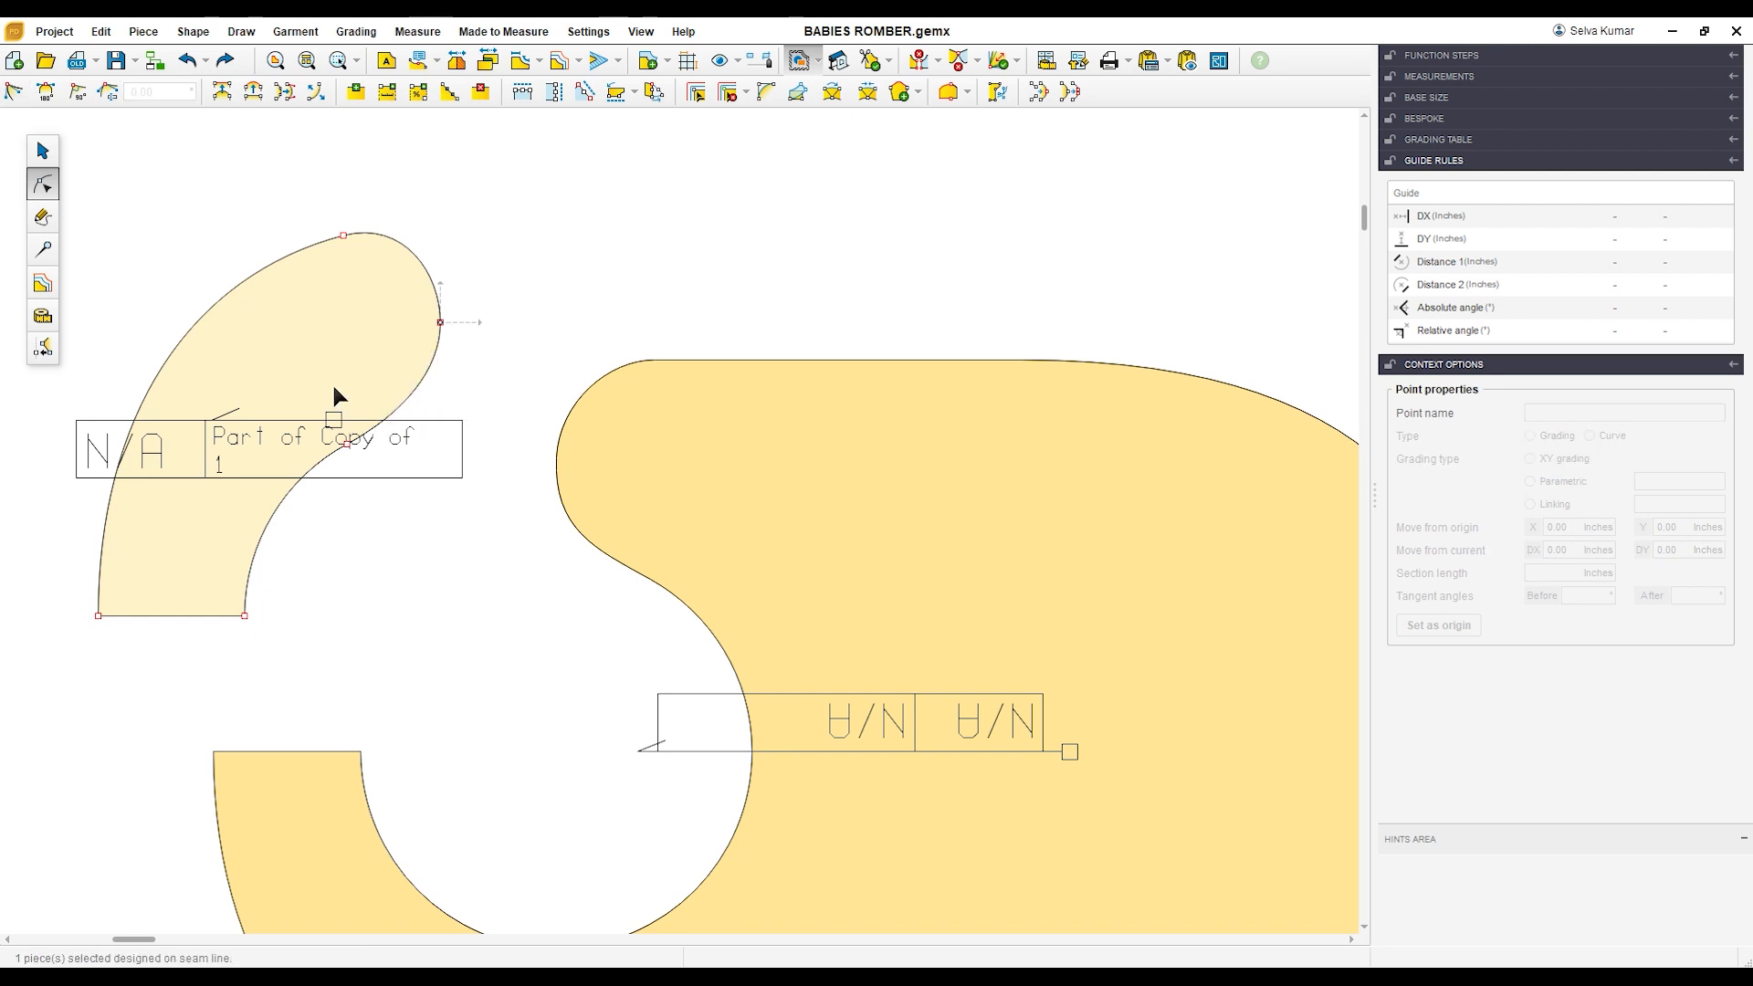
{"action": "left_click_drag", "start_coordinate": [309, 211], "coordinate": [355, 262]}
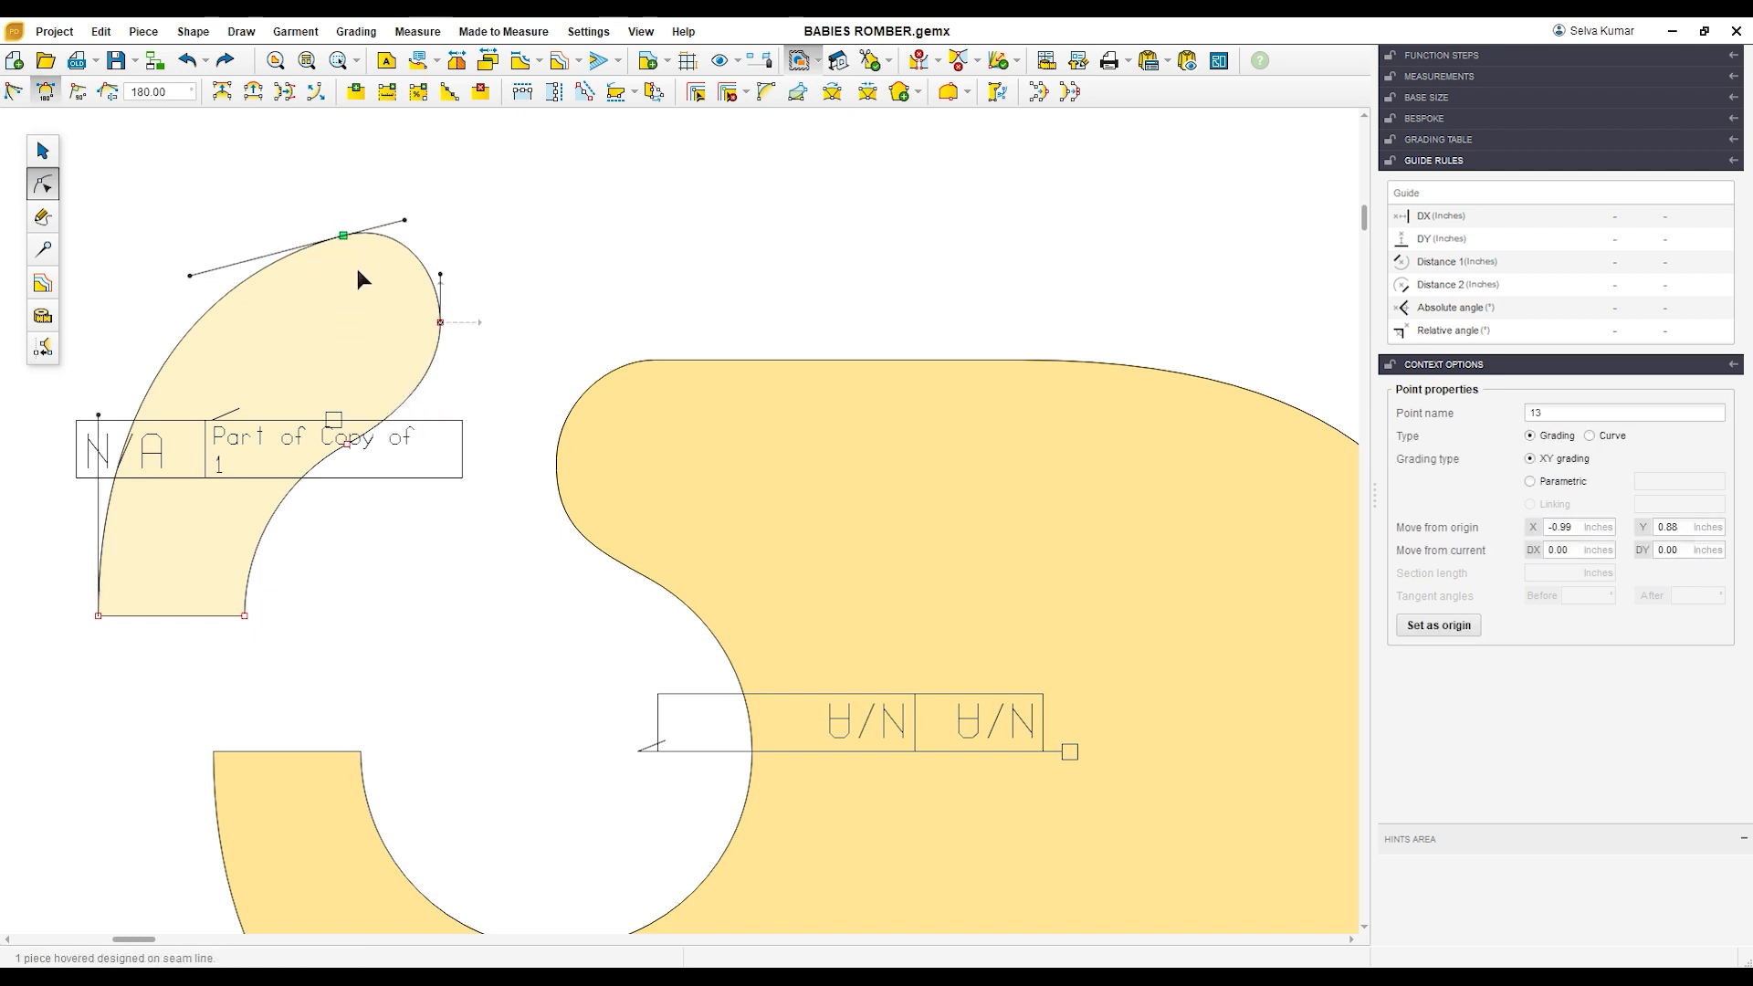
Step: Move the rounded strap piece down close to the merged piece, just above its lower arm's open end
{"action": "left_click", "coordinate": [42, 150]}
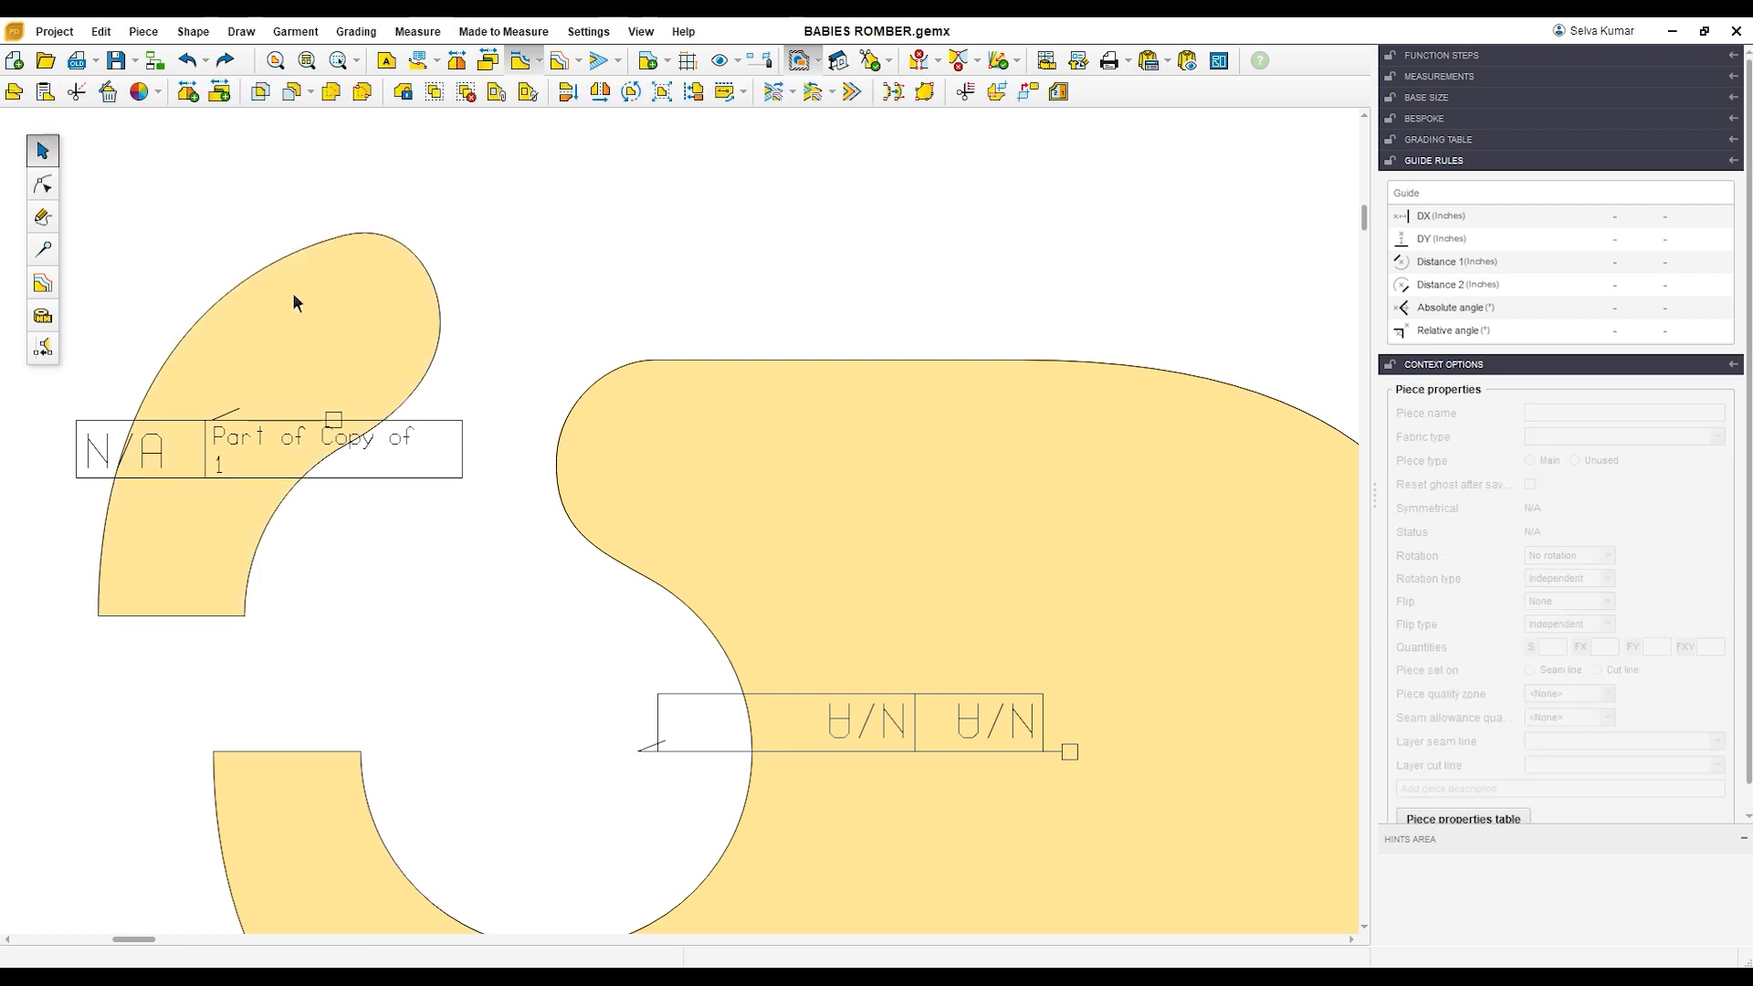
{"action": "scroll", "coordinate": [294, 285], "scroll_direction": "down", "scroll_amount": 2}
{"action": "left_click", "coordinate": [231, 451]}
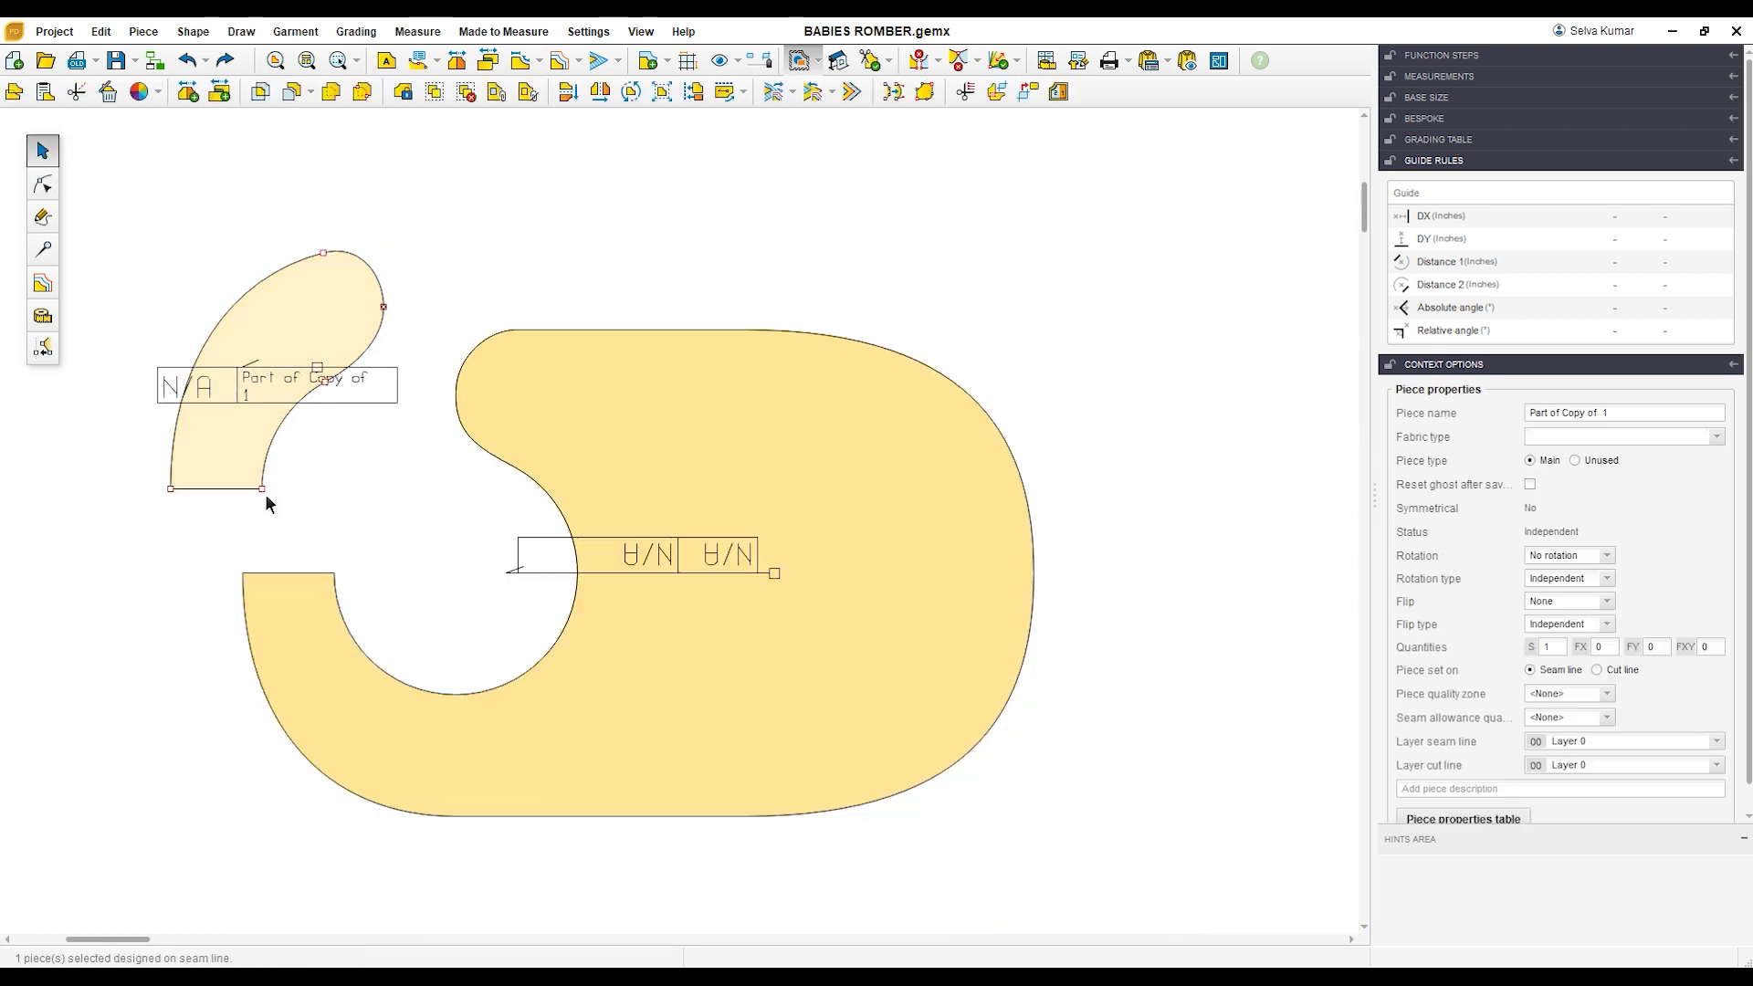
{"action": "left_click_drag", "start_coordinate": [265, 493], "coordinate": [298, 531]}
{"action": "scroll", "coordinate": [342, 386], "scroll_direction": "up", "scroll_amount": 2}
{"action": "left_click_drag", "start_coordinate": [322, 399], "coordinate": [342, 434]}
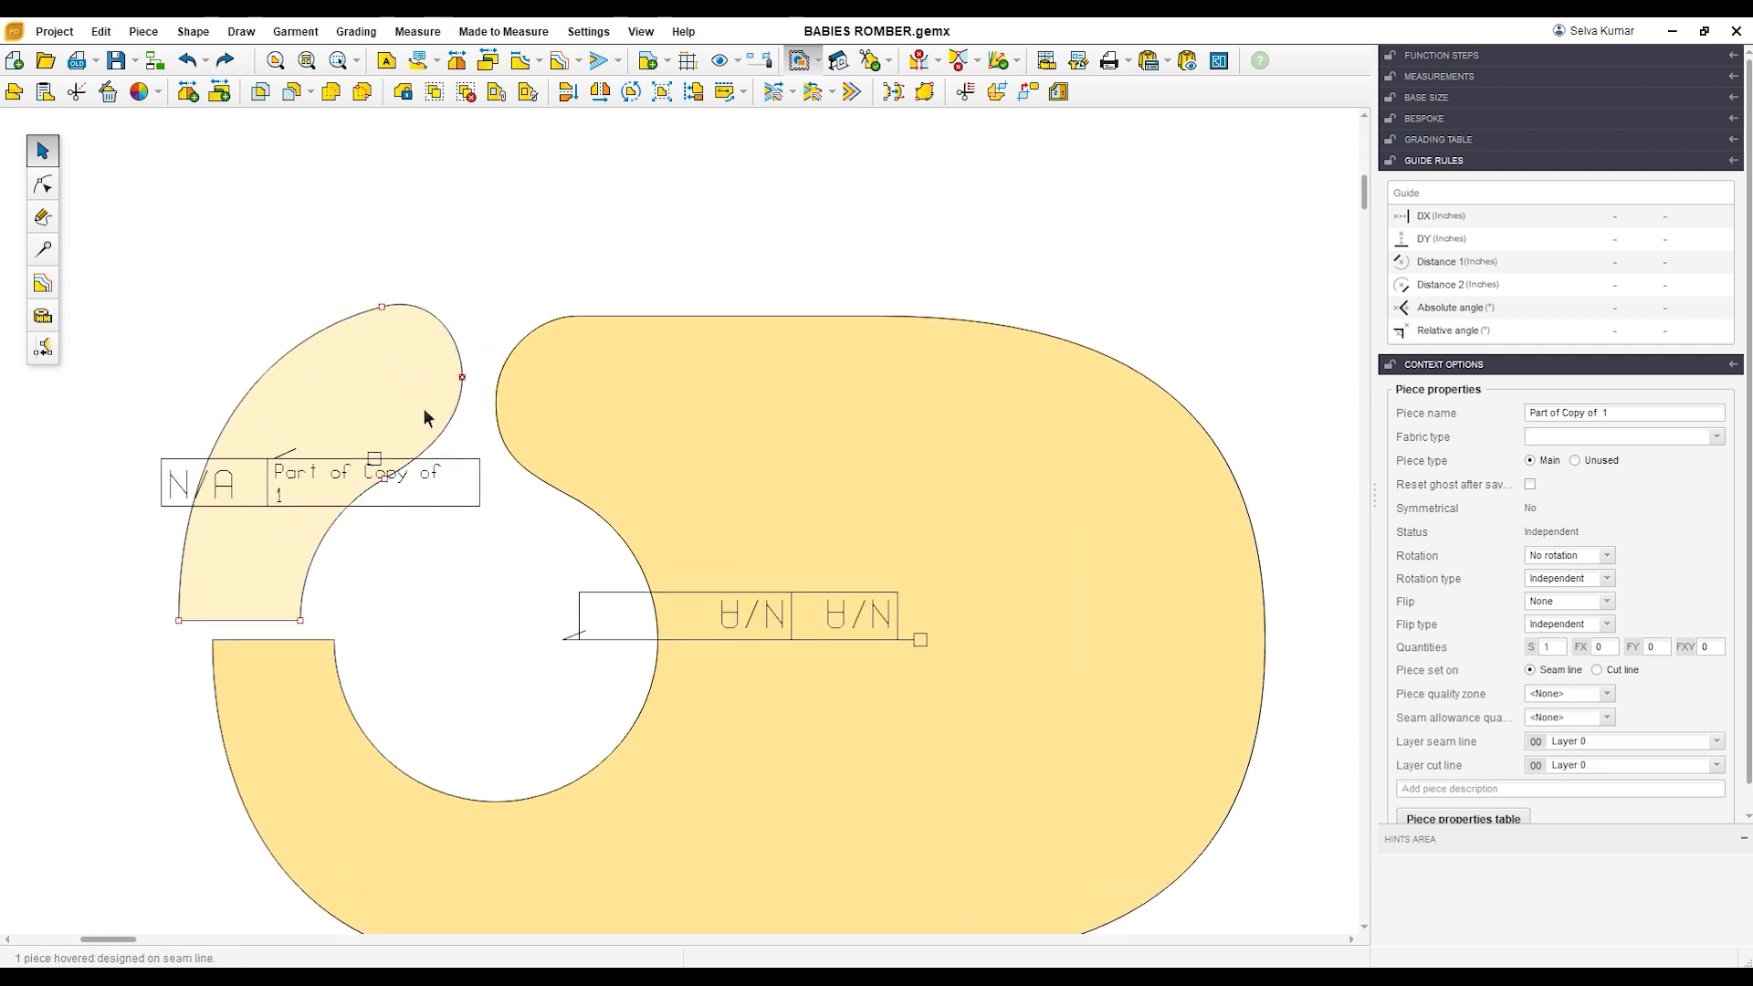
Step: Reshape the strap piece's rounded end by moving its outer-curve point down and left and its tip point slightly inward
{"action": "scroll", "coordinate": [424, 402], "scroll_direction": "up", "scroll_amount": 1}
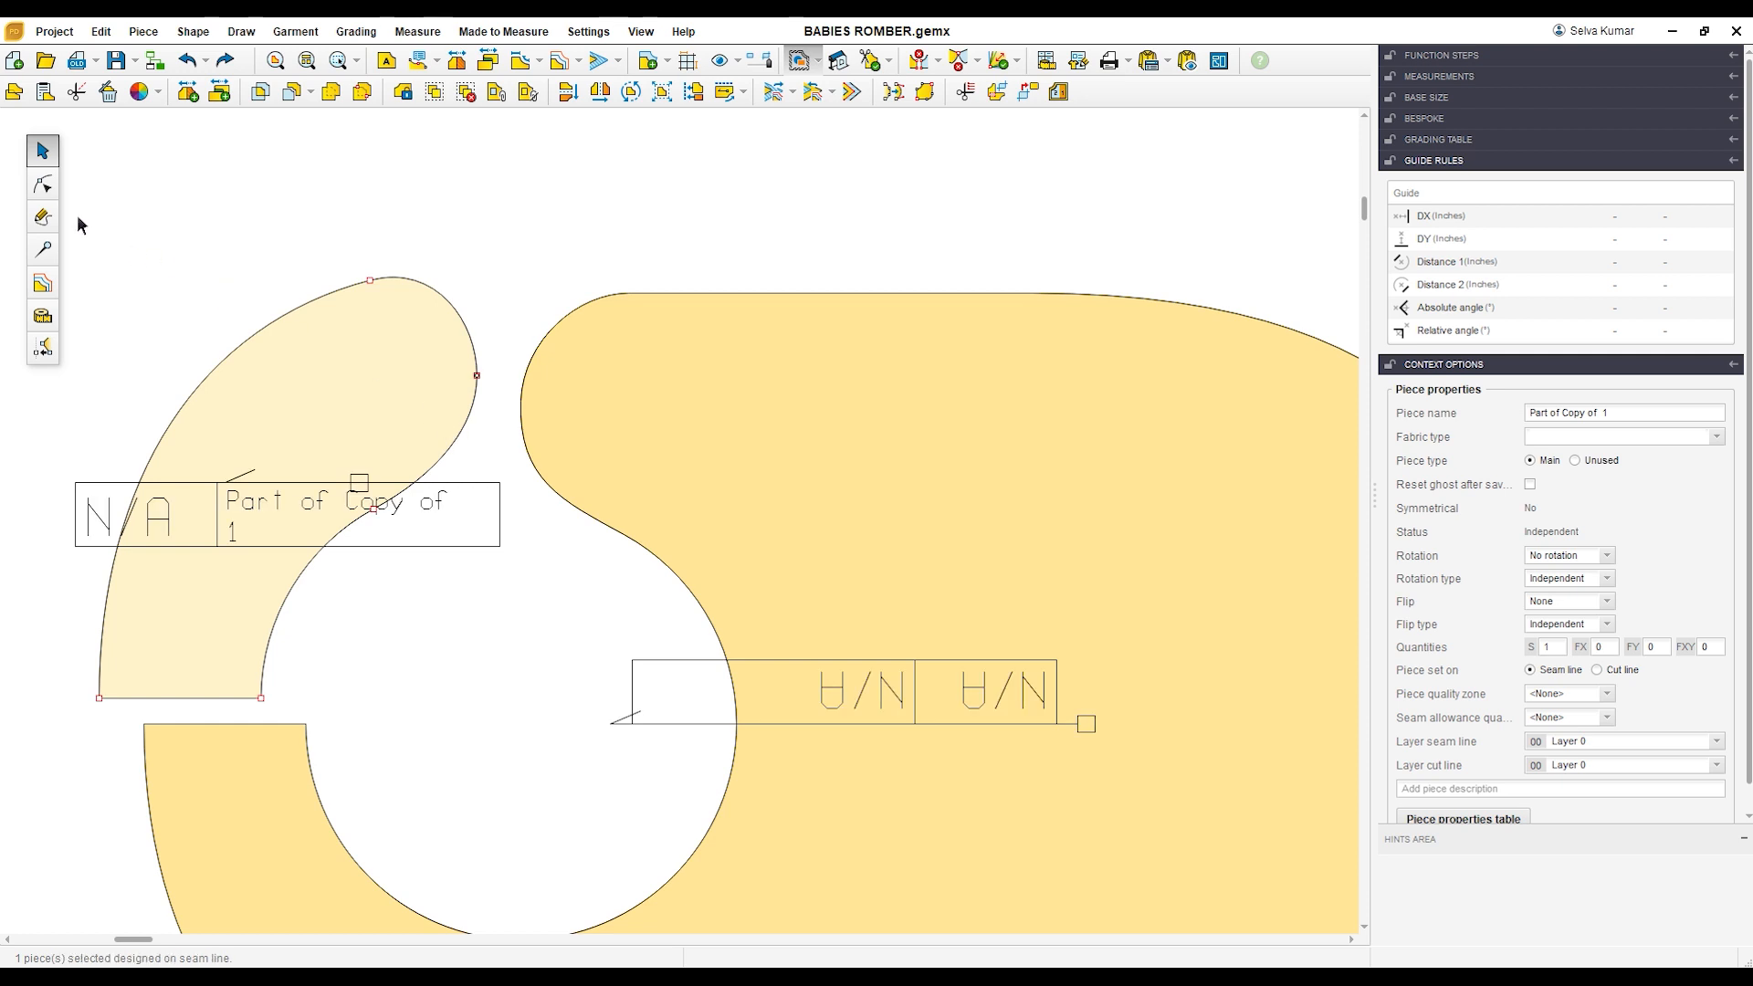
{"action": "left_click", "coordinate": [46, 186]}
{"action": "left_click", "coordinate": [373, 284]}
{"action": "left_click_drag", "start_coordinate": [374, 285], "coordinate": [347, 294]}
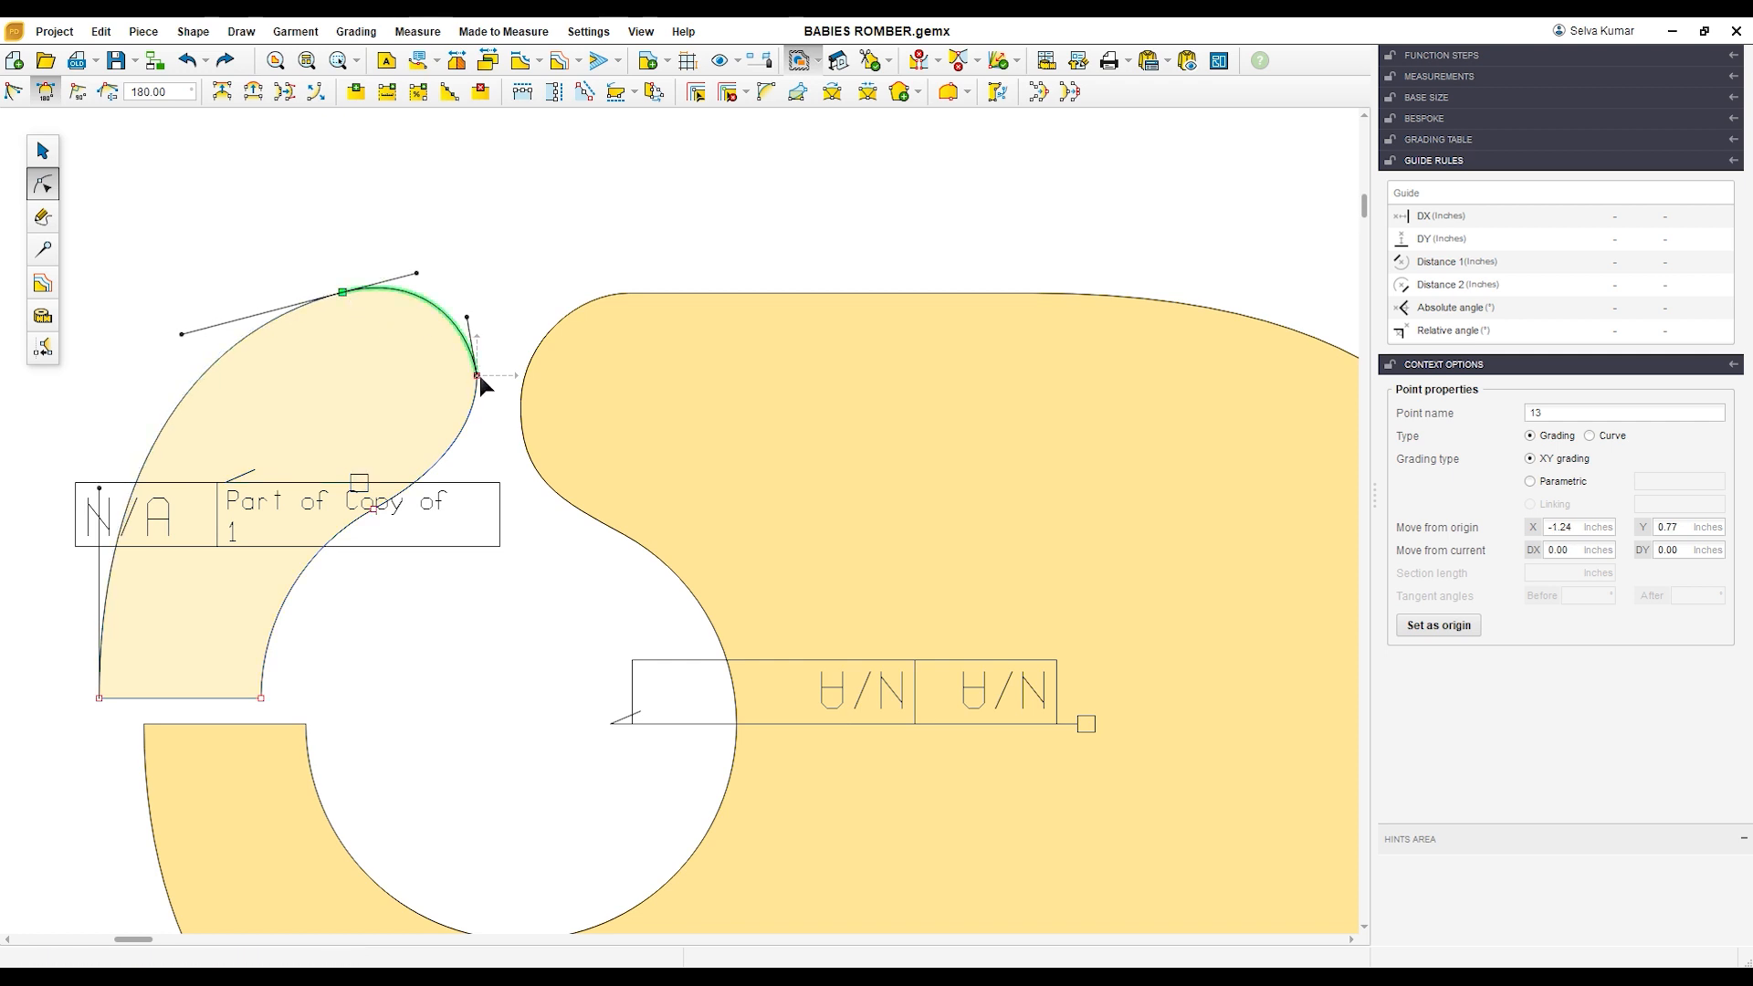
{"action": "left_click_drag", "start_coordinate": [478, 377], "coordinate": [458, 381]}
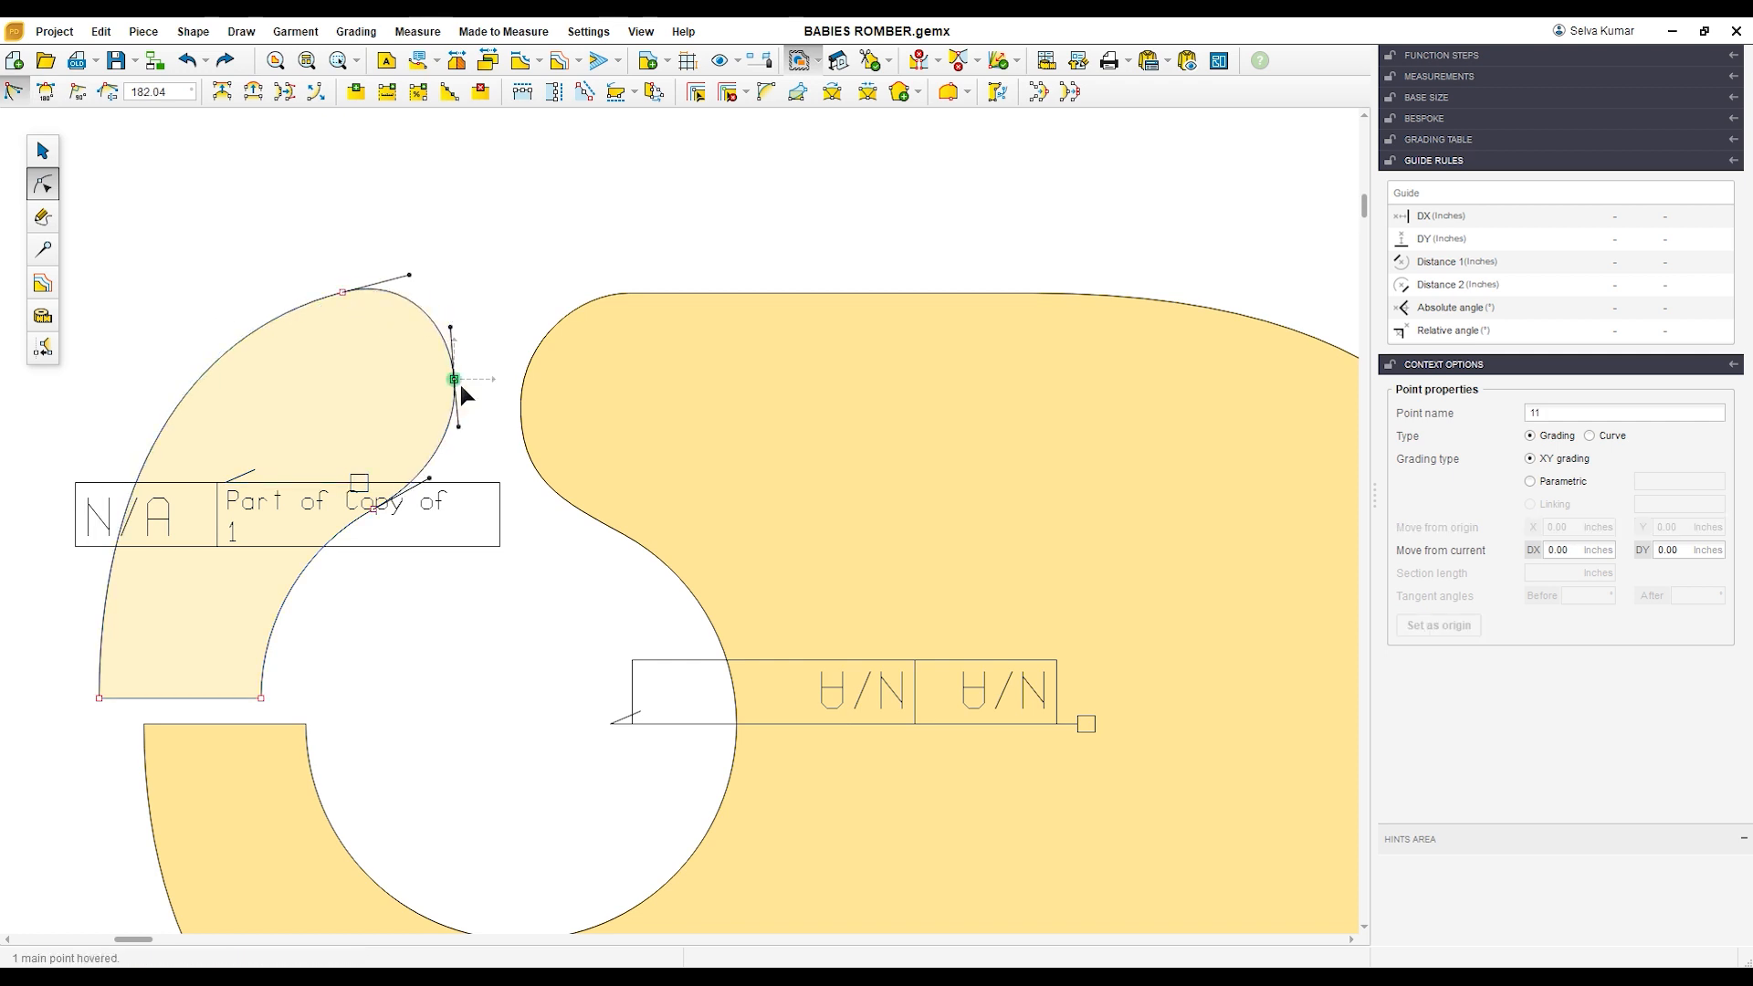
{"action": "left_click_drag", "start_coordinate": [345, 295], "coordinate": [330, 311]}
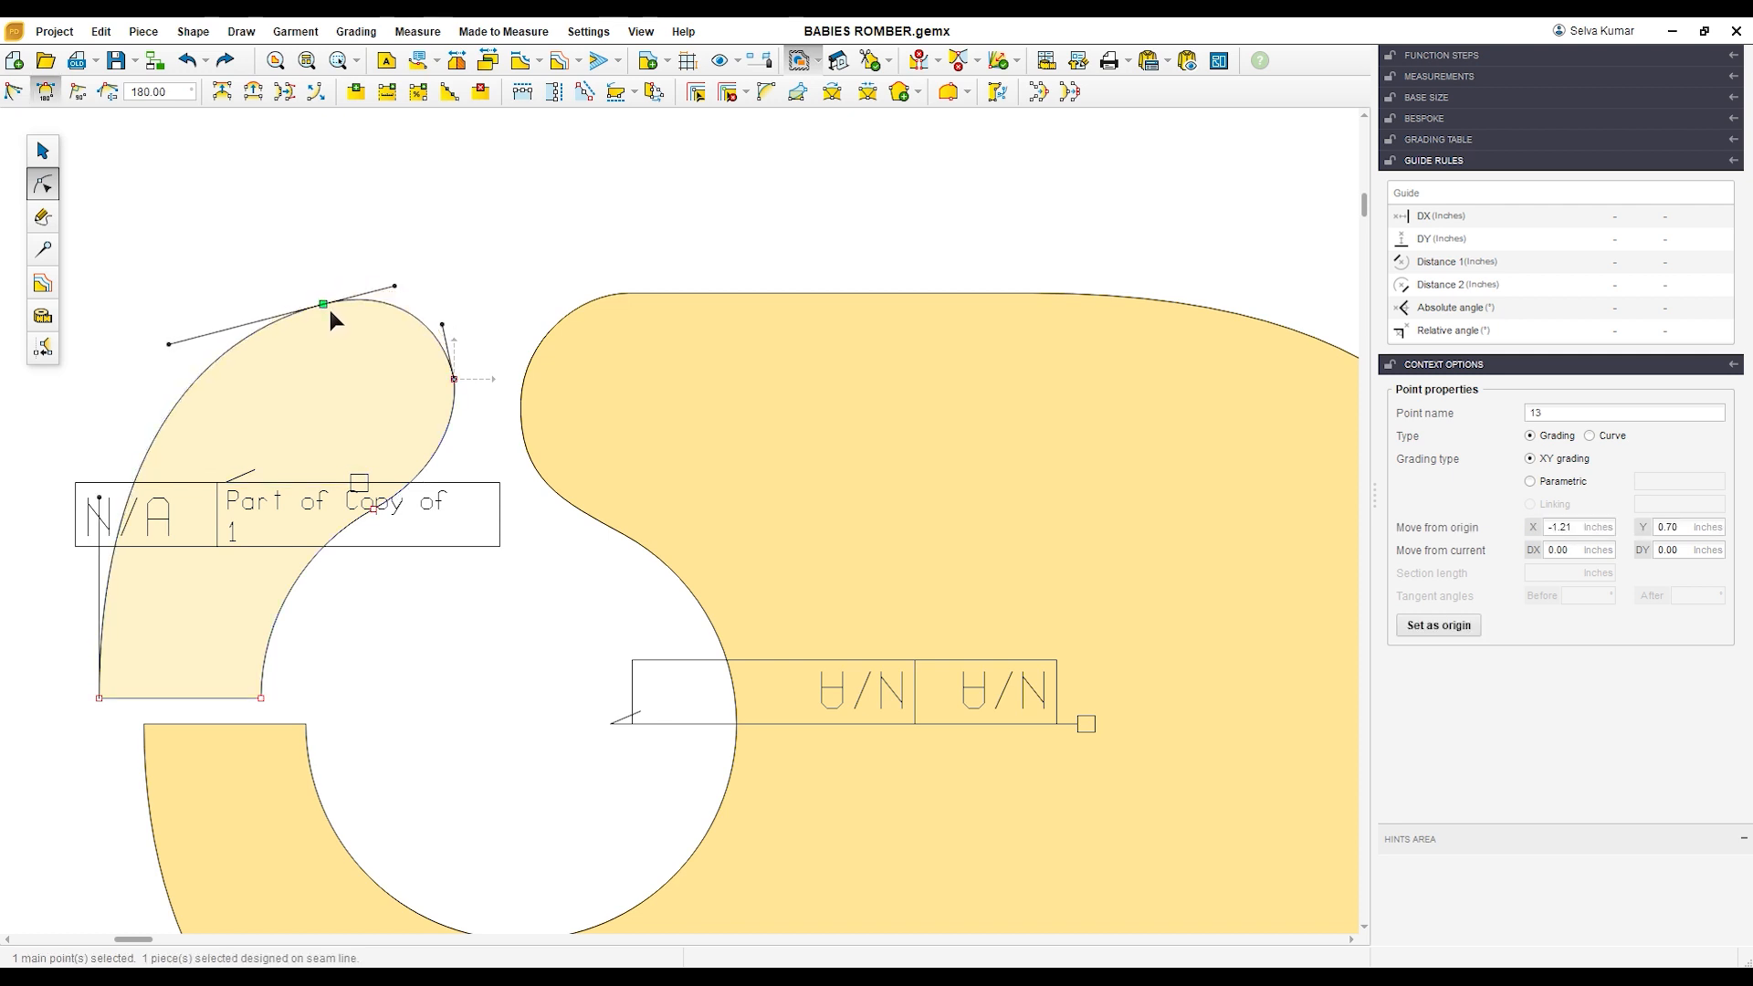
{"action": "left_click", "coordinate": [396, 270]}
{"action": "left_click", "coordinate": [419, 540]}
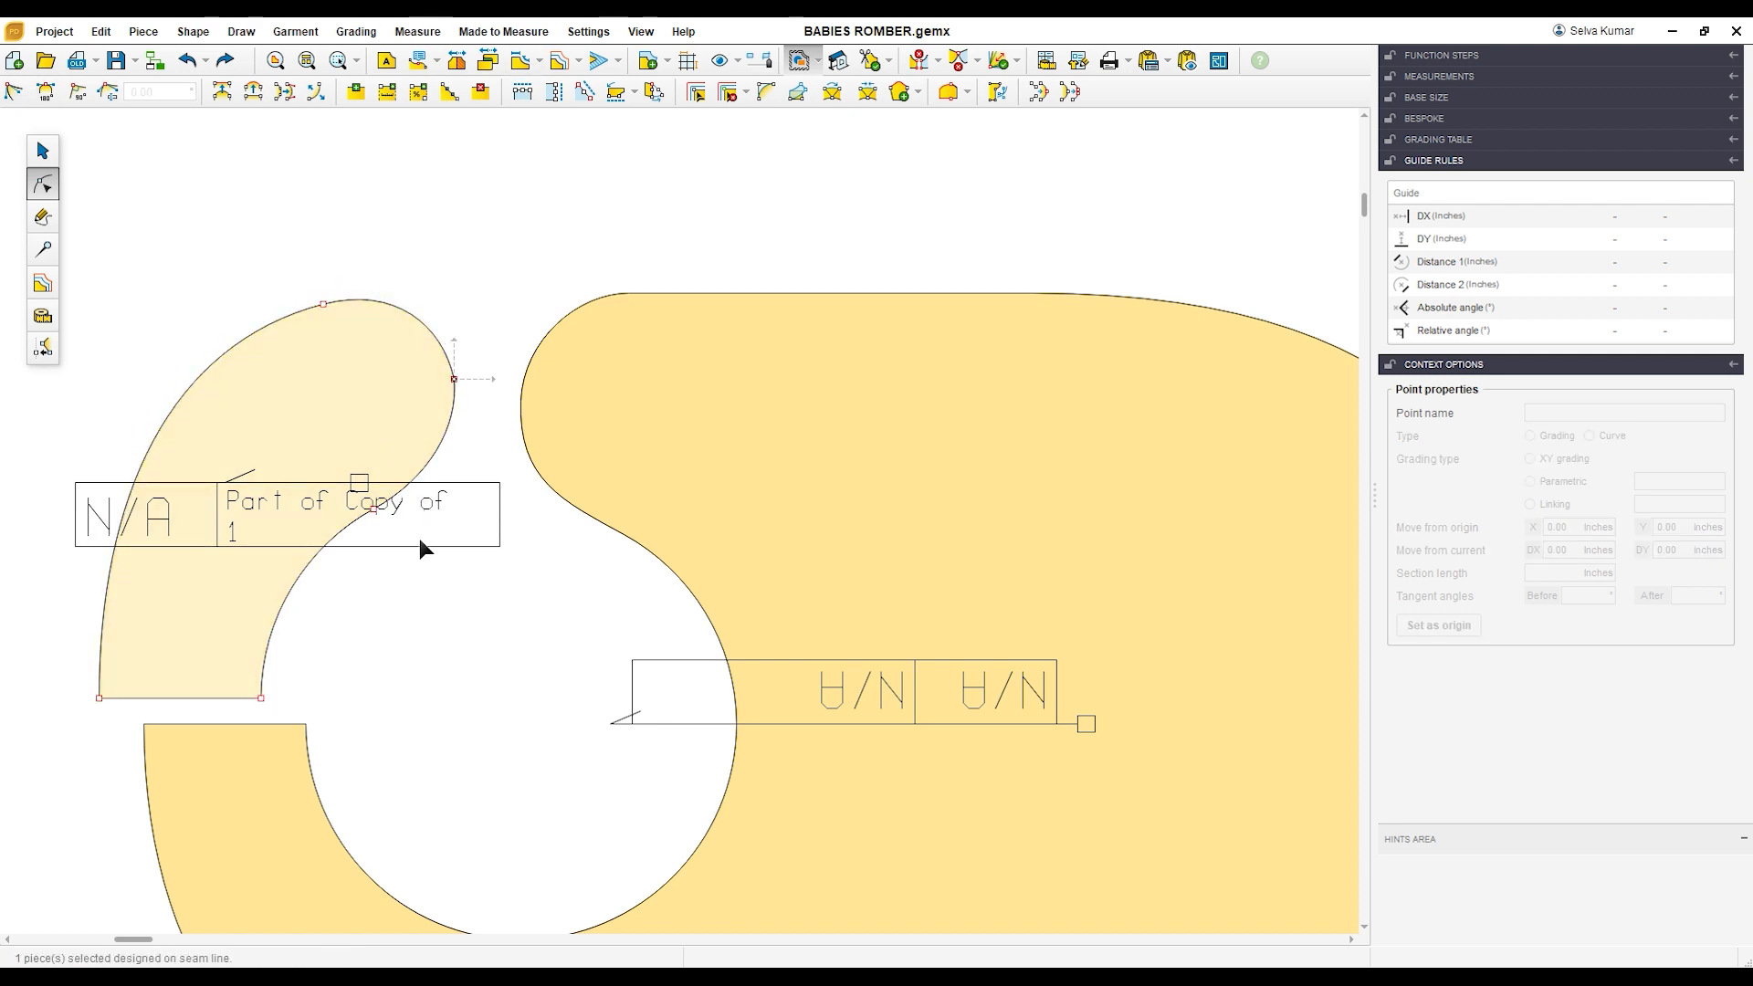
Step: Move the strap piece's inner-curve point slightly upward to refine the neck of the rounded end
{"action": "left_click", "coordinate": [375, 508]}
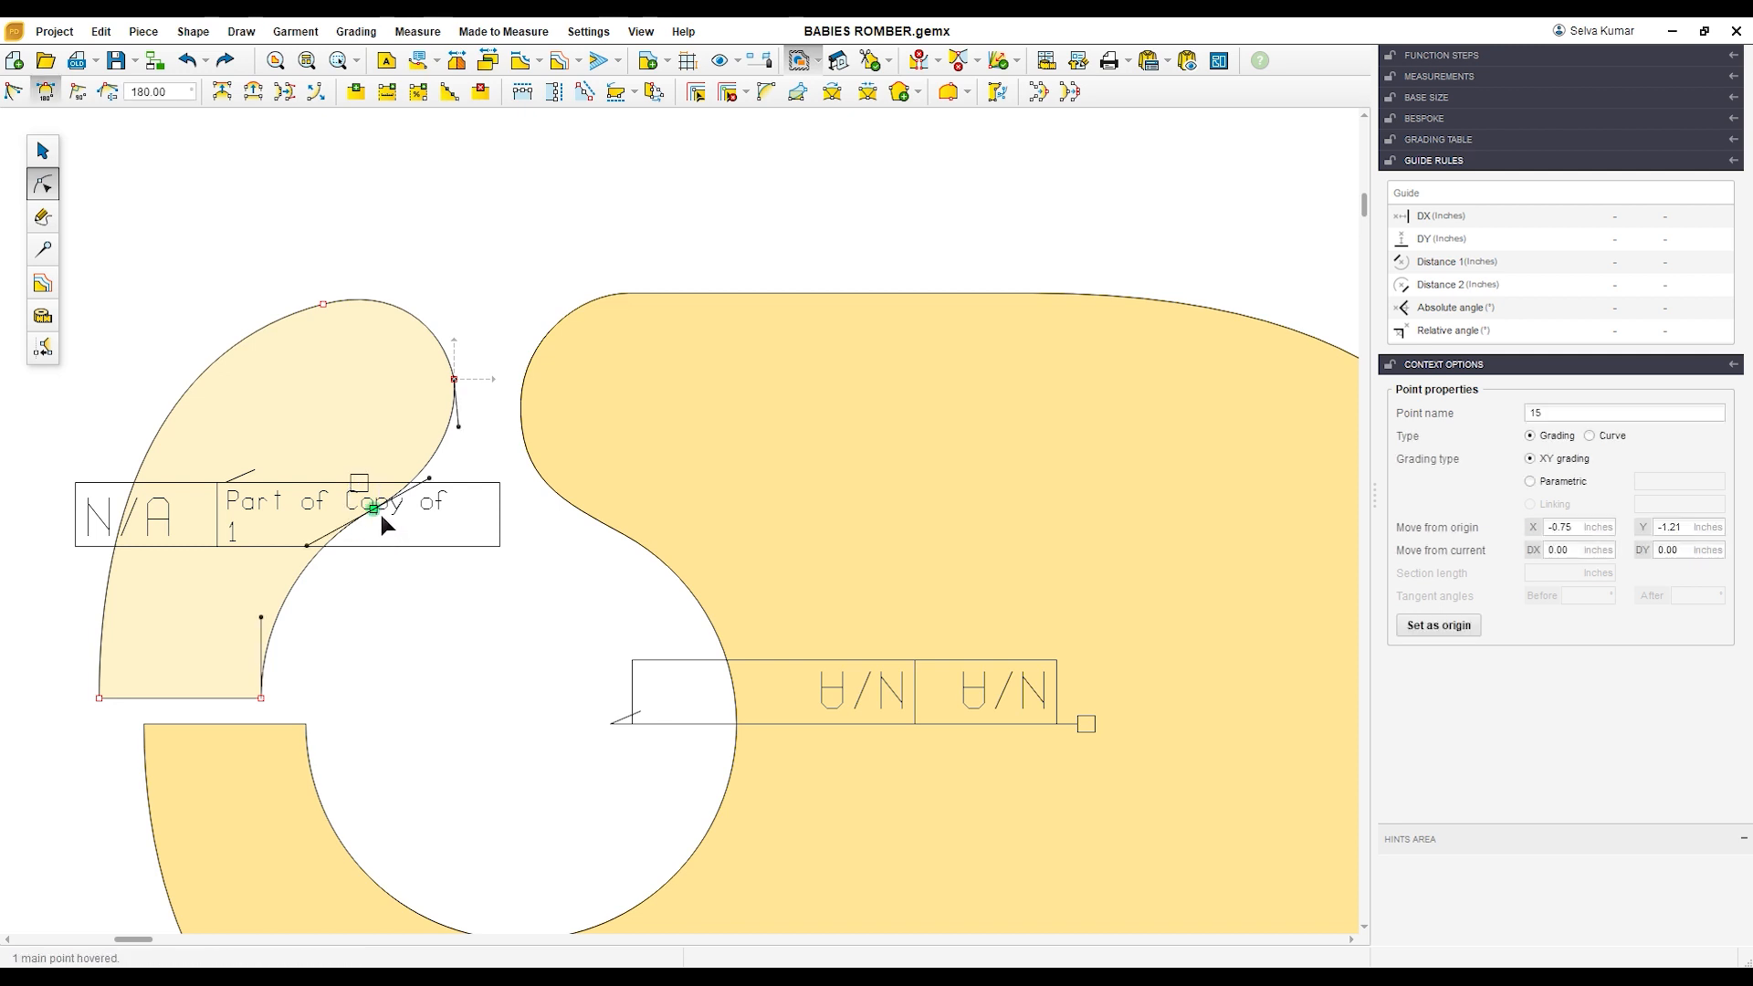
{"action": "left_click_drag", "start_coordinate": [380, 512], "coordinate": [378, 506]}
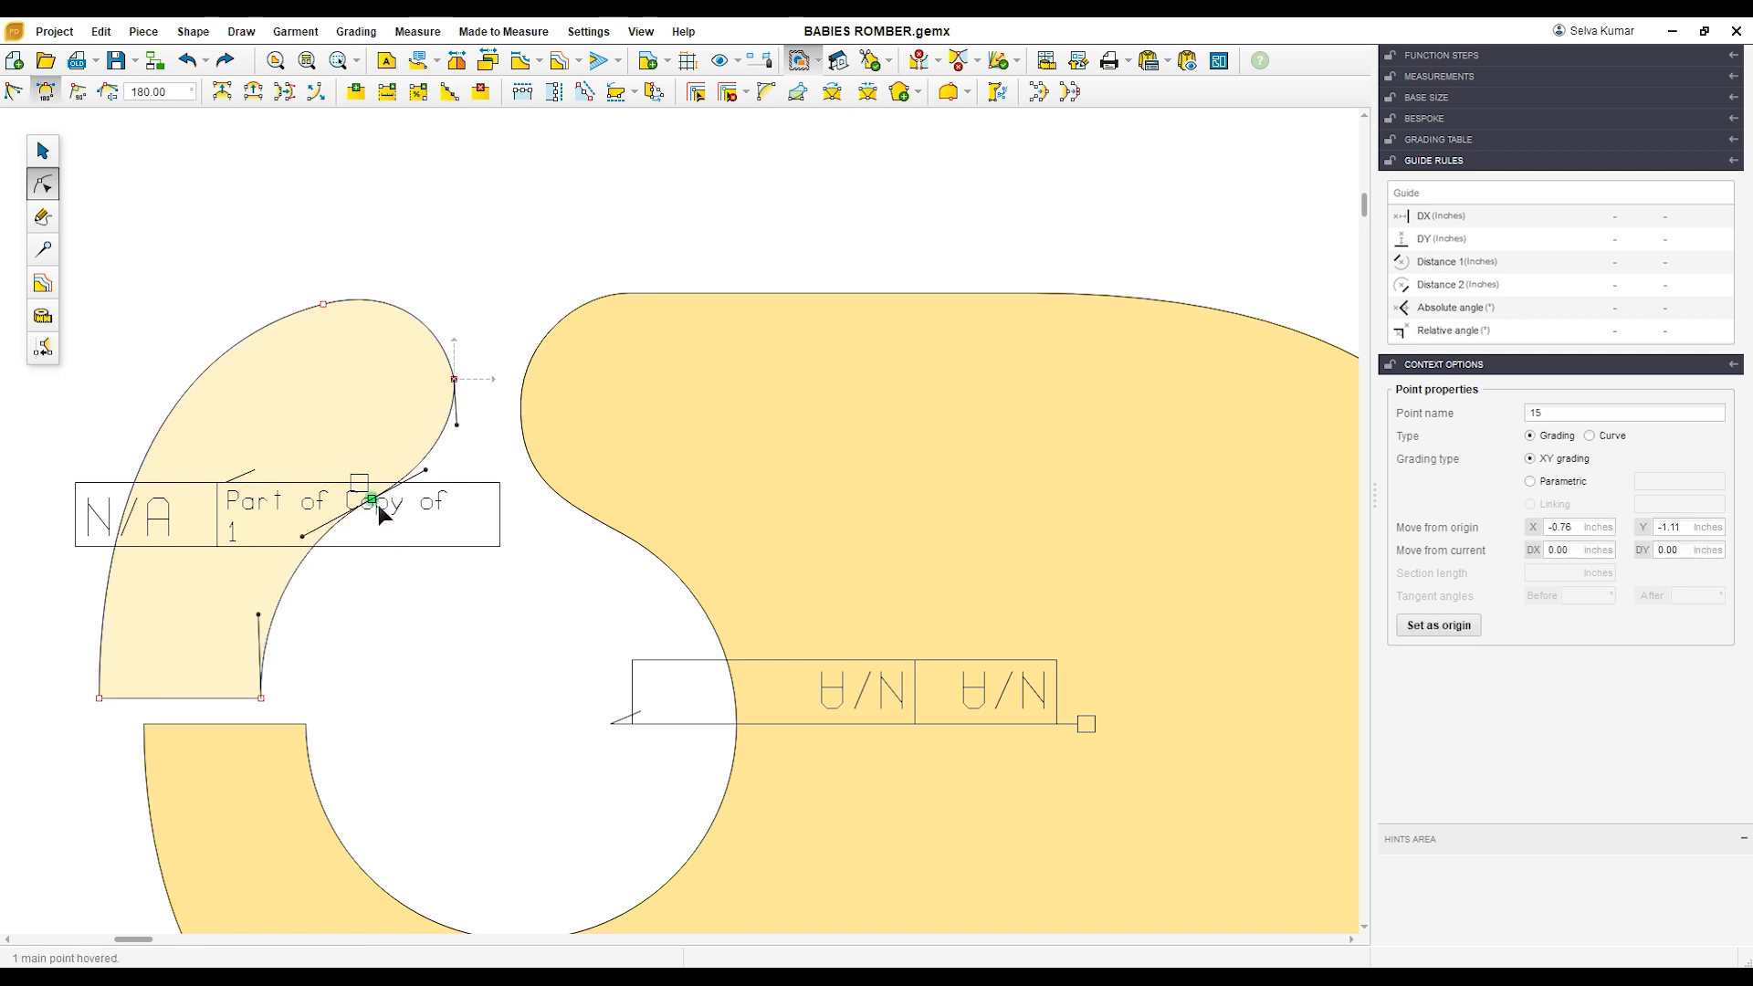
{"action": "left_click", "coordinate": [40, 148]}
{"action": "left_click", "coordinate": [44, 174]}
Step: Move the strap piece's lower inner corner point slightly toward the merged piece's cutout
{"action": "scroll", "coordinate": [146, 216], "scroll_direction": "down", "scroll_amount": 5}
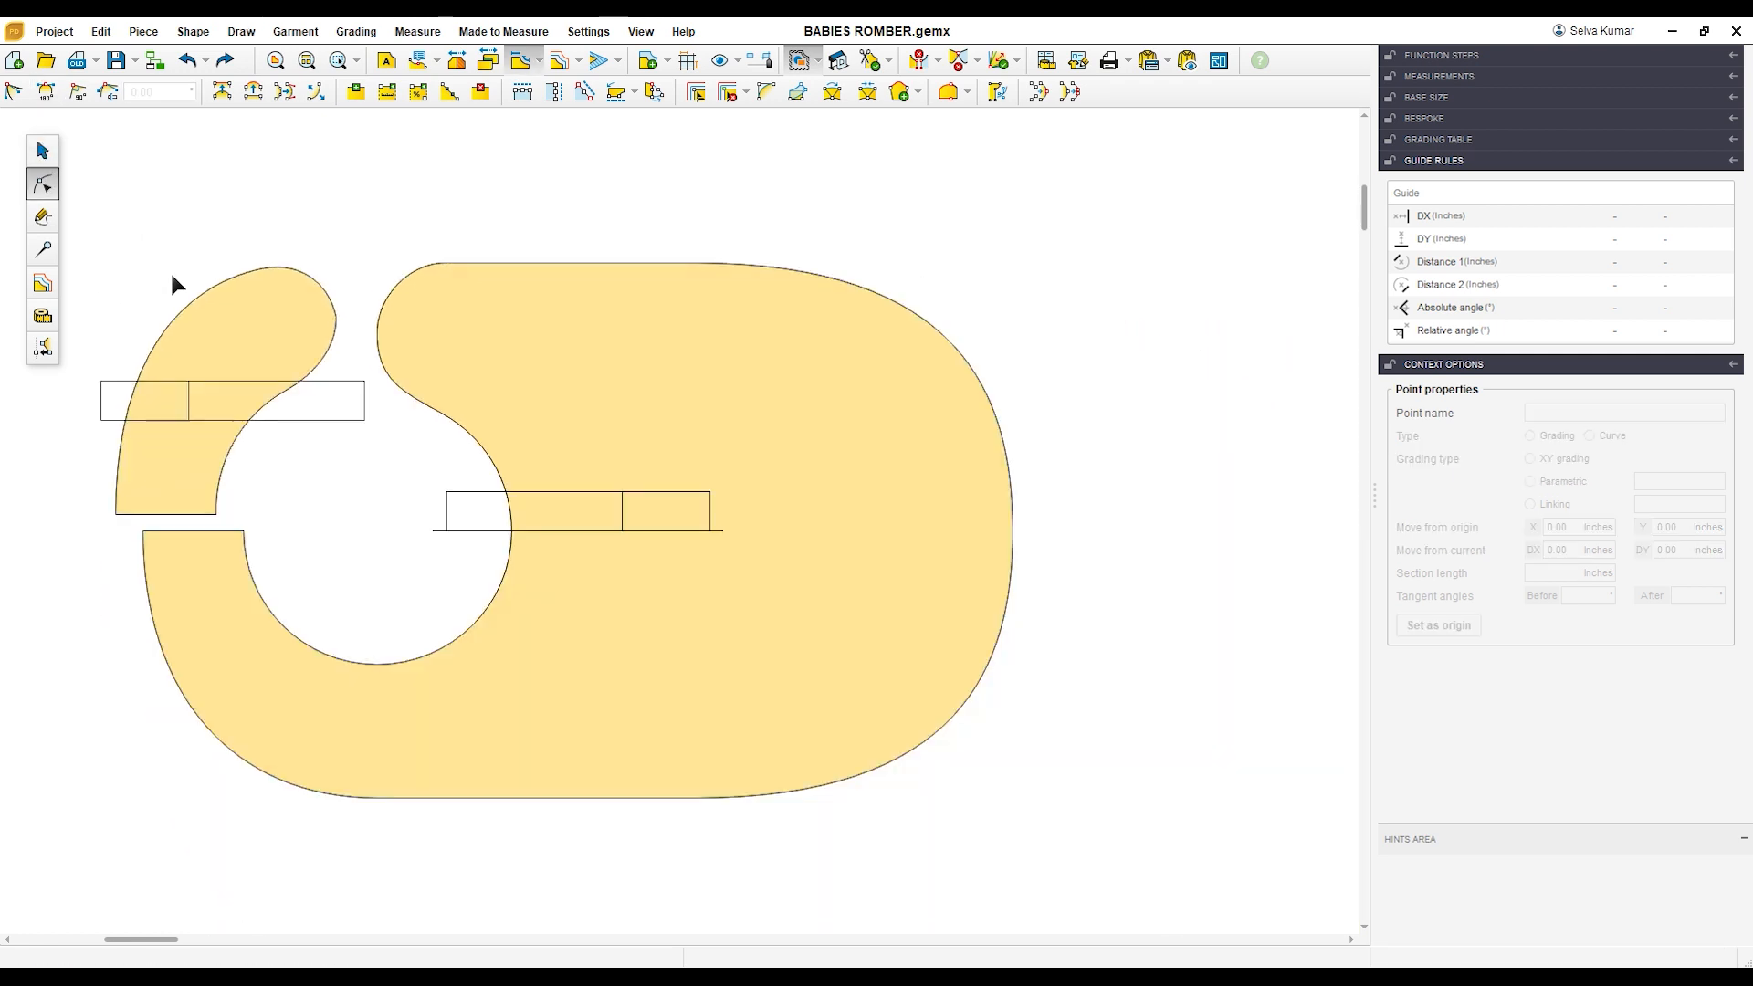
{"action": "left_click", "coordinate": [209, 467]}
{"action": "mouse_move", "coordinate": [221, 518]}
{"action": "left_mouse_down"}
{"action": "mouse_move", "coordinate": [241, 530]}
{"action": "mouse_move", "coordinate": [234, 514]}
{"action": "left_mouse_up"}
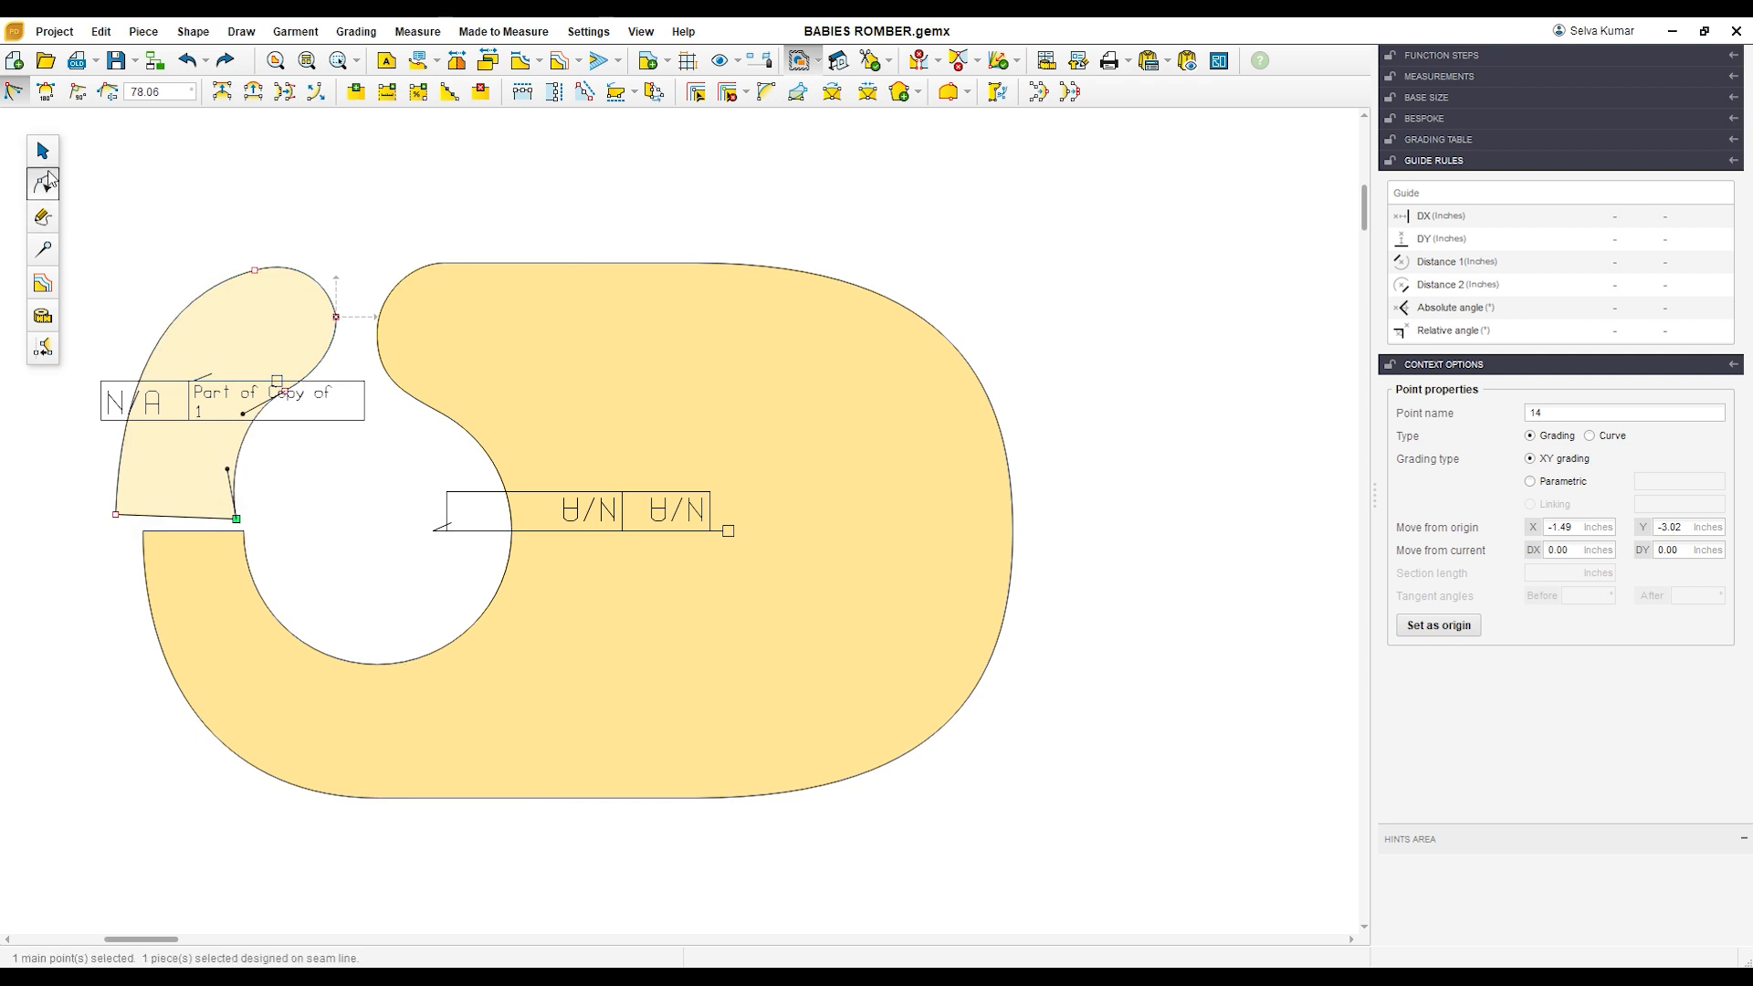
Step: Undo the strap piece's last corner move and place its lower edge flush against the end of the merged piece's arm
{"action": "key", "text": "ctrl+z"}
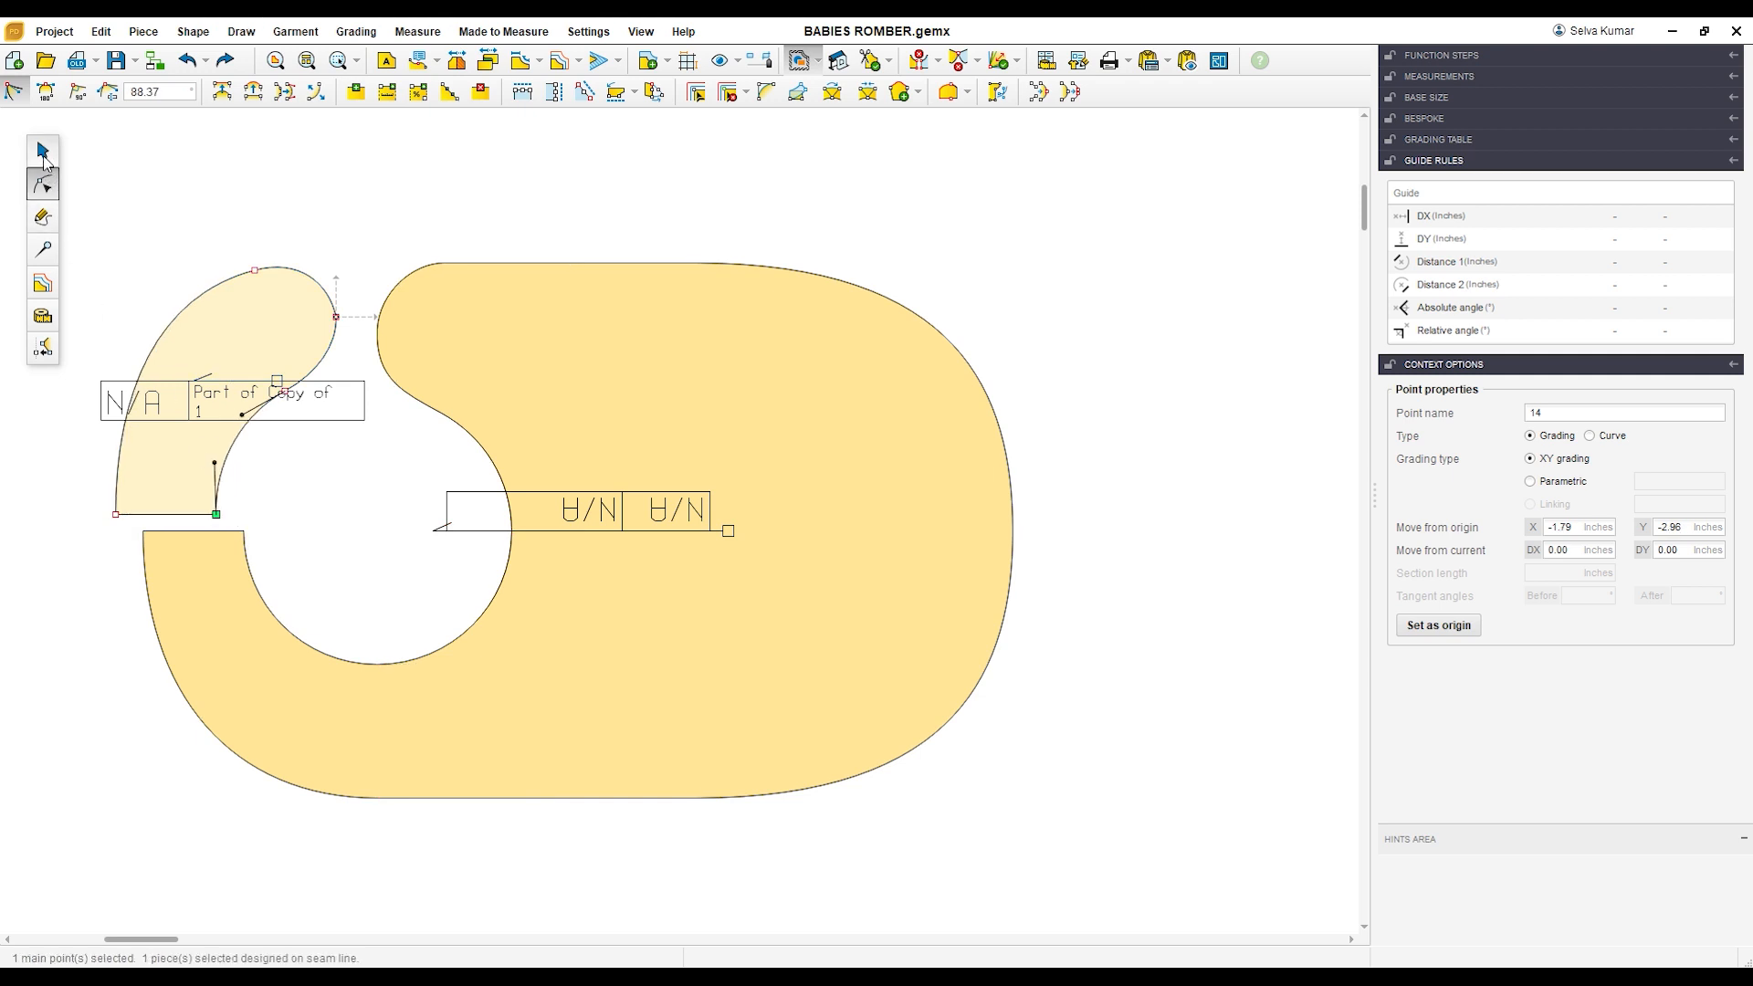
{"action": "left_click", "coordinate": [43, 151]}
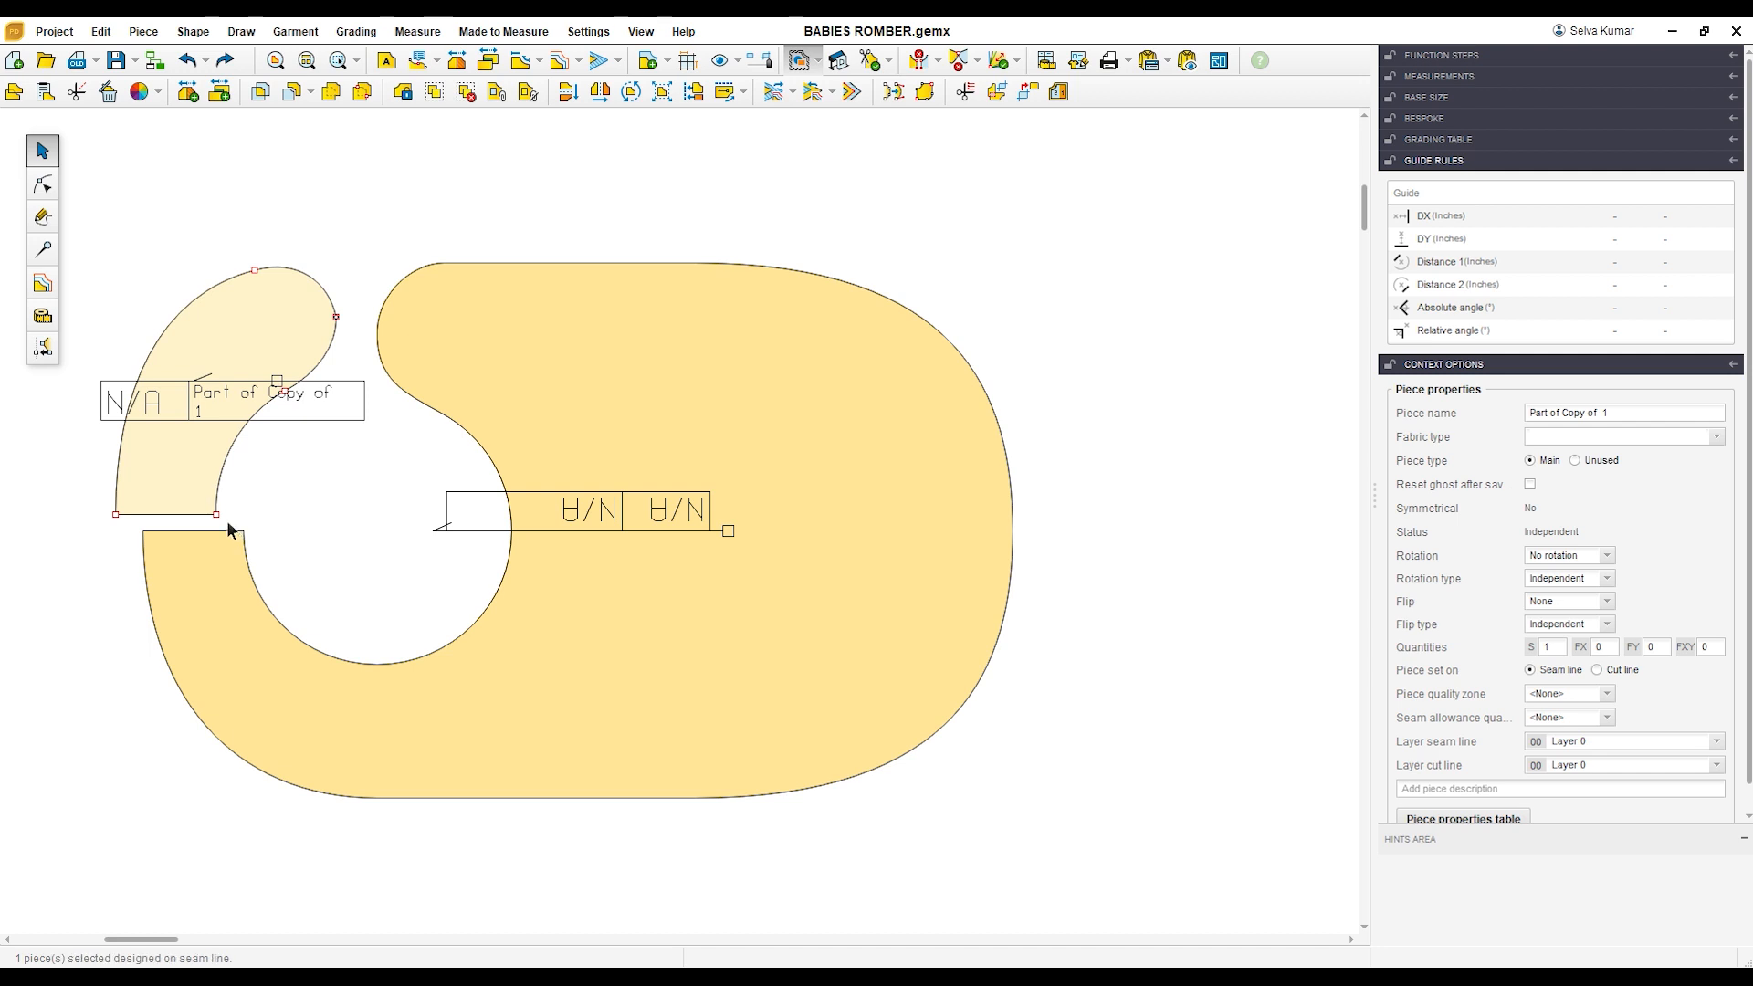
{"action": "left_click_drag", "start_coordinate": [224, 519], "coordinate": [255, 535]}
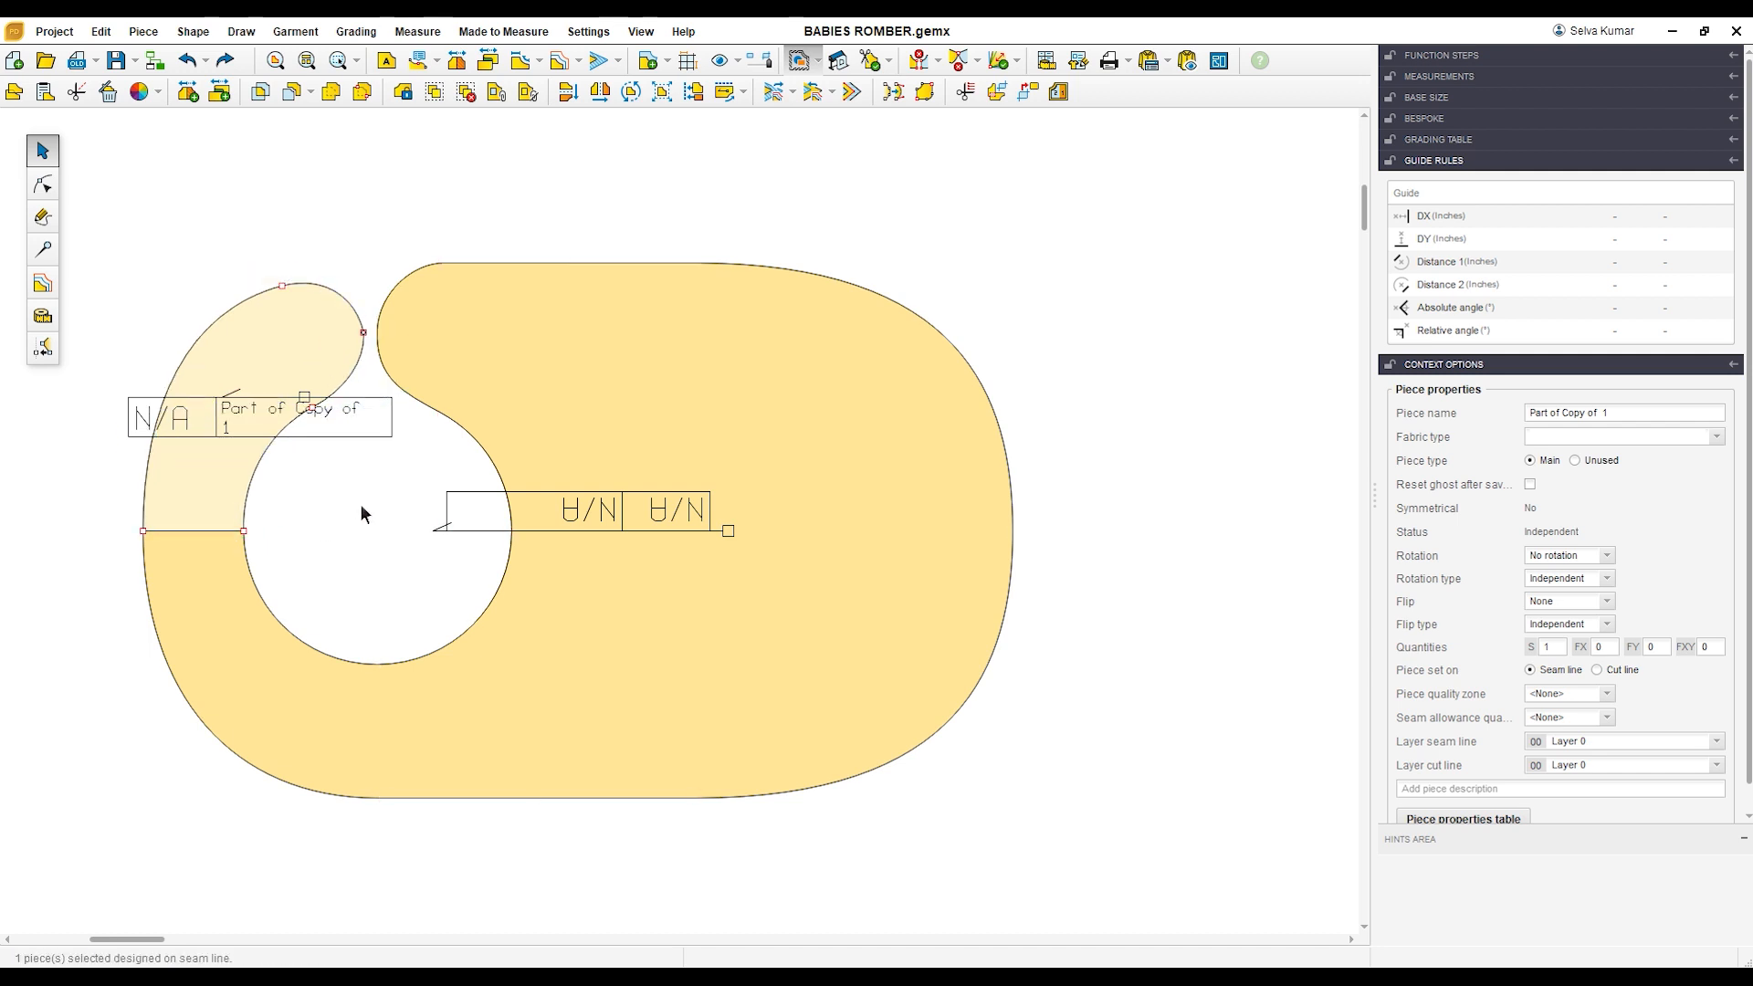
Step: Merge the strap piece and the large cutout piece into one single piece
{"action": "left_click", "coordinate": [360, 506]}
{"action": "scroll", "coordinate": [424, 528], "scroll_direction": "down", "scroll_amount": 2}
{"action": "left_click_drag", "start_coordinate": [227, 298], "coordinate": [874, 767]}
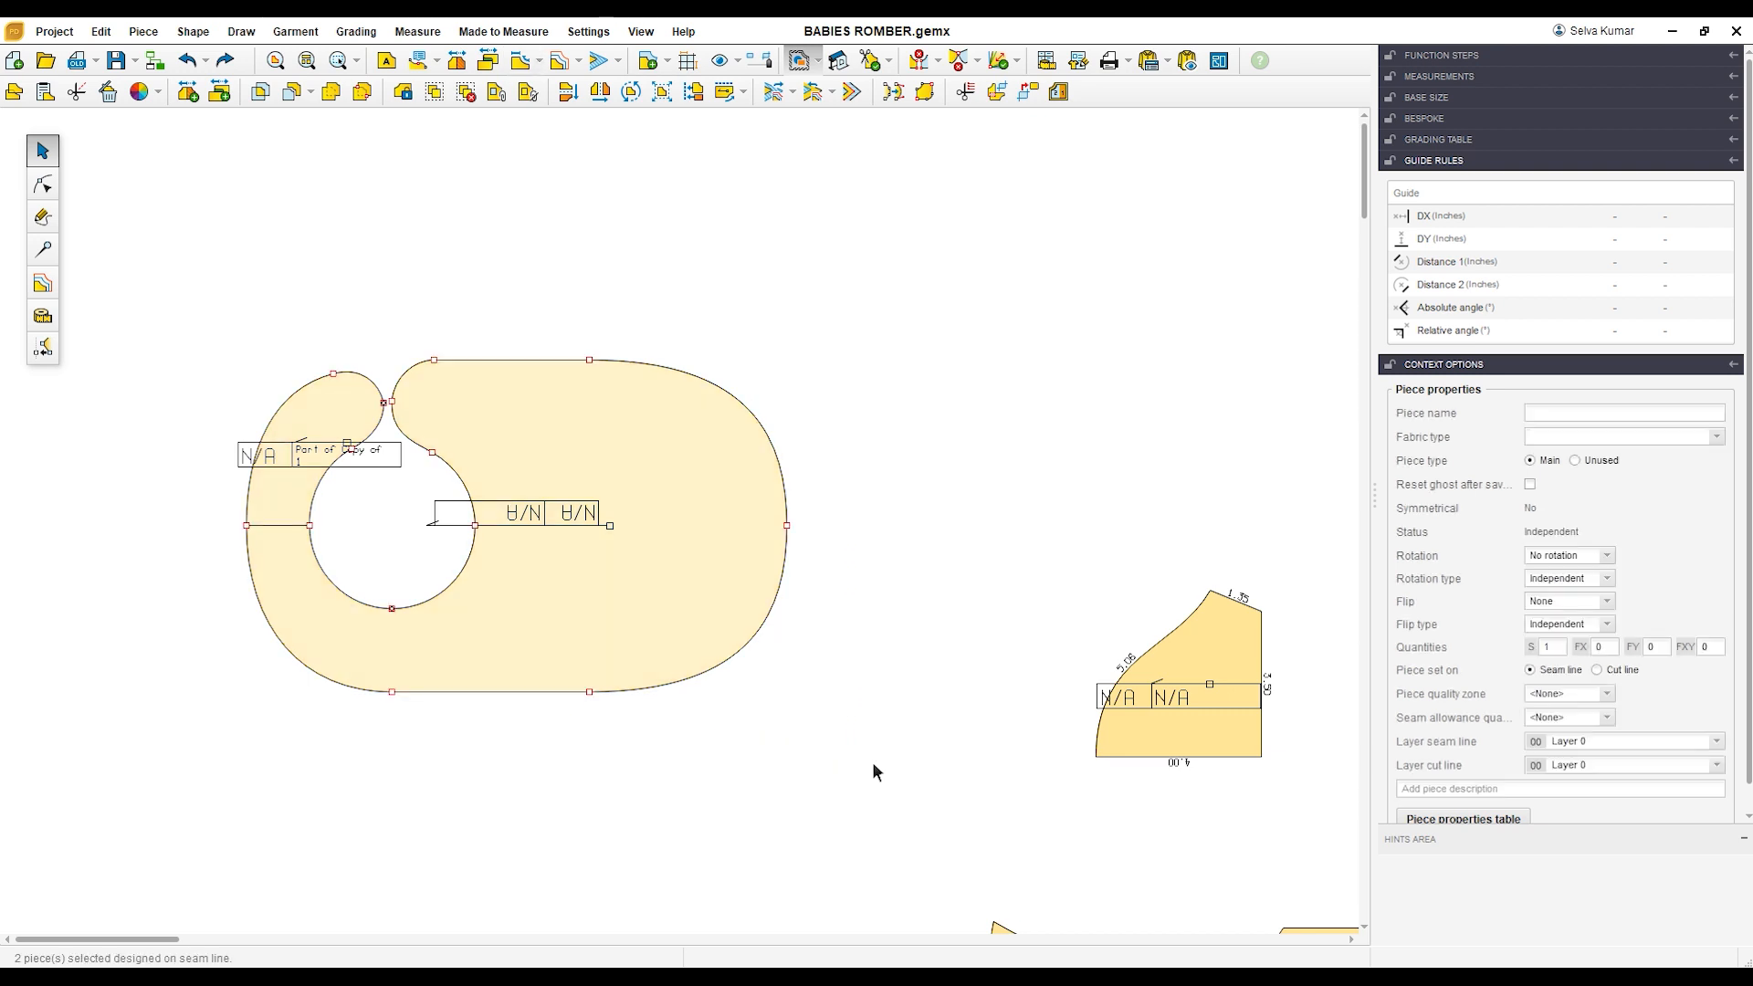
{"action": "left_click", "coordinate": [335, 99]}
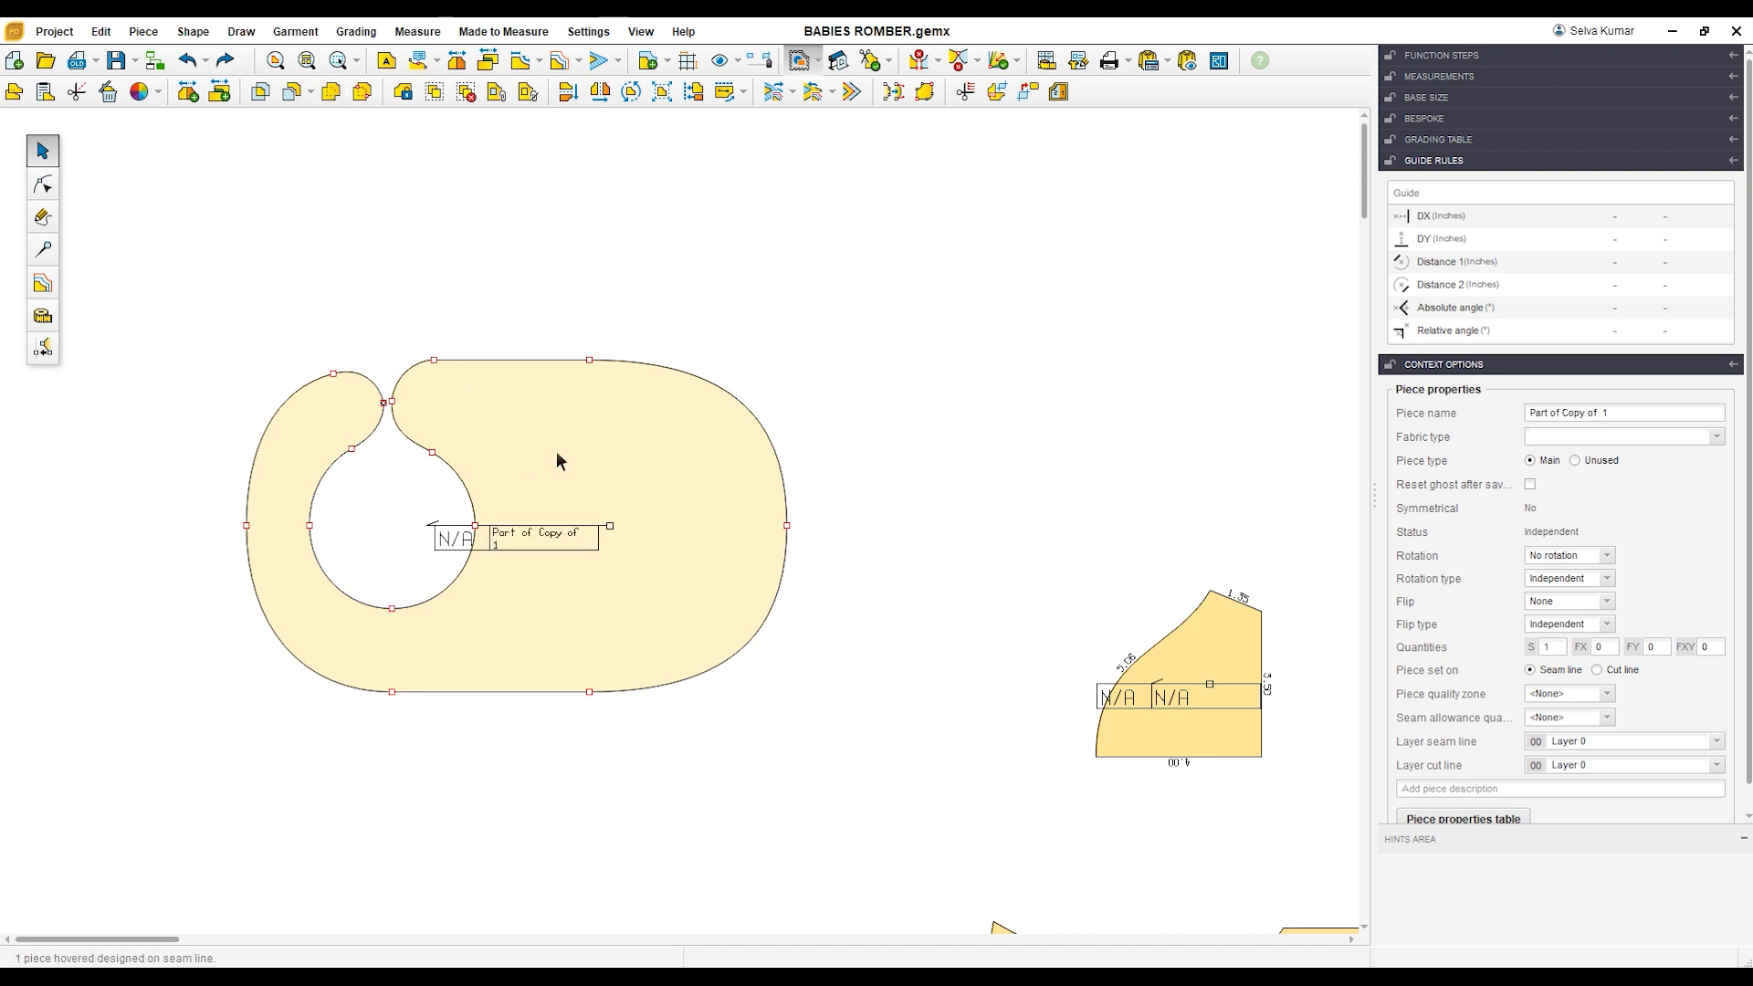
Step: Rename the merged piece as BIB and shift it slightly to the right
{"action": "scroll", "coordinate": [451, 590], "scroll_direction": "up", "scroll_amount": 1}
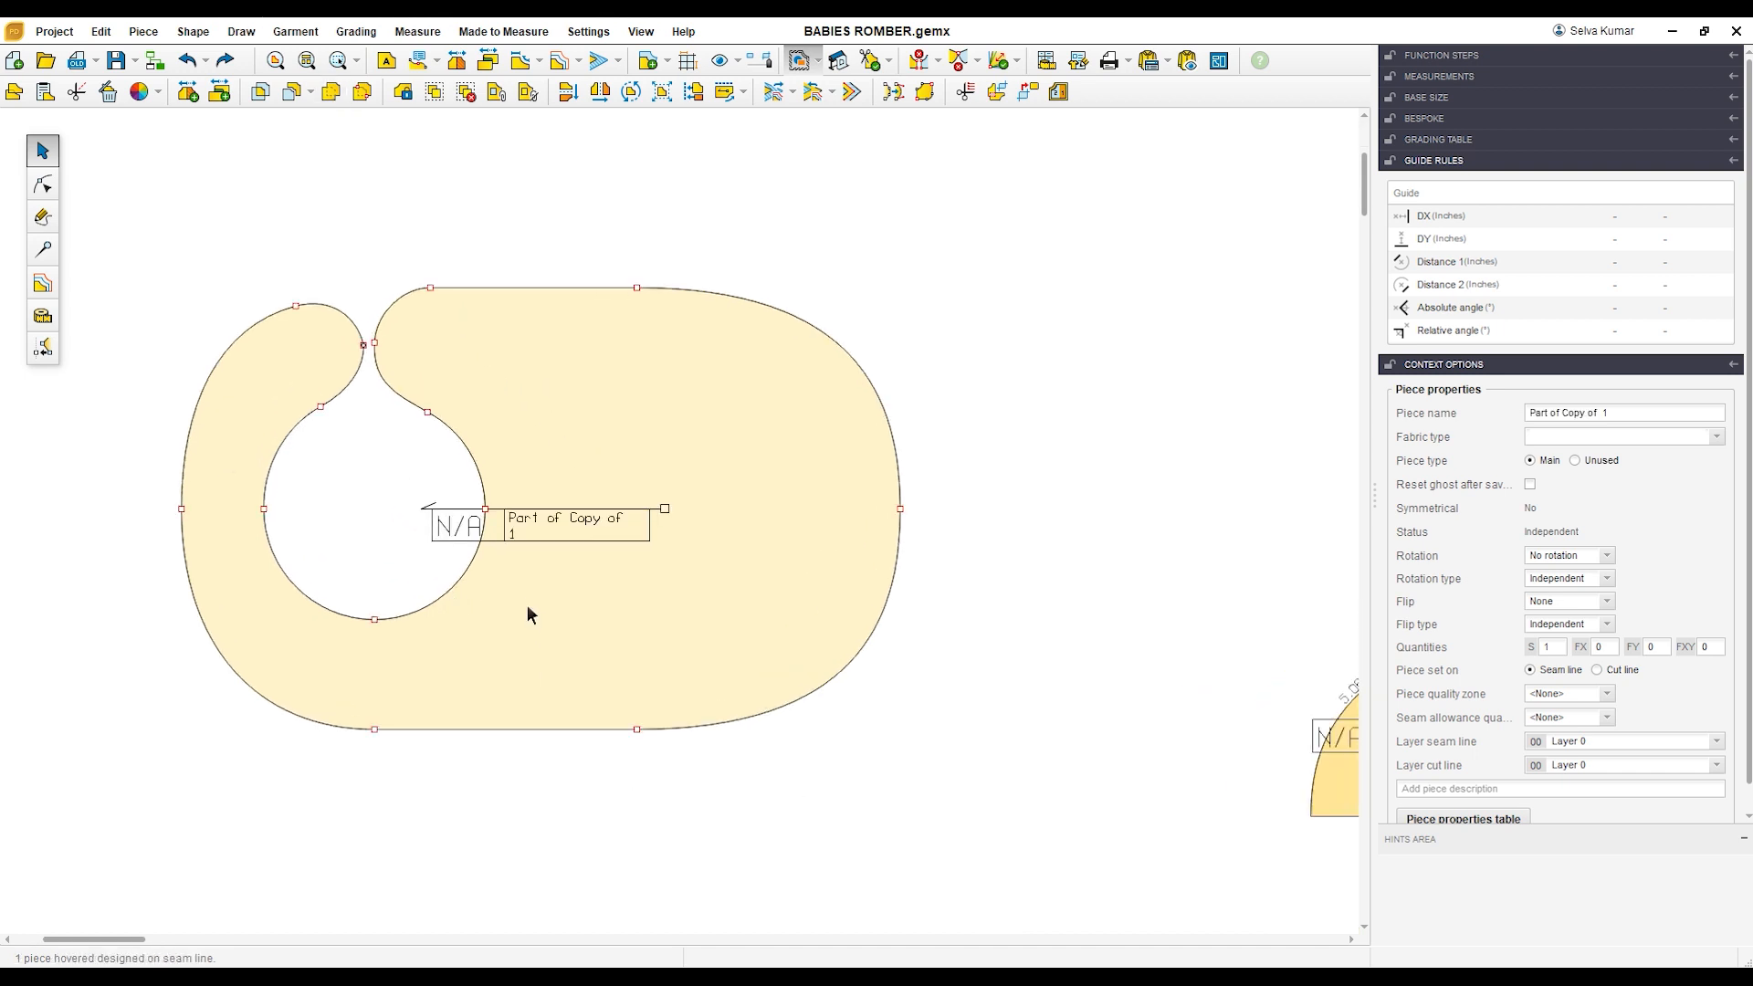
{"action": "left_click", "coordinate": [1629, 418]}
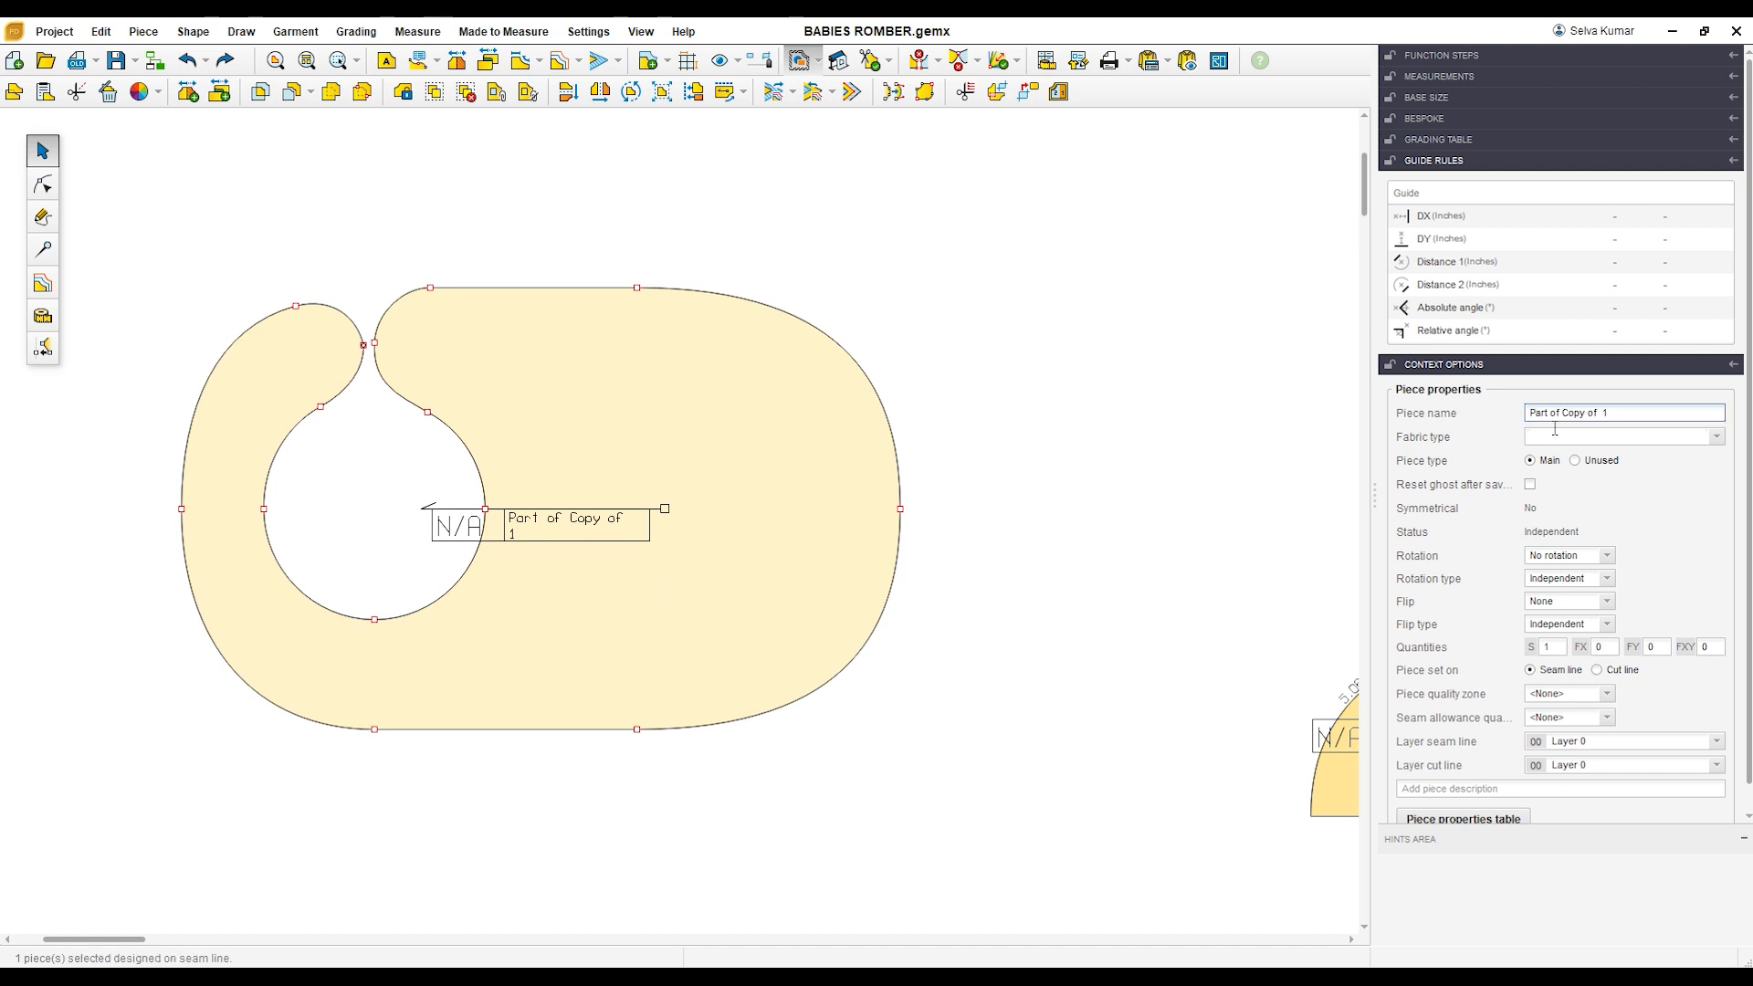
{"action": "type", "text": "bIB"}
{"action": "key", "text": "Return"}
{"action": "left_click_drag", "start_coordinate": [791, 569], "coordinate": [917, 558]}
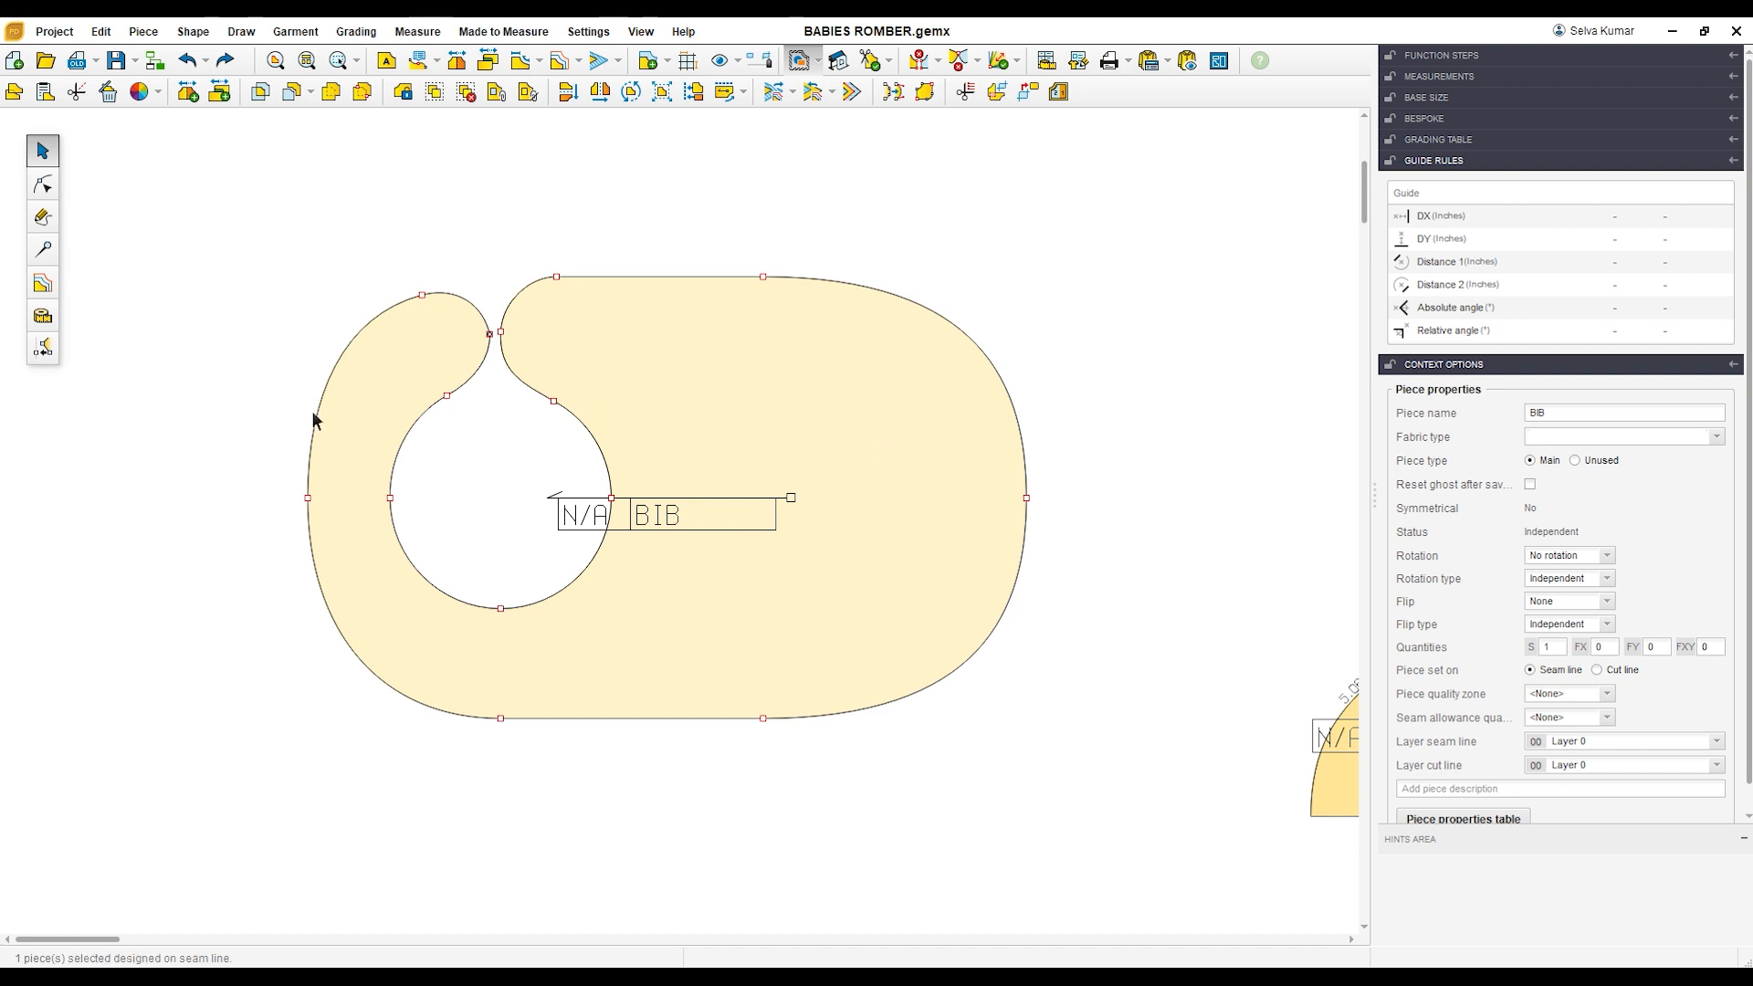
Step: Edit the size set so that it holds a single grade size, 9M, and validate it
{"action": "left_click", "coordinate": [42, 283]}
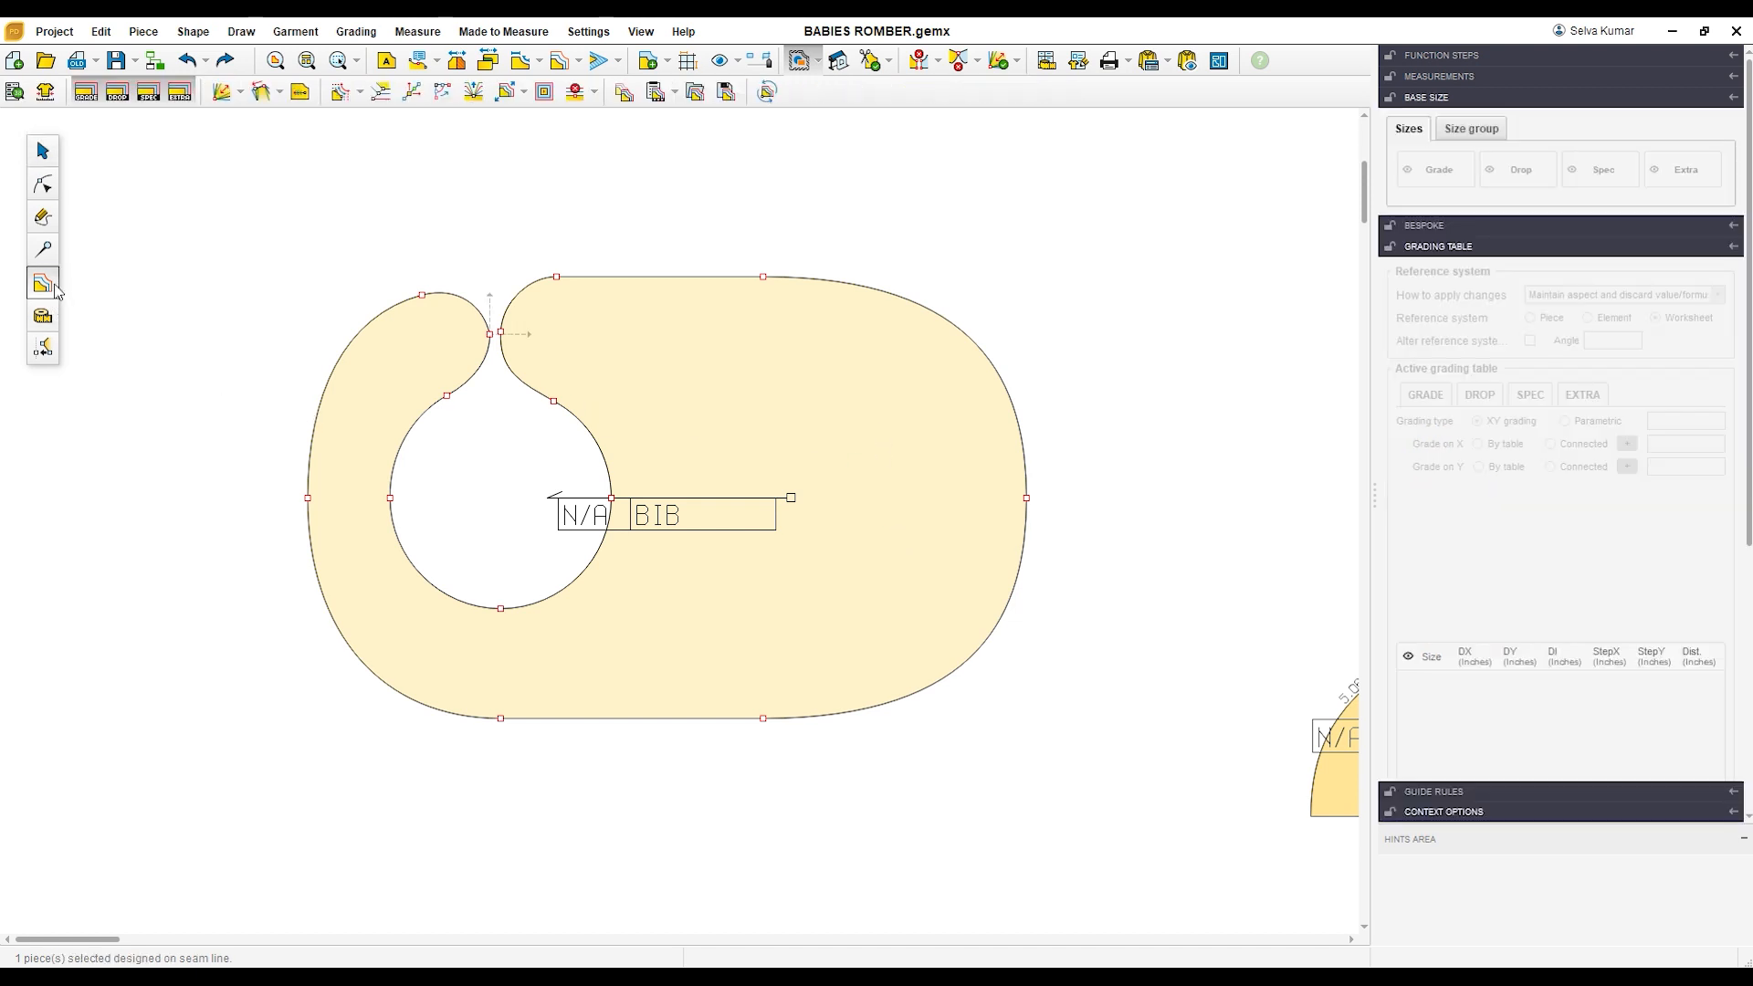
{"action": "left_click", "coordinate": [12, 96]}
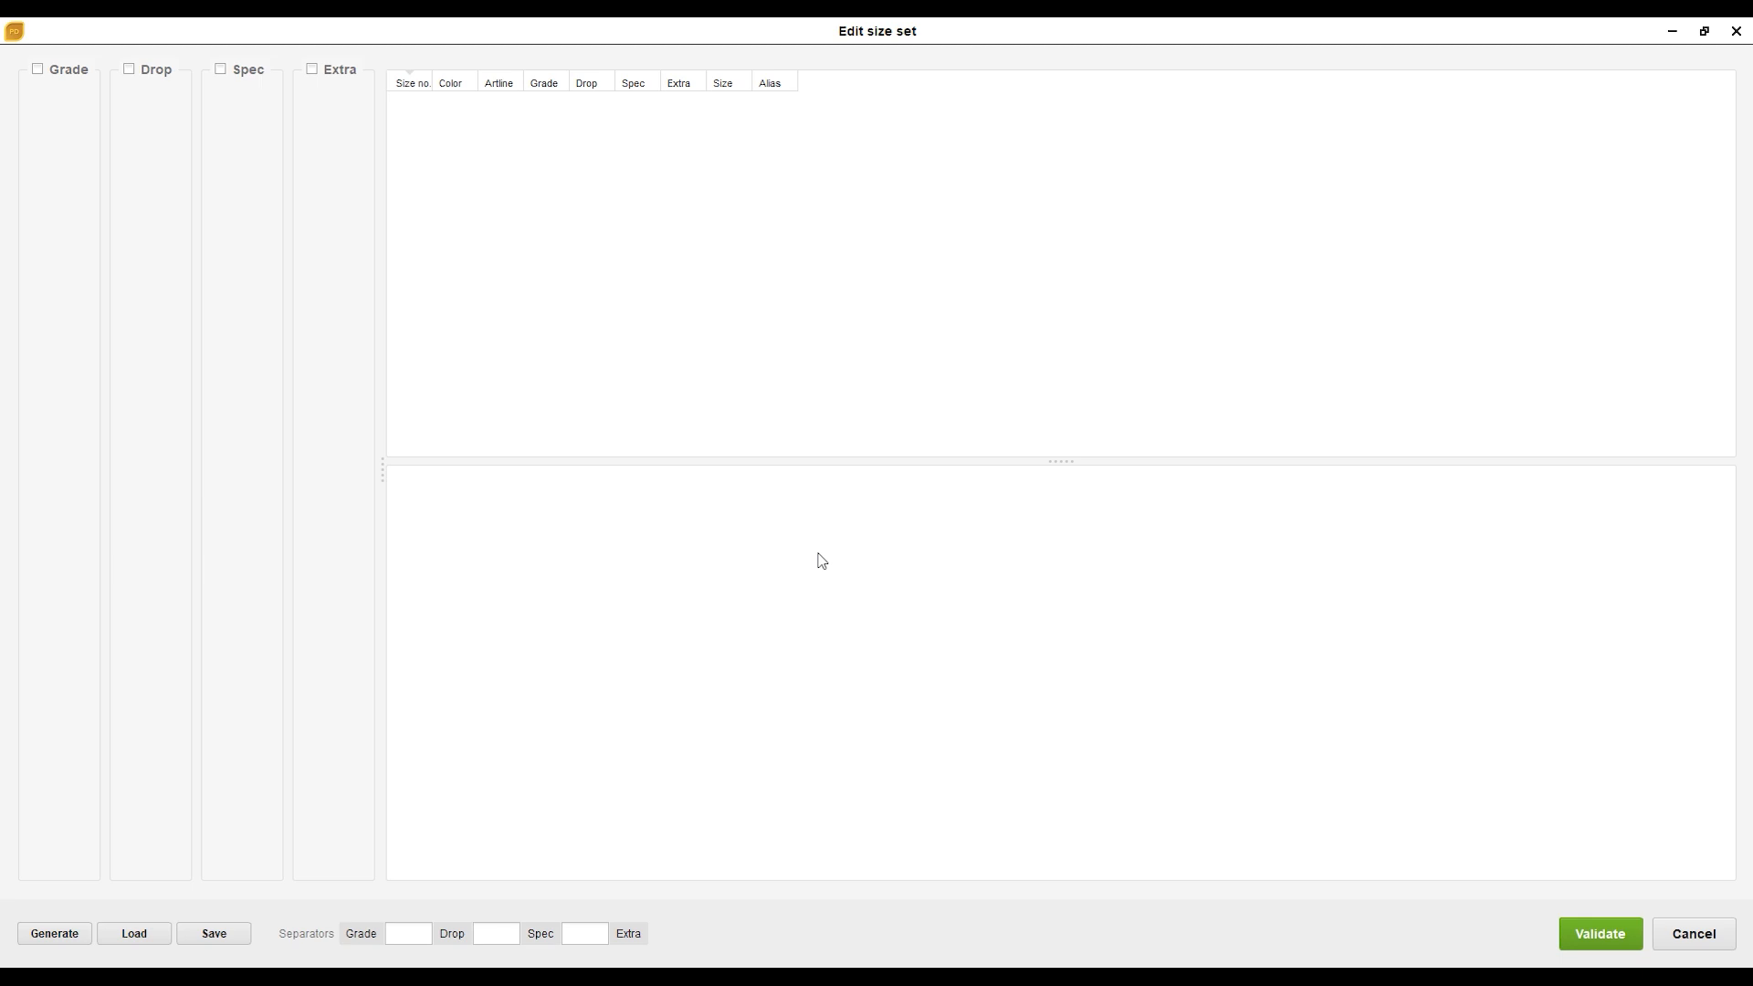
{"action": "left_click", "coordinate": [1598, 941]}
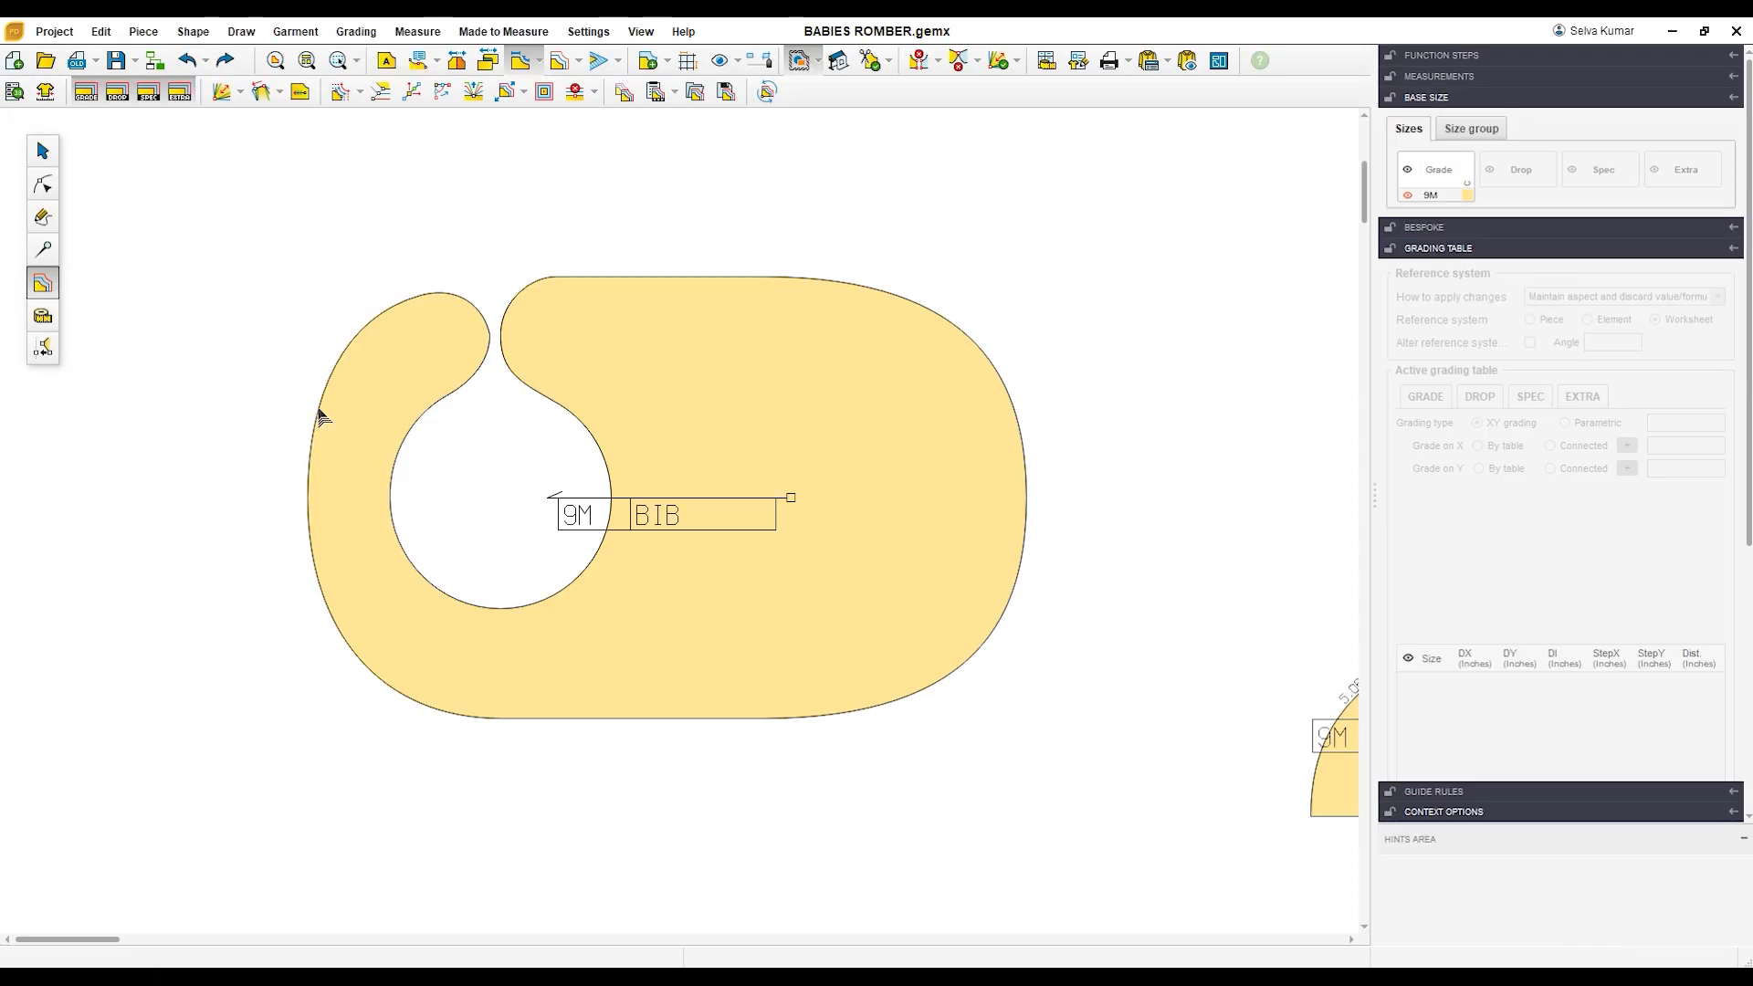
Step: Move the BIB piece down toward the BACK and FRONT pieces
{"action": "scroll", "coordinate": [319, 416], "scroll_direction": "down", "scroll_amount": 3}
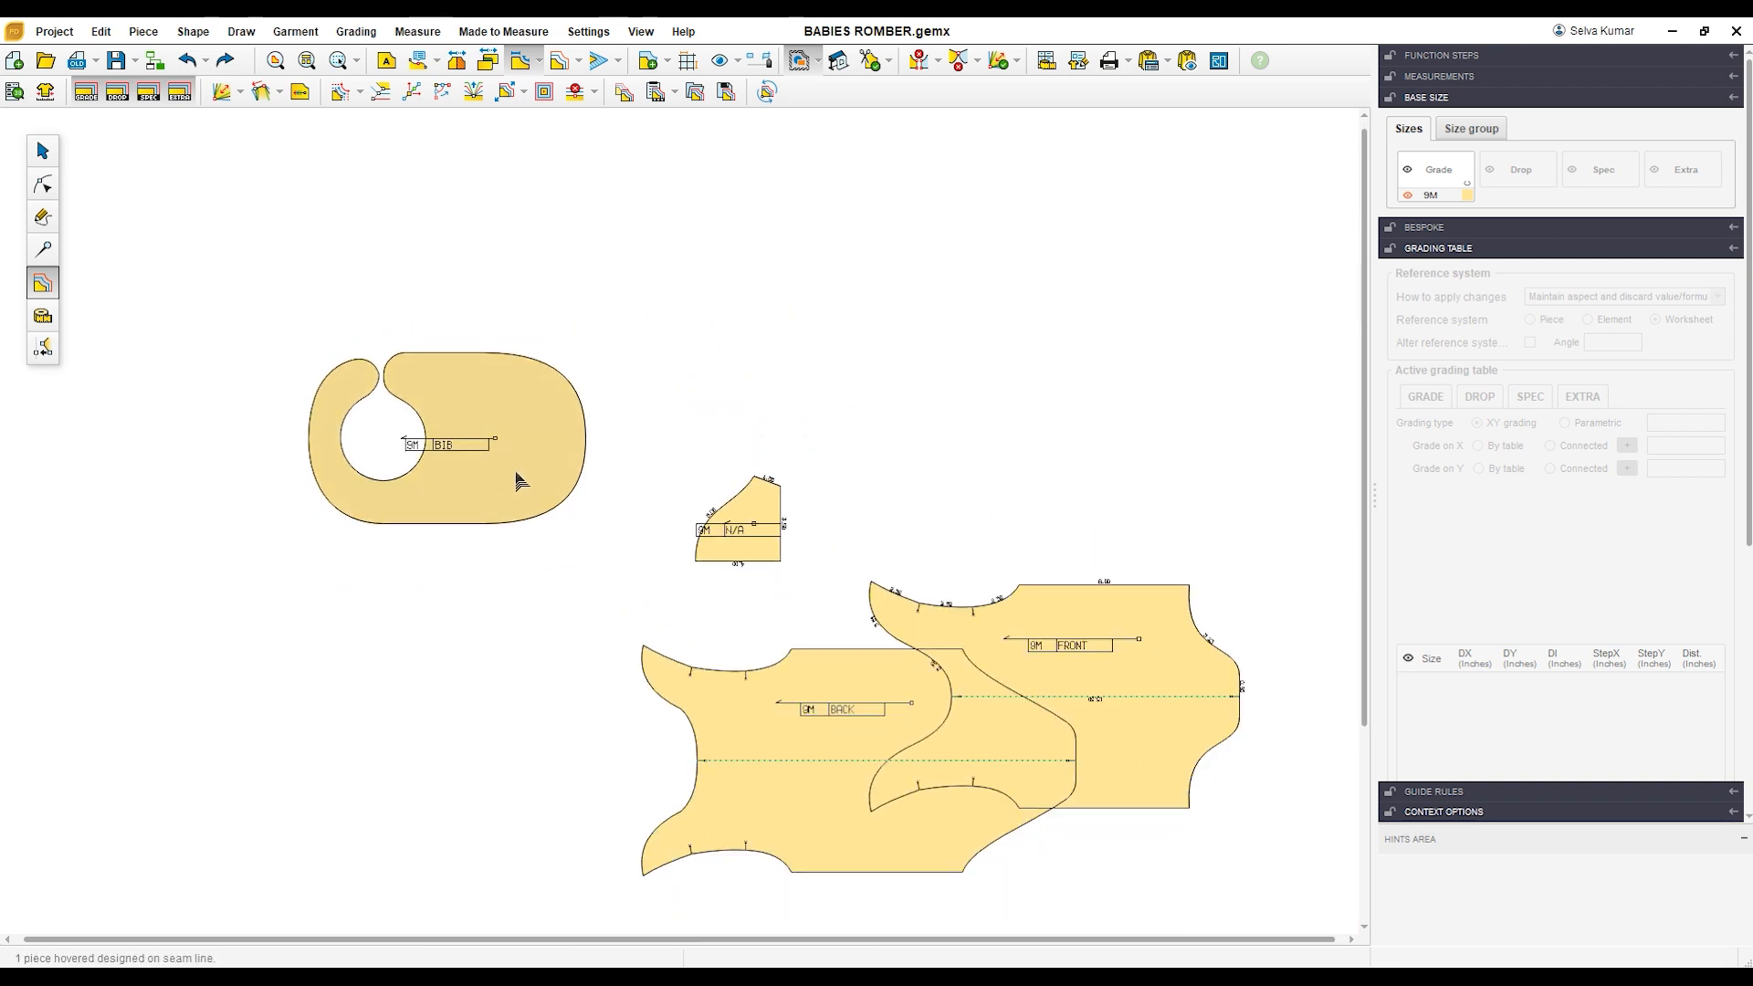
{"action": "left_click", "coordinate": [518, 481]}
{"action": "left_click", "coordinate": [45, 153]}
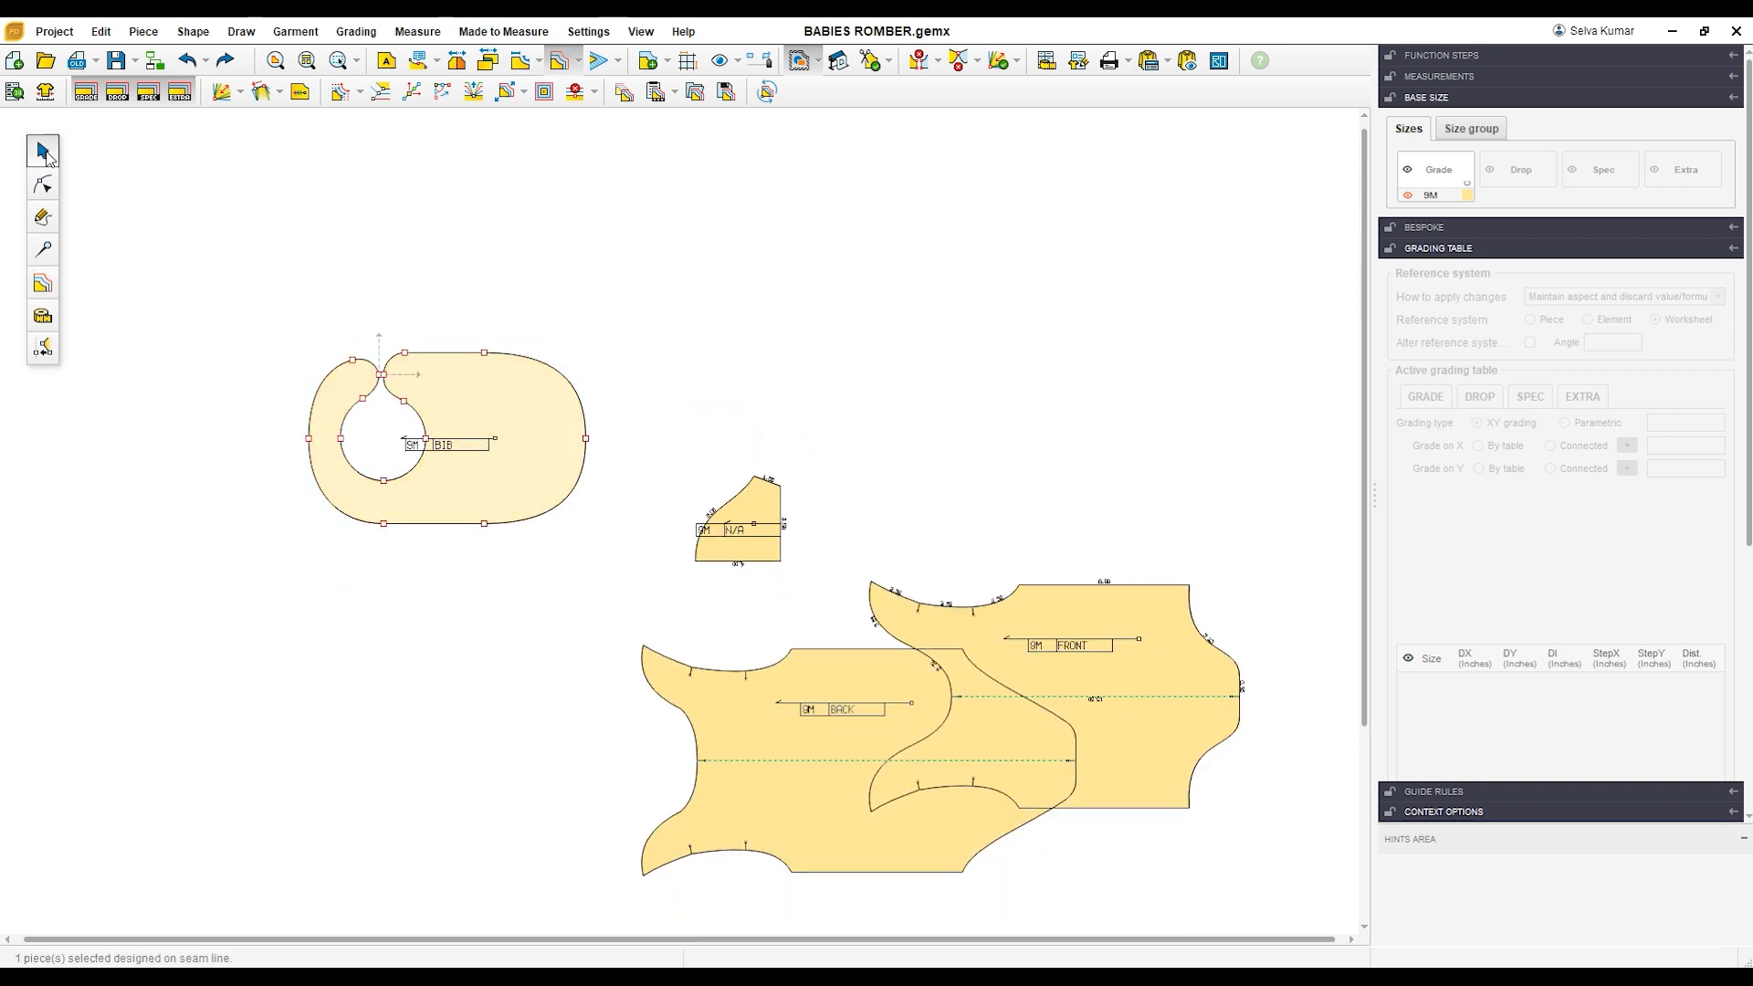
{"action": "left_click_drag", "start_coordinate": [548, 447], "coordinate": [518, 606]}
{"action": "scroll", "coordinate": [512, 605], "scroll_direction": "up", "scroll_amount": 1}
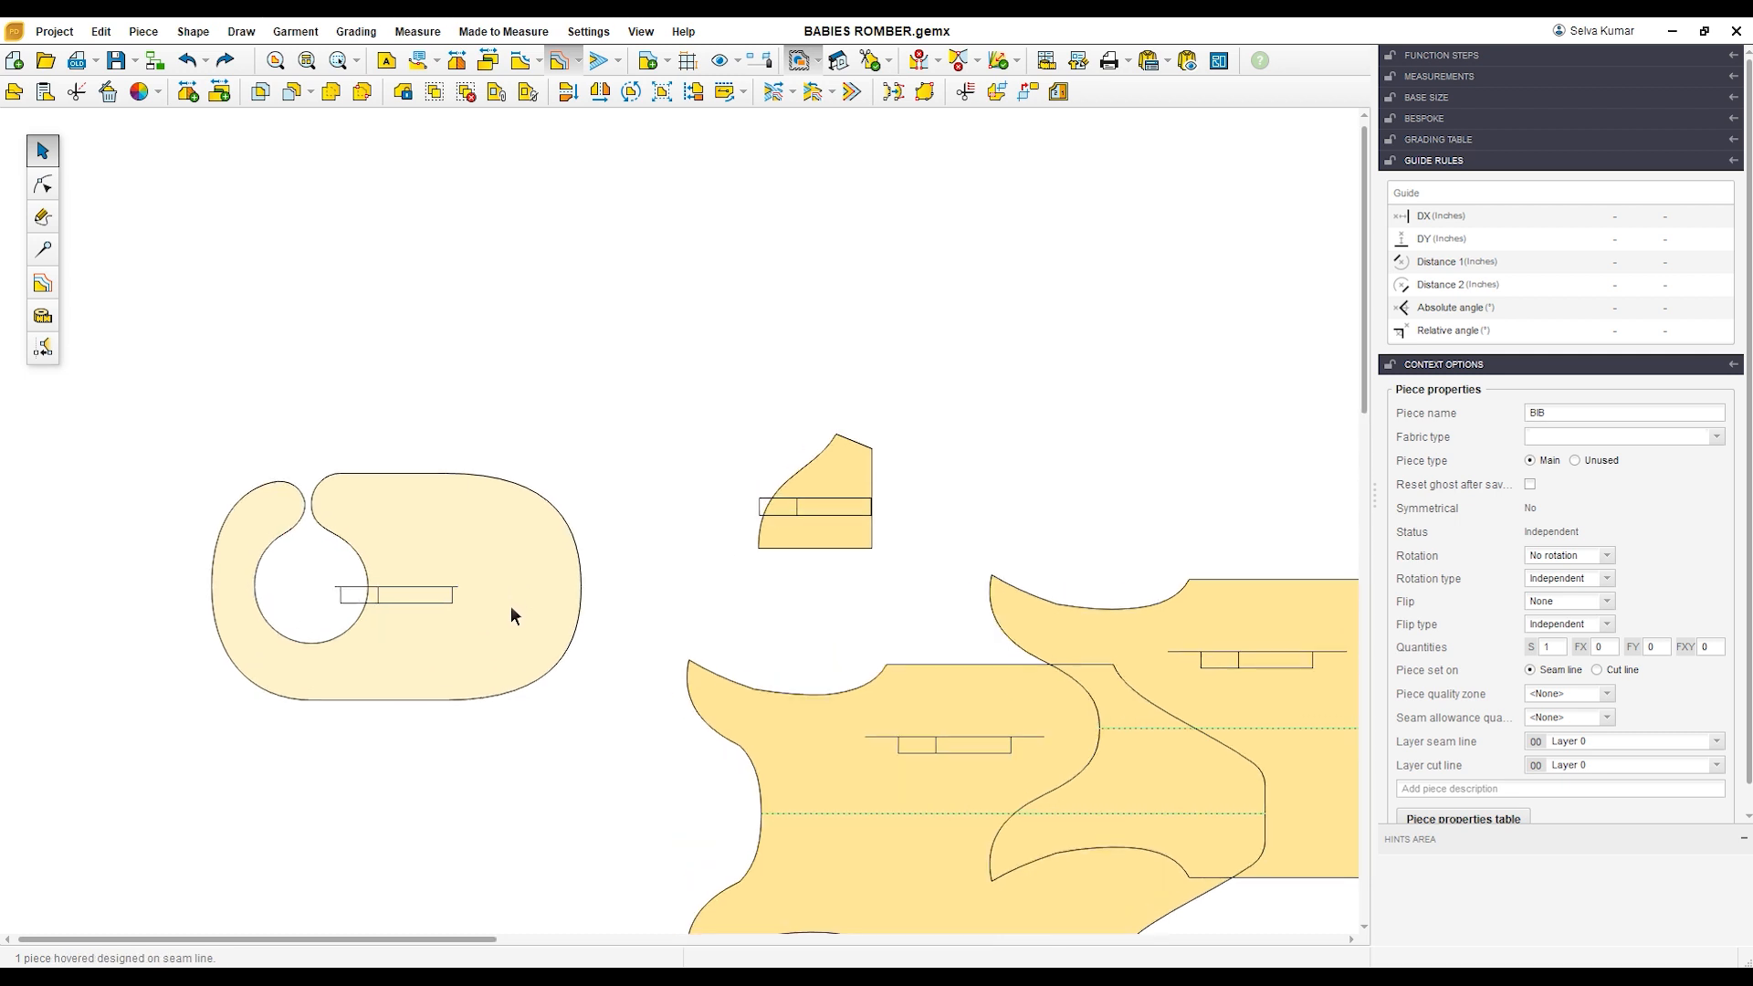
Step: Spread the pieces apart, with FRONT below BACK, the sleeve to their right and BIB to their left
{"action": "scroll", "coordinate": [507, 562], "scroll_direction": "down", "scroll_amount": 1}
{"action": "left_click", "coordinate": [700, 689]}
{"action": "left_click_drag", "start_coordinate": [700, 689], "coordinate": [621, 304]}
{"action": "left_click_drag", "start_coordinate": [721, 522], "coordinate": [676, 738]}
{"action": "left_click_drag", "start_coordinate": [999, 672], "coordinate": [771, 572]}
{"action": "left_click", "coordinate": [713, 726]}
{"action": "left_click_drag", "start_coordinate": [712, 726], "coordinate": [1170, 561]}
{"action": "left_click_drag", "start_coordinate": [475, 595], "coordinate": [370, 451]}
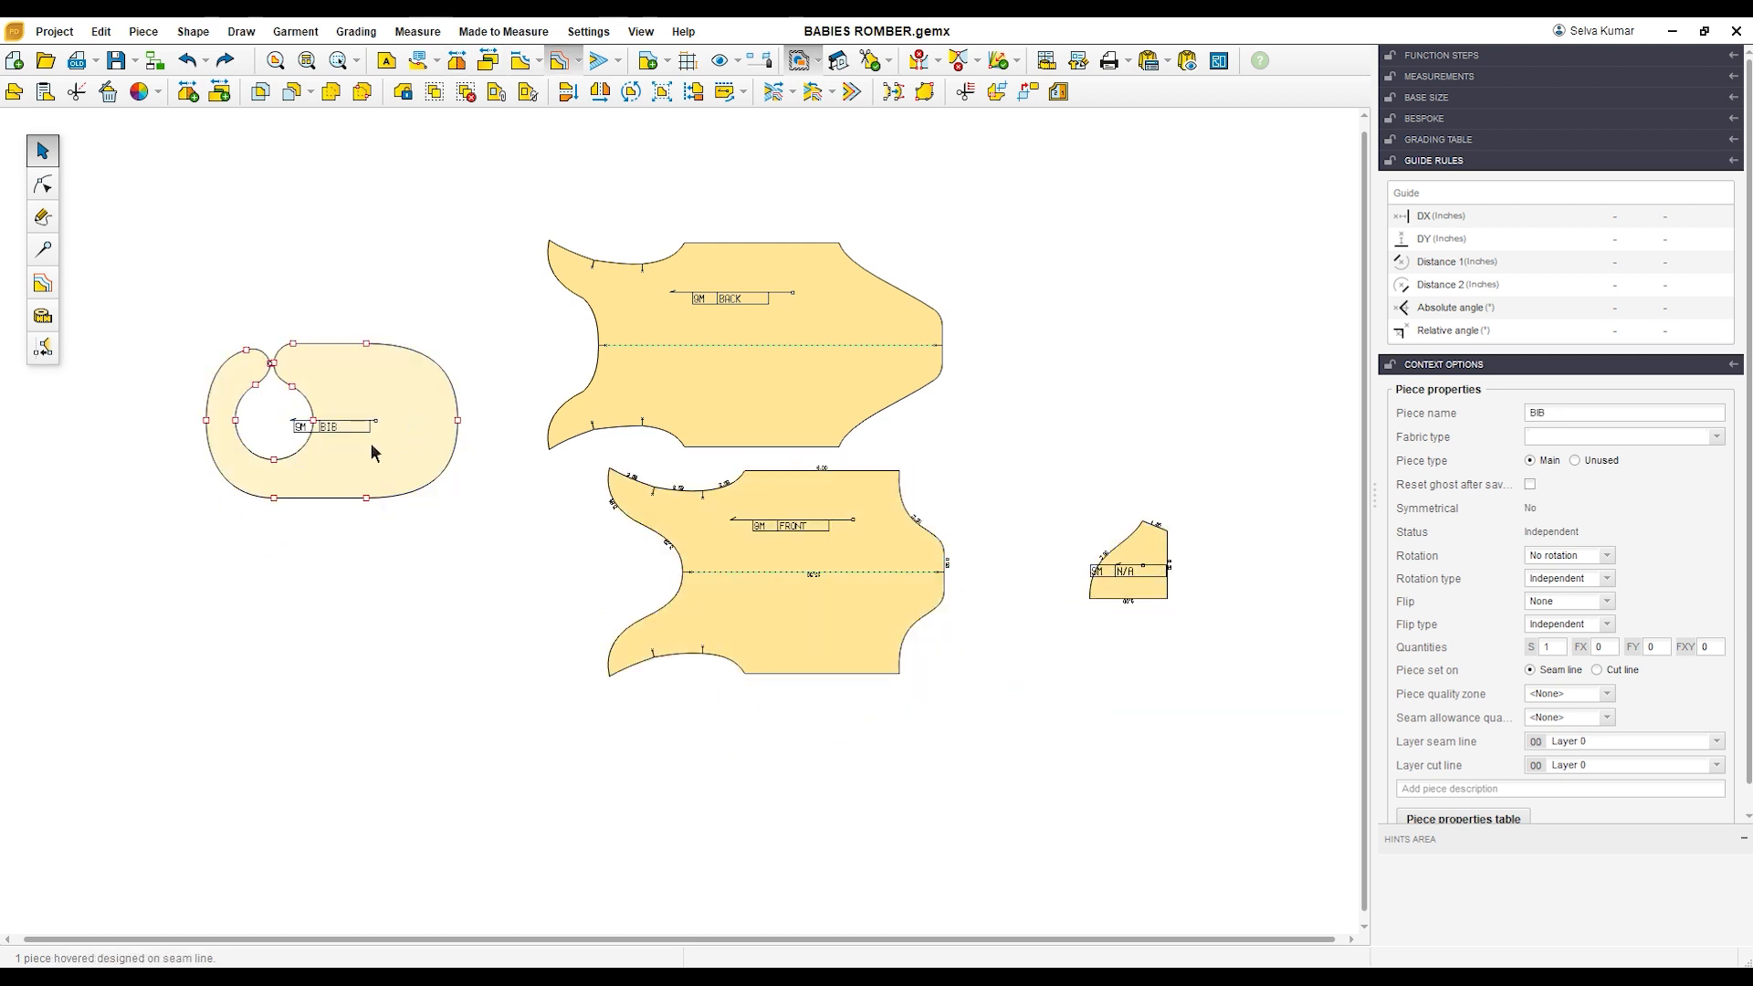
Step: Try adding a seam allowance around the BIB piece
{"action": "scroll", "coordinate": [340, 356], "scroll_direction": "up", "scroll_amount": 3}
{"action": "left_click", "coordinate": [597, 66]}
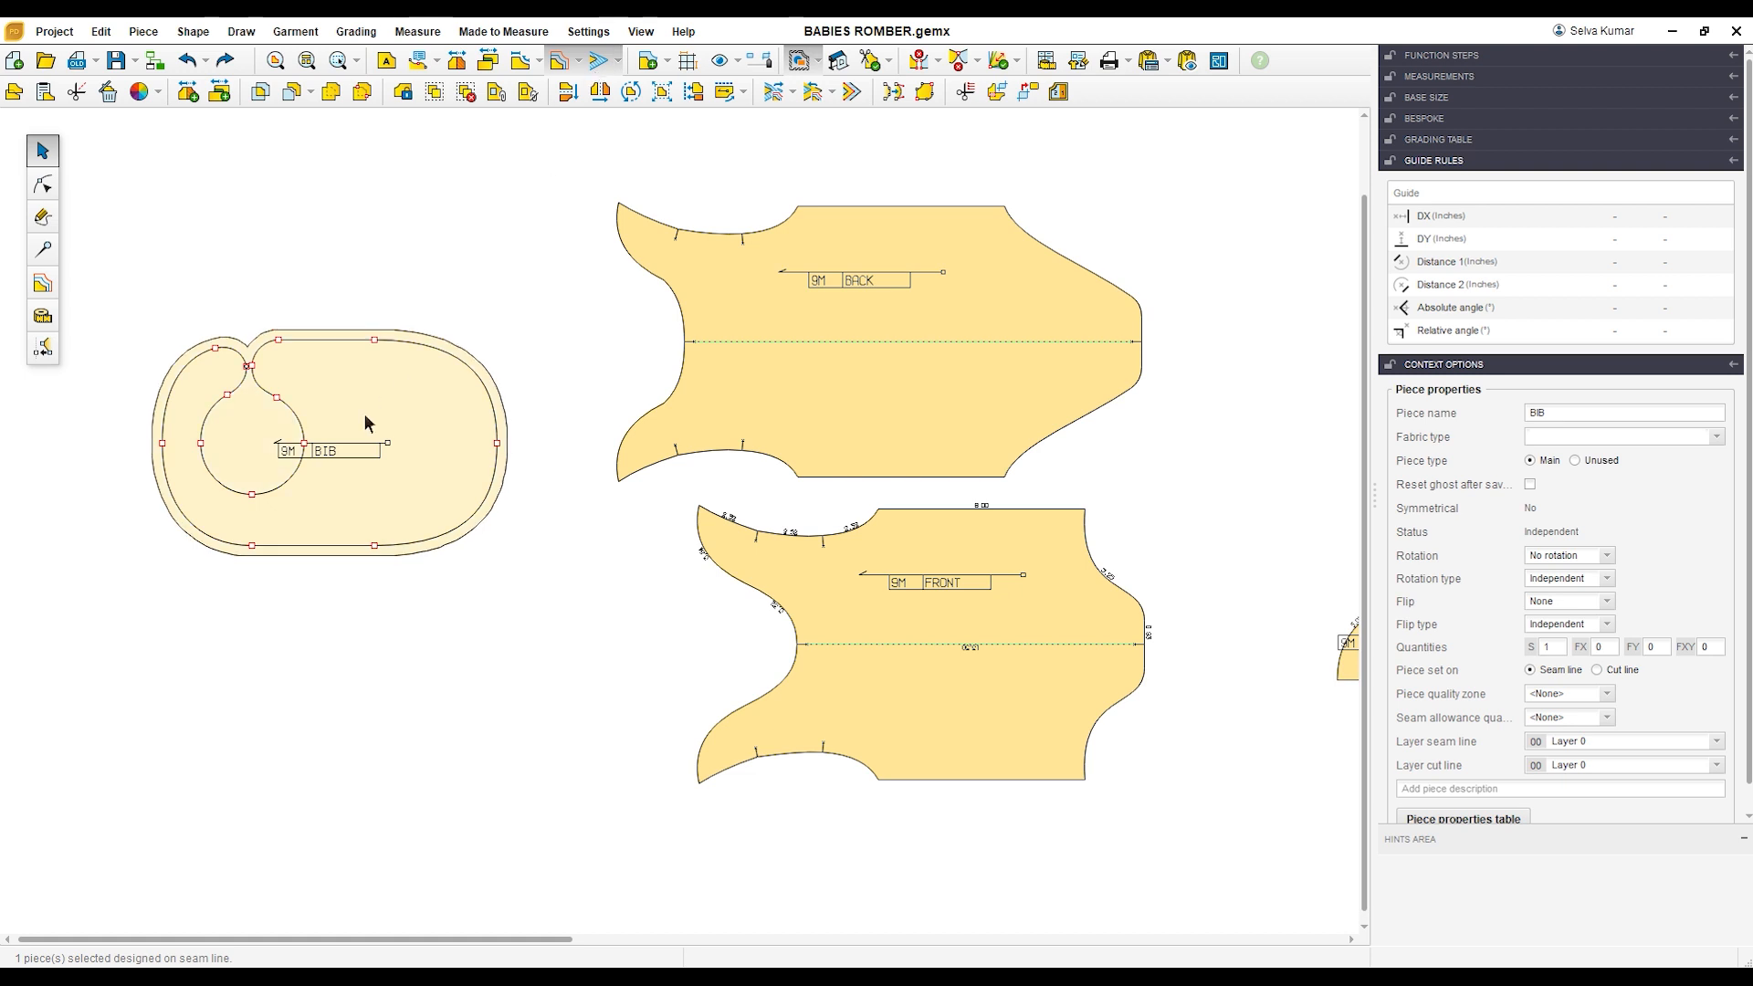
{"action": "scroll", "coordinate": [364, 423], "scroll_direction": "up", "scroll_amount": 2}
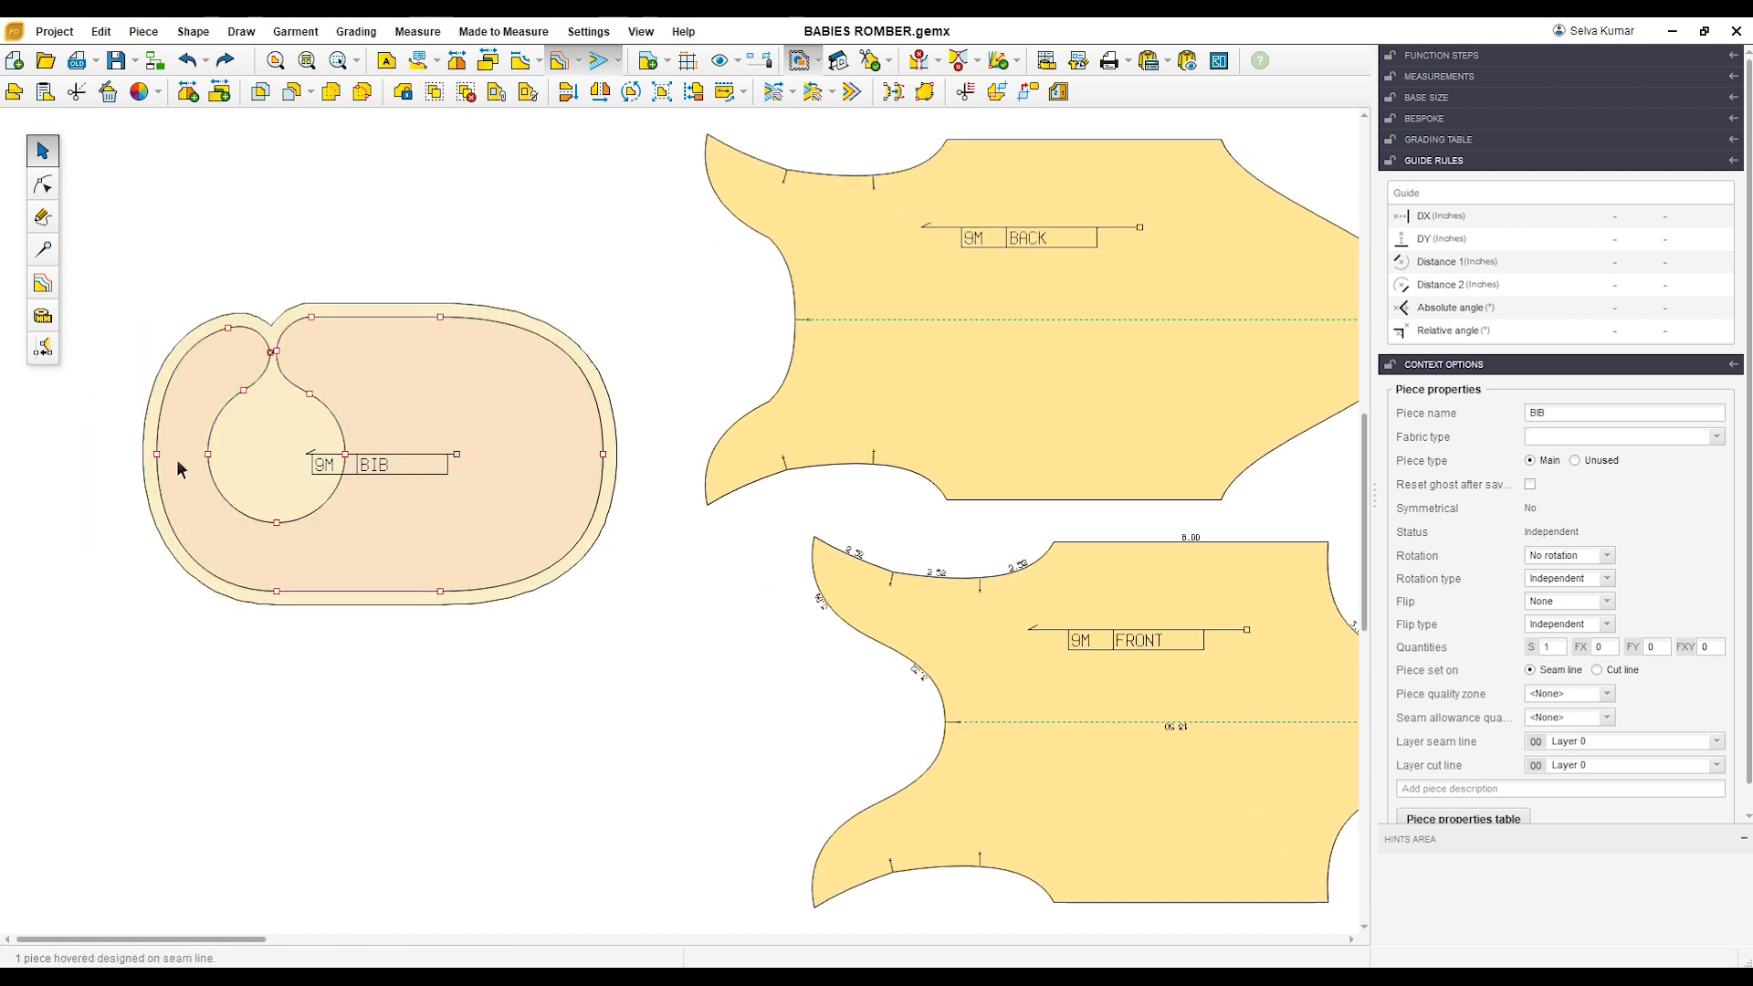
{"action": "left_click", "coordinate": [42, 248]}
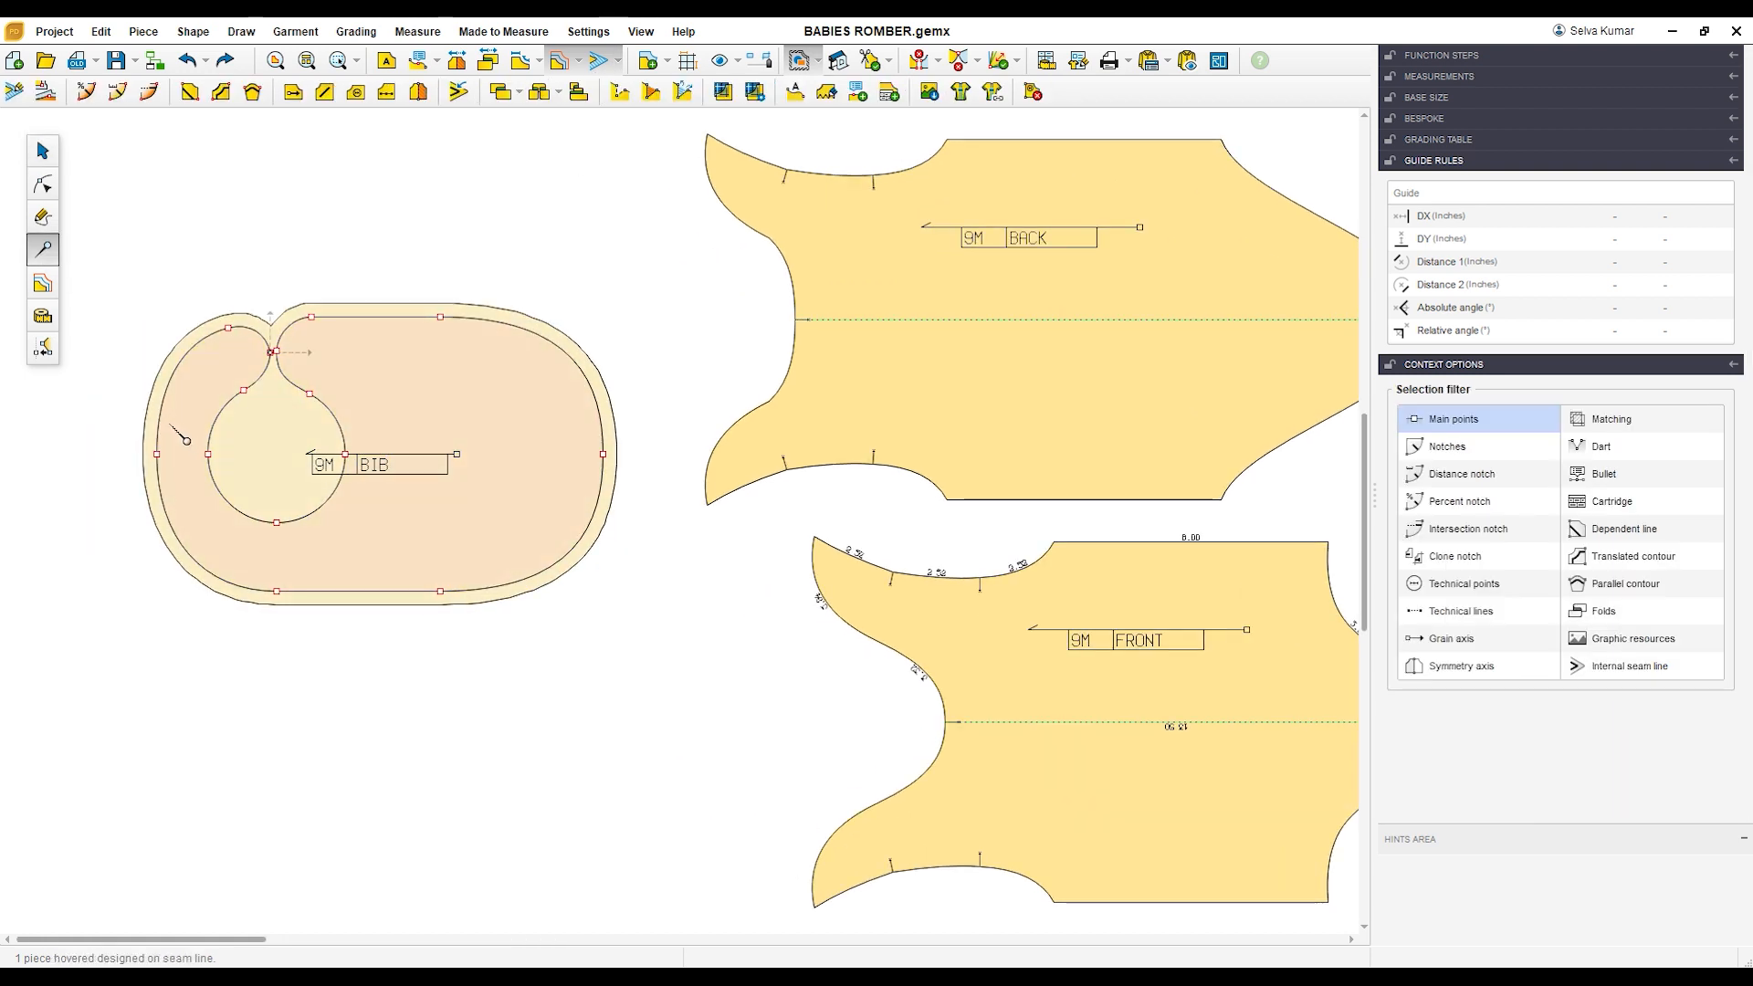
{"action": "left_click", "coordinate": [42, 151]}
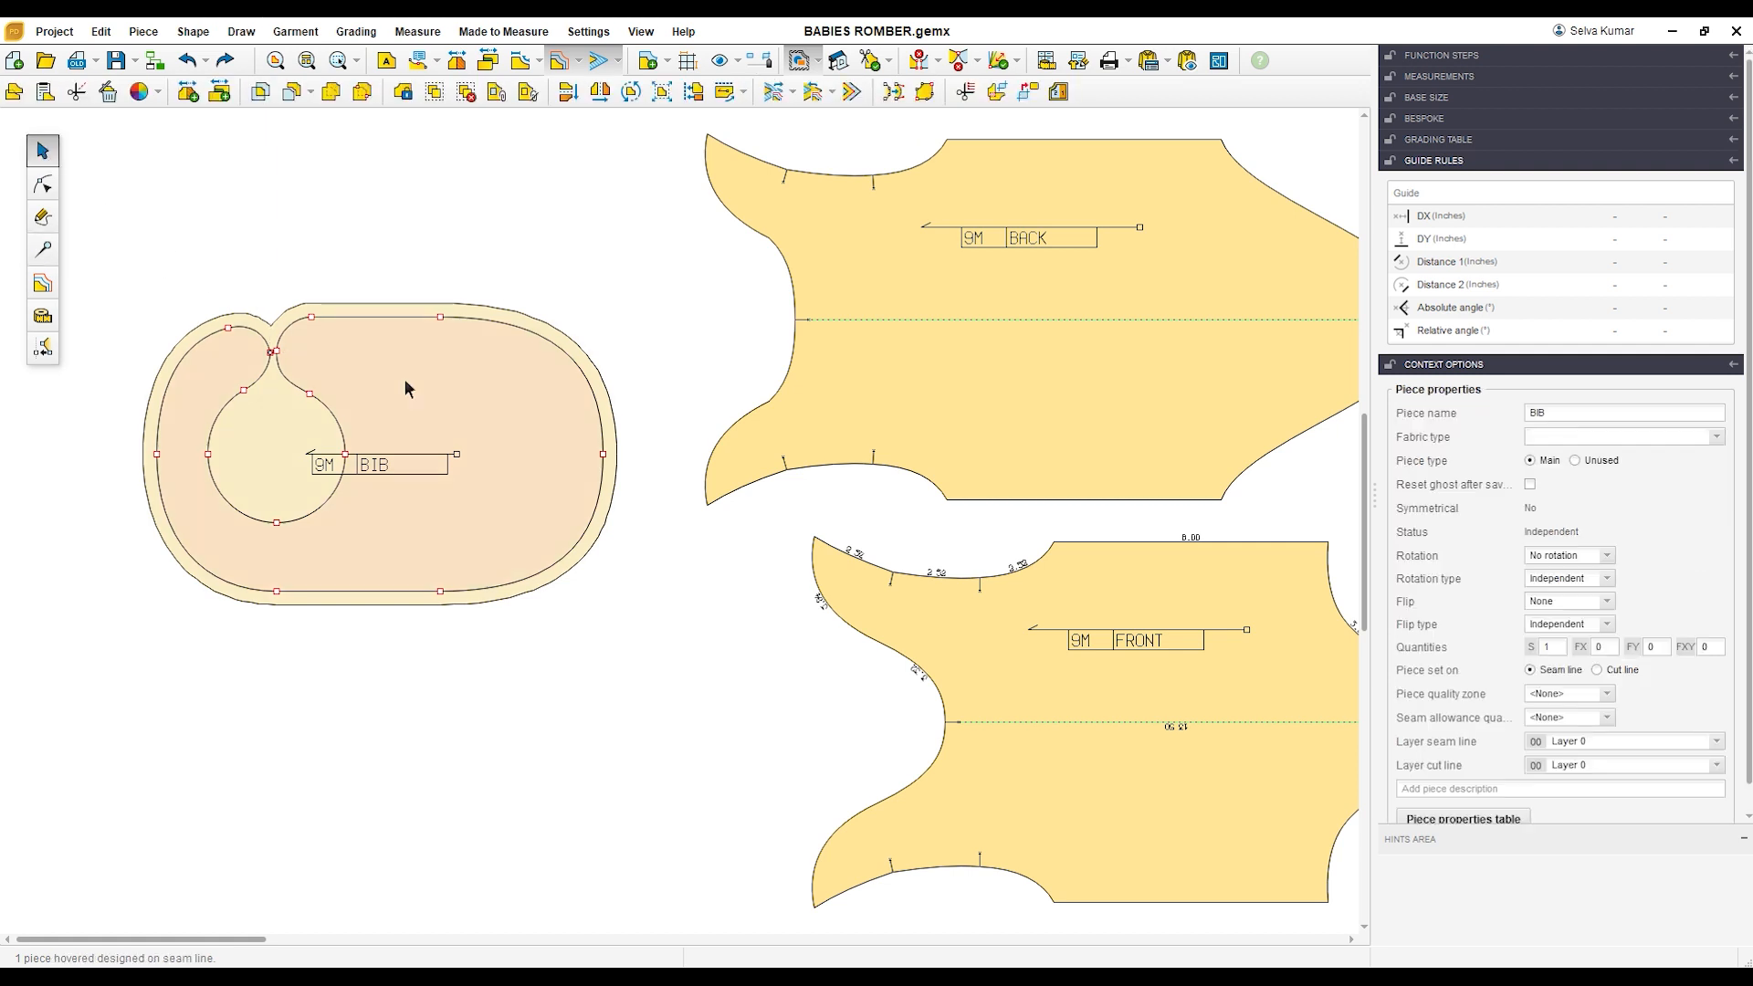
{"action": "left_click", "coordinate": [598, 62]}
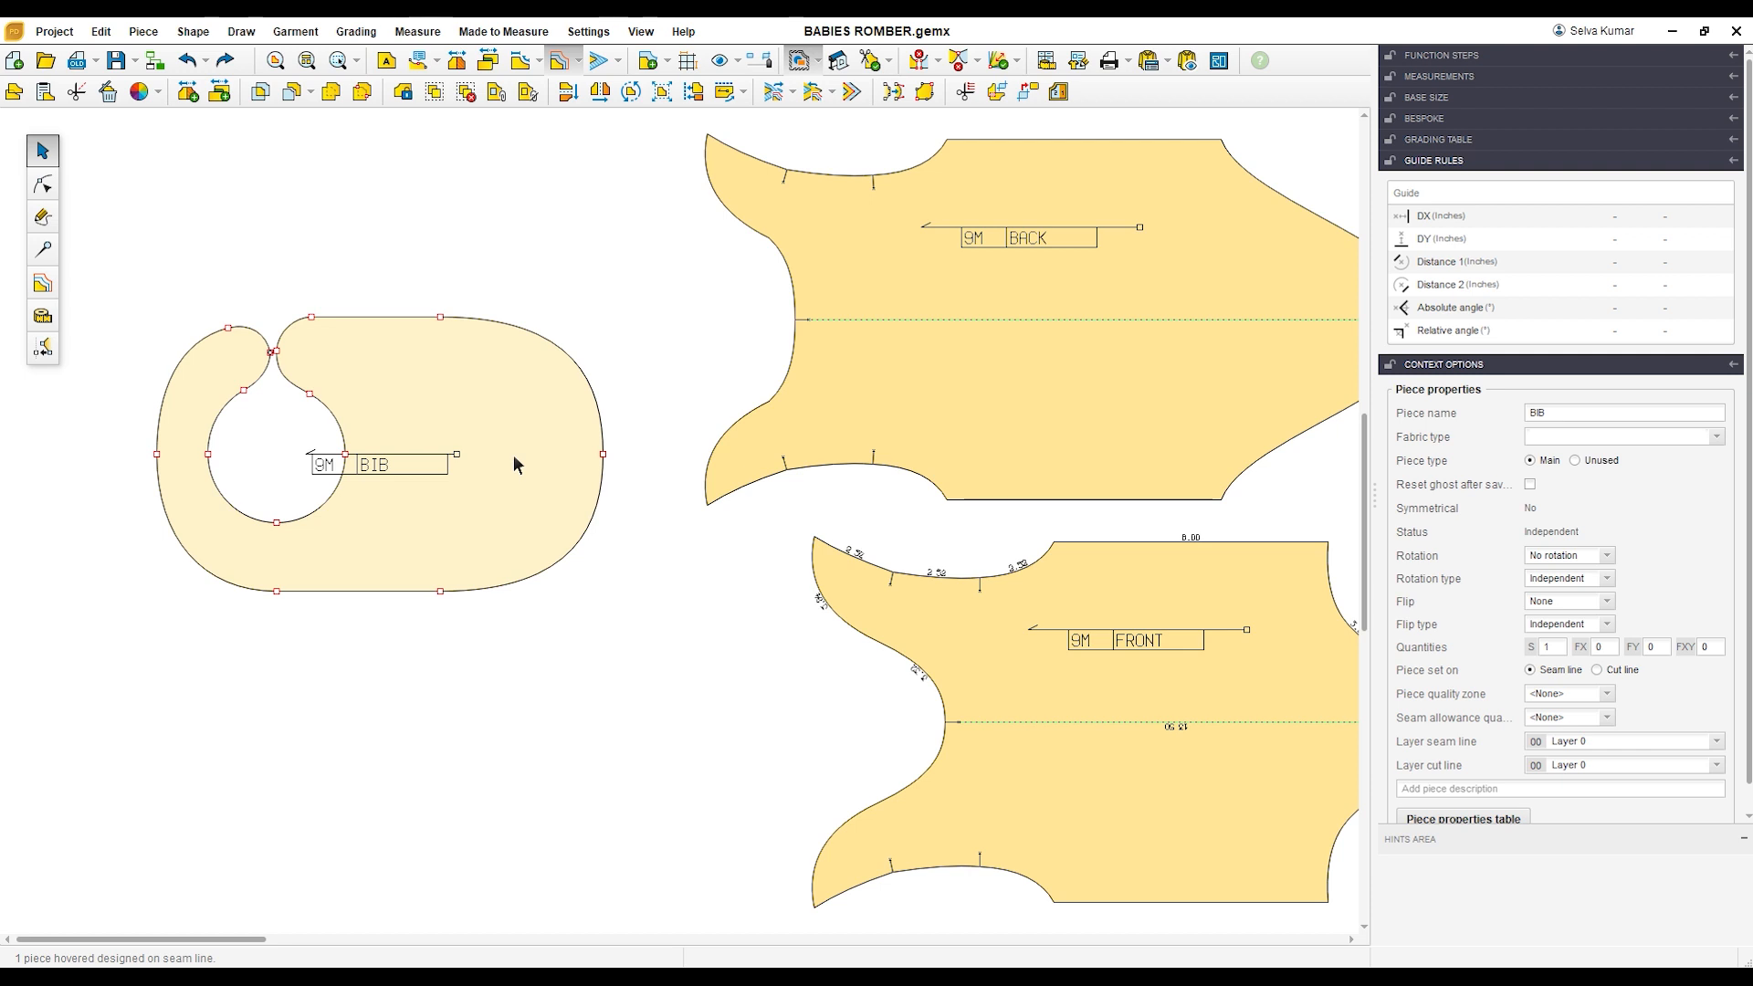
Step: Set the BIB piece on its cut line and move it down beside the FRONT piece
{"action": "left_click", "coordinate": [1599, 673]}
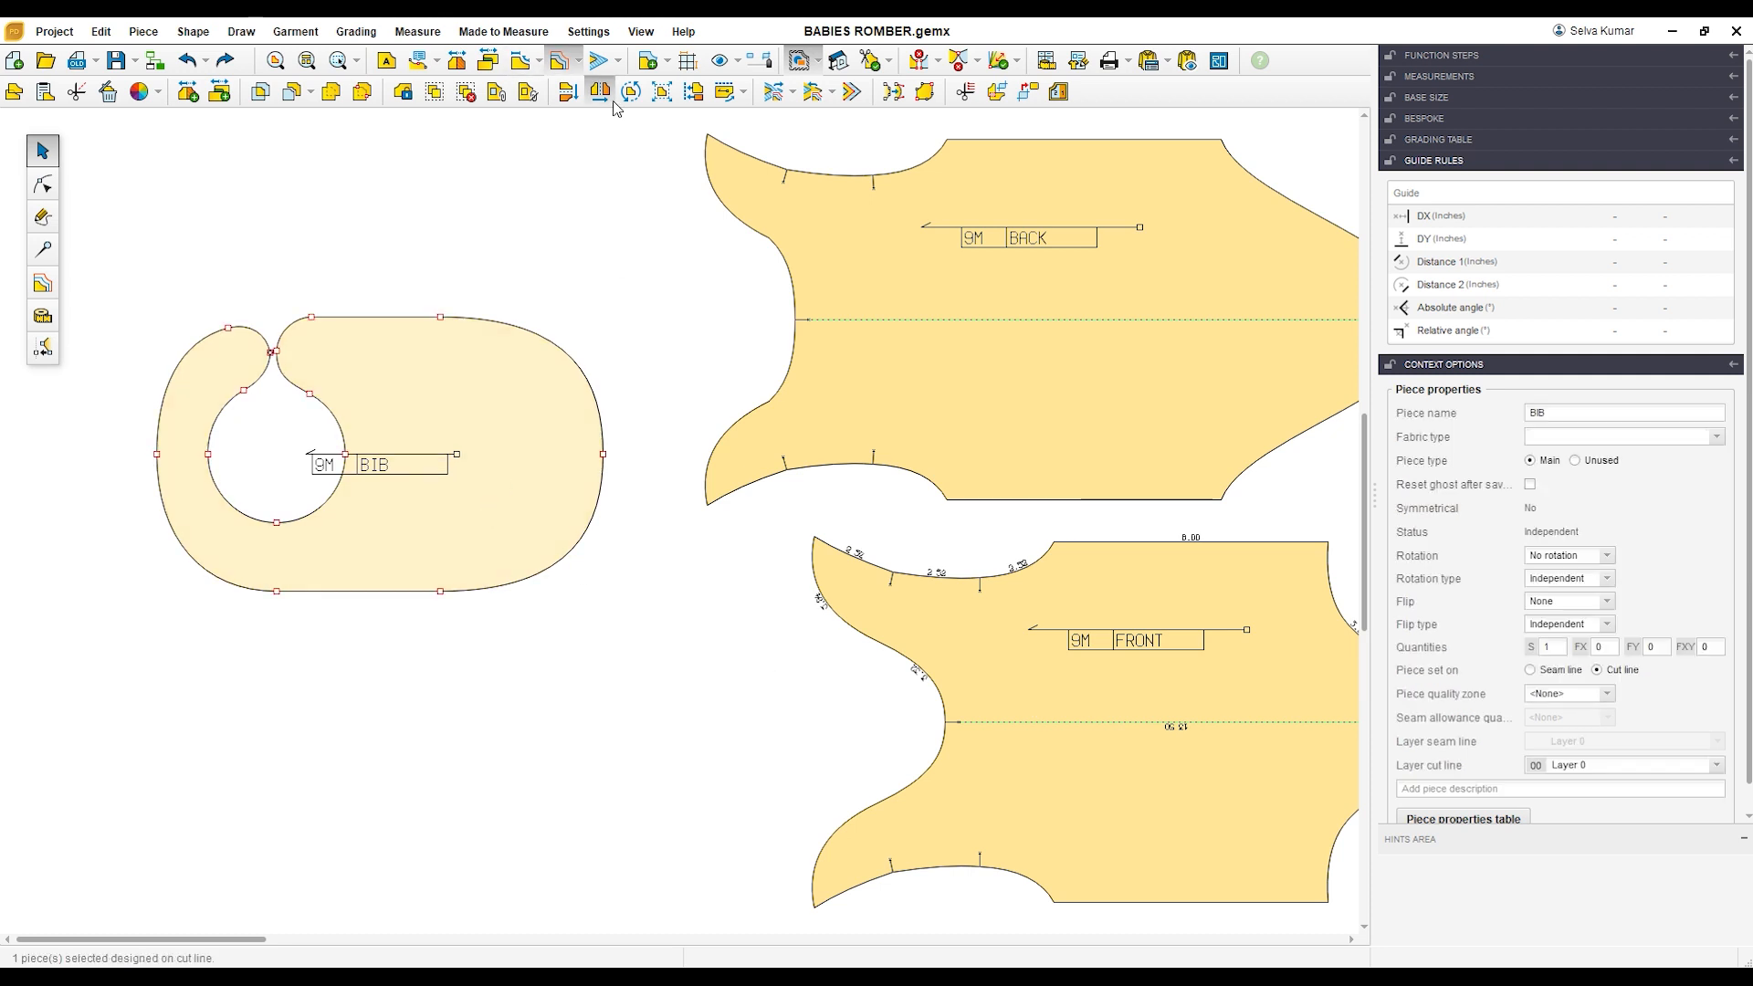
{"action": "left_click_drag", "start_coordinate": [515, 430], "coordinate": [450, 522]}
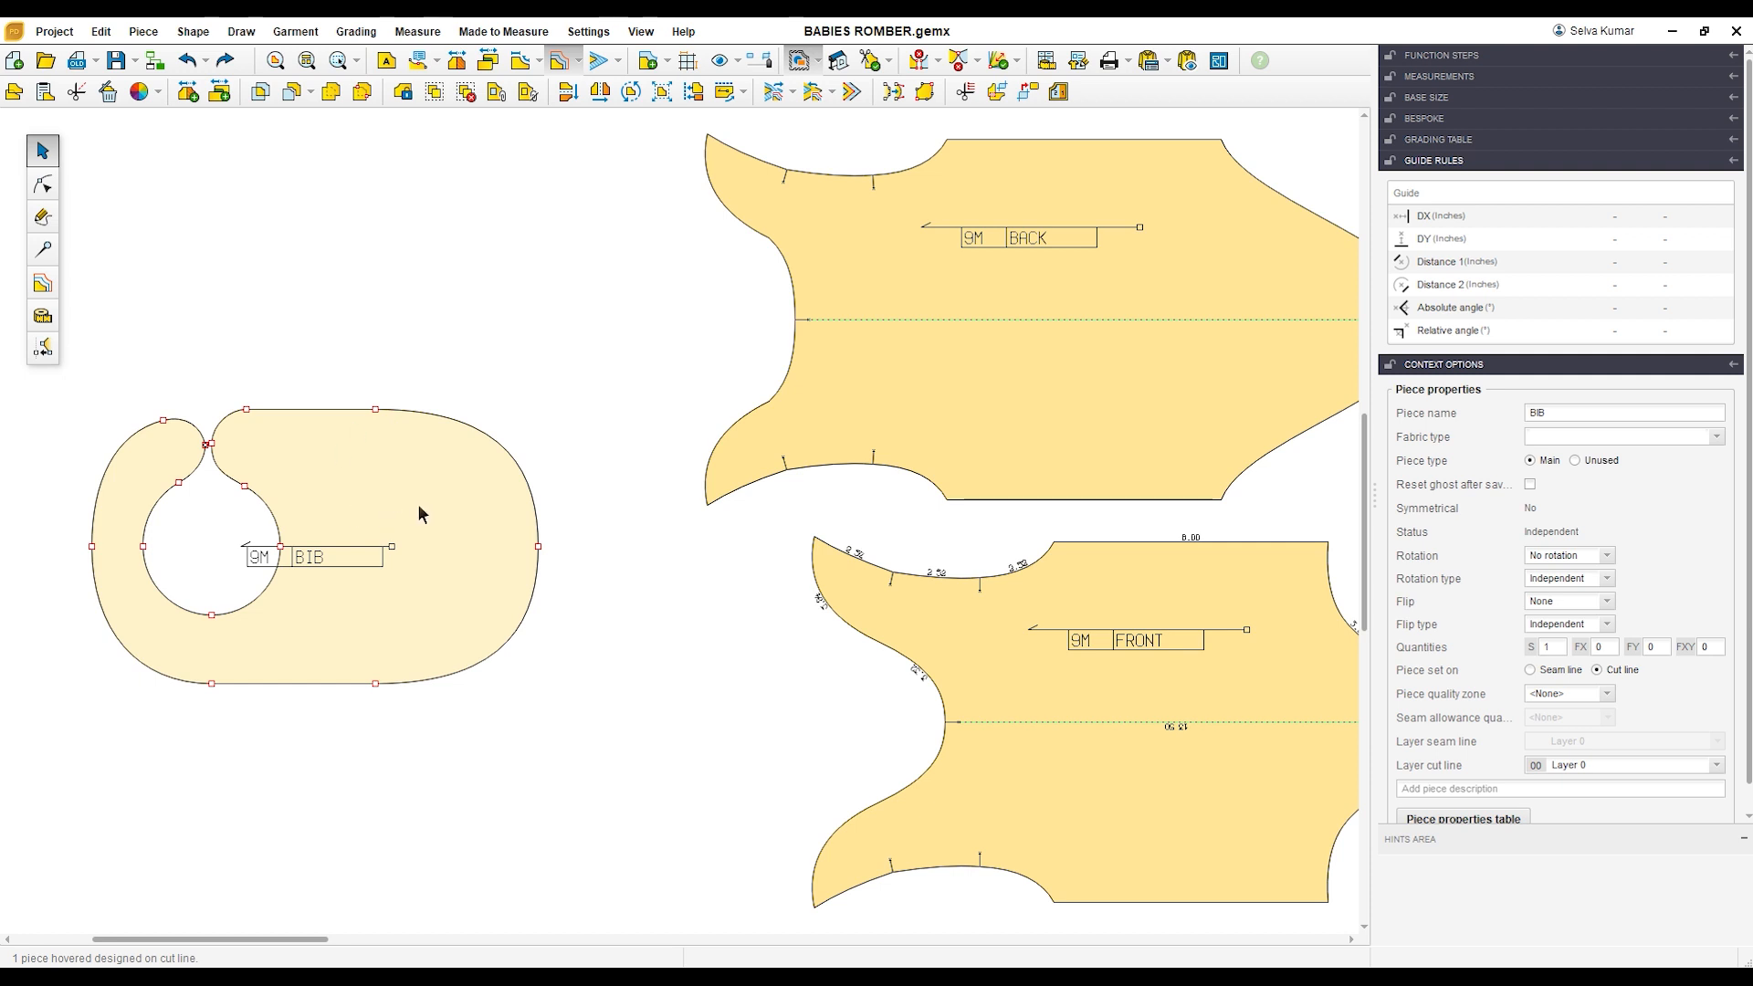
{"action": "scroll", "coordinate": [418, 440], "scroll_direction": "down", "scroll_amount": 5}
{"action": "left_click_drag", "start_coordinate": [459, 499], "coordinate": [373, 611]}
Step: Move the FRONT piece down and left and the BACK piece slightly left to tidy the layout
{"action": "left_click_drag", "start_coordinate": [884, 630], "coordinate": [729, 683]}
{"action": "left_click", "coordinate": [736, 417]}
{"action": "left_click_drag", "start_coordinate": [766, 320], "coordinate": [710, 327]}
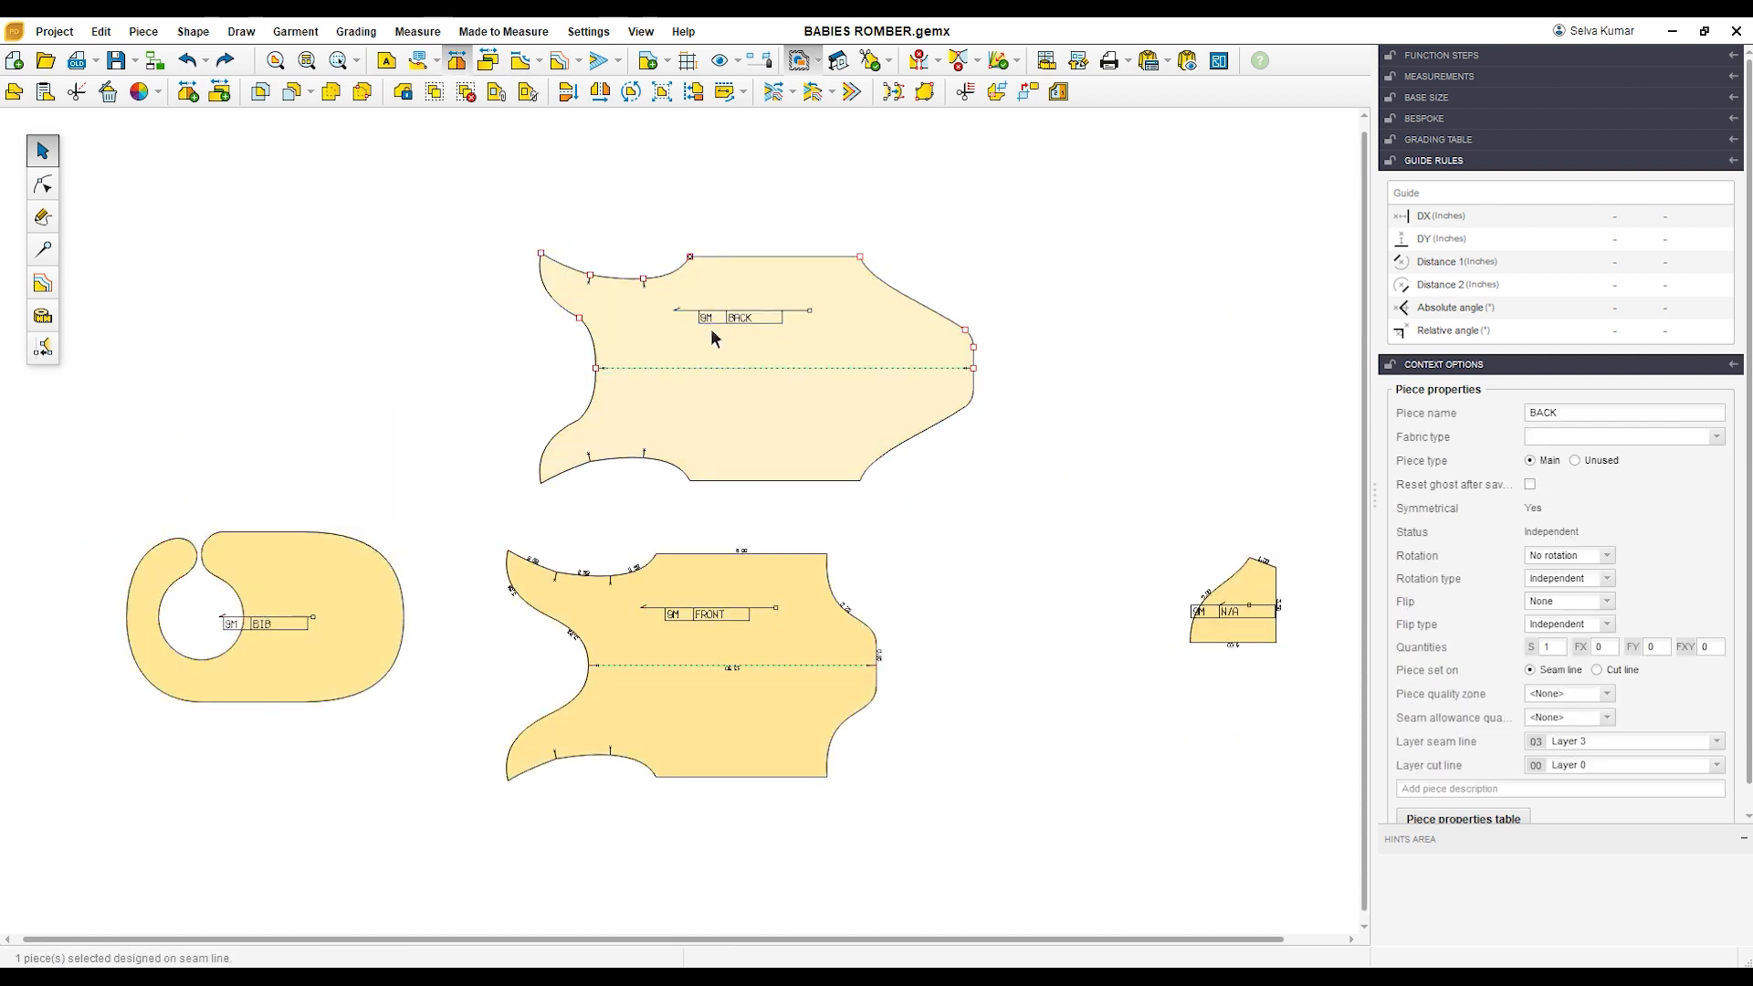
Step: Add a seam allowance to the BACK piece and set its width to 0 inches on the neckline's outer curve
{"action": "left_click", "coordinate": [598, 61]}
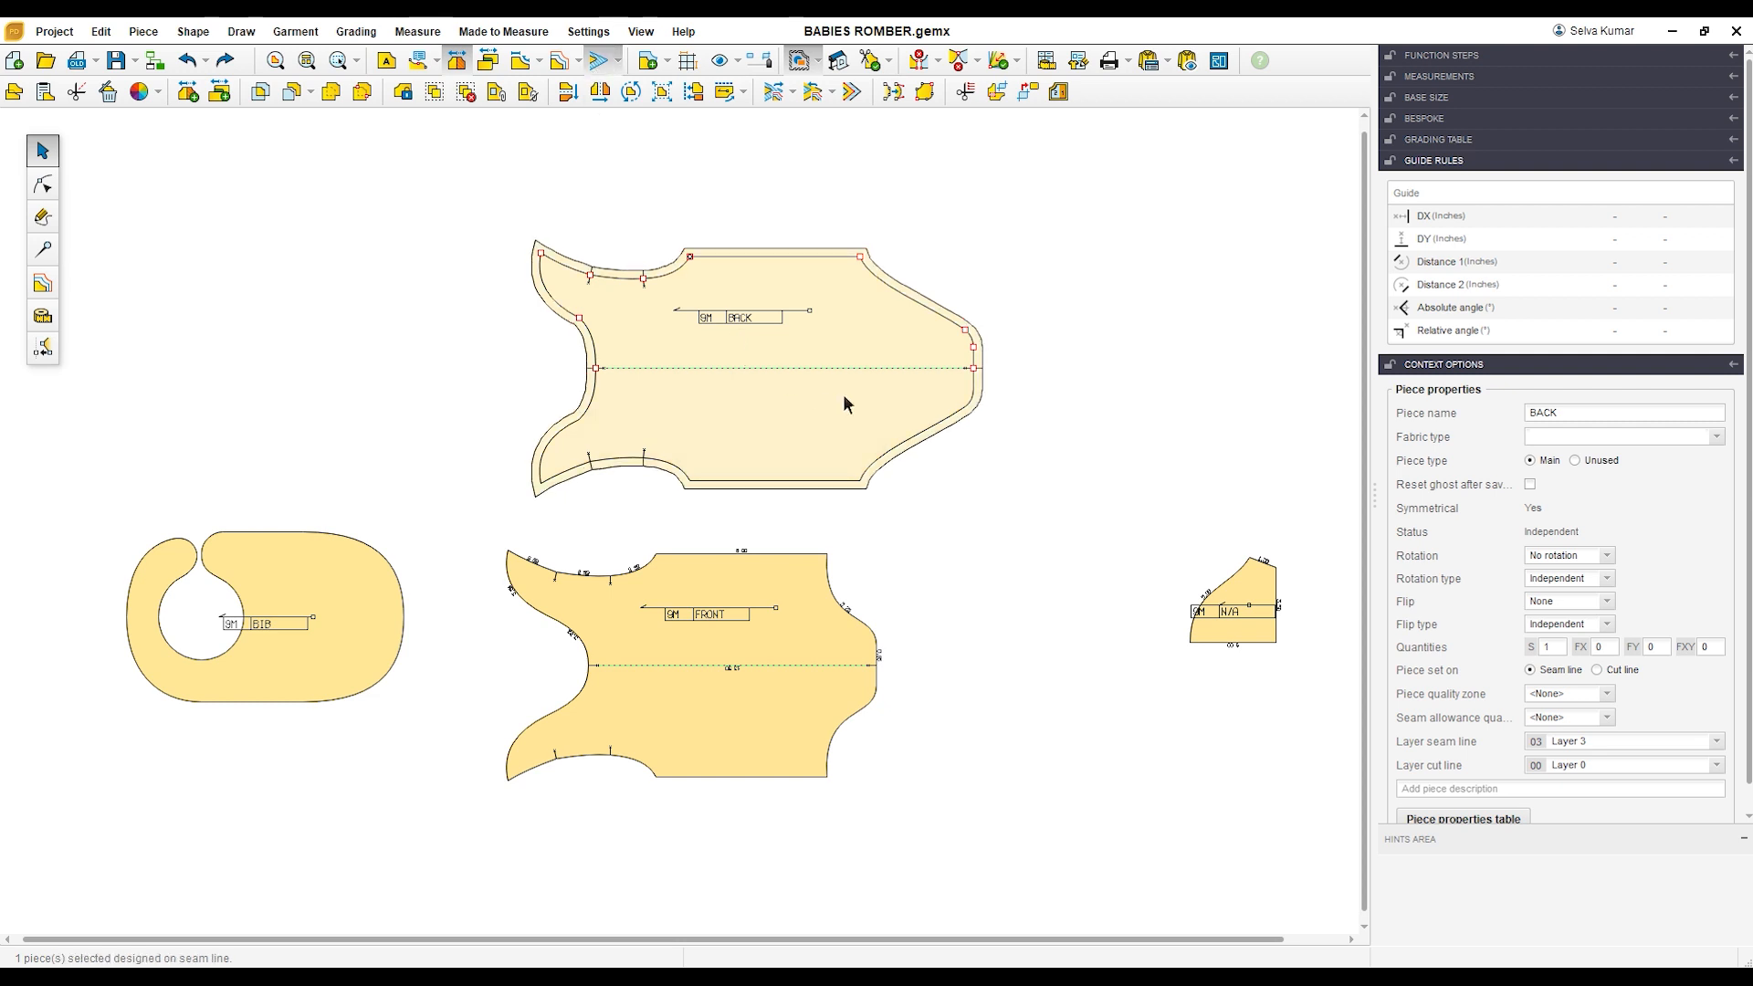
{"action": "scroll", "coordinate": [834, 344], "scroll_direction": "up", "scroll_amount": 1}
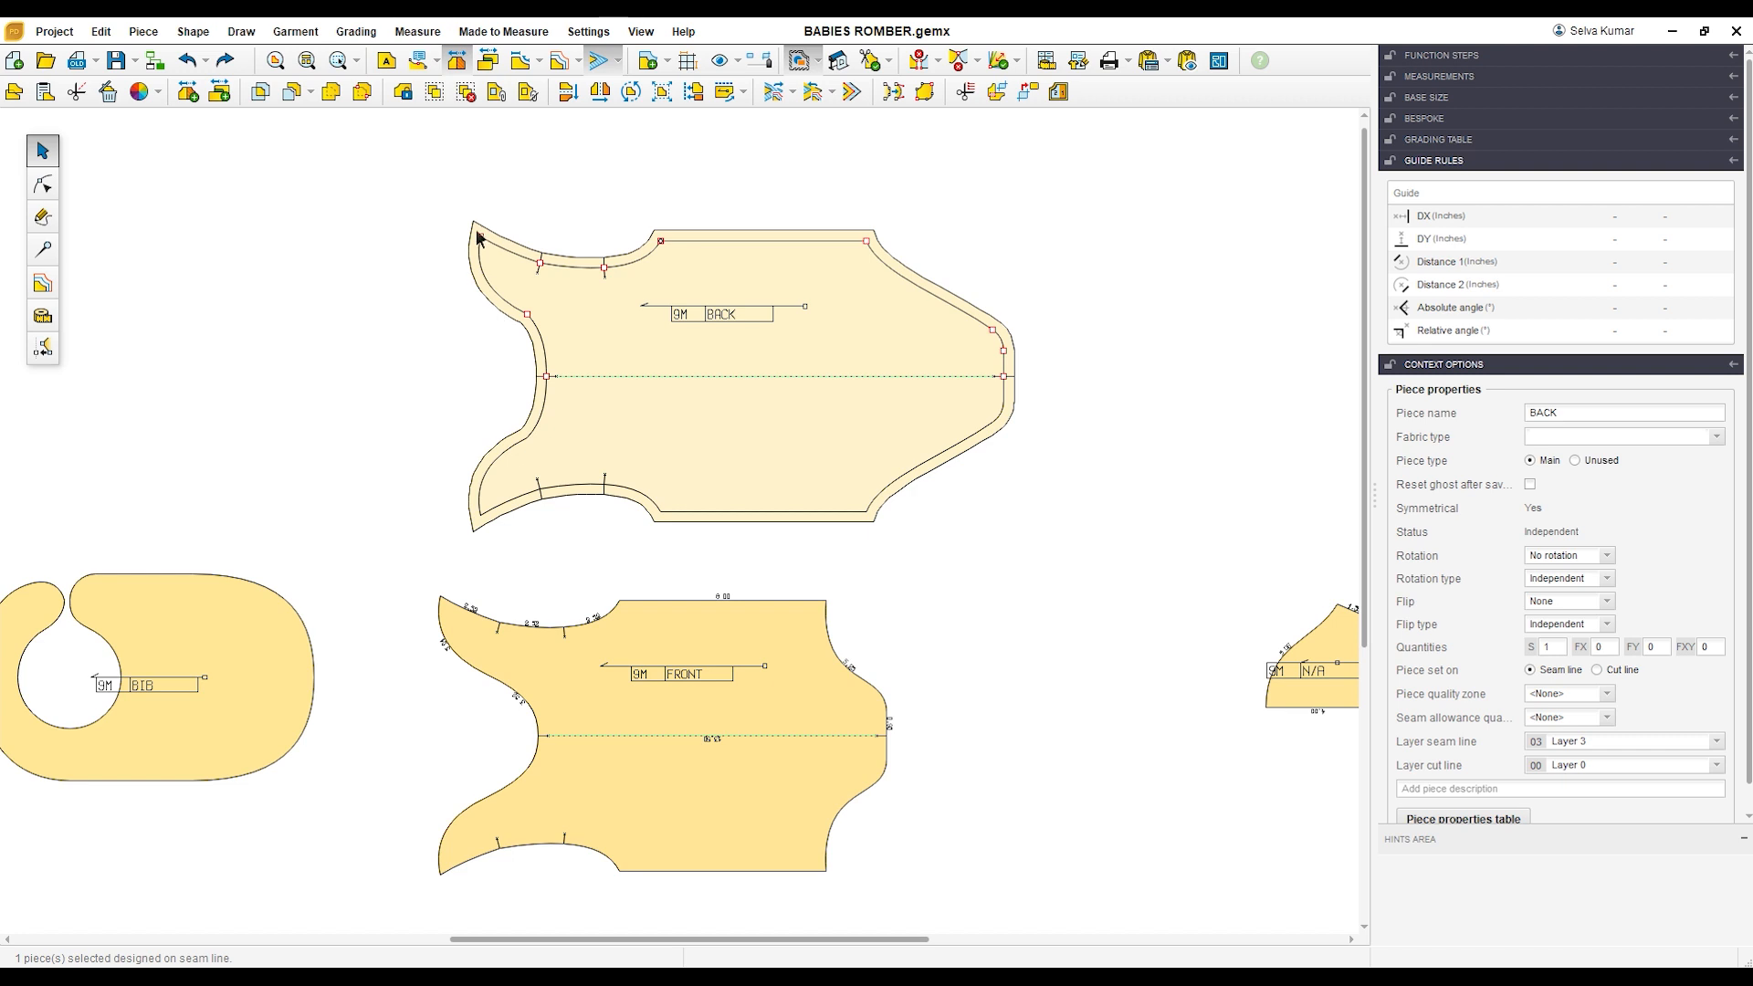
{"action": "left_click", "coordinate": [42, 249]}
{"action": "left_click", "coordinate": [516, 310]}
{"action": "left_click", "coordinate": [14, 93]}
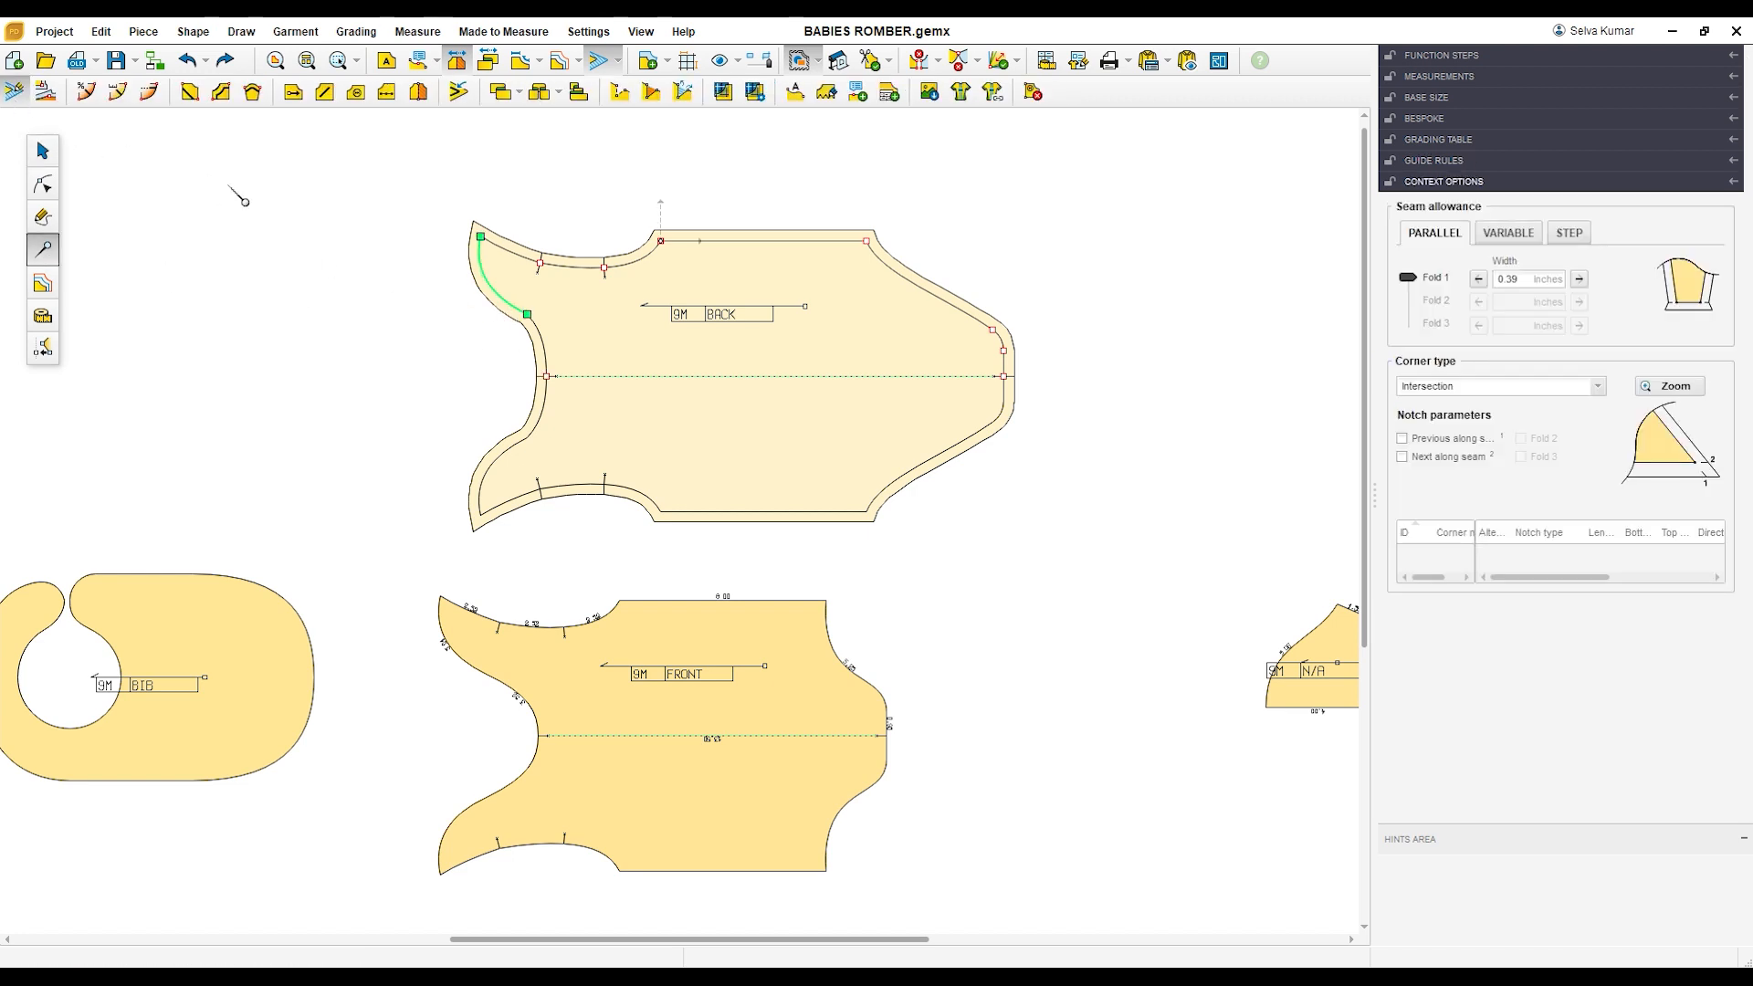
{"action": "left_click", "coordinate": [1525, 279]}
{"action": "key", "text": "Return"}
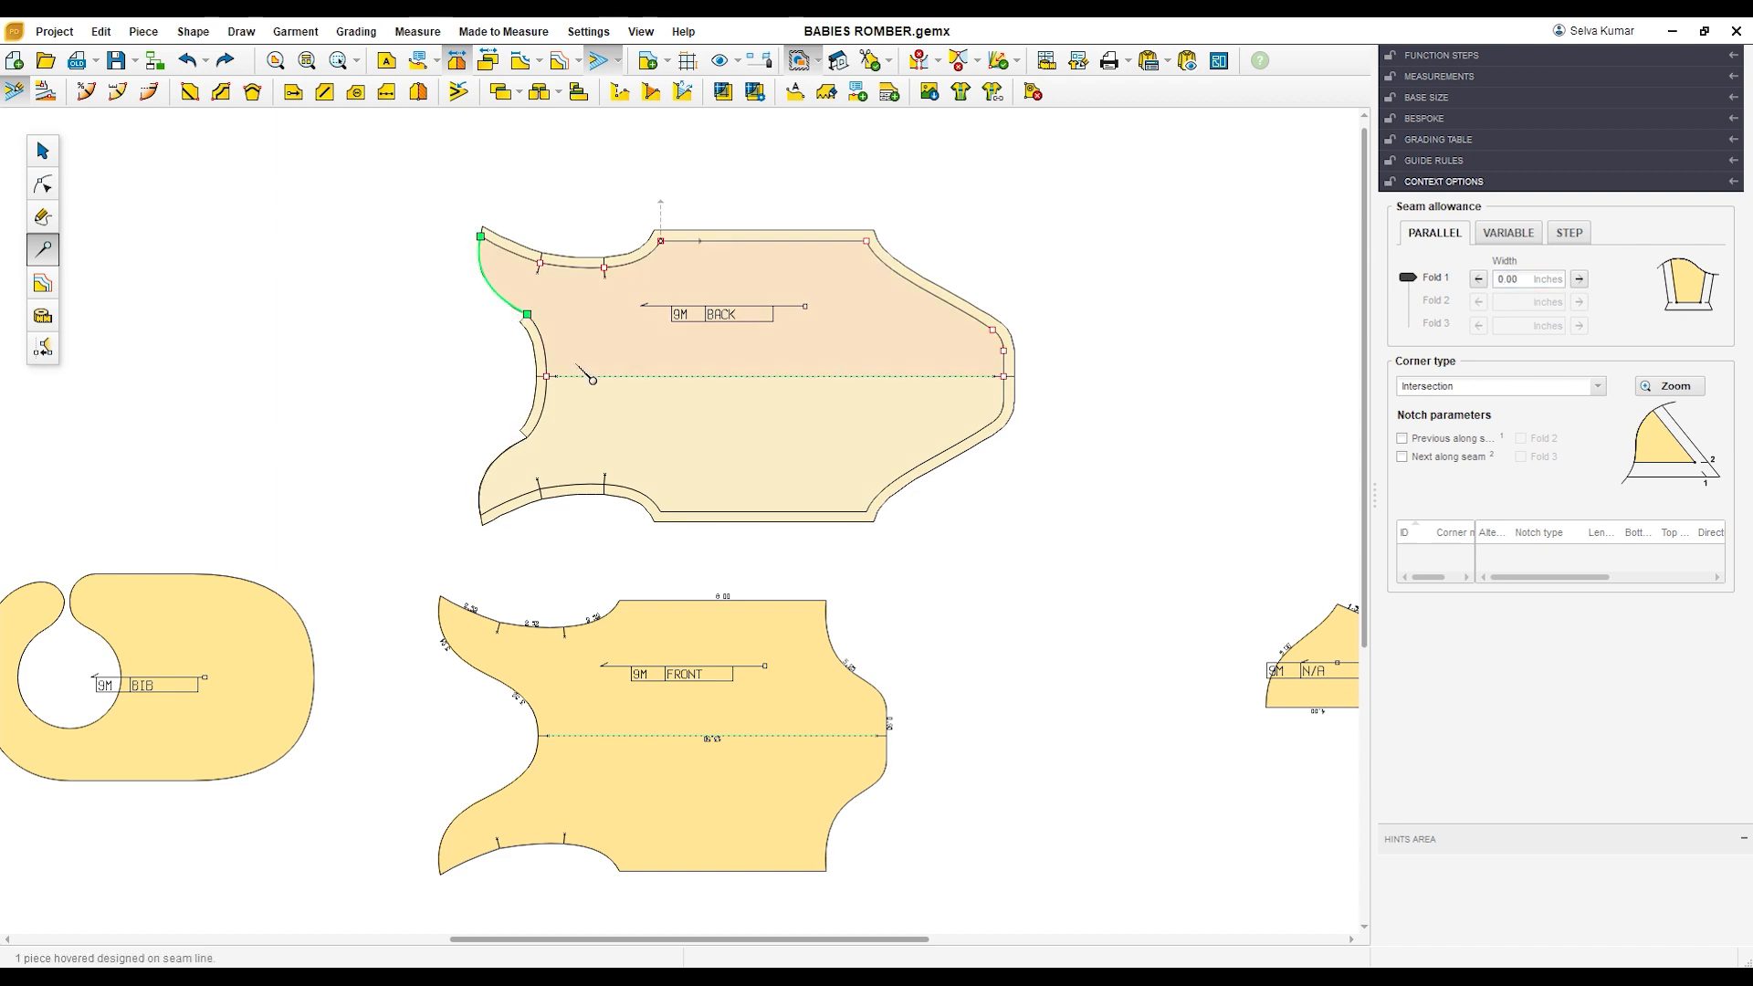
Step: Set the seam allowance width to 0 inches on the BACK piece's inner neckline curve
{"action": "left_click", "coordinate": [539, 345]}
{"action": "left_click", "coordinate": [1531, 279]}
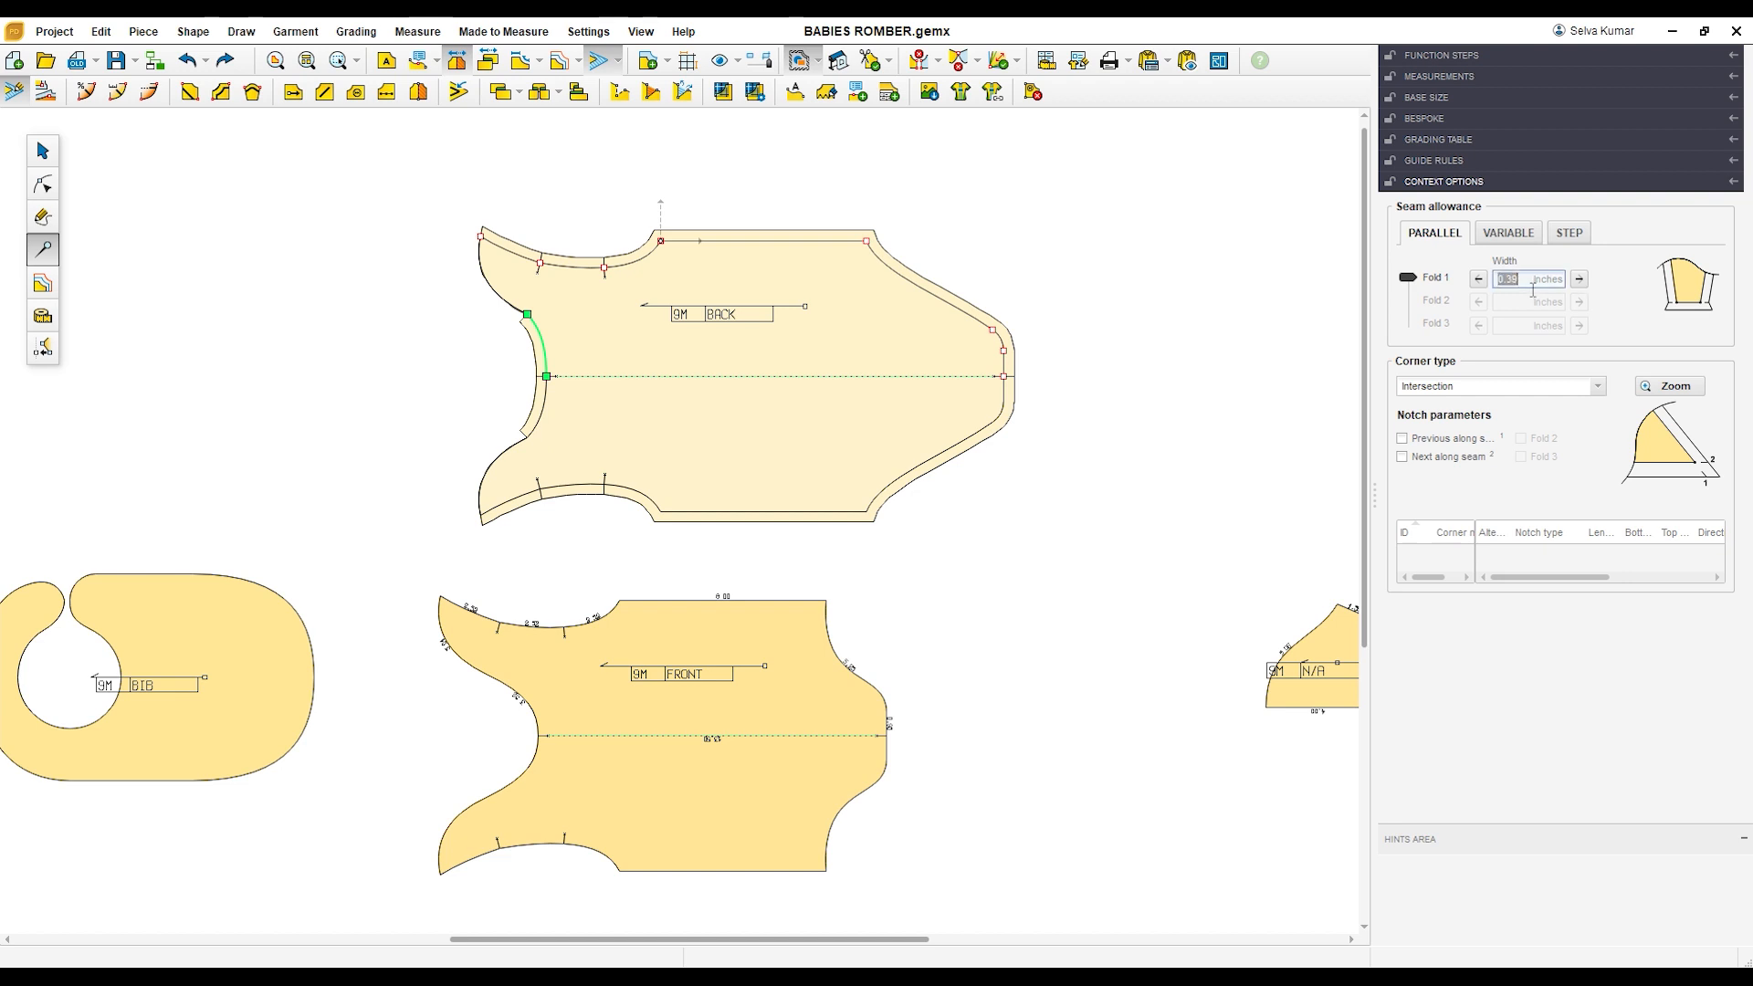
{"action": "type", "text": "0"}
{"action": "key", "text": "Return"}
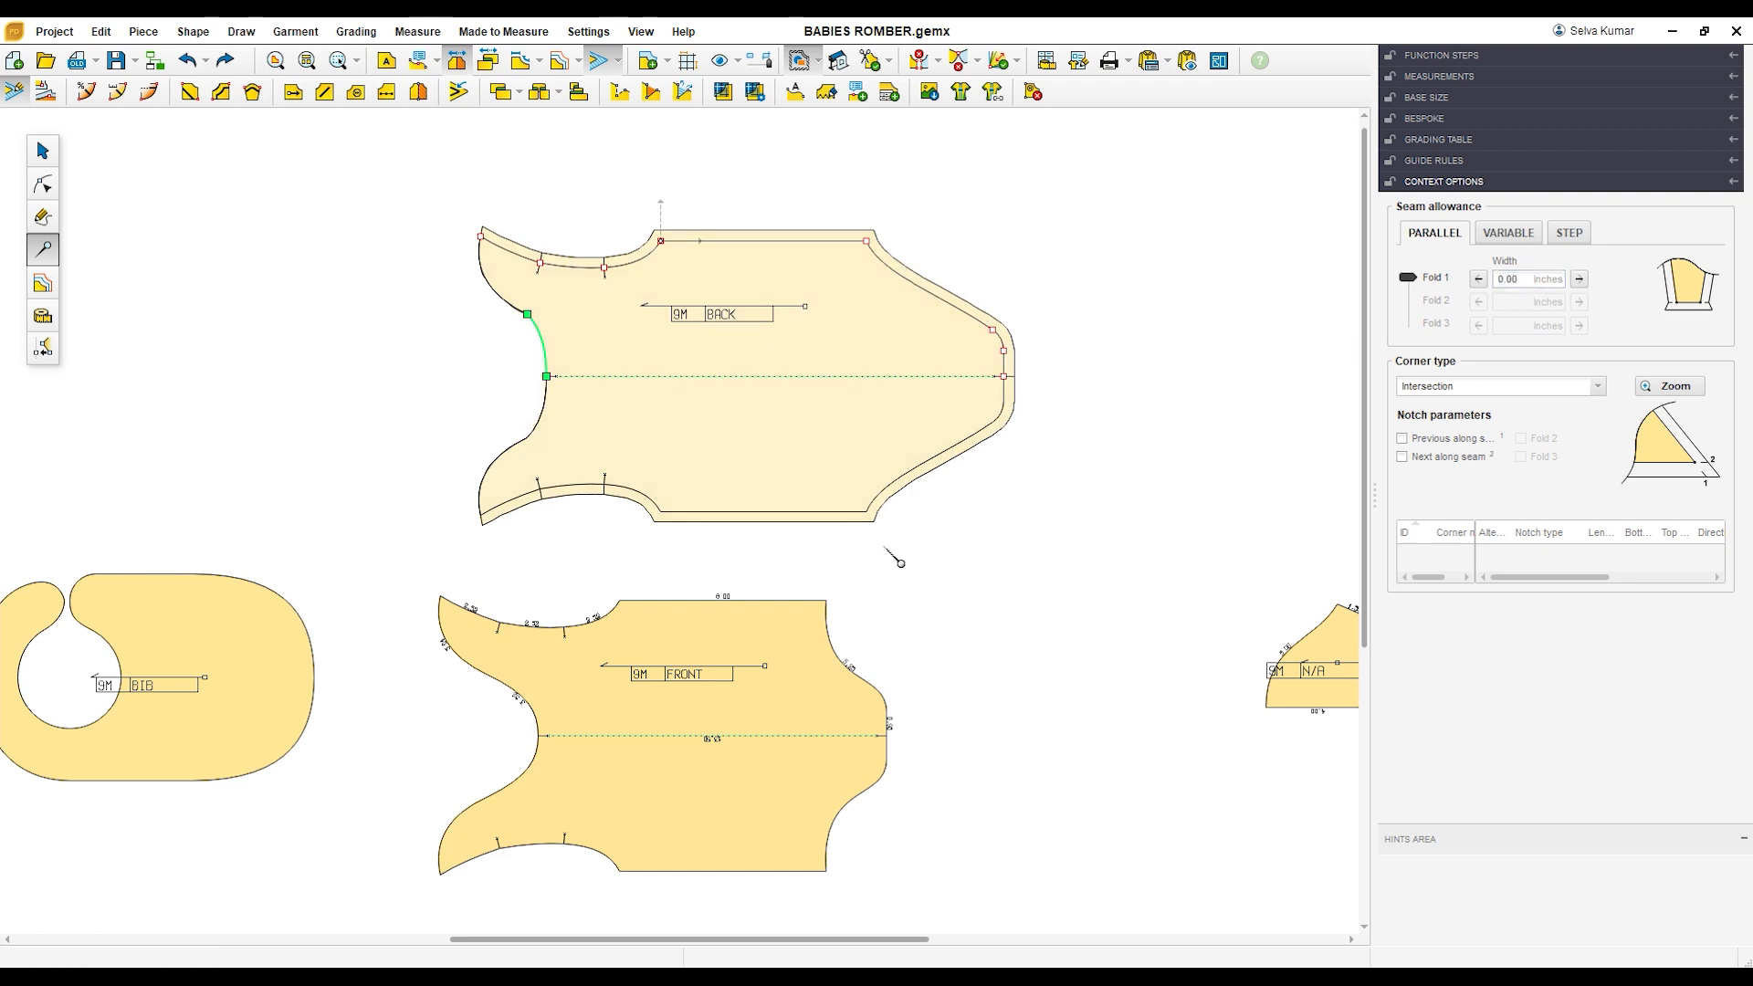
Step: Set the seam allowance width to 0 inches on the BACK piece's long leg opening curve
{"action": "left_click", "coordinate": [972, 319]}
{"action": "left_click", "coordinate": [1540, 284]}
{"action": "type", "text": "0"}
{"action": "key", "text": "Return"}
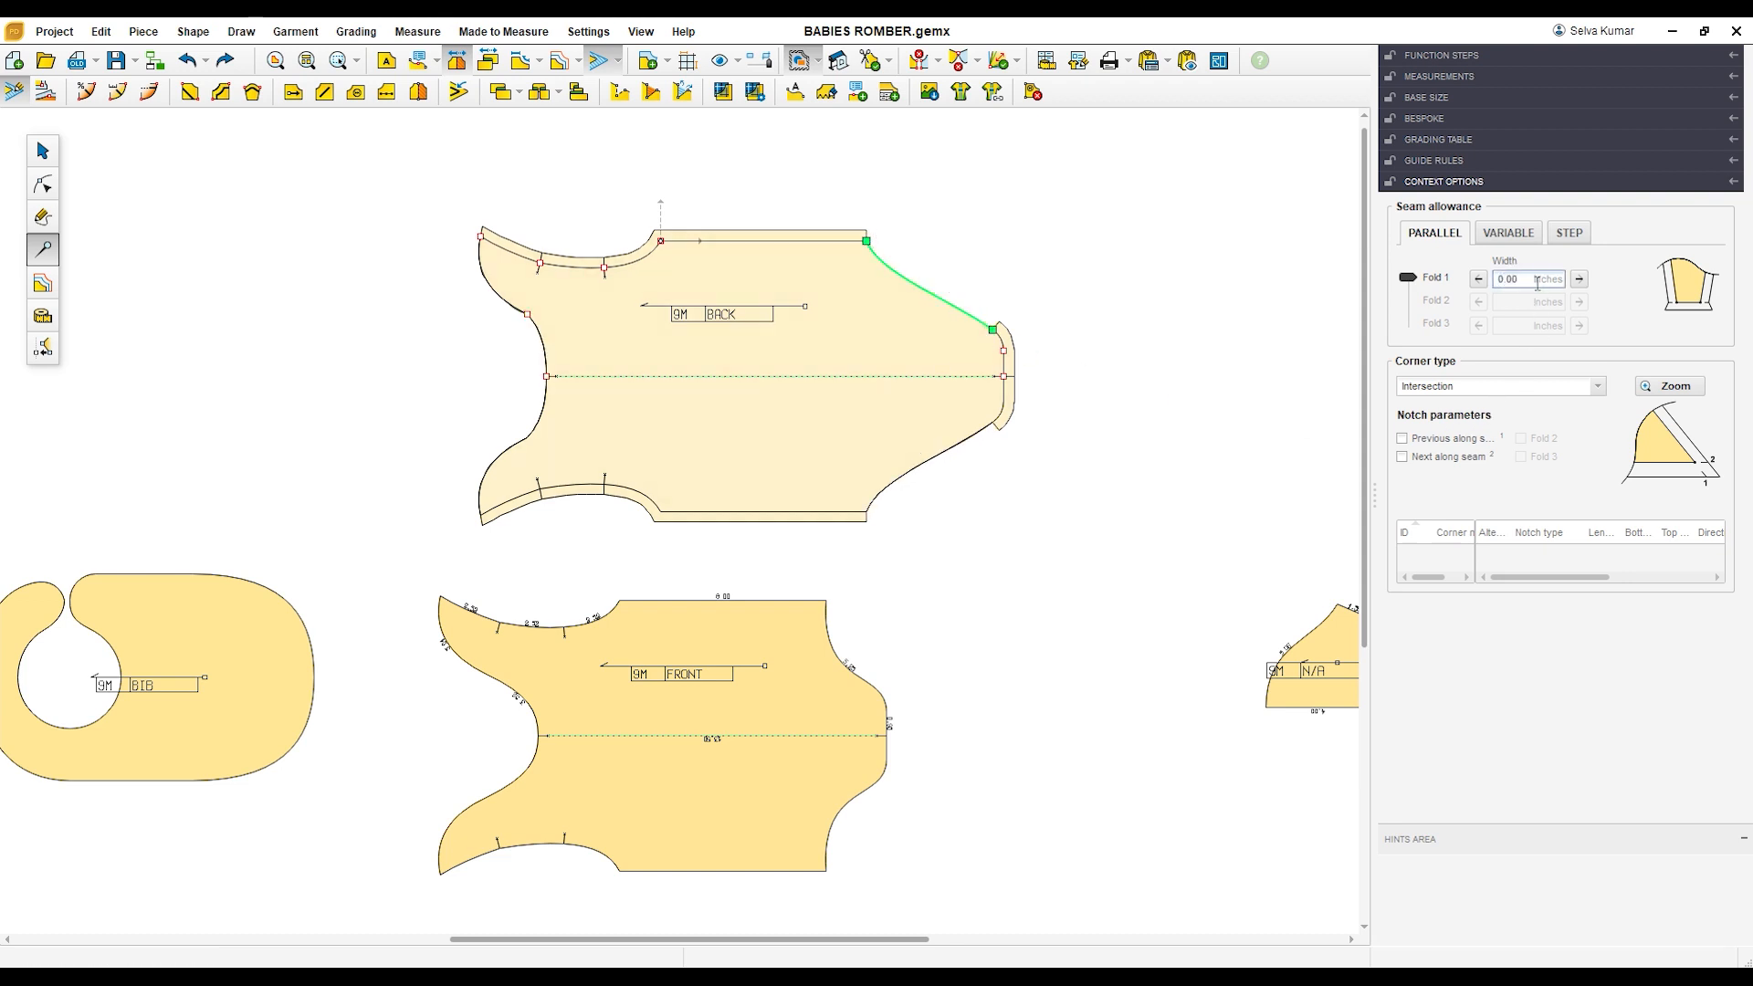
Step: Set the seam allowance width to 0 inches on the two short segments at the BACK piece's crotch end
{"action": "left_click", "coordinate": [1005, 345]}
{"action": "double_click", "coordinate": [1531, 281]}
{"action": "key", "text": "Return"}
{"action": "left_click", "coordinate": [1005, 363]}
{"action": "double_click", "coordinate": [1527, 280]}
{"action": "type", "text": "0"}
{"action": "key", "text": "Return"}
{"action": "left_click", "coordinate": [1002, 546]}
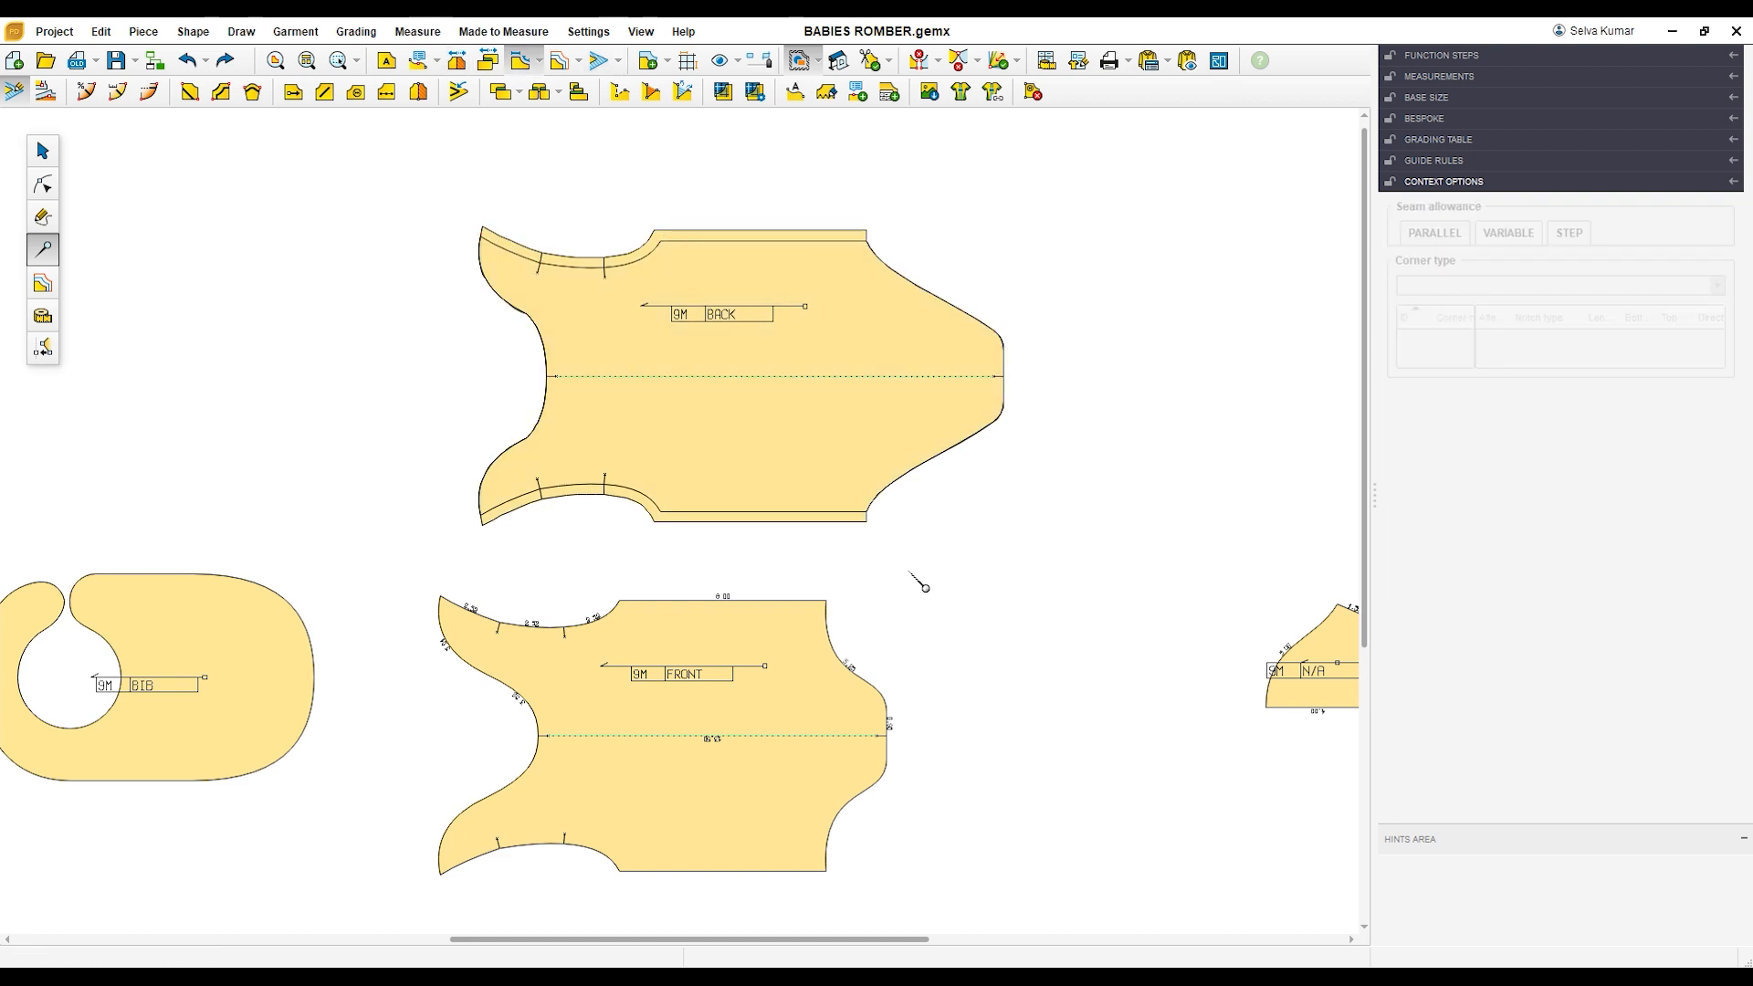
Step: Add a seam allowance to the FRONT piece and set its width to 0 inches on the neckline's outer curve
{"action": "left_click", "coordinate": [781, 720]}
{"action": "scroll", "coordinate": [787, 744], "scroll_direction": "up", "scroll_amount": 1}
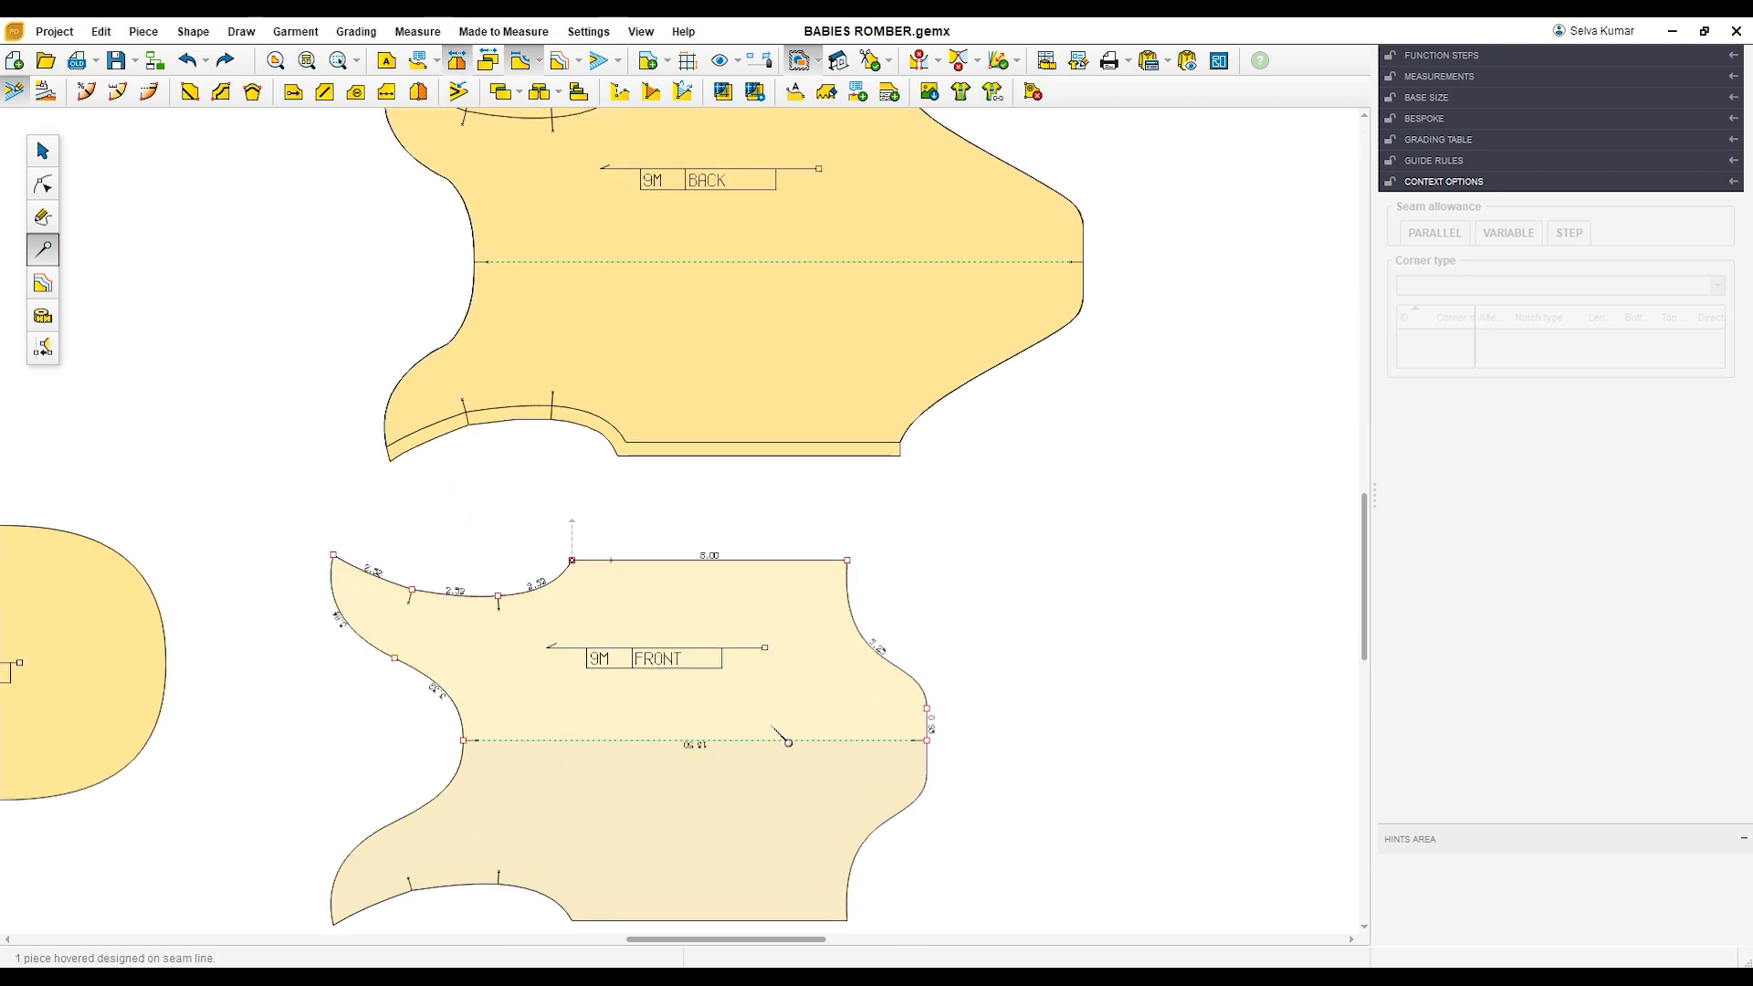
{"action": "scroll", "coordinate": [785, 767], "scroll_direction": "down", "scroll_amount": 1}
{"action": "scroll", "coordinate": [776, 810], "scroll_direction": "up", "scroll_amount": 2}
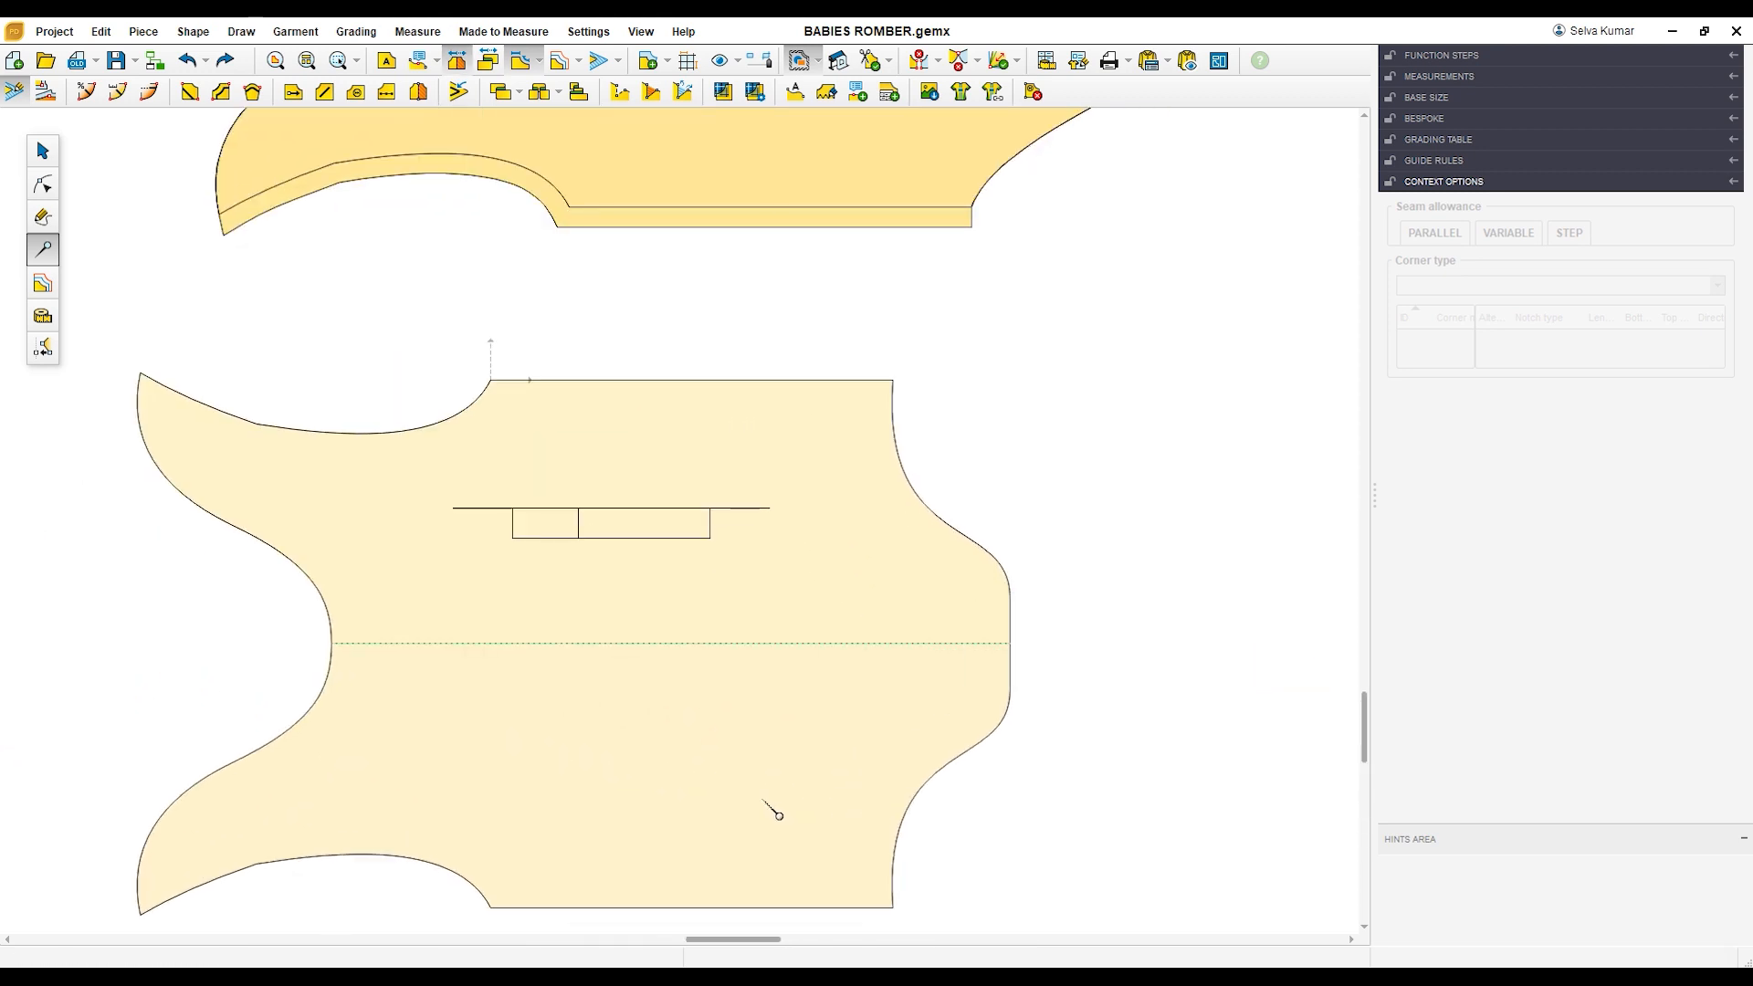
{"action": "scroll", "coordinate": [779, 816], "scroll_direction": "down", "scroll_amount": 1}
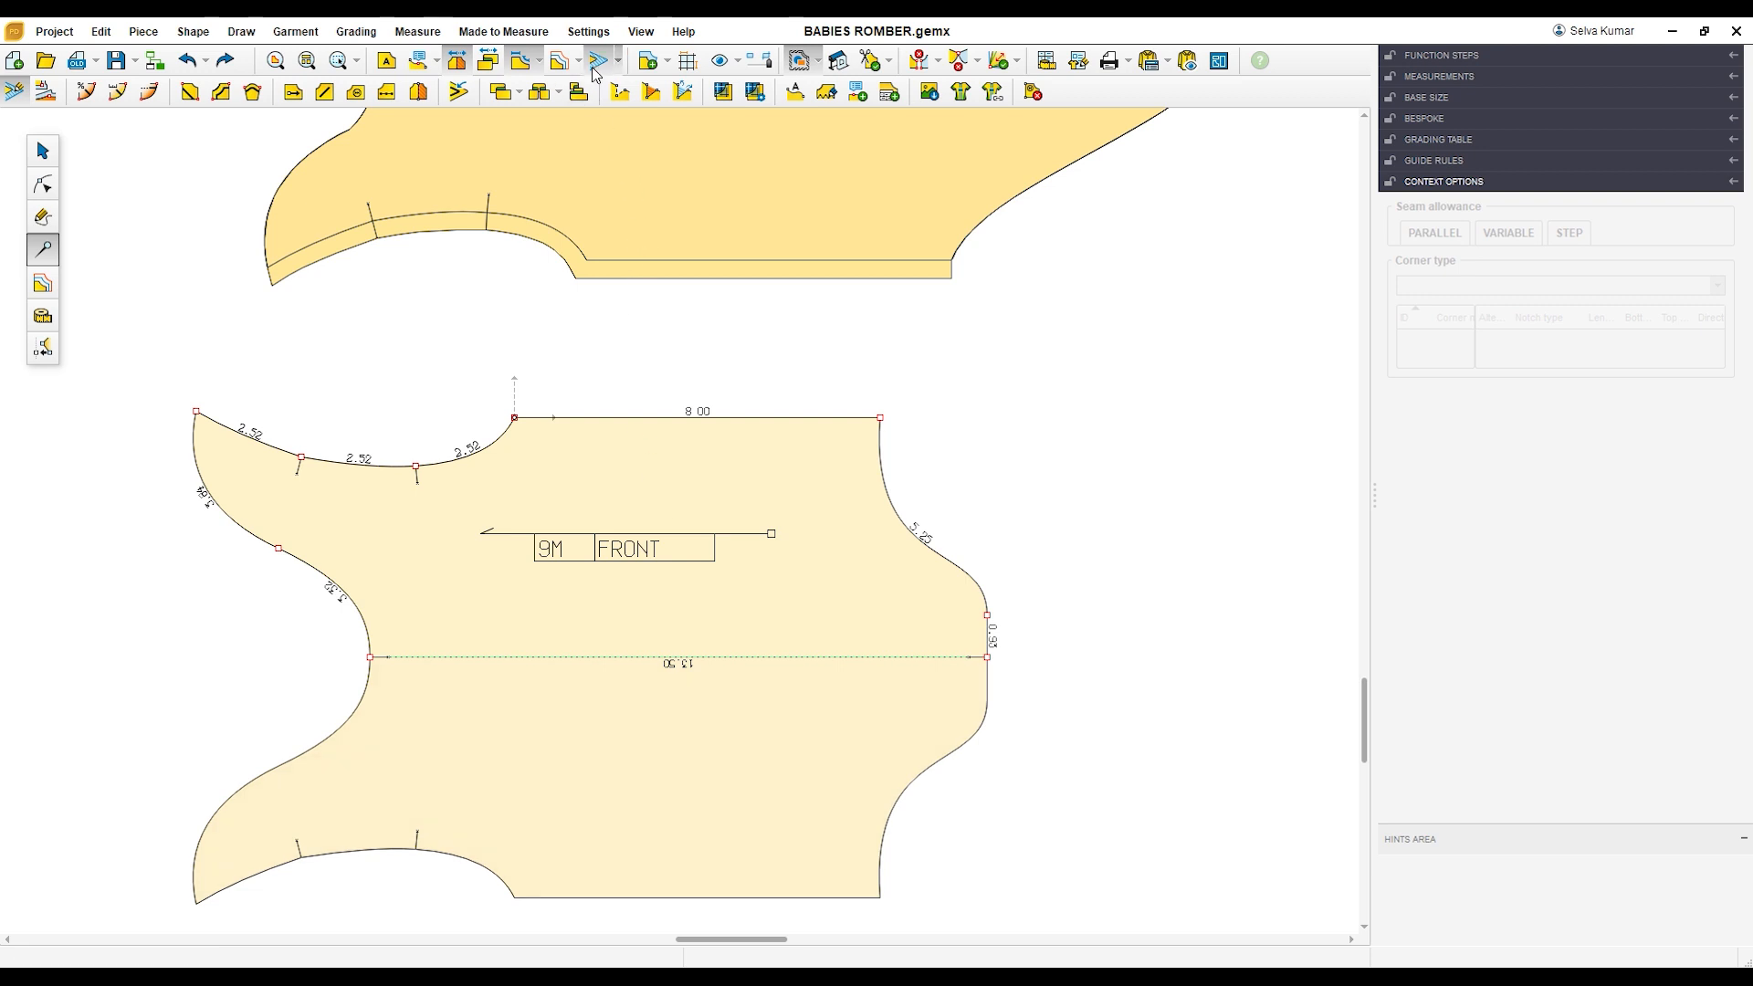
{"action": "left_click", "coordinate": [607, 412]}
{"action": "left_click", "coordinate": [245, 538]}
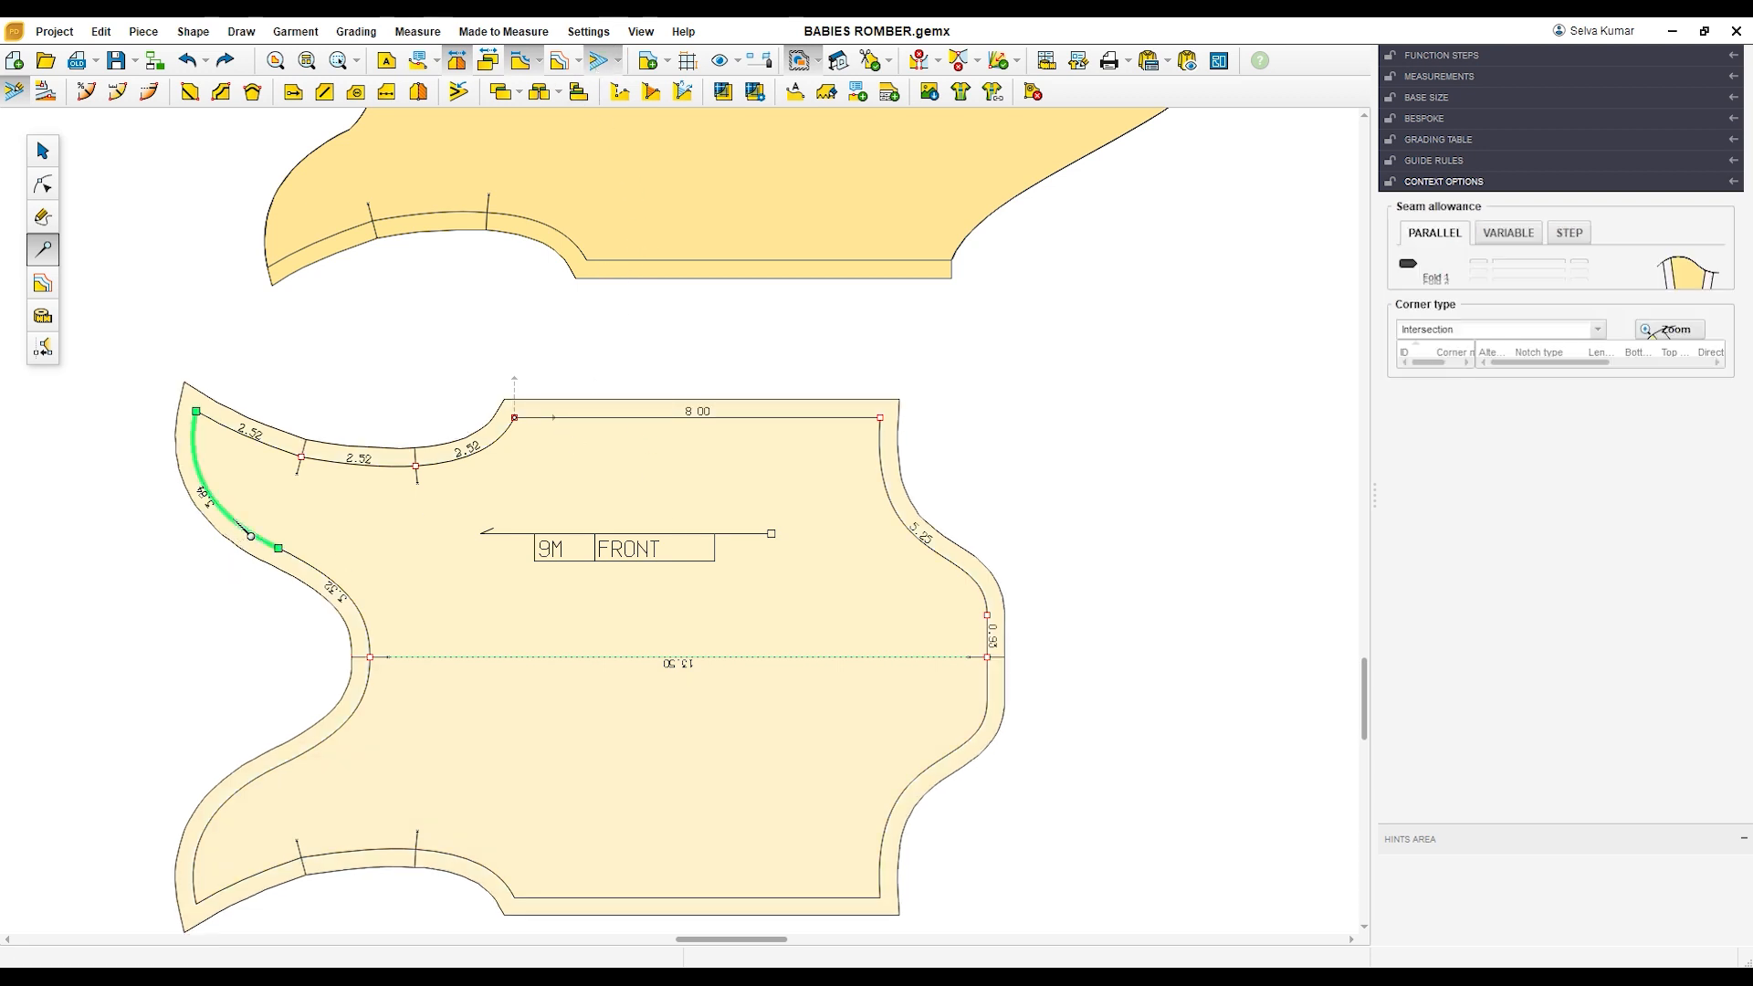
{"action": "left_click", "coordinate": [1525, 282]}
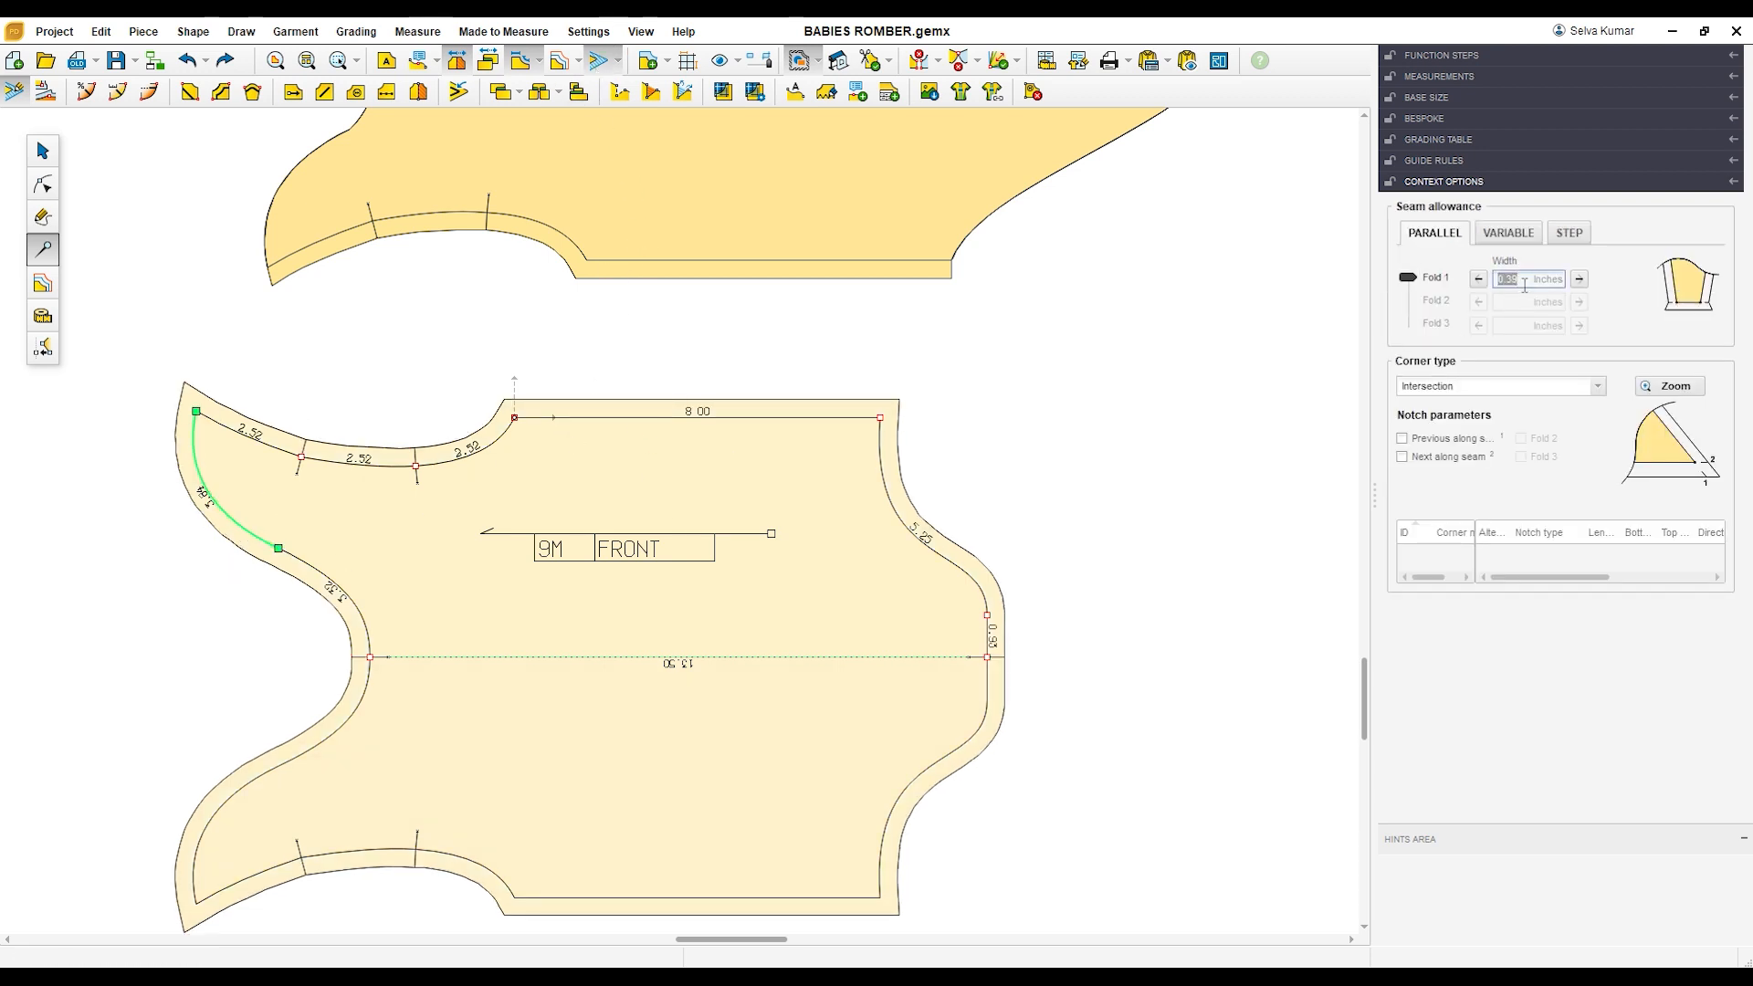
{"action": "type", "text": "0"}
{"action": "key", "text": "Return"}
Step: Set the seam allowance width to 0 inches on the FRONT piece's inner neckline curve
{"action": "left_click", "coordinate": [343, 597]}
{"action": "left_click", "coordinate": [1530, 290]}
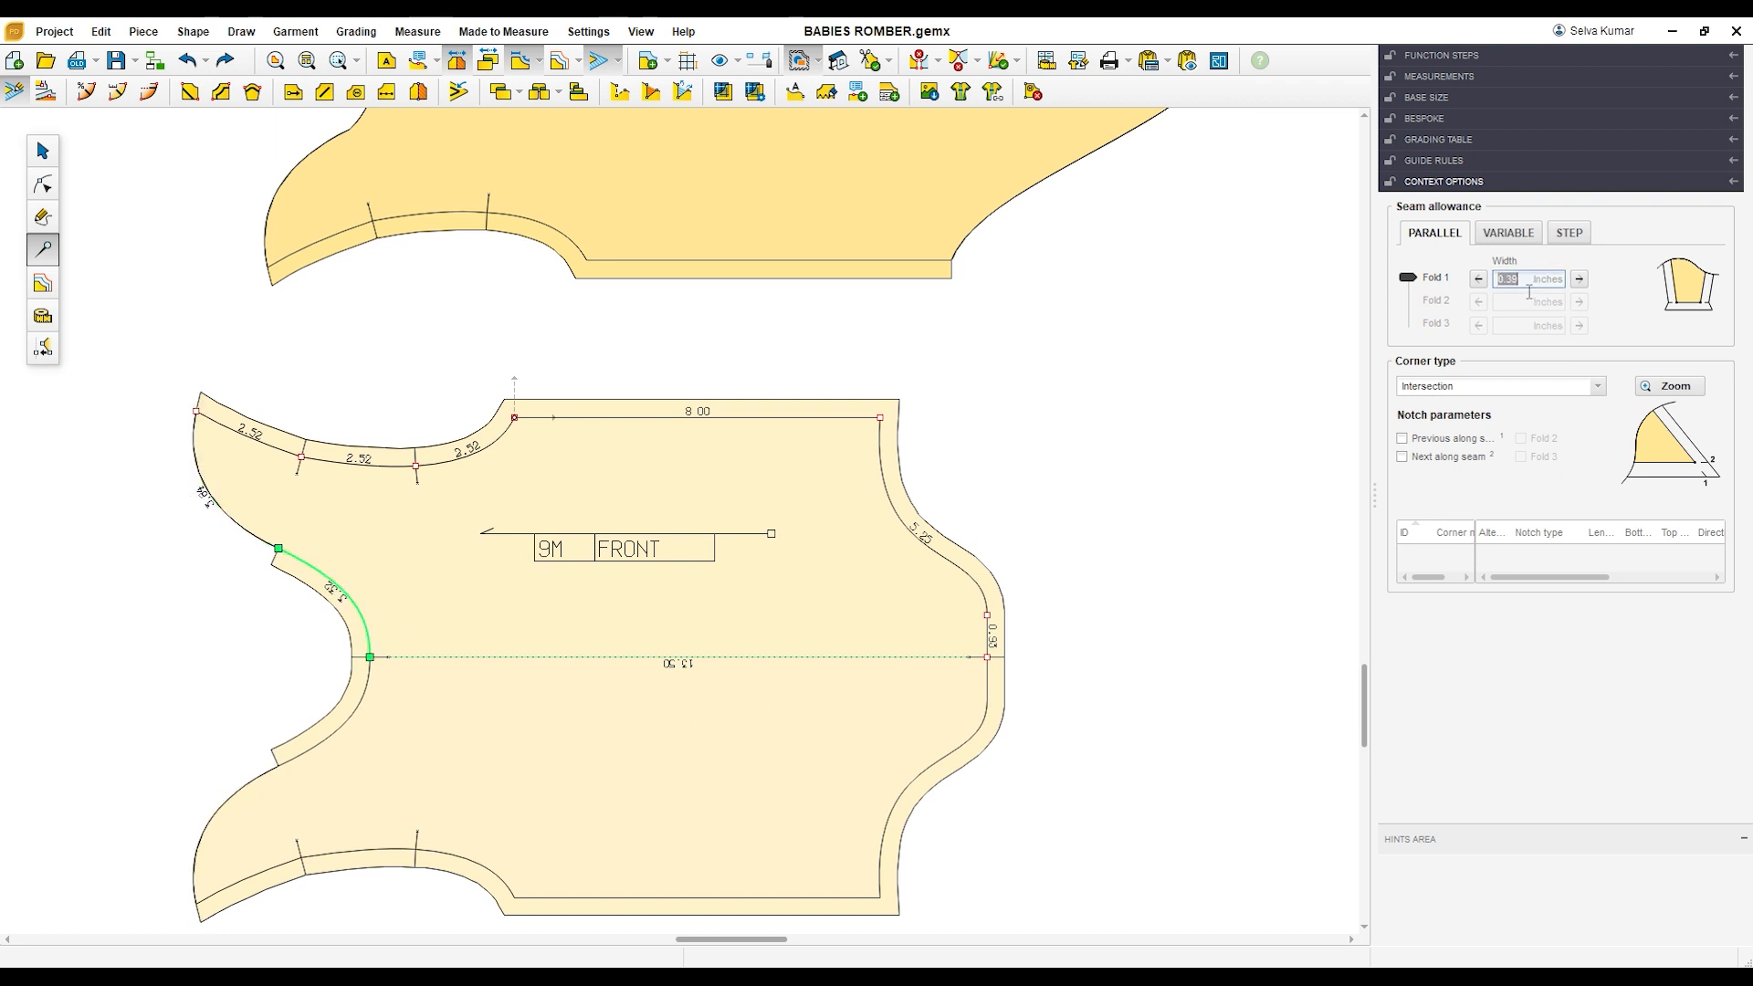
{"action": "type", "text": "0"}
{"action": "key", "text": "Return"}
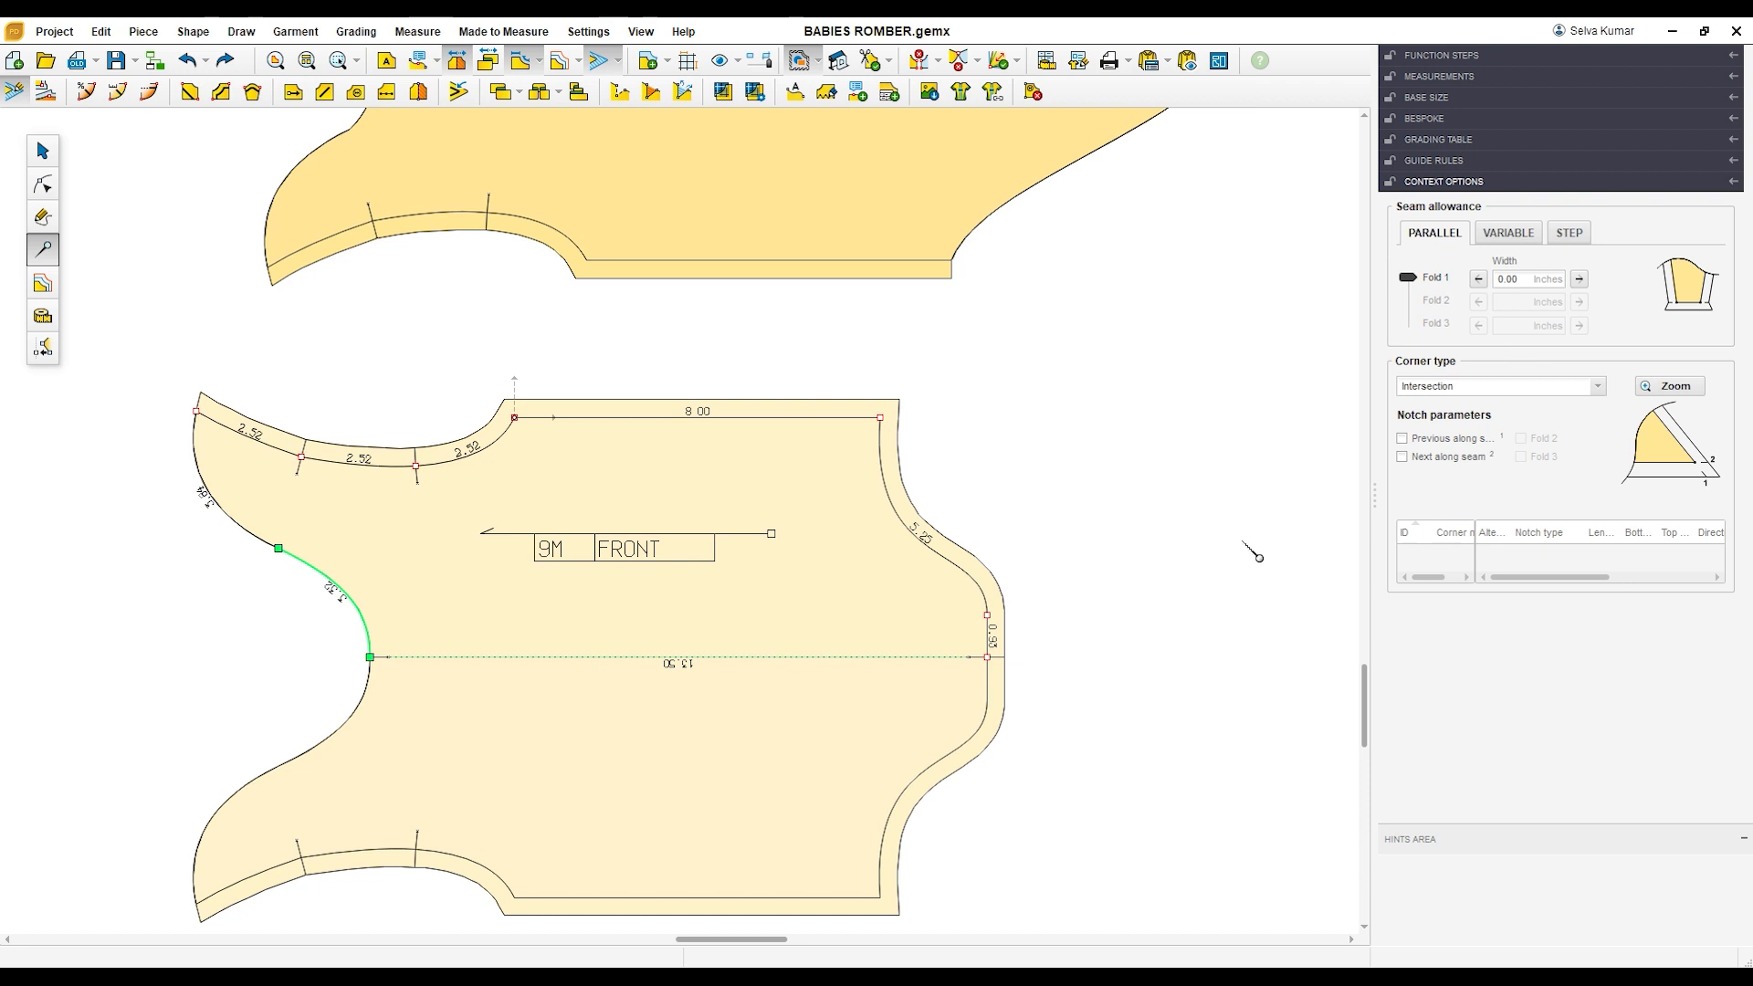
Step: Set the seam allowance width to 0 inches on the FRONT piece's leg opening curve
{"action": "left_click", "coordinate": [956, 566]}
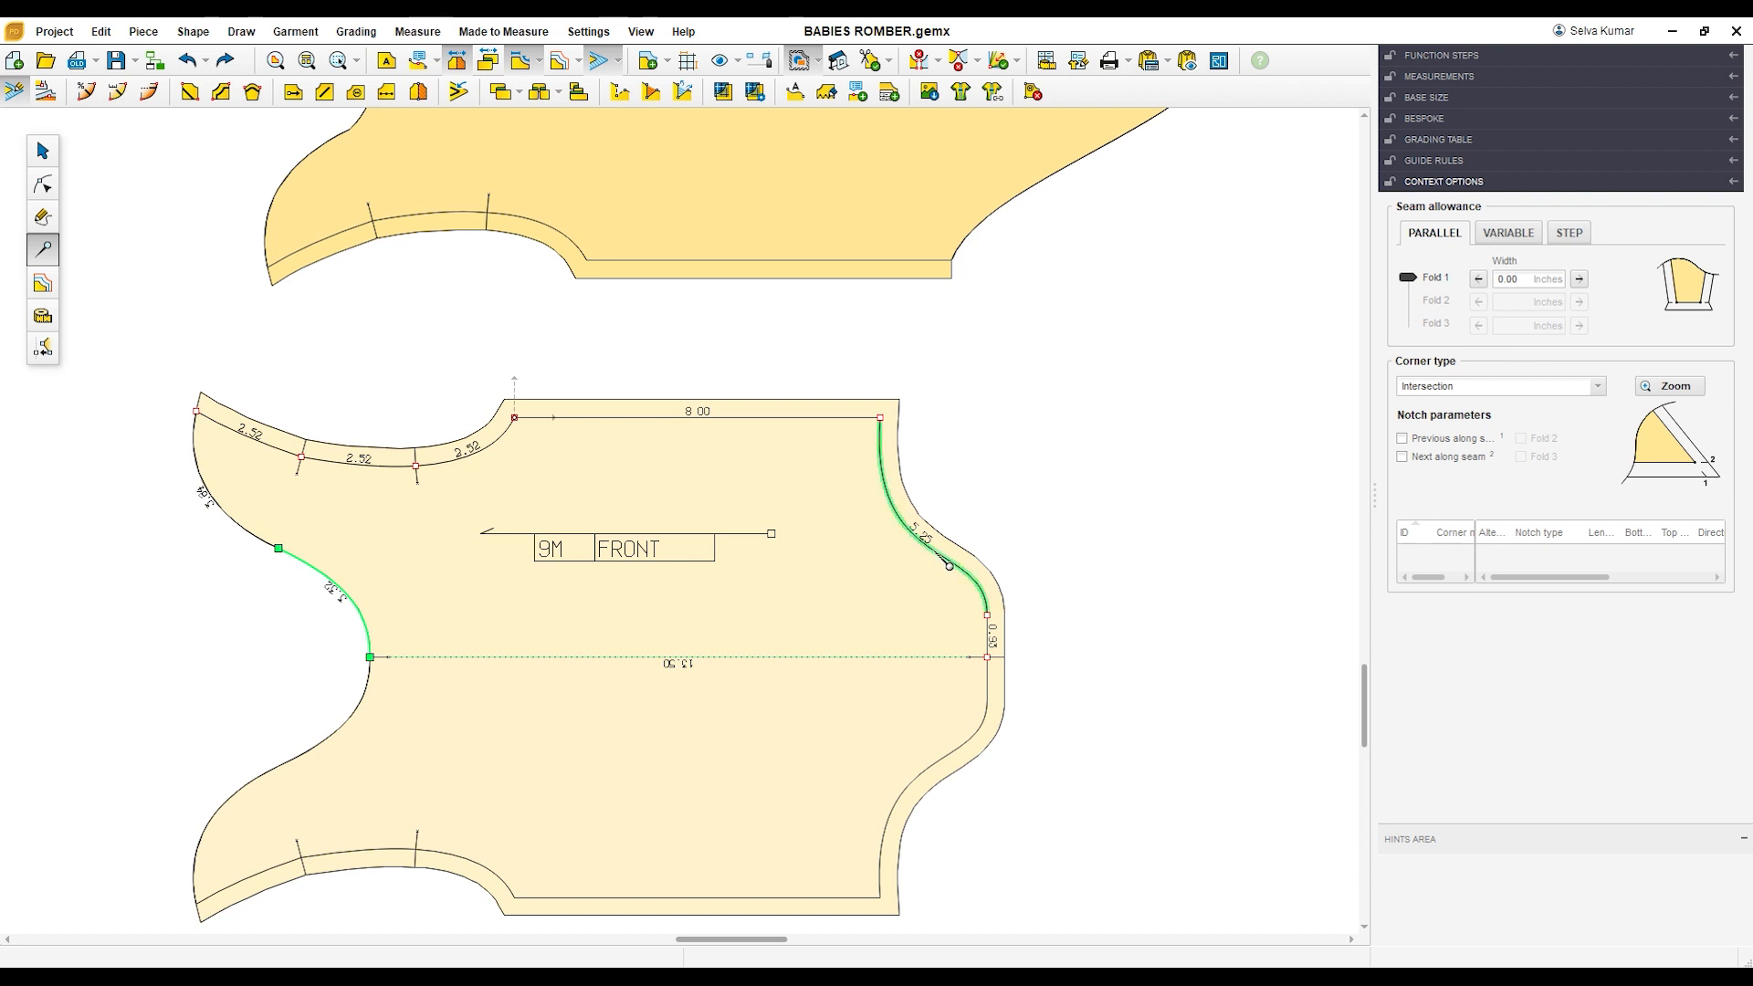
{"action": "left_click", "coordinate": [1536, 291]}
{"action": "type", "text": "0"}
{"action": "key", "text": "Return"}
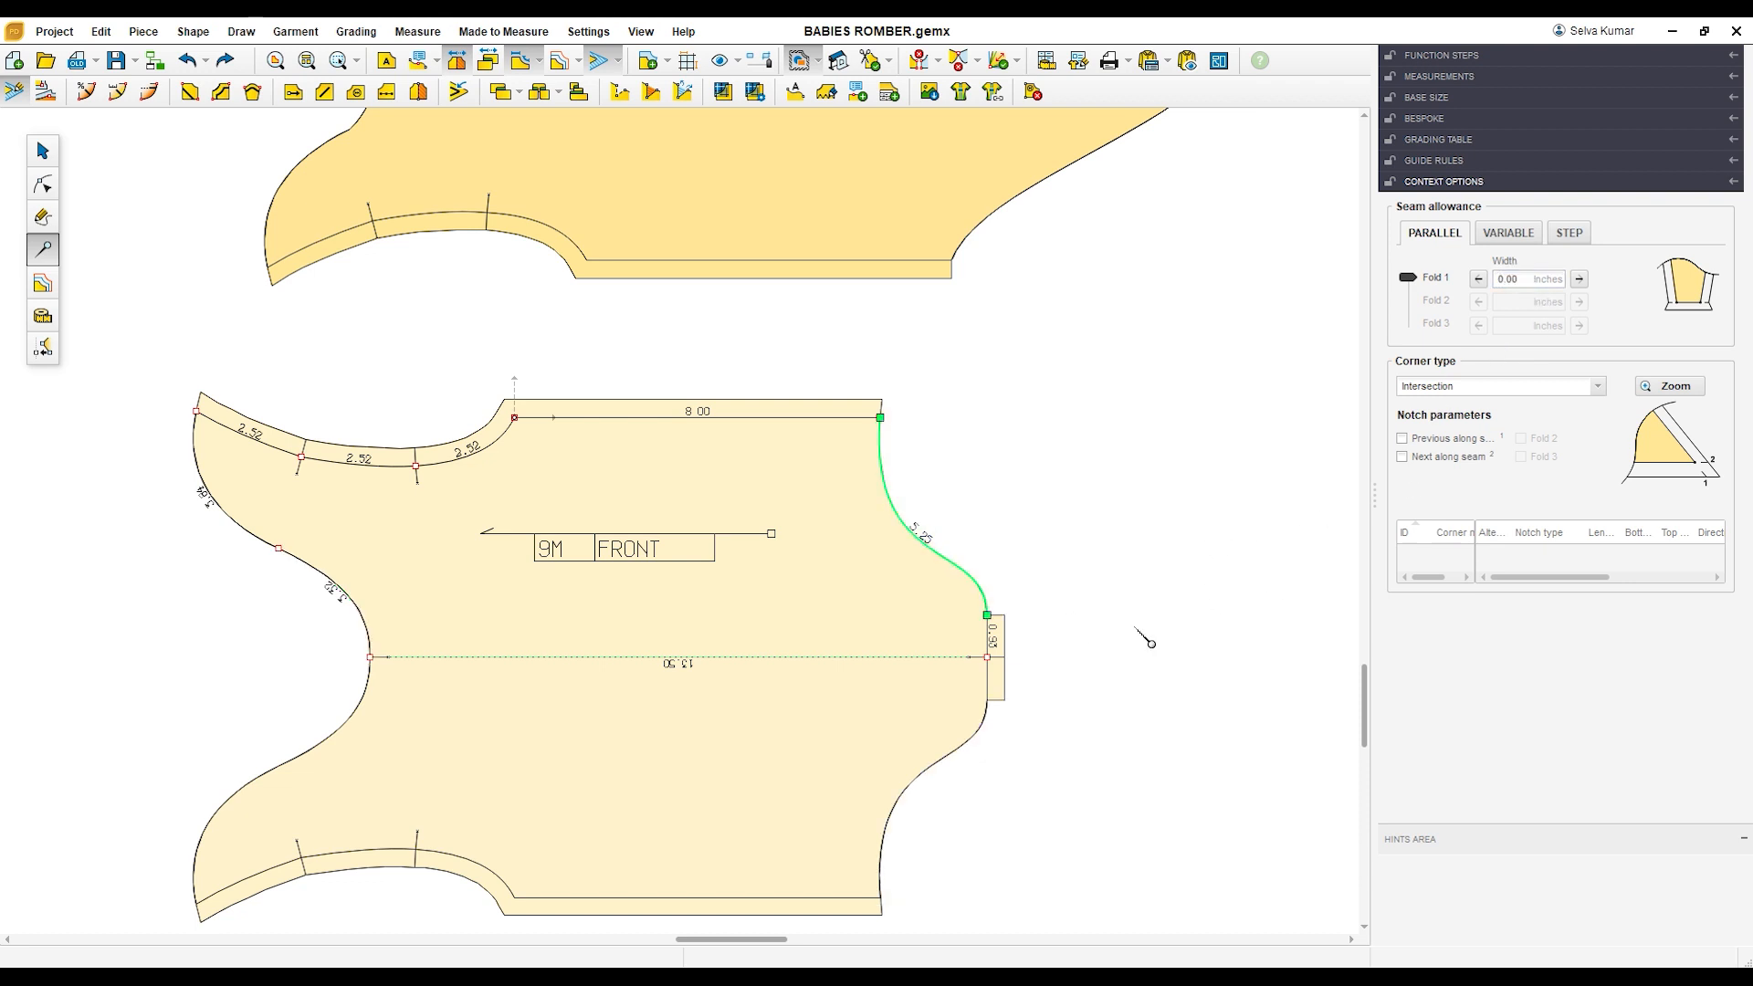
Step: Set the seam allowance width to 0 inches on the short segment at the FRONT piece's crotch end
{"action": "left_click", "coordinate": [988, 640]}
{"action": "left_click", "coordinate": [1528, 291]}
{"action": "key", "text": "Return"}
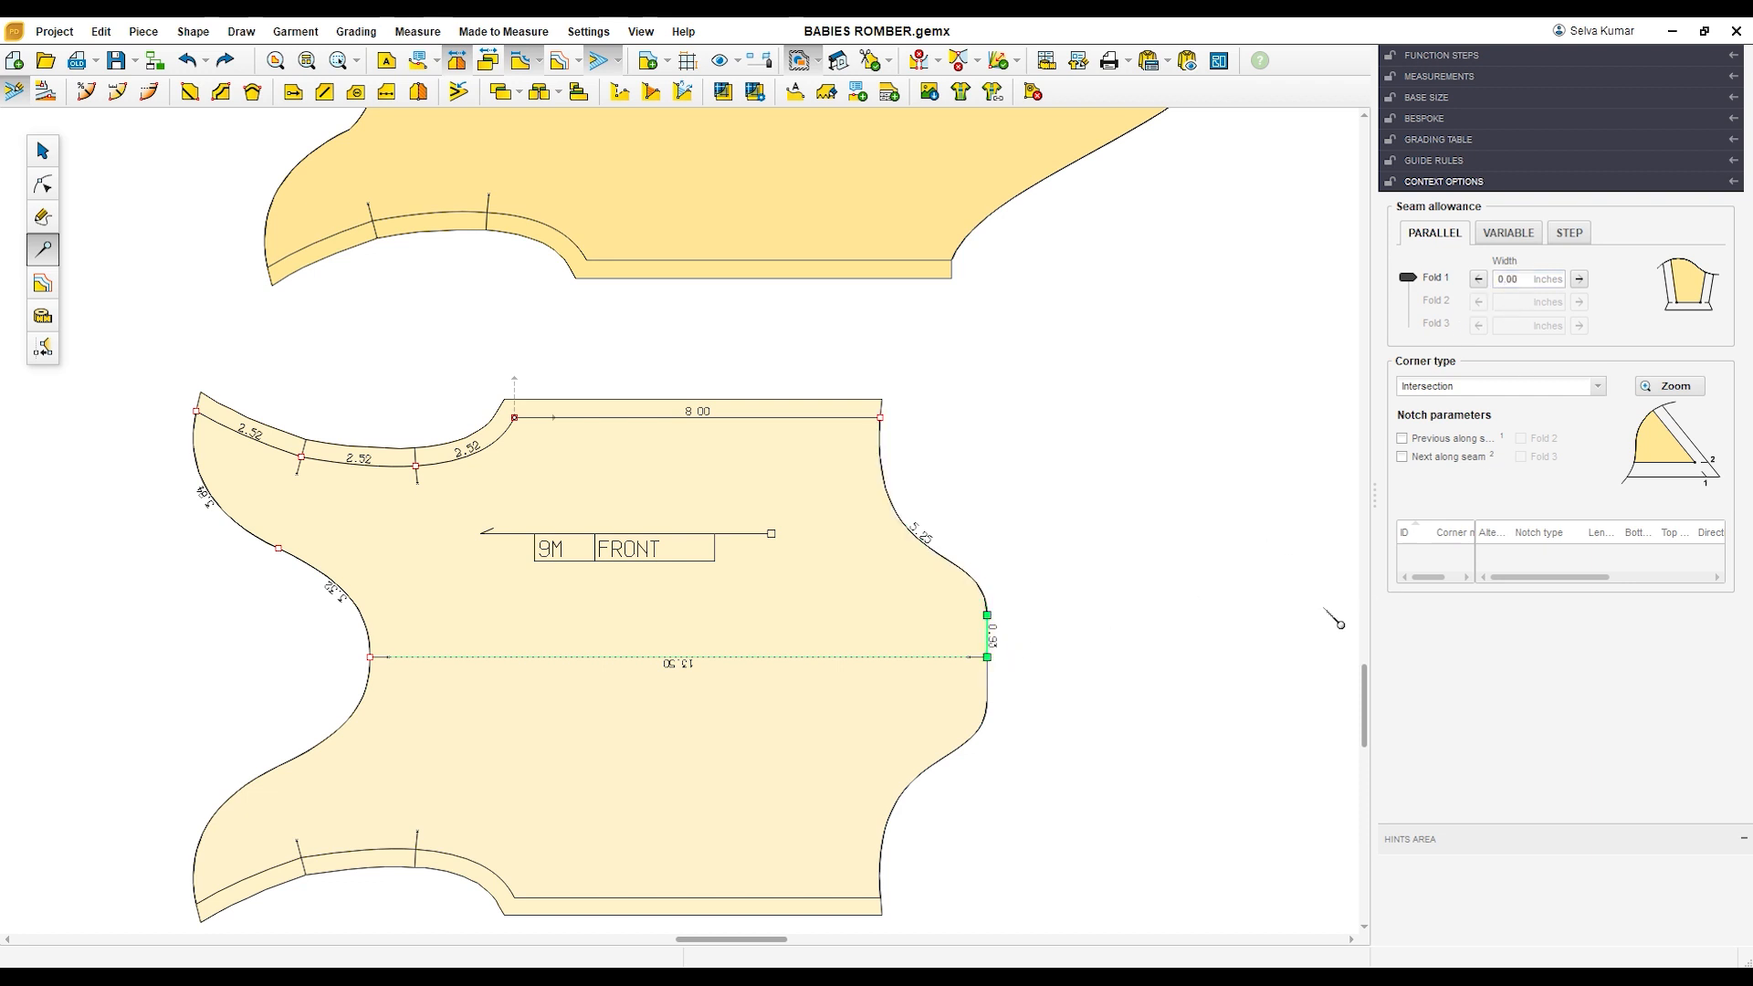
{"action": "left_click", "coordinate": [1097, 589]}
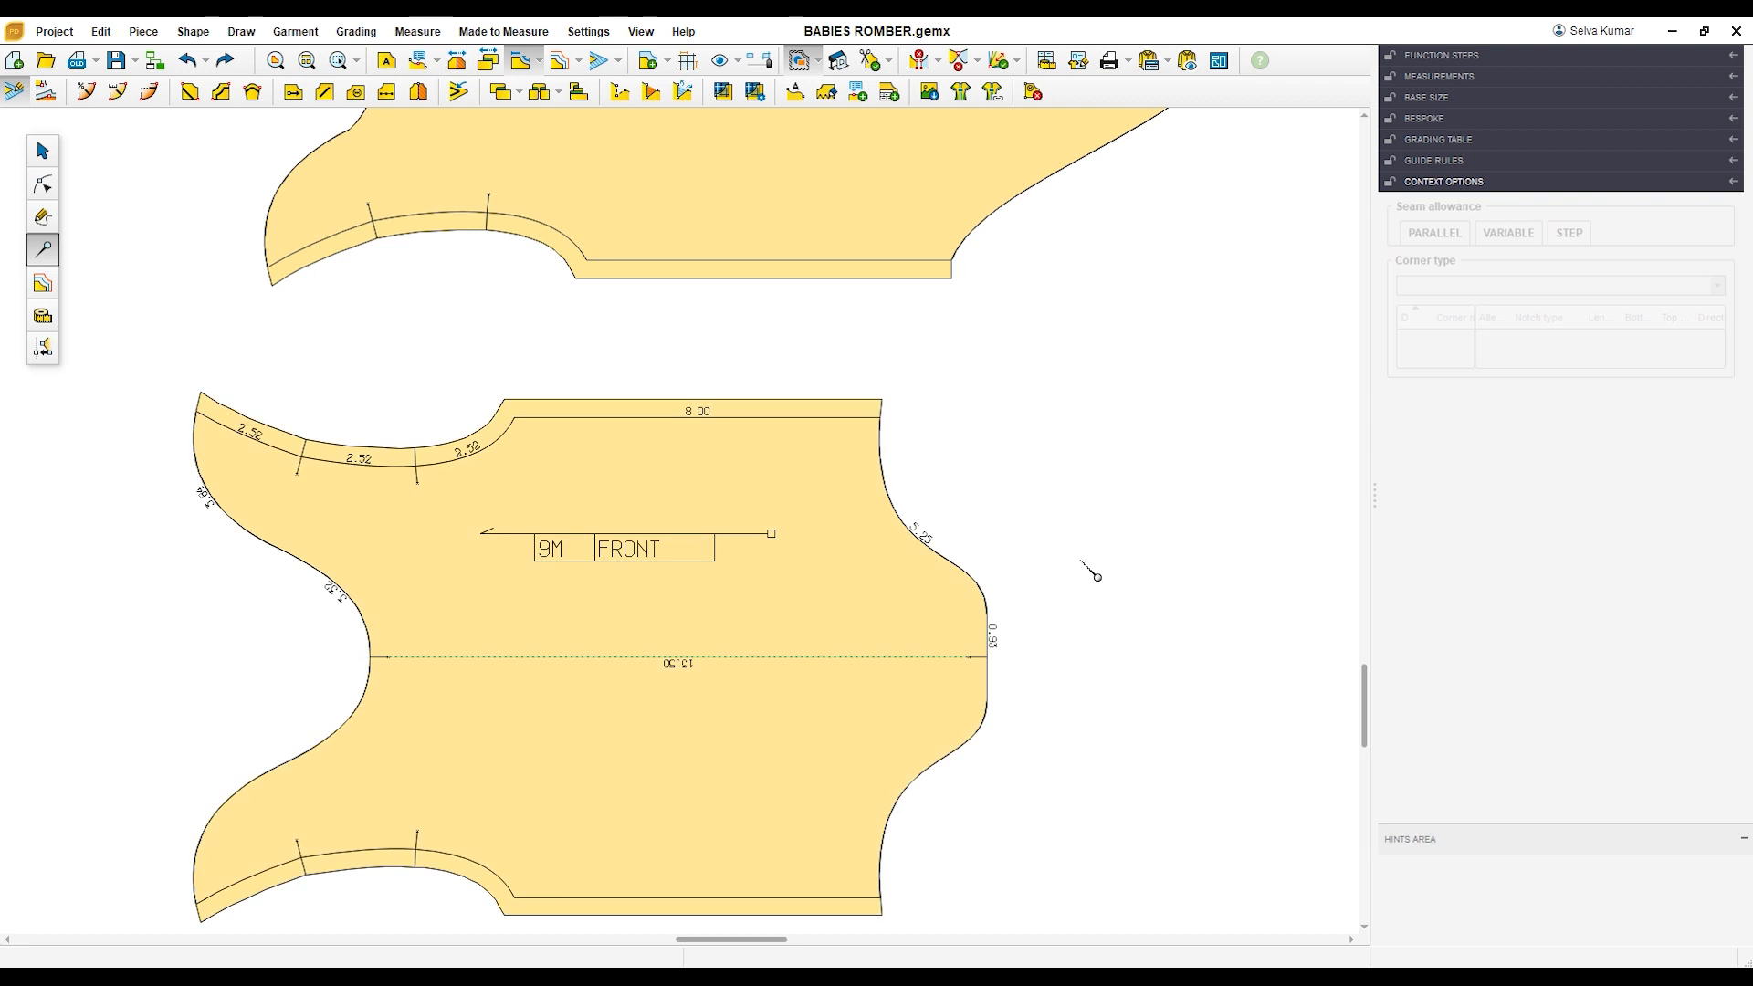
Step: Move the unnamed half-sleeve piece into the empty space above the BIB, beside the BACK piece's neckline
{"action": "scroll", "coordinate": [1088, 573], "scroll_direction": "down", "scroll_amount": 5}
{"action": "left_click", "coordinate": [43, 151]}
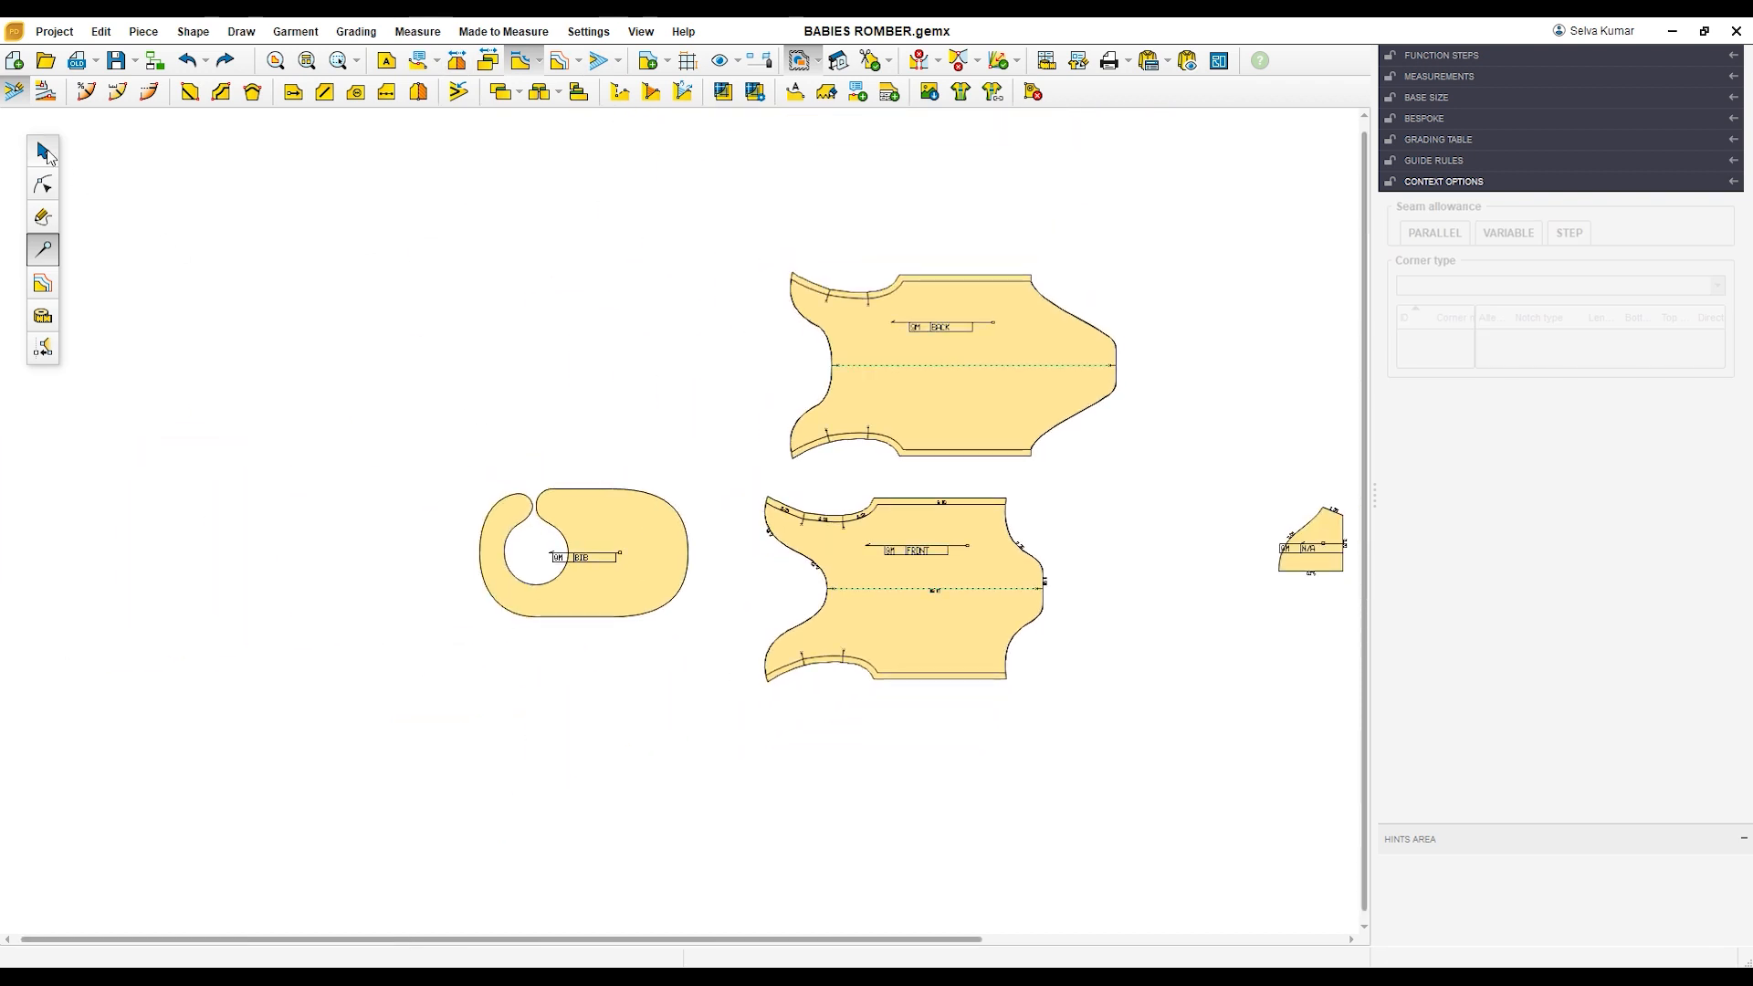
{"action": "left_click_drag", "start_coordinate": [1289, 568], "coordinate": [687, 345]}
{"action": "scroll", "coordinate": [694, 347], "scroll_direction": "up", "scroll_amount": 4}
{"action": "scroll", "coordinate": [699, 340], "scroll_direction": "up", "scroll_amount": 2}
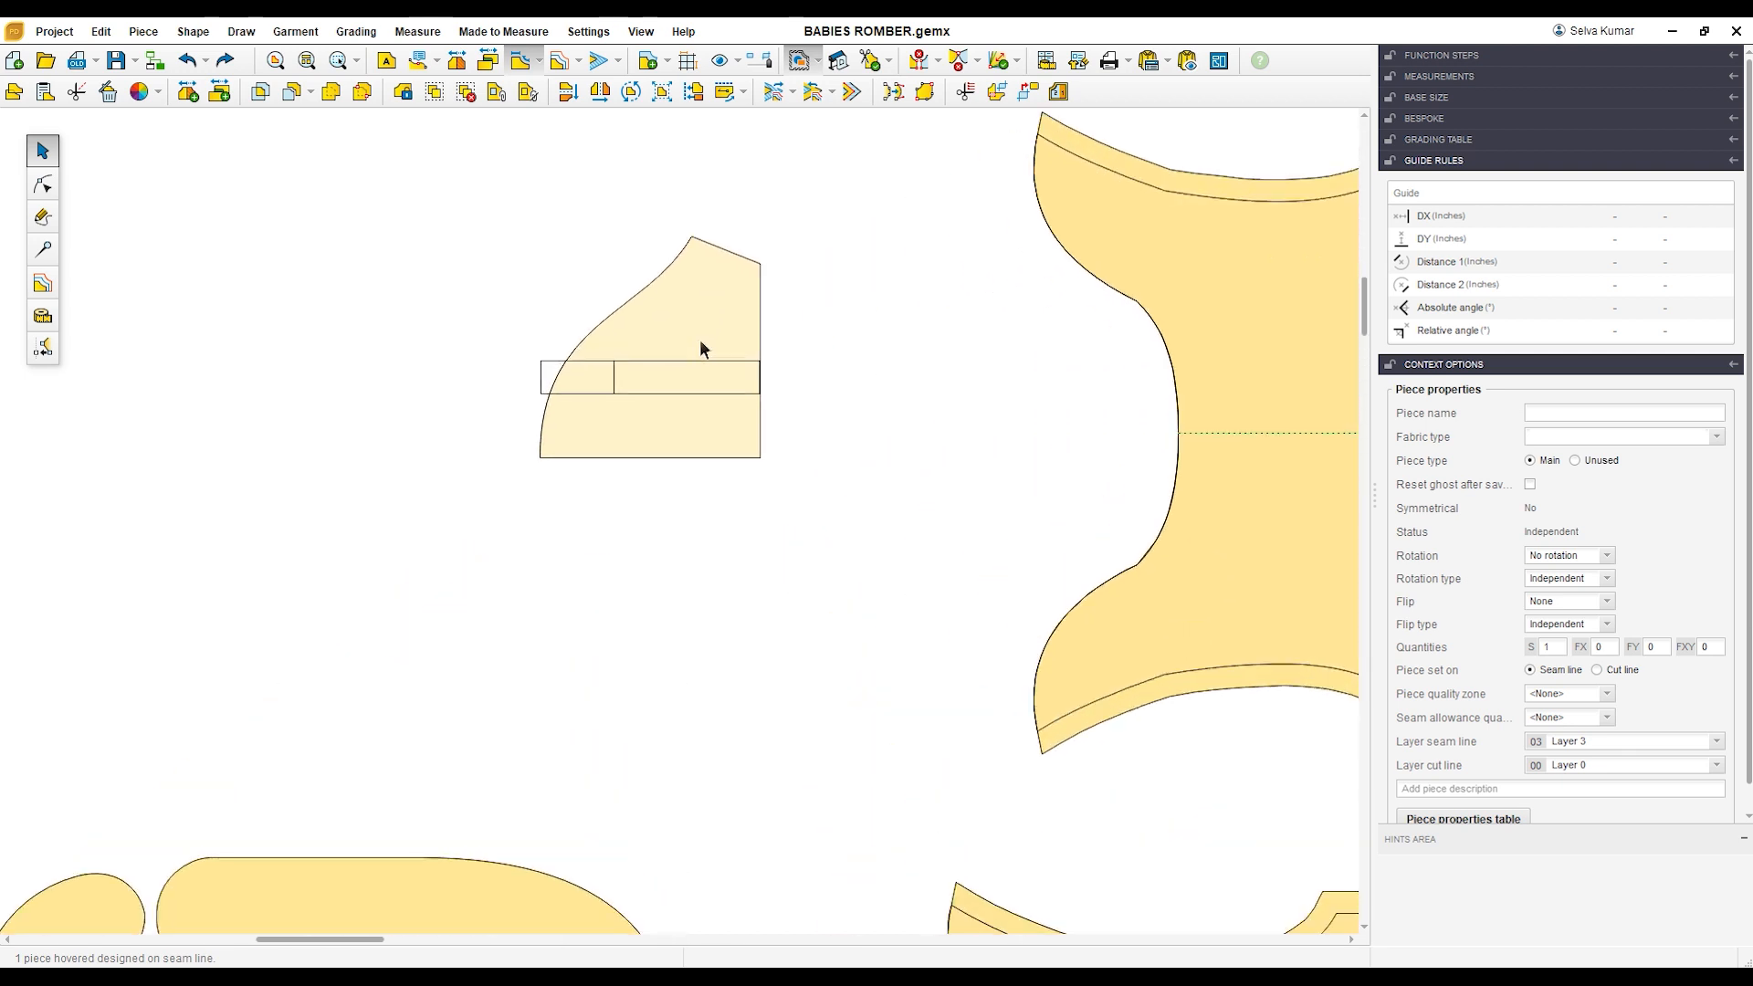
{"action": "left_click", "coordinate": [628, 383]}
{"action": "scroll", "coordinate": [639, 381], "scroll_direction": "up", "scroll_amount": 2}
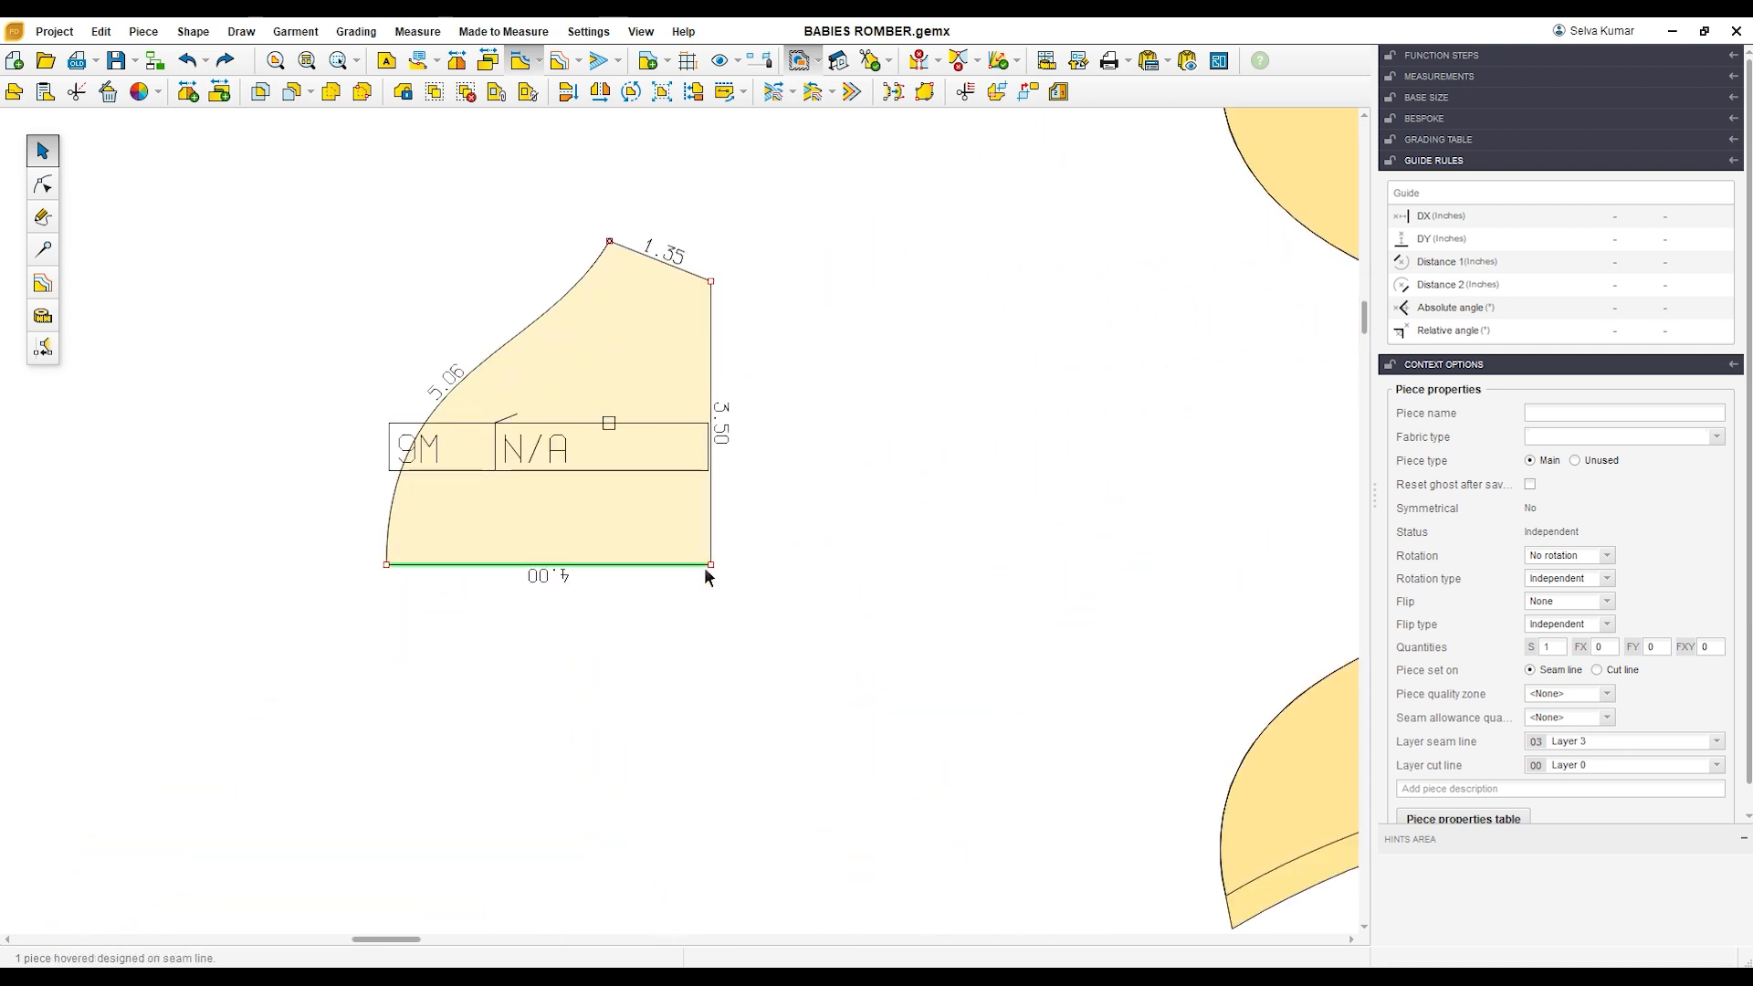
{"action": "left_click_drag", "start_coordinate": [645, 373], "coordinate": [650, 420]}
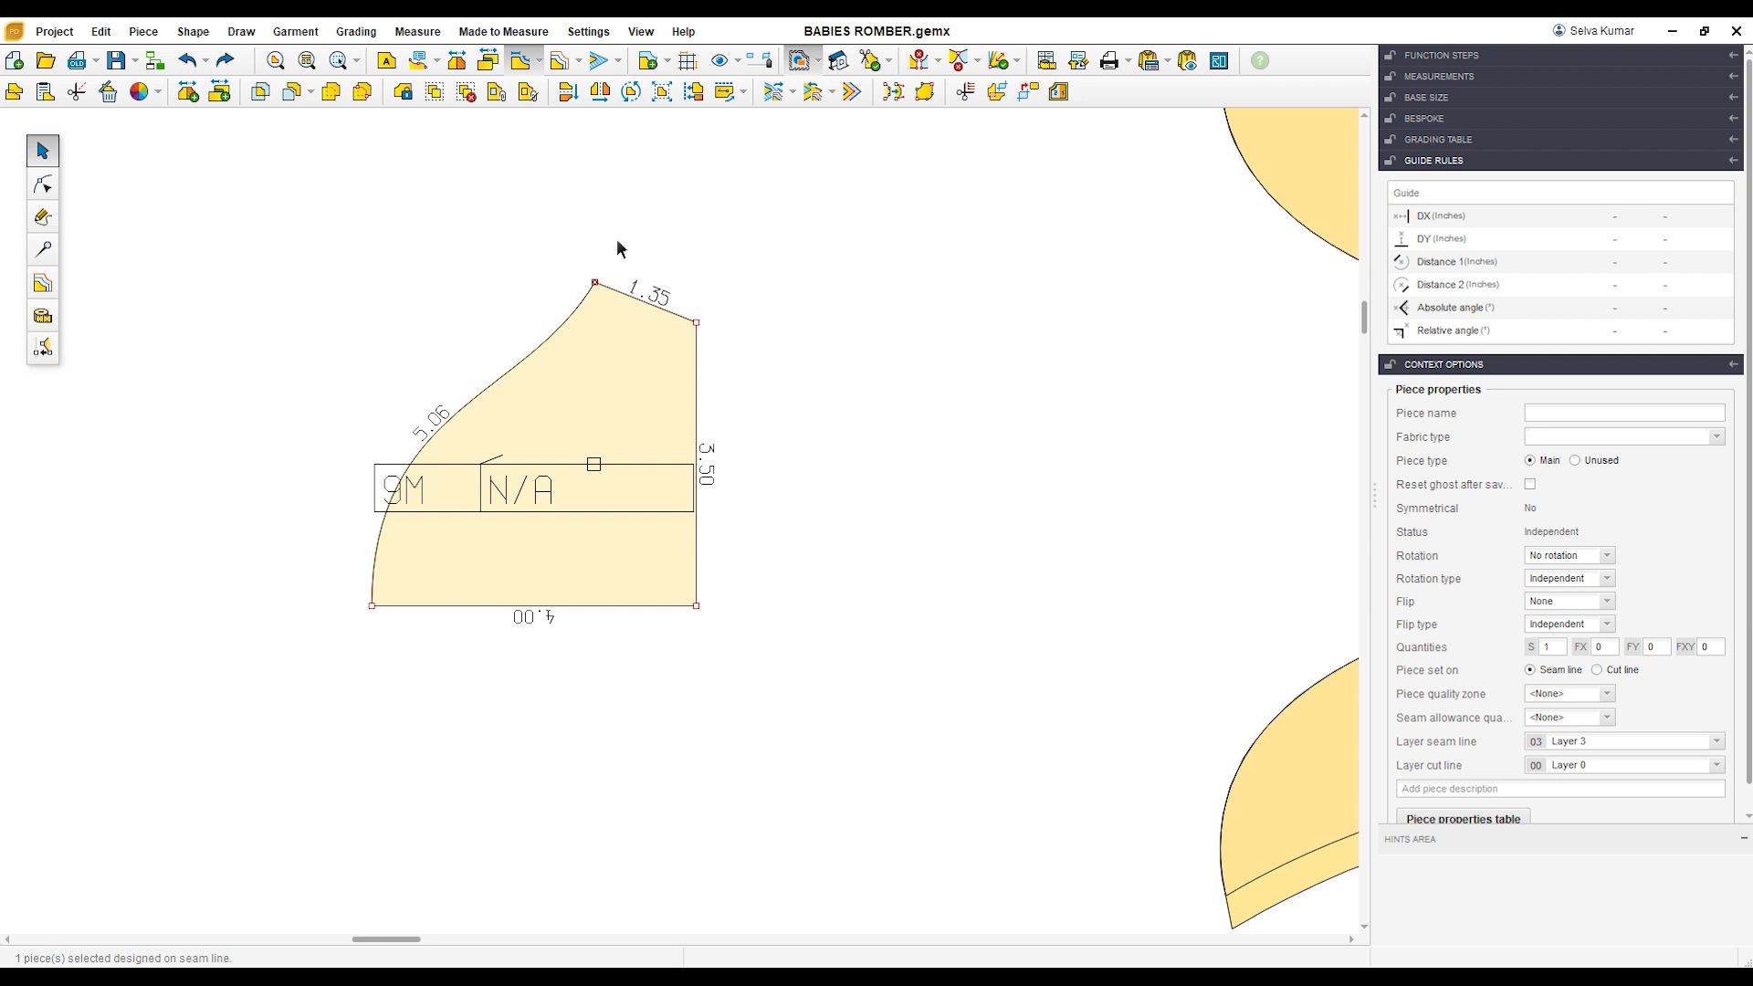
Step: Add a seam allowance to the half-sleeve piece and set its width to 0 inches on the 4.00-inch fold edge
{"action": "left_click", "coordinate": [602, 70]}
{"action": "left_click", "coordinate": [42, 250]}
{"action": "left_click", "coordinate": [471, 608]}
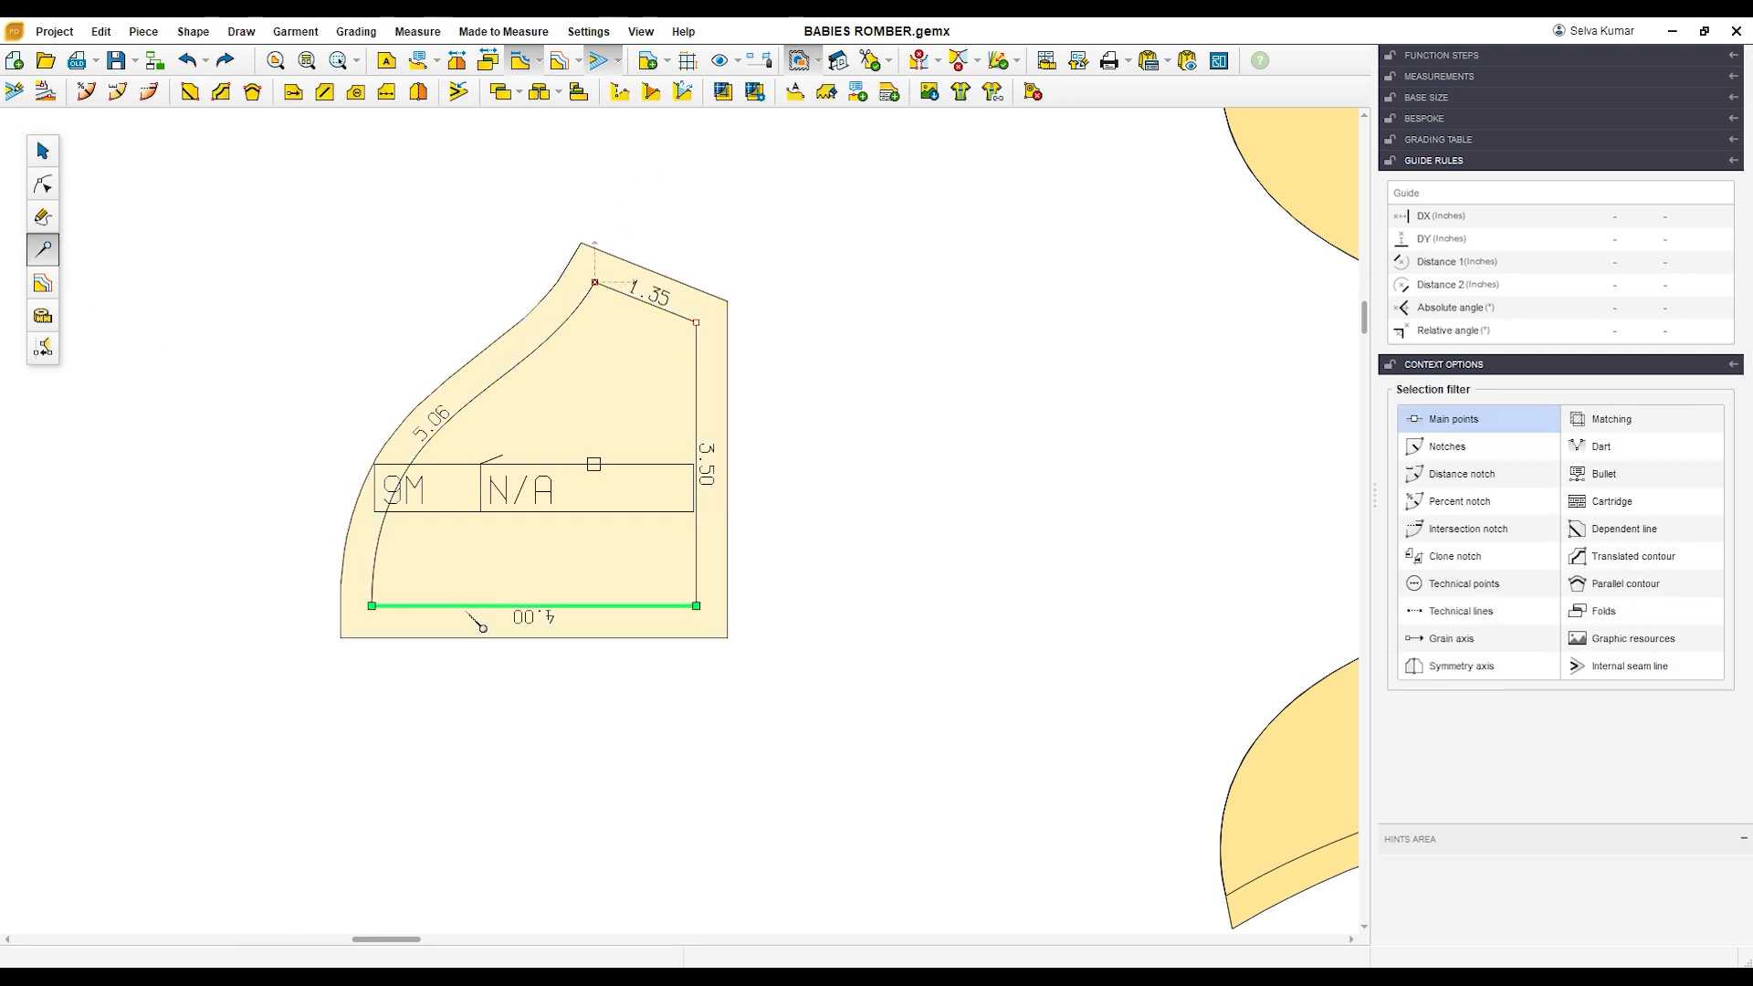
{"action": "left_click", "coordinate": [14, 92]}
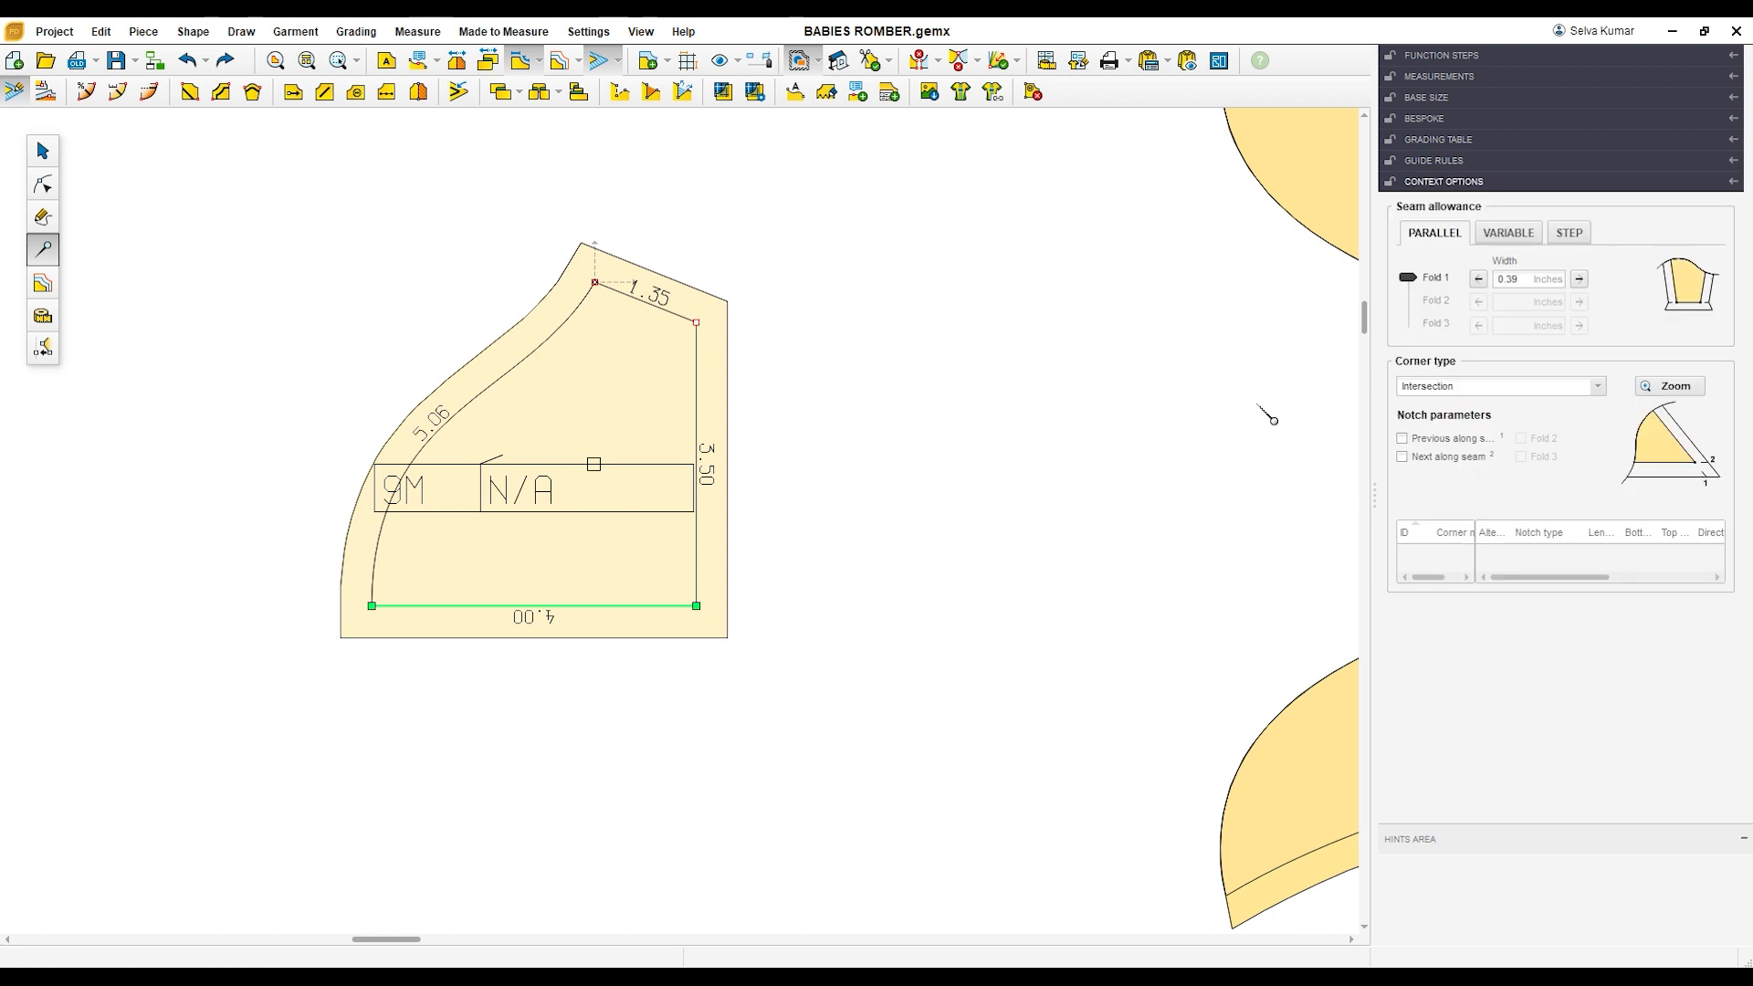
{"action": "left_click", "coordinate": [1543, 279]}
{"action": "key", "text": "Return"}
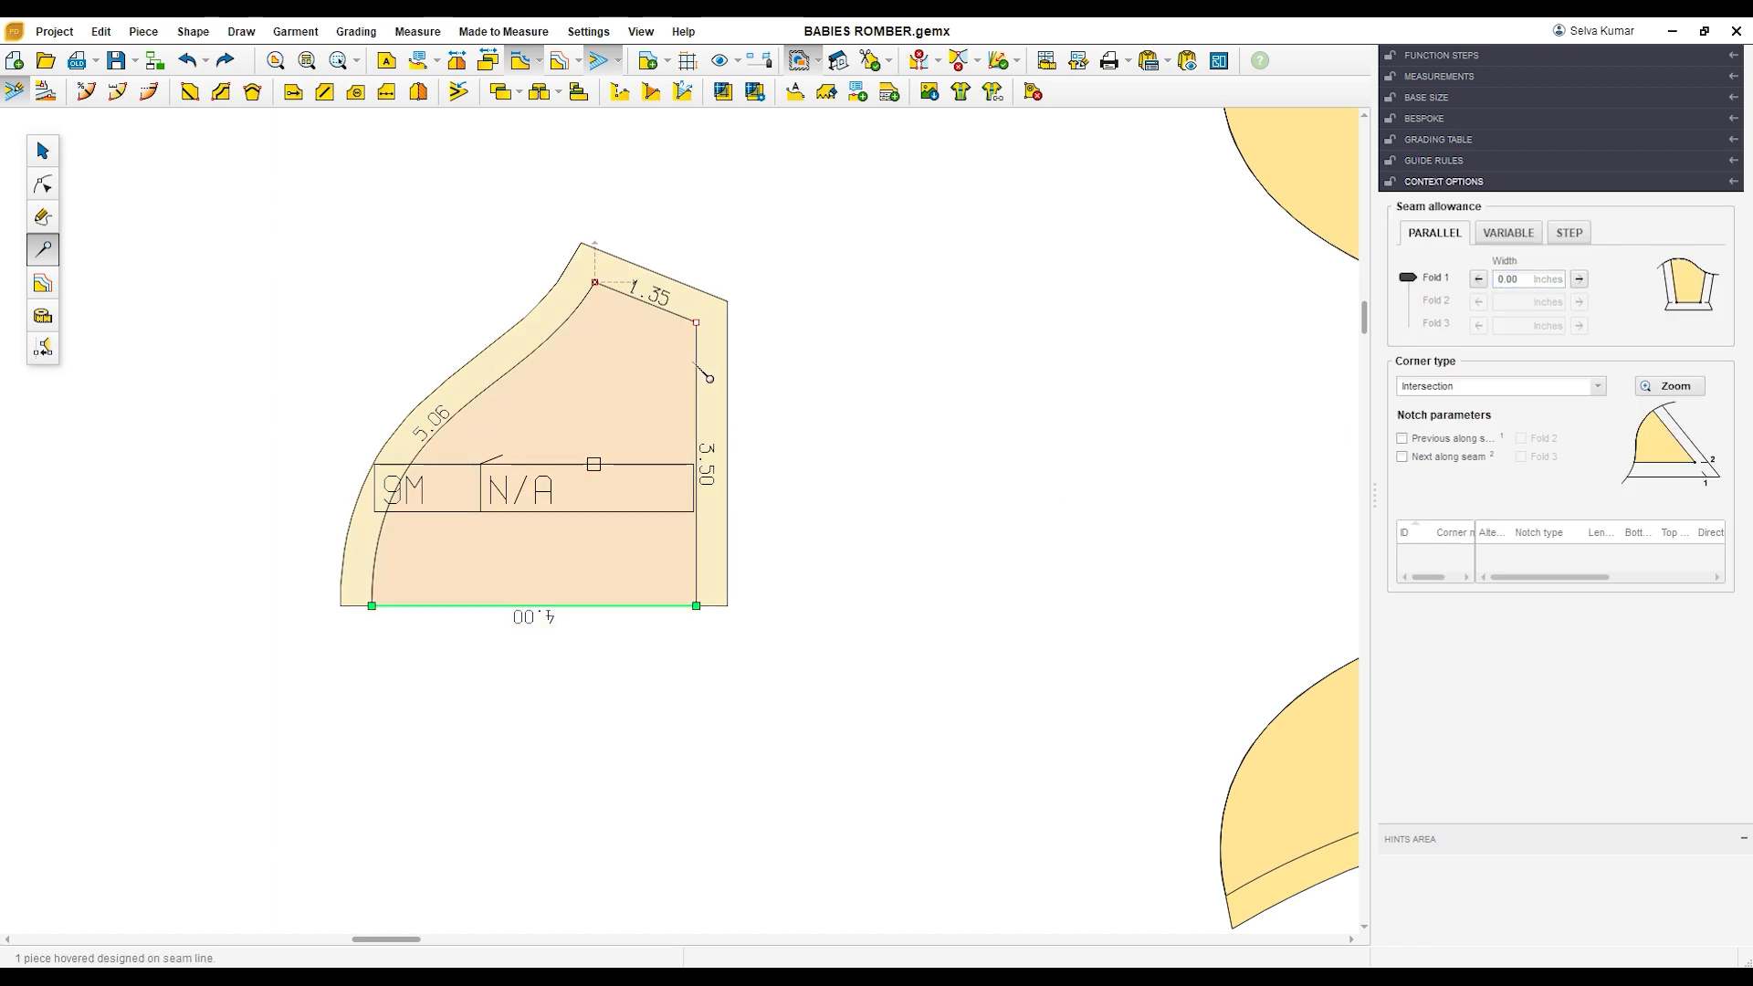
Step: Set the seam allowance width to 0 inches on the half-sleeve's 3.50-inch hem edge
{"action": "left_click", "coordinate": [701, 396]}
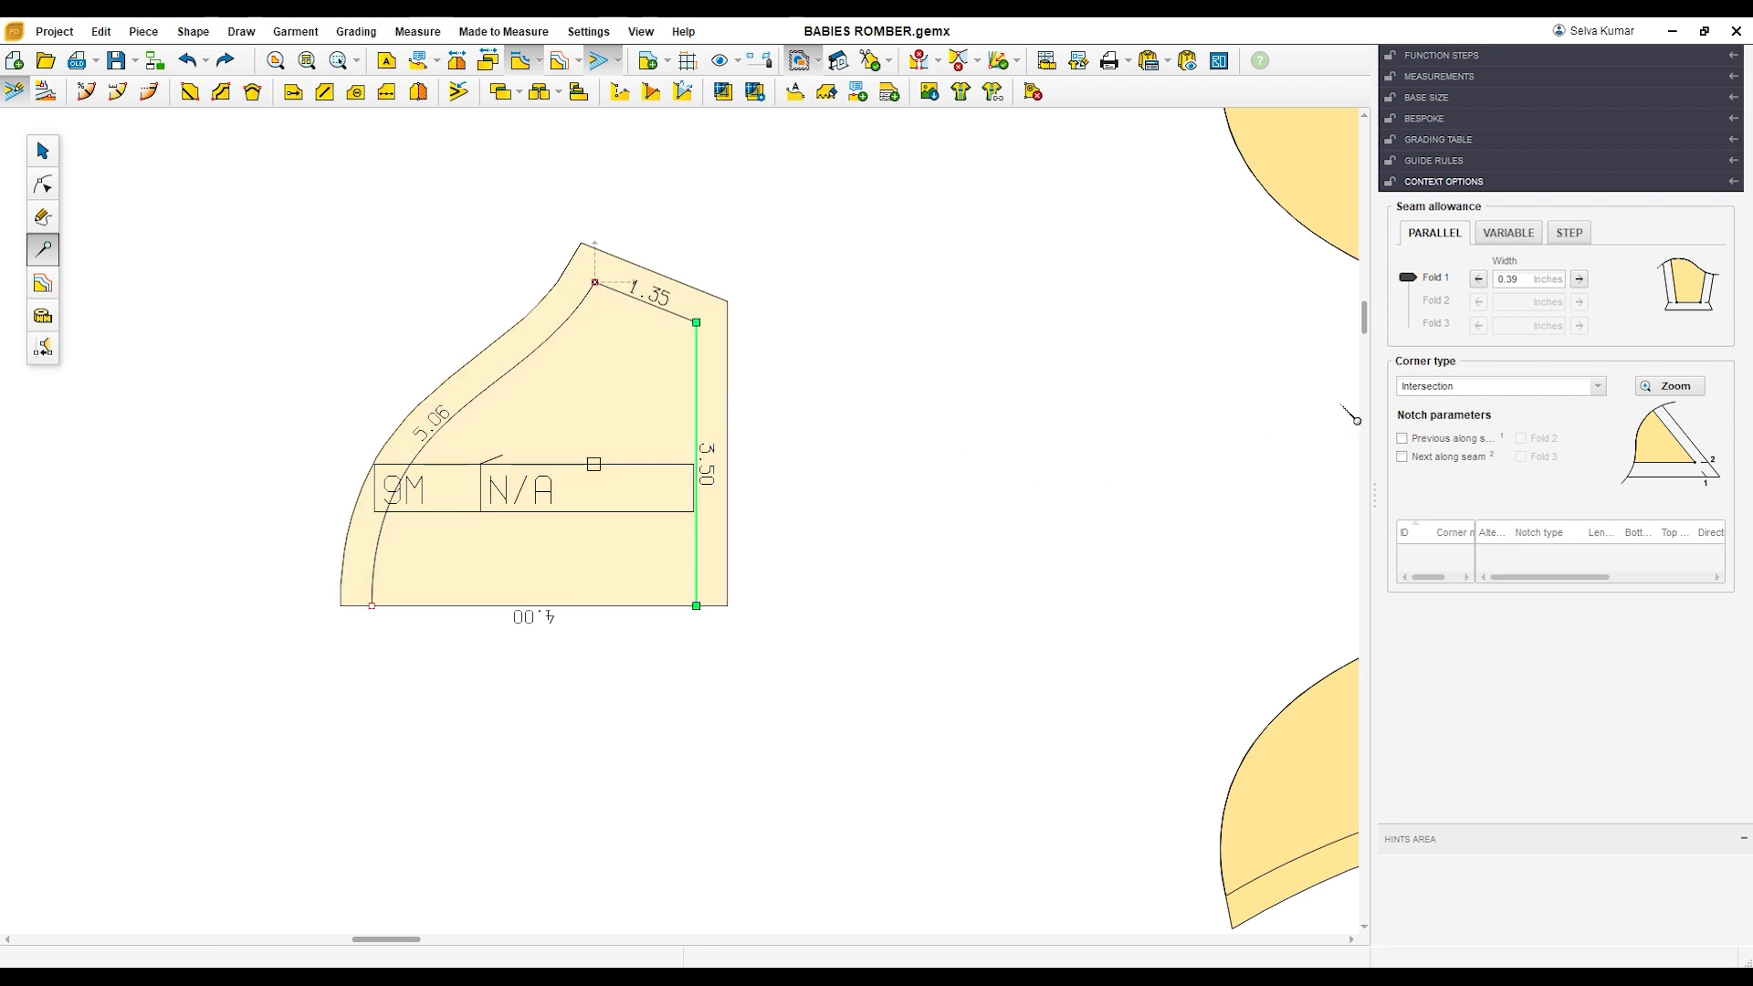
{"action": "left_click", "coordinate": [1537, 285]}
{"action": "key", "text": "Return"}
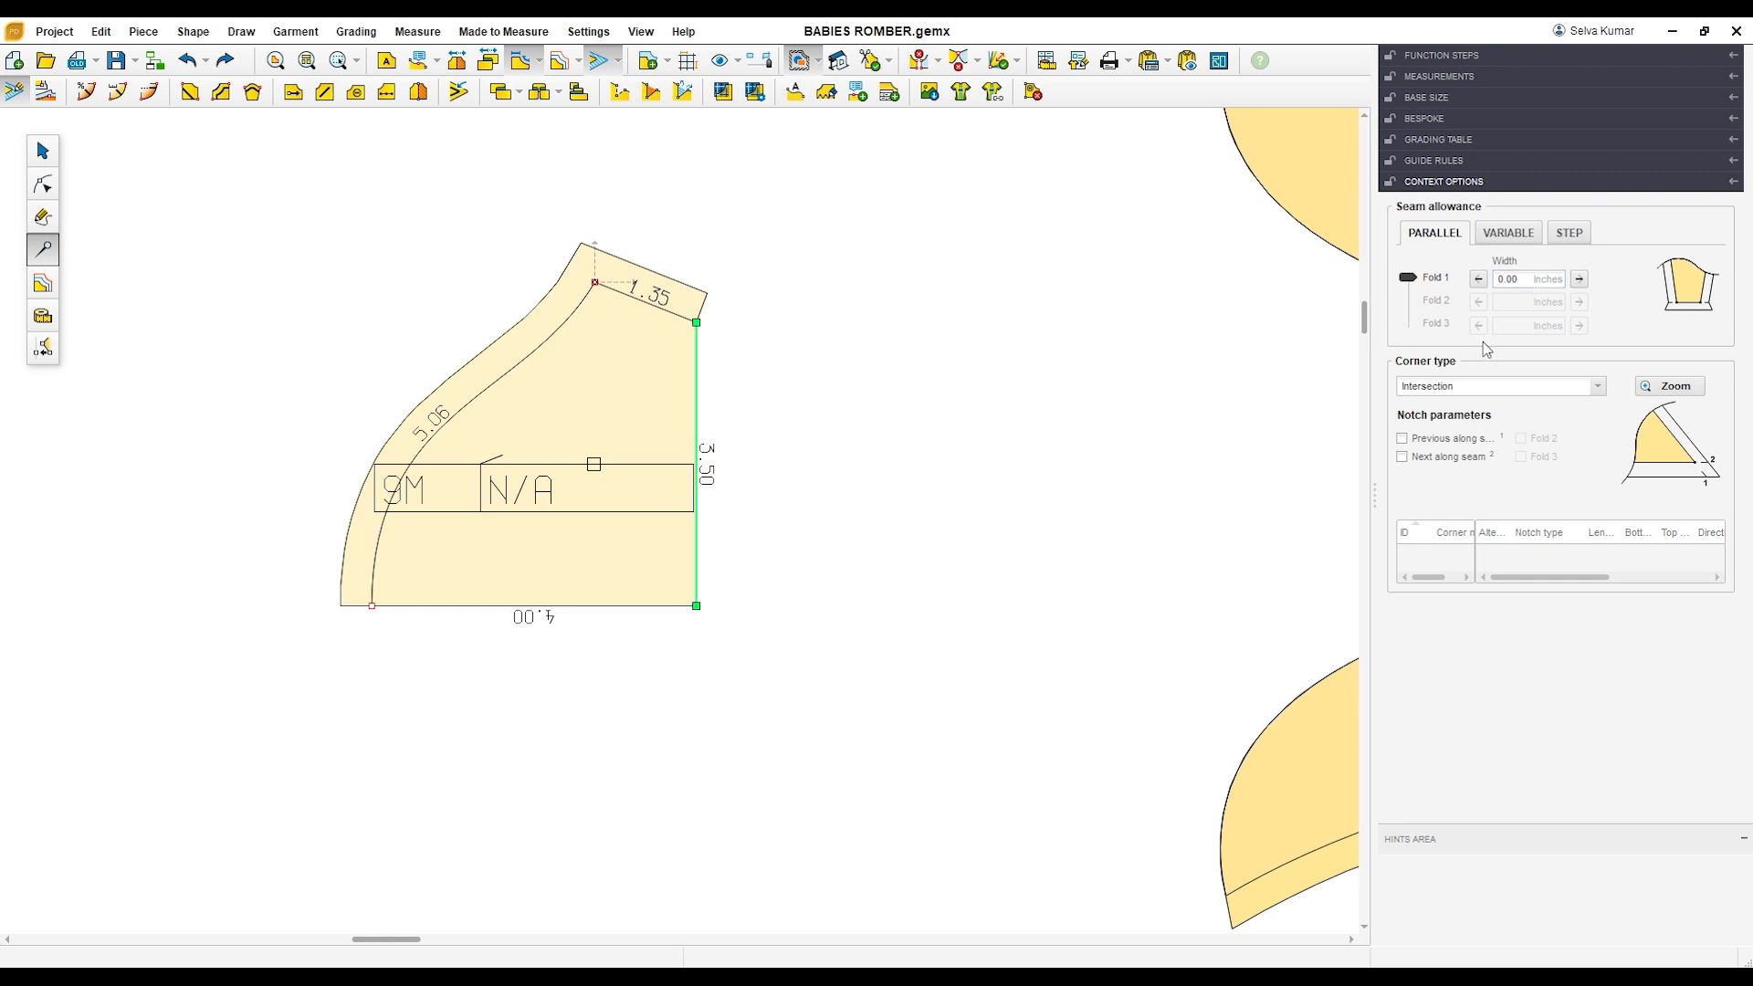
{"action": "left_click", "coordinate": [791, 598]}
{"action": "scroll", "coordinate": [794, 603], "scroll_direction": "down", "scroll_amount": 4}
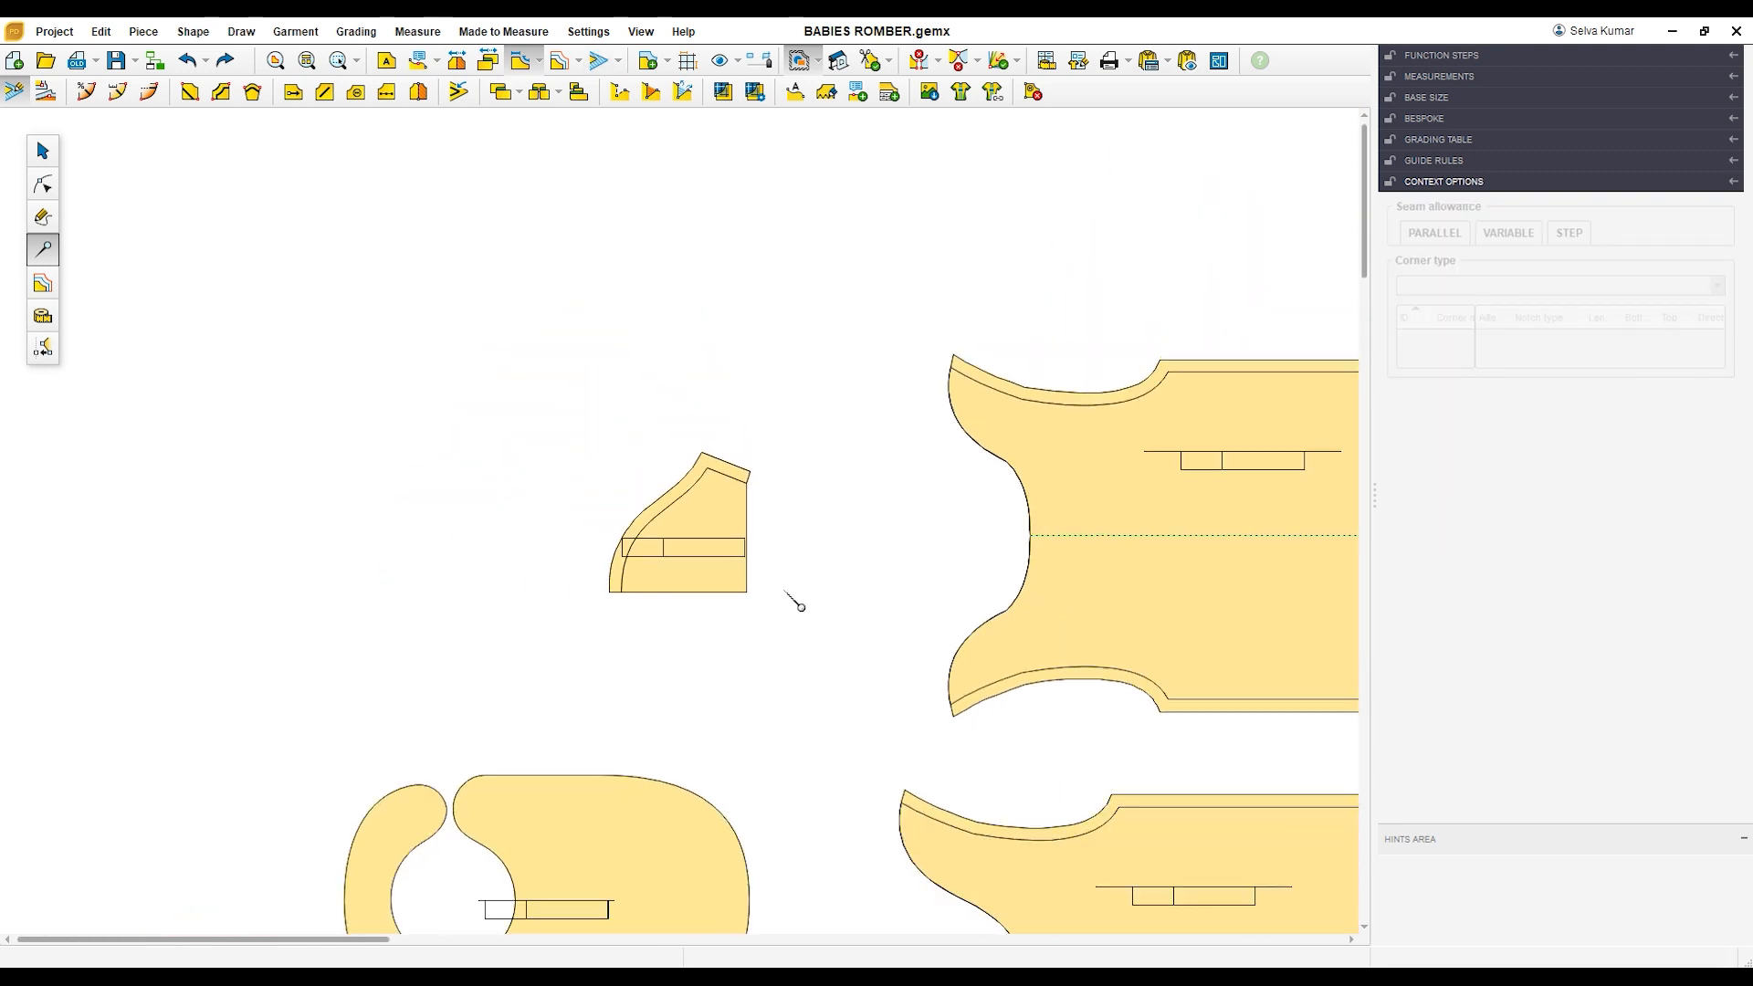
{"action": "key", "text": "Escape"}
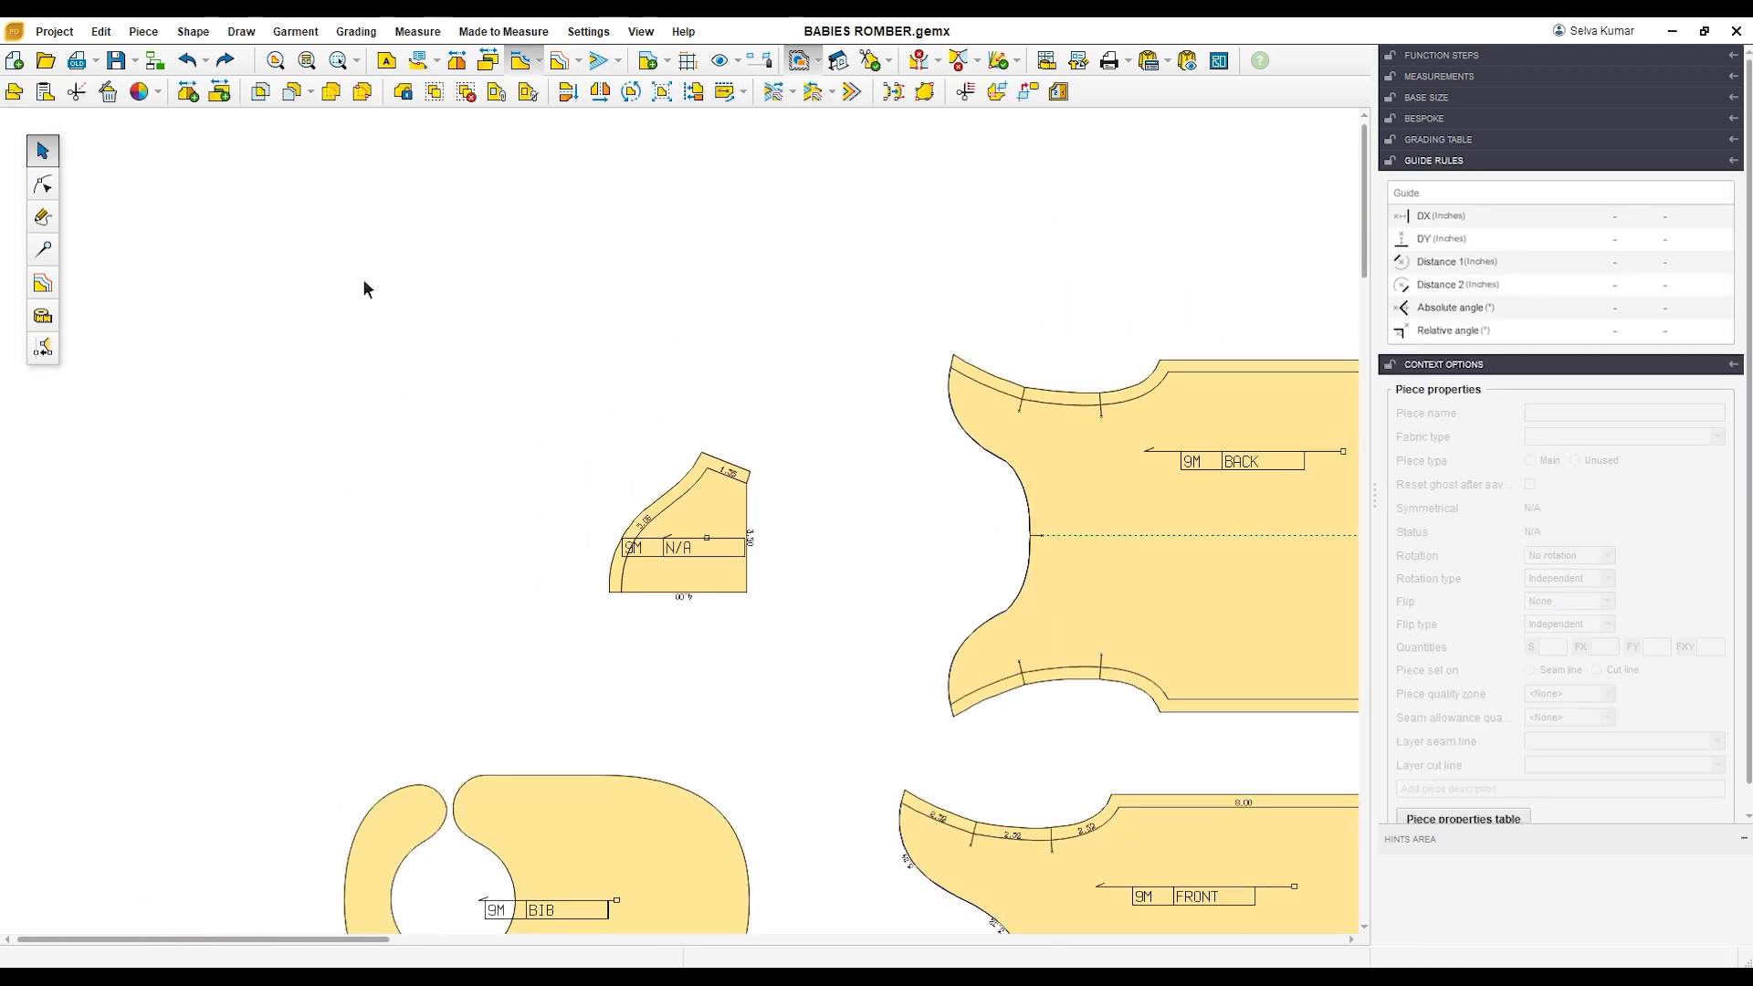
Step: Create a symmetry axis along the half-sleeve's 4.00-inch edge and unfold it into a full sleeve
{"action": "scroll", "coordinate": [363, 278], "scroll_direction": "down", "scroll_amount": 2}
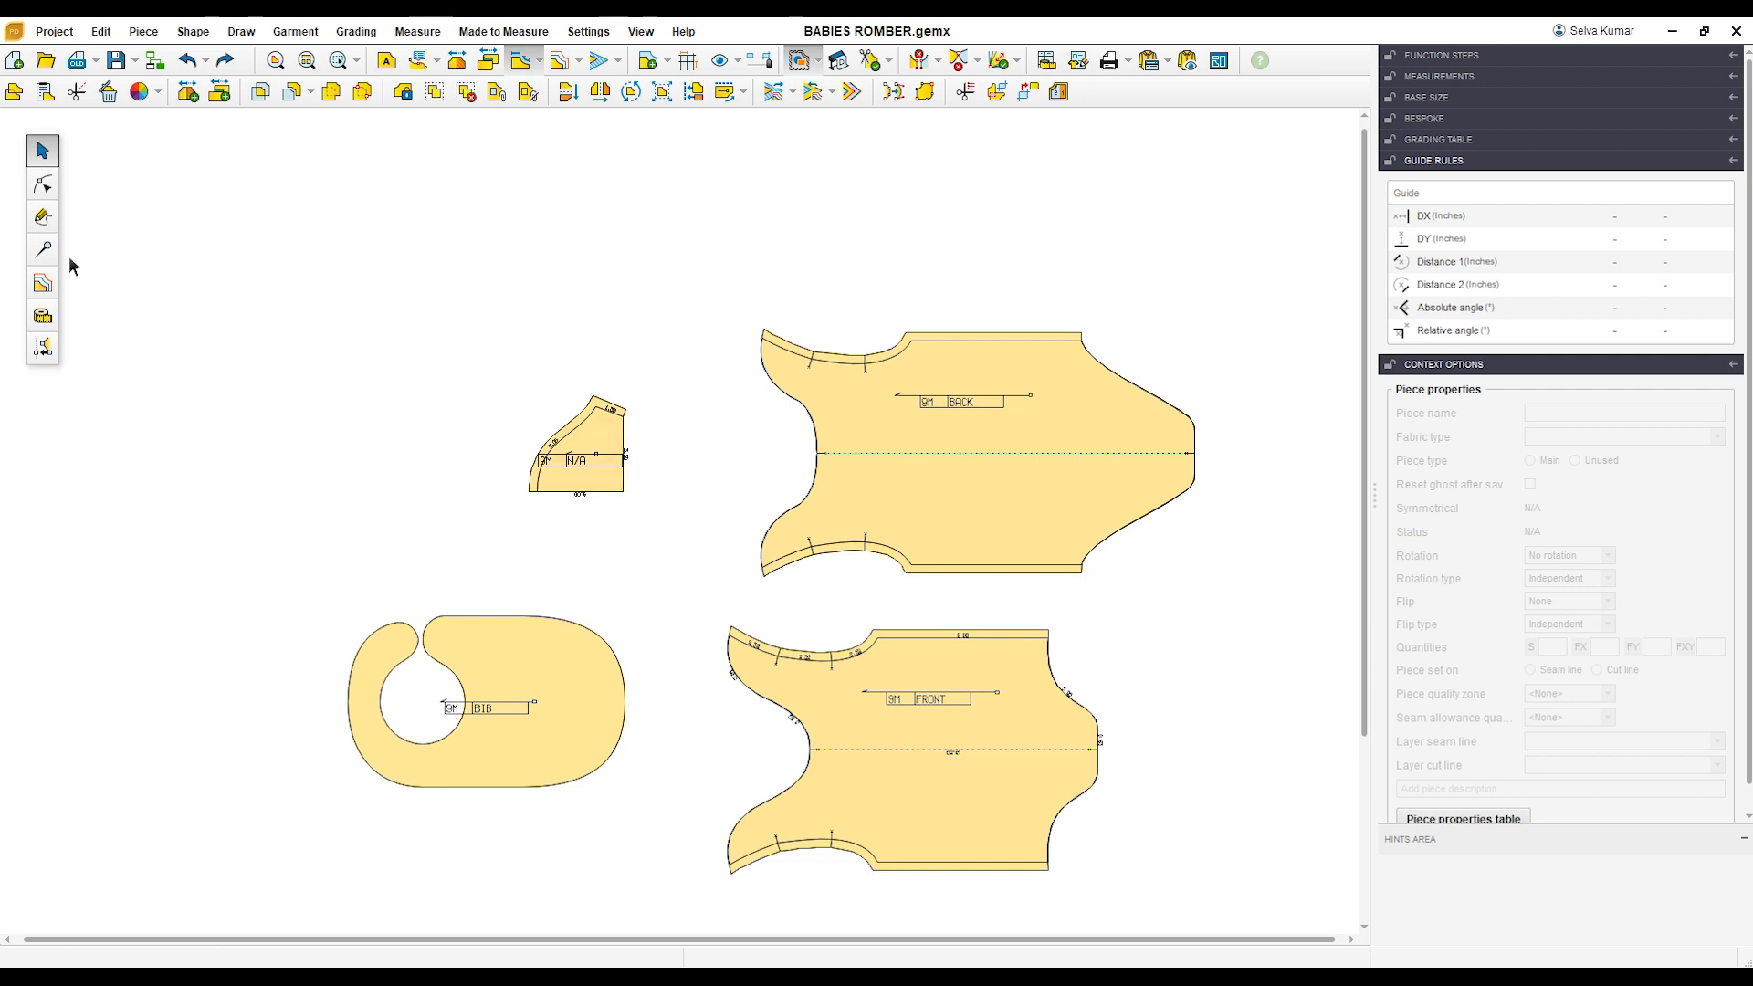
{"action": "left_click", "coordinate": [43, 248]}
{"action": "left_click", "coordinate": [623, 471]}
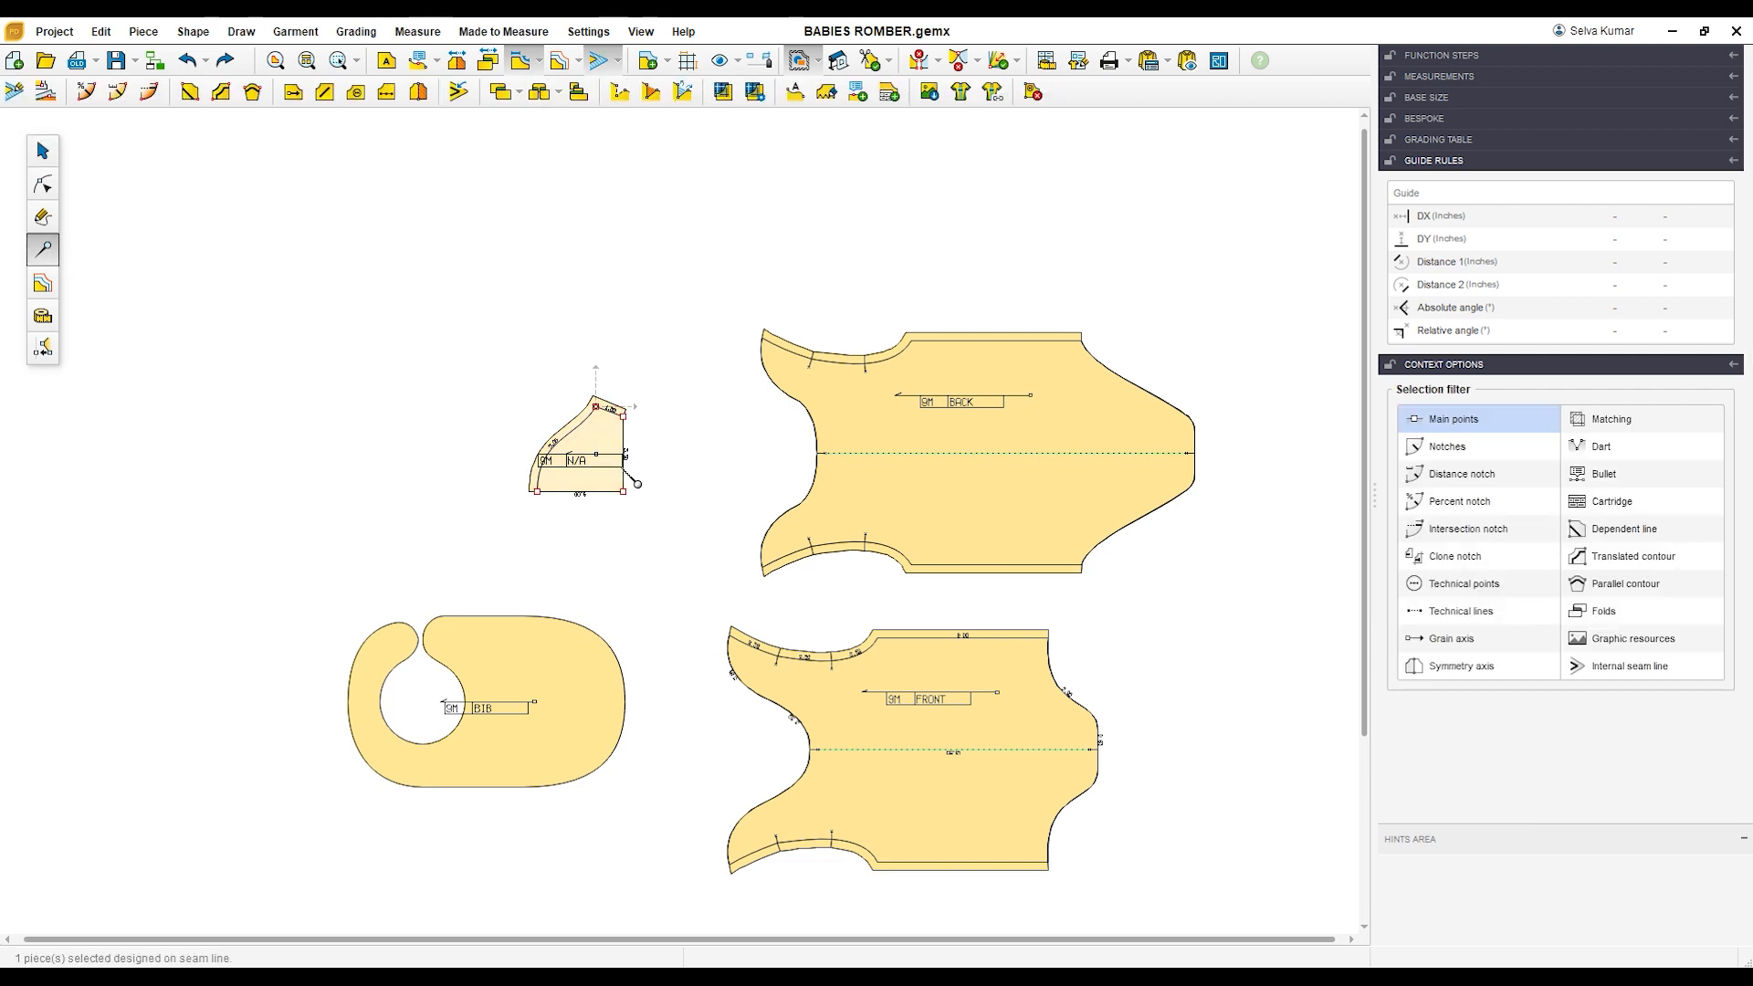
{"action": "left_click", "coordinate": [418, 92]}
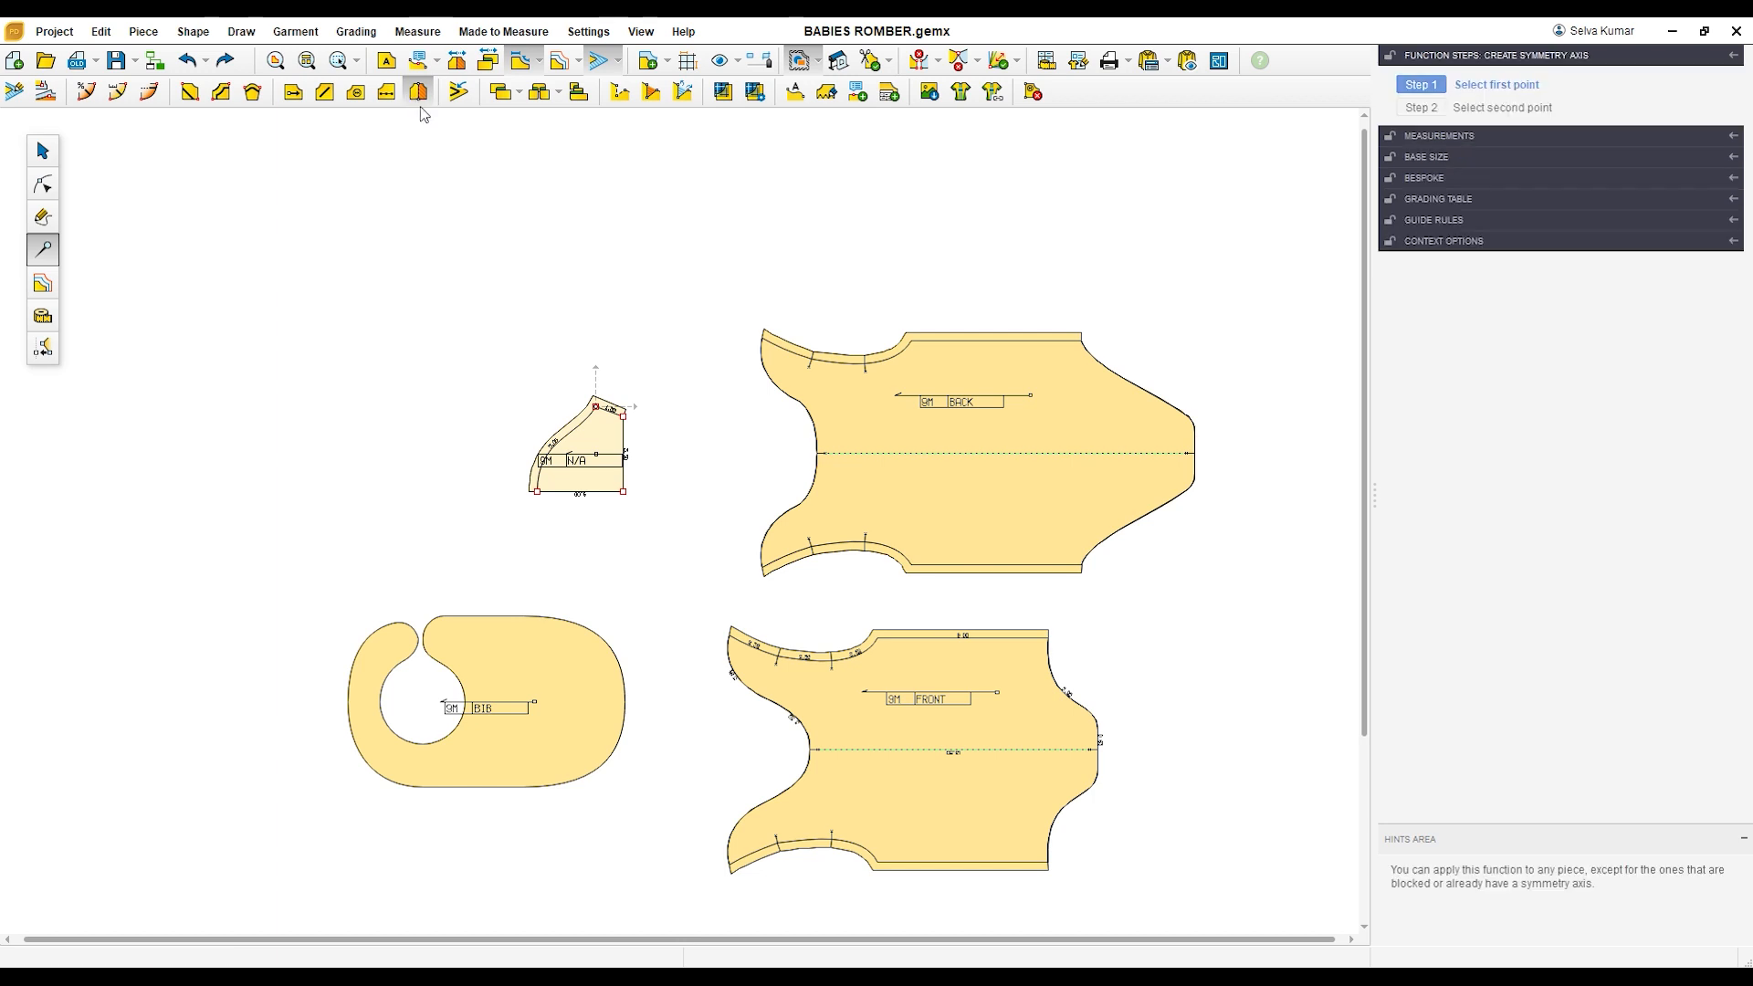
{"action": "left_click", "coordinate": [605, 493]}
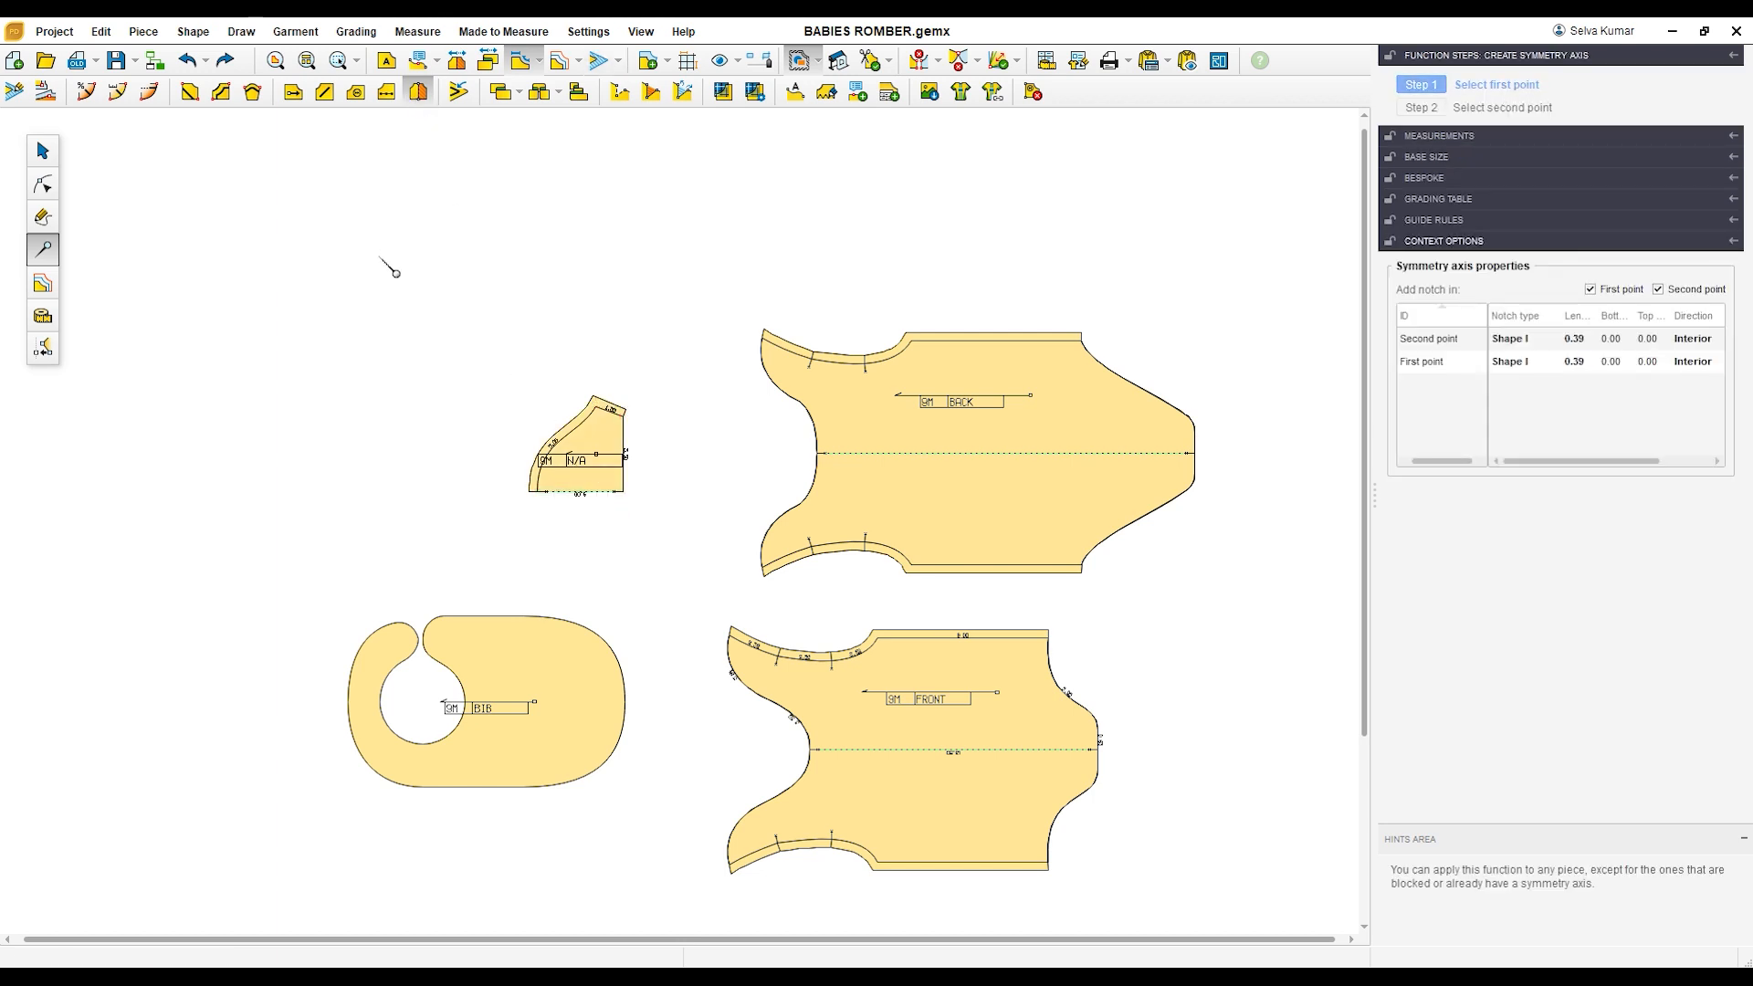
{"action": "left_click", "coordinate": [43, 151]}
{"action": "left_click", "coordinate": [459, 64]}
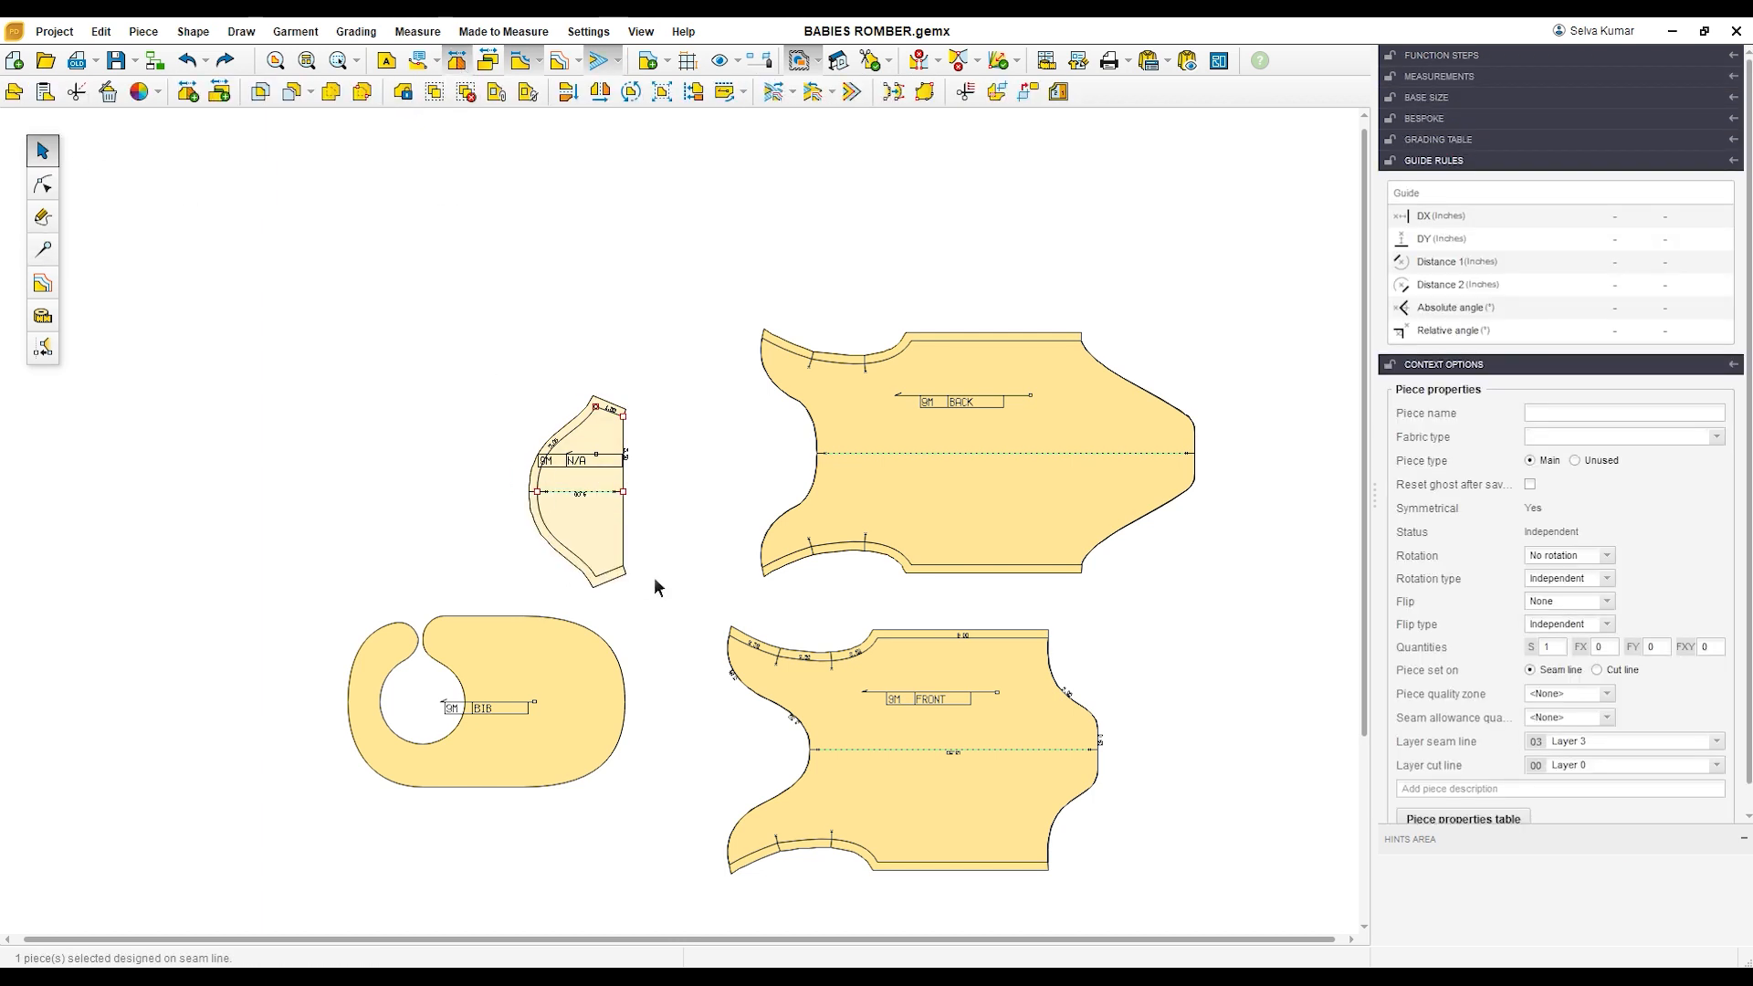
Step: Move the sleeve close to the BACK piece's neckline and the BIB close to the FRONT piece's neckline
{"action": "left_click_drag", "start_coordinate": [610, 446], "coordinate": [684, 415]}
{"action": "left_click_drag", "start_coordinate": [590, 699], "coordinate": [685, 715]}
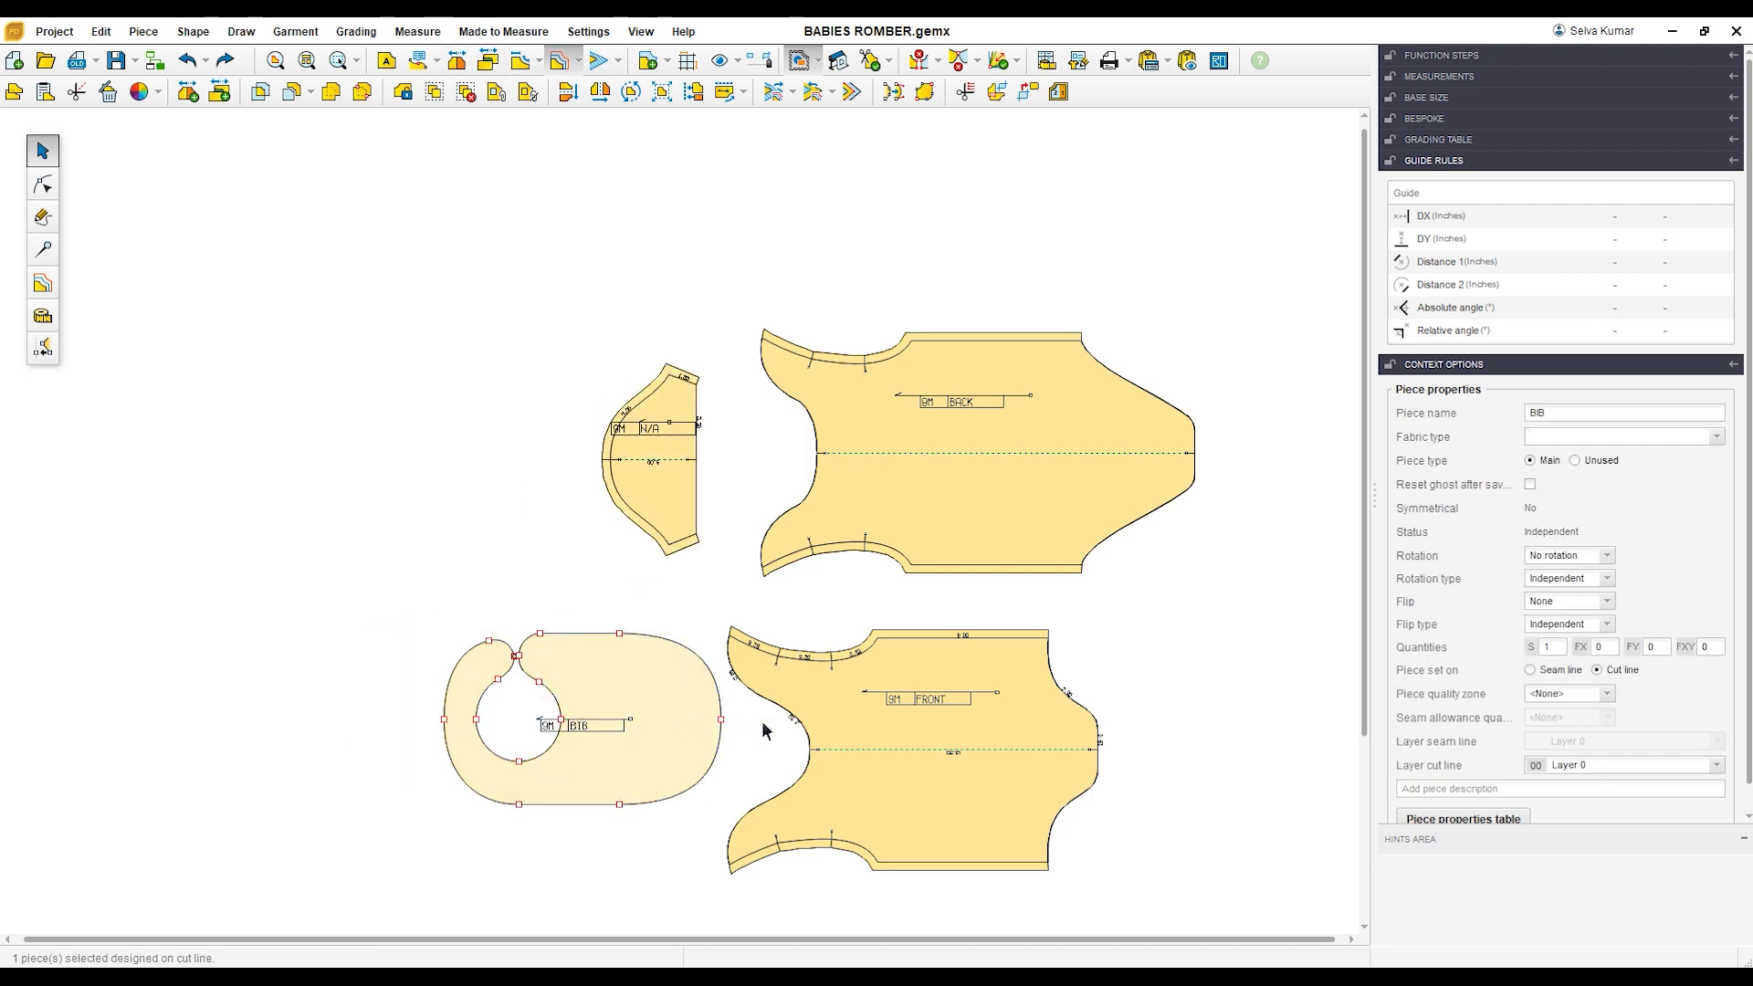
{"action": "key", "text": "F3"}
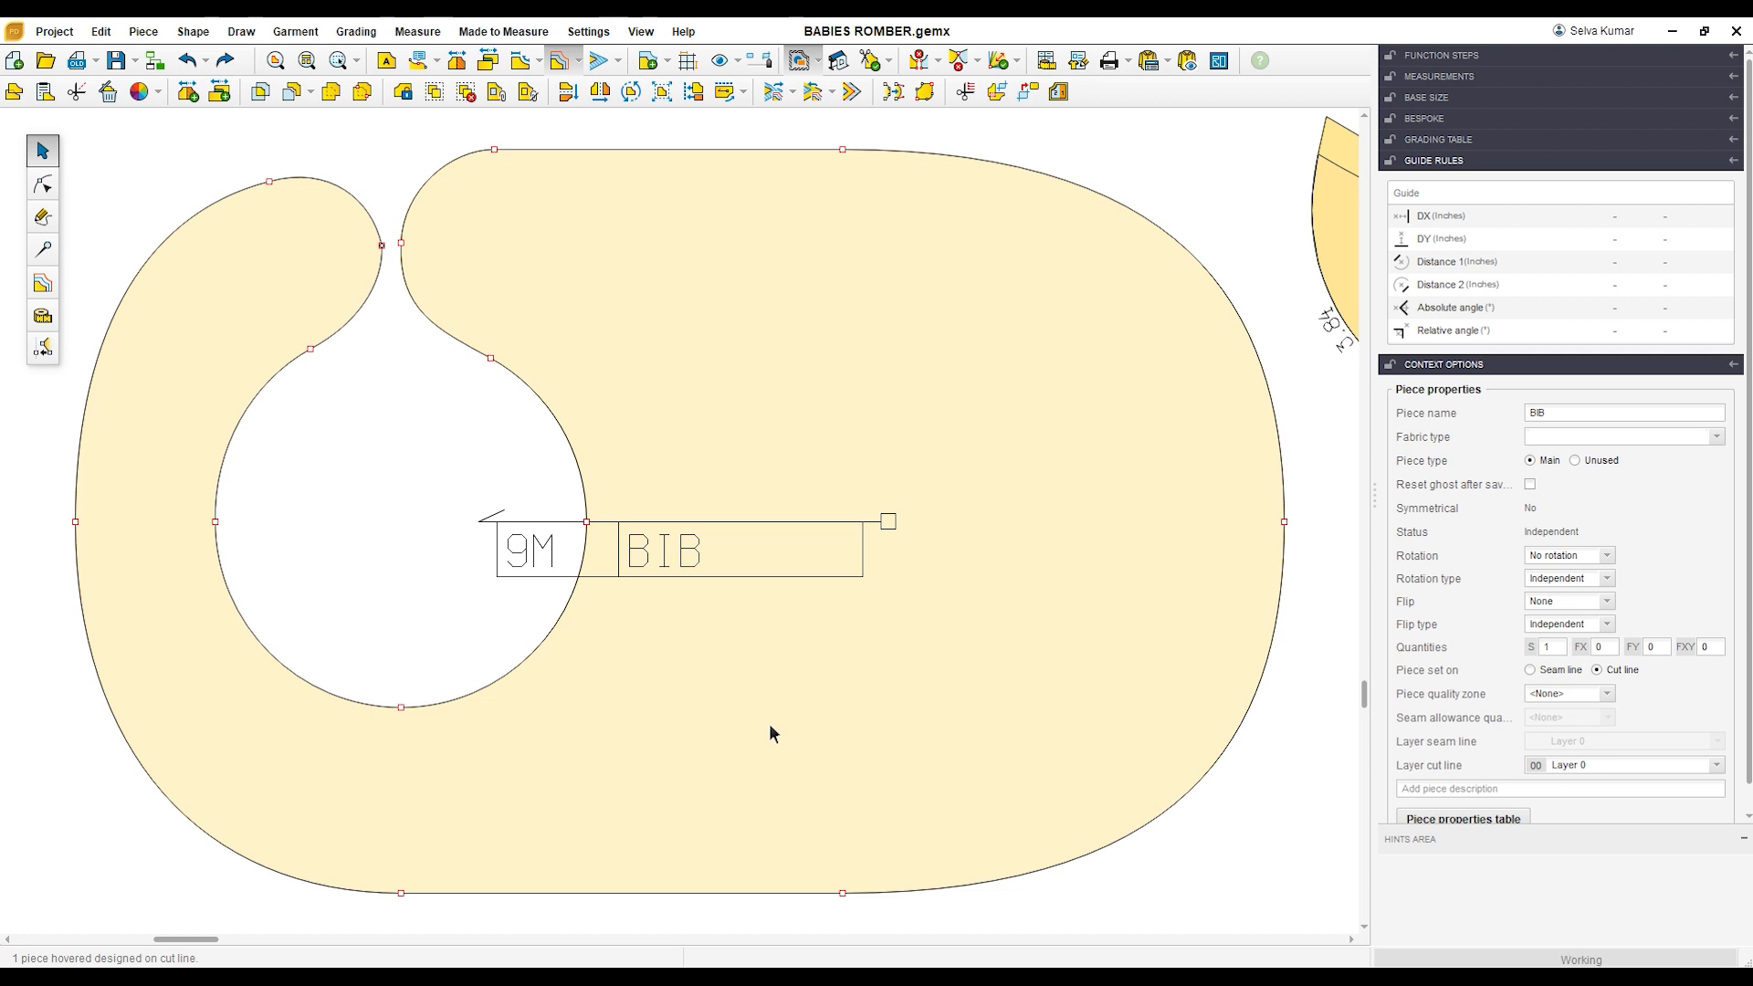
{"action": "key", "text": "F4"}
Step: Shift the sleeve and BACK pieces to the left so the sleeve sits above the BIB
{"action": "left_click", "coordinate": [493, 306]}
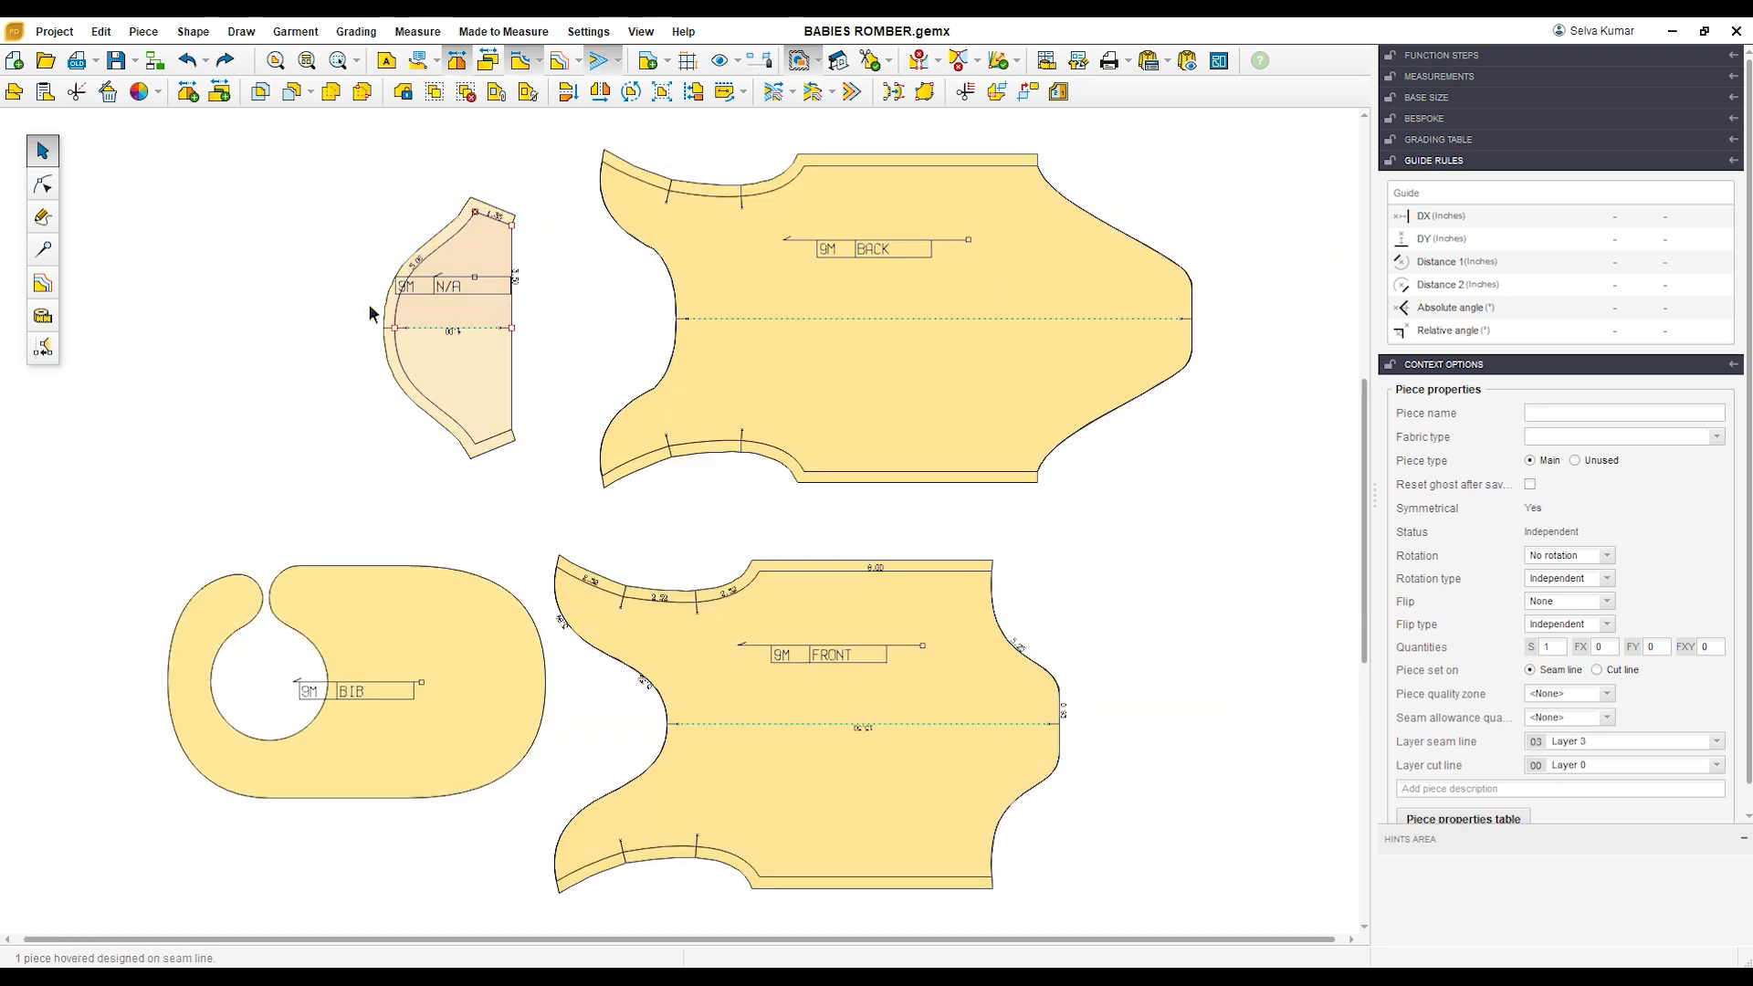
{"action": "left_click_drag", "start_coordinate": [369, 314], "coordinate": [364, 313]}
{"action": "left_click_drag", "start_coordinate": [856, 359], "coordinate": [707, 369]}
{"action": "left_click_drag", "start_coordinate": [866, 262], "coordinate": [706, 289]}
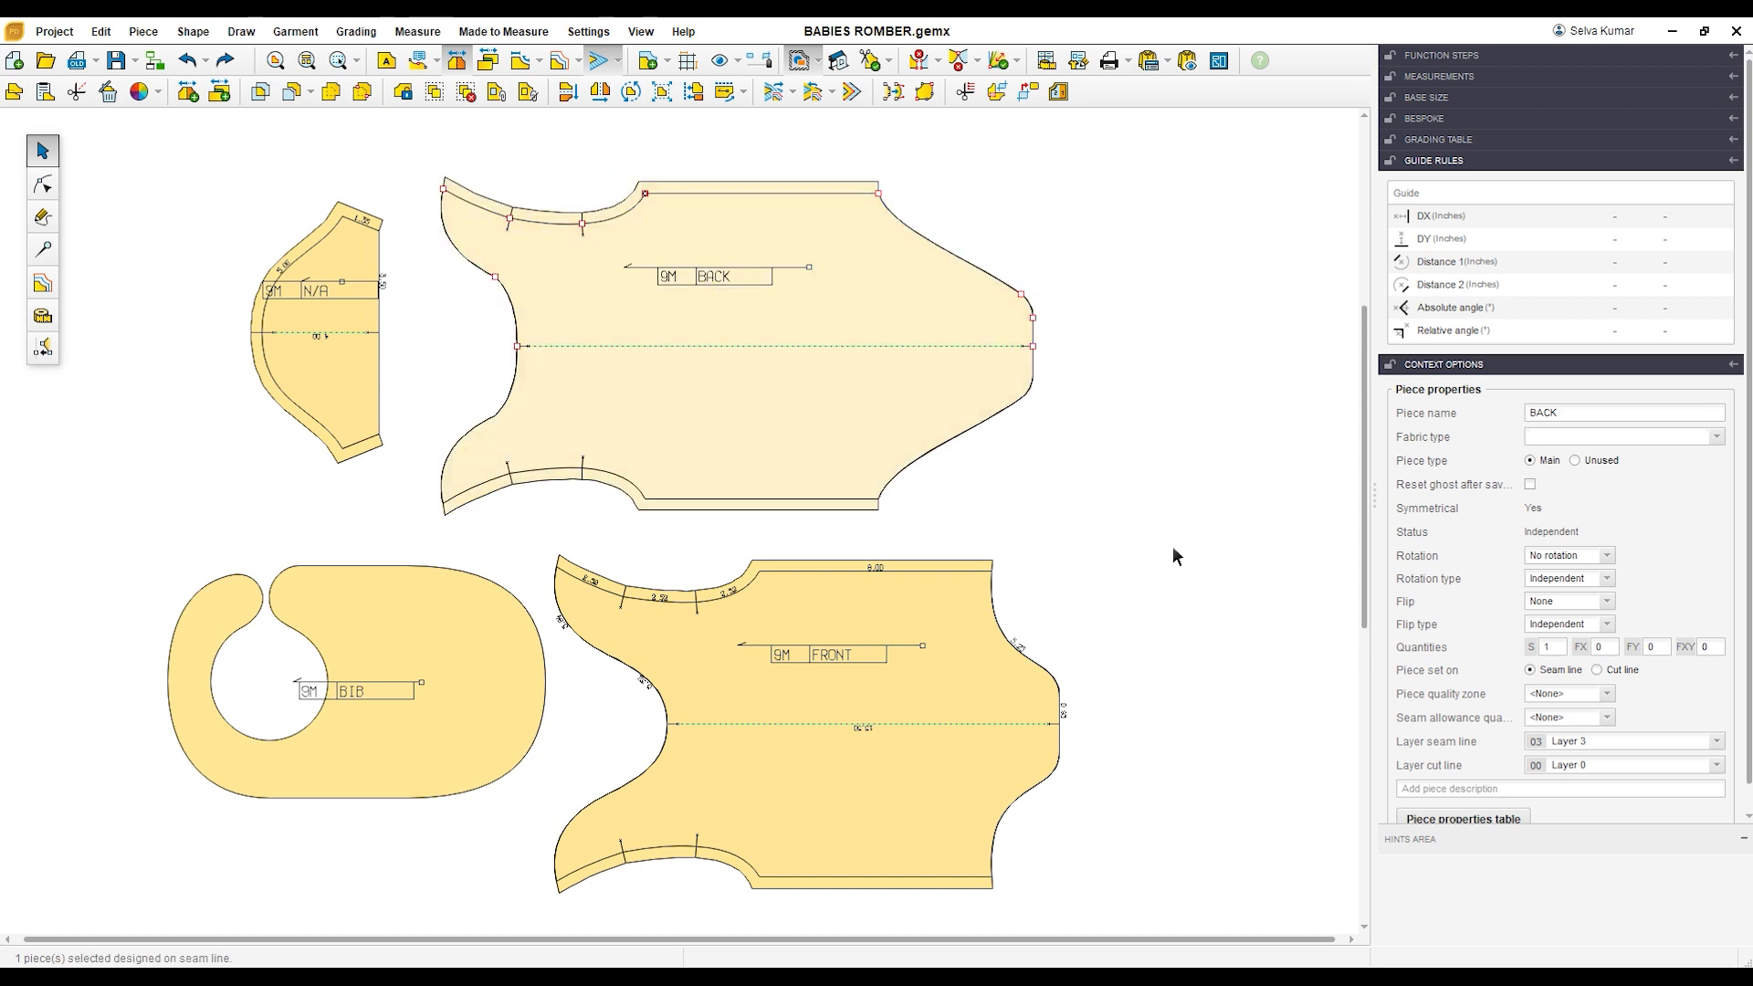
{"action": "left_click", "coordinate": [1174, 556]}
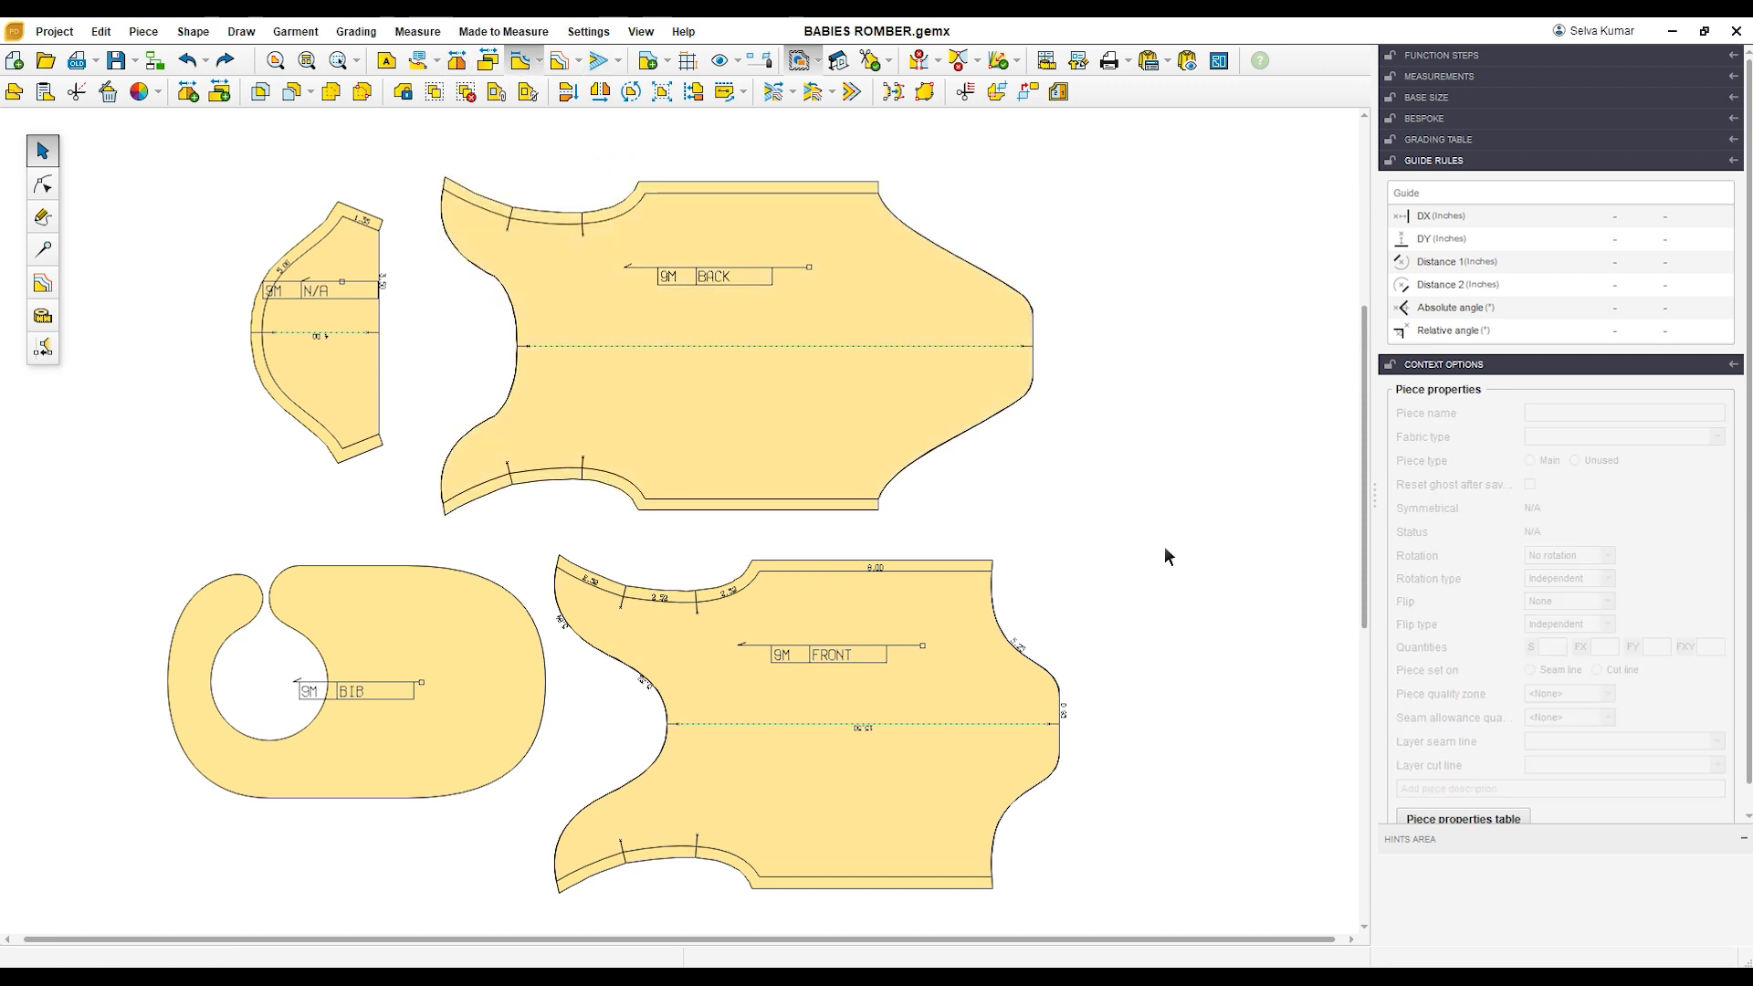